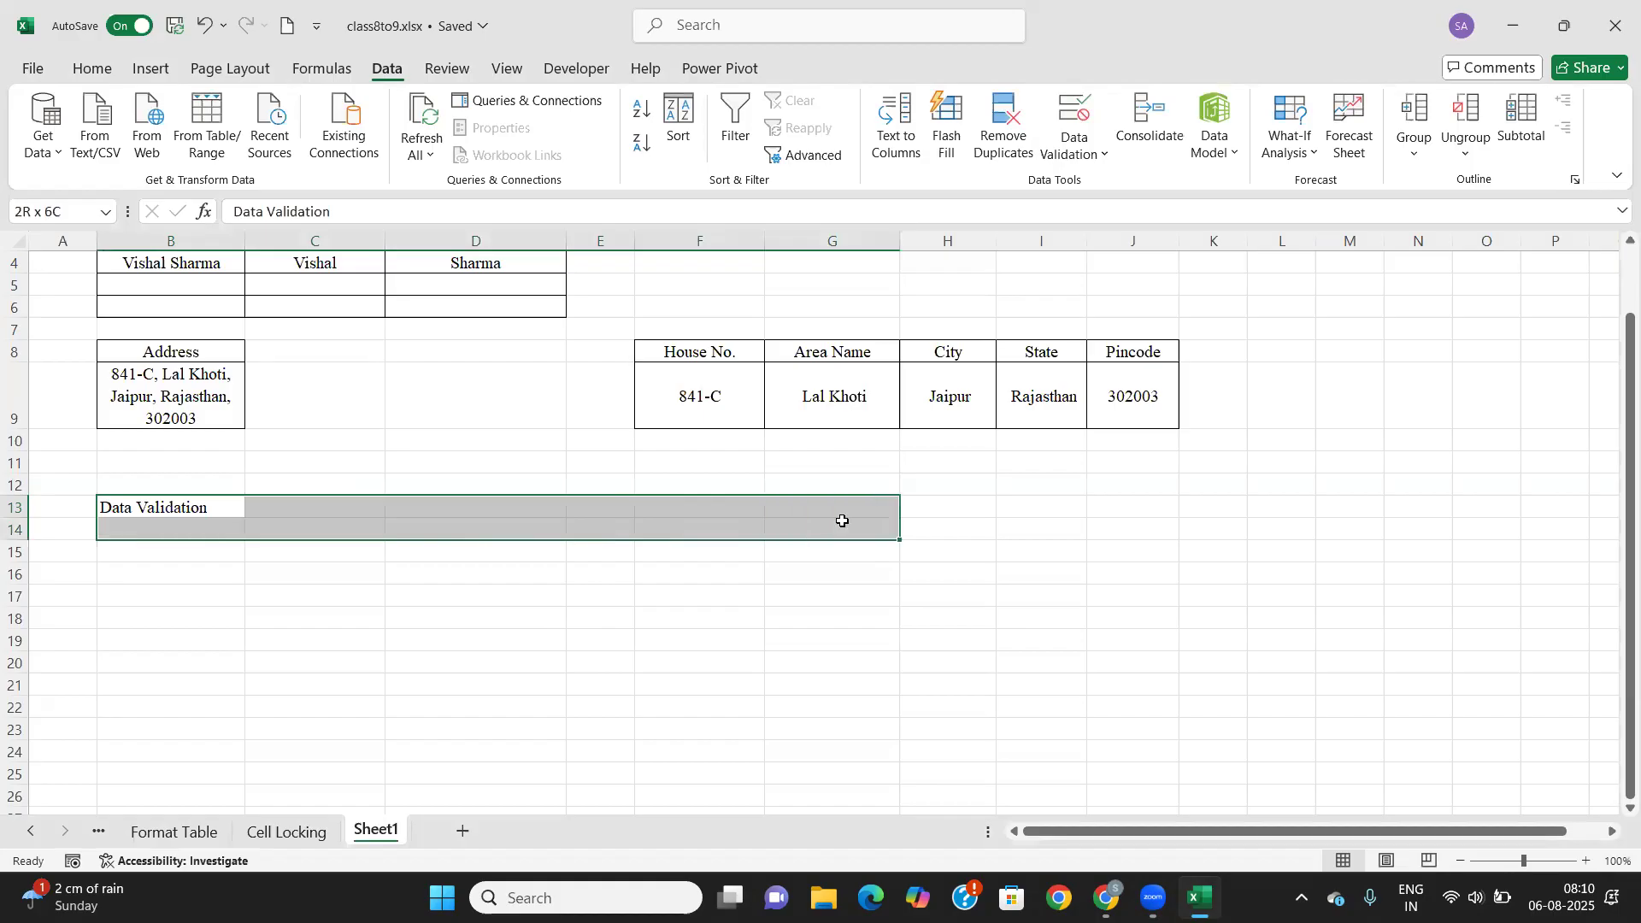
# Copy the formatting of the "Text to Colum" title in row 1 onto the "Data Validation" heading in B13.
pyautogui.click(218, 516)
pyautogui.scroll(1, 239, 528)
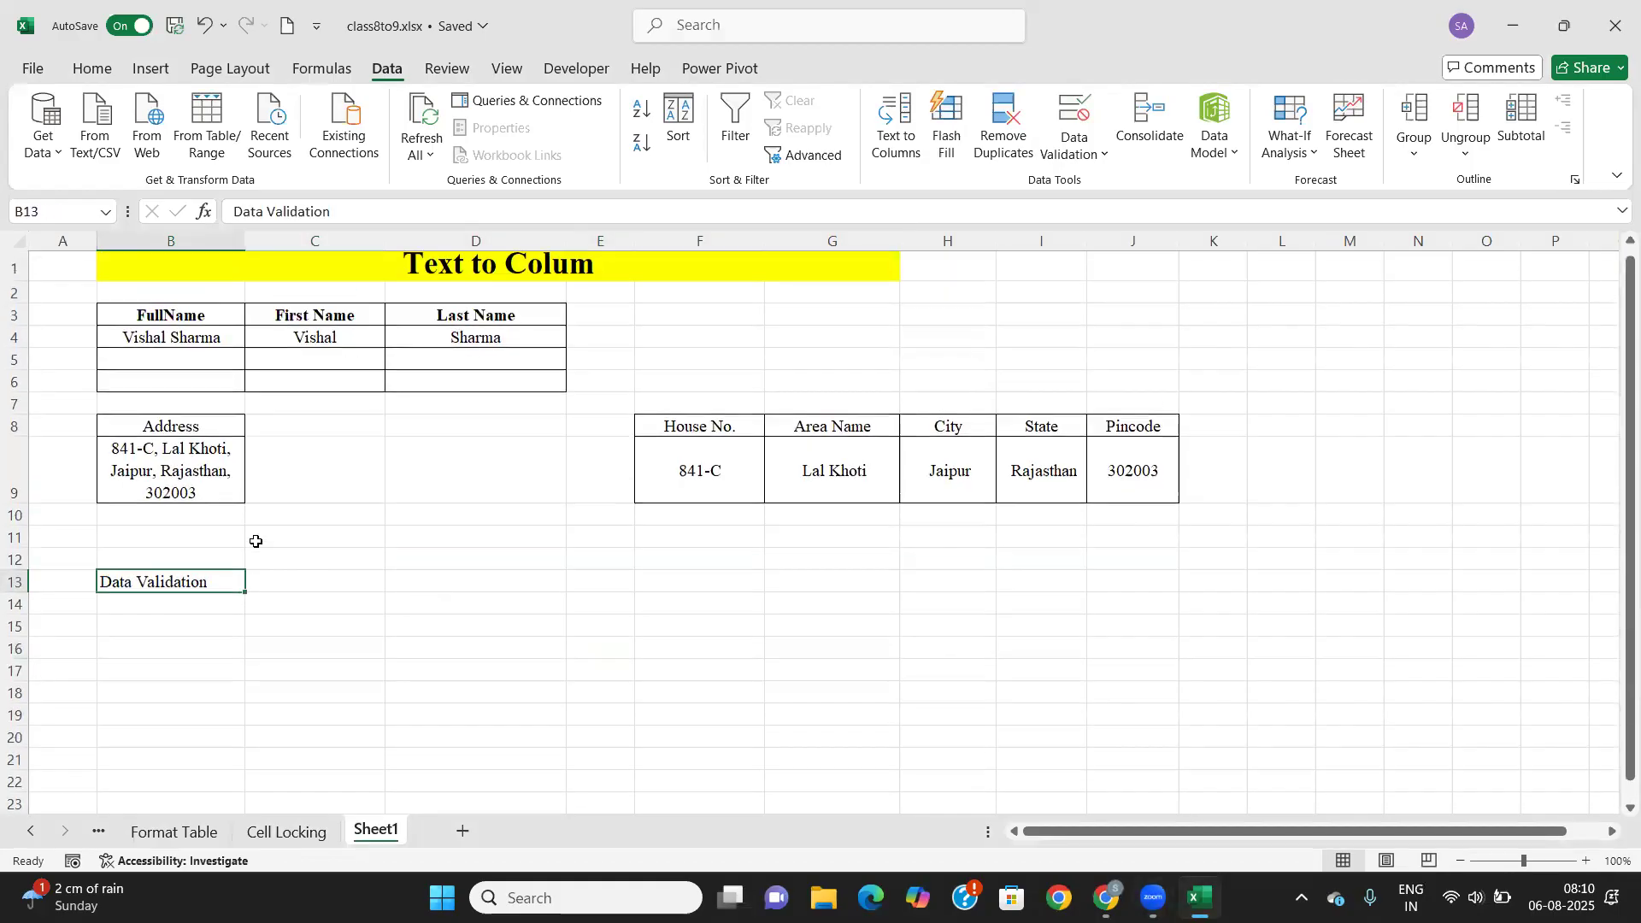
pyautogui.click(338, 280)
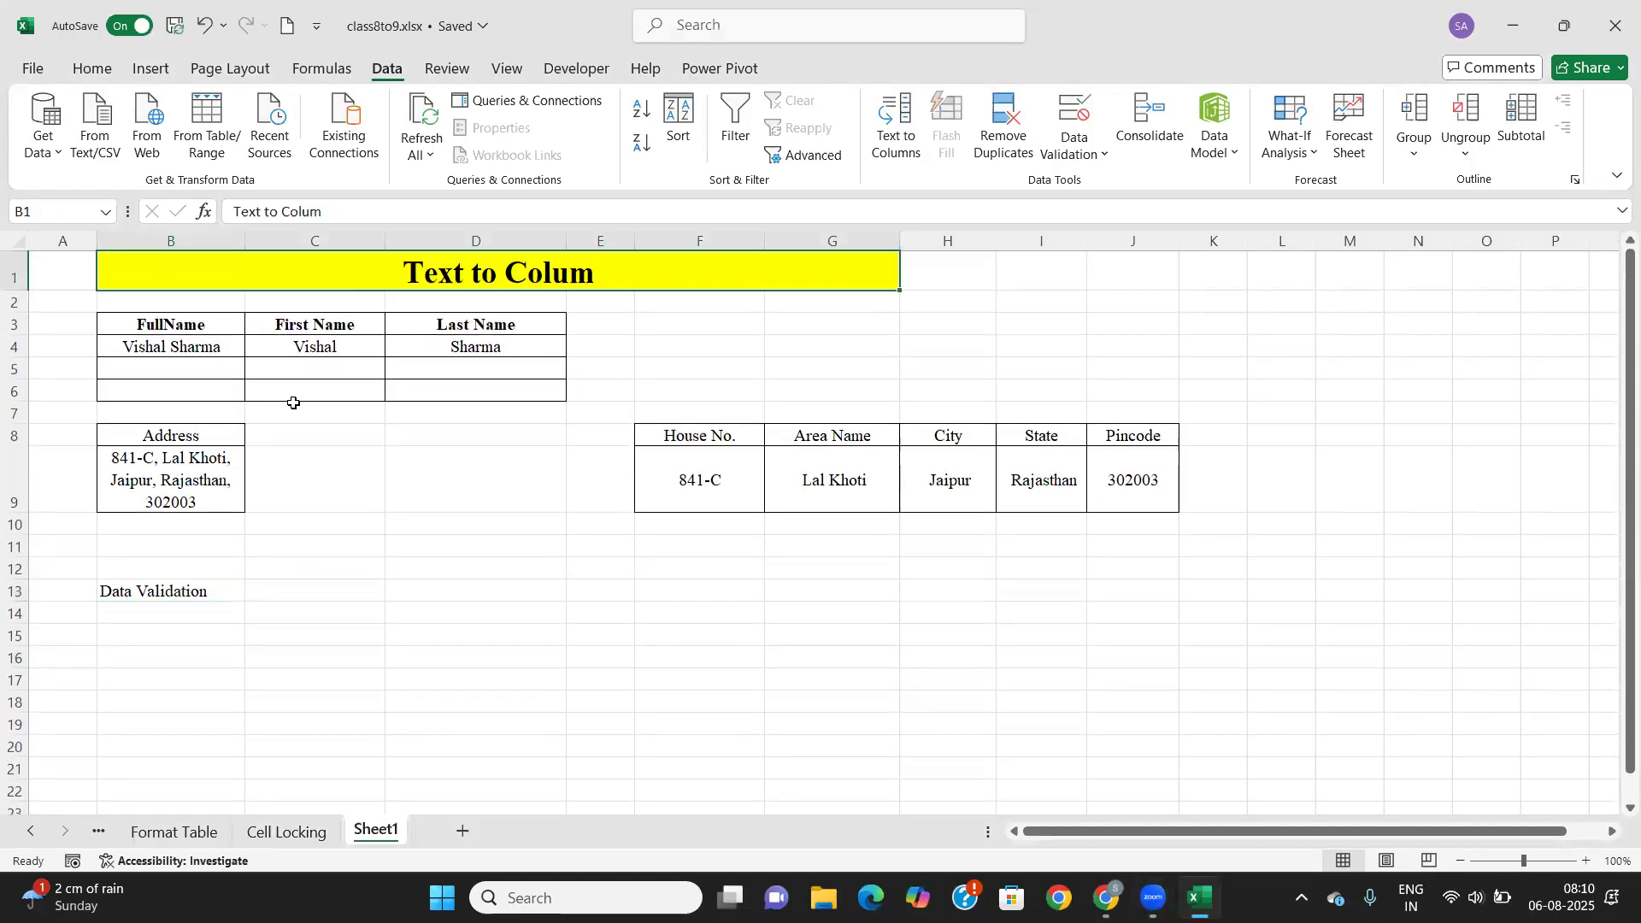
pyautogui.click(92, 68)
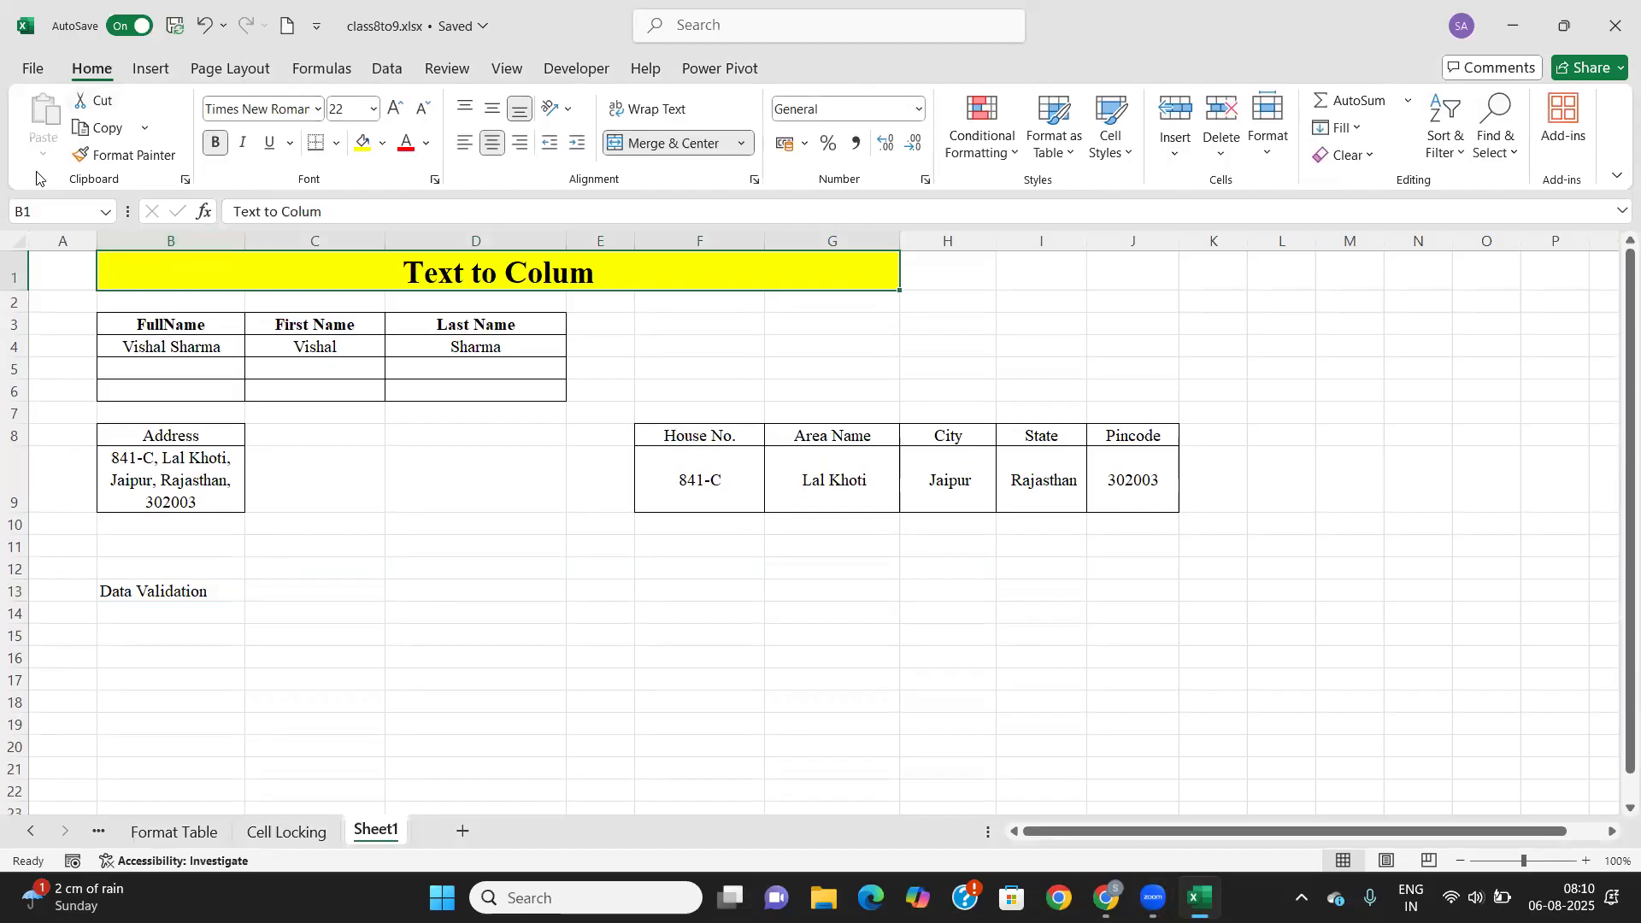
pyautogui.click(128, 155)
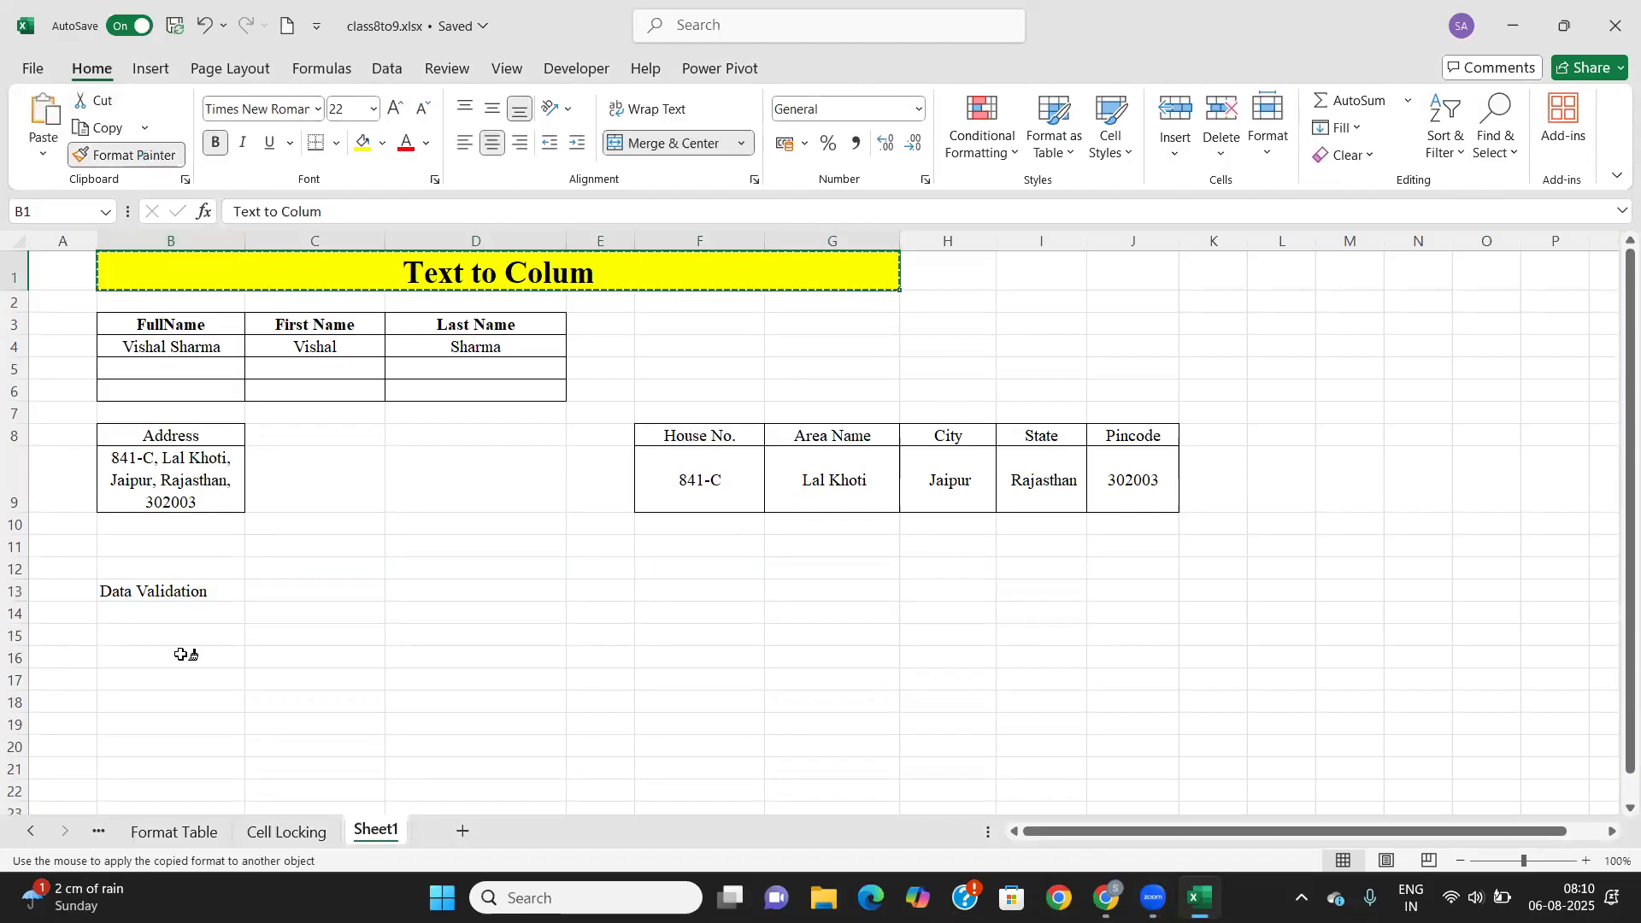
pyautogui.click(157, 592)
pyautogui.scroll(-2, 304, 620)
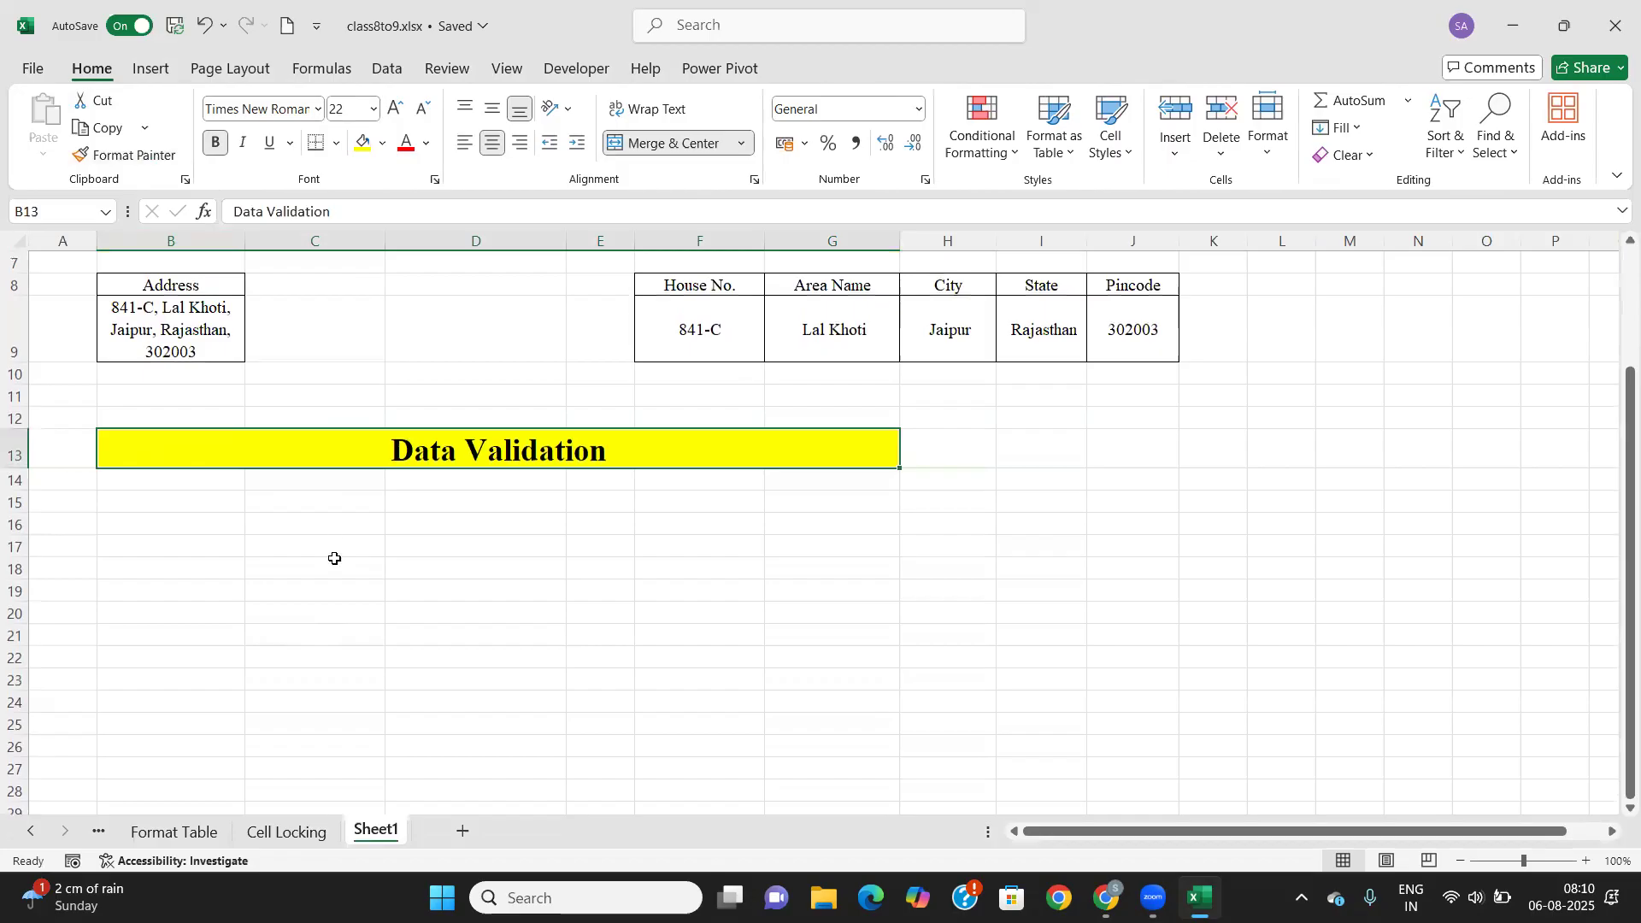
# Enter the column headings "Only Number" in C16 and "Only Text" in D16.
pyautogui.click(336, 531)
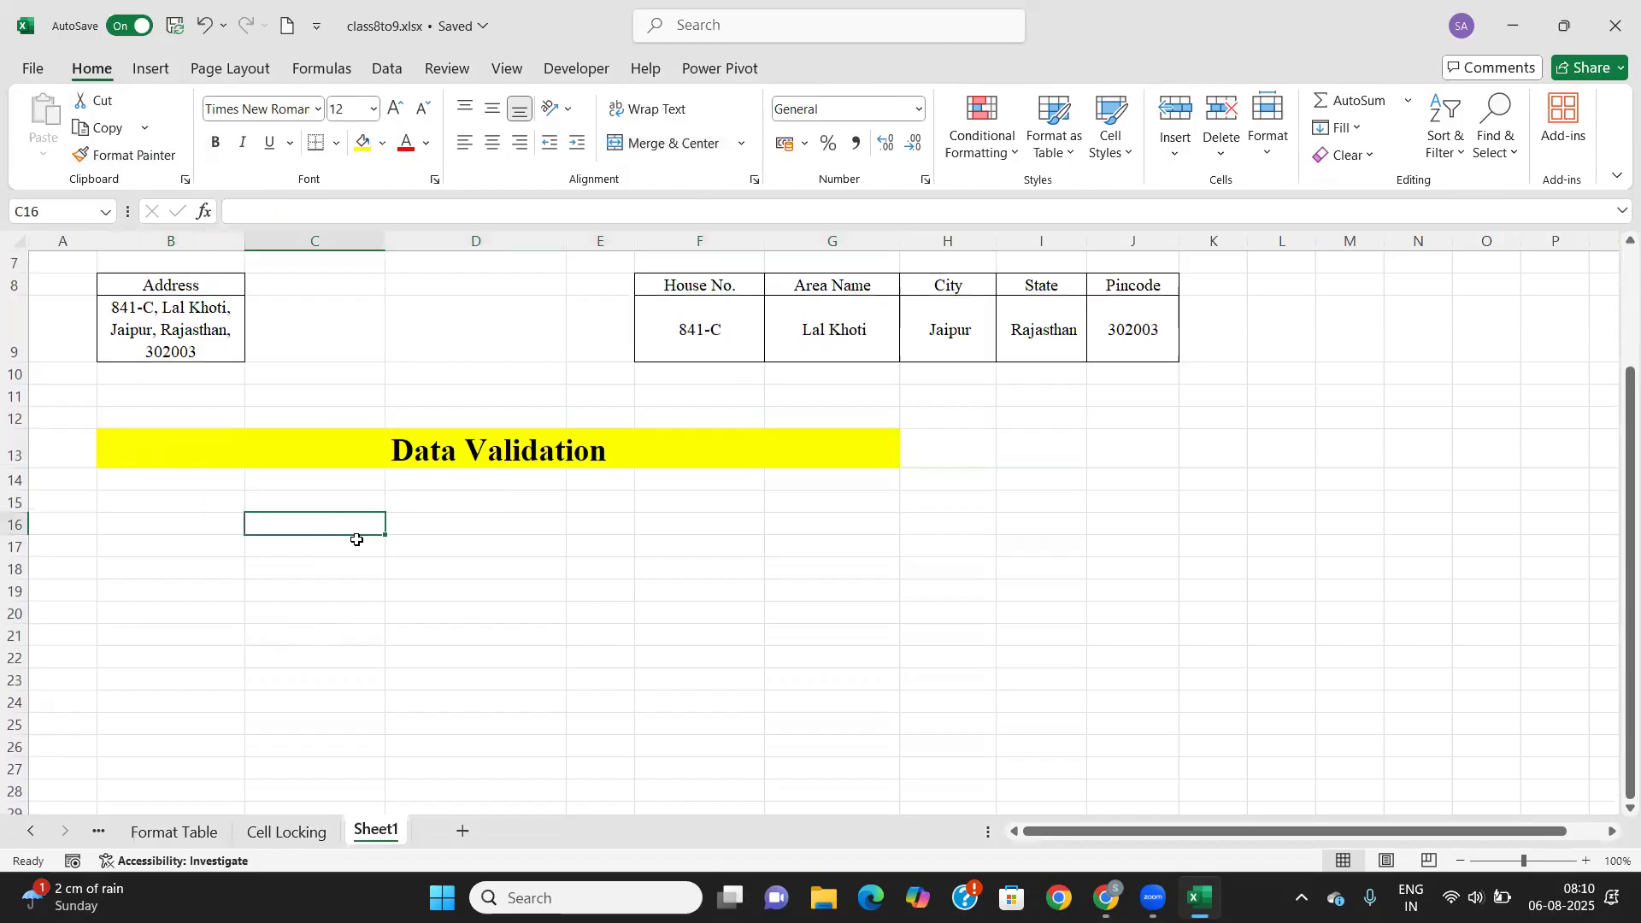
pyautogui.write('Only Num')
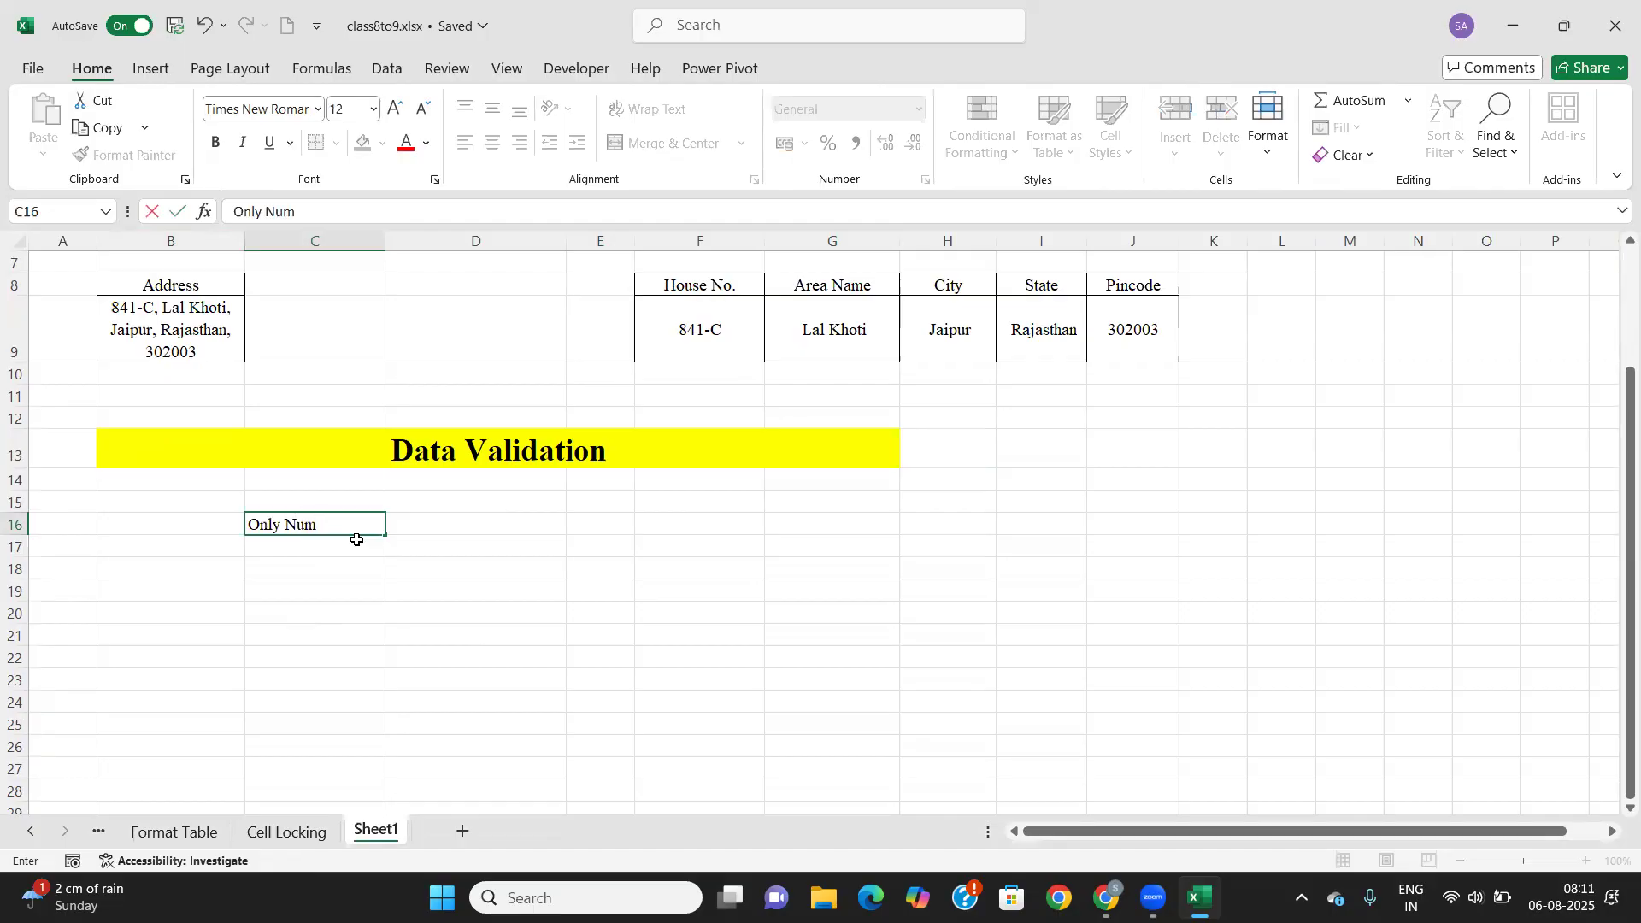
pyautogui.write('ber')
pyautogui.press('Tab')
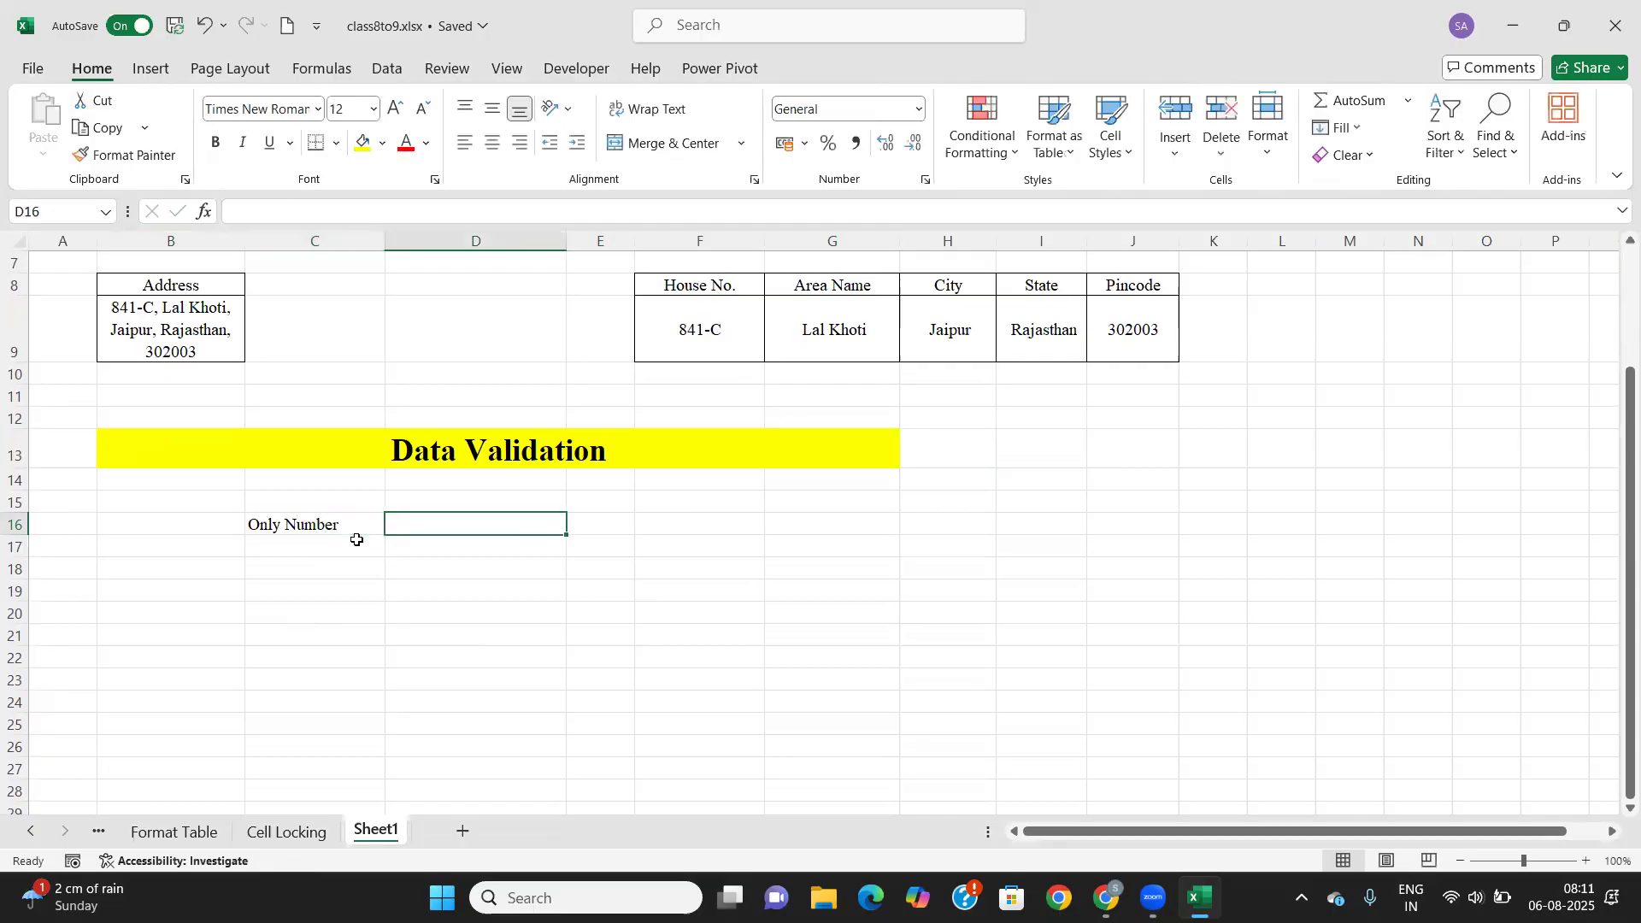
pyautogui.write('Only Tedxt')
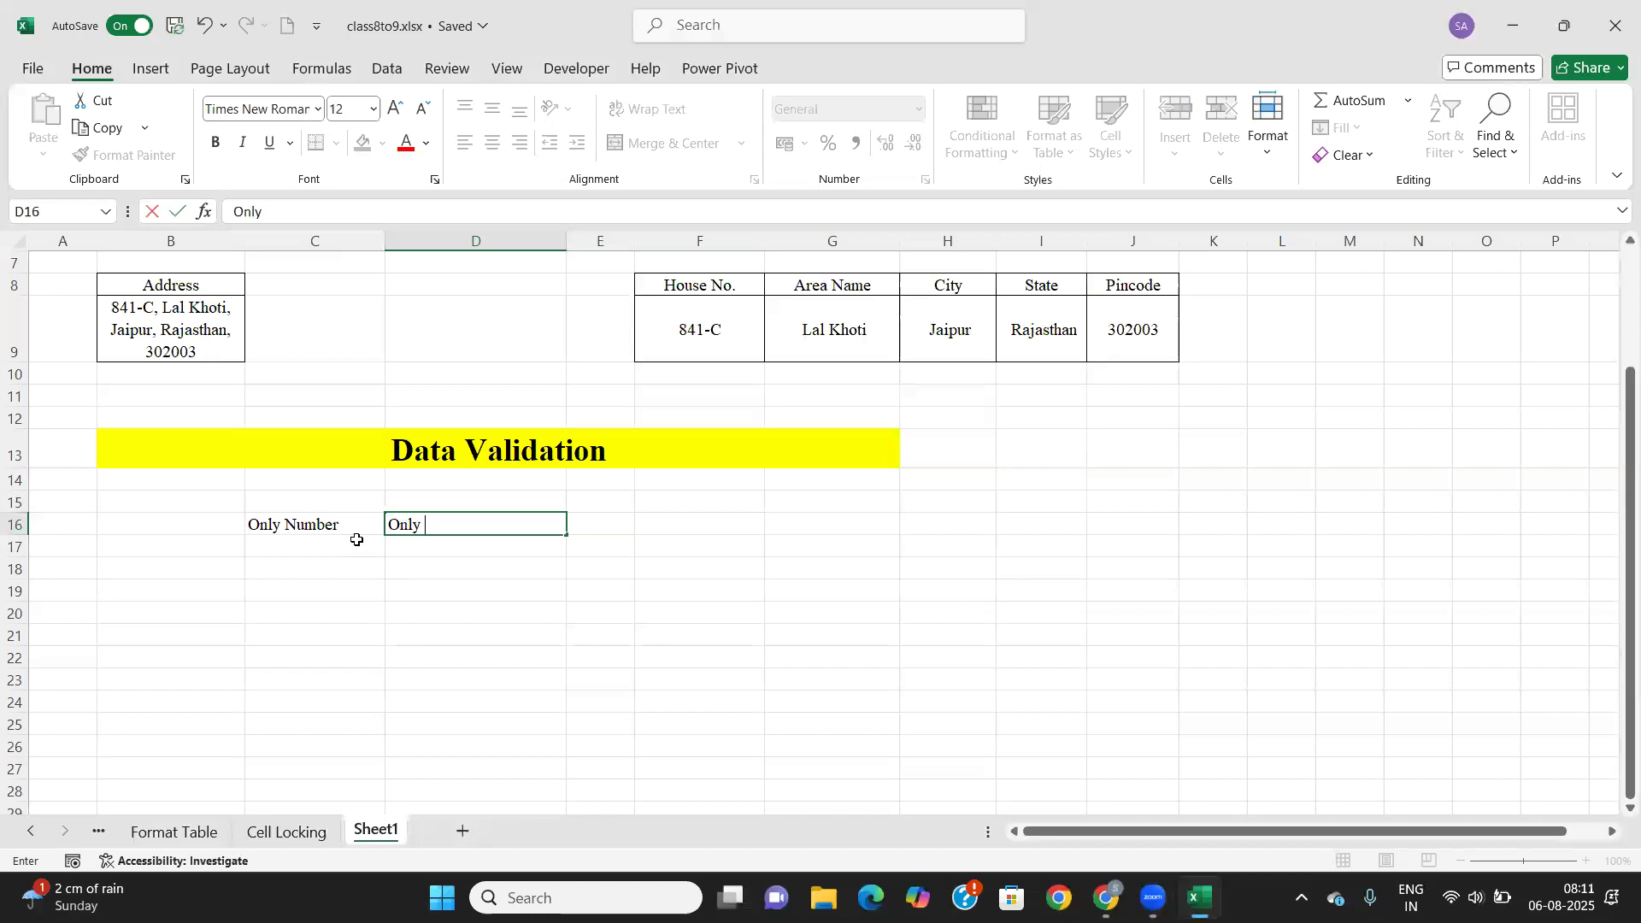
pyautogui.press('BackSpace')
pyautogui.press('BackSpace')
pyautogui.press('BackSpace')
pyautogui.write('xt')
pyautogui.press('Tab')
# Format C16:J19 as a table with centred, middle-aligned cells, all borders and a bold header row.
pyautogui.moveTo(332, 528); pyautogui.dragTo(1134, 587)
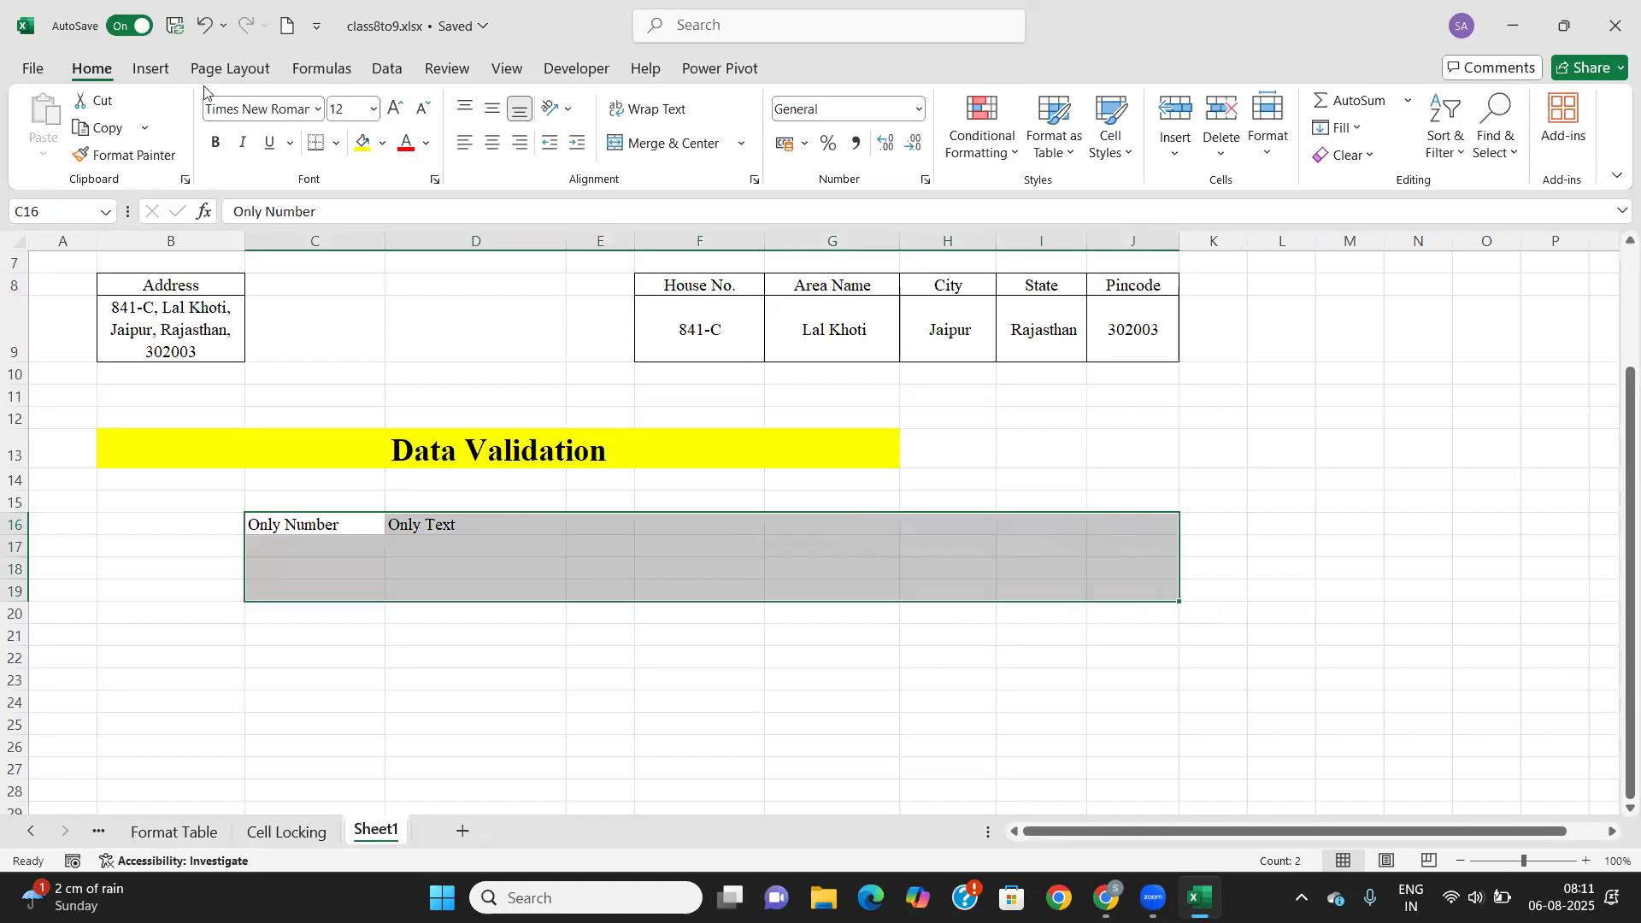
pyautogui.click(492, 142)
pyautogui.click(492, 108)
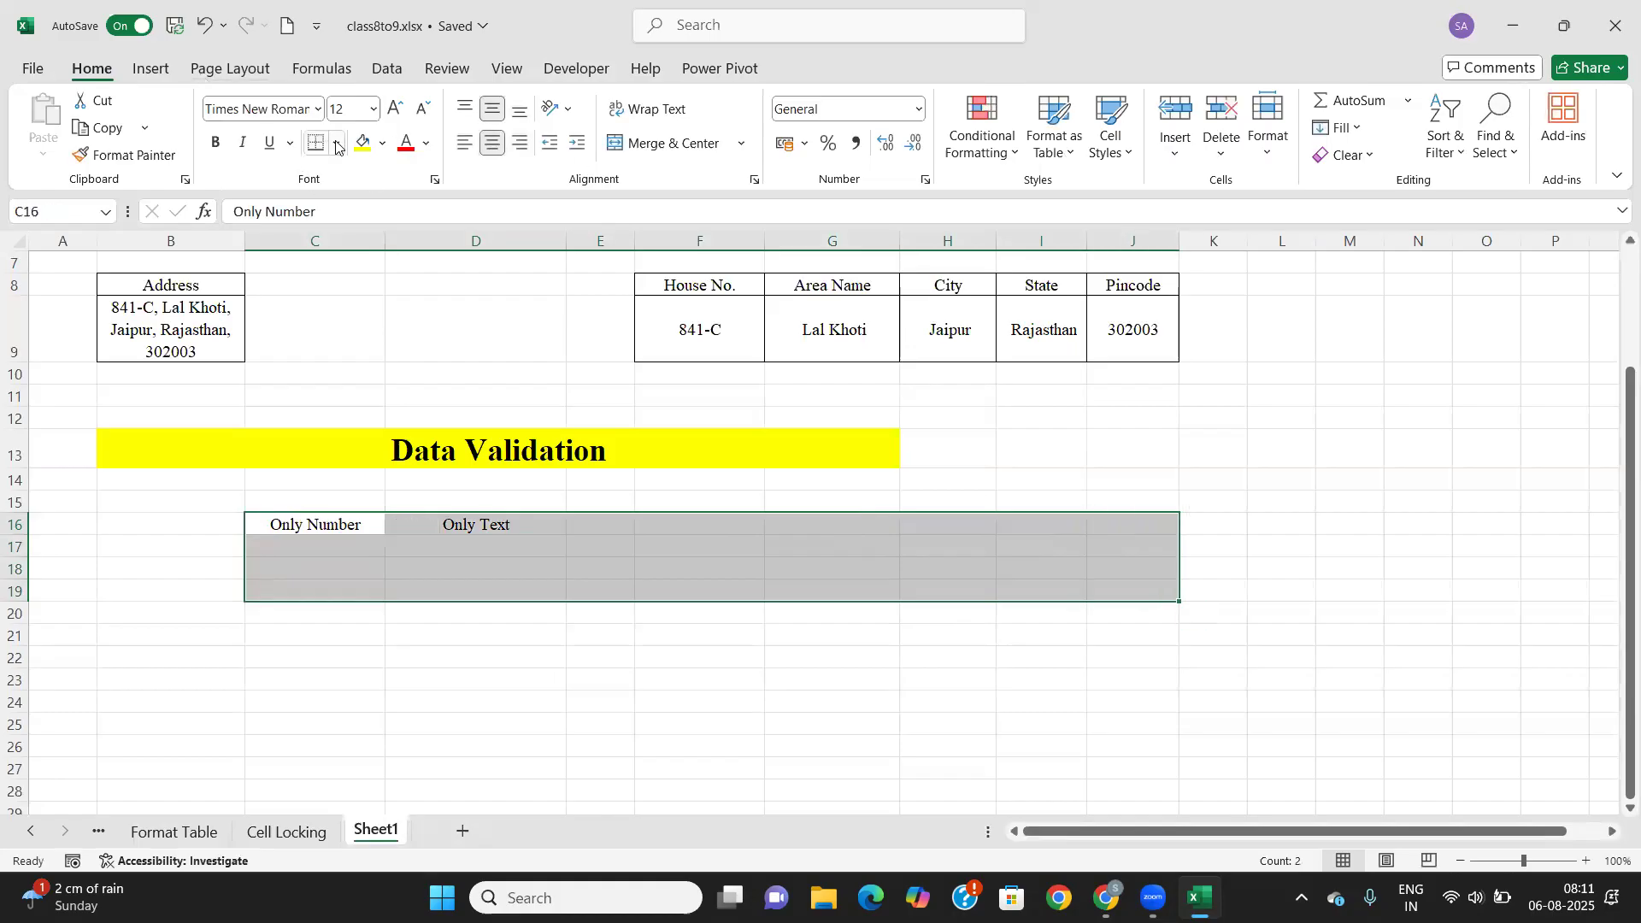
pyautogui.click(336, 143)
pyautogui.click(352, 360)
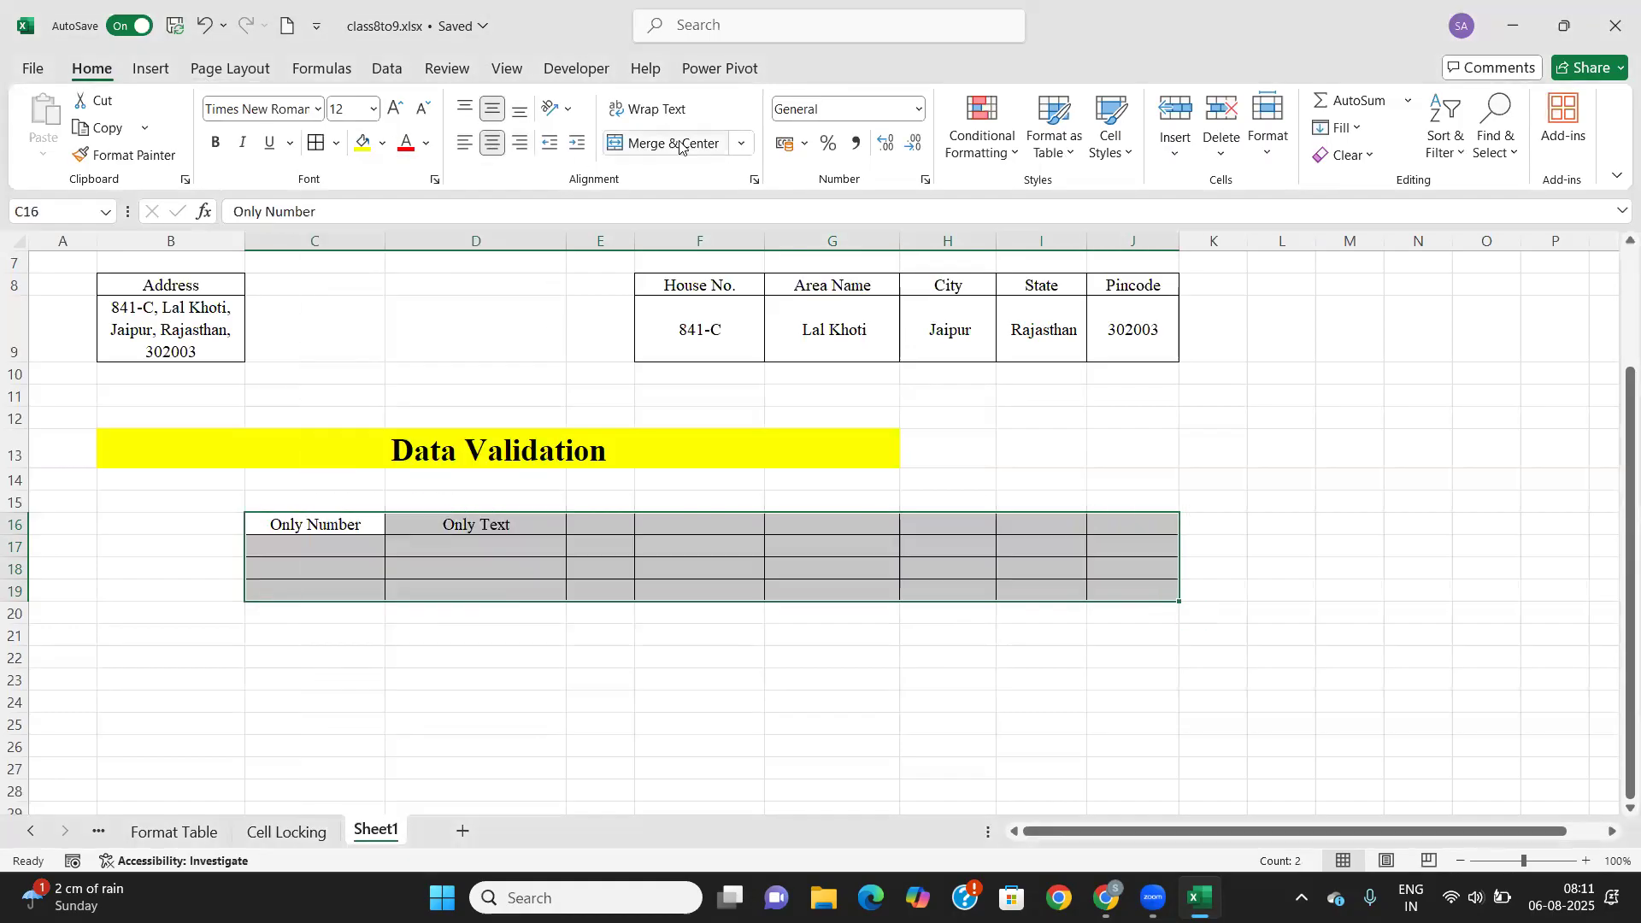
pyautogui.moveTo(293, 530); pyautogui.dragTo(1149, 530)
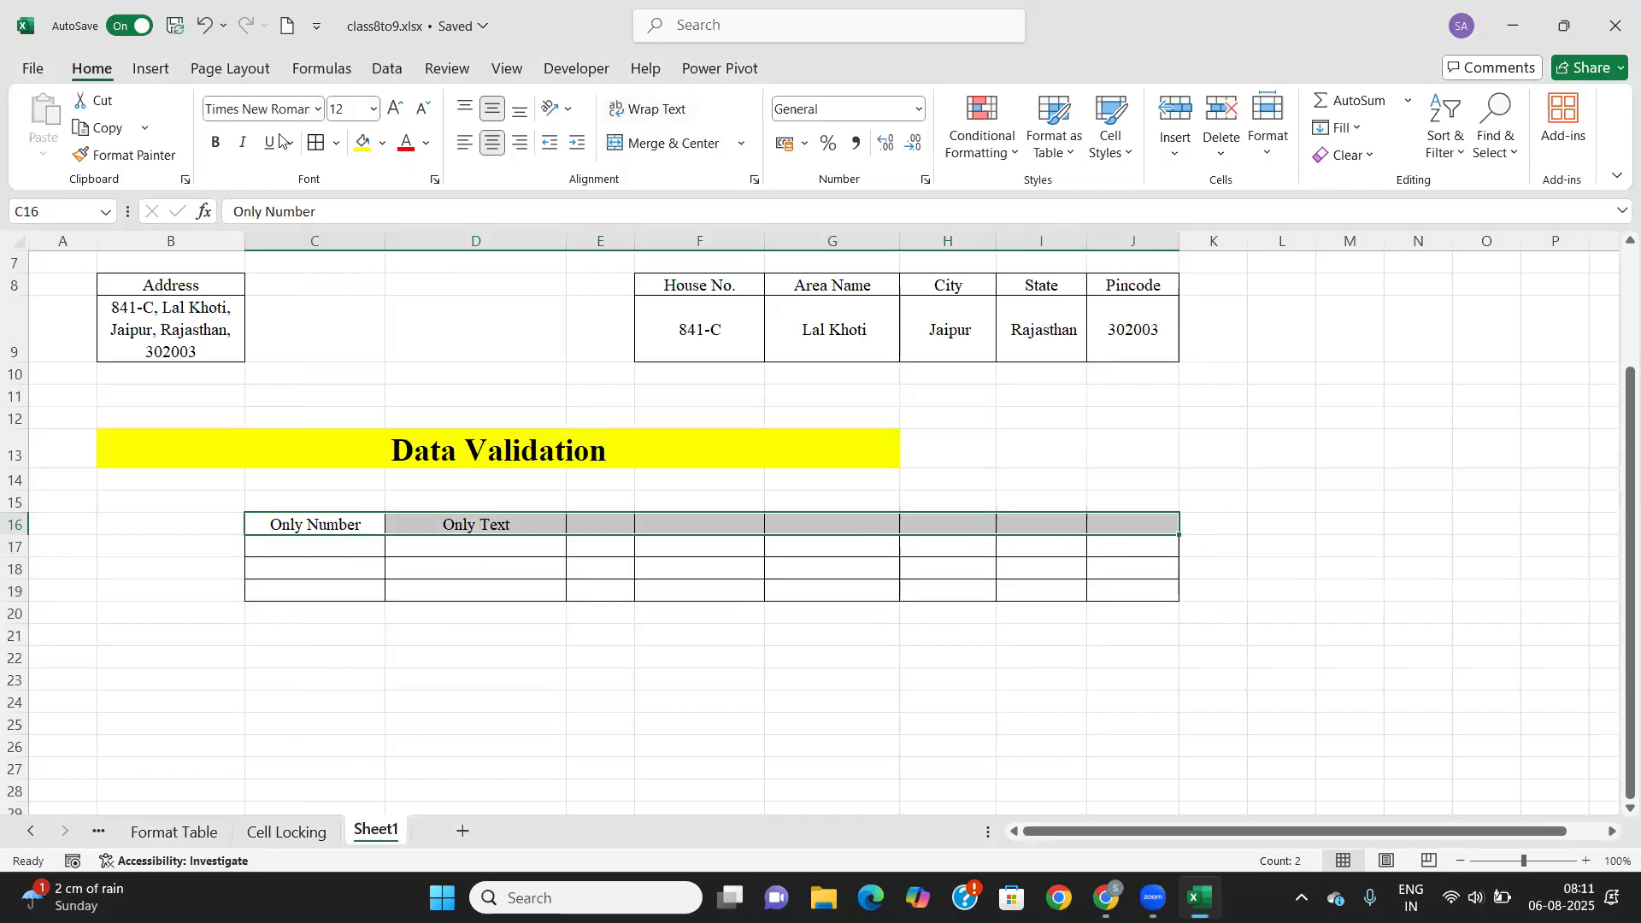
pyautogui.click(216, 143)
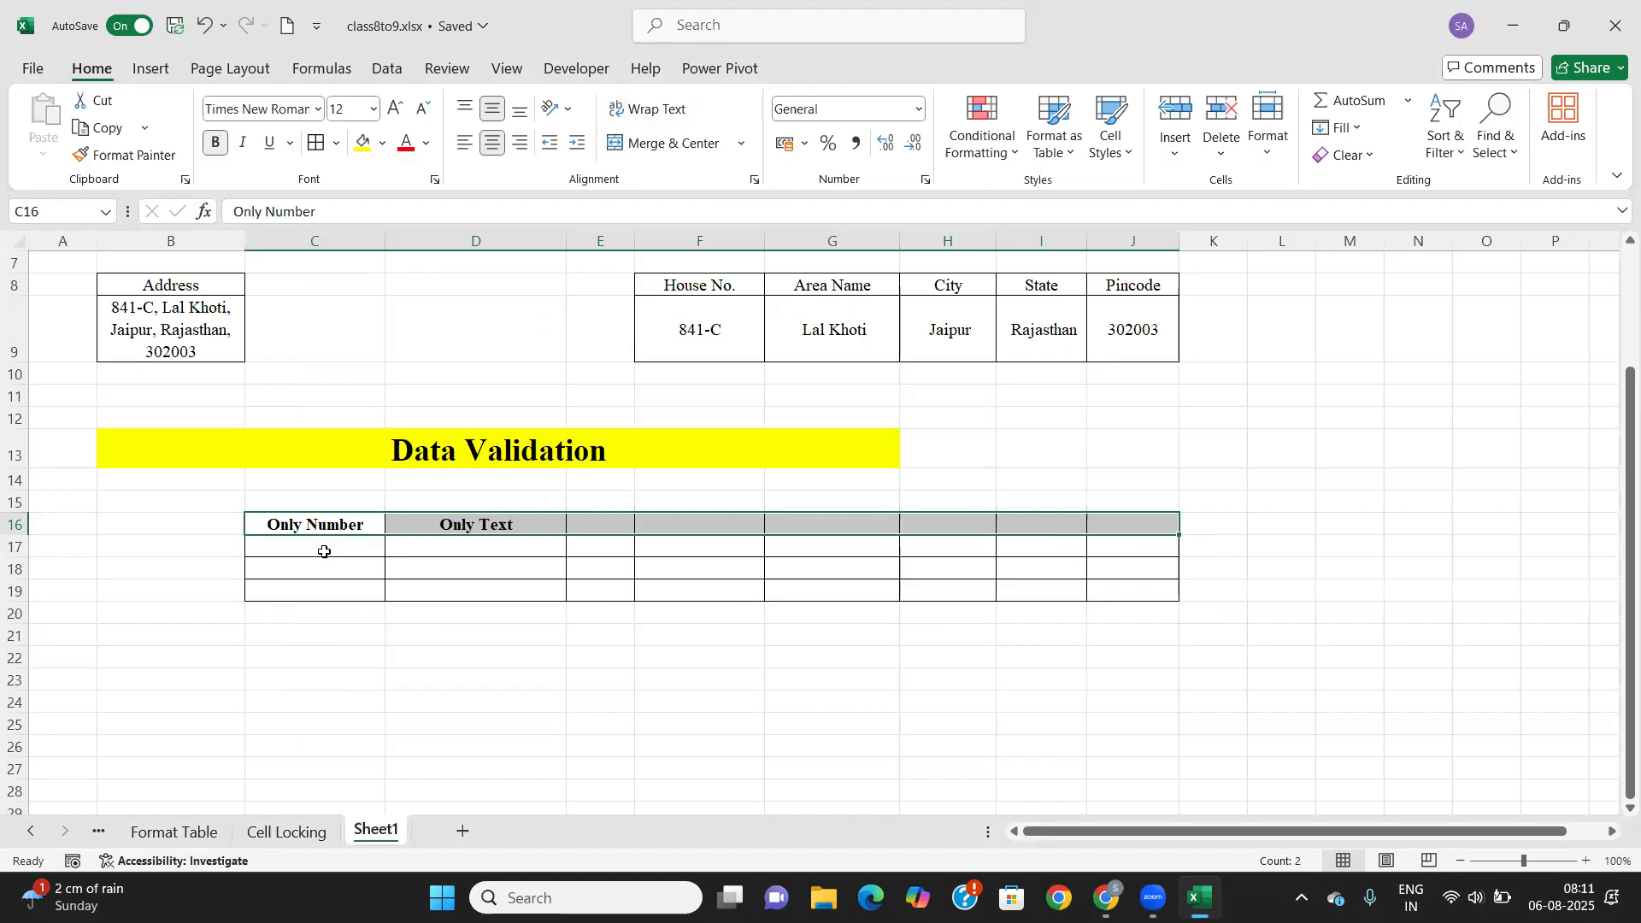
# Enter the mismatched sample values "text" in C17 under Only Number and 12154 in D17 under Only Text.
pyautogui.click(323, 551)
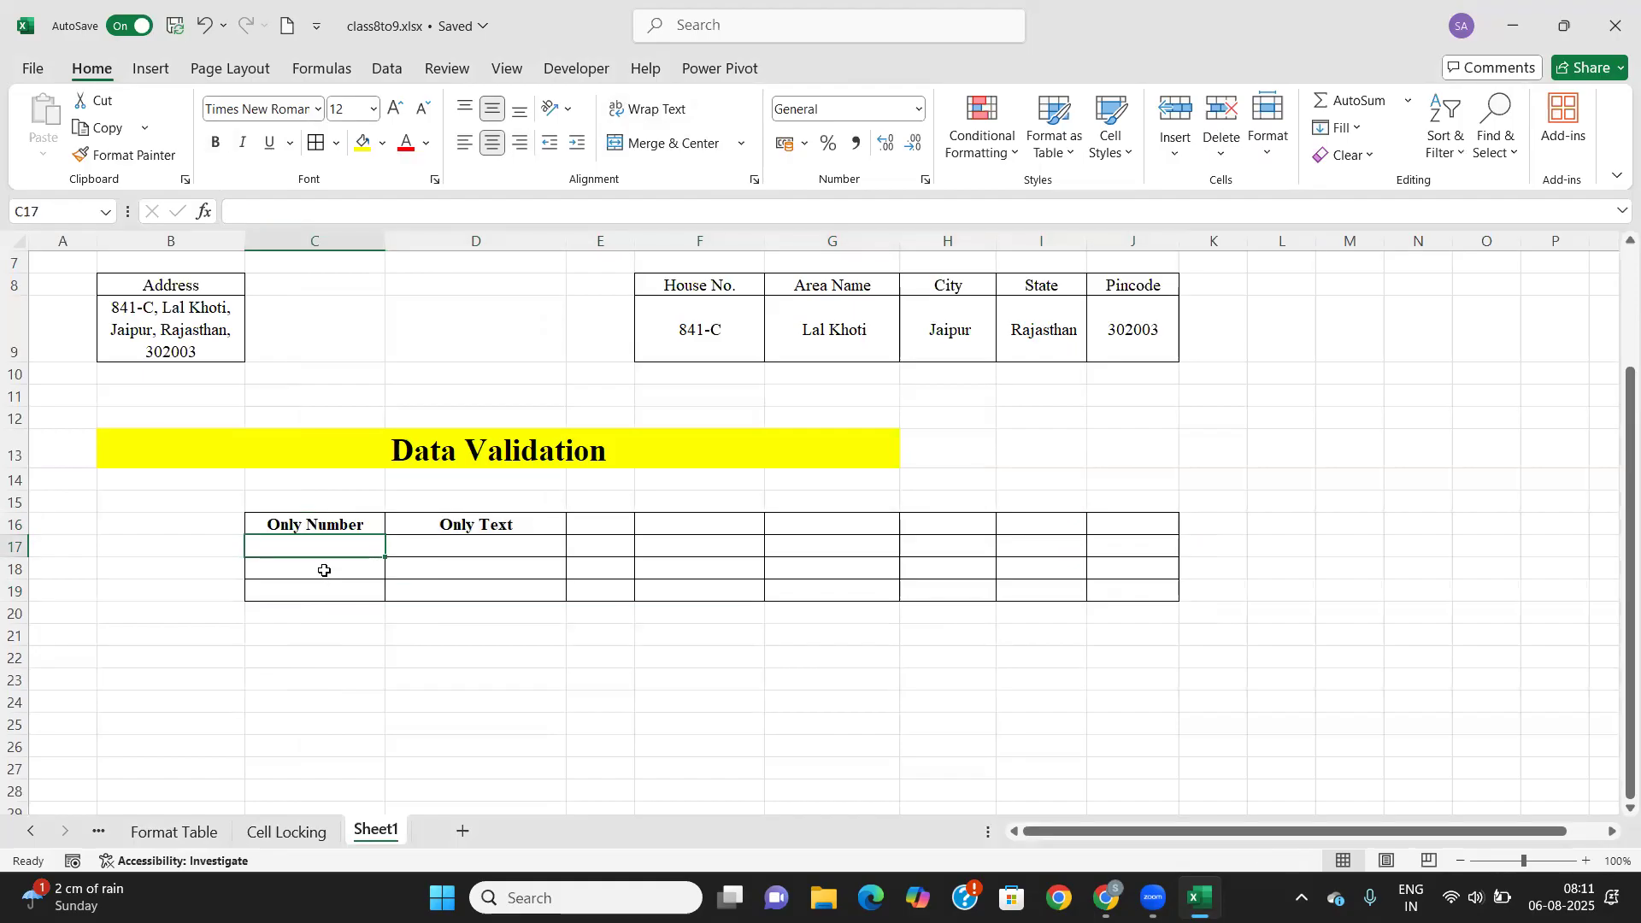
pyautogui.write('text')
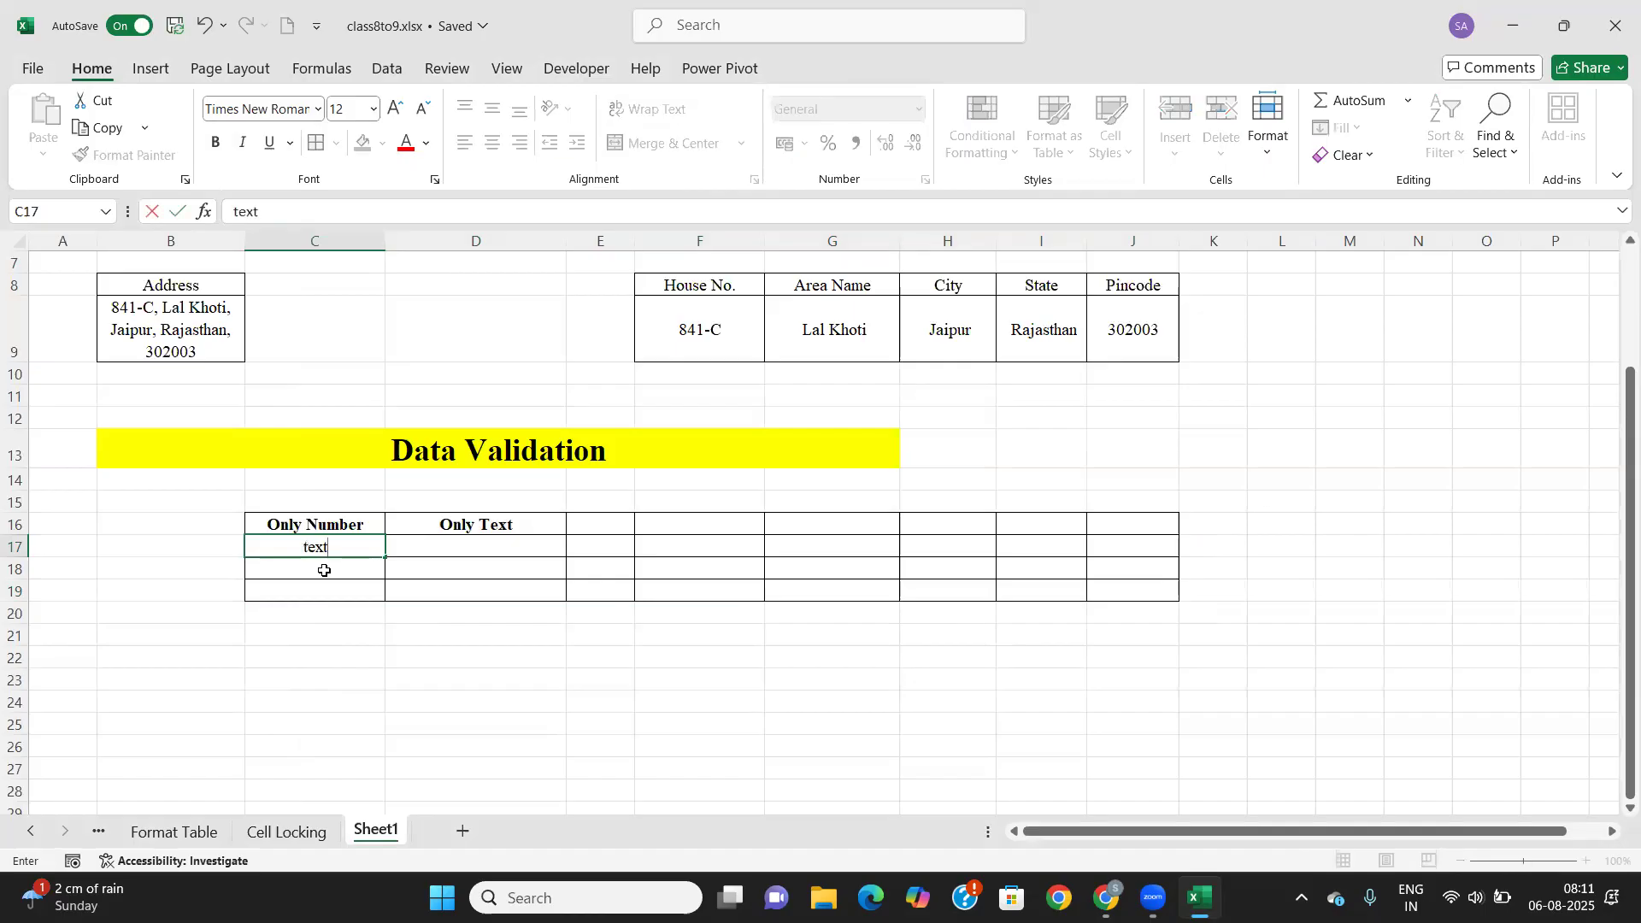
pyautogui.press('Tab')
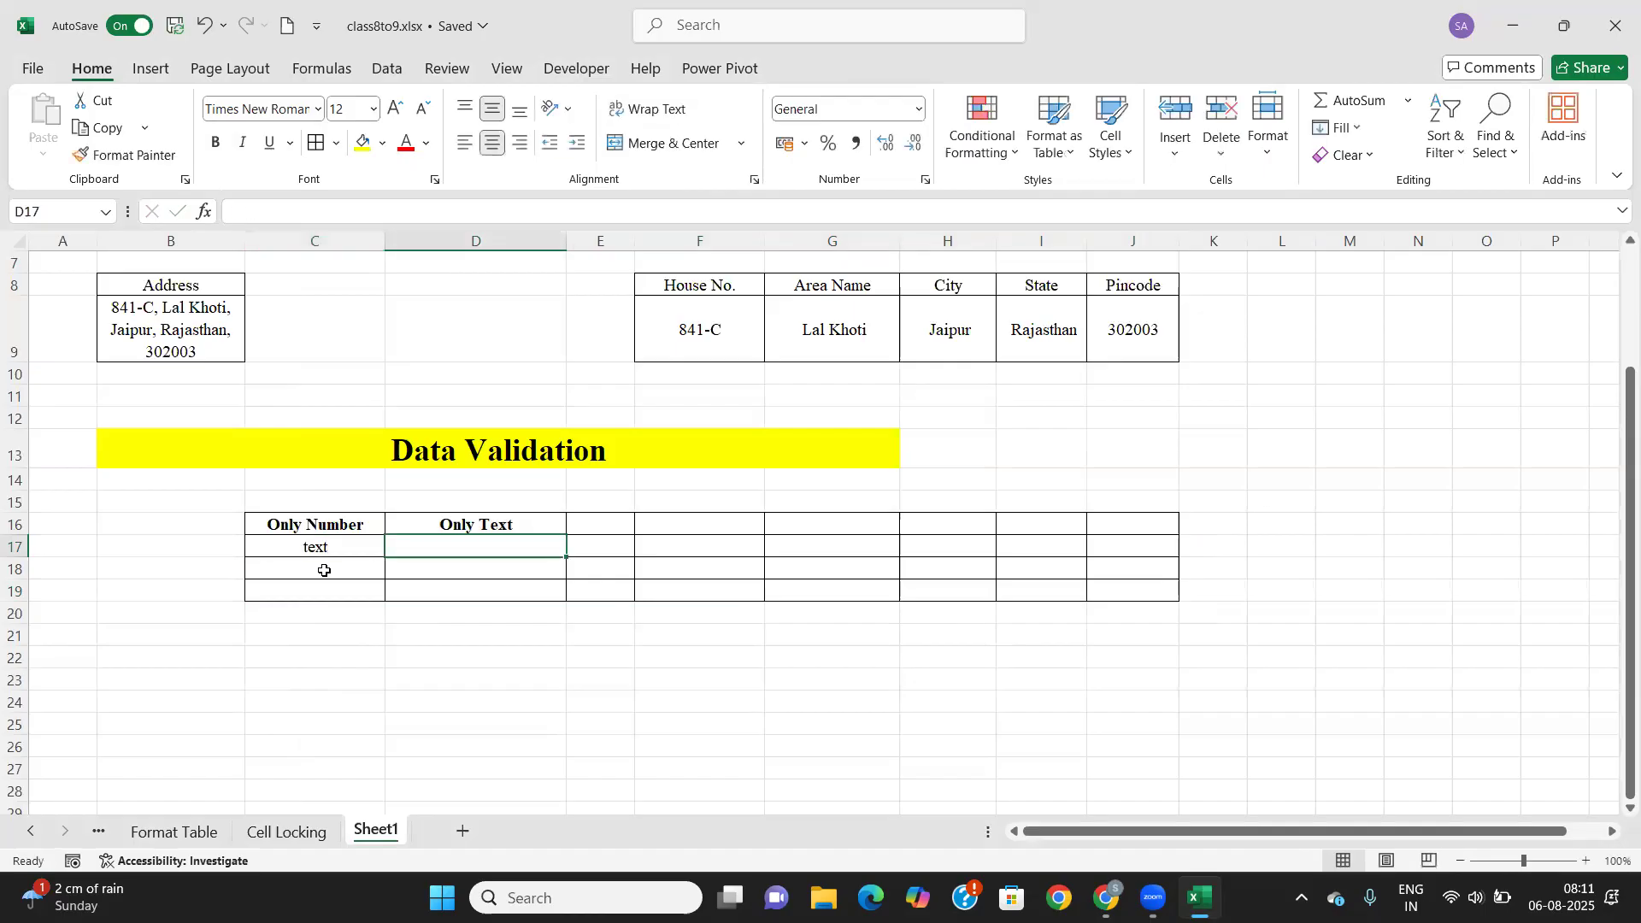
pyautogui.write('12154')
pyautogui.press('Tab')
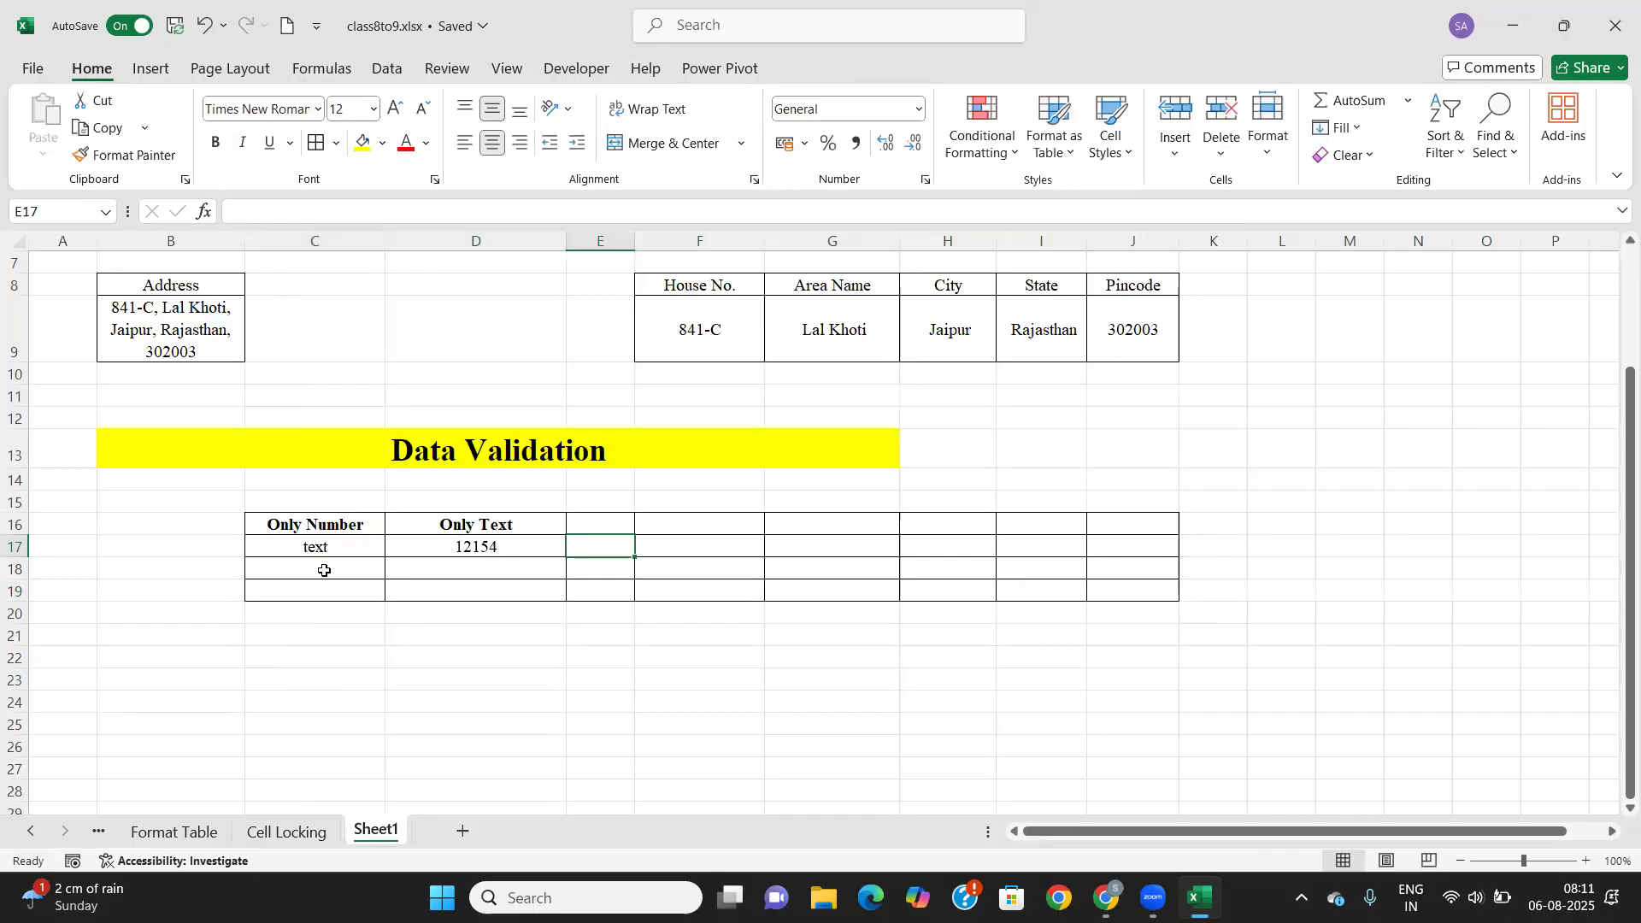
pyautogui.moveTo(351, 549); pyautogui.dragTo(350, 599)
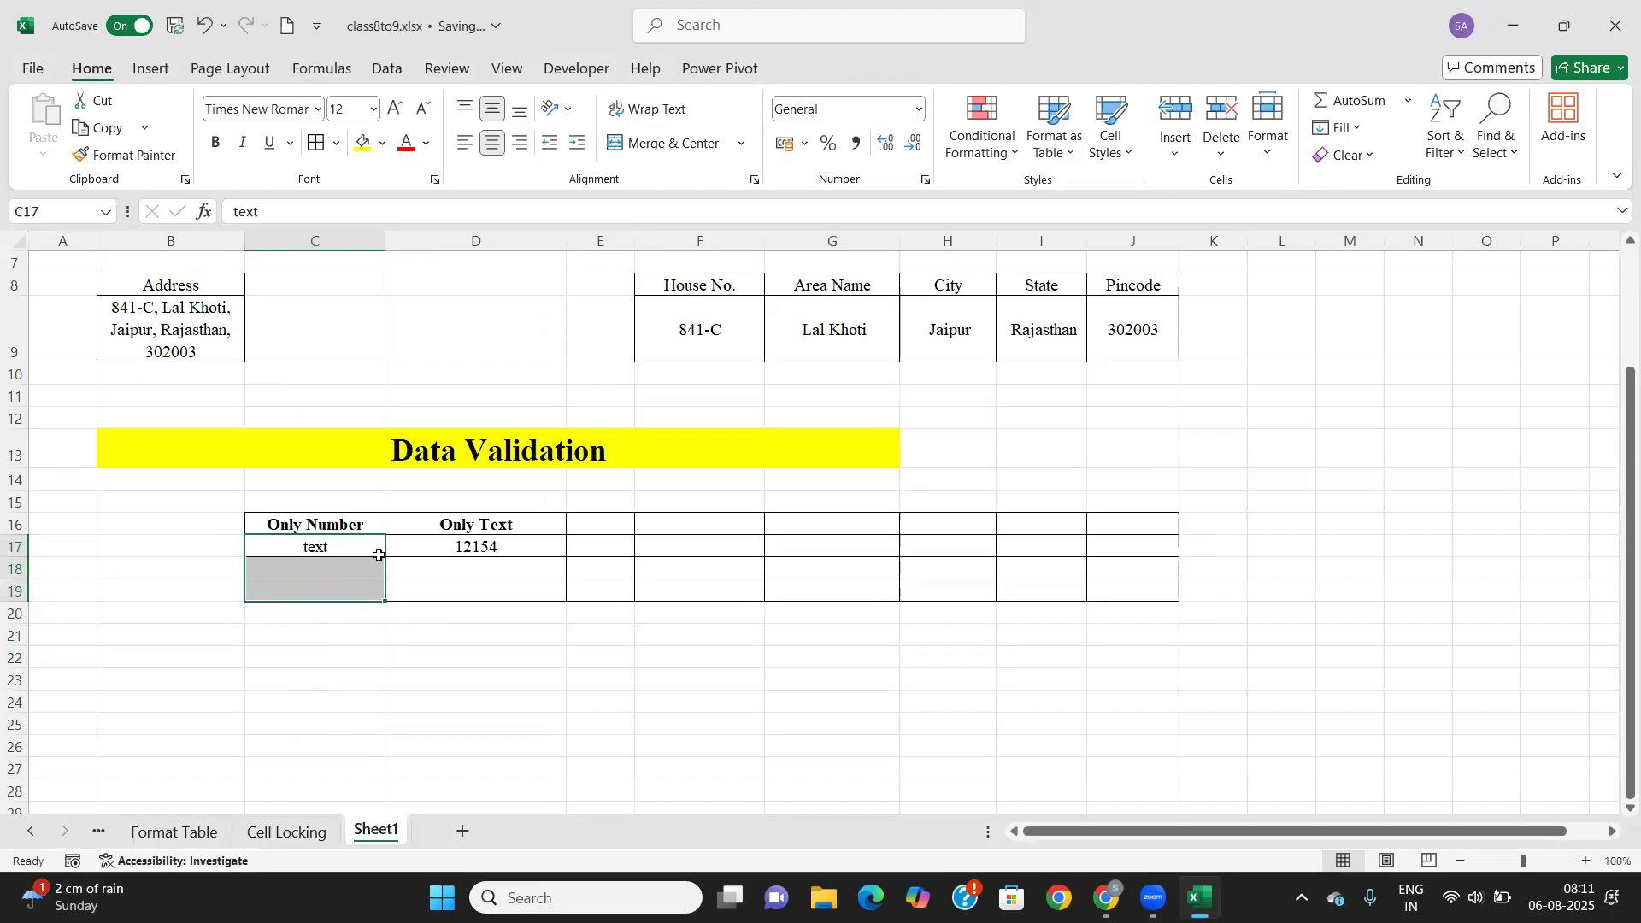
pyautogui.moveTo(411, 548); pyautogui.dragTo(425, 603)
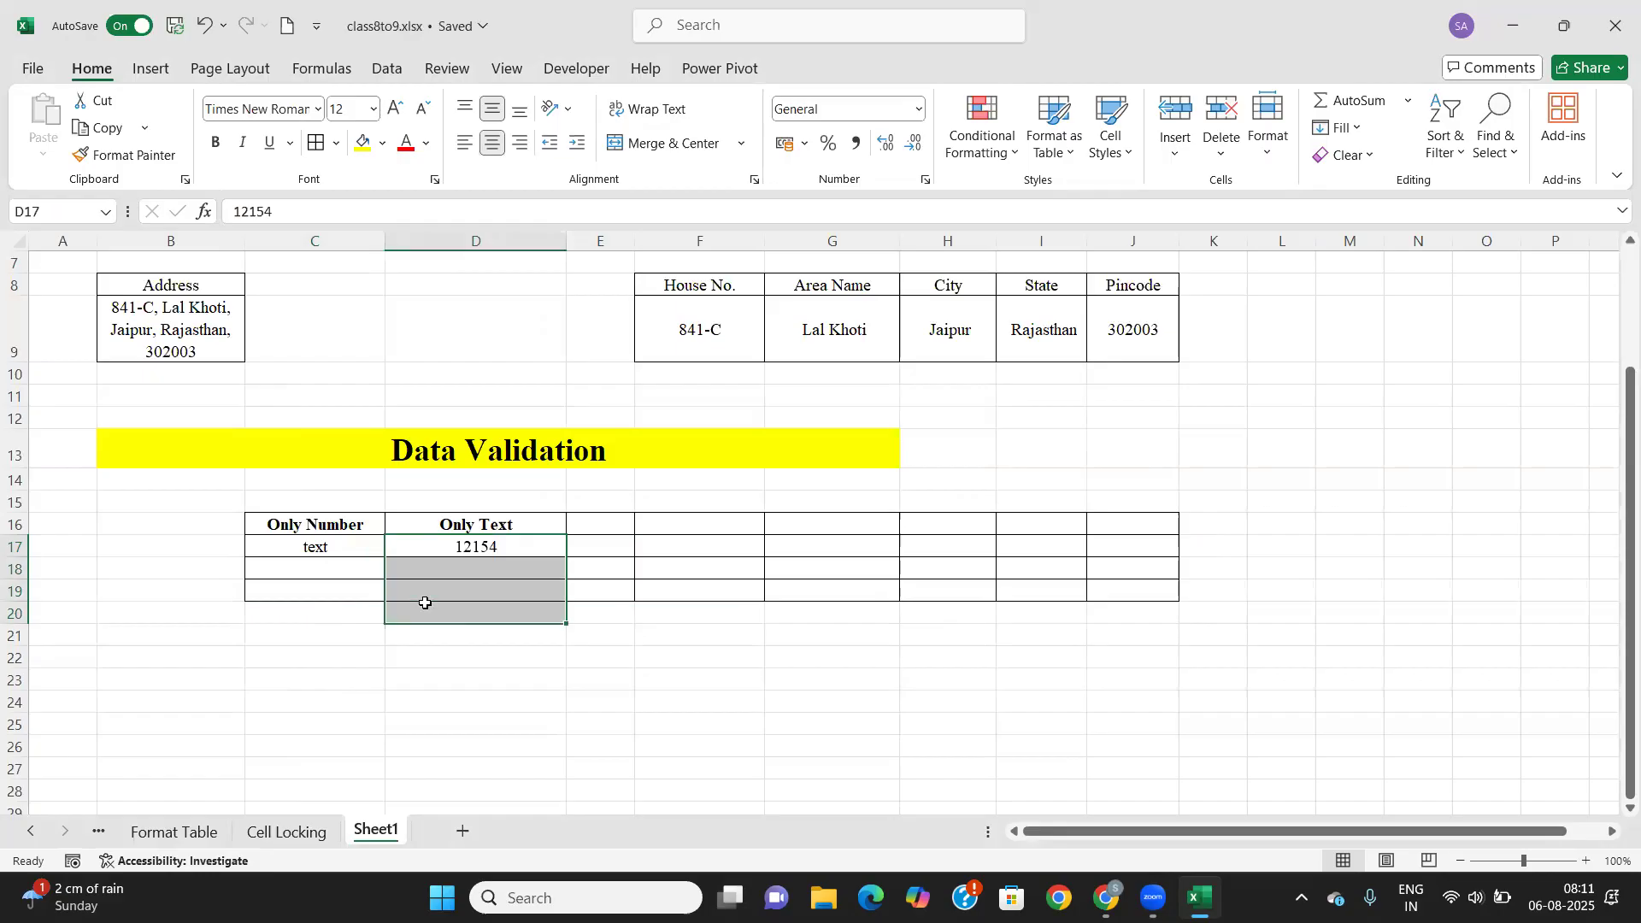
pyautogui.click(352, 675)
# Clear the sample entries from C17:D17.
pyautogui.click(329, 545)
pyautogui.moveTo(329, 545); pyautogui.dragTo(465, 549)
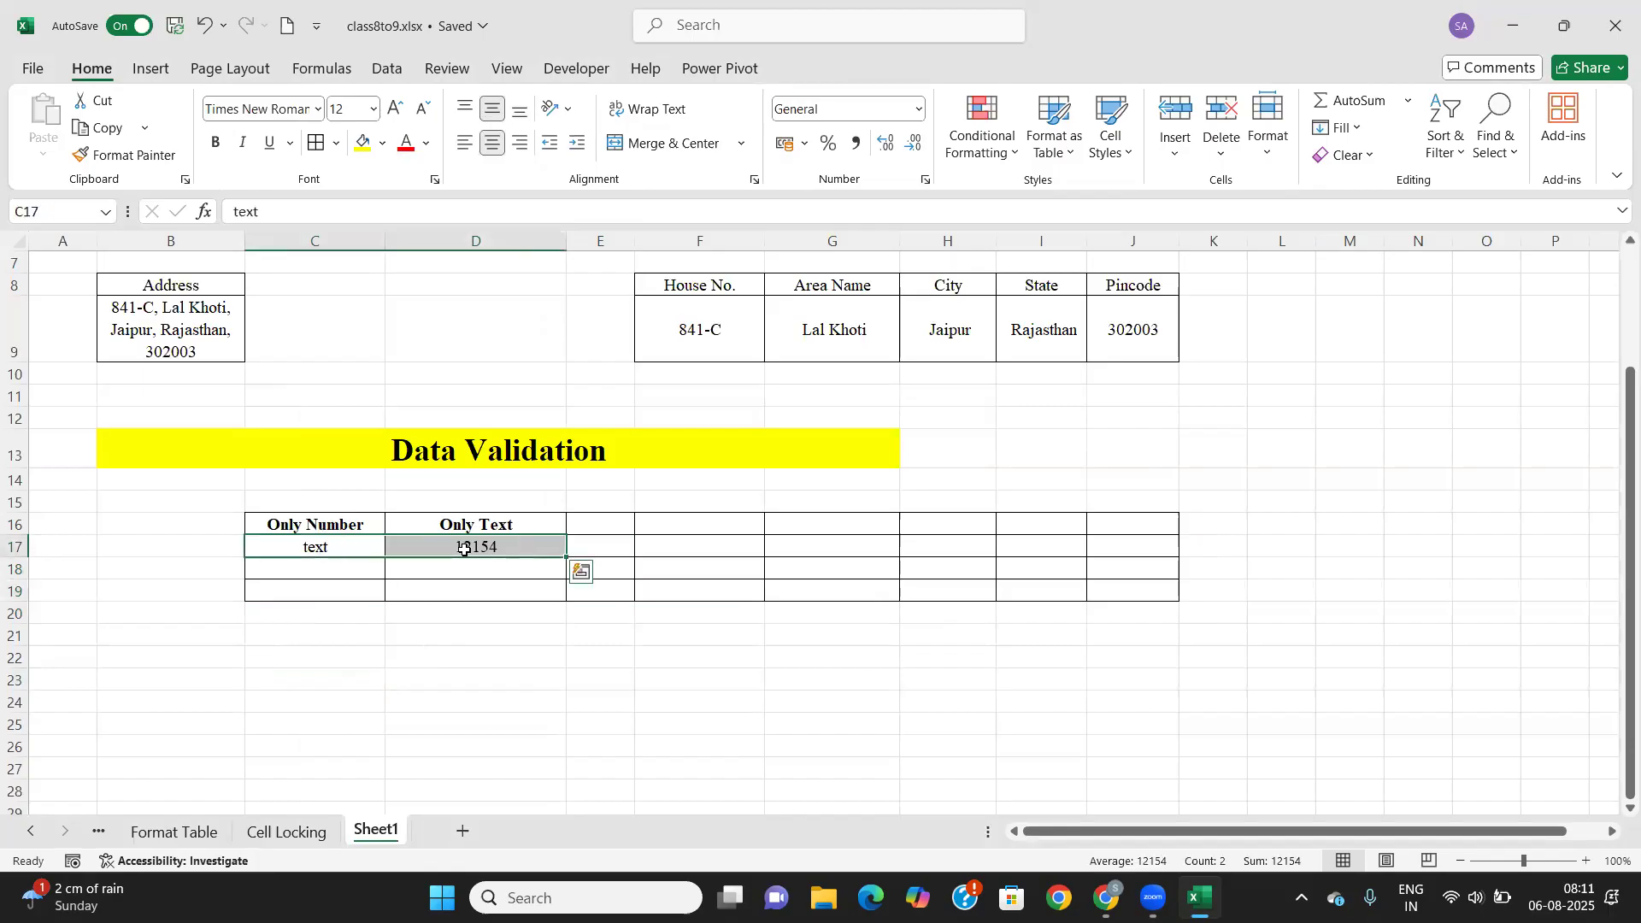
pyautogui.press('Delete')
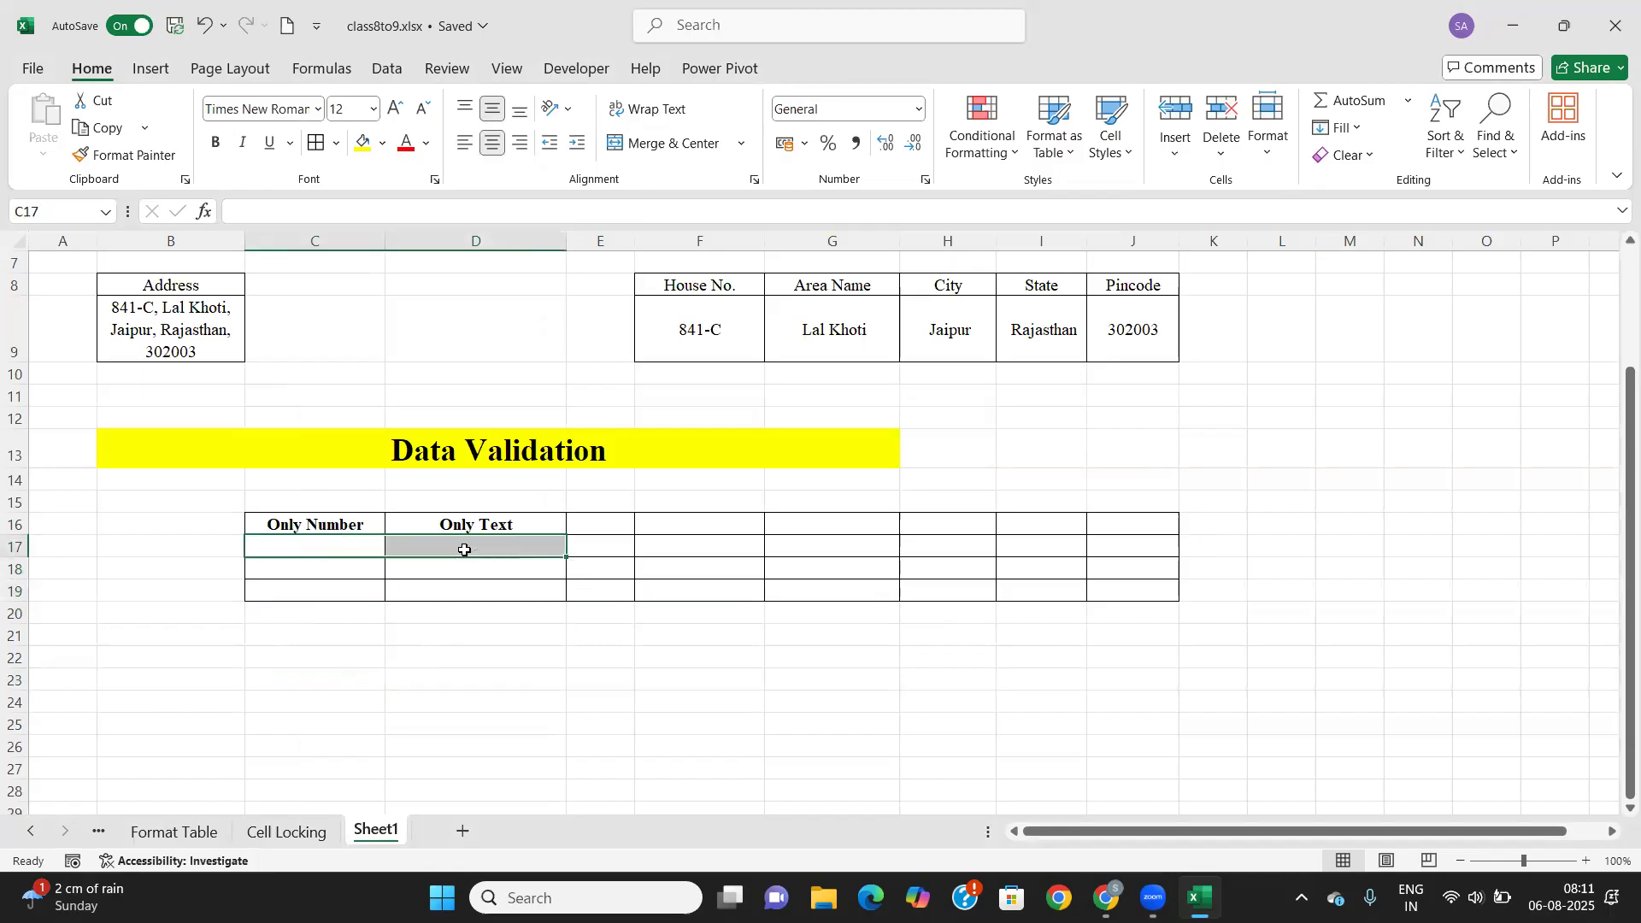
# Enter 123 in C23 and check it in D23 with the formula =ISNUMBER(C23).
pyautogui.click(305, 673)
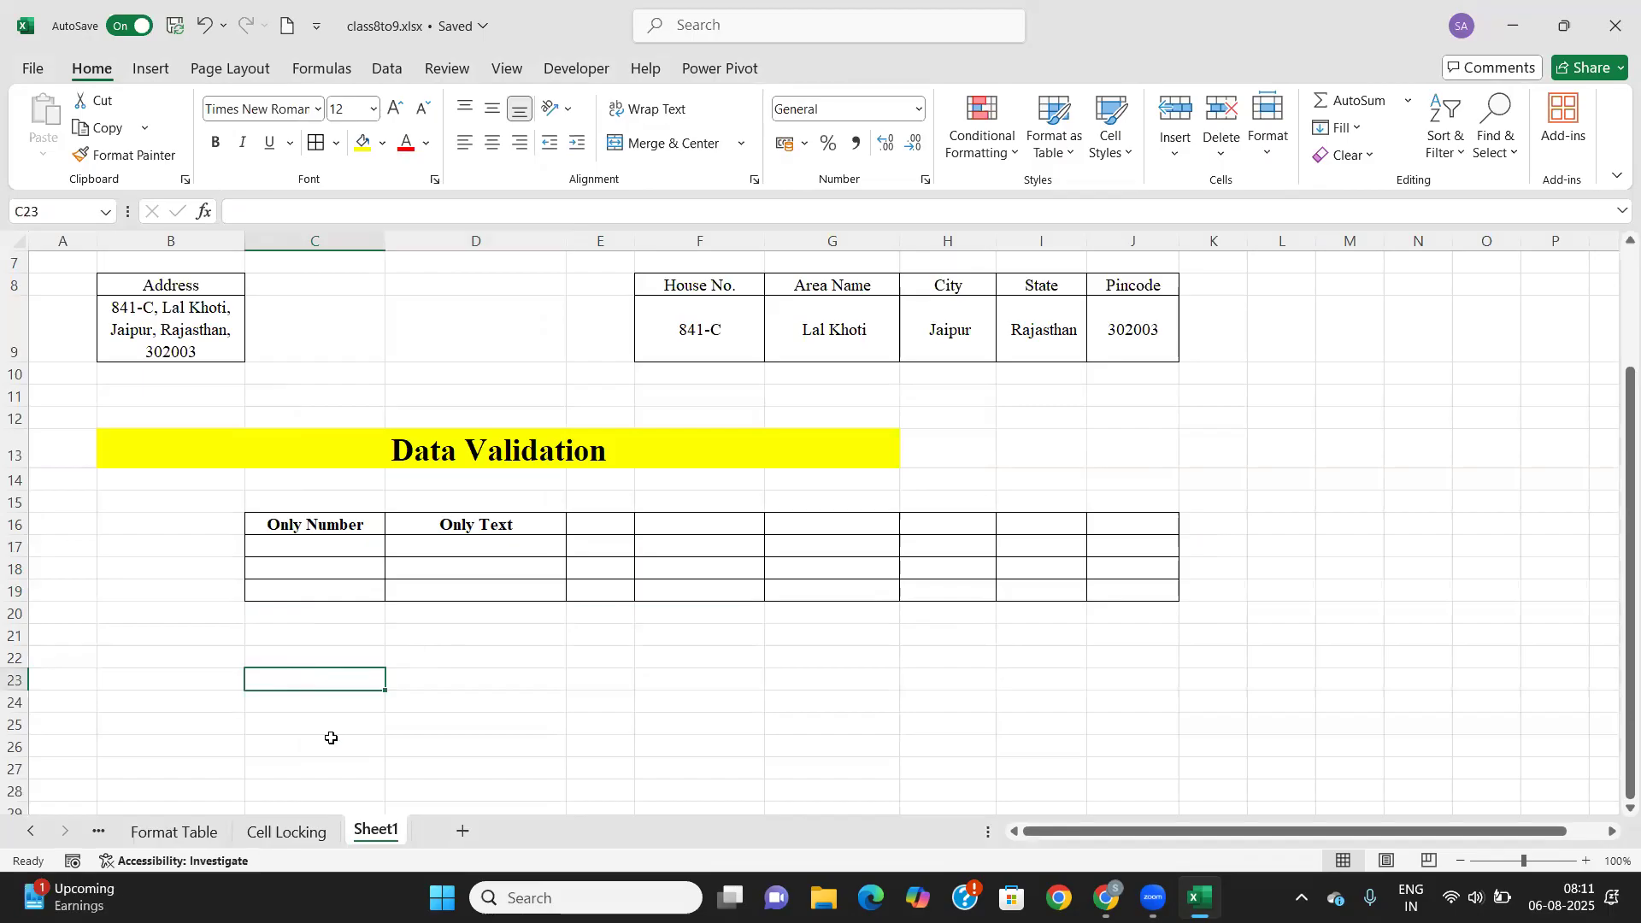
pyautogui.write('123')
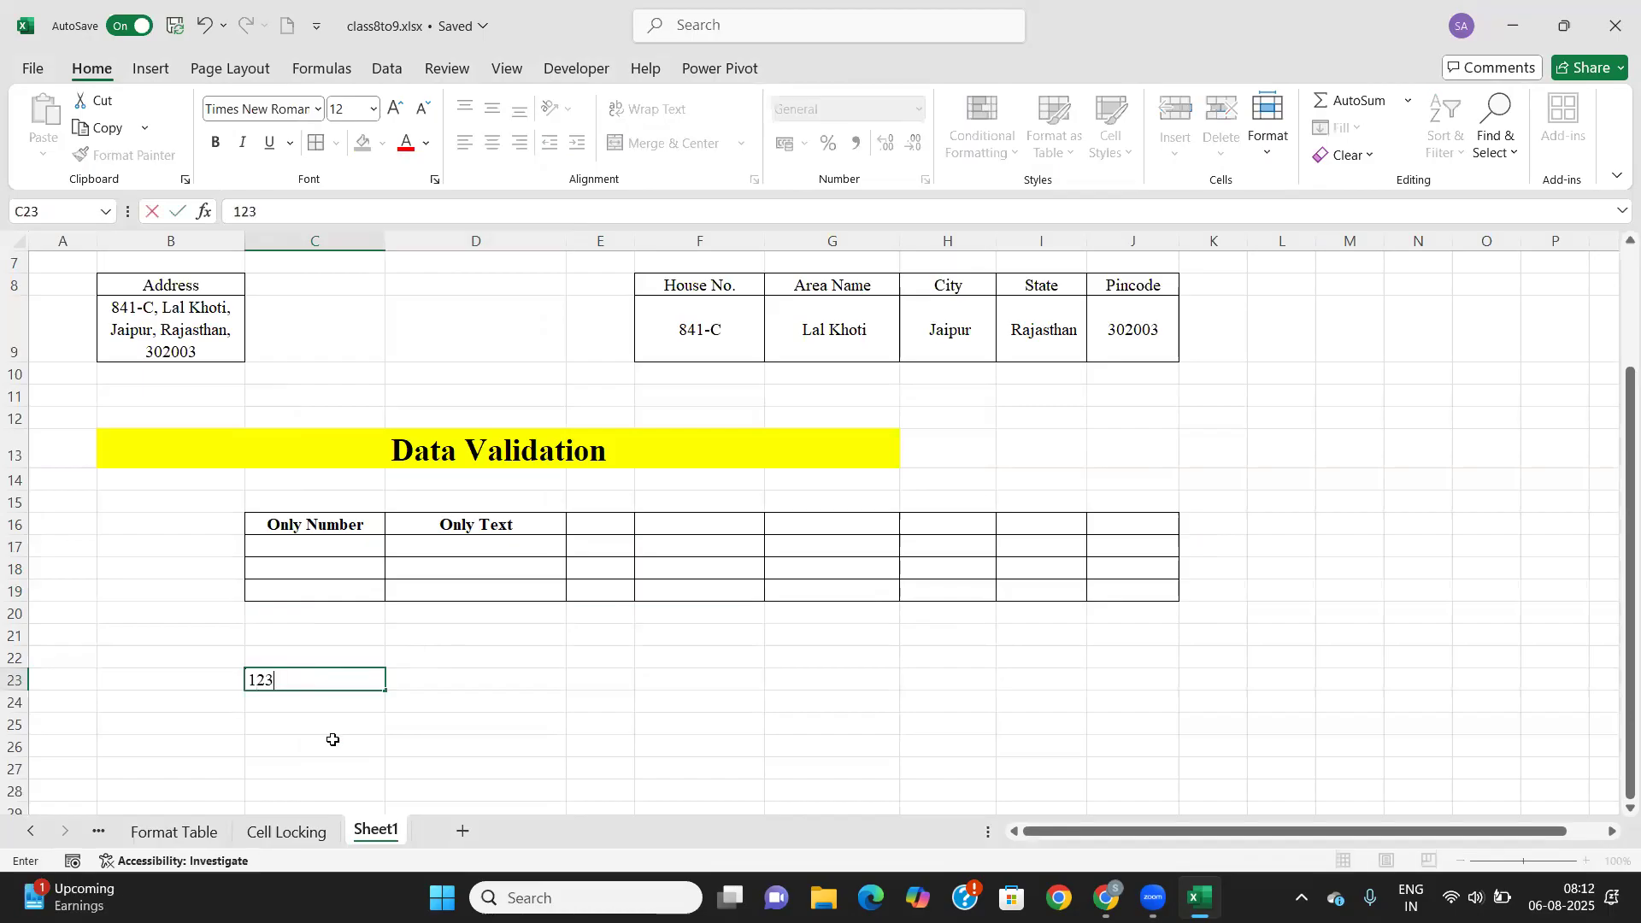
pyautogui.press('Tab')
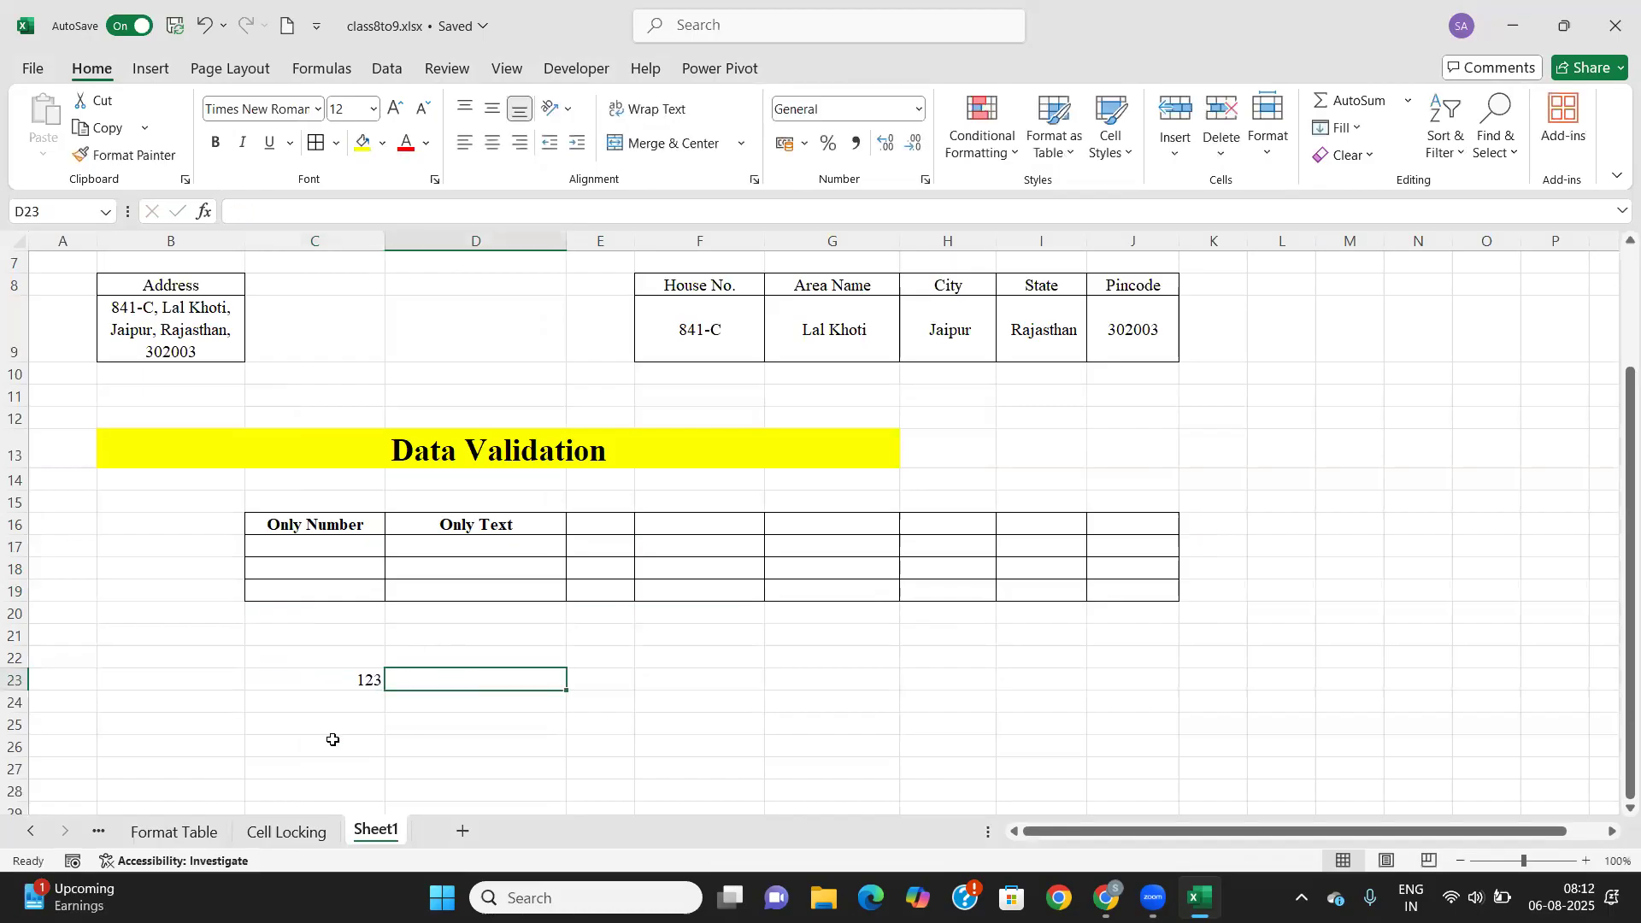
pyautogui.write('=isnum')
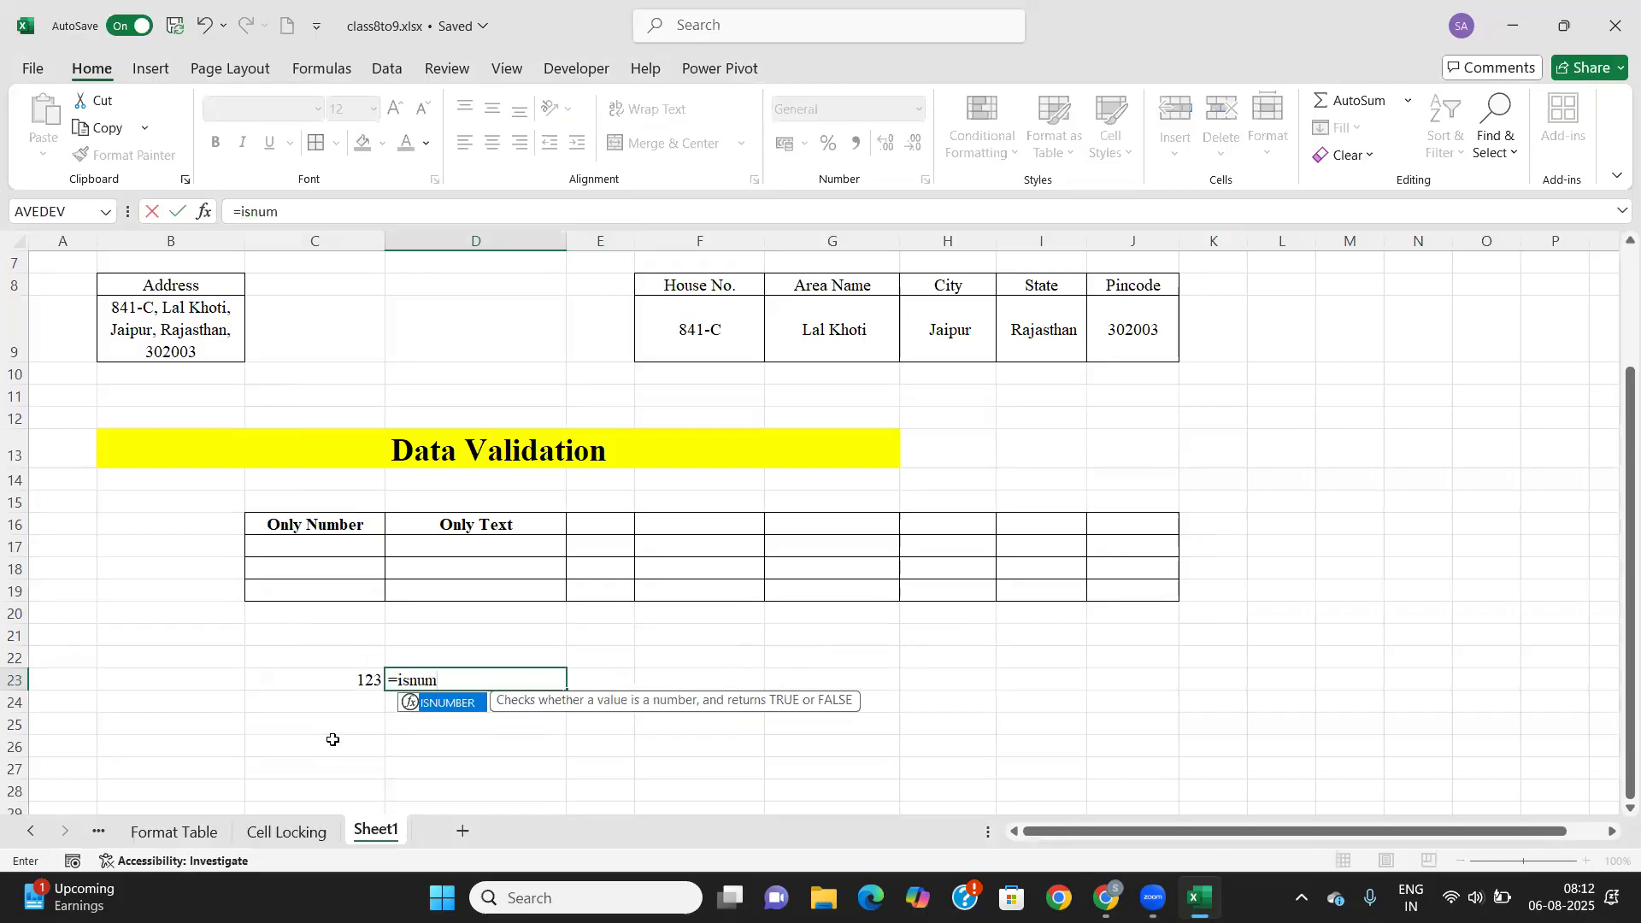
pyautogui.press('Tab')
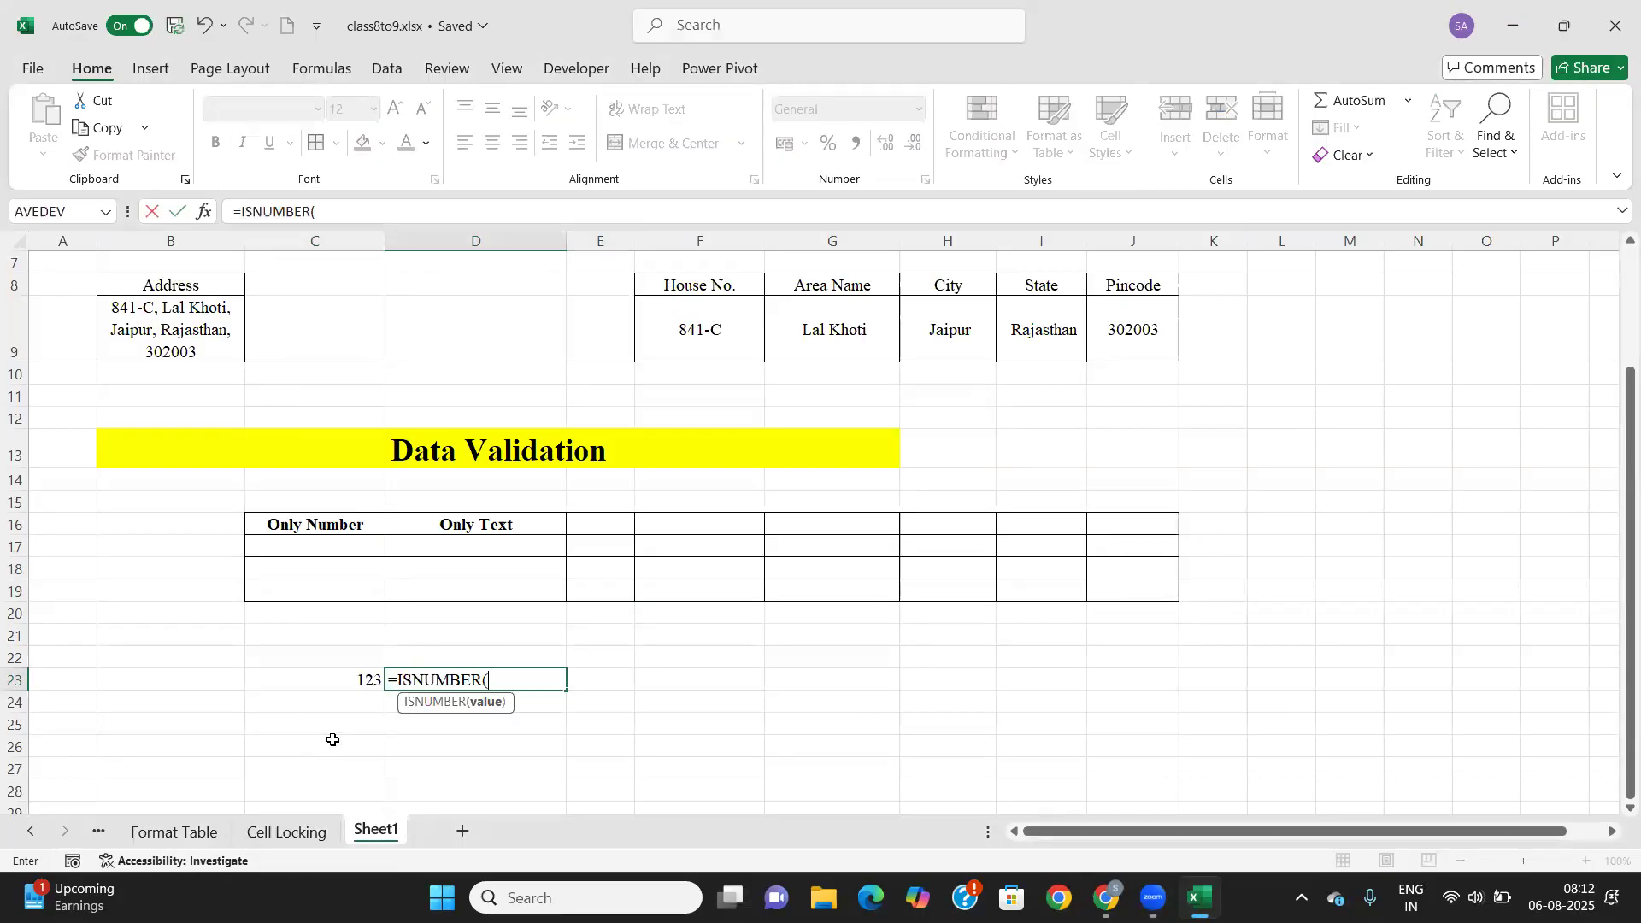
pyautogui.press('Left')
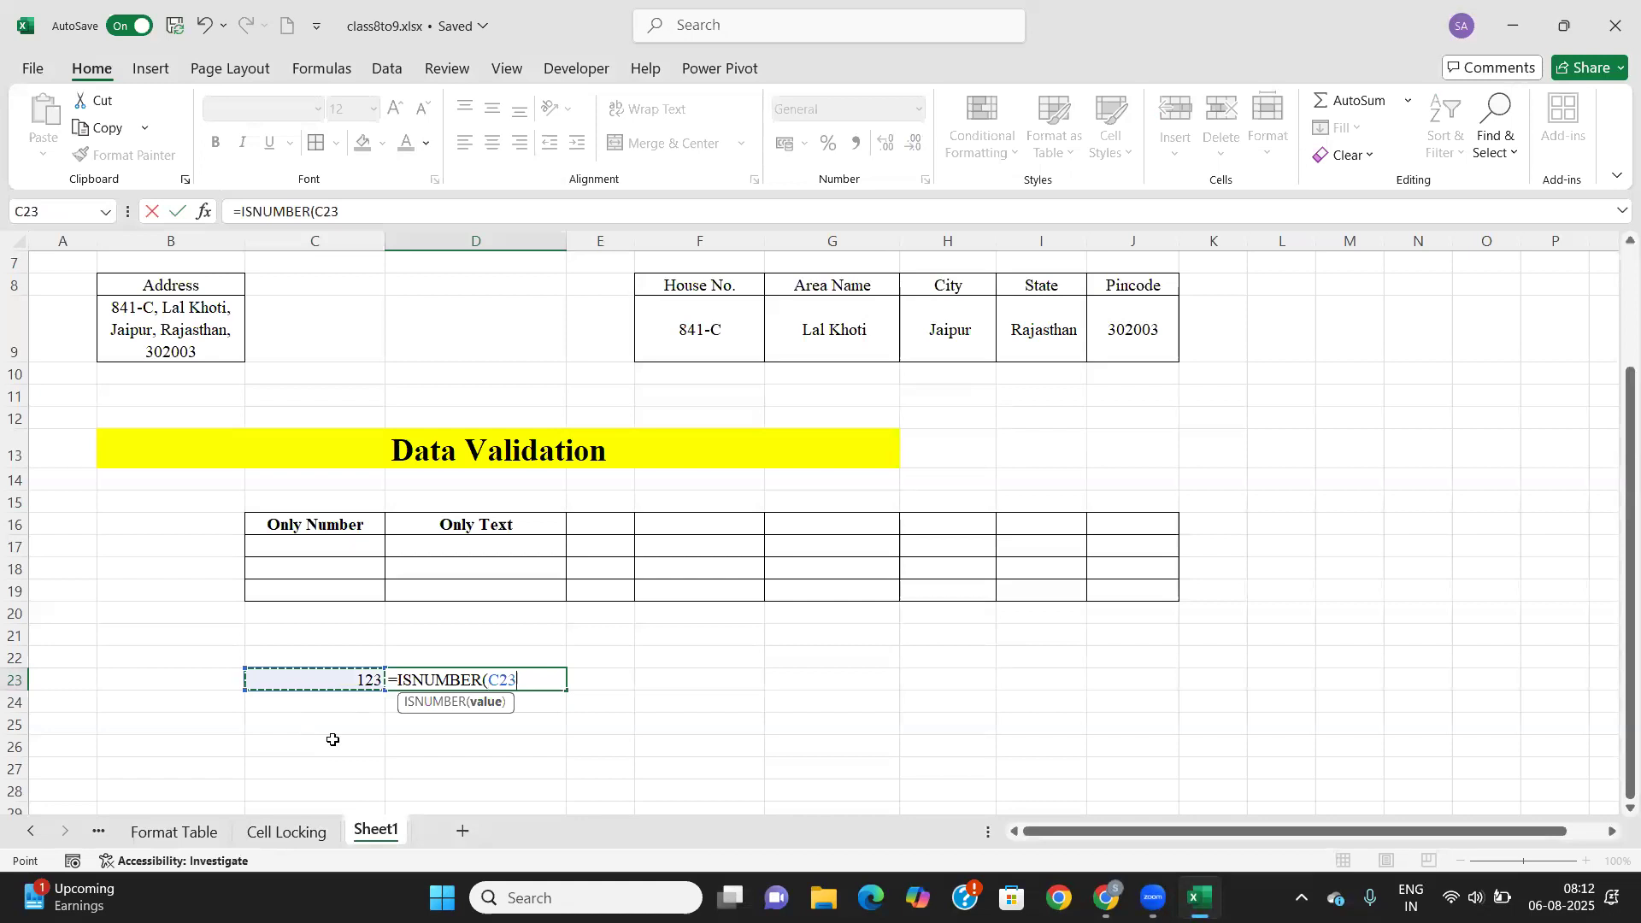
pyautogui.write(')')
pyautogui.press('Return')
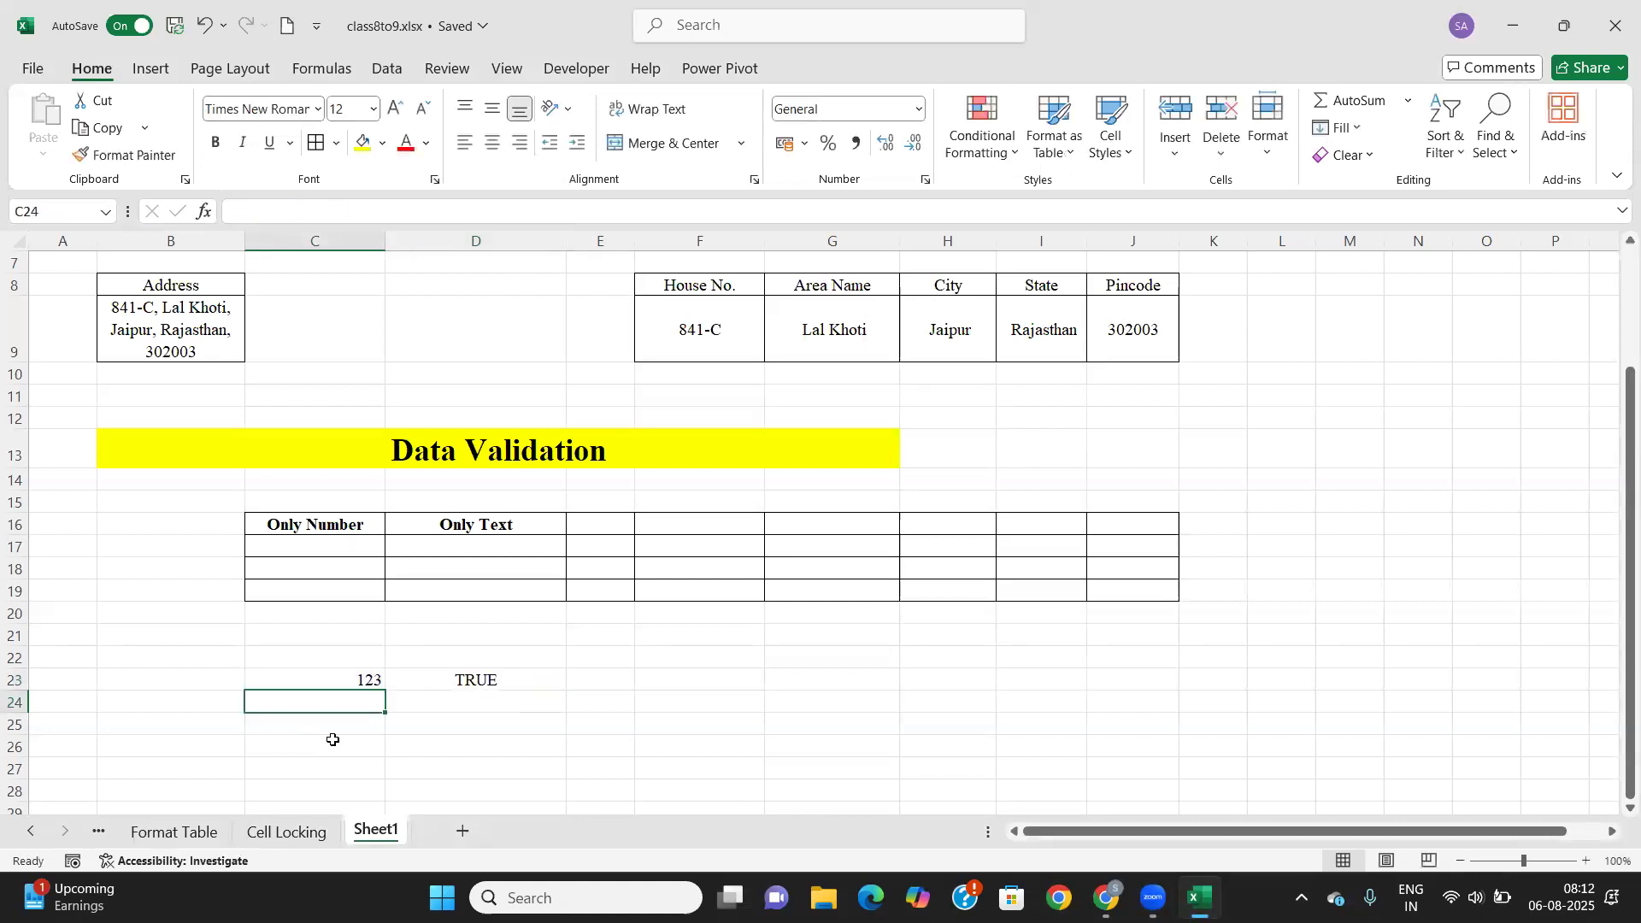
# Replace the value in C23 with "text" to test the ISNUMBER formula on a non-numeric entry.
pyautogui.click(354, 681)
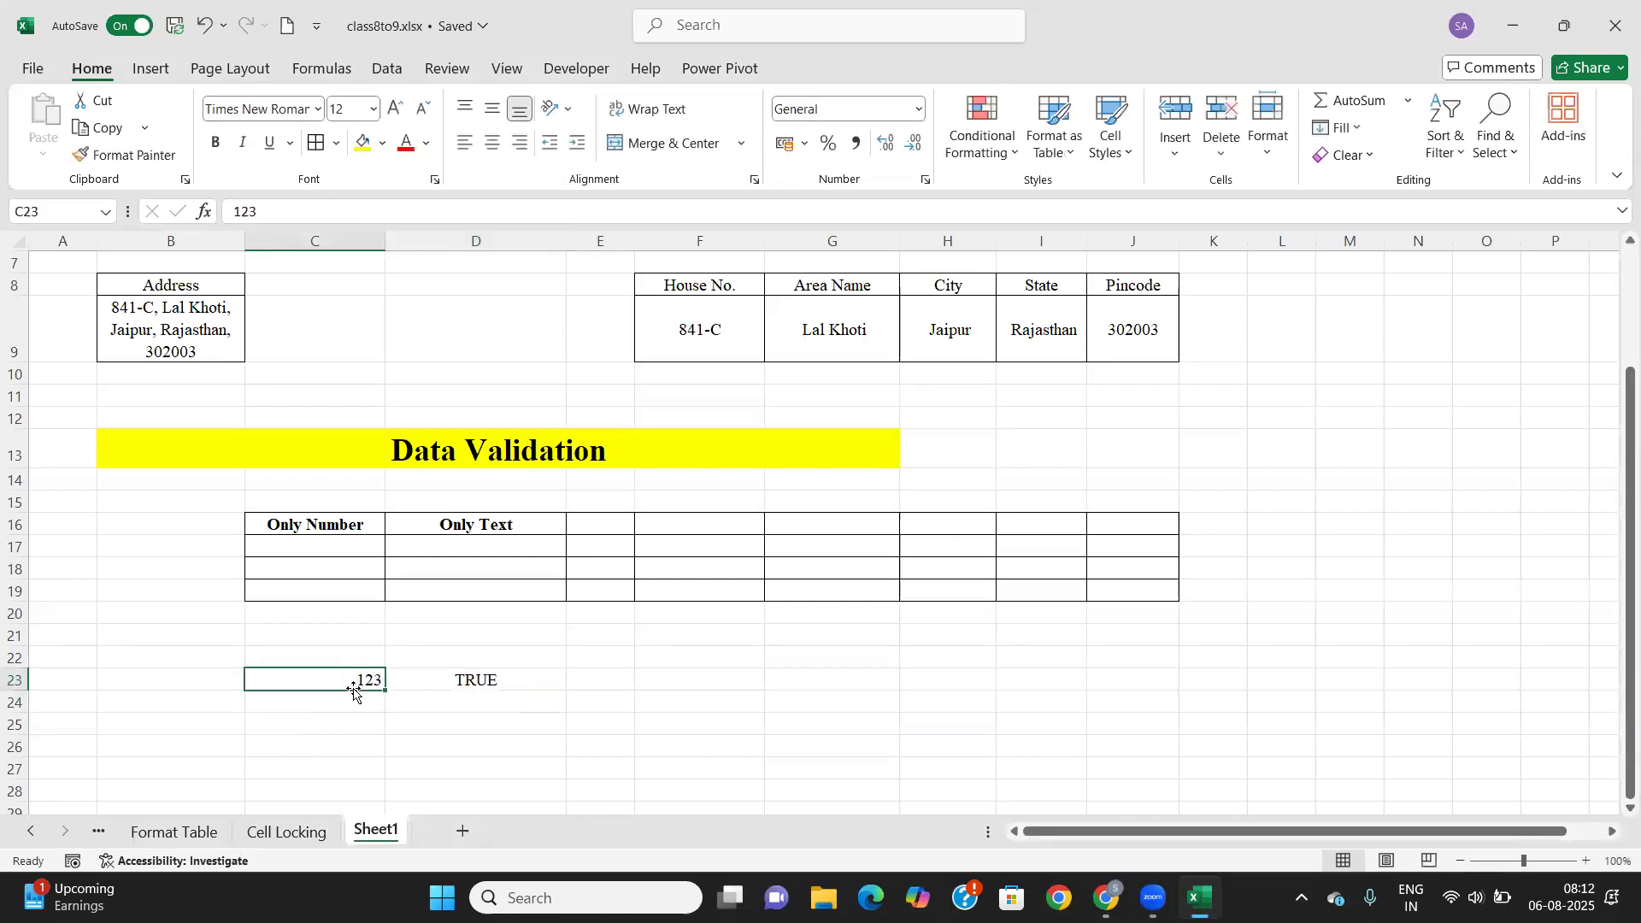
pyautogui.click(447, 675)
pyautogui.click(336, 681)
pyautogui.write('text')
pyautogui.press('Tab')
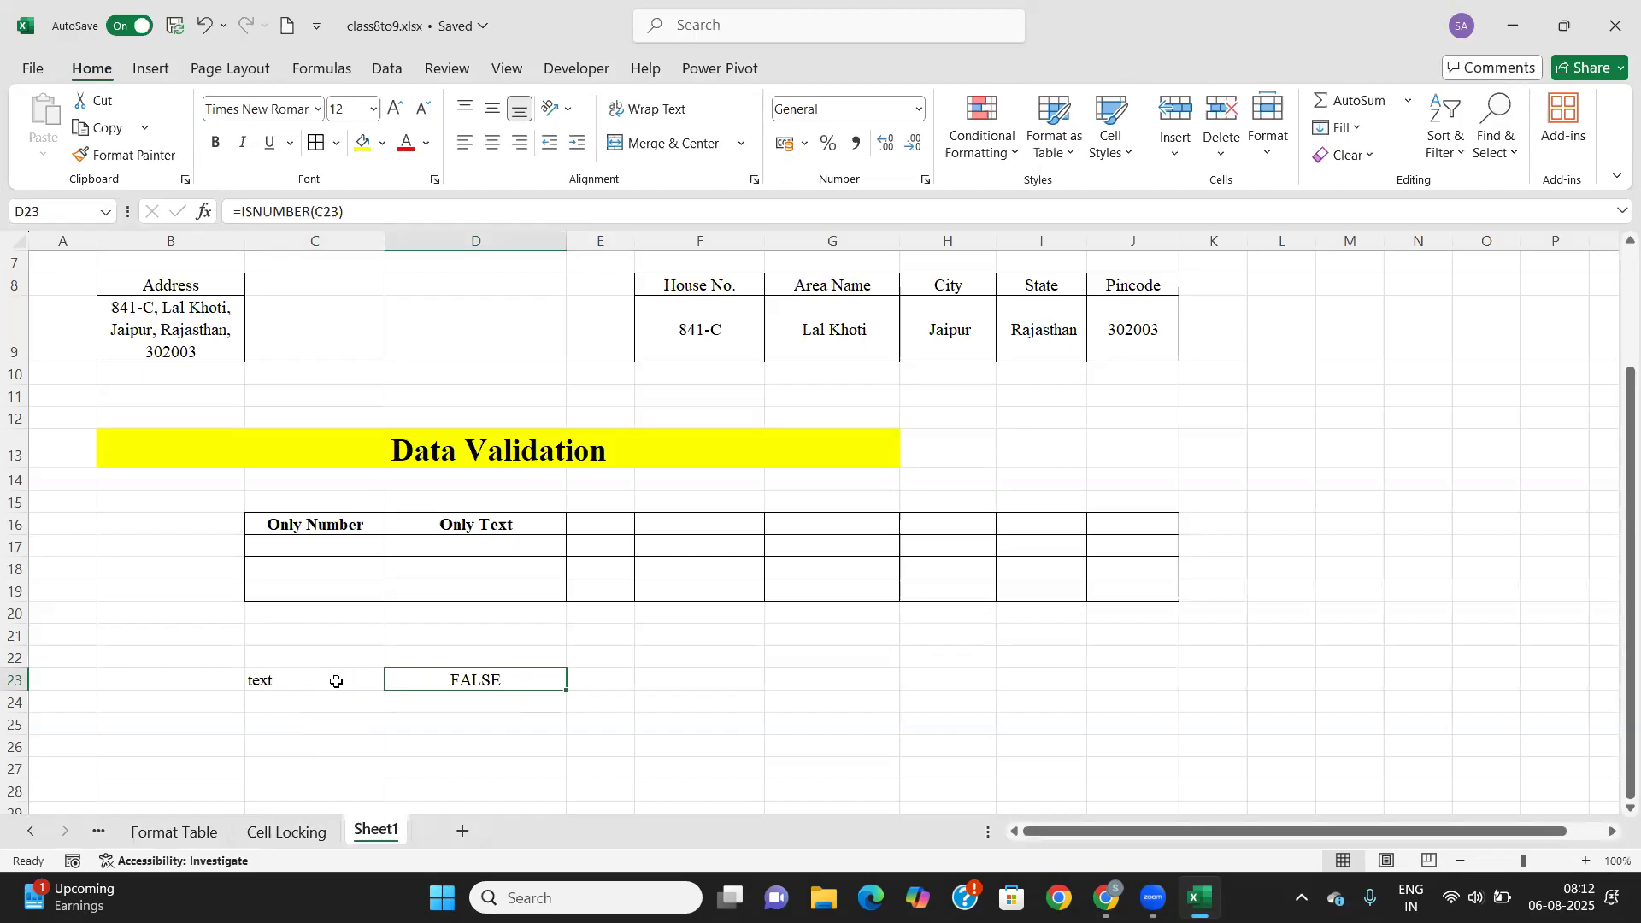
pyautogui.press('Return')
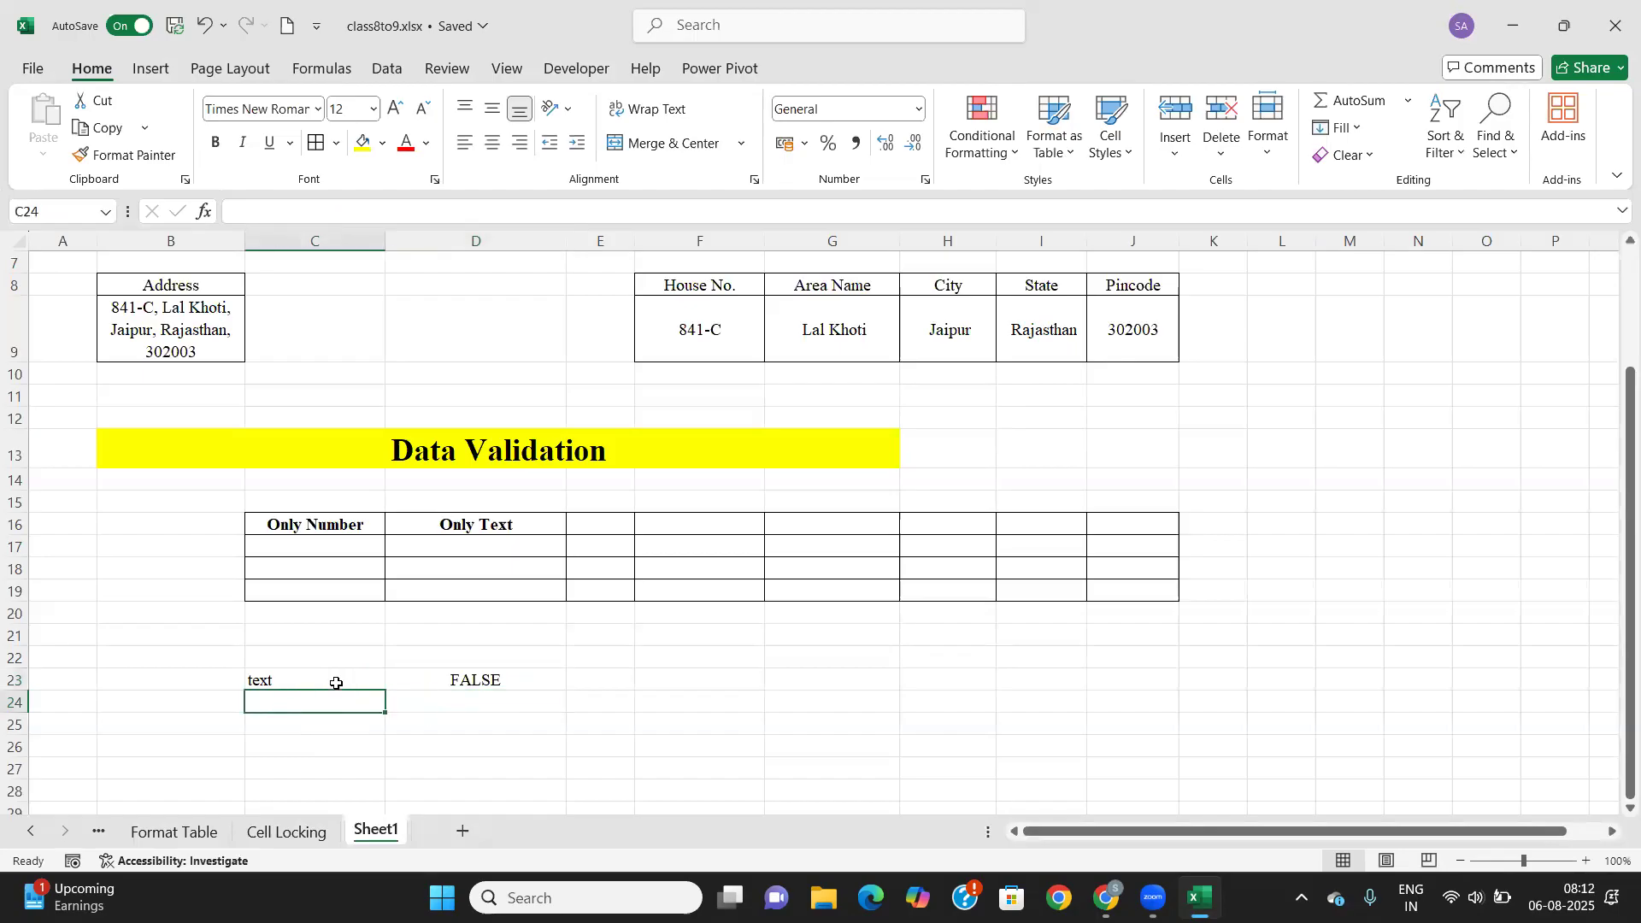
# Enter "text" in C24 and check it in D24 with the formula =ISTEXT(C24).
pyautogui.write('text')
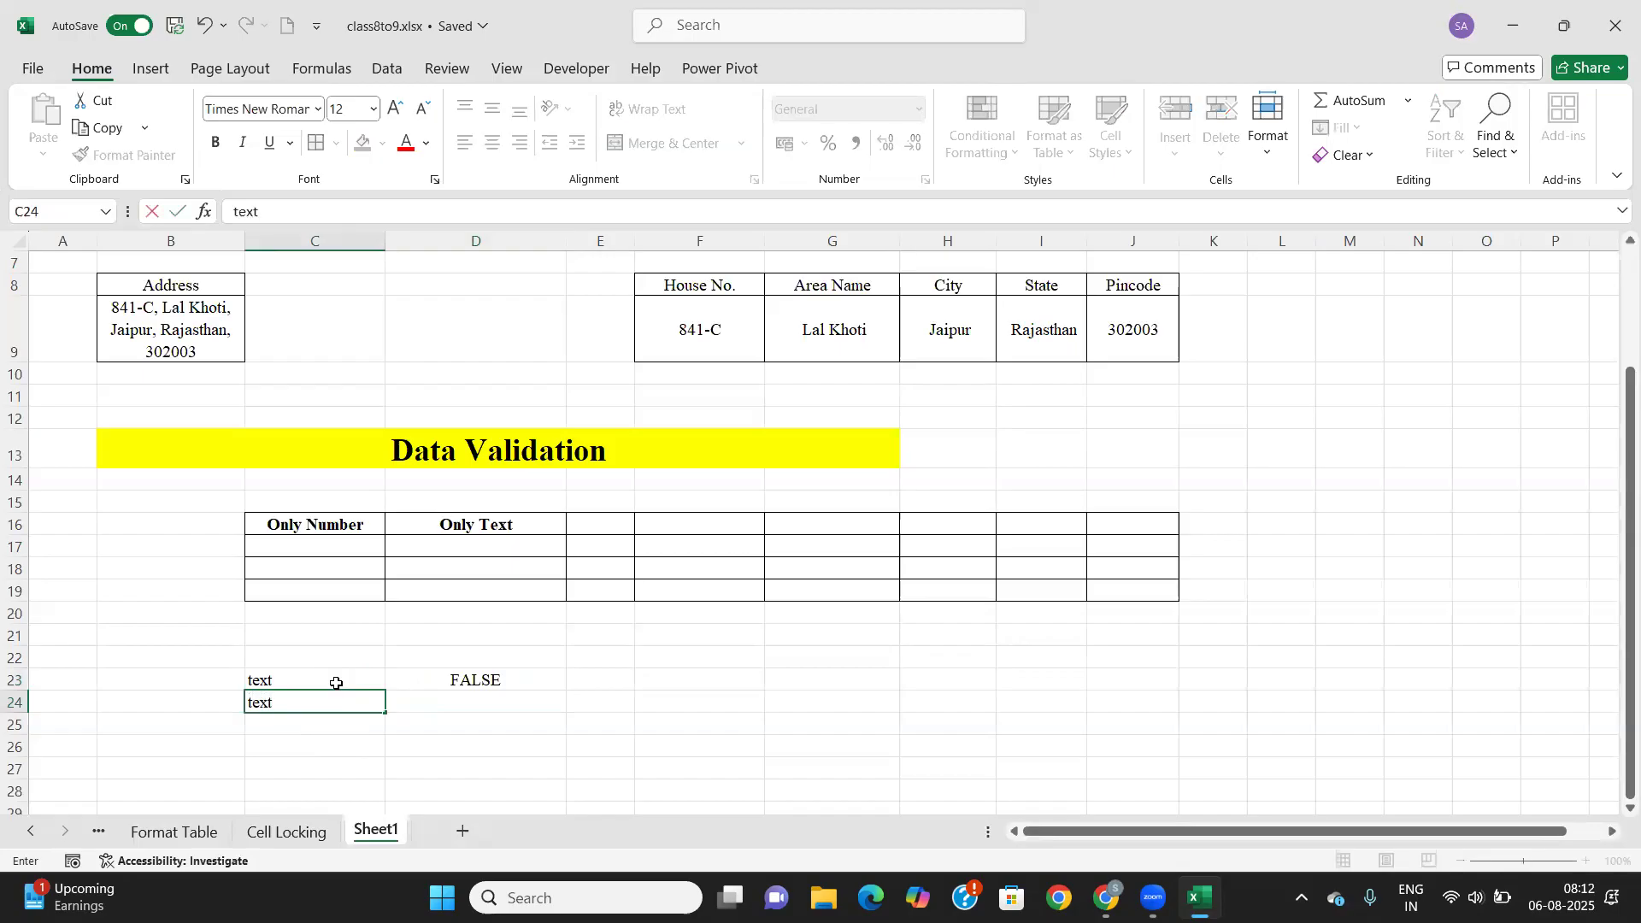
pyautogui.press('Tab')
pyautogui.write('=')
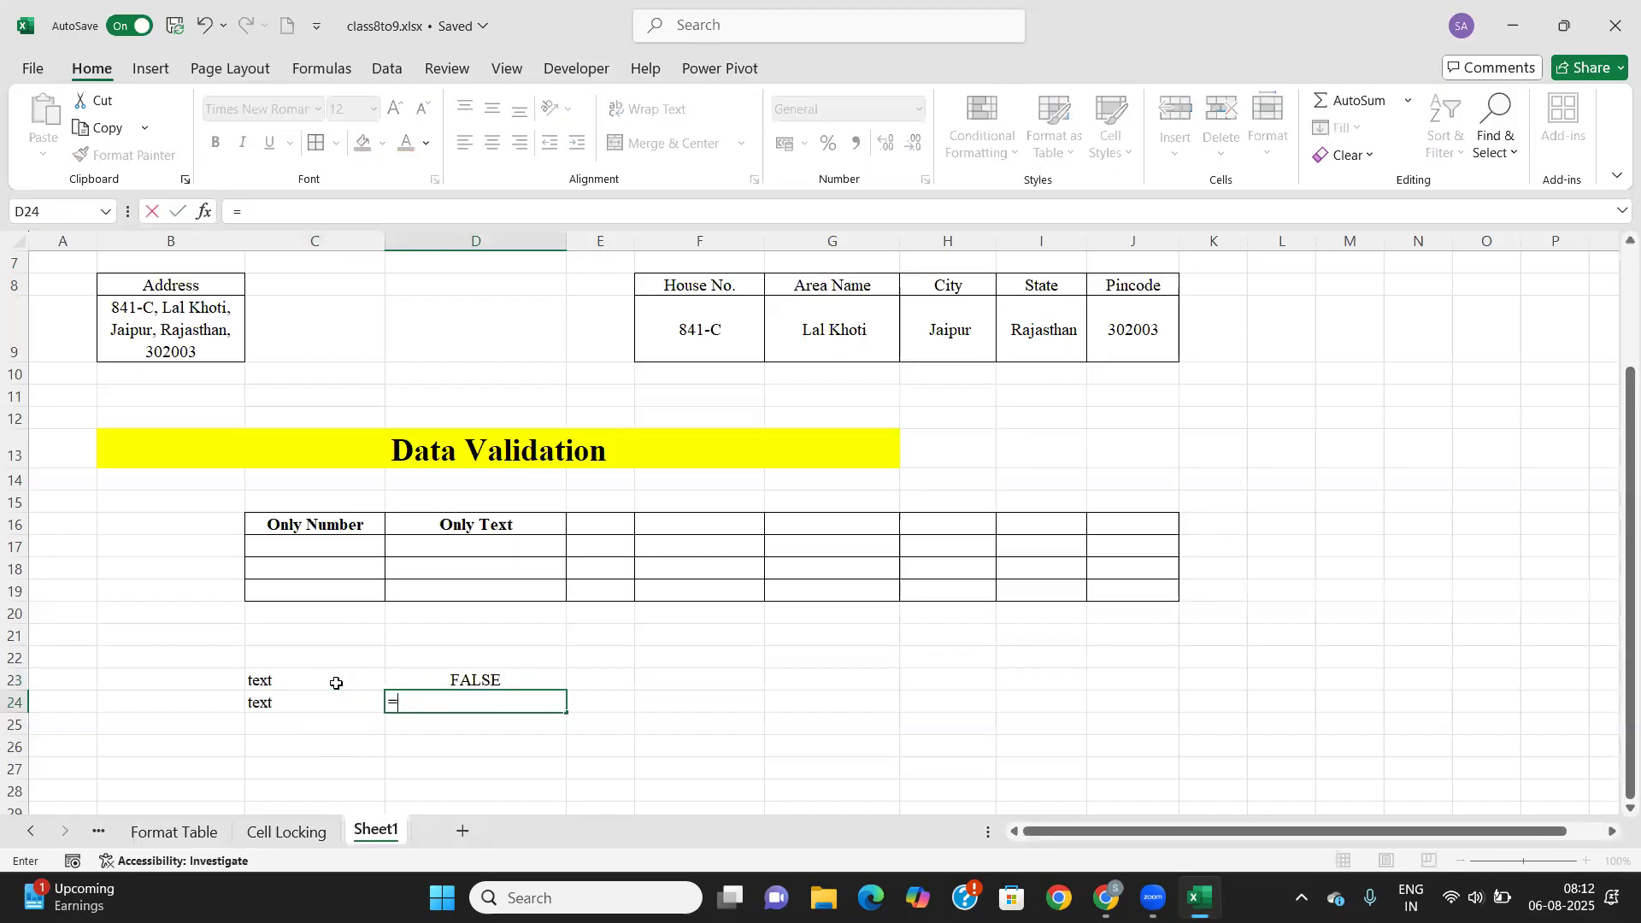
pyautogui.write('istex')
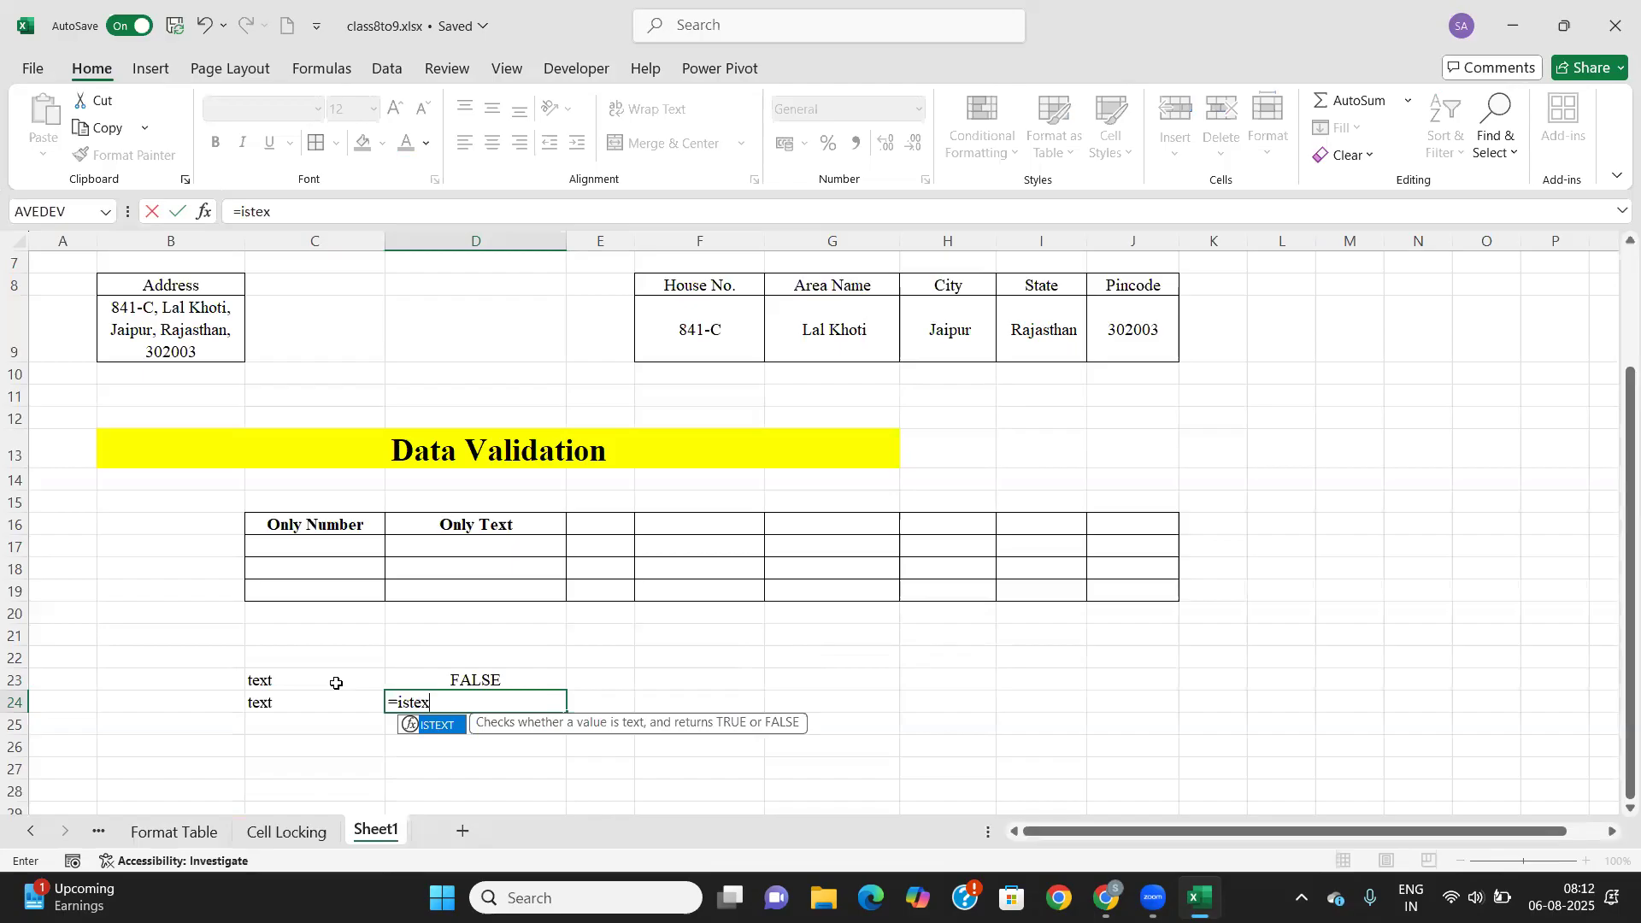
pyautogui.write('t(')
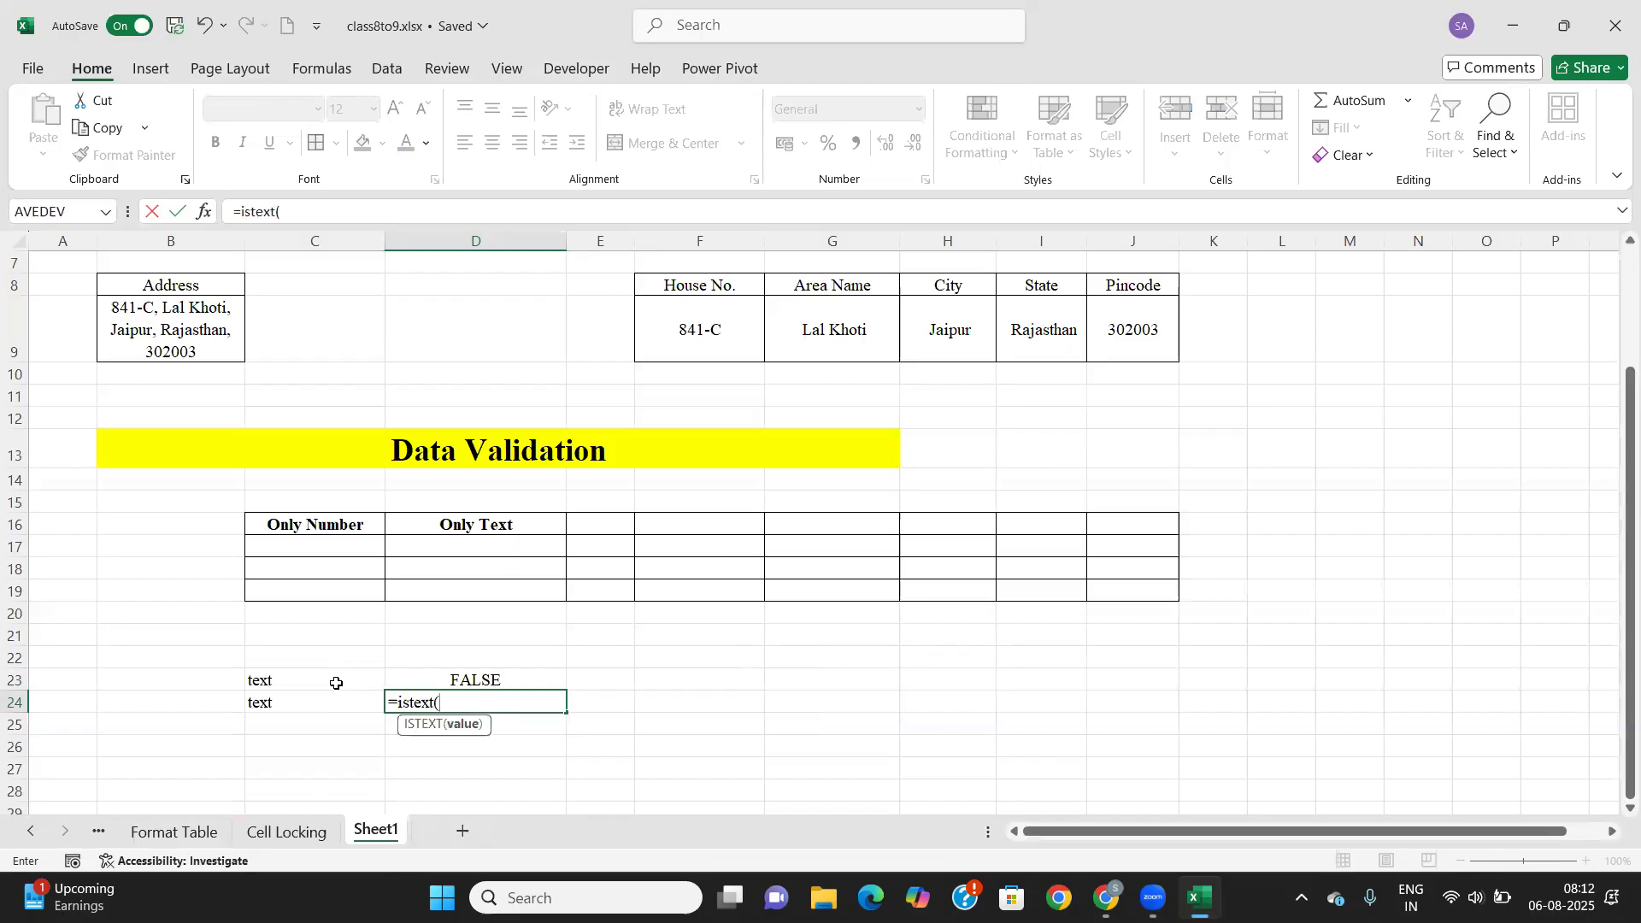
pyautogui.press('Left')
pyautogui.write(')')
pyautogui.press('Return')
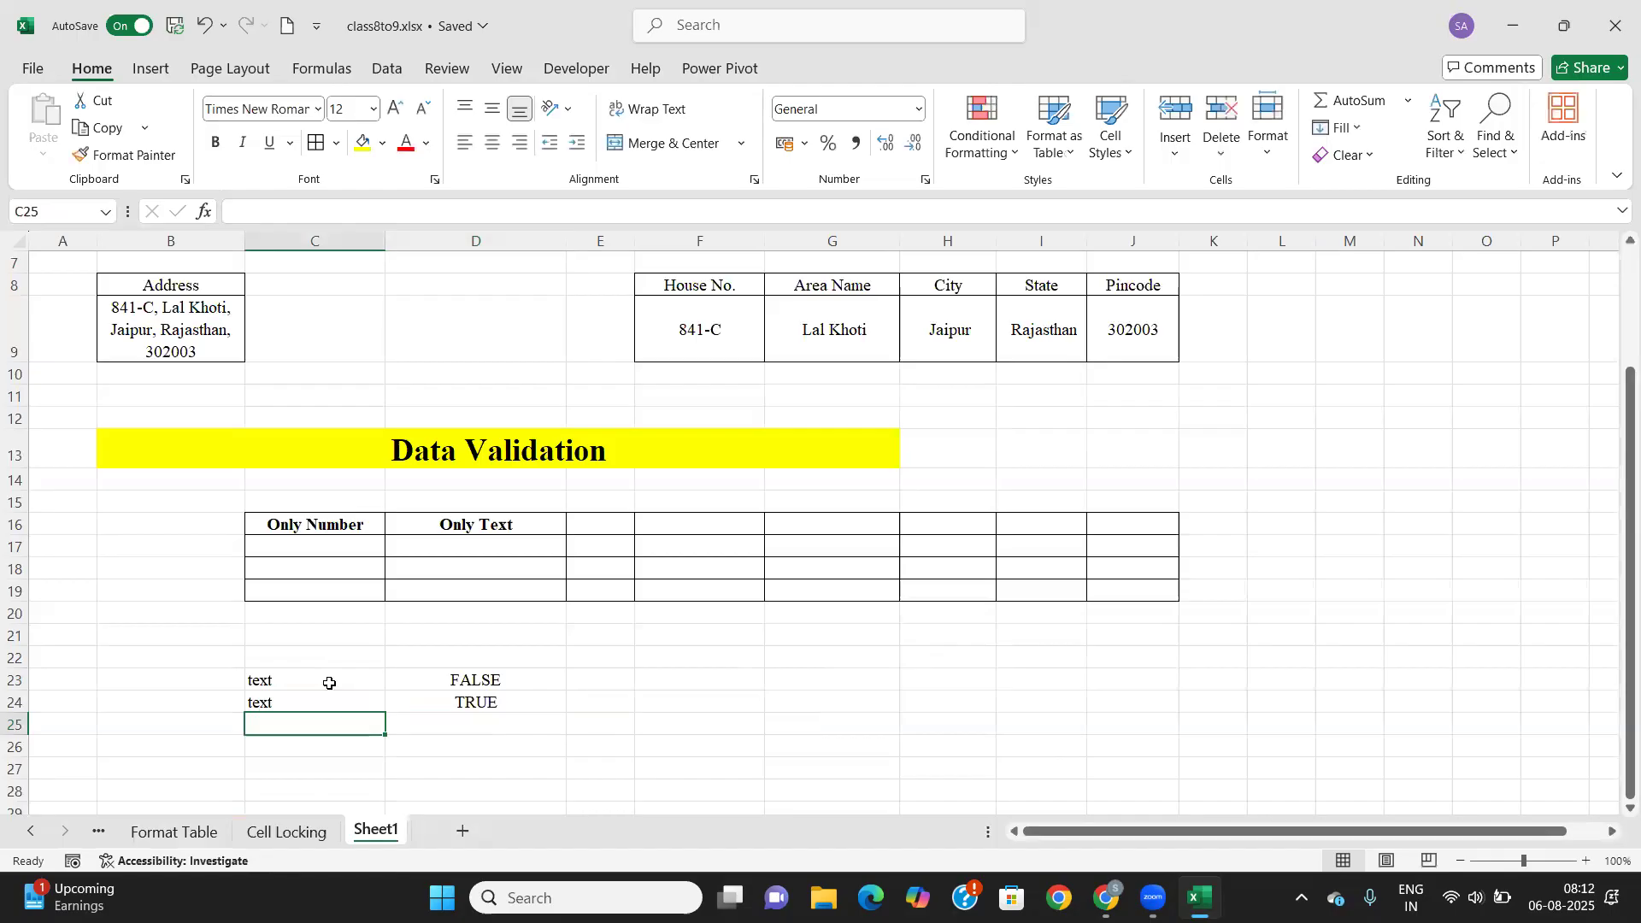
# Replace the value in C24 with 123 to test the ISTEXT formula on a numeric entry.
pyautogui.click(1407, 730)
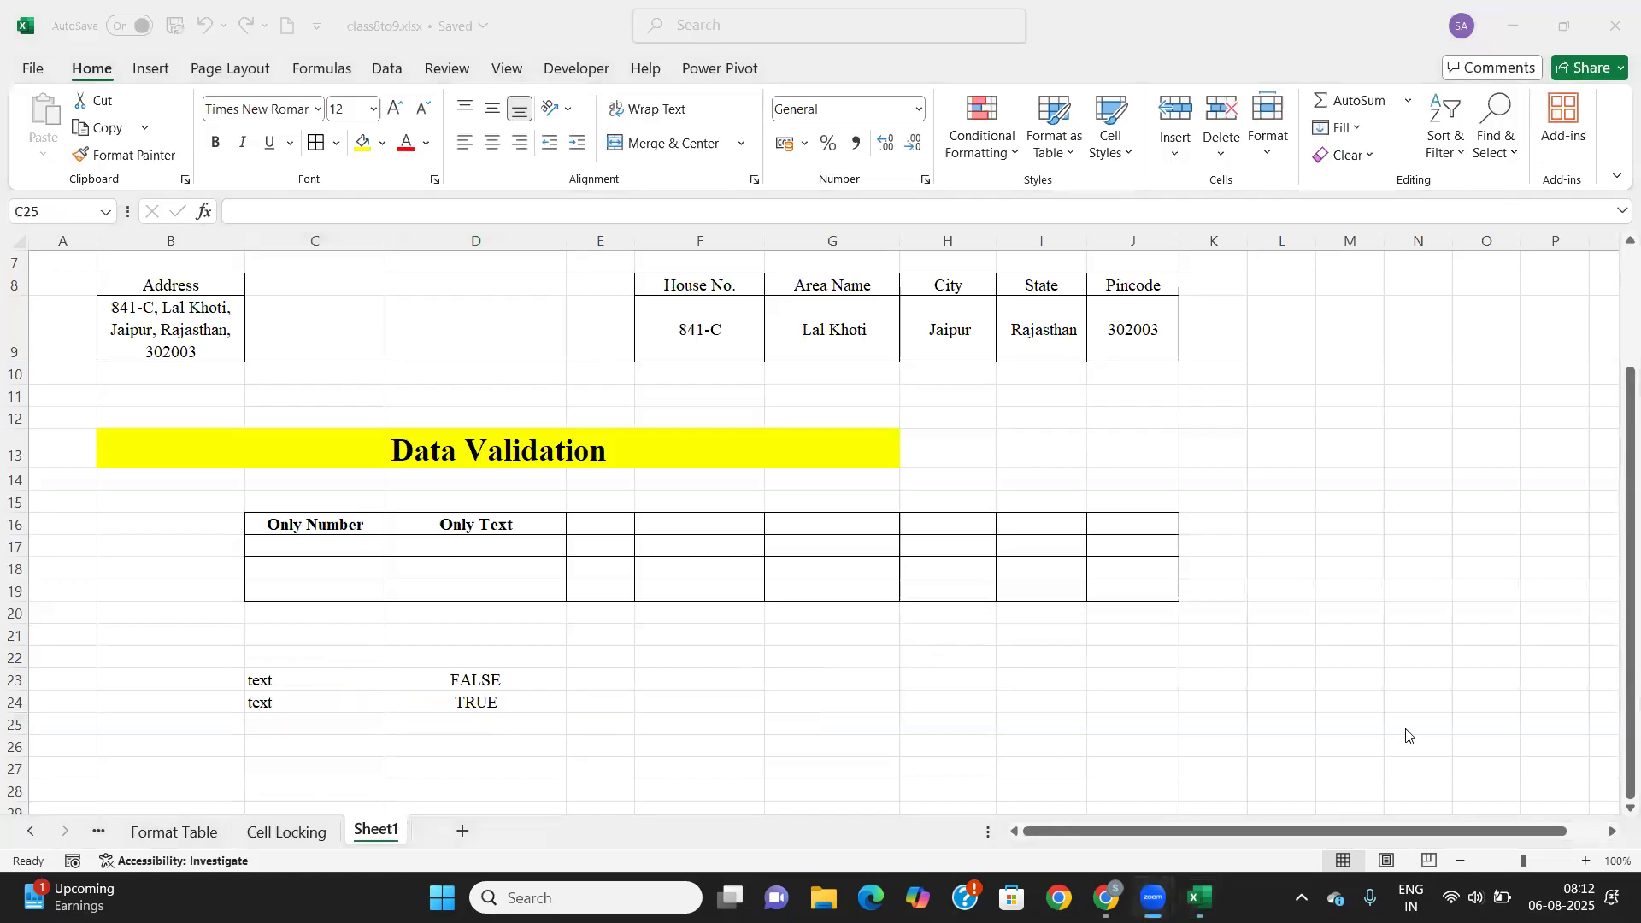
pyautogui.click(360, 707)
pyautogui.click(360, 706)
pyautogui.write('123')
pyautogui.press('Tab')
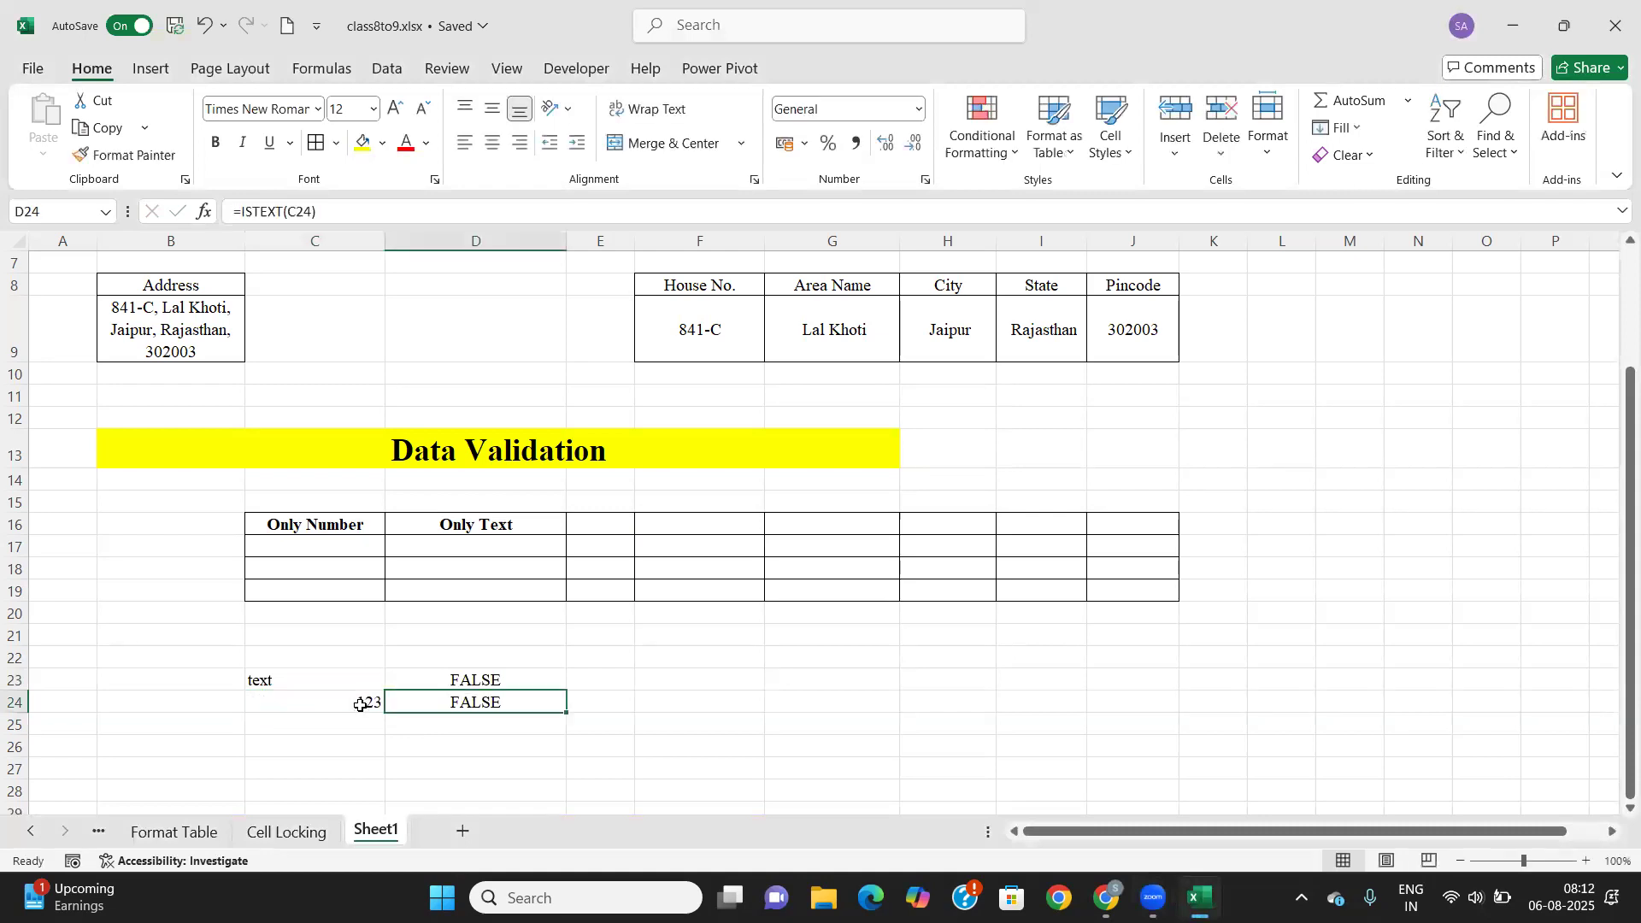
pyautogui.click(331, 703)
pyautogui.click(322, 680)
# Open the Data Validation settings for the Only Number cells C17:C19 and look through the input message and error alert options.
pyautogui.moveTo(322, 549); pyautogui.dragTo(331, 588)
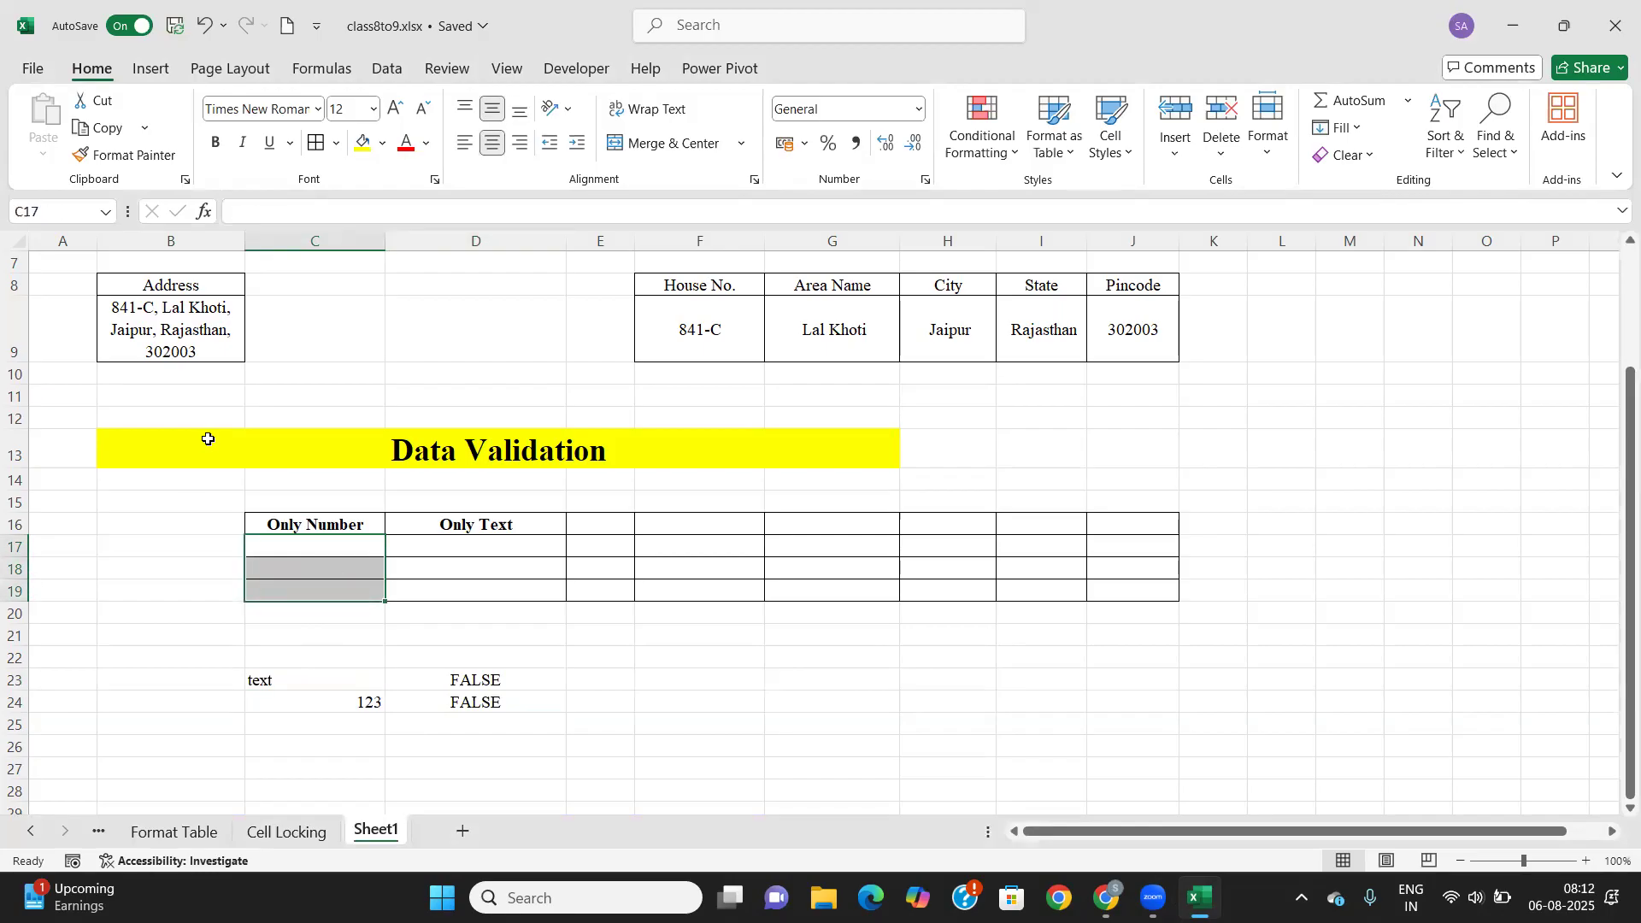
pyautogui.click(395, 66)
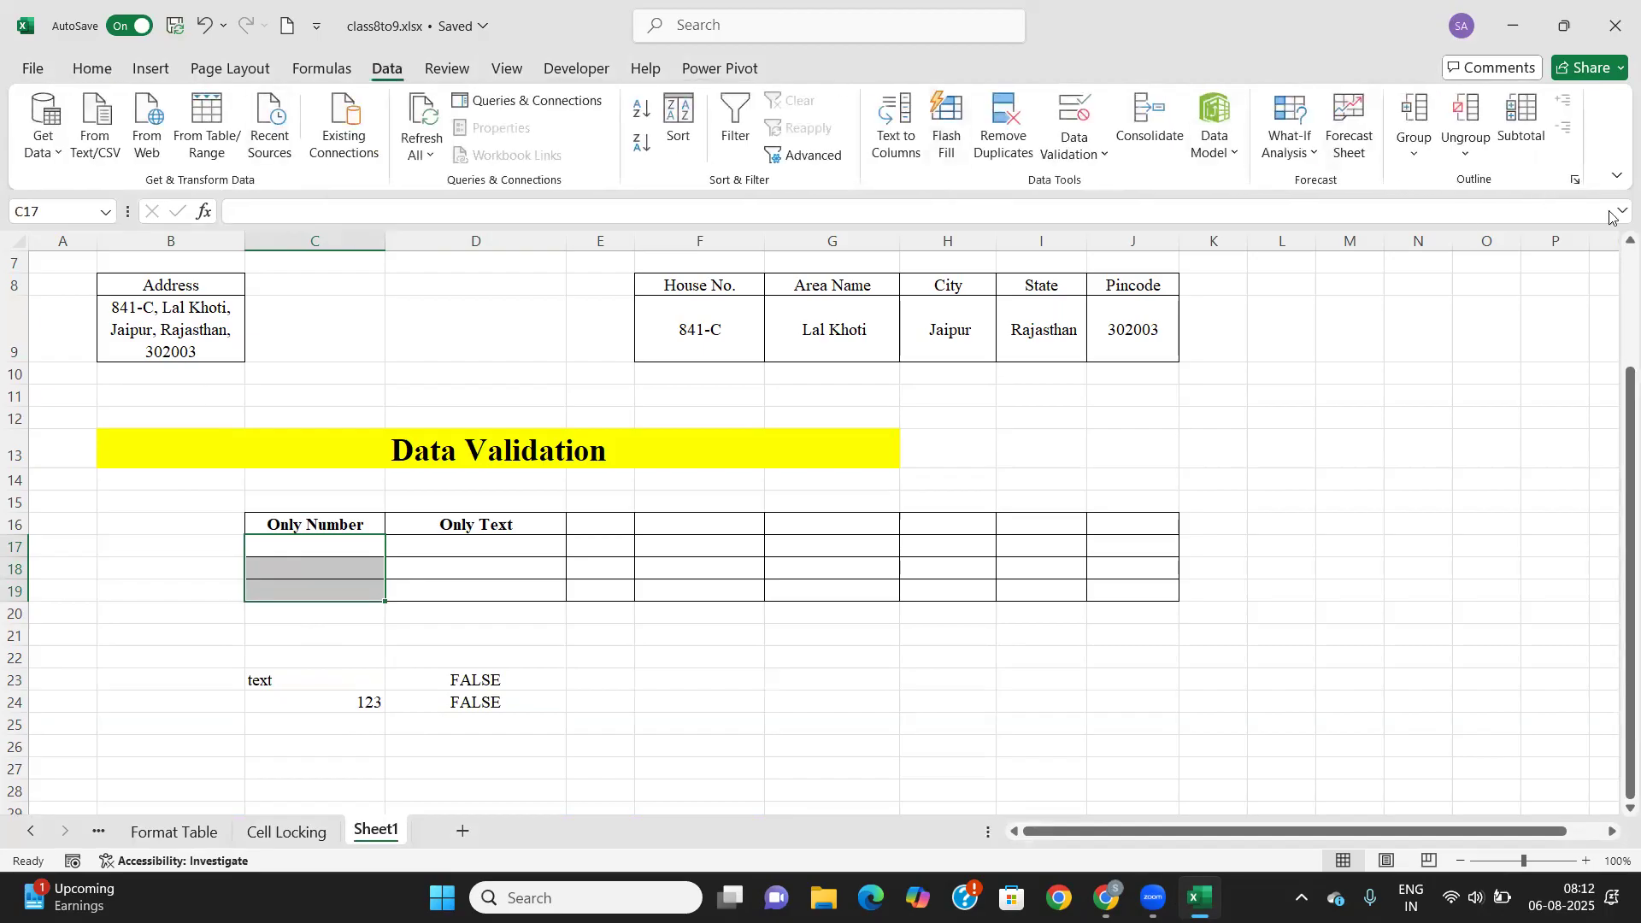
pyautogui.click(1099, 155)
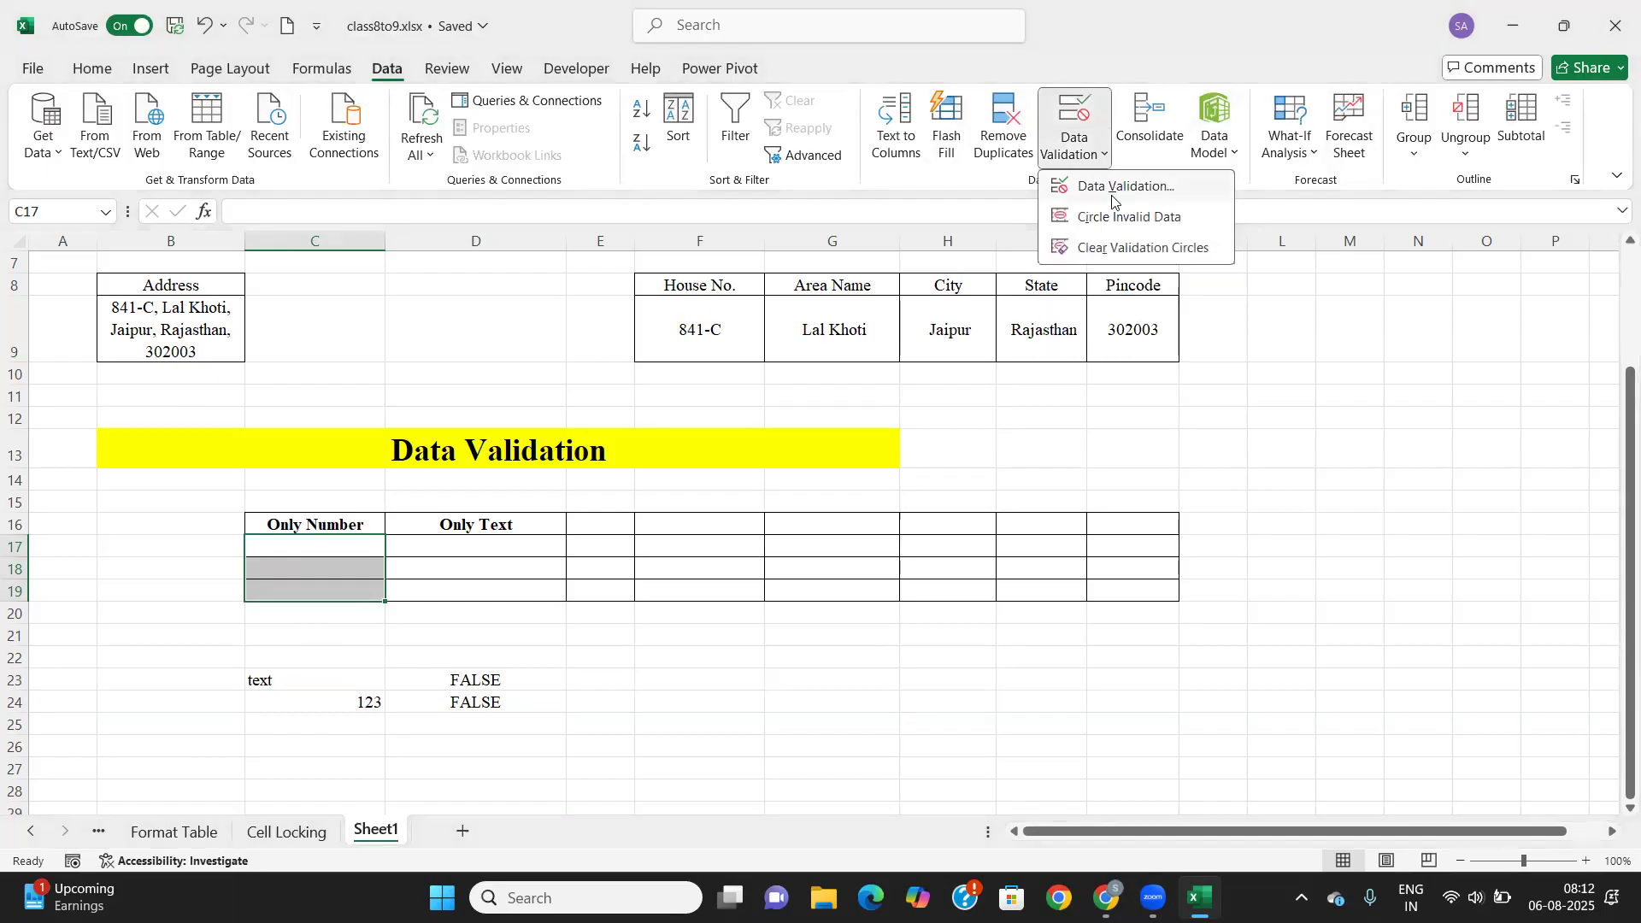
pyautogui.click(1111, 190)
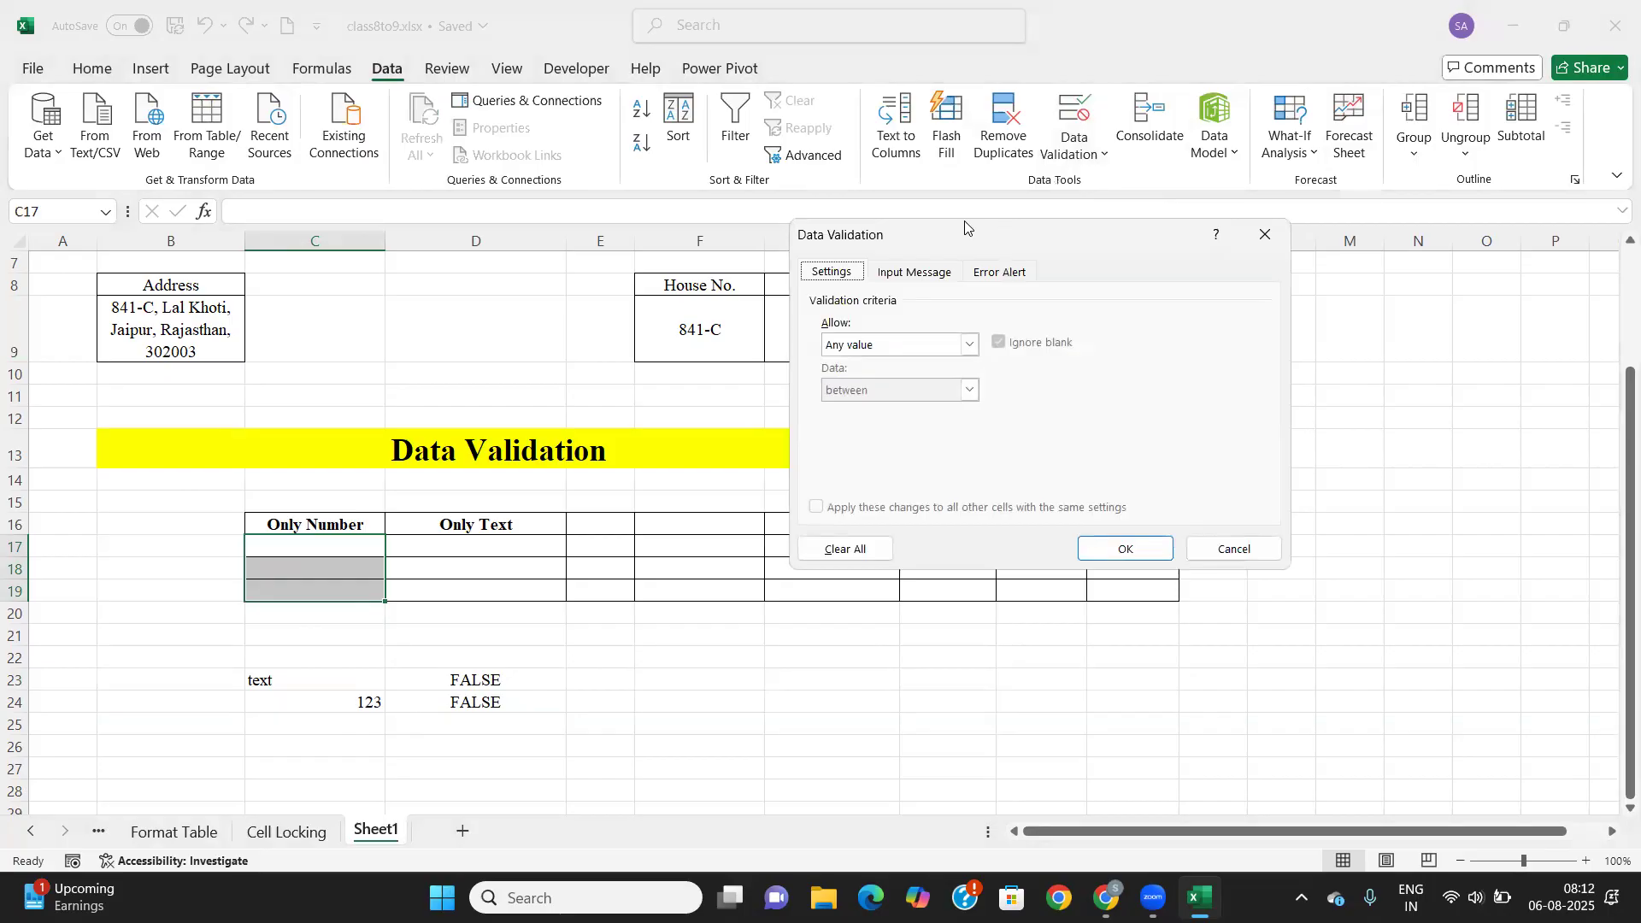
pyautogui.moveTo(966, 228); pyautogui.dragTo(704, 149)
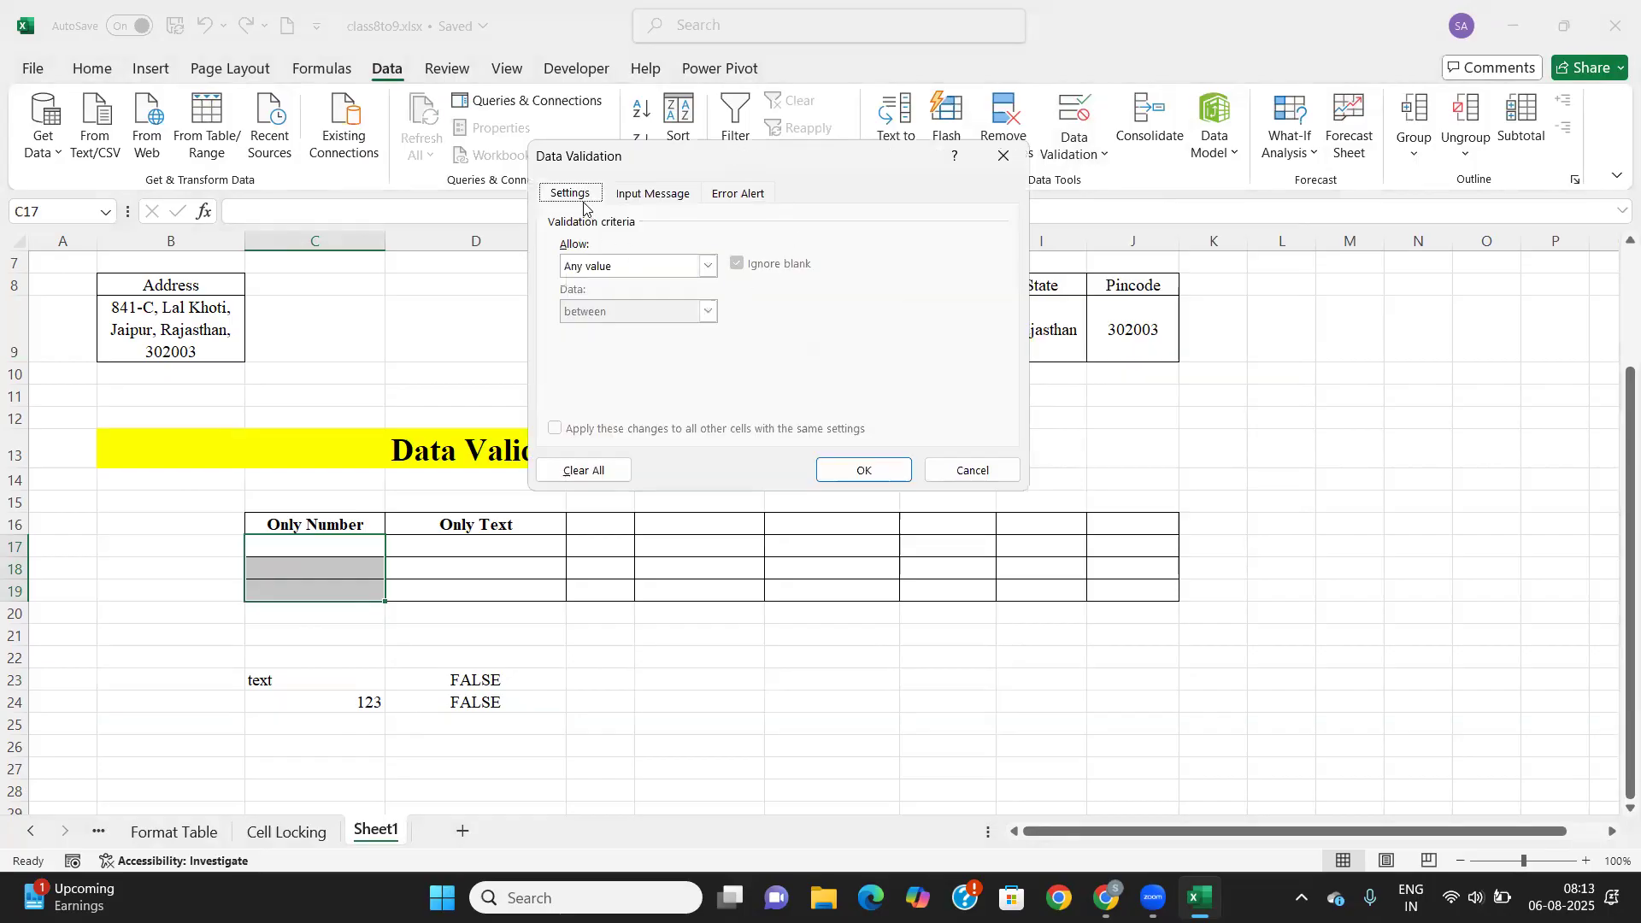
pyautogui.click(647, 195)
pyautogui.click(750, 194)
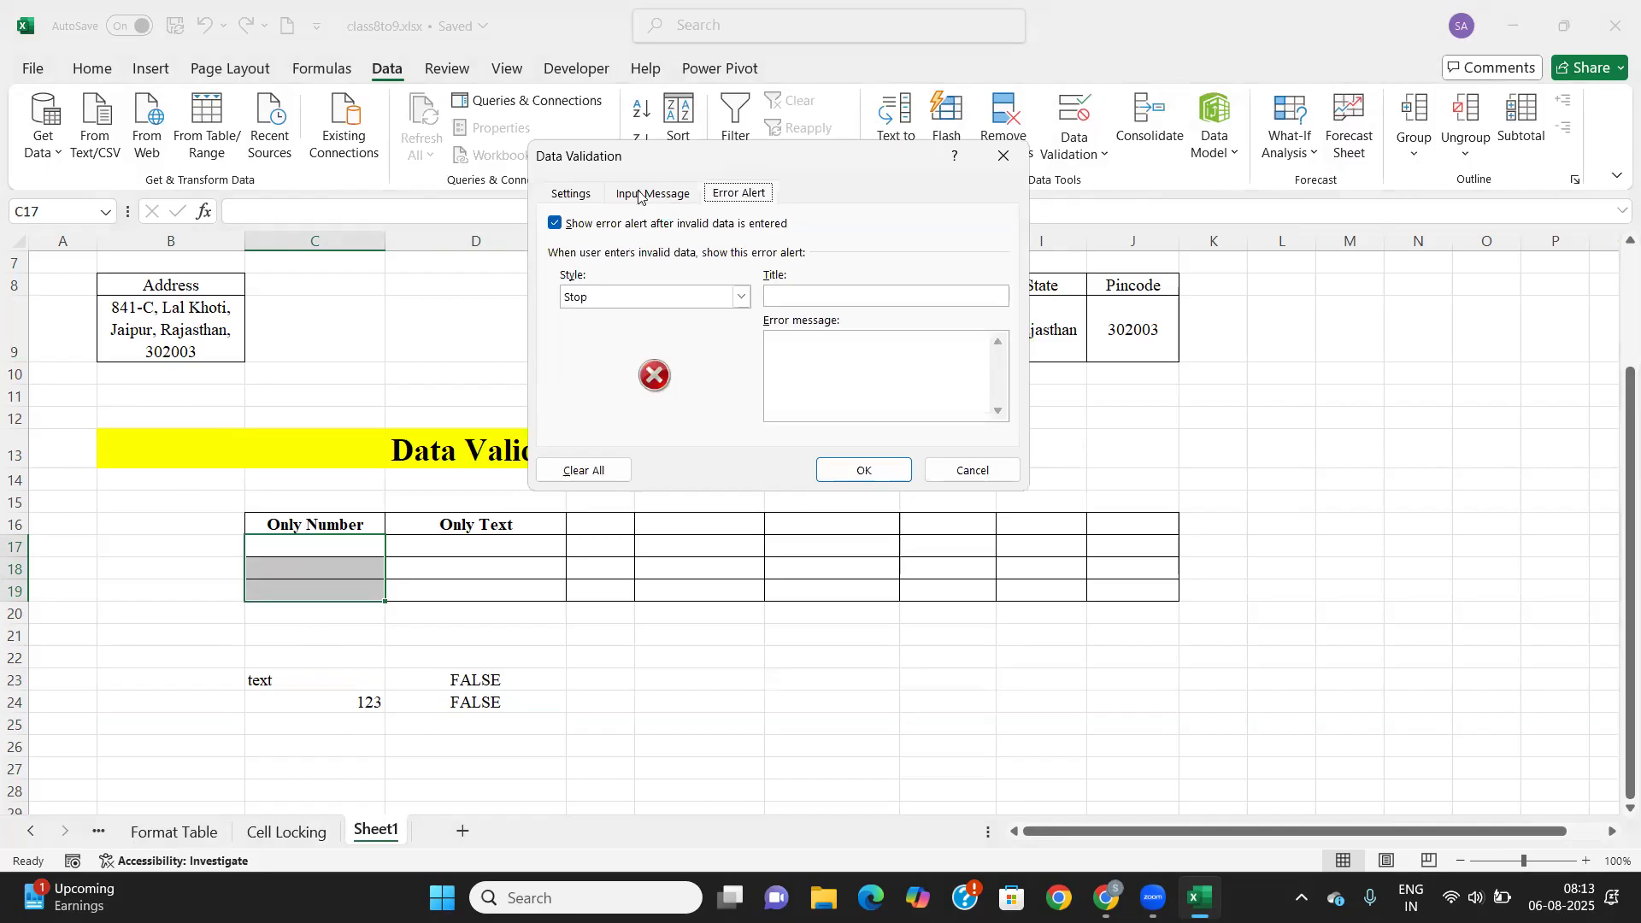
pyautogui.click(571, 194)
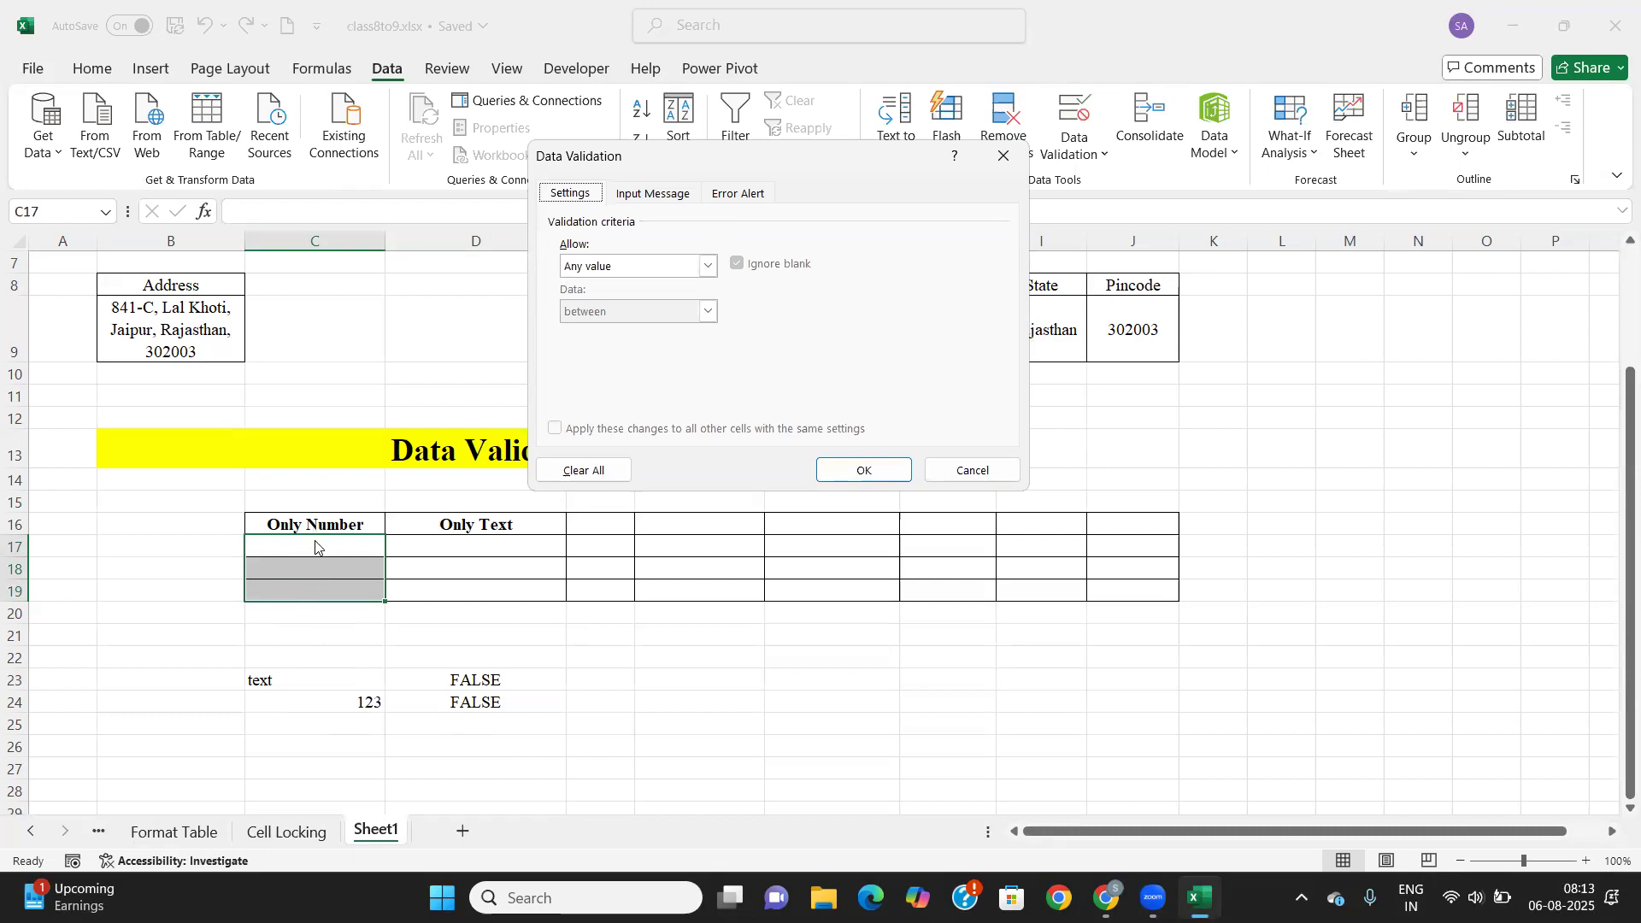
# Apply a Custom validation rule to C17:C19 with the formula =isnumber(C17:C19)=true.
pyautogui.click(709, 266)
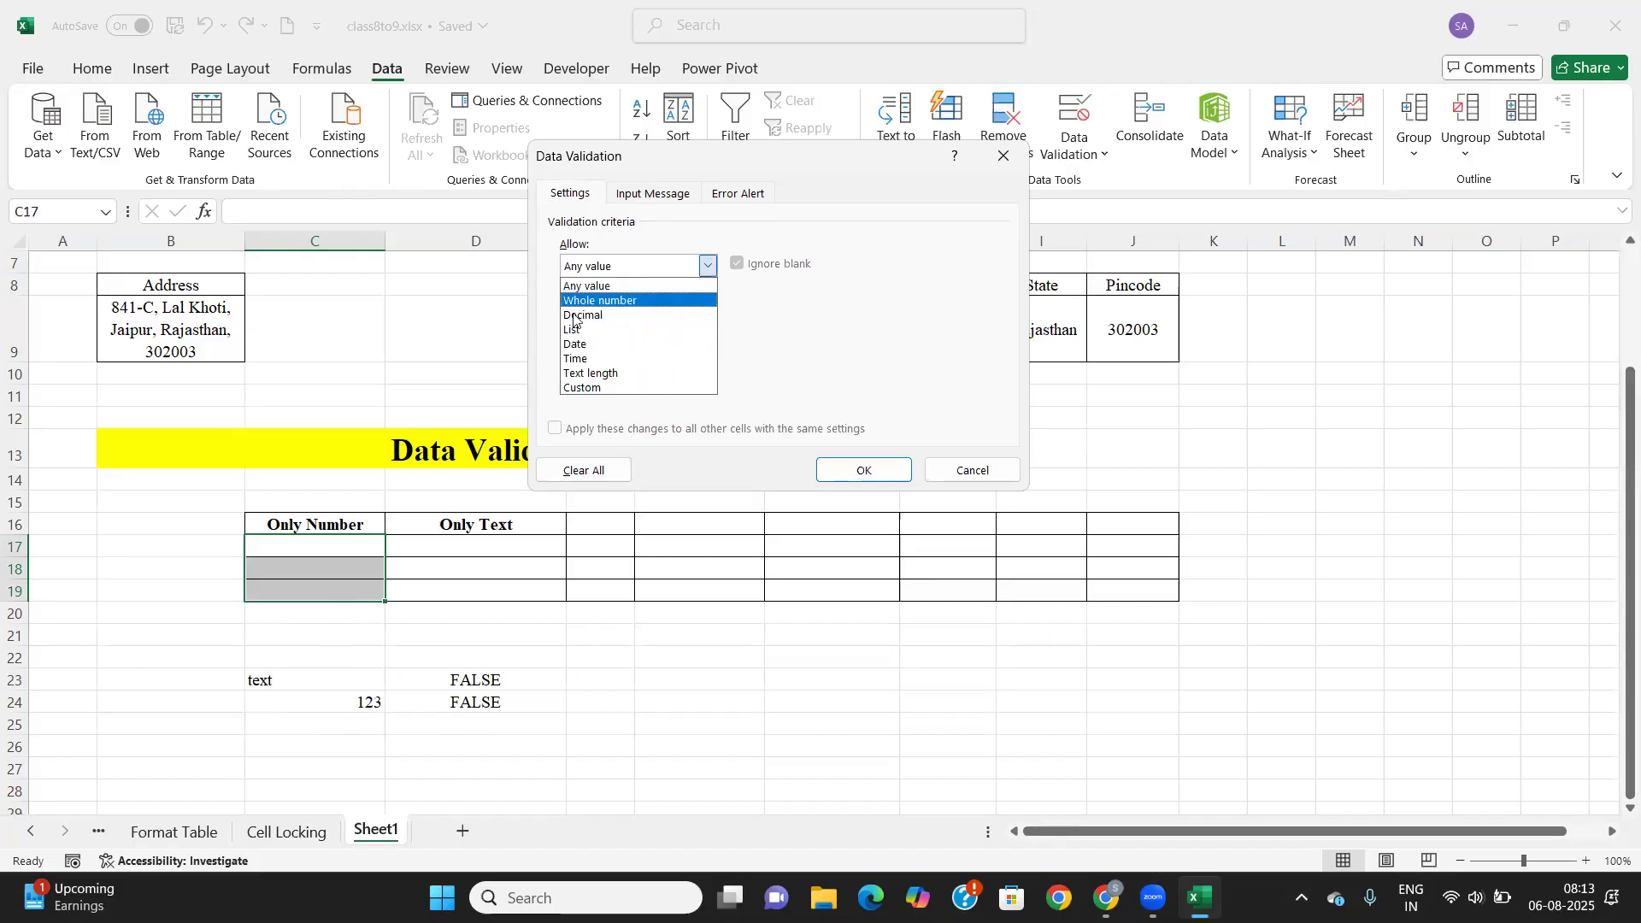
pyautogui.click(591, 388)
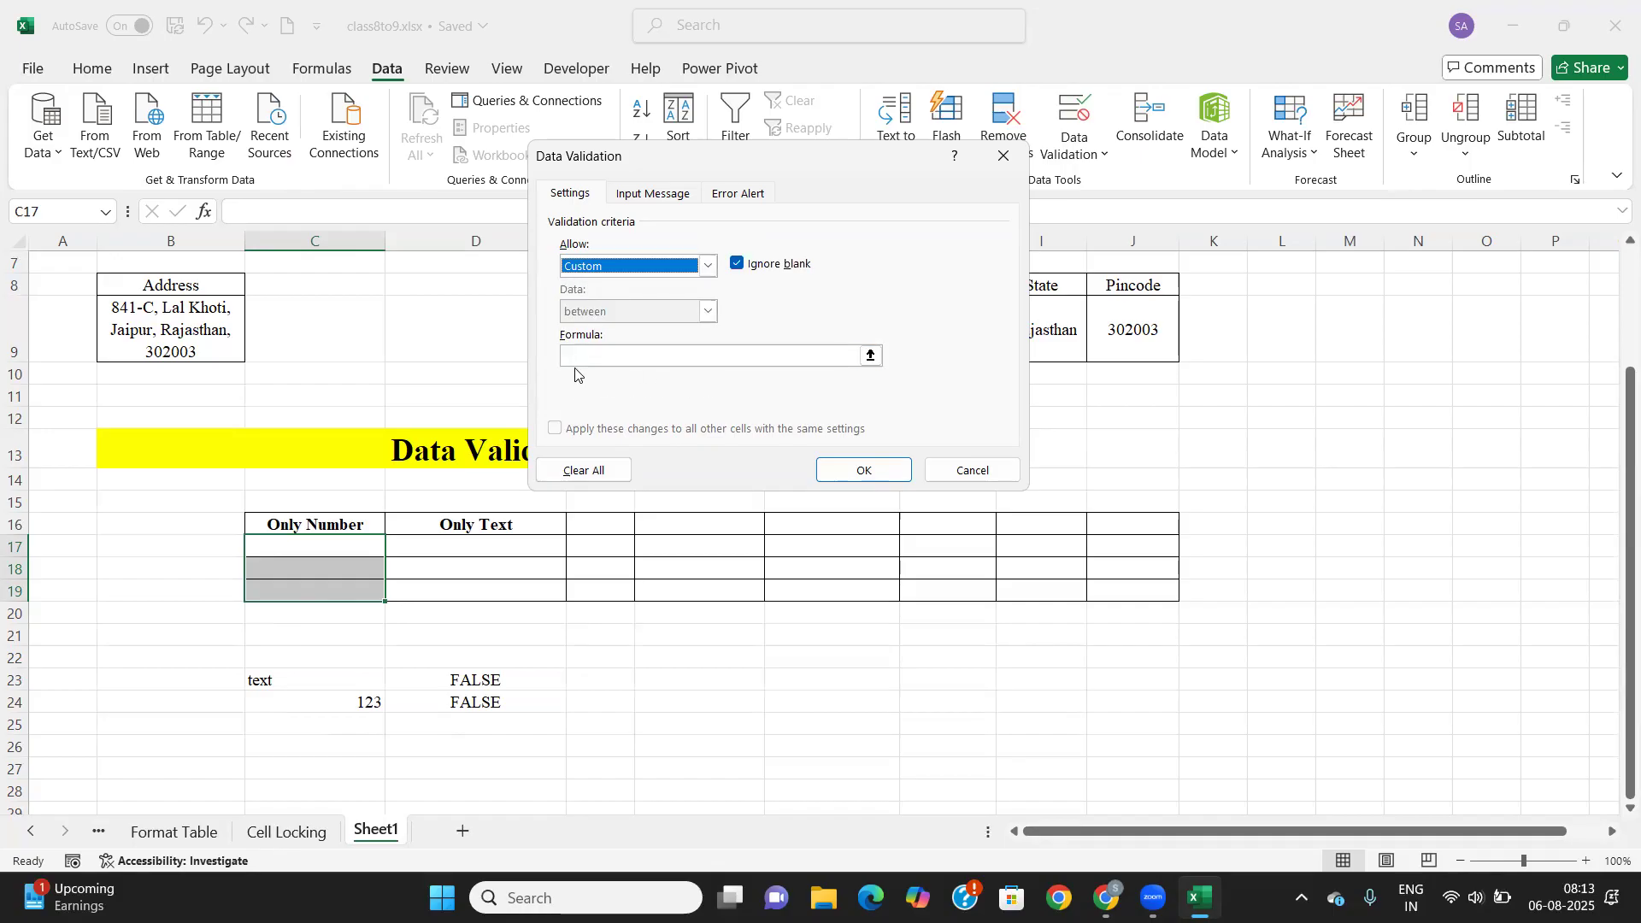
pyautogui.click(570, 356)
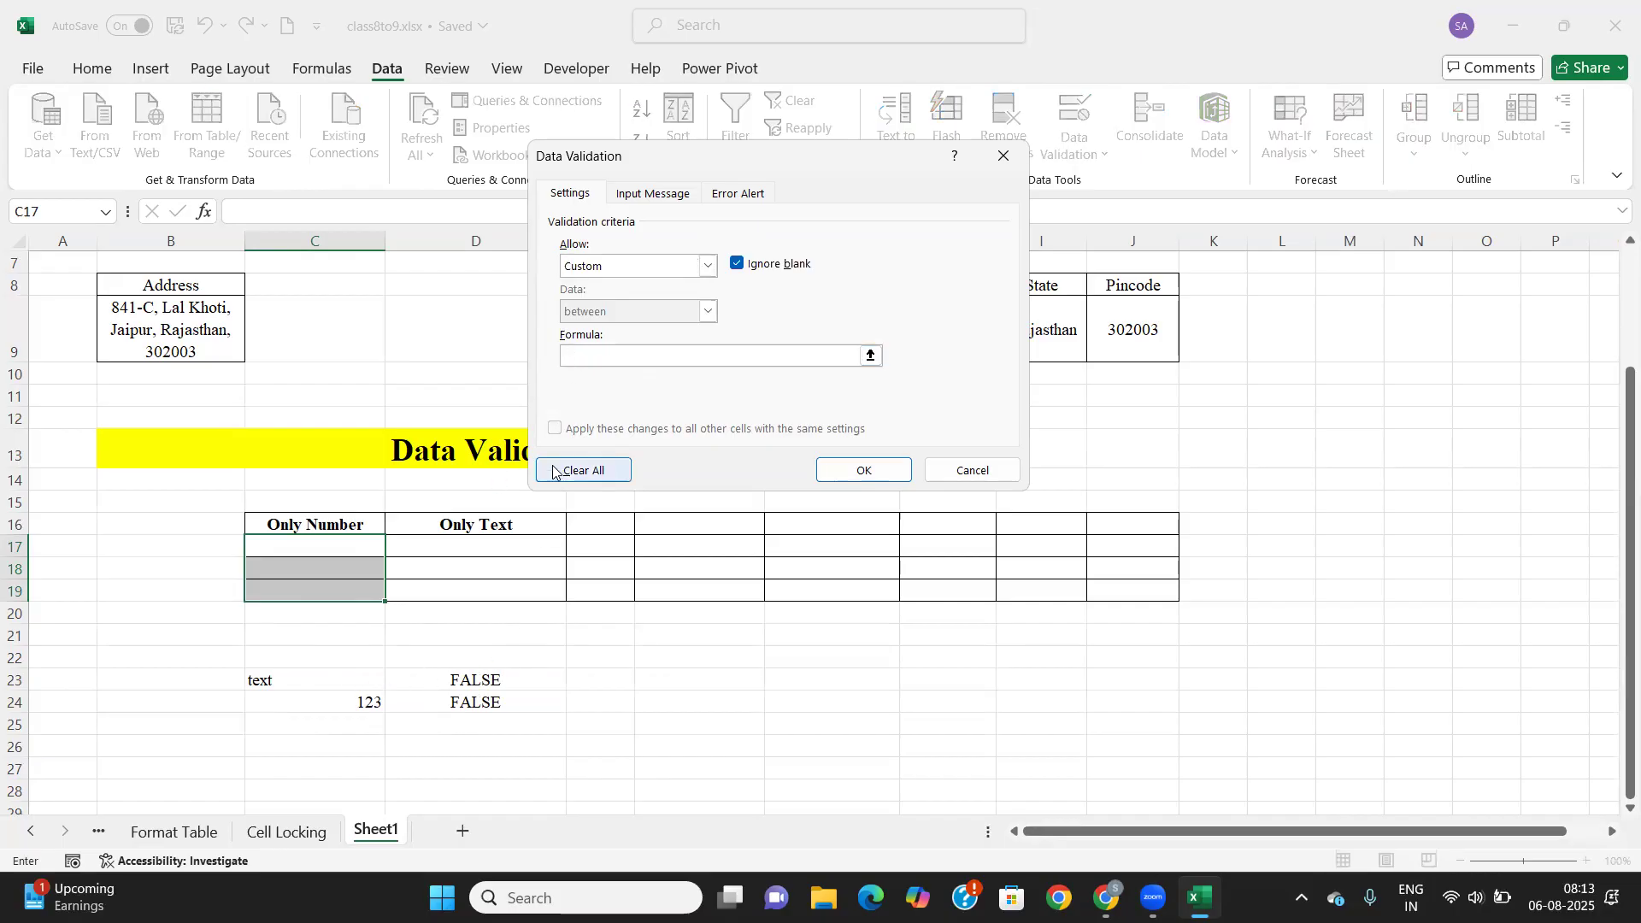
pyautogui.write('=isnumber(')
pyautogui.click(871, 355)
pyautogui.moveTo(318, 545); pyautogui.dragTo(322, 596)
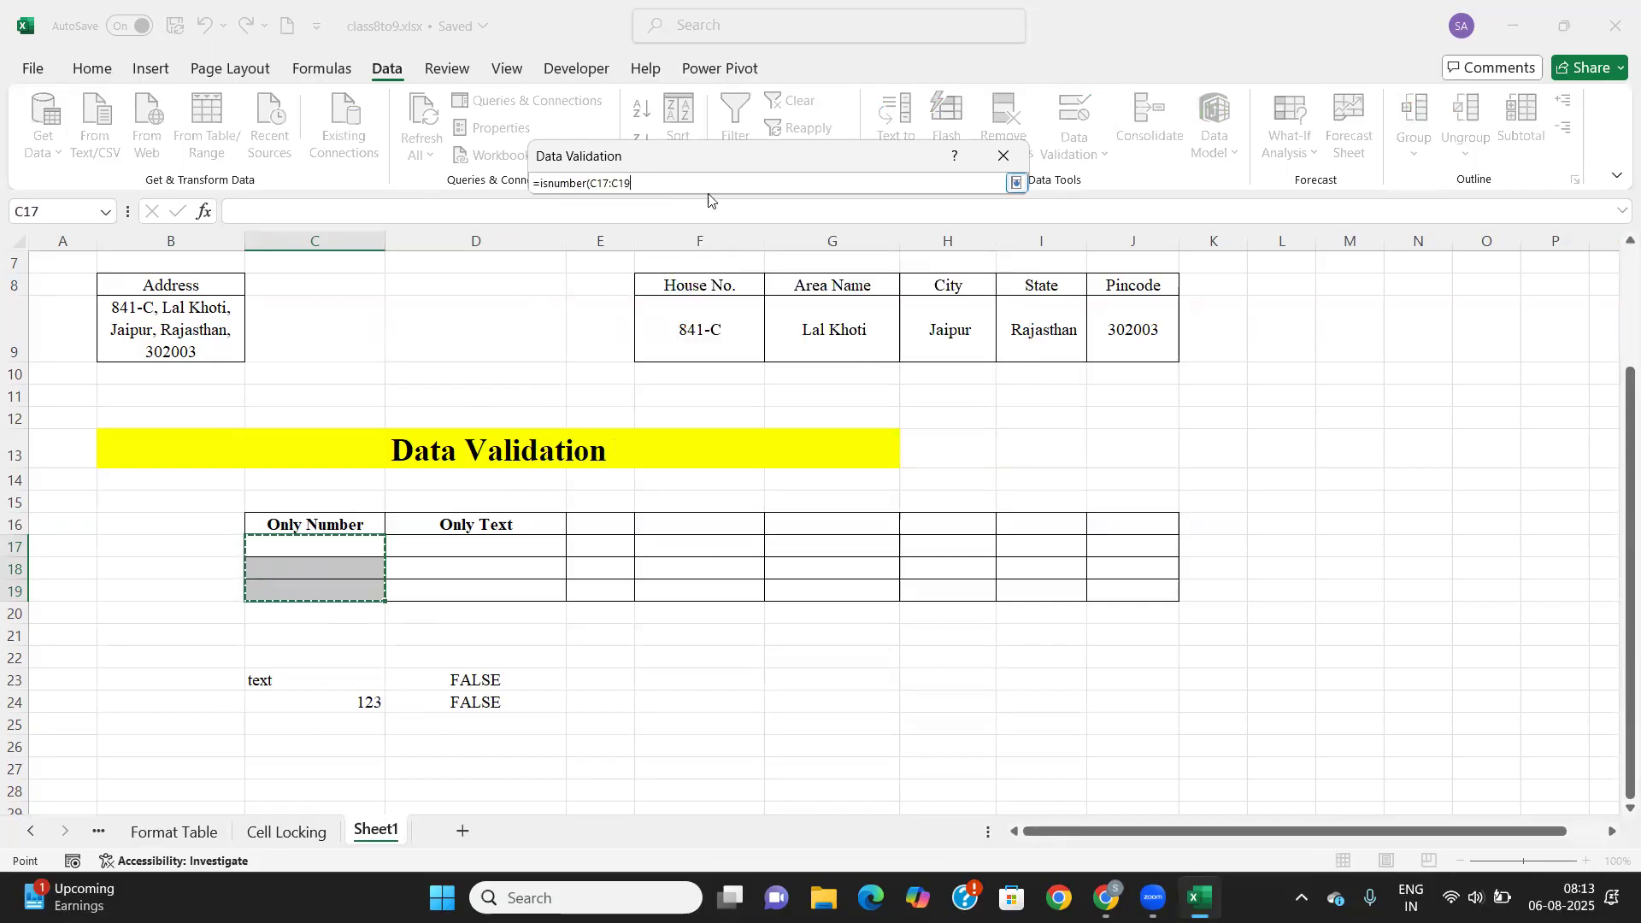
pyautogui.click(1017, 183)
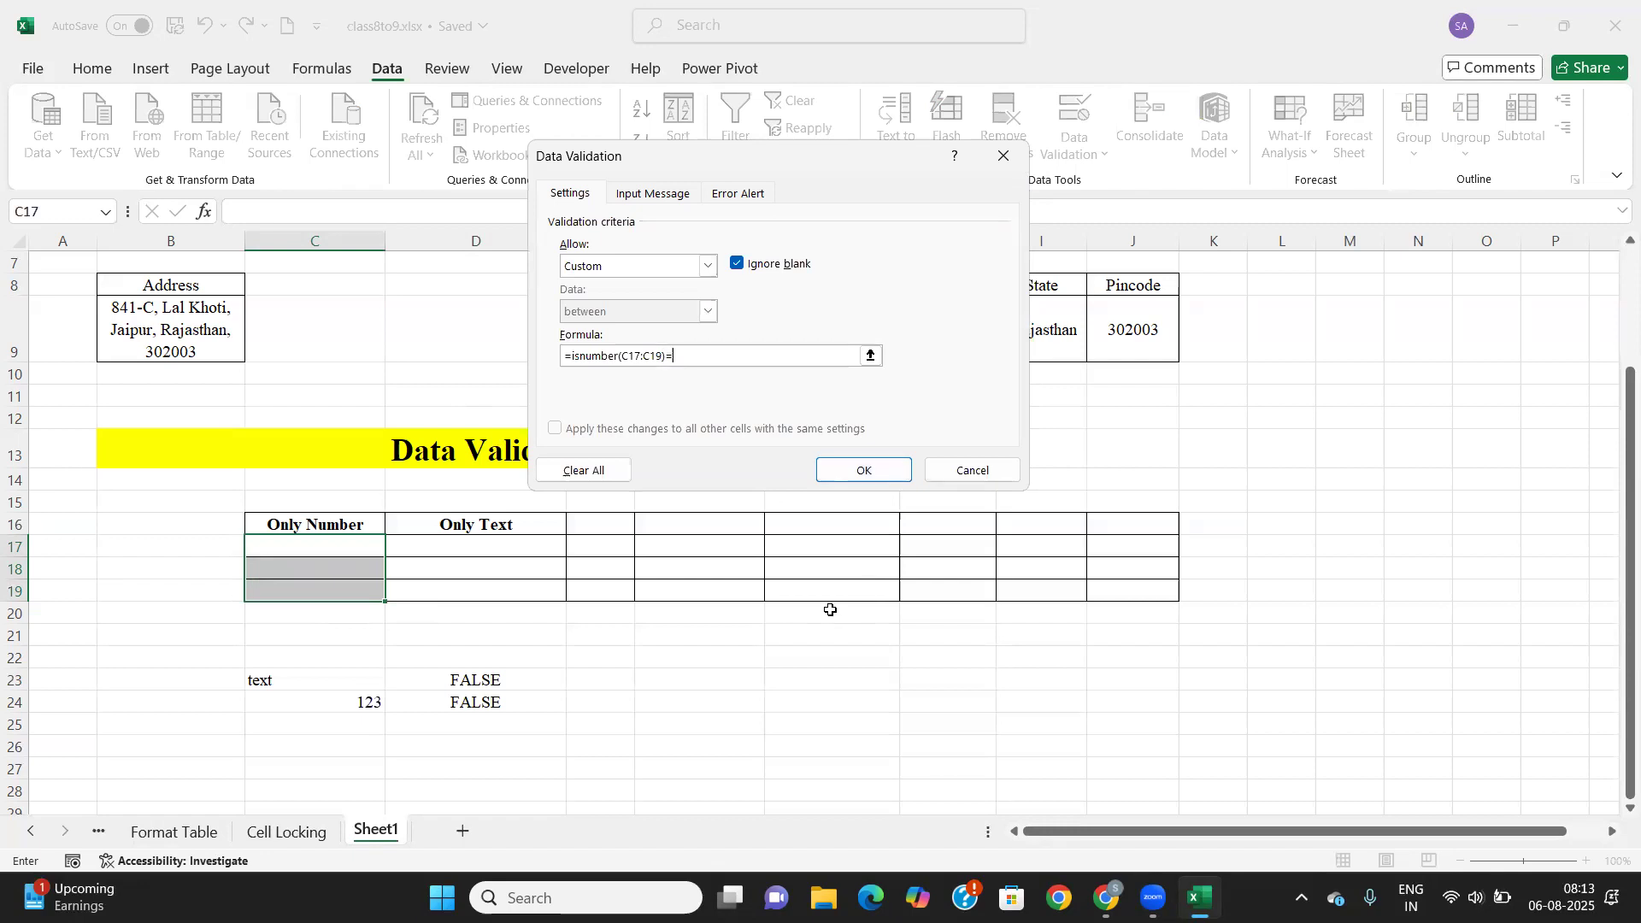
pyautogui.write(')=true')
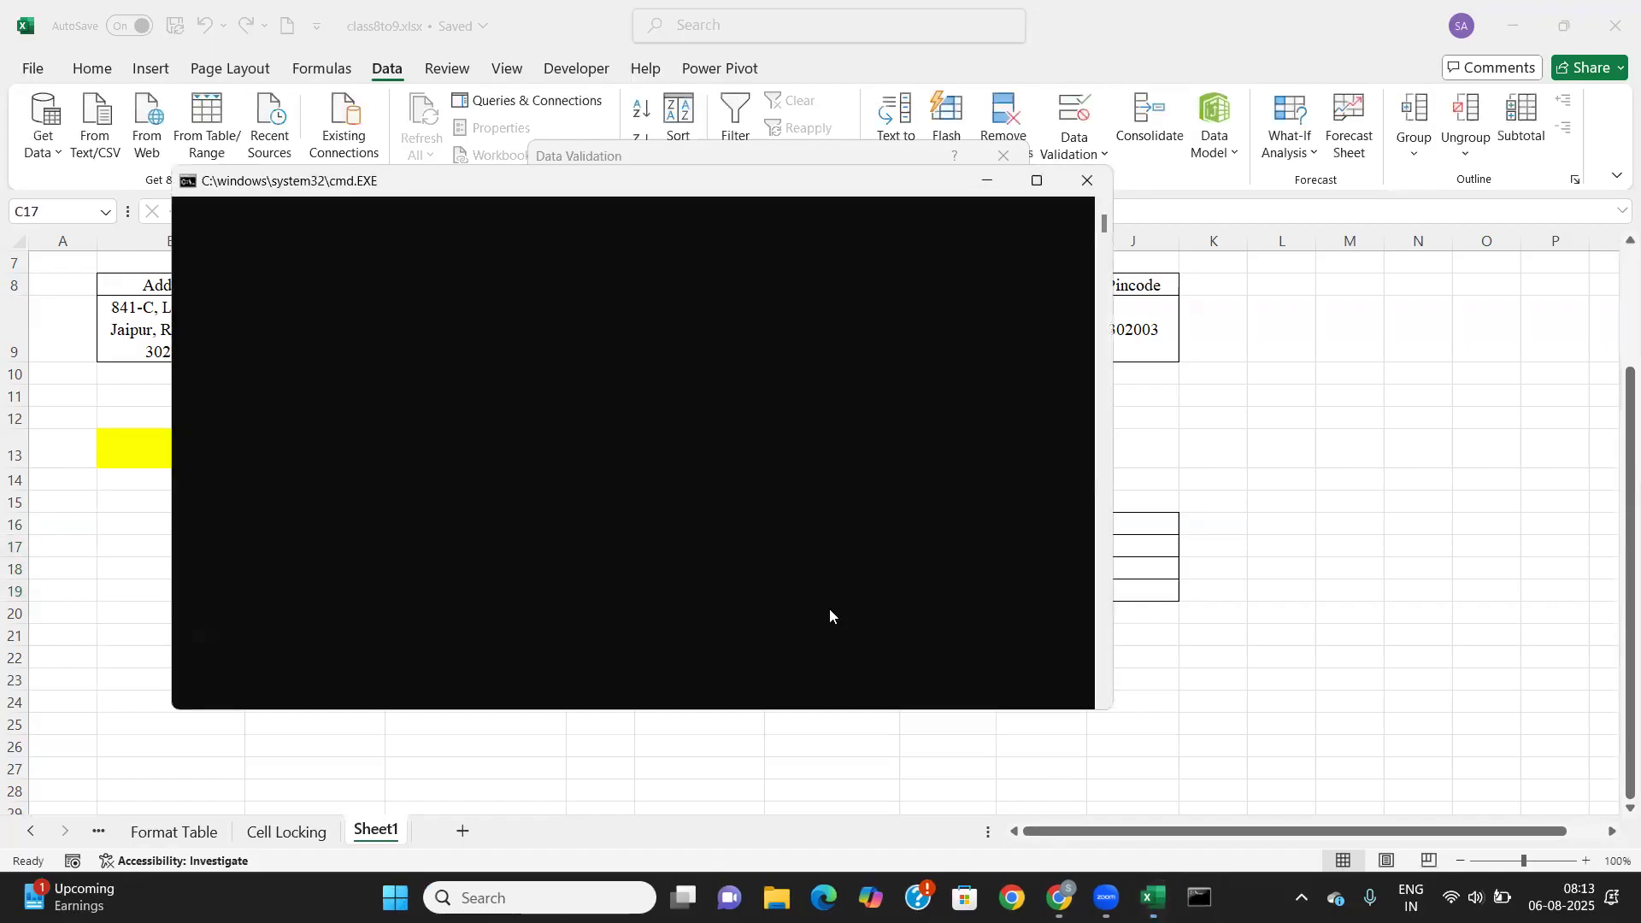
pyautogui.click(1101, 185)
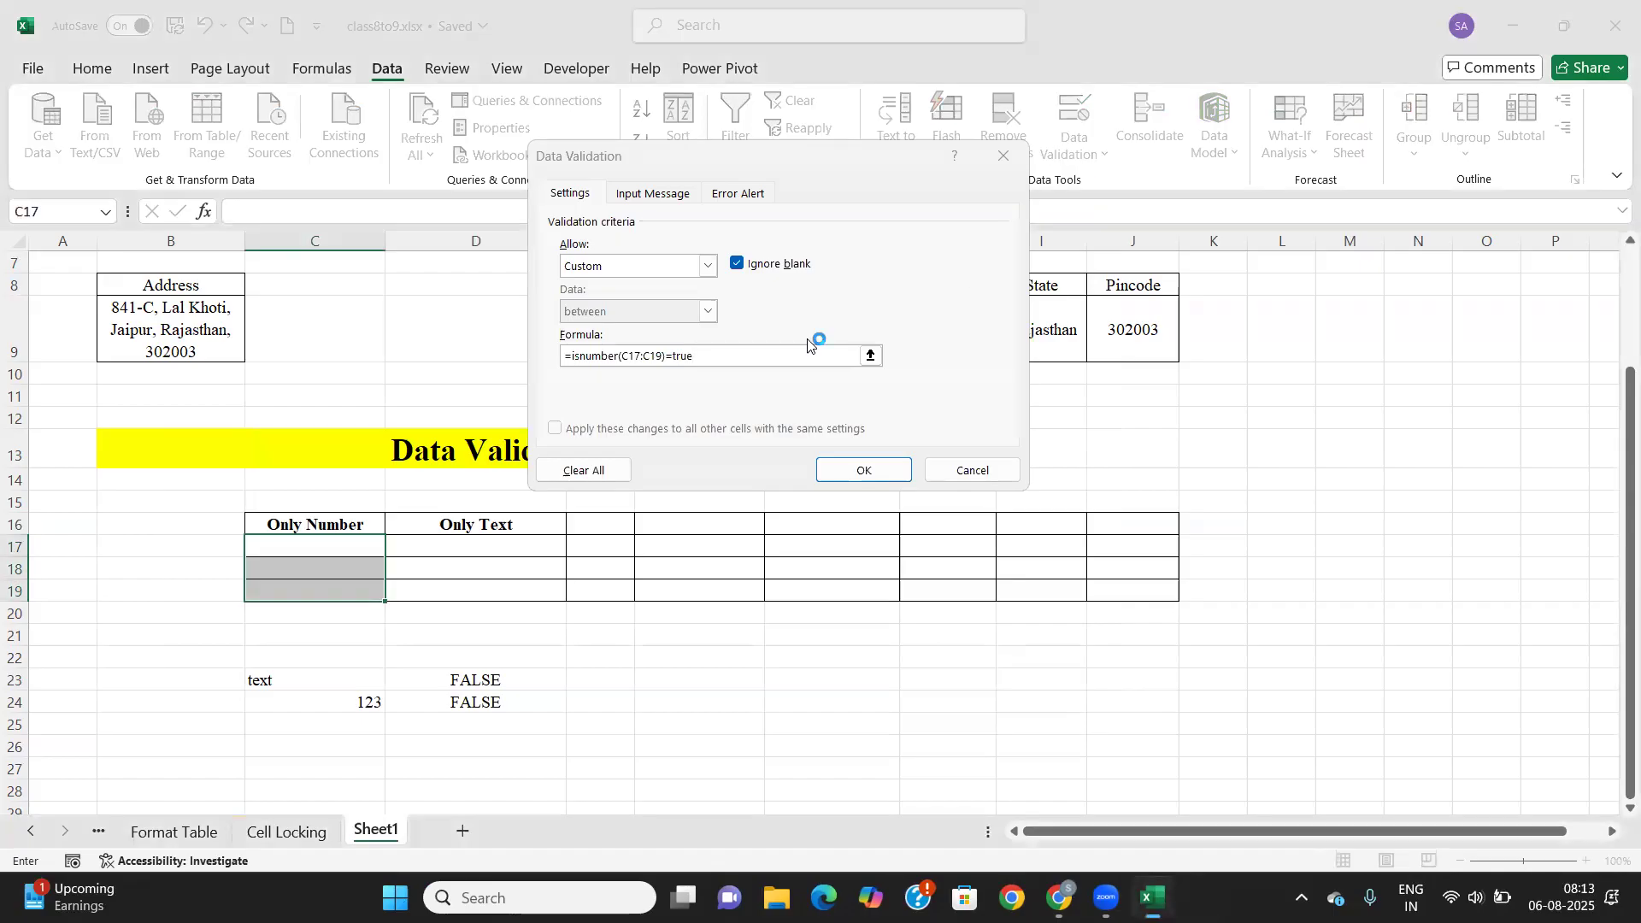
pyautogui.click(853, 472)
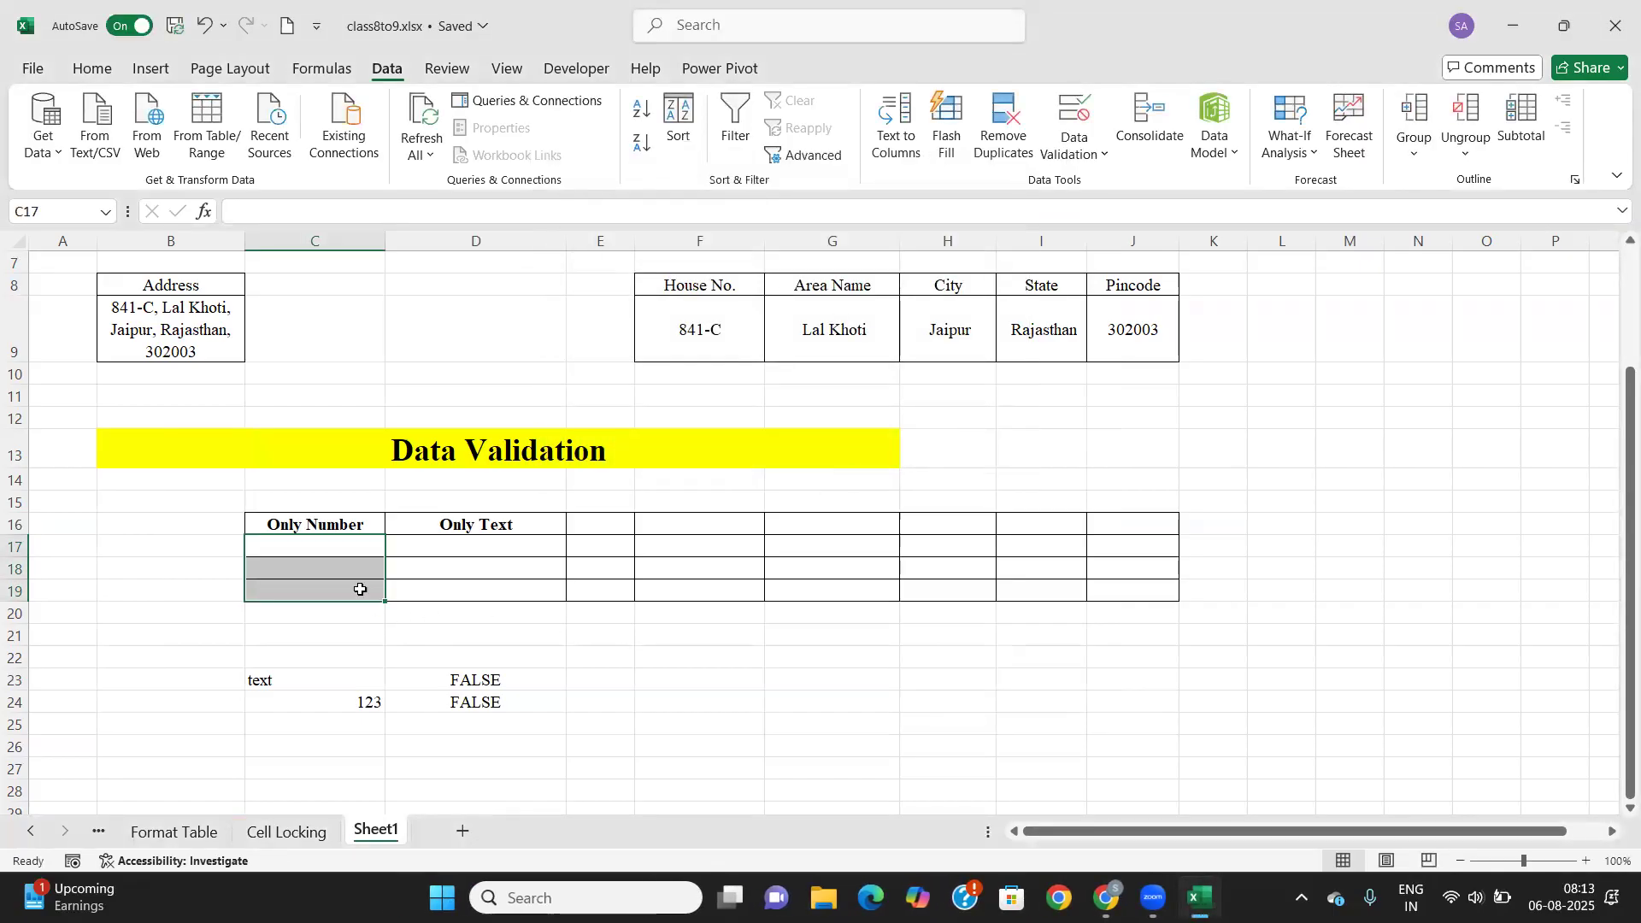
# Test the number-only rule by entering 123 in C17 and trying "test" in C18.
pyautogui.click(334, 545)
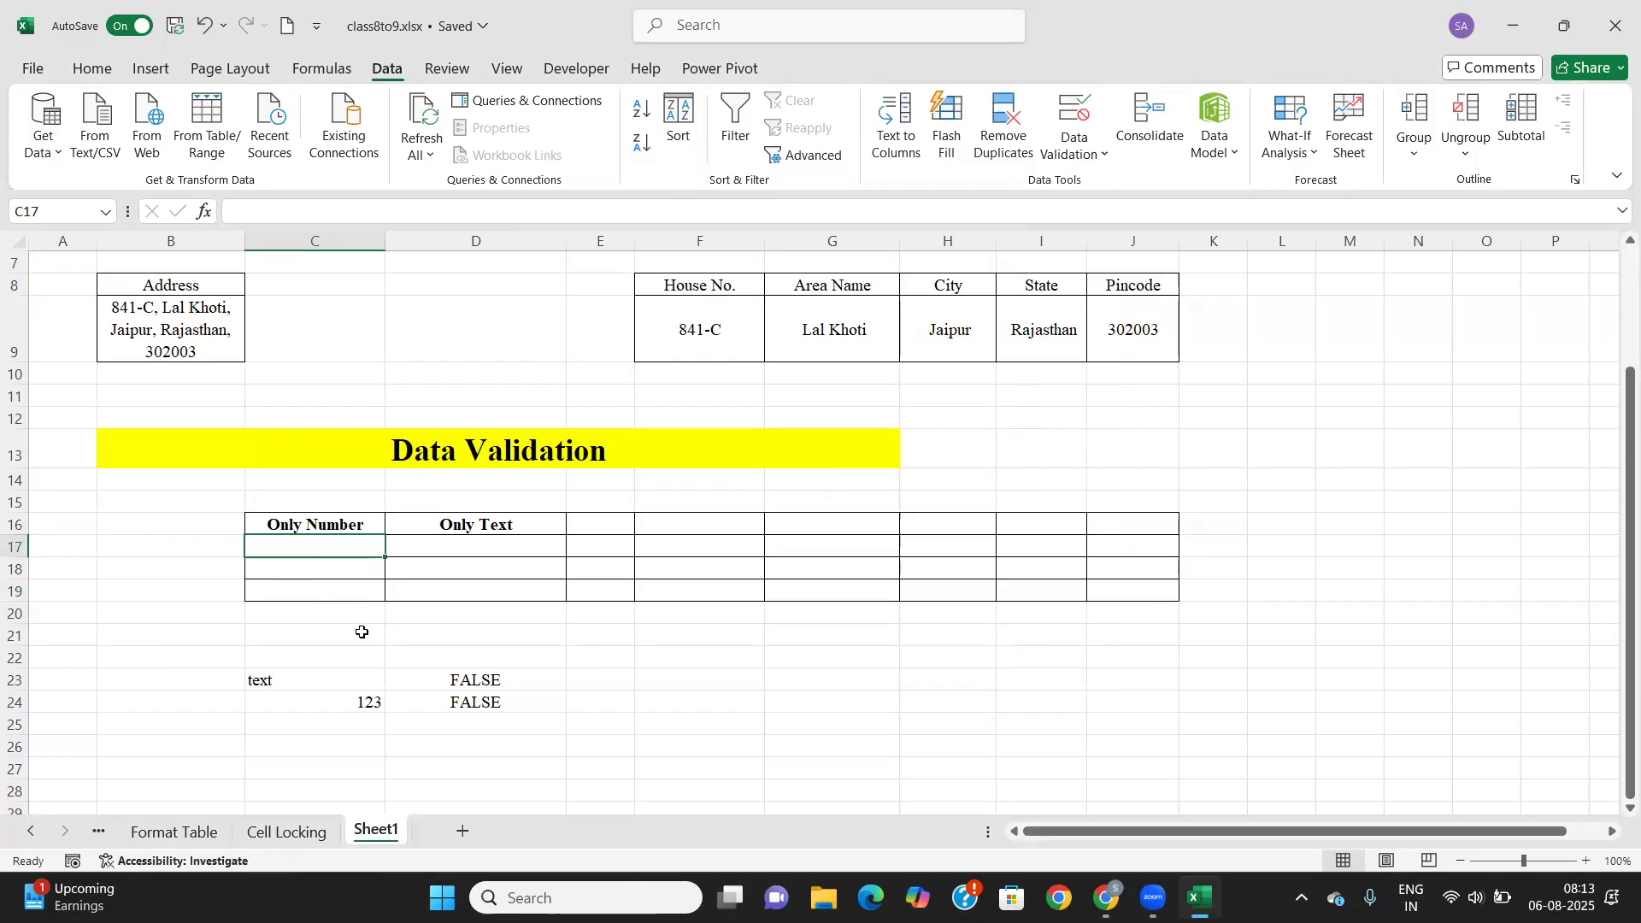
pyautogui.write('123')
pyautogui.press('Return')
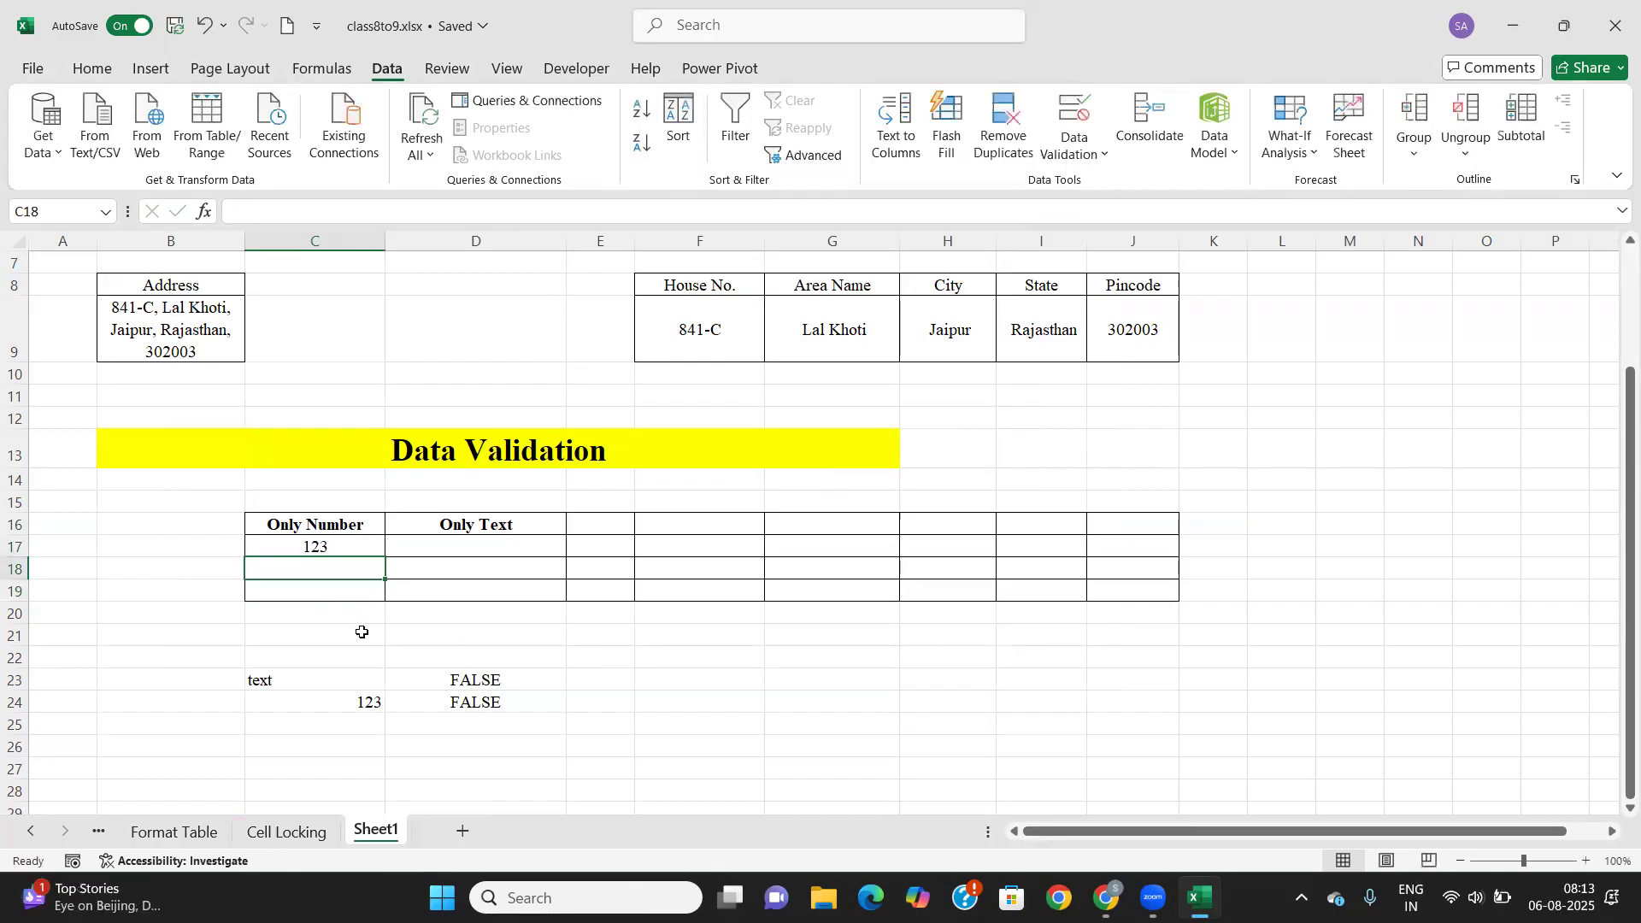
pyautogui.write('test')
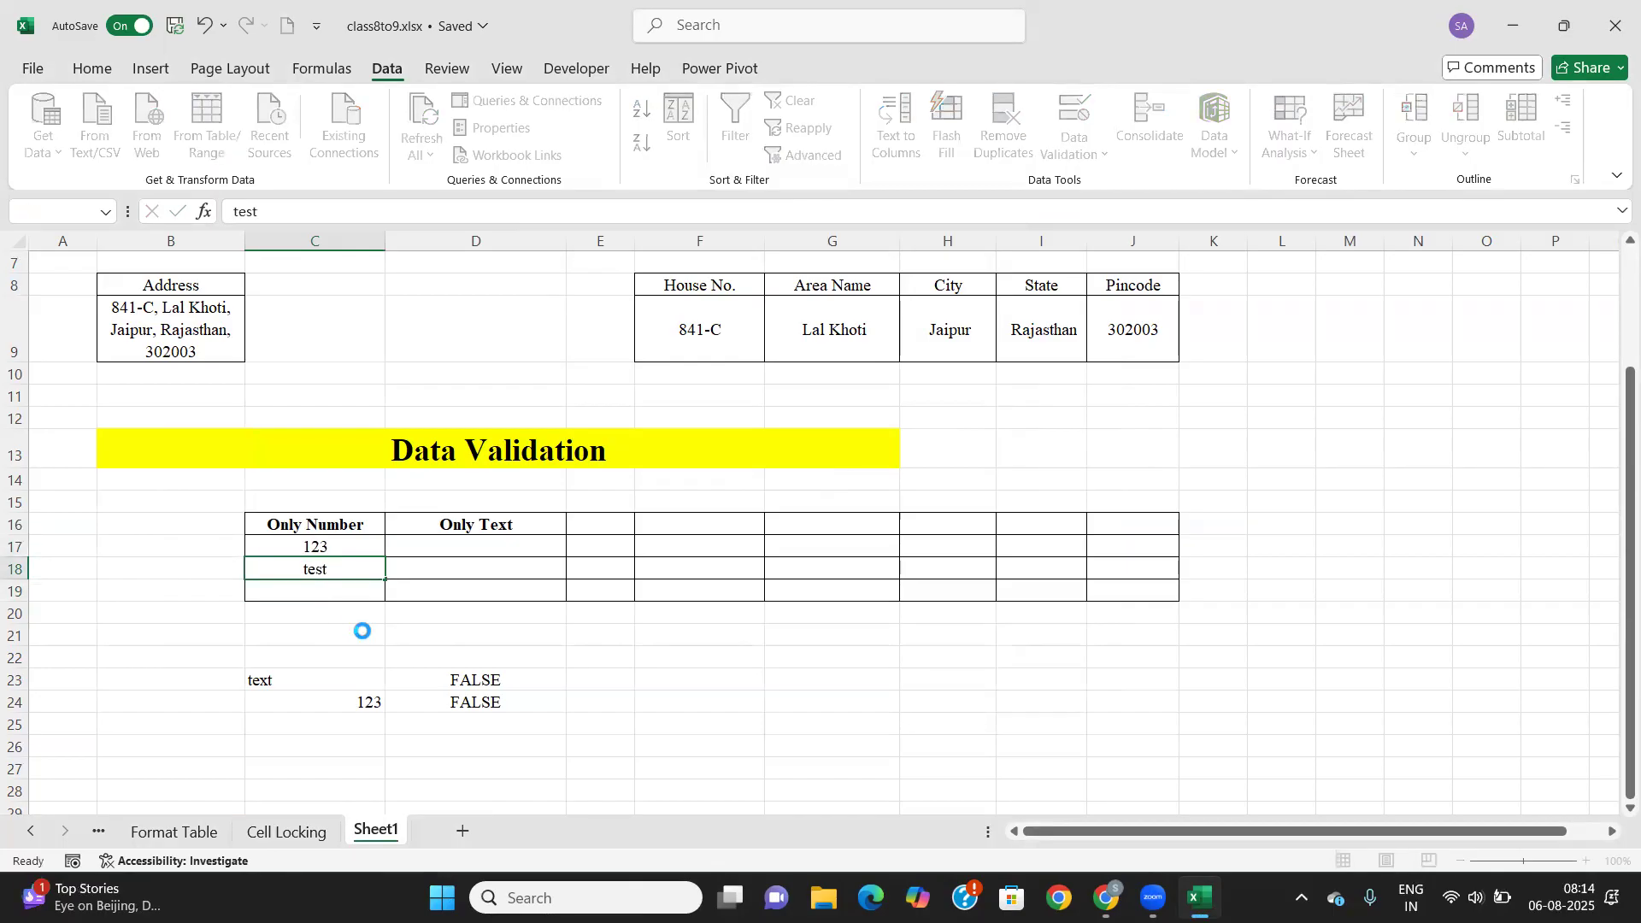
pyautogui.press('Return')
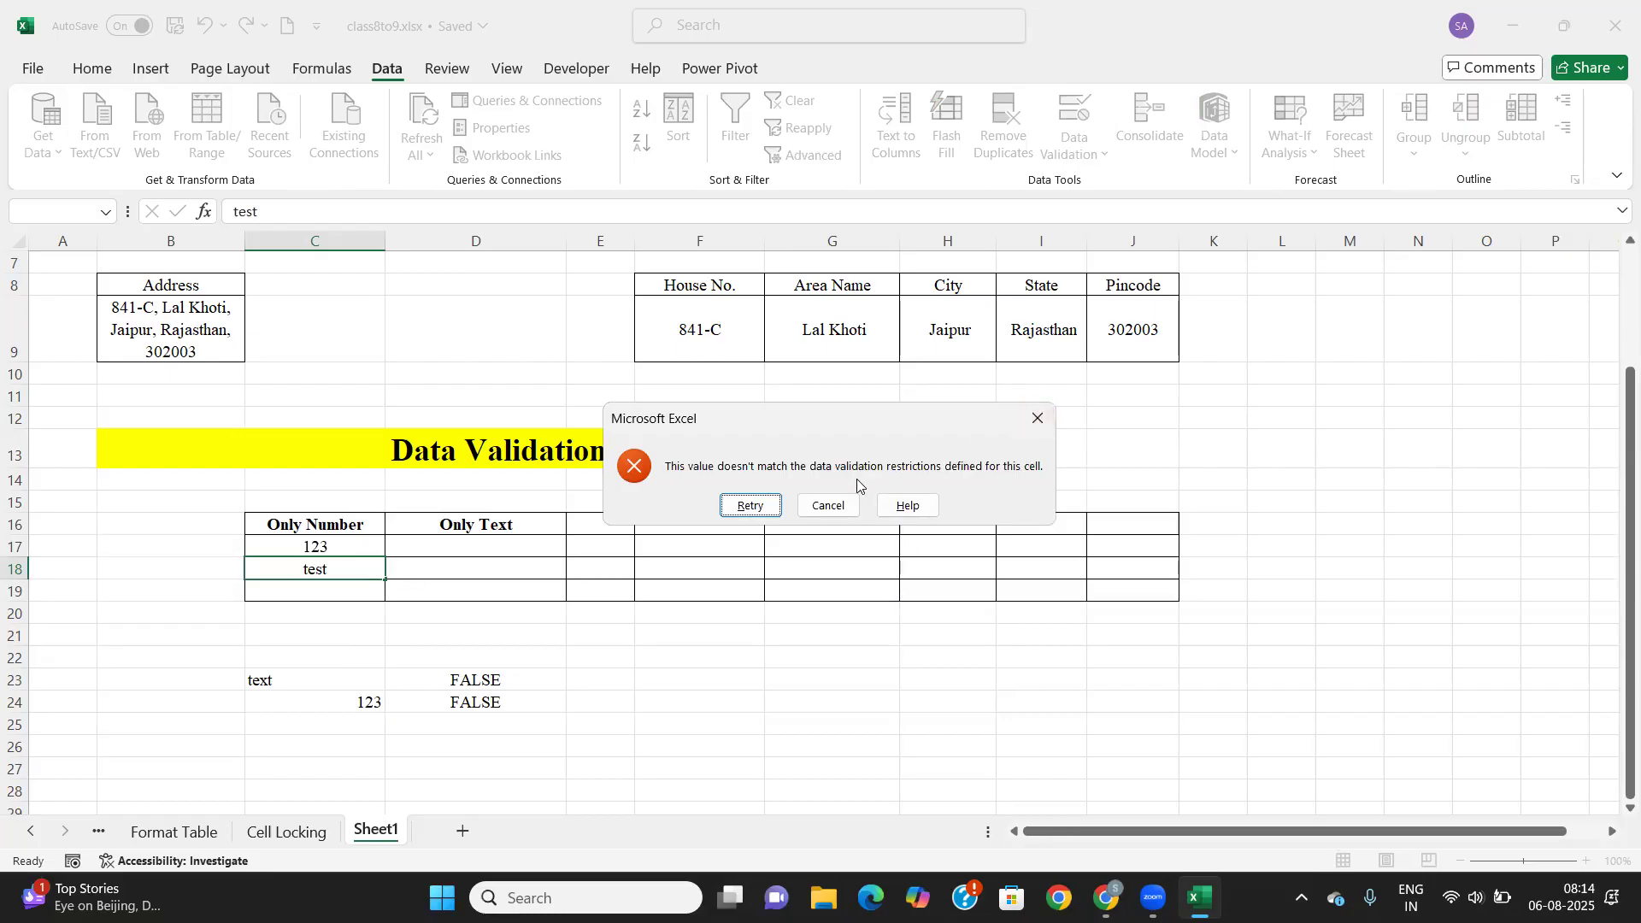
# Retry the C18 entry under Only Number with the value 101.
pyautogui.click(750, 507)
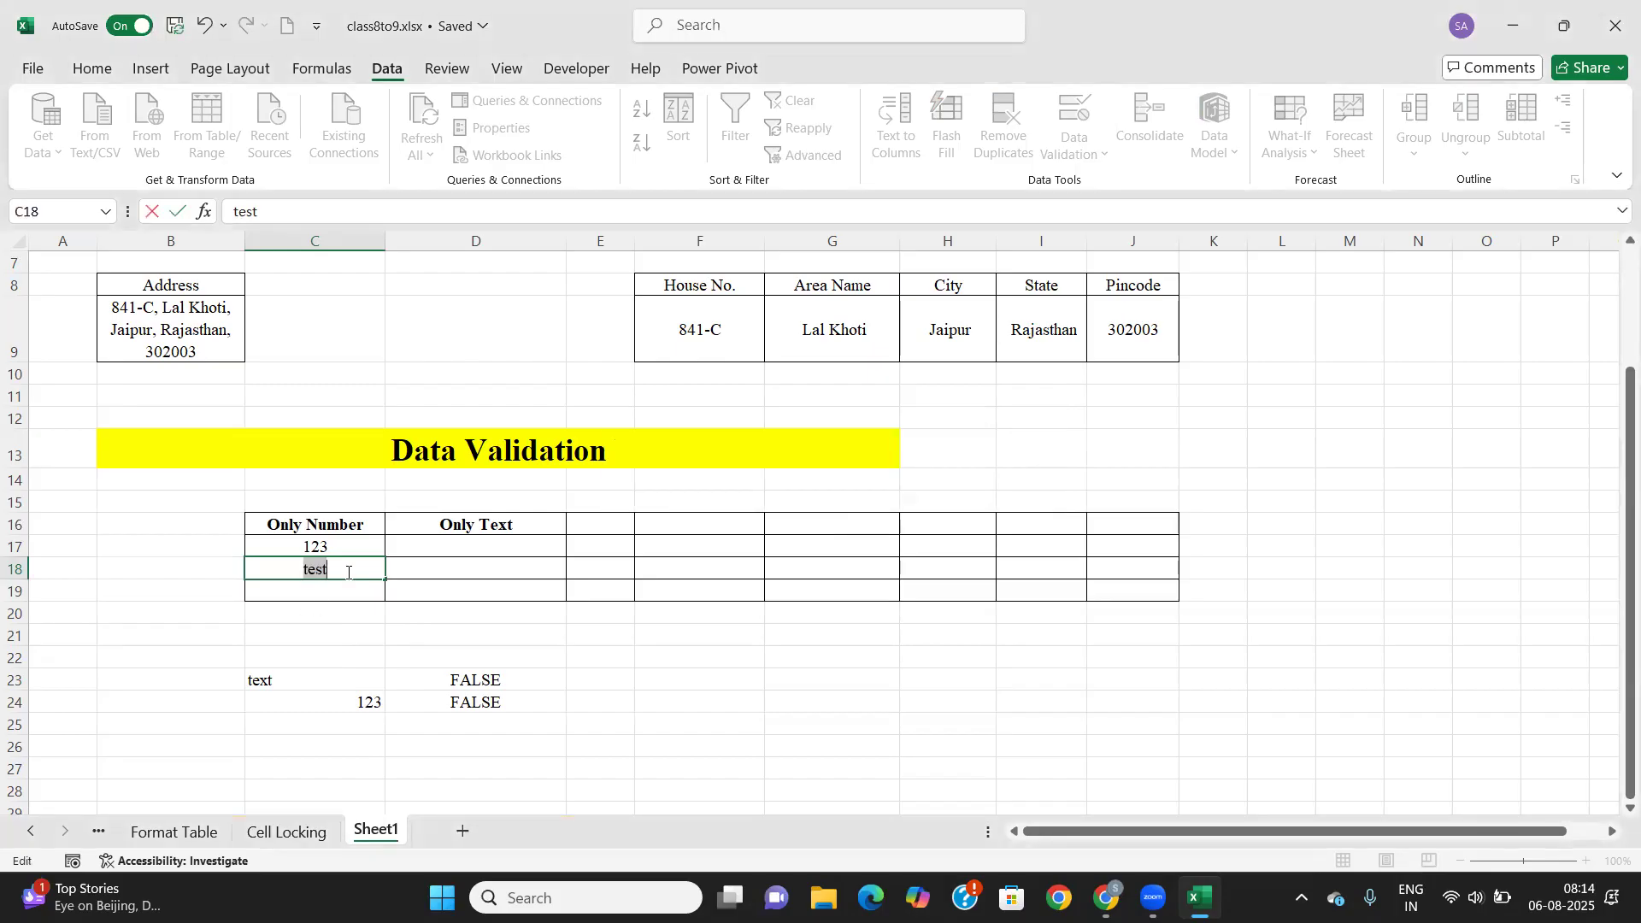
pyautogui.write('101')
pyautogui.press('Tab')
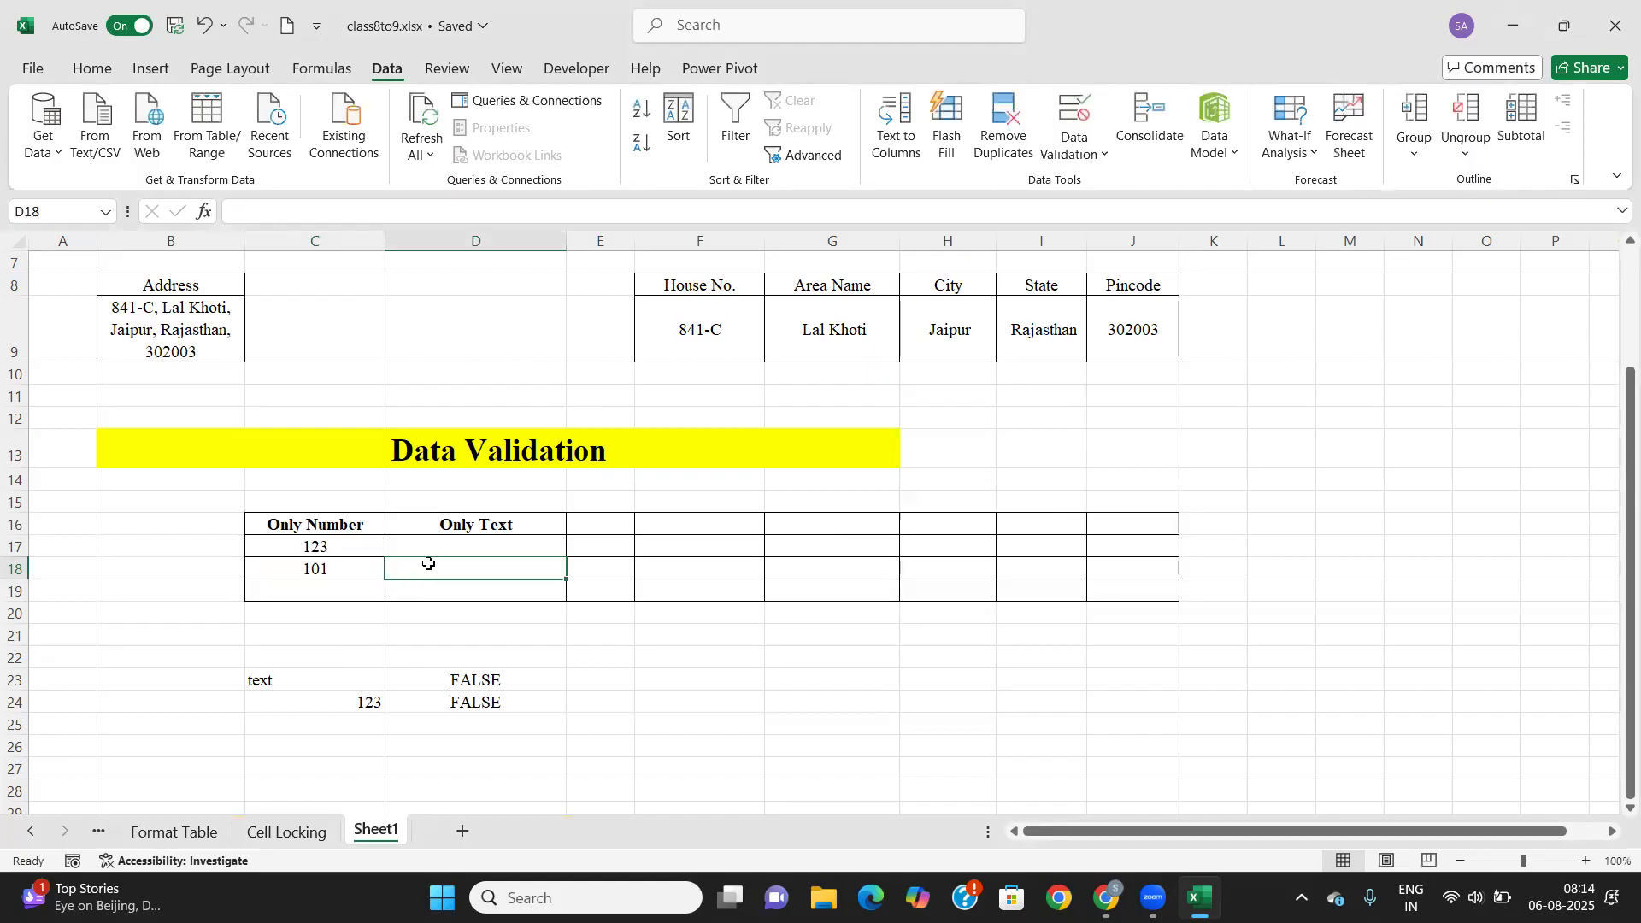
# Open the Data Validation settings for the Only Text cells D17:D19 and allow Custom criteria.
pyautogui.moveTo(433, 546); pyautogui.dragTo(440, 595)
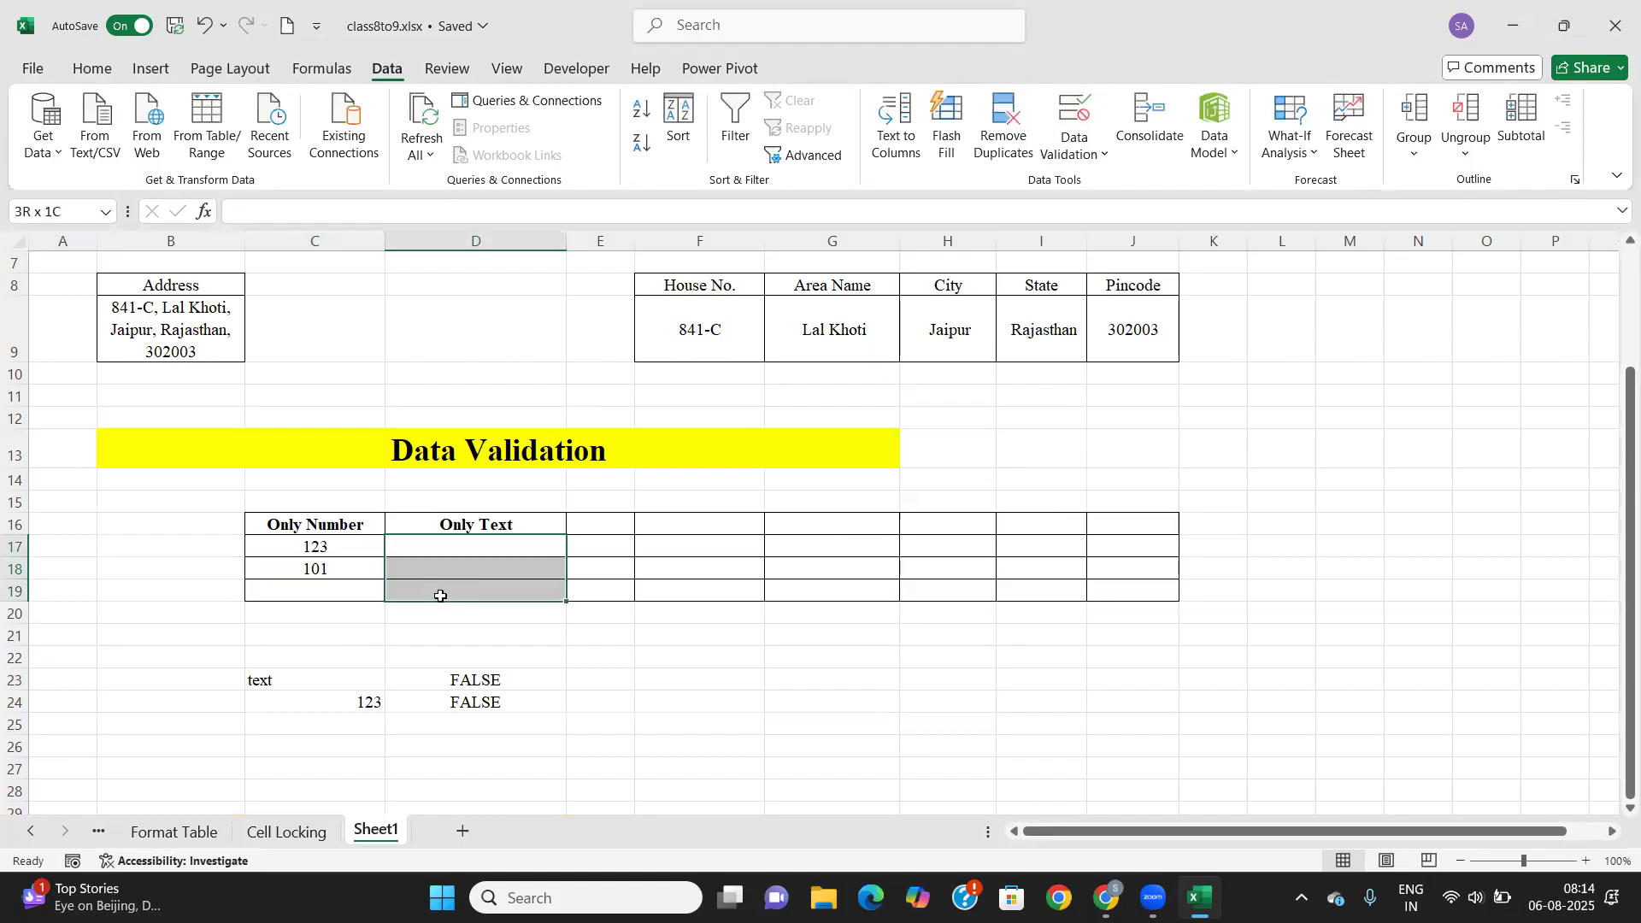
pyautogui.click(1097, 154)
pyautogui.click(1078, 195)
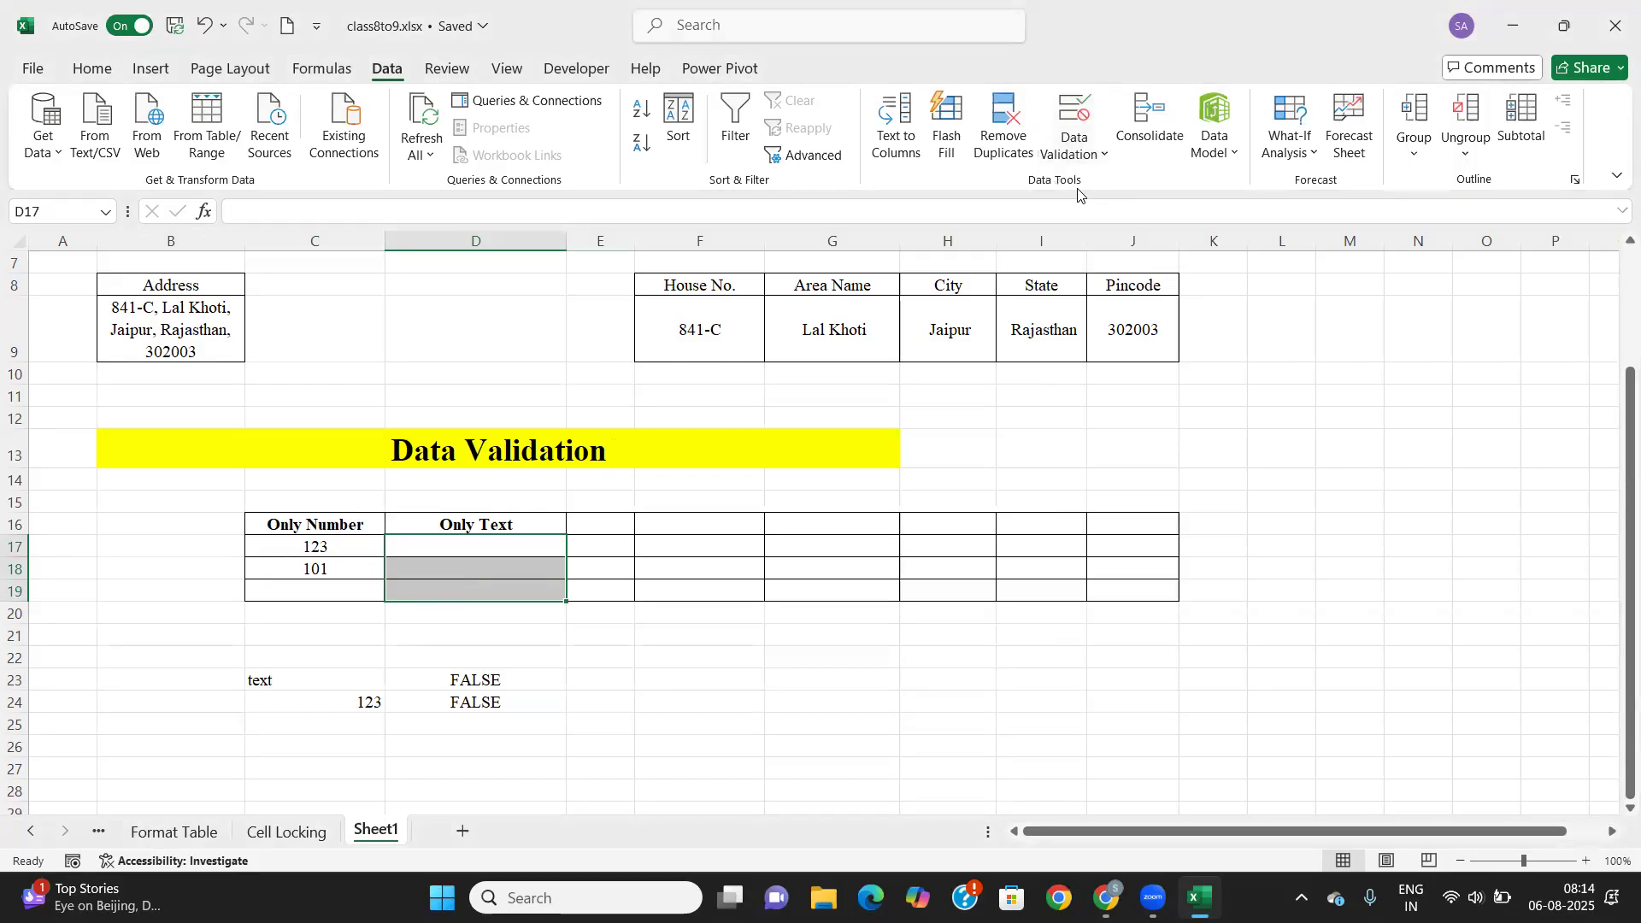
pyautogui.click(707, 266)
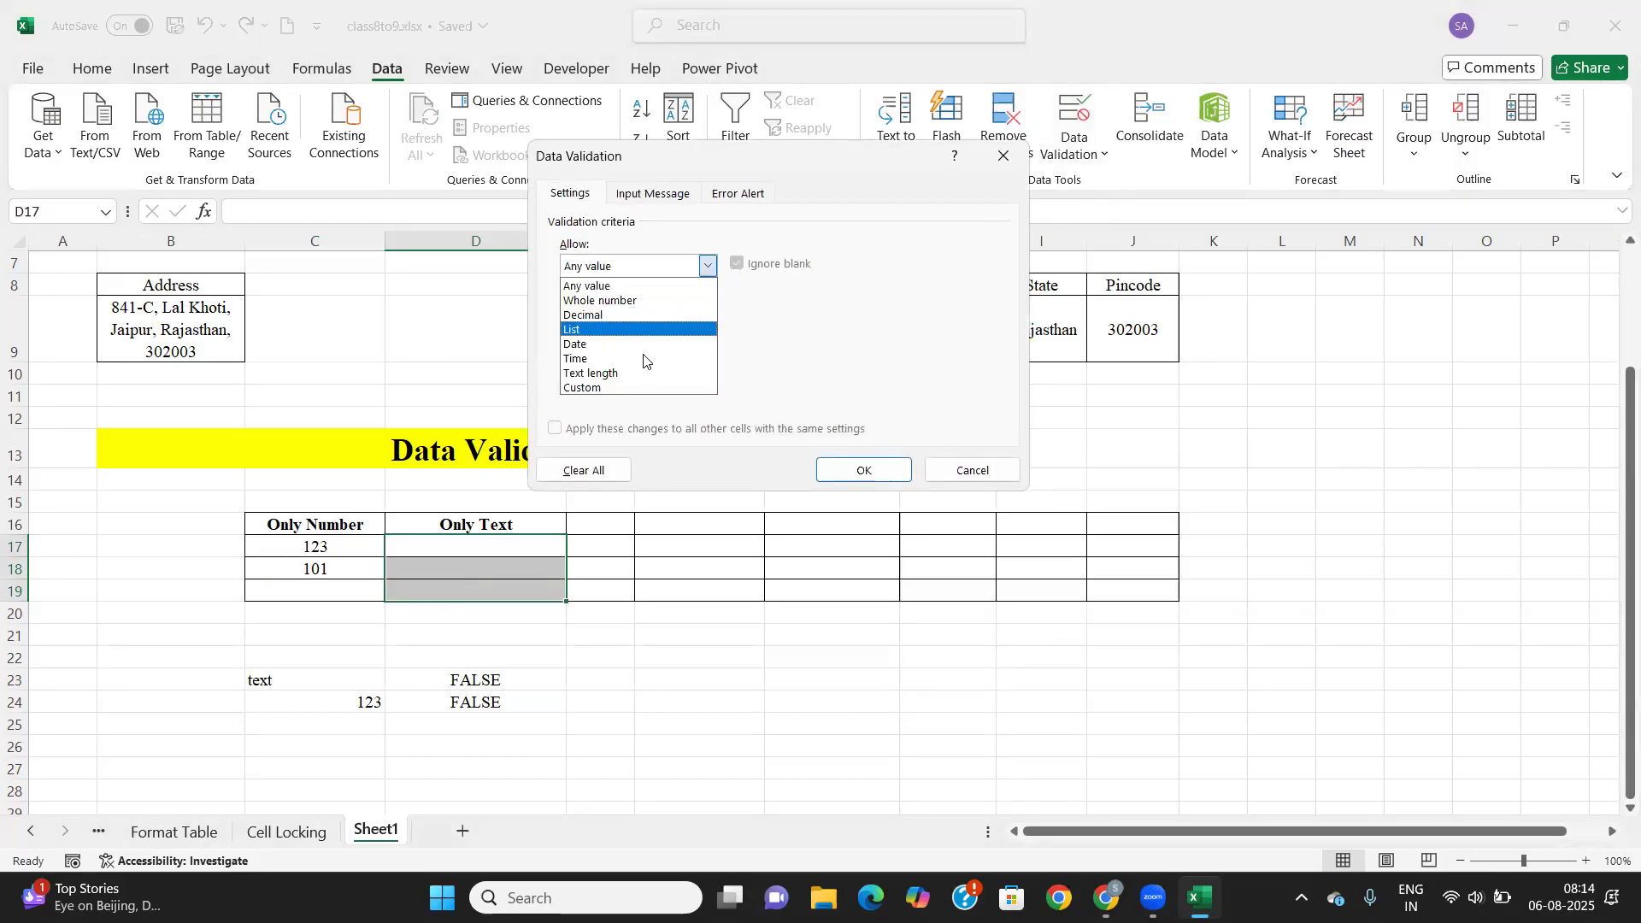
pyautogui.click(626, 389)
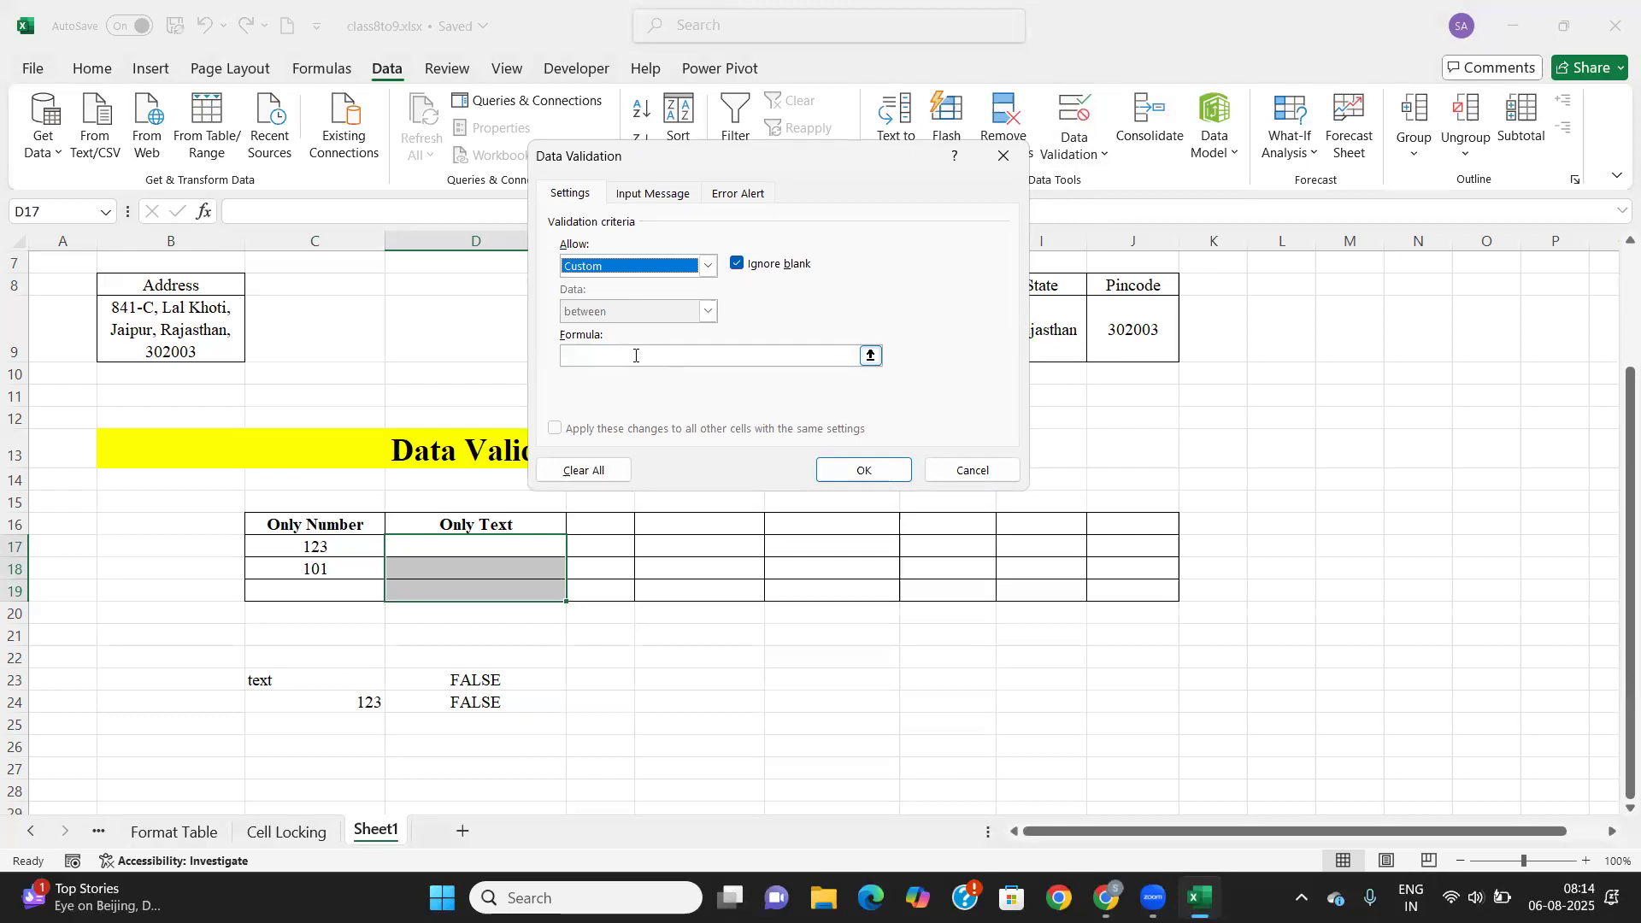
# Enter the custom validation formula =istext(D17:D19)=true for the Only Text cells D17:D19 and apply the rule.
pyautogui.click(636, 355)
pyautogui.write('=')
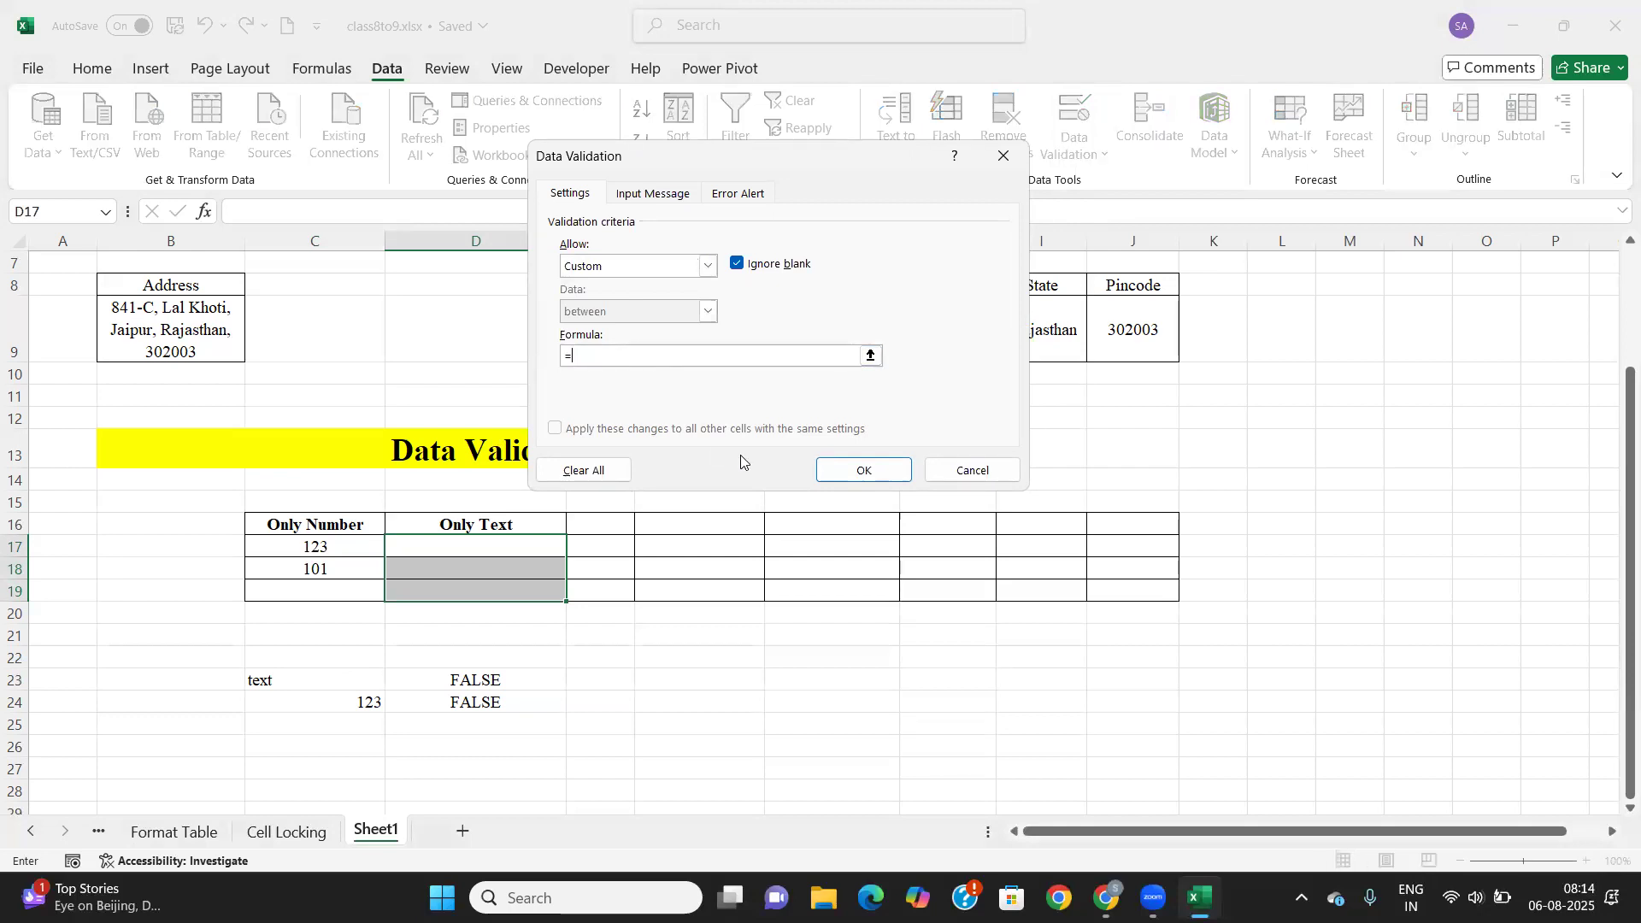
pyautogui.write('istext(')
pyautogui.click(872, 355)
pyautogui.moveTo(447, 546); pyautogui.dragTo(466, 590)
pyautogui.write(')=')
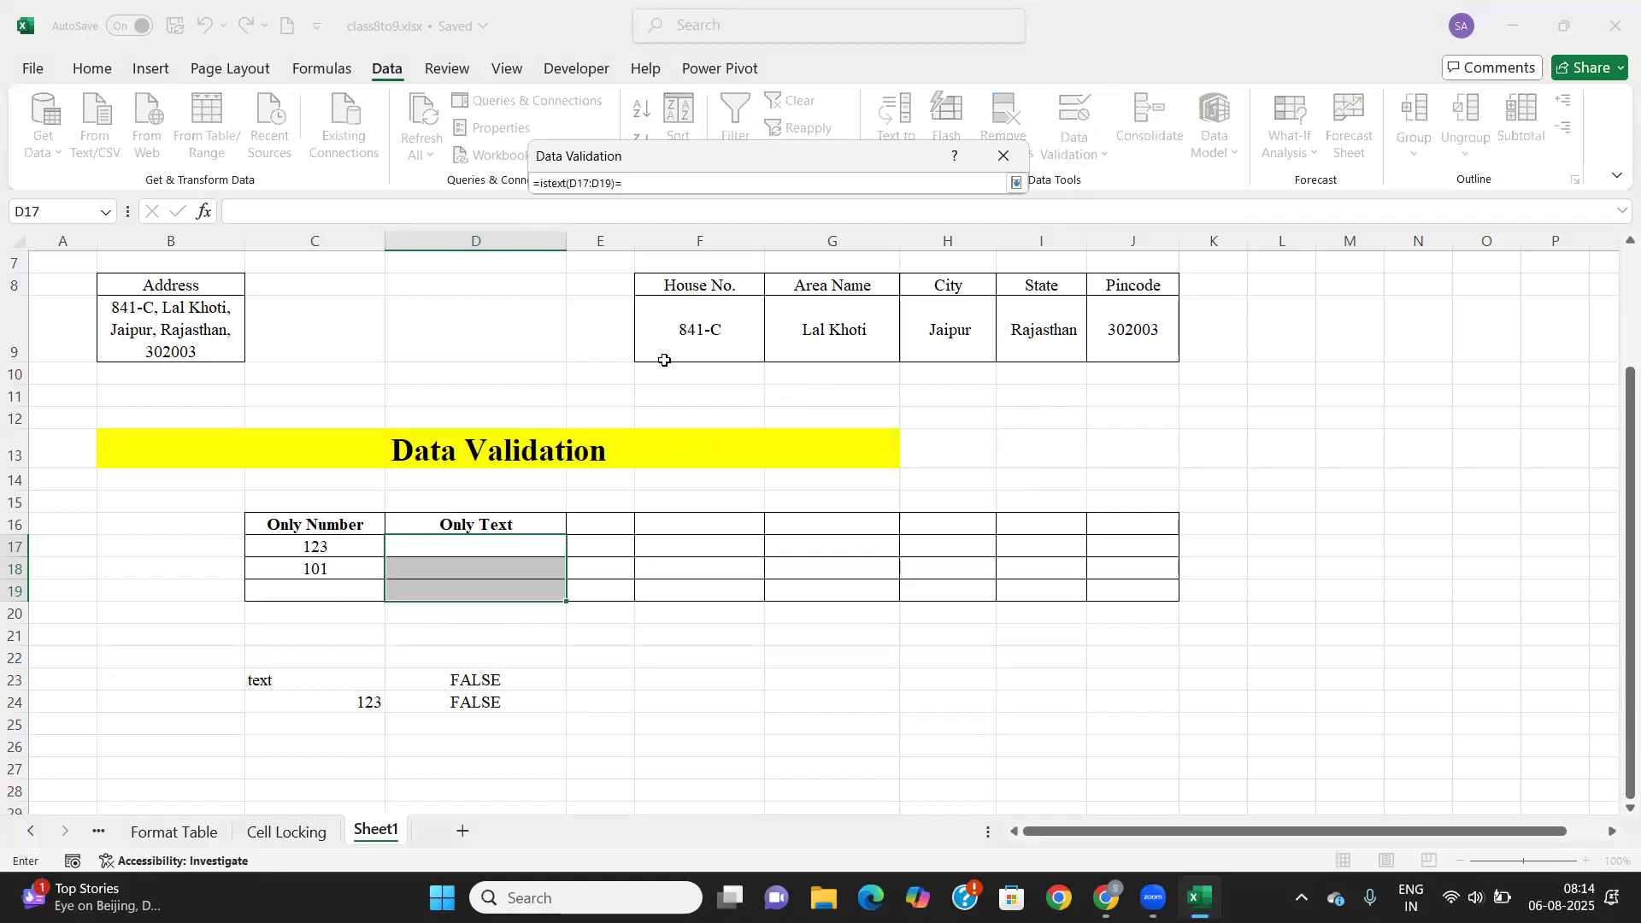
pyautogui.click(1016, 182)
pyautogui.write('=')
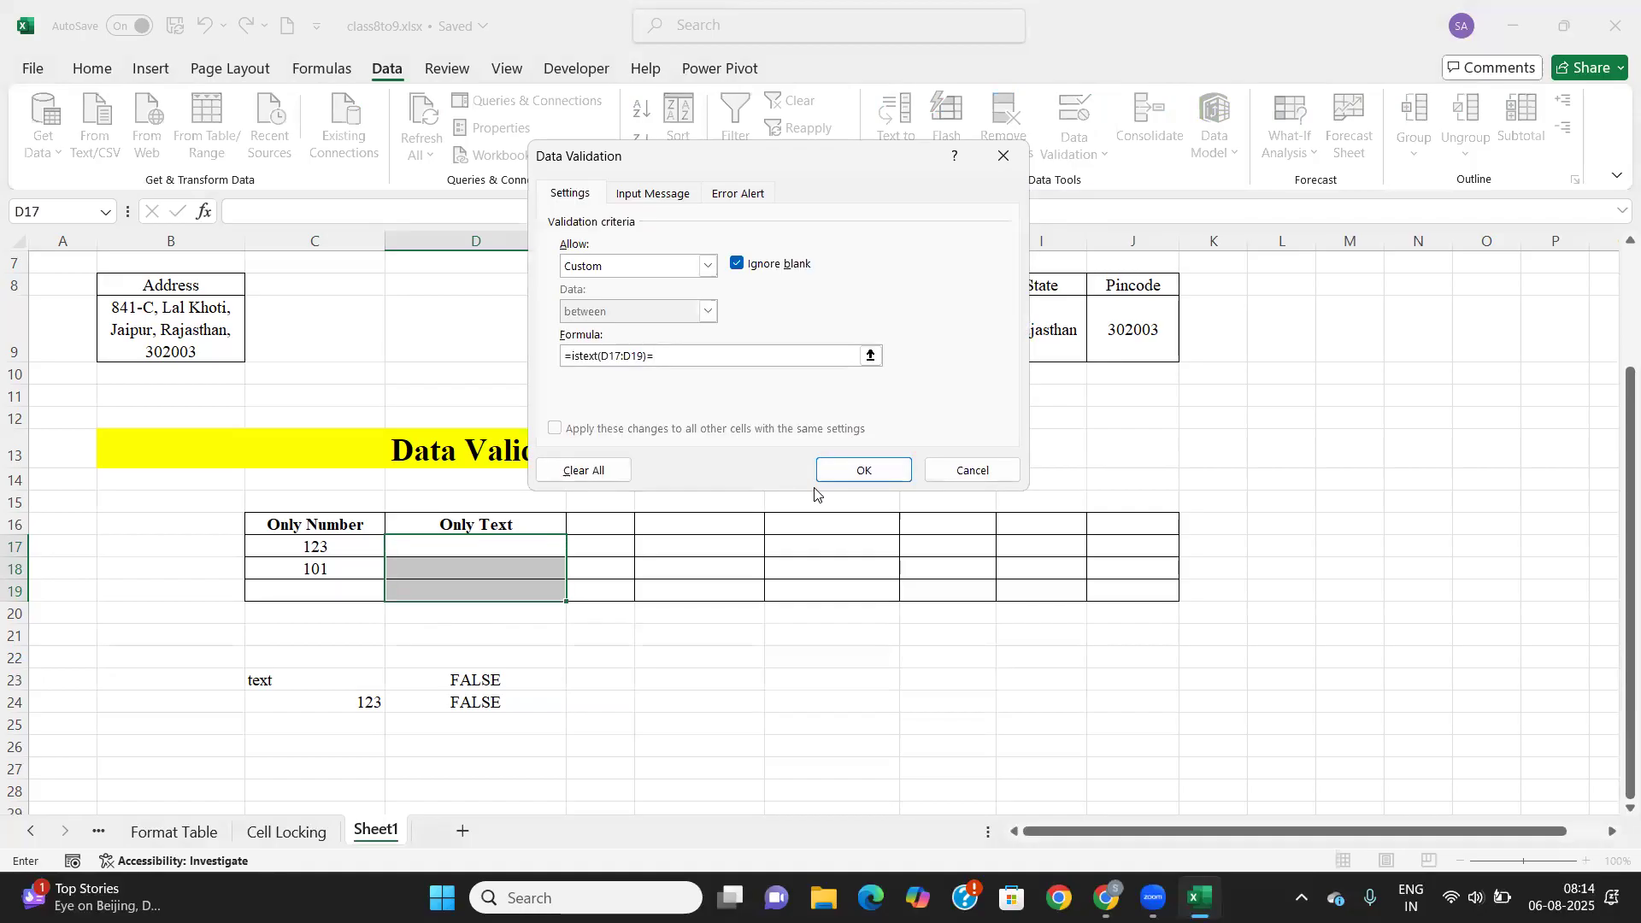
pyautogui.write('true')
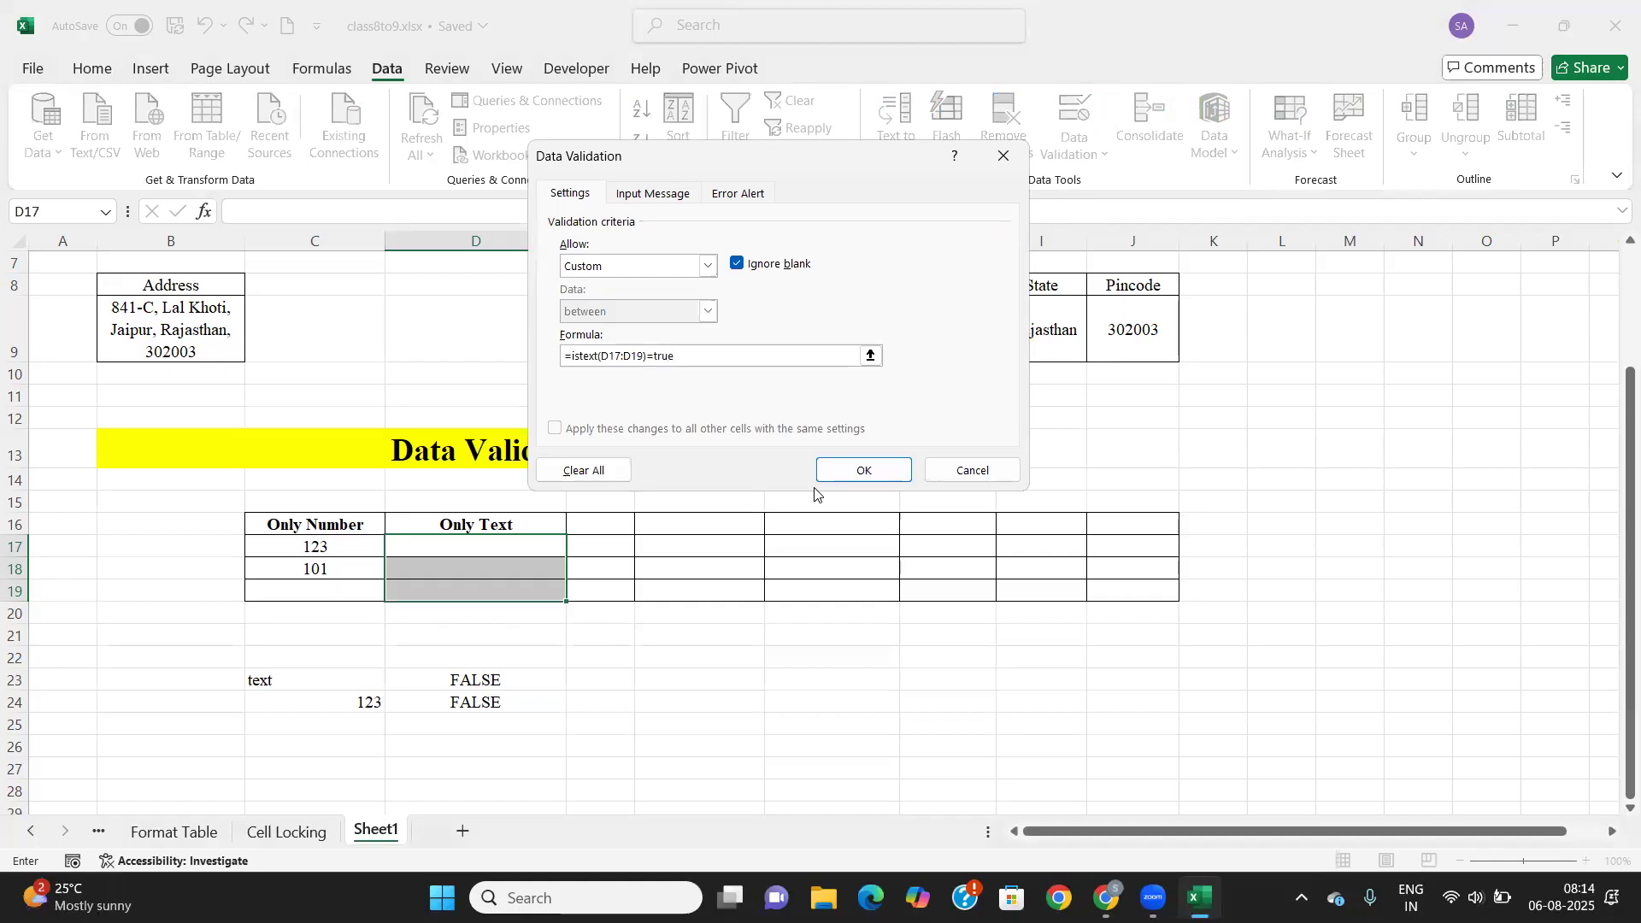
pyautogui.click(817, 480)
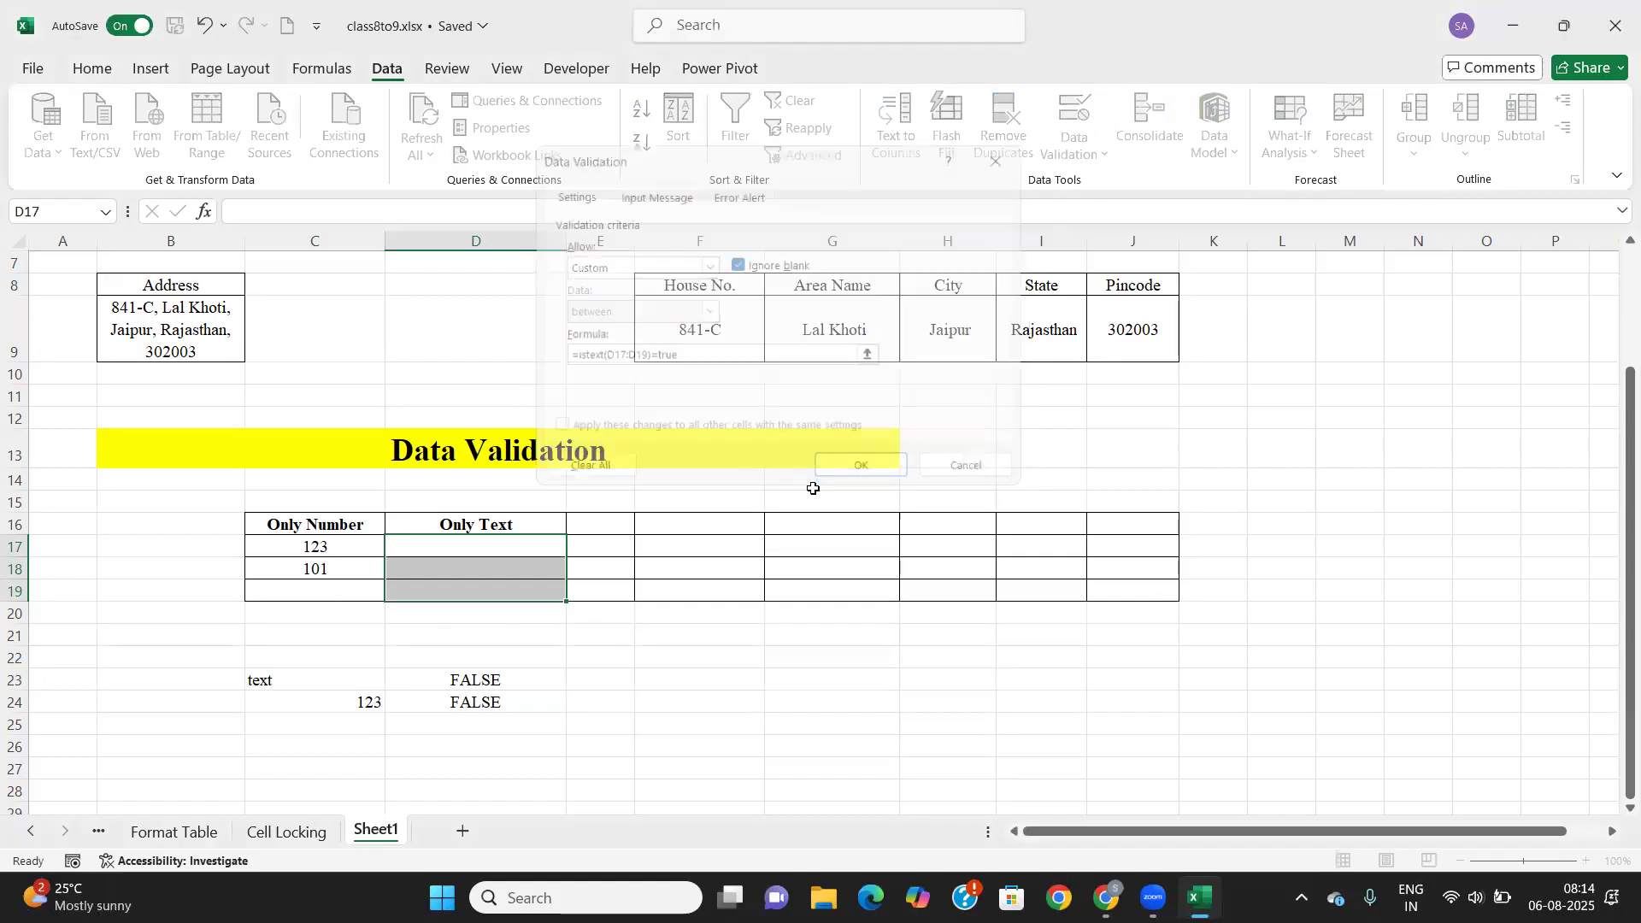
# Test the text-only rule by trying 123 in D17 and retrying with "text".
pyautogui.click(459, 540)
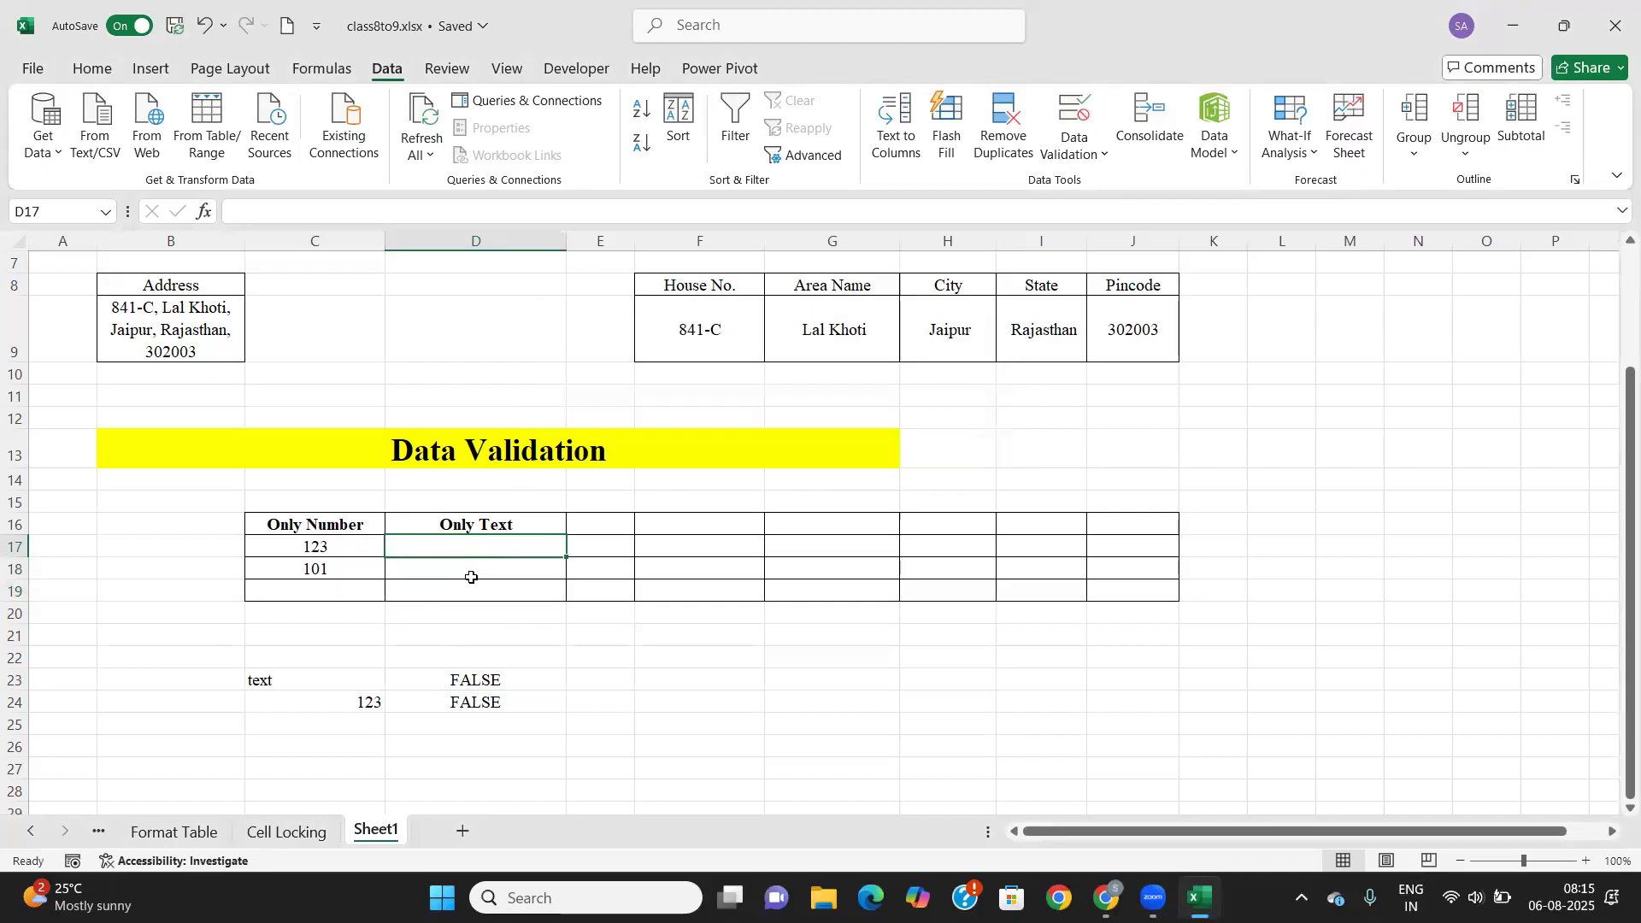
pyautogui.write('123')
pyautogui.press('Return')
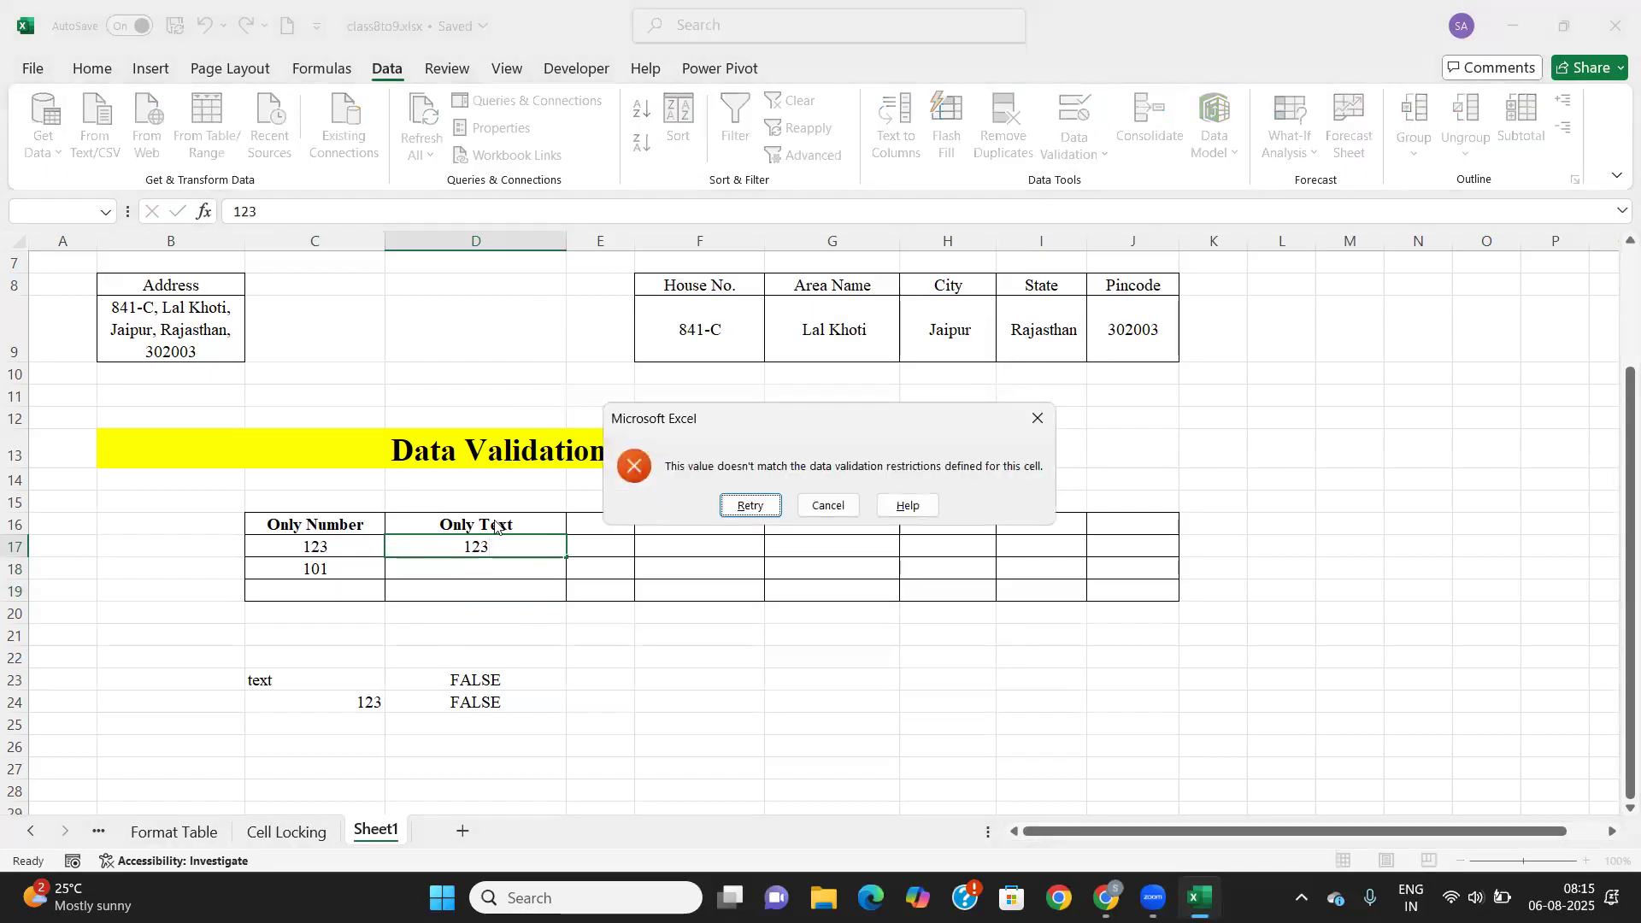
pyautogui.click(750, 506)
pyautogui.write('text')
pyautogui.press('Tab')
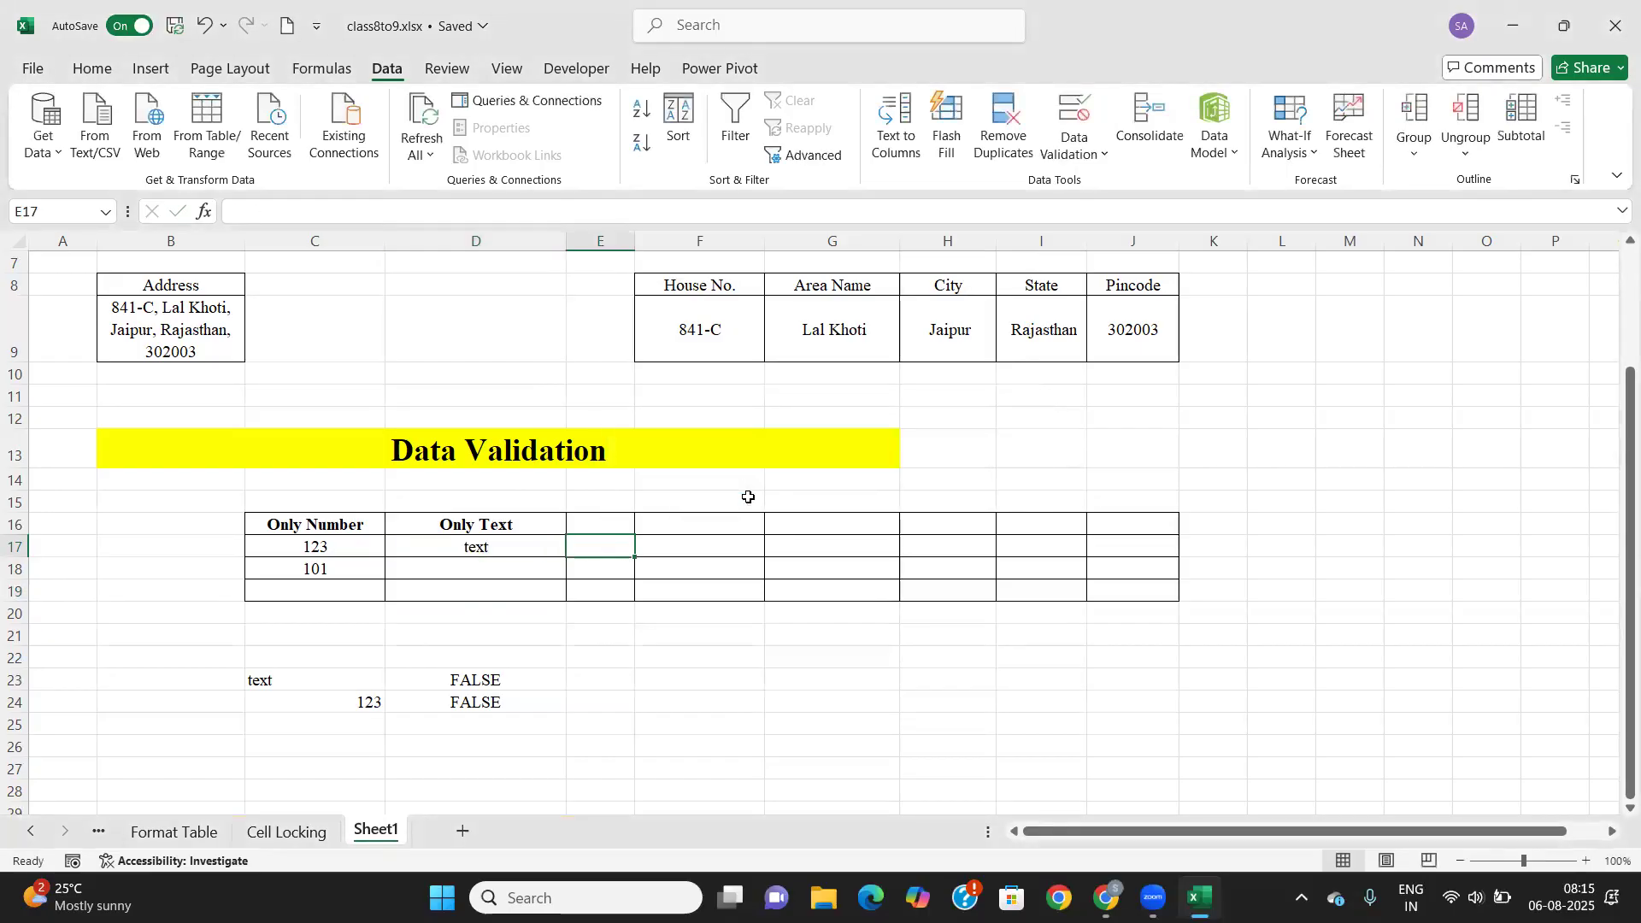
# Widen column E and enter the header "Only enter 1 to 100 value" in E16.
pyautogui.click(525, 569)
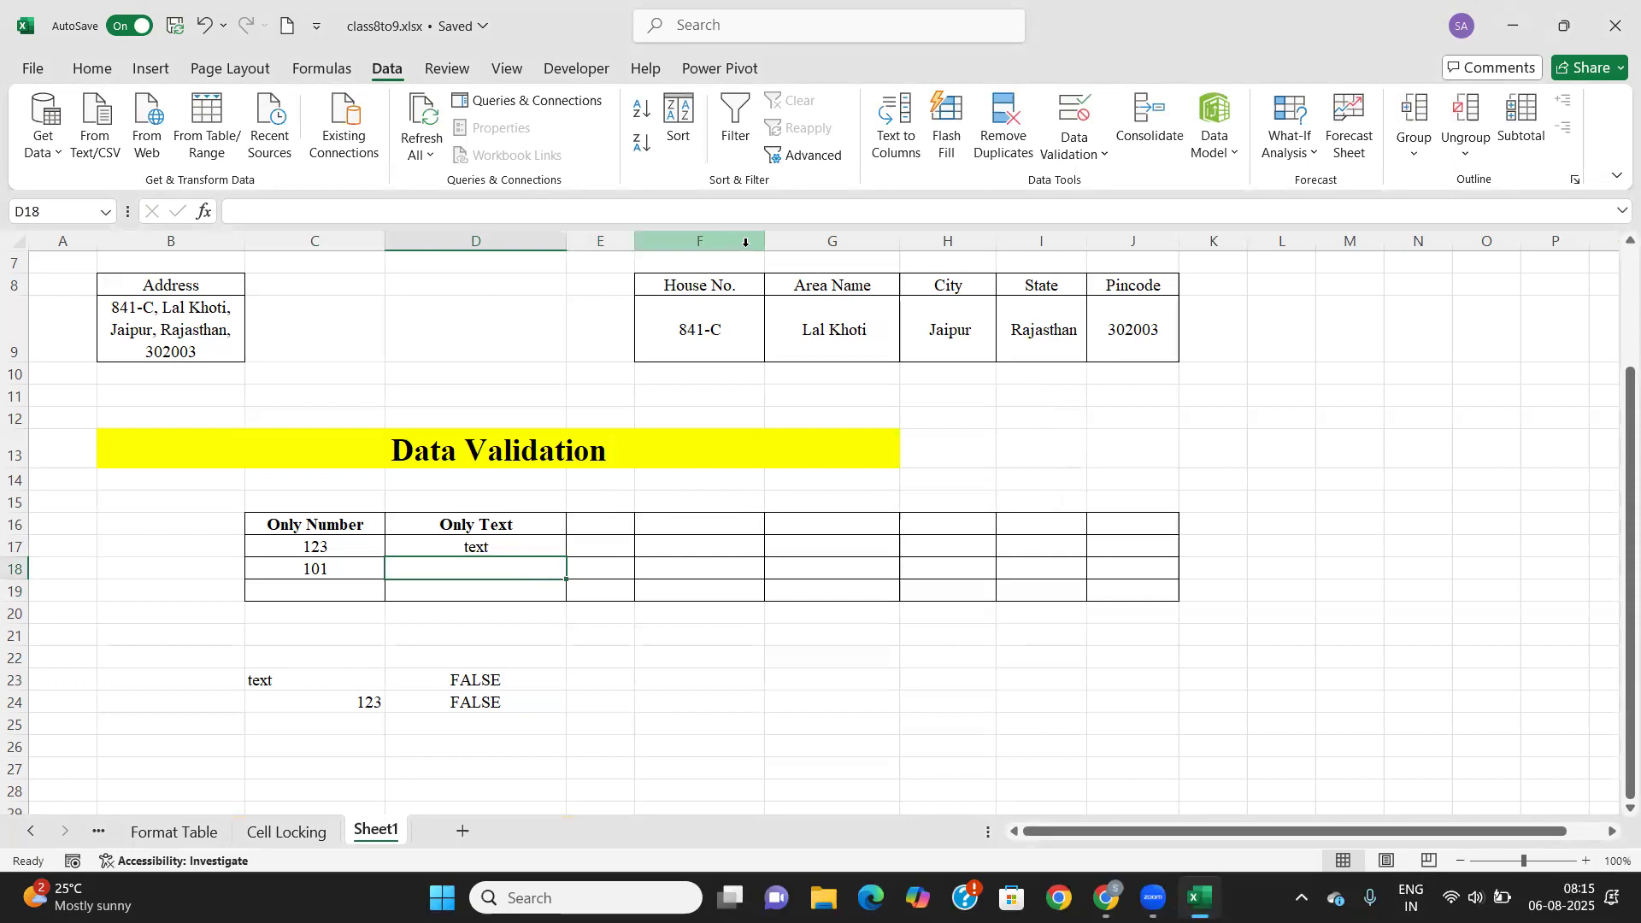
pyautogui.moveTo(634, 241); pyautogui.dragTo(764, 237)
pyautogui.click(672, 519)
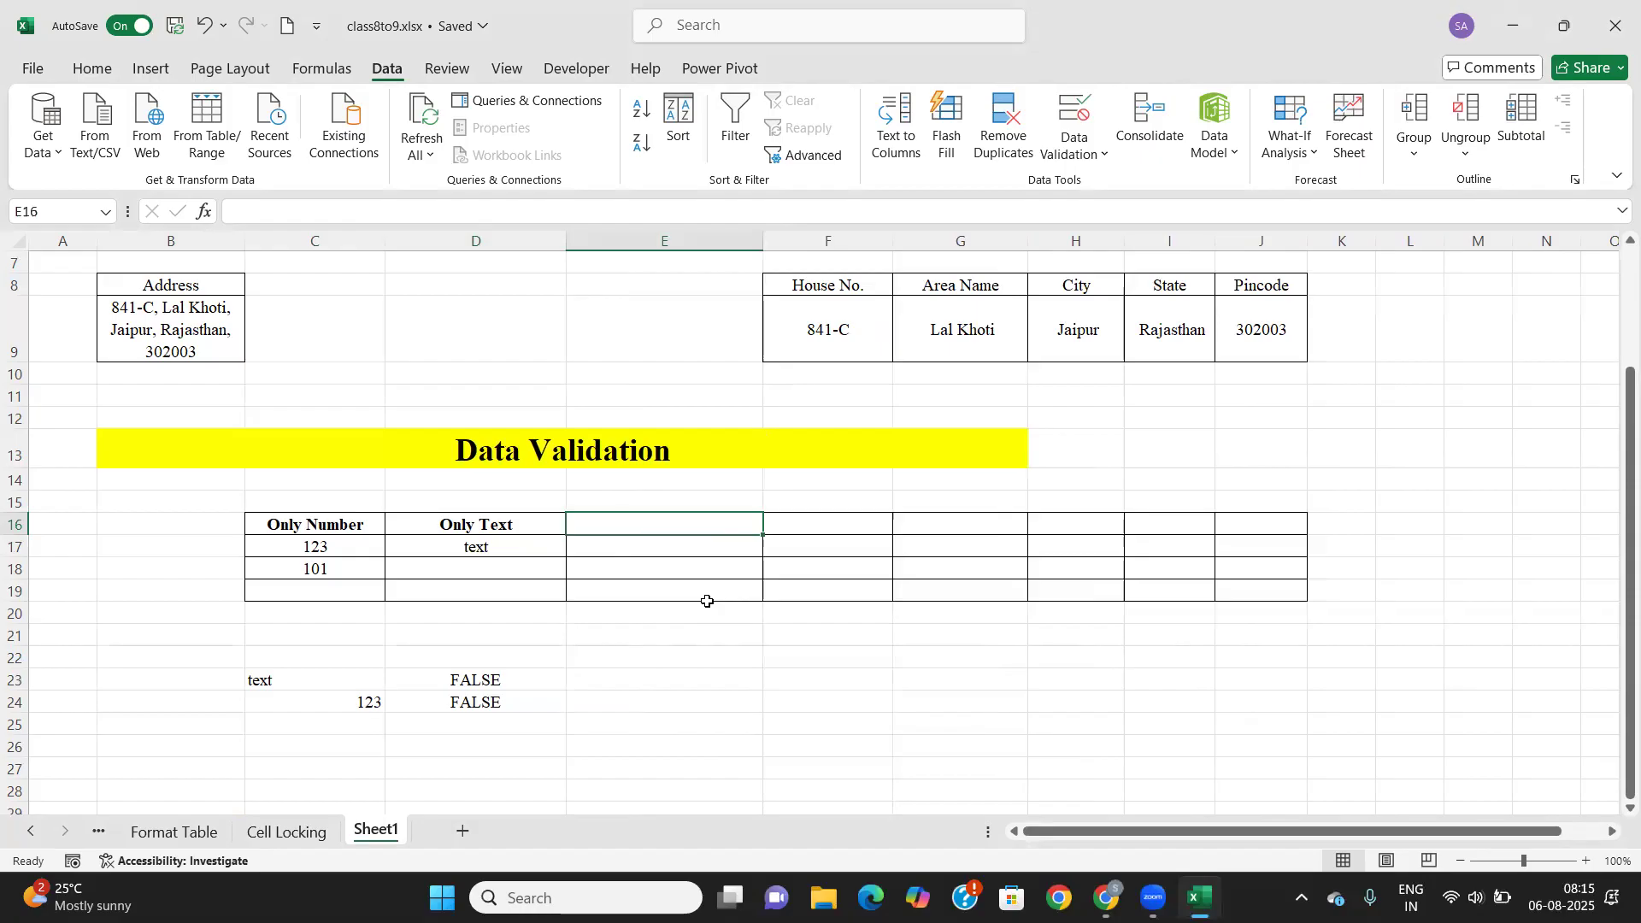
pyautogui.write('Onl')
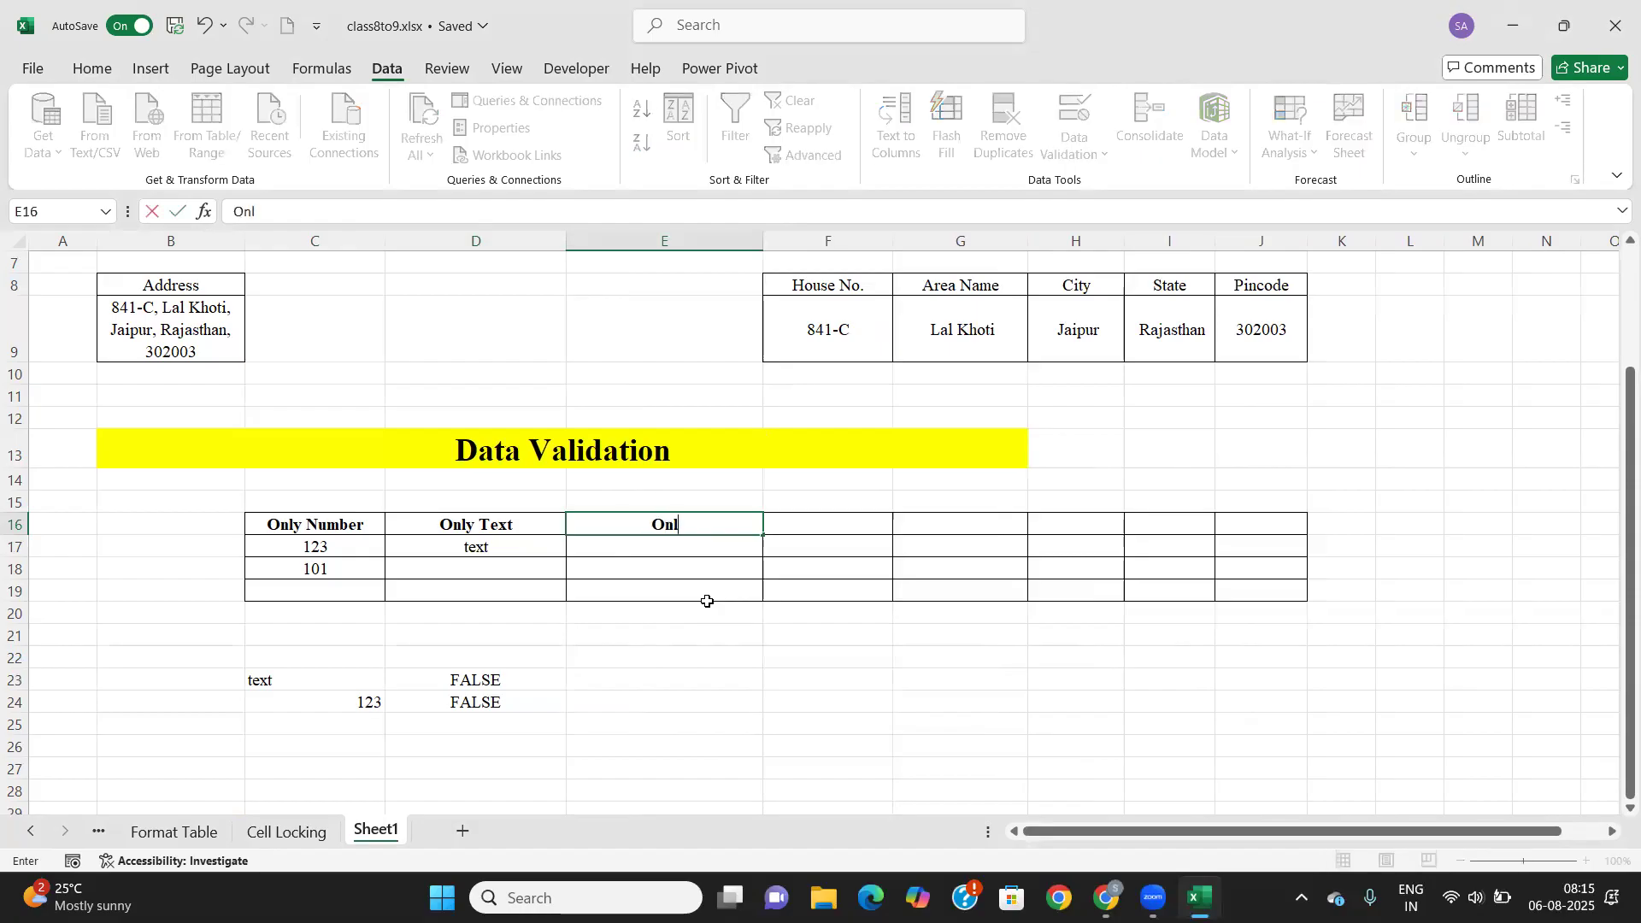
pyautogui.write('y enter 1 to 100')
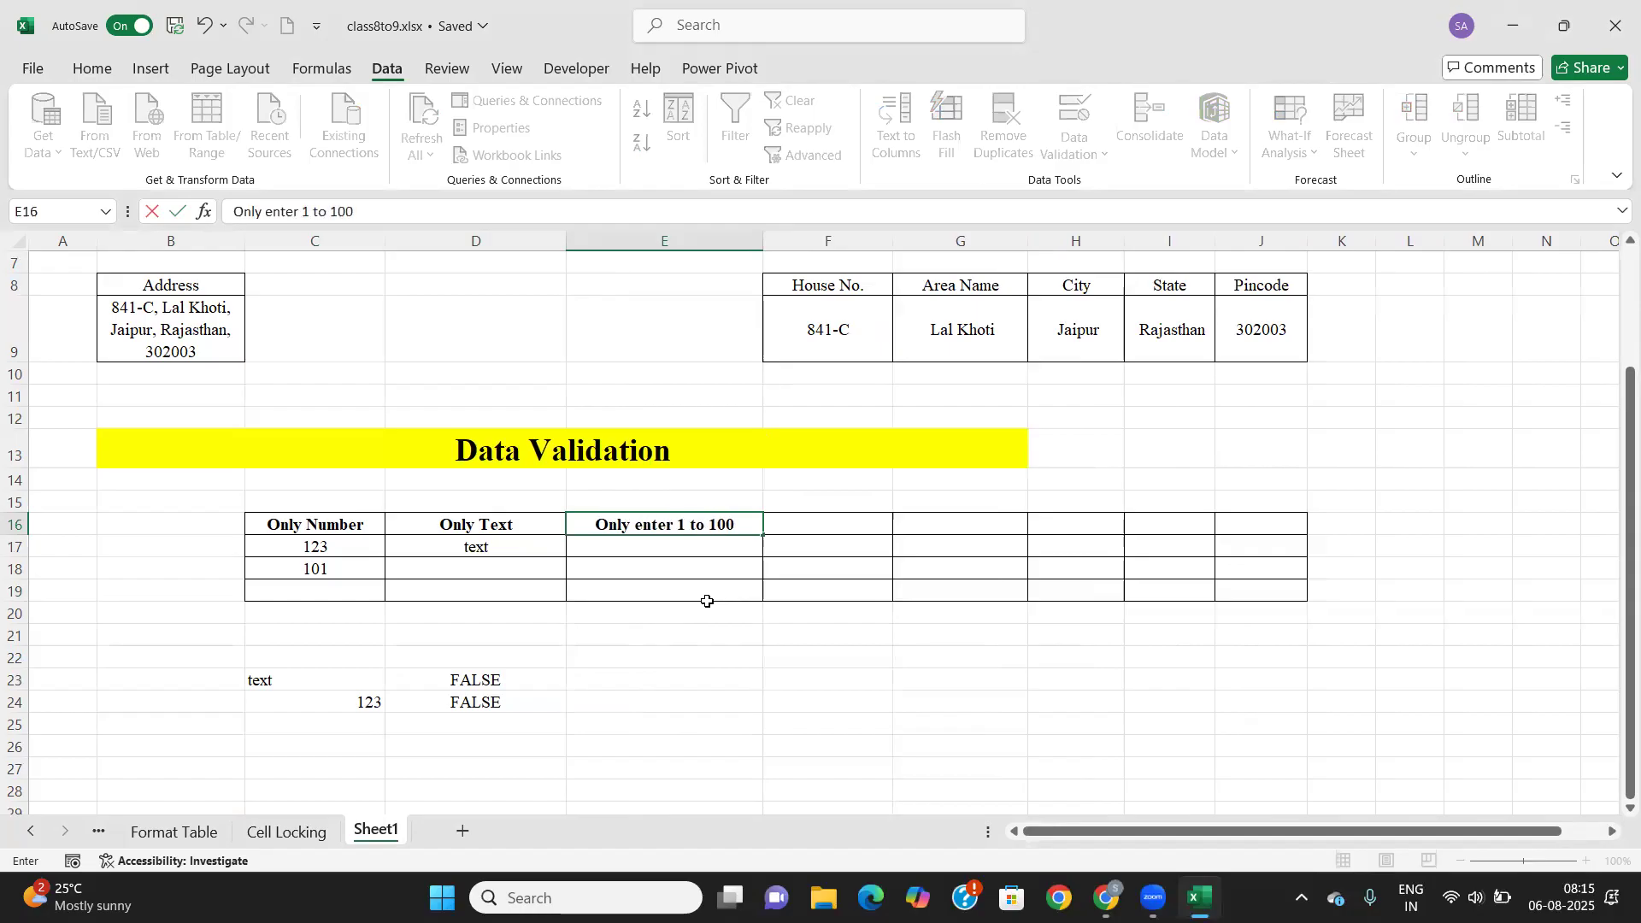
pyautogui.write(' value')
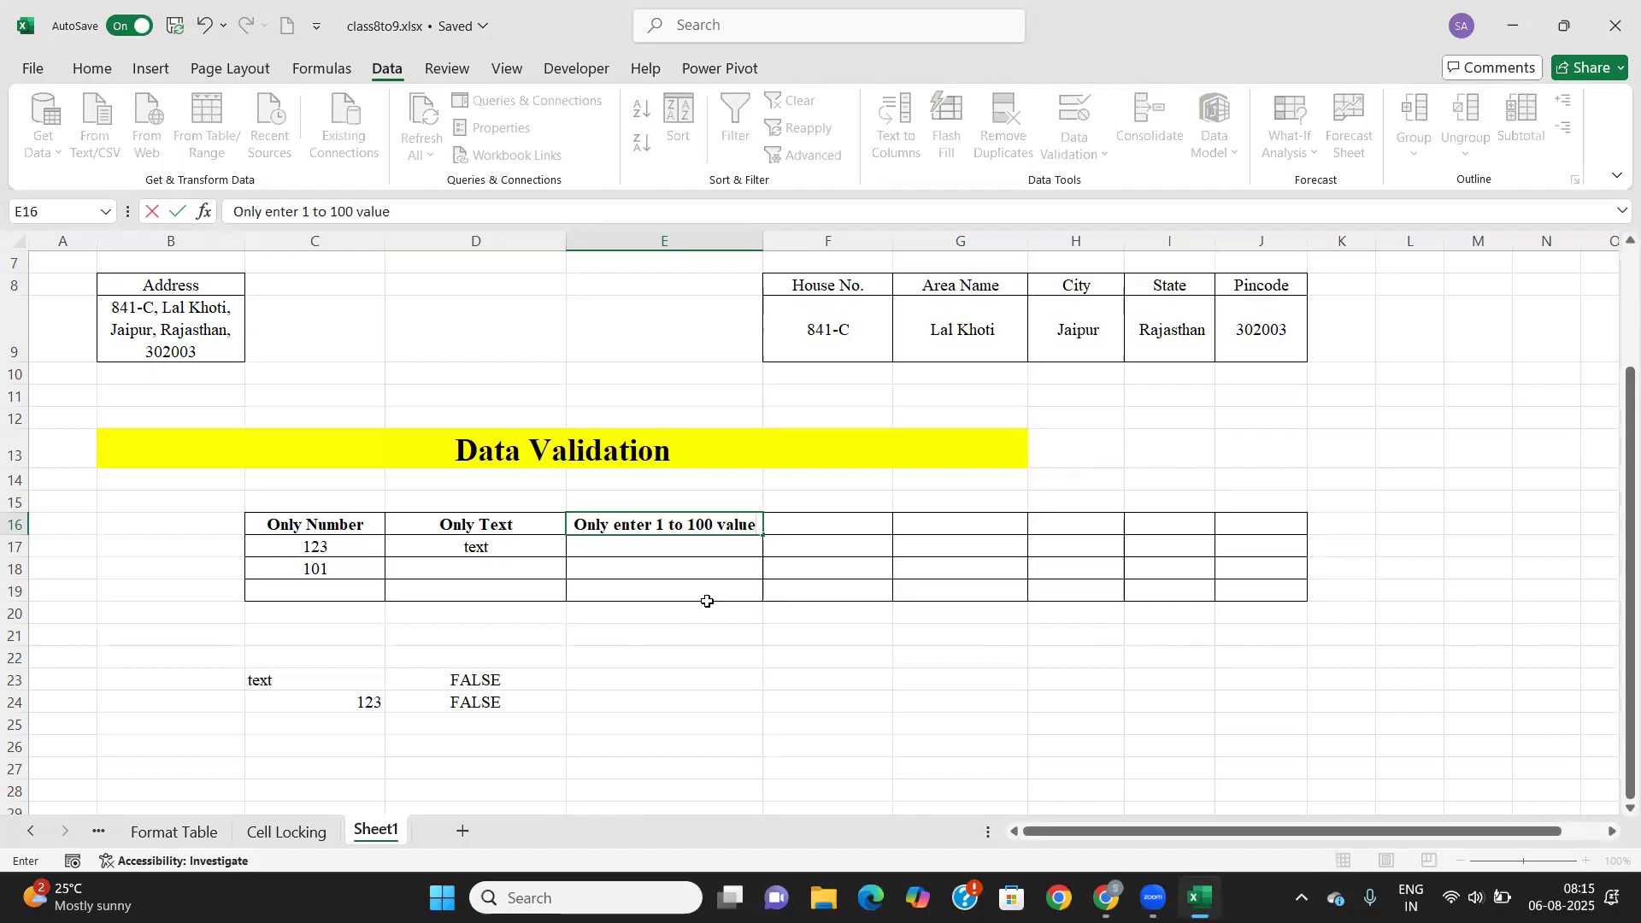
pyautogui.click(700, 548)
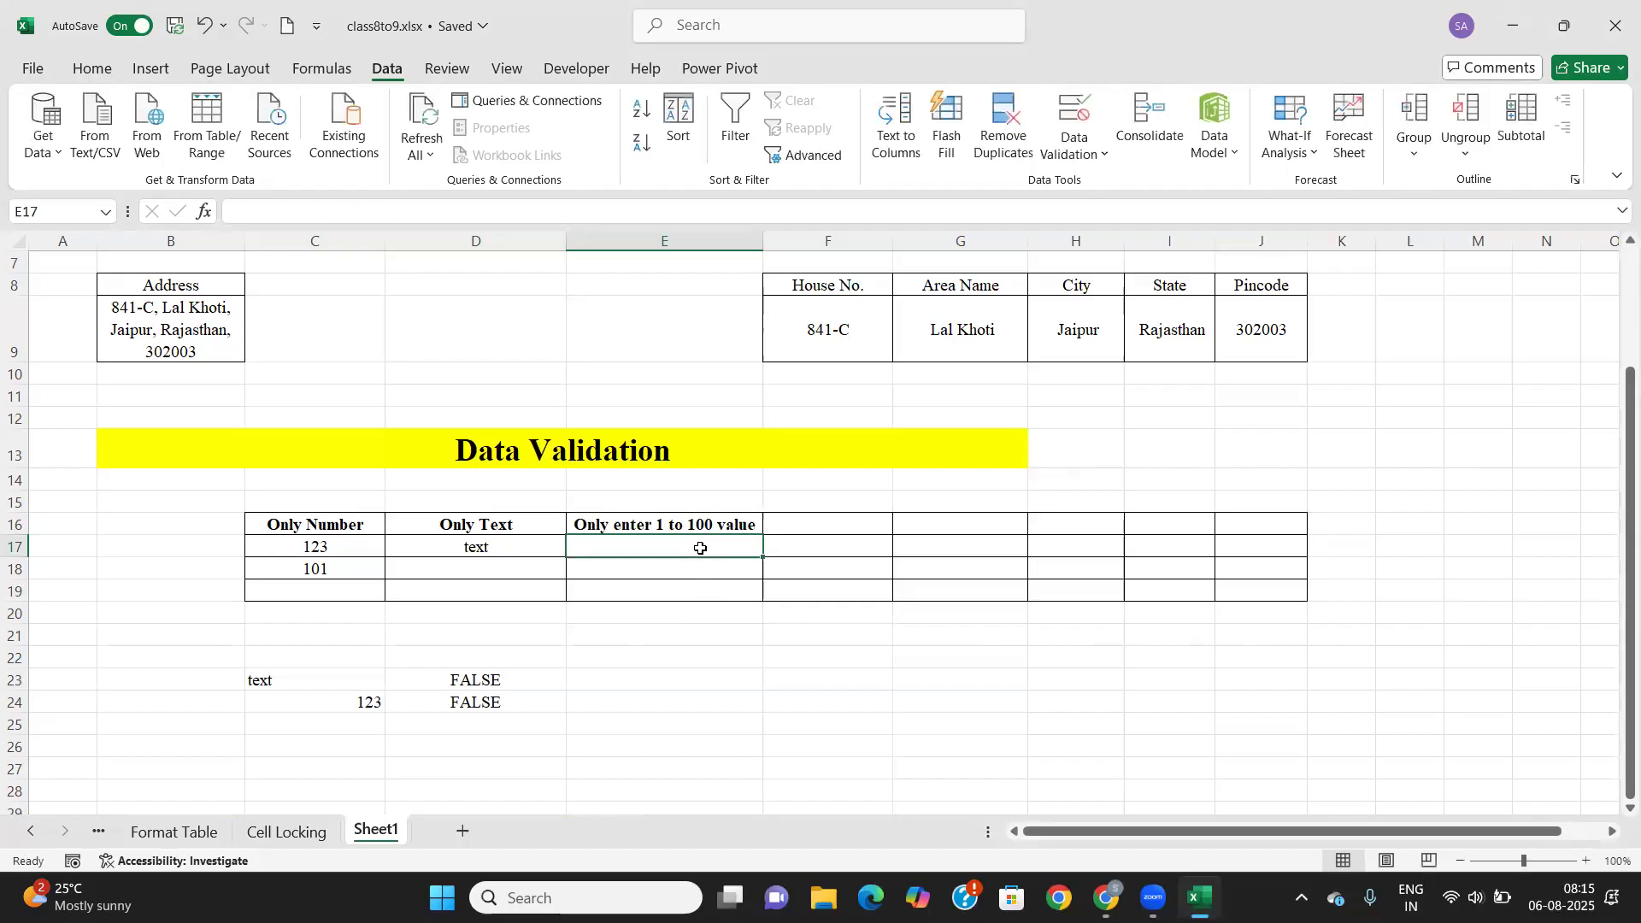
# Set the Data Validation criteria for E17:E19 to whole numbers between 1 and 100.
pyautogui.moveTo(690, 547); pyautogui.dragTo(691, 590)
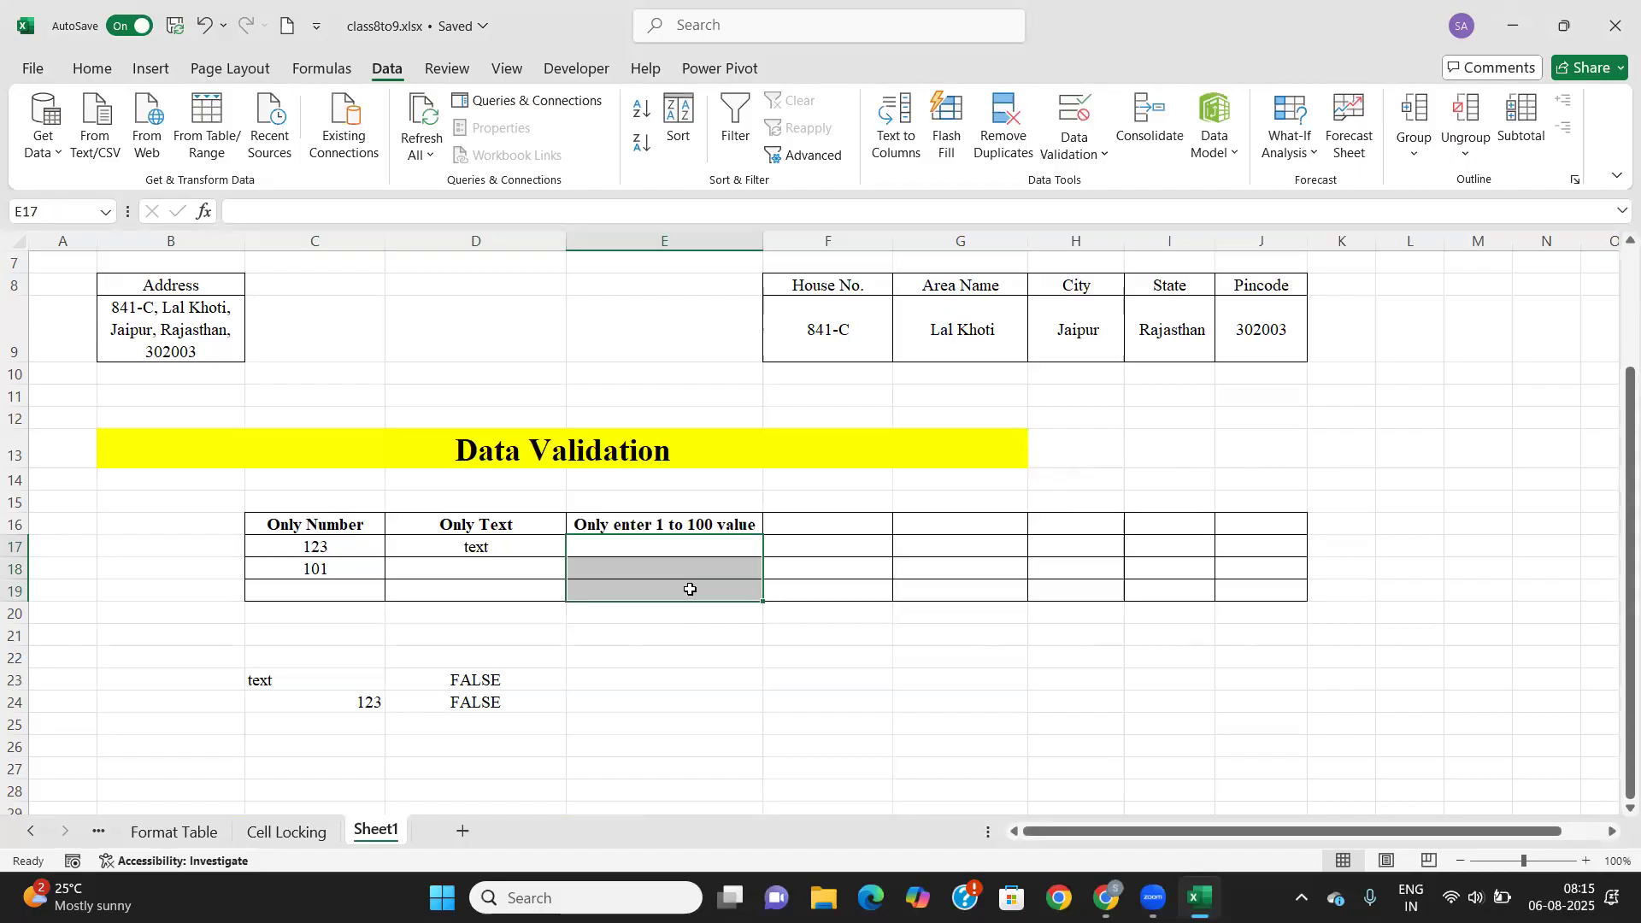
pyautogui.click(1099, 150)
pyautogui.click(1111, 183)
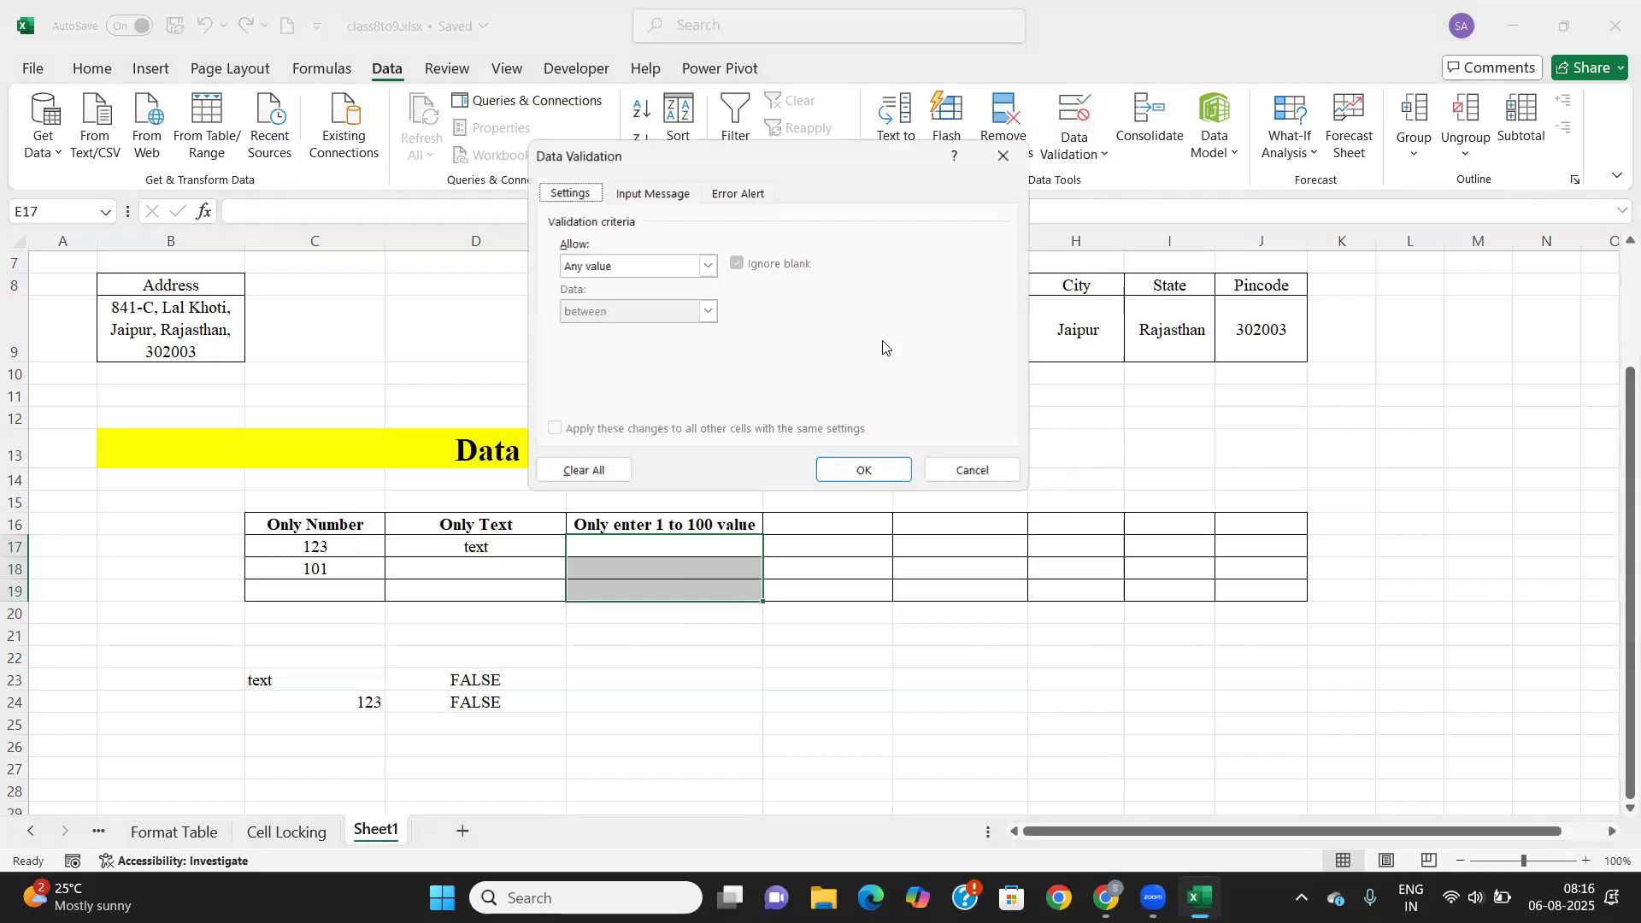
pyautogui.click(708, 266)
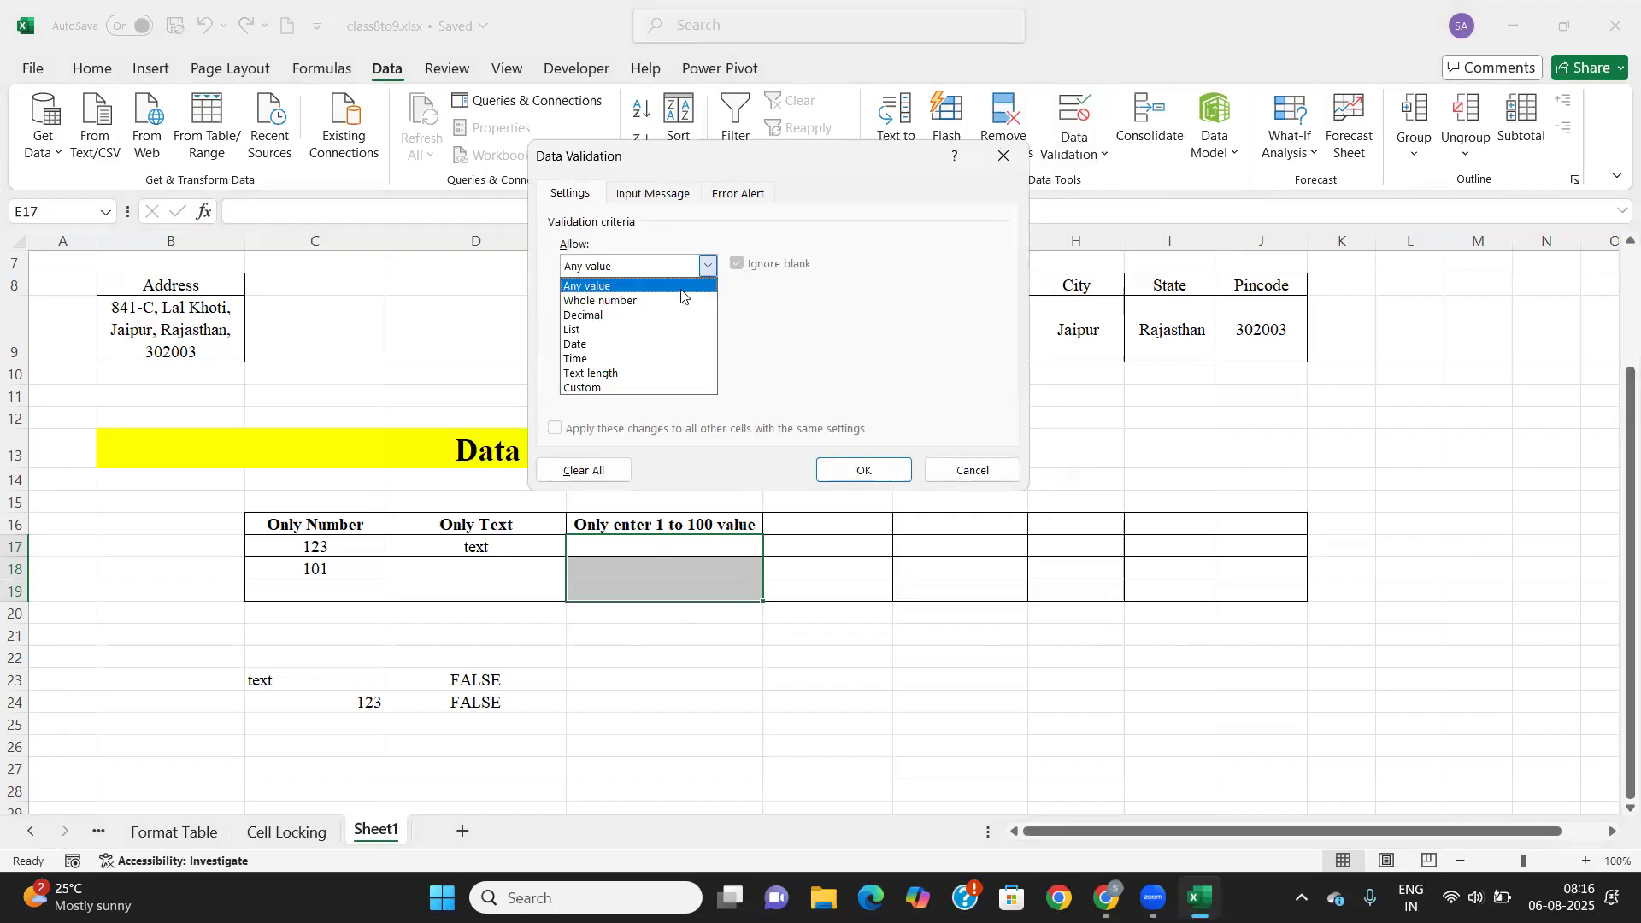
pyautogui.click(622, 302)
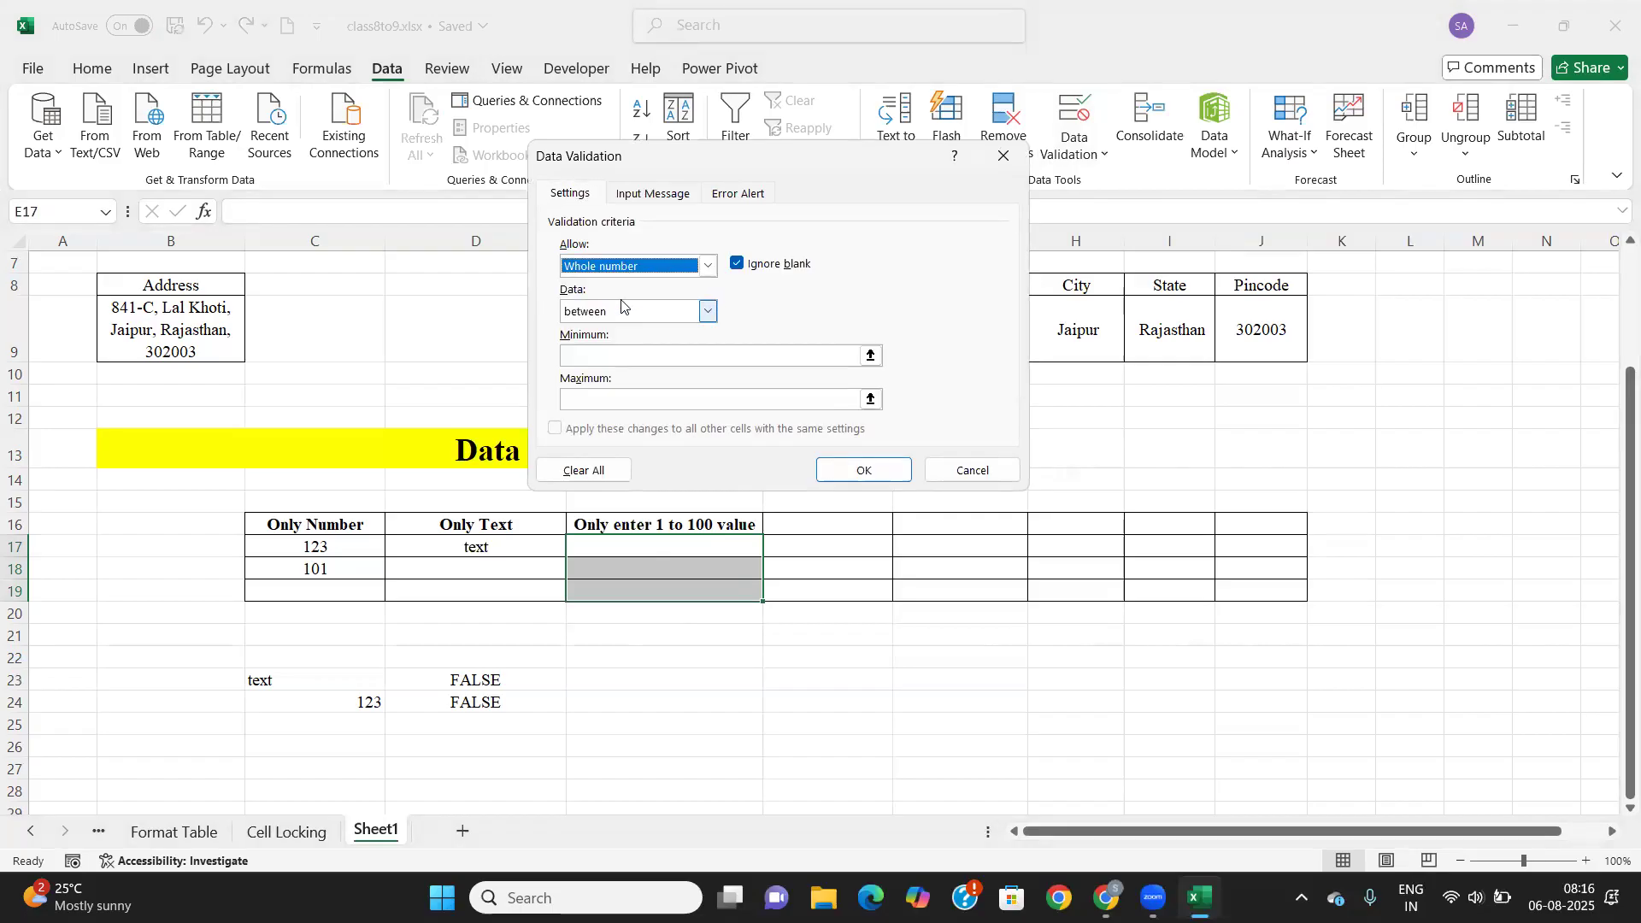
pyautogui.click(705, 312)
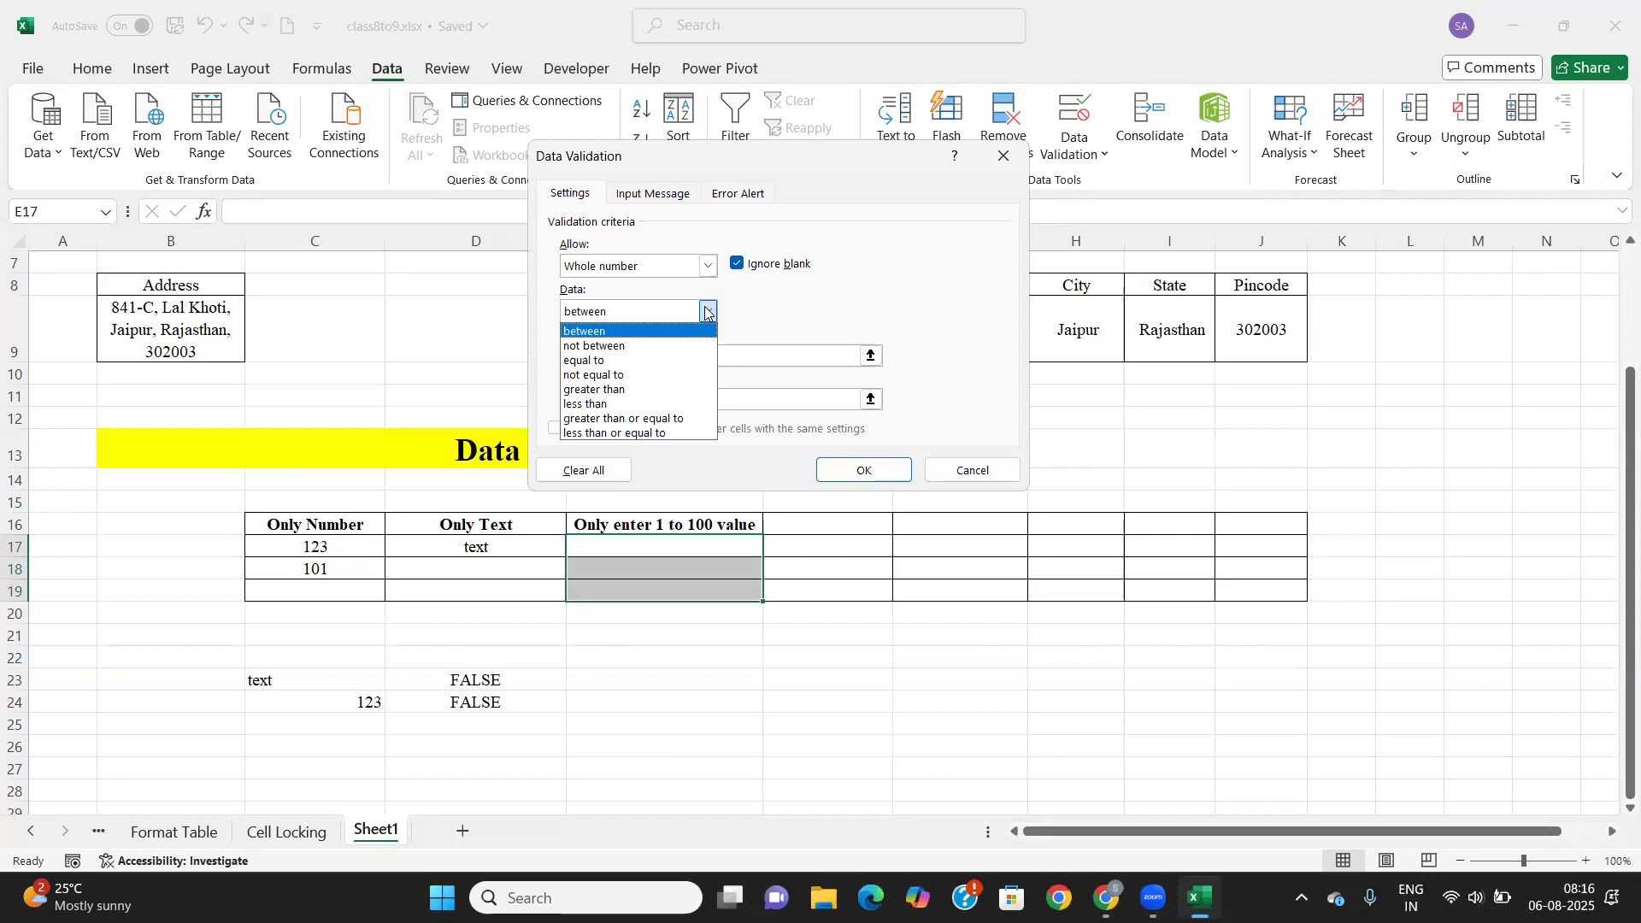
pyautogui.click(608, 333)
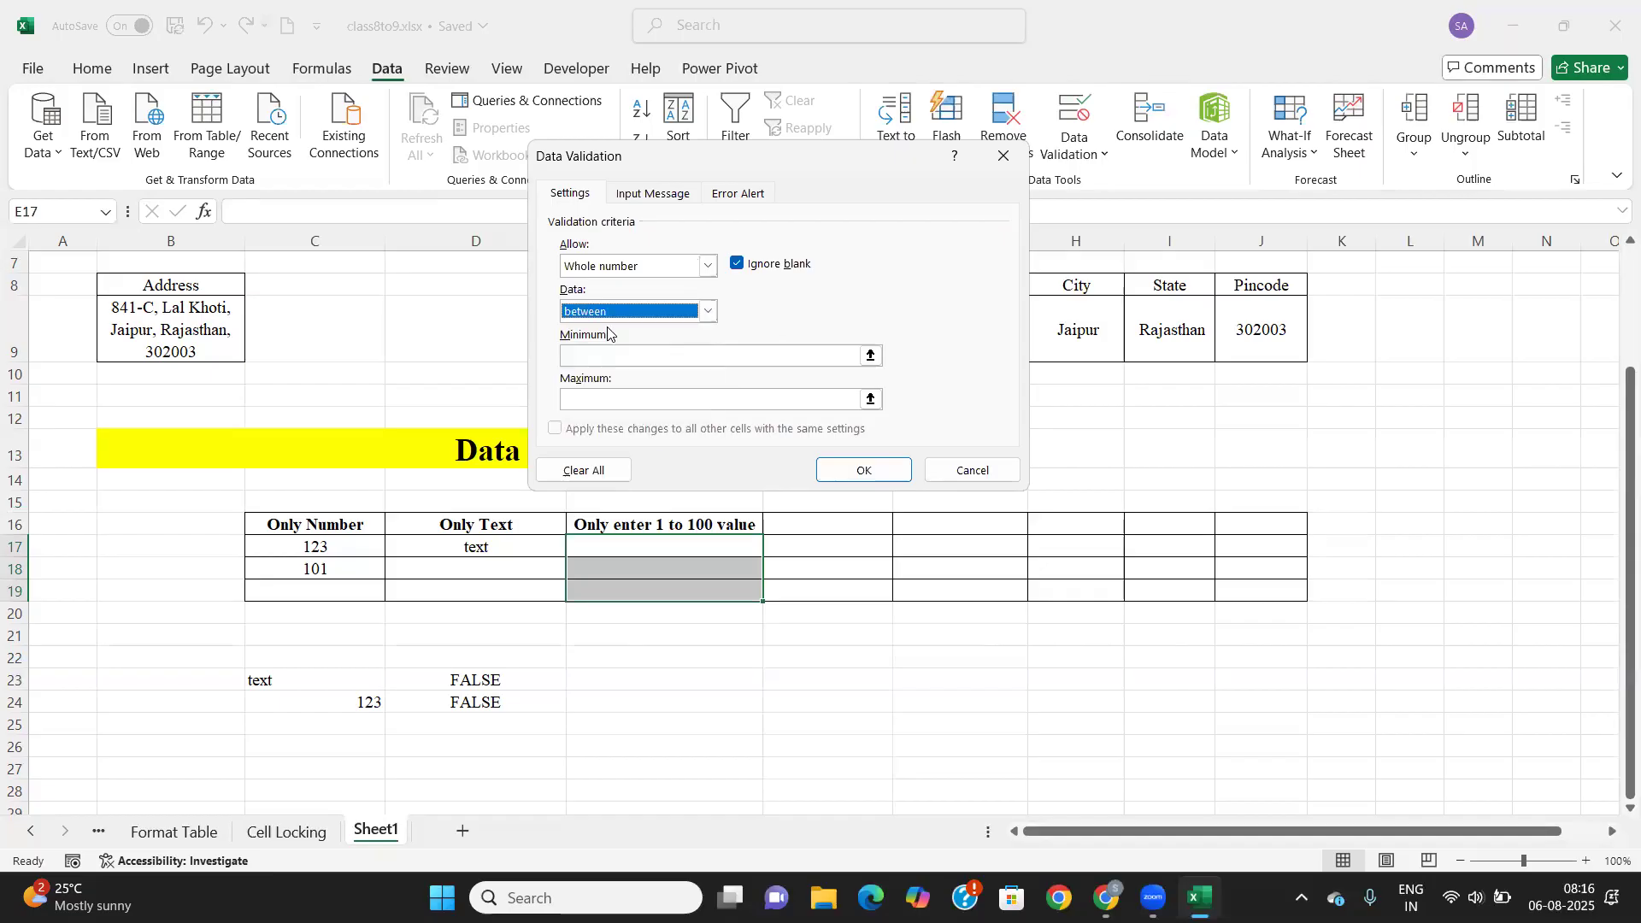
pyautogui.click(628, 359)
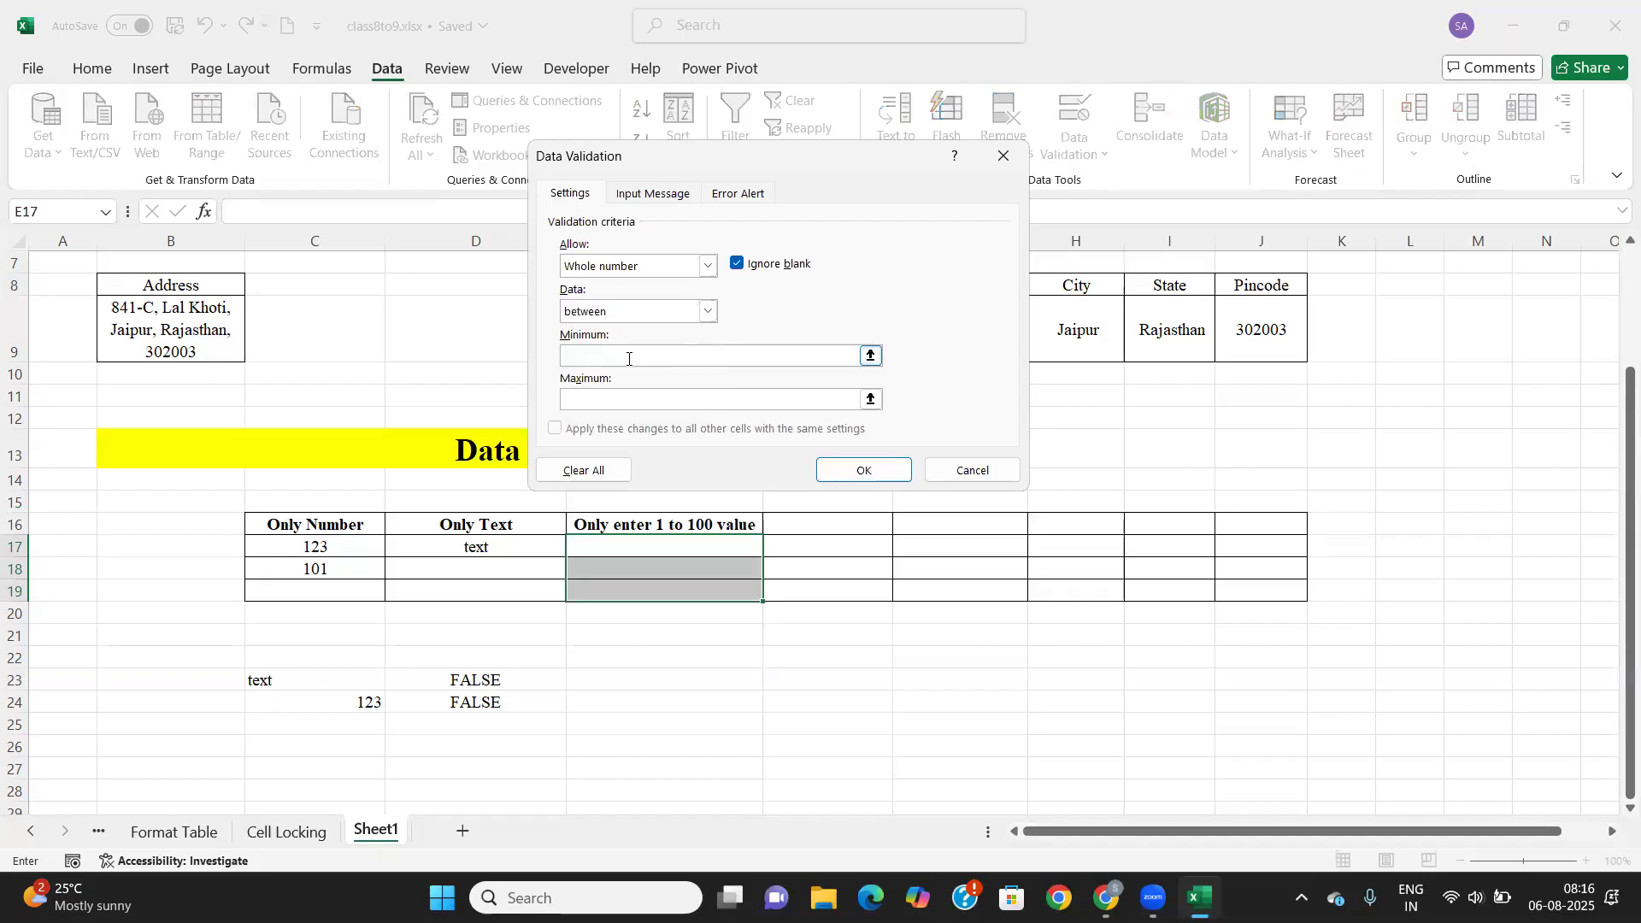
pyautogui.click(582, 397)
pyautogui.write('100')
# Title the error alert for E17:E19 "WRiting wrong range value".
pyautogui.click(736, 195)
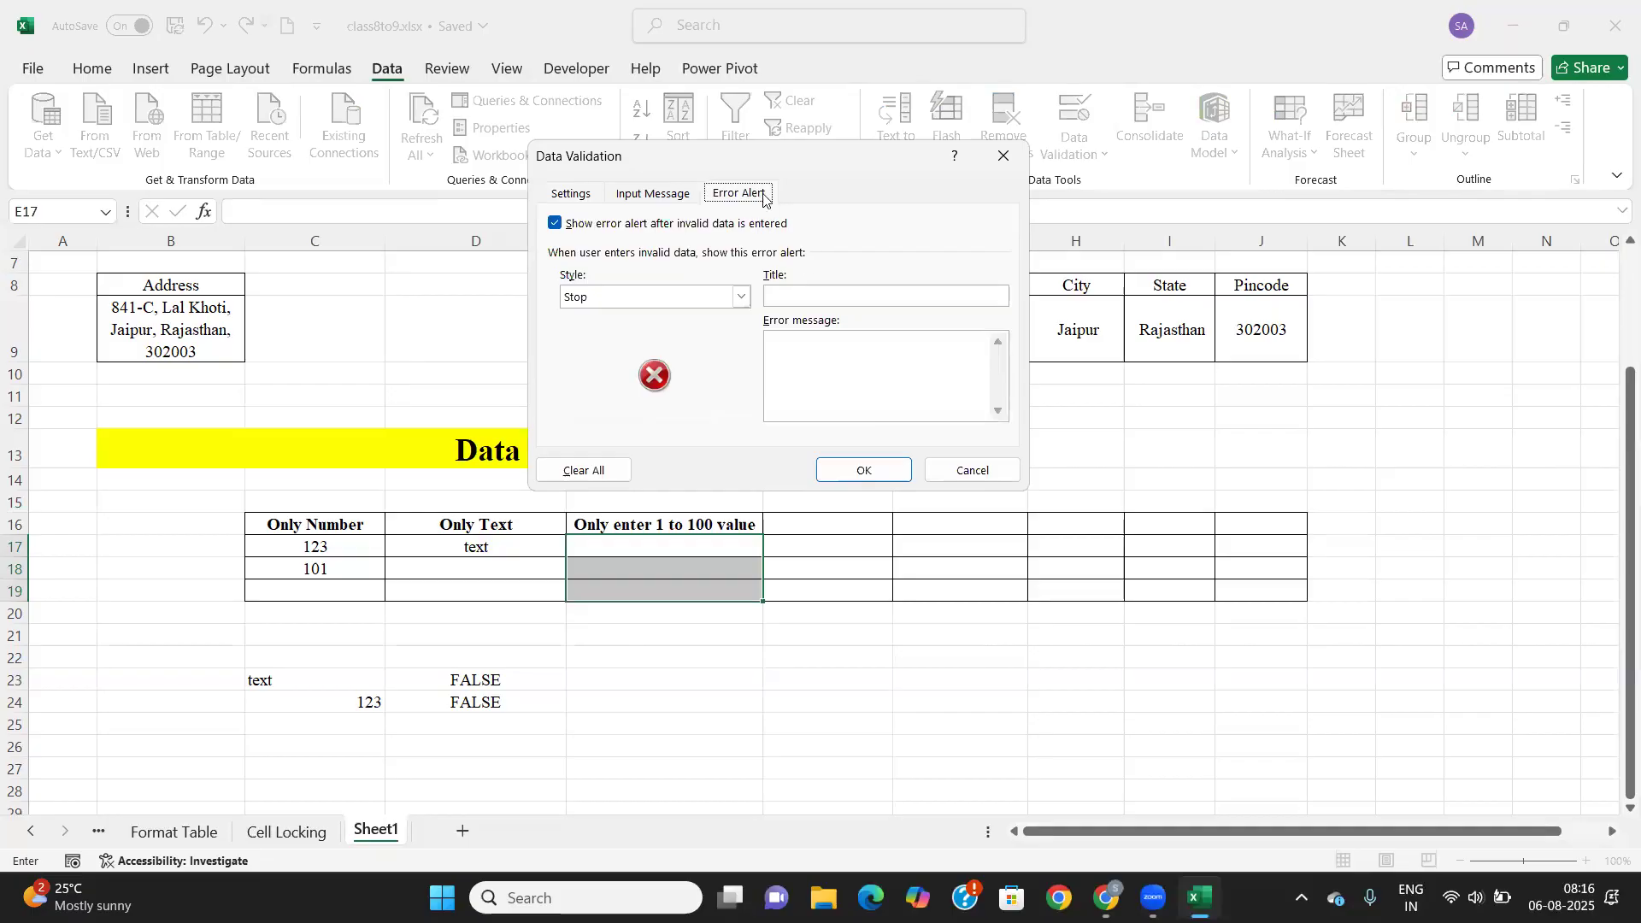
pyautogui.click(805, 296)
pyautogui.write('WRiting w')
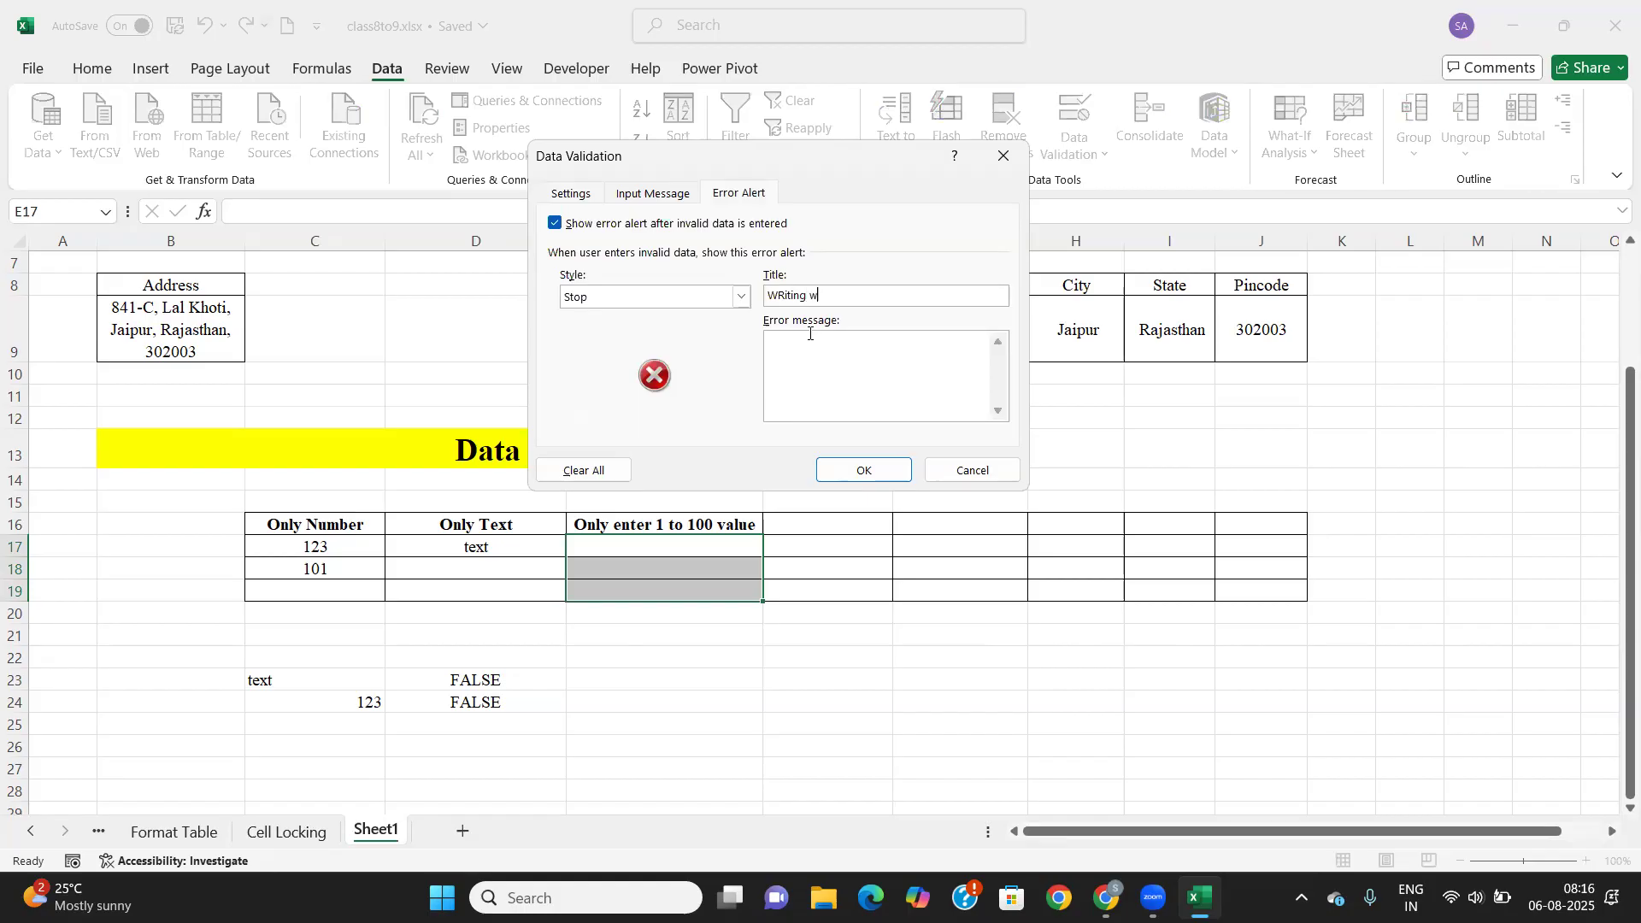
pyautogui.write('rong range value')
# Set the error message to "Only write in this in range of 1 to 100 number and also decimal type value is not accepted." and apply the rule.
pyautogui.click(810, 342)
pyautogui.write('Only write in this in range of 1 to 100 number amd')
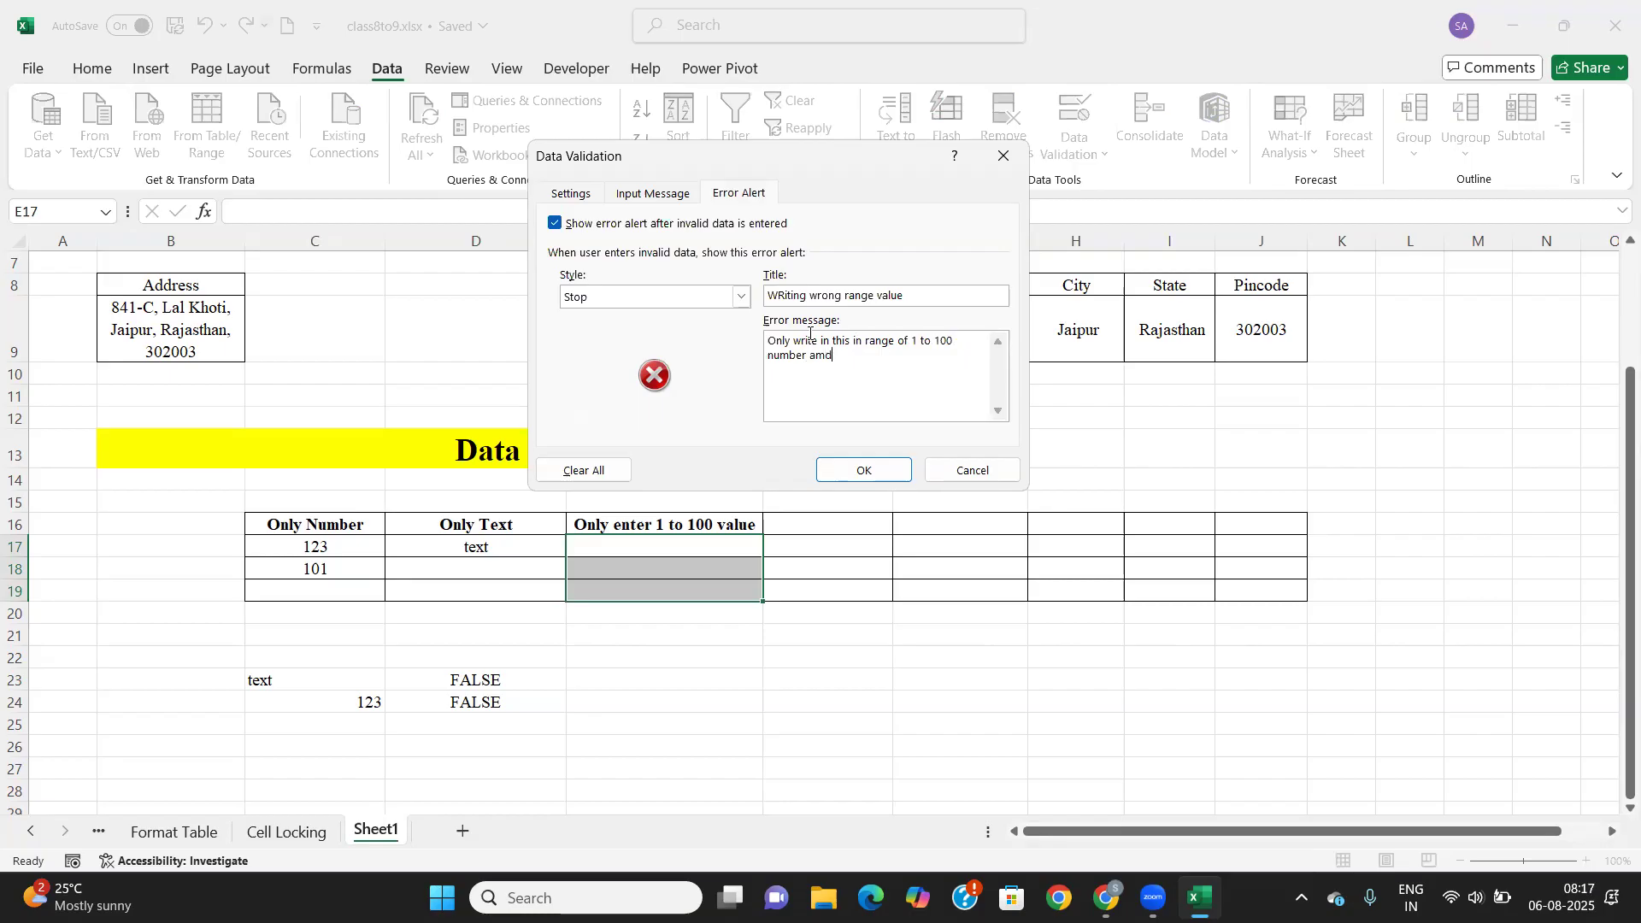
pyautogui.press('BackSpace')
pyautogui.press('BackSpace')
pyautogui.press('BackSpace')
pyautogui.press('BackSpace')
pyautogui.write('and aslo')
pyautogui.press('BackSpace')
pyautogui.press('BackSpace')
pyautogui.press('BackSpace')
pyautogui.press('BackSpace')
pyautogui.write('lso decimal type value is not accepted.')
pyautogui.click(865, 470)
# Test the 1 to 100 rule by entering 99 in E17 and trying 101 and 10.5 in E18, then cancel the E18 entry.
pyautogui.click(616, 553)
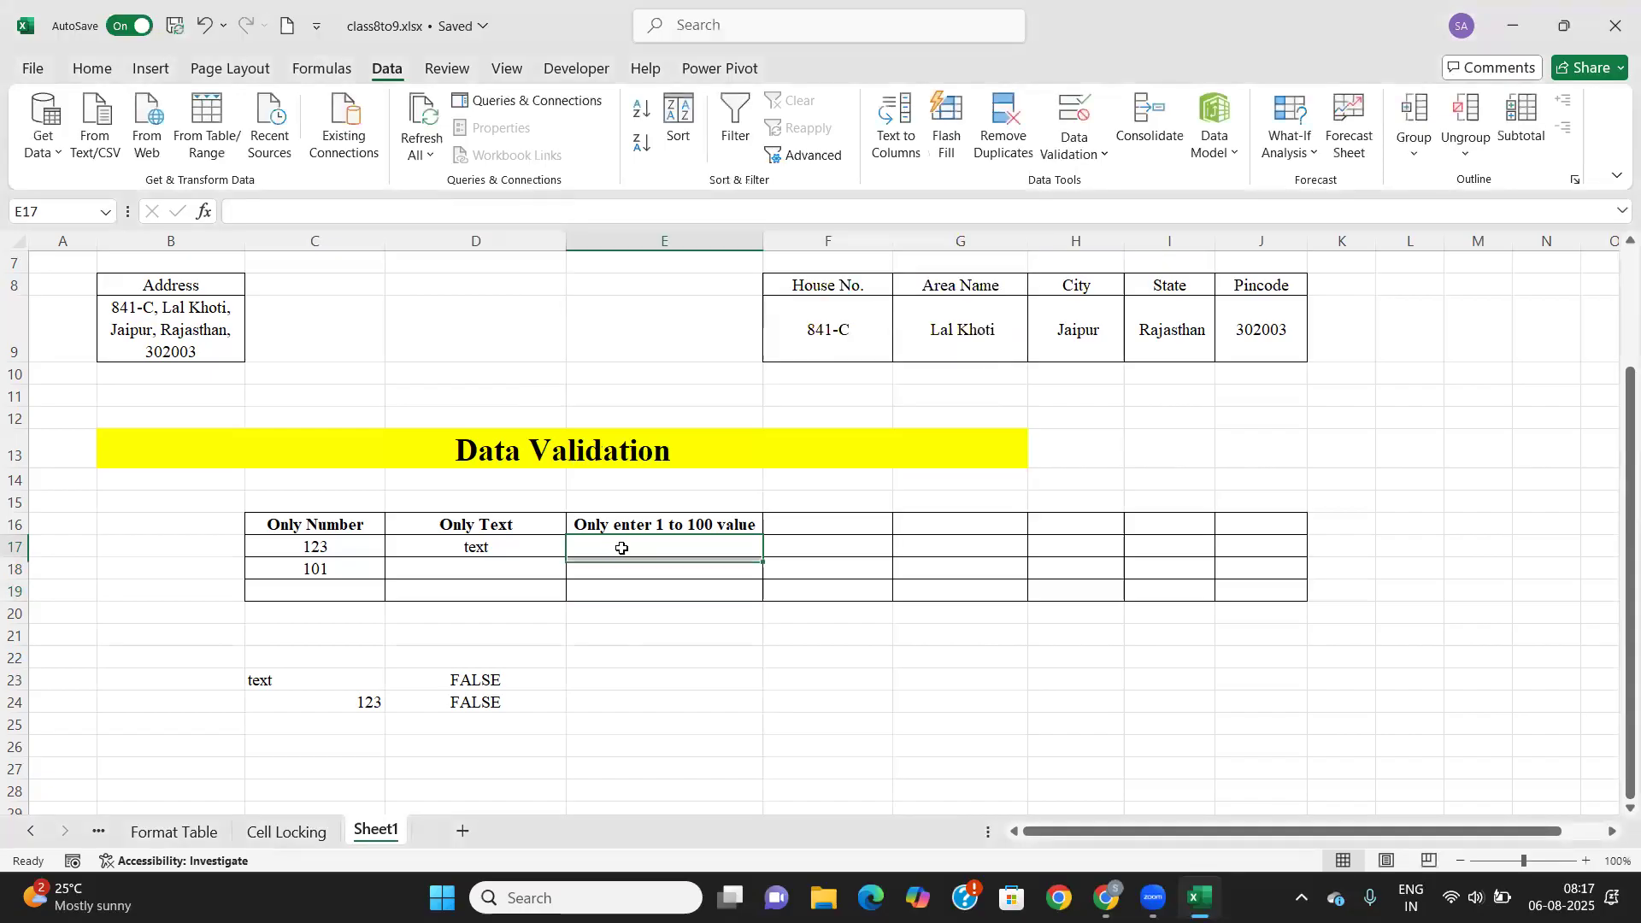
pyautogui.write('99')
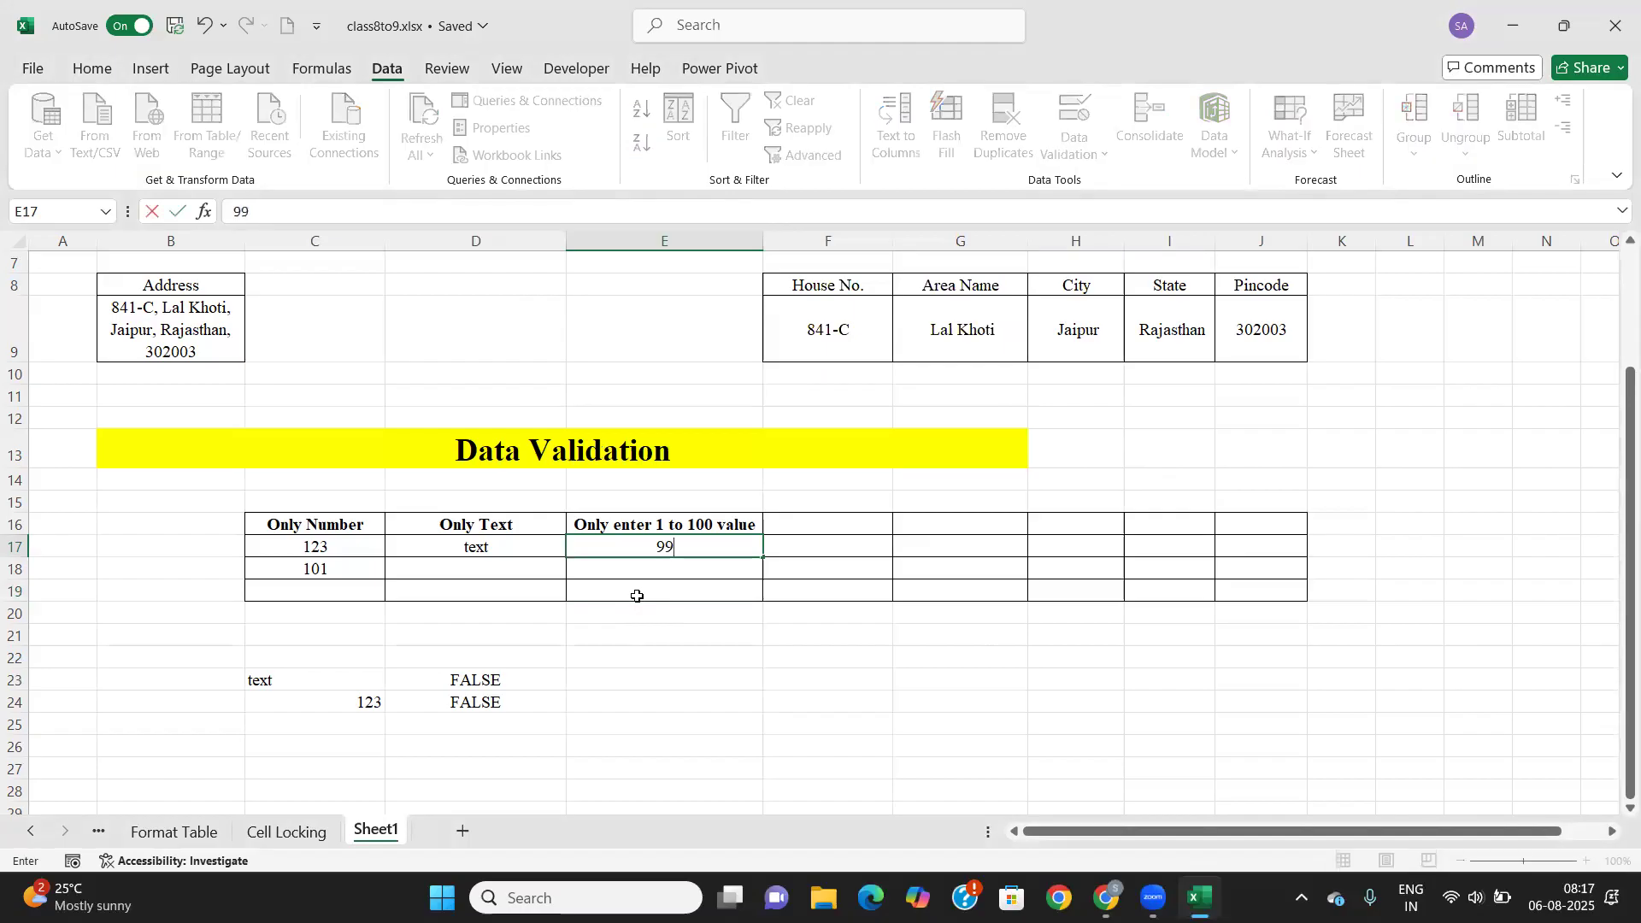
pyautogui.press('Return')
pyautogui.write('101')
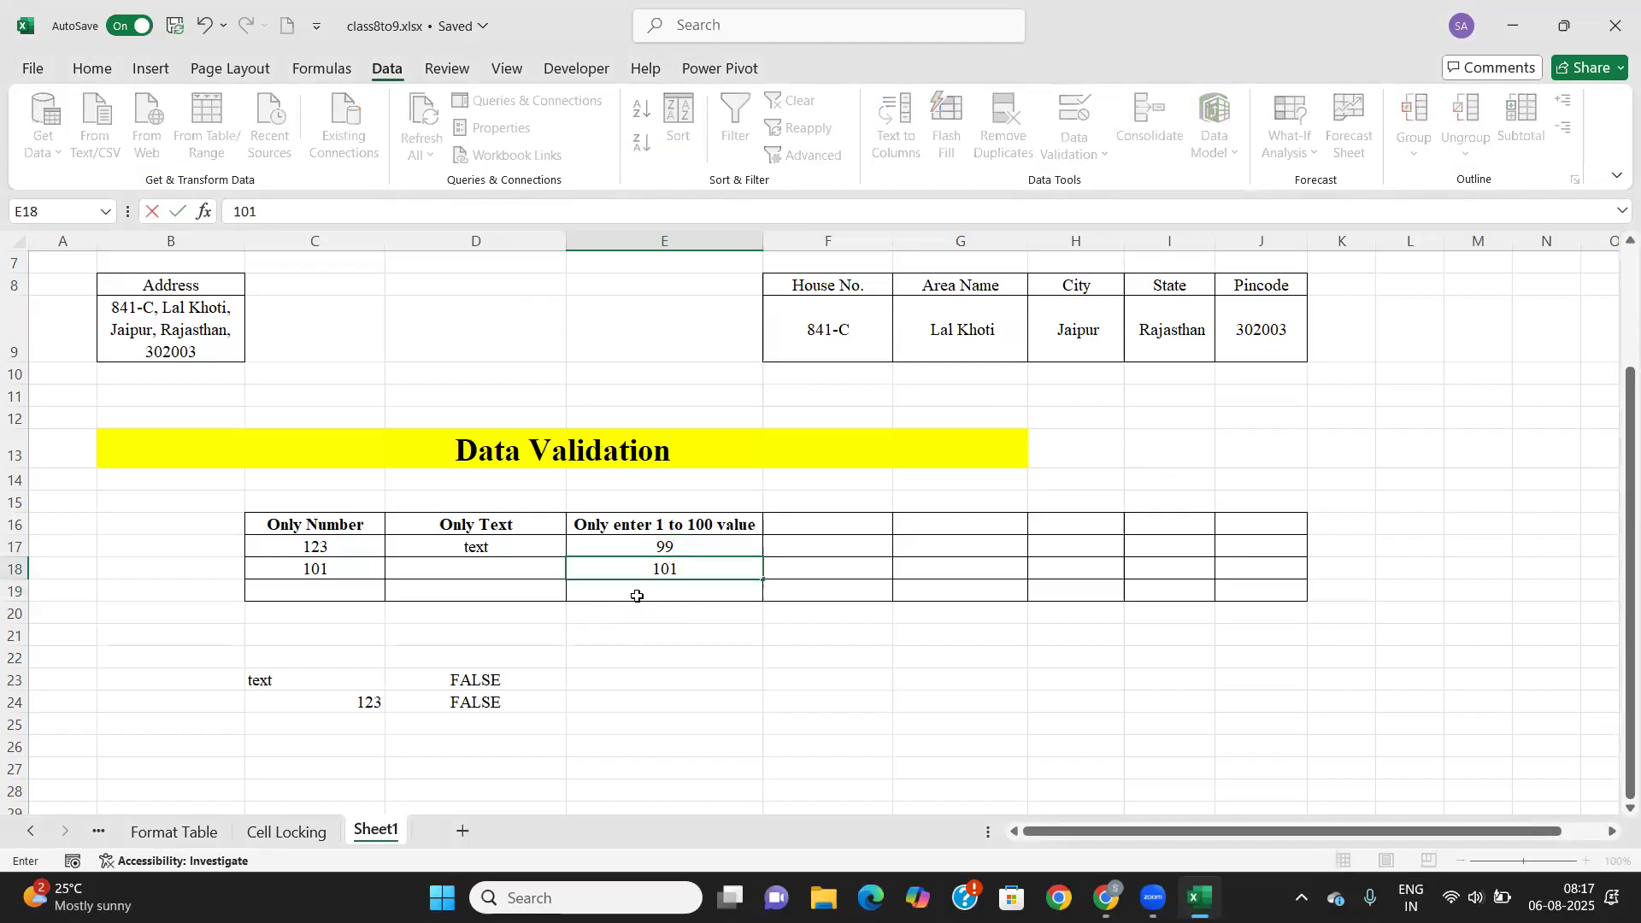
pyautogui.press('Return')
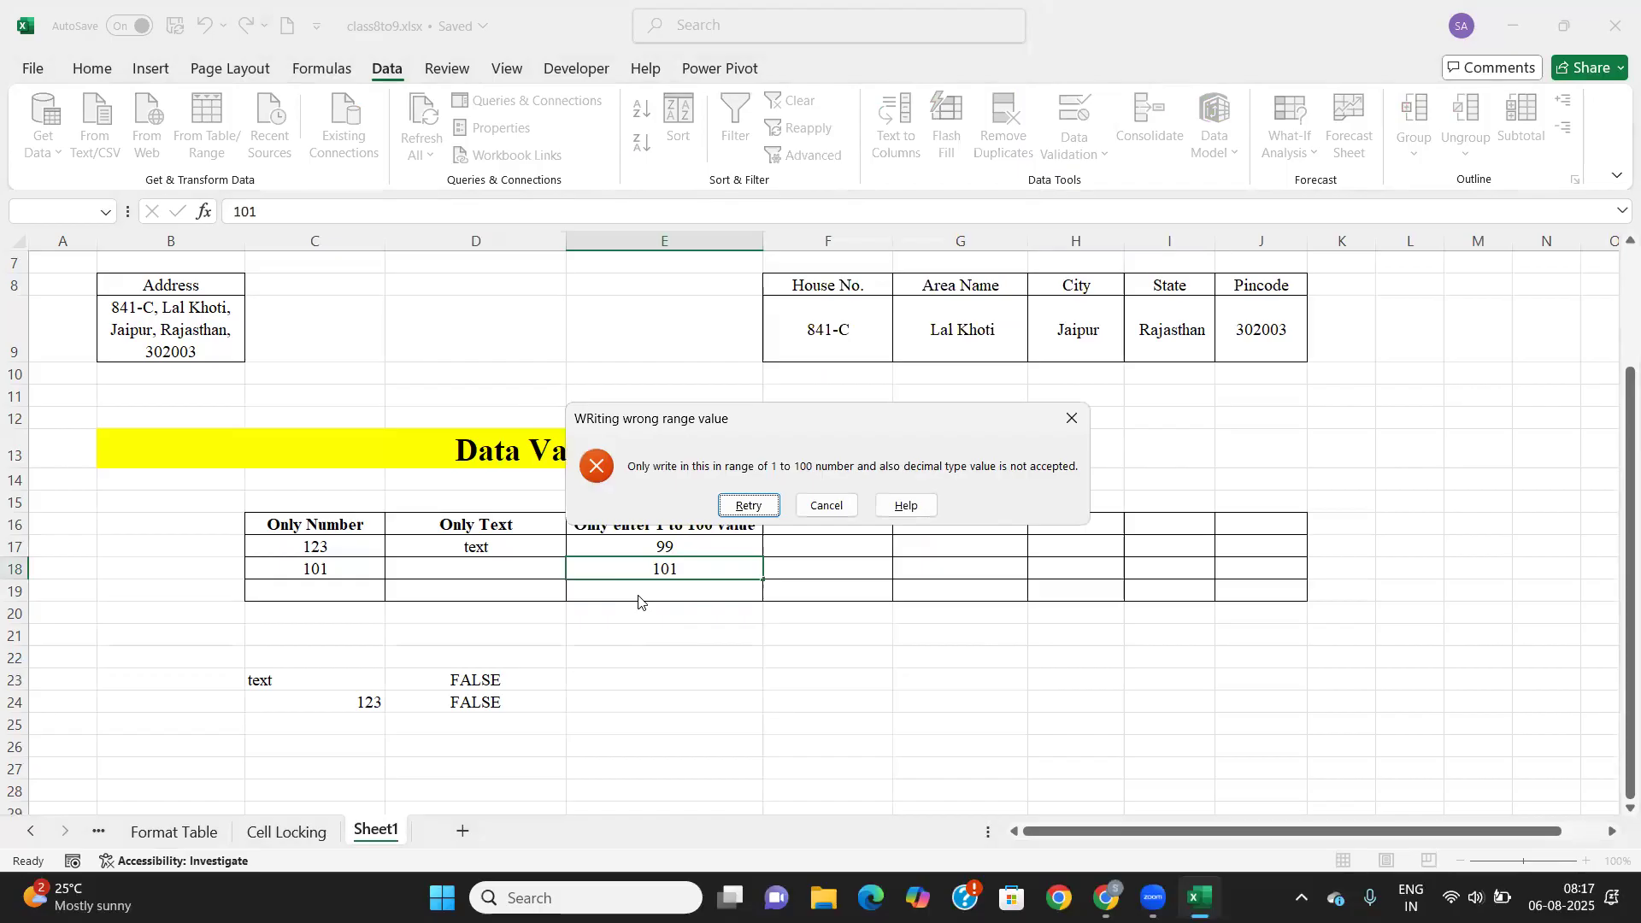
pyautogui.click(741, 507)
pyautogui.write('10.5')
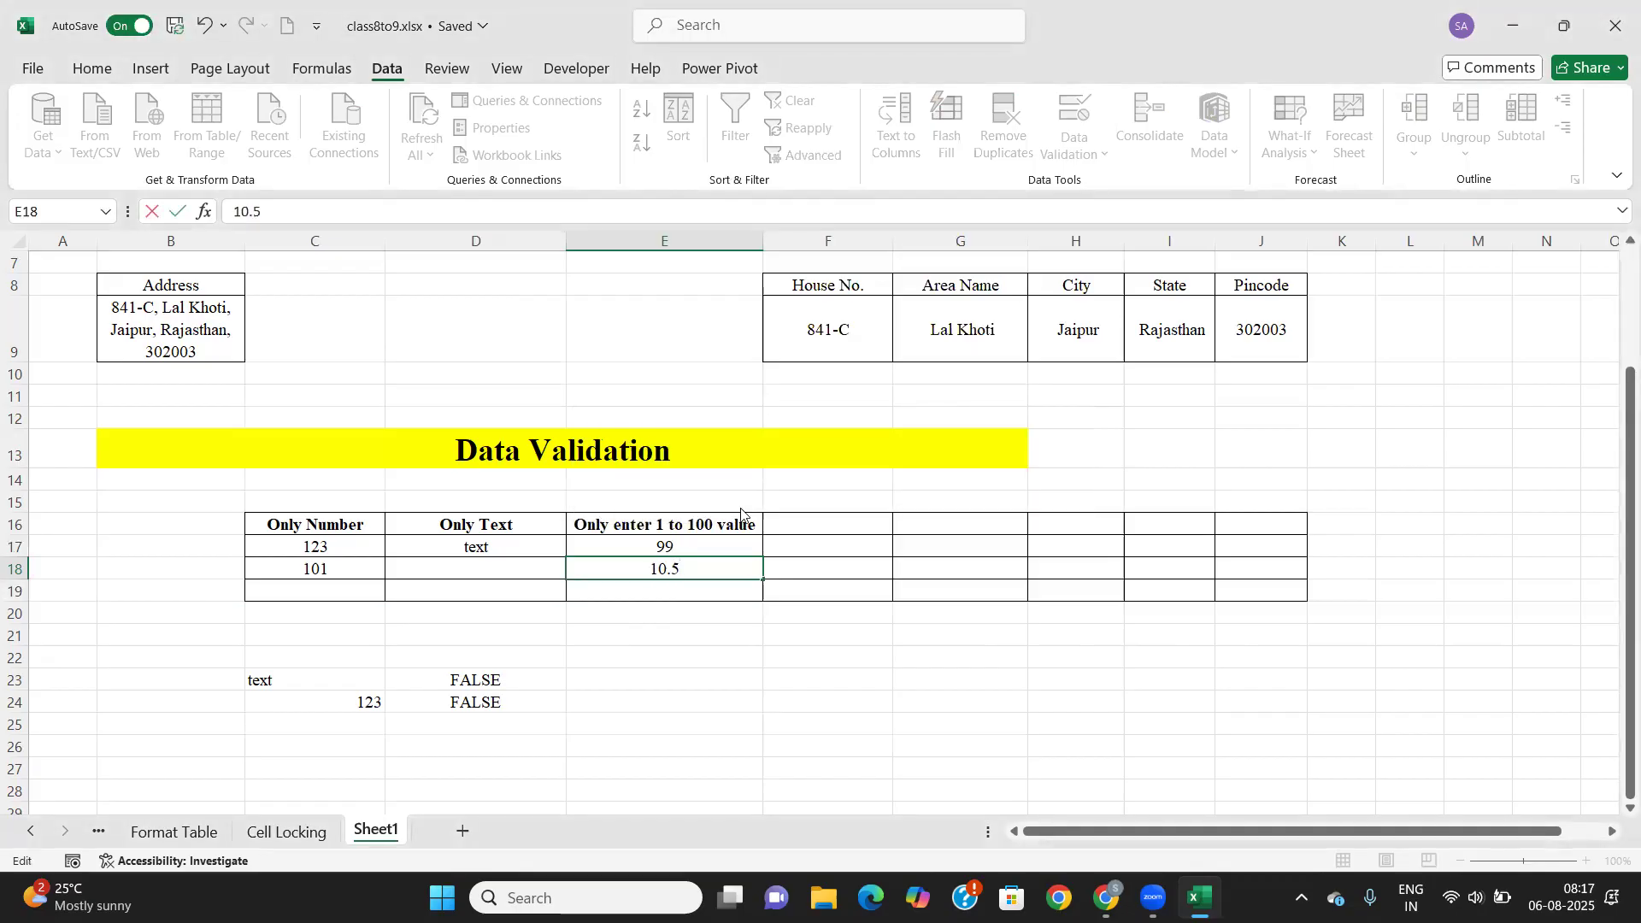
pyautogui.press('Return')
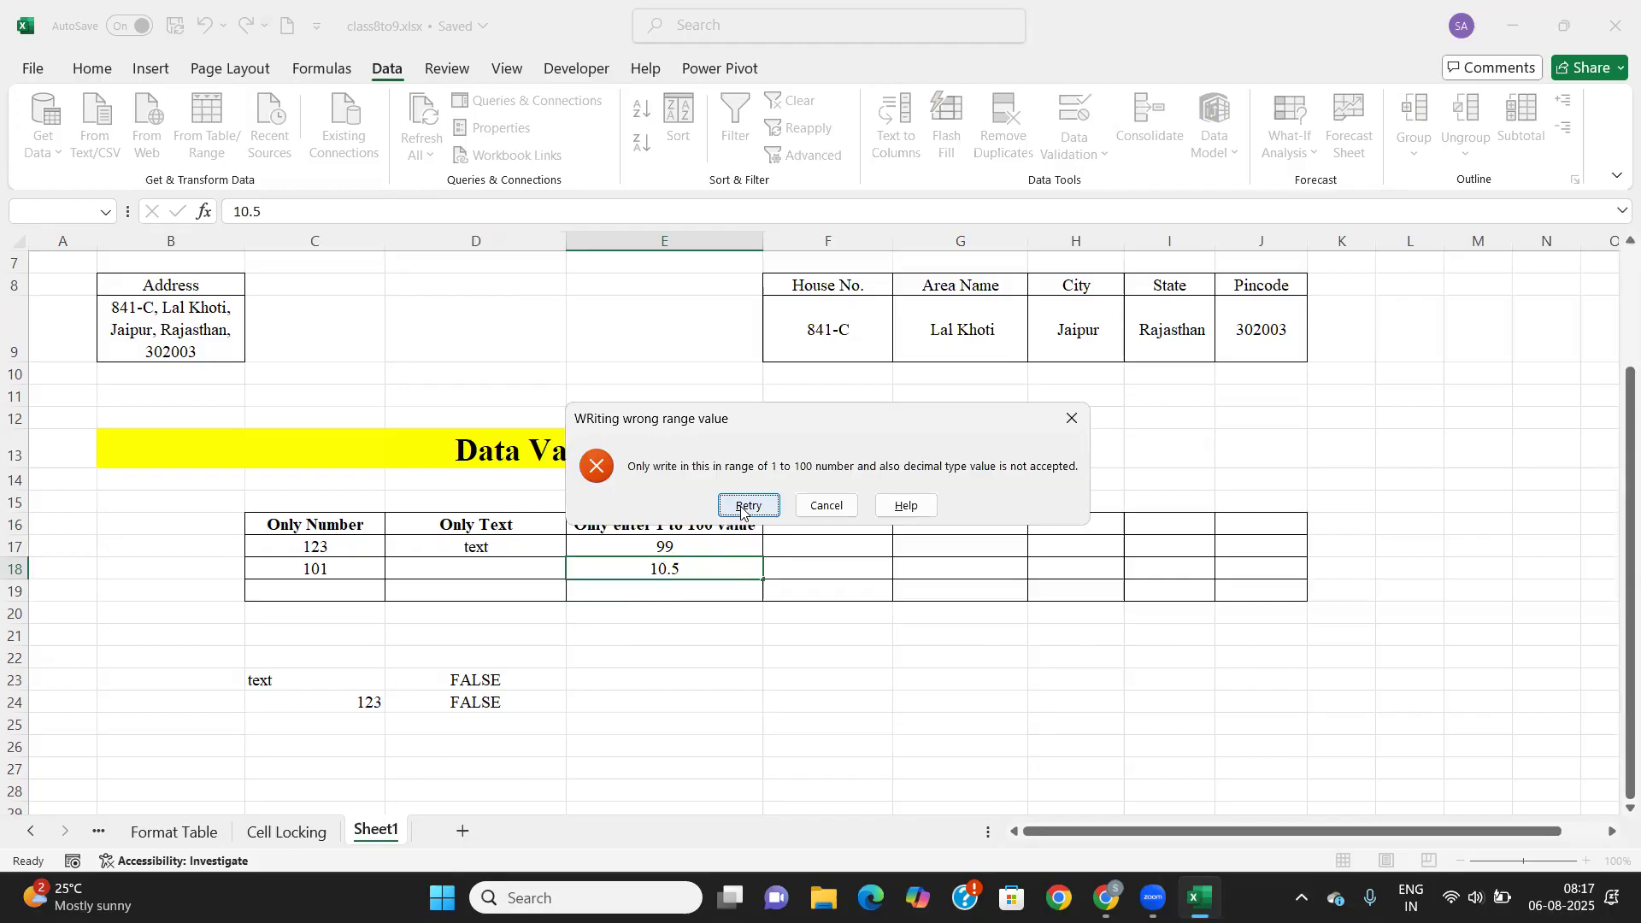
pyautogui.click(826, 506)
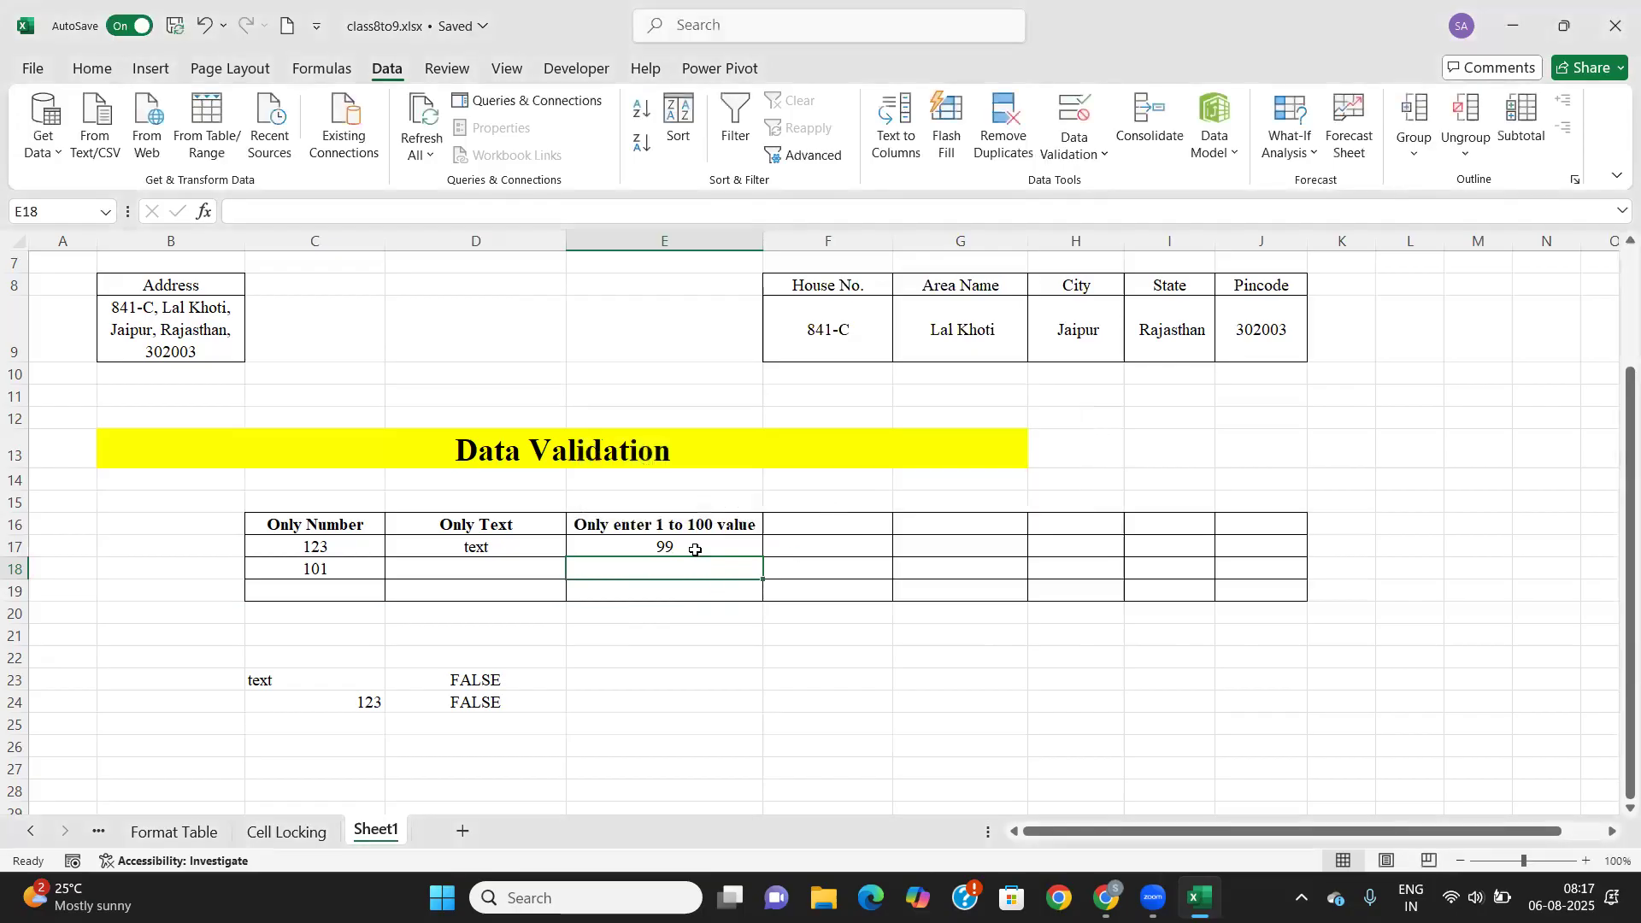
pyautogui.moveTo(695, 550); pyautogui.dragTo(697, 586)
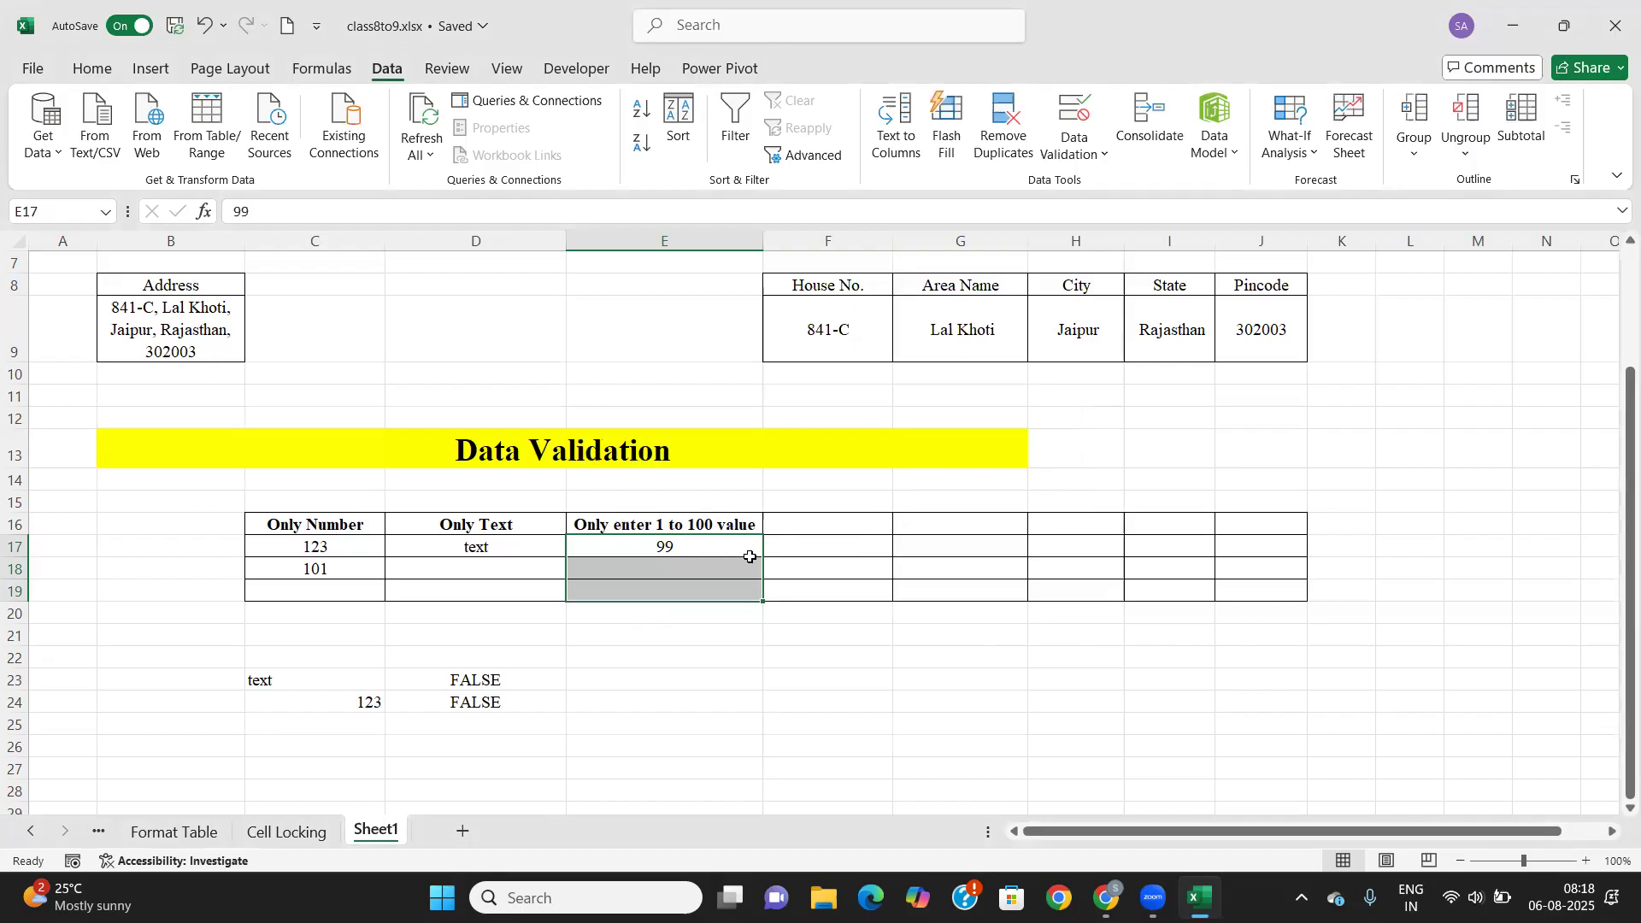
# Enter the column heading "write below 10" in cell F16.
pyautogui.click(792, 527)
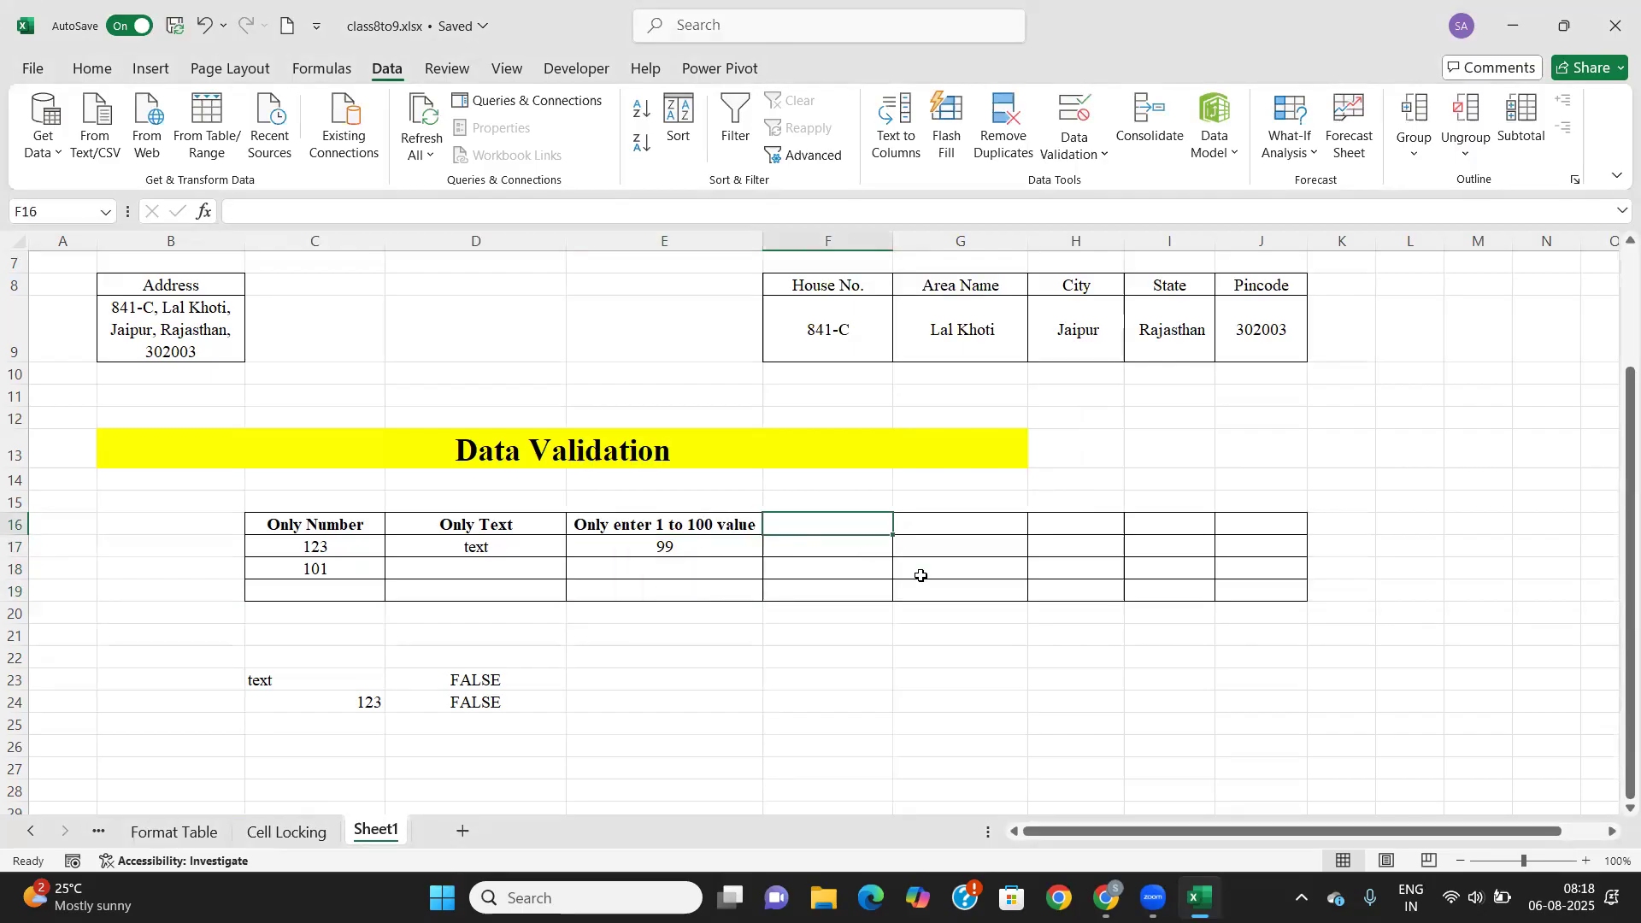
pyautogui.write('wri')
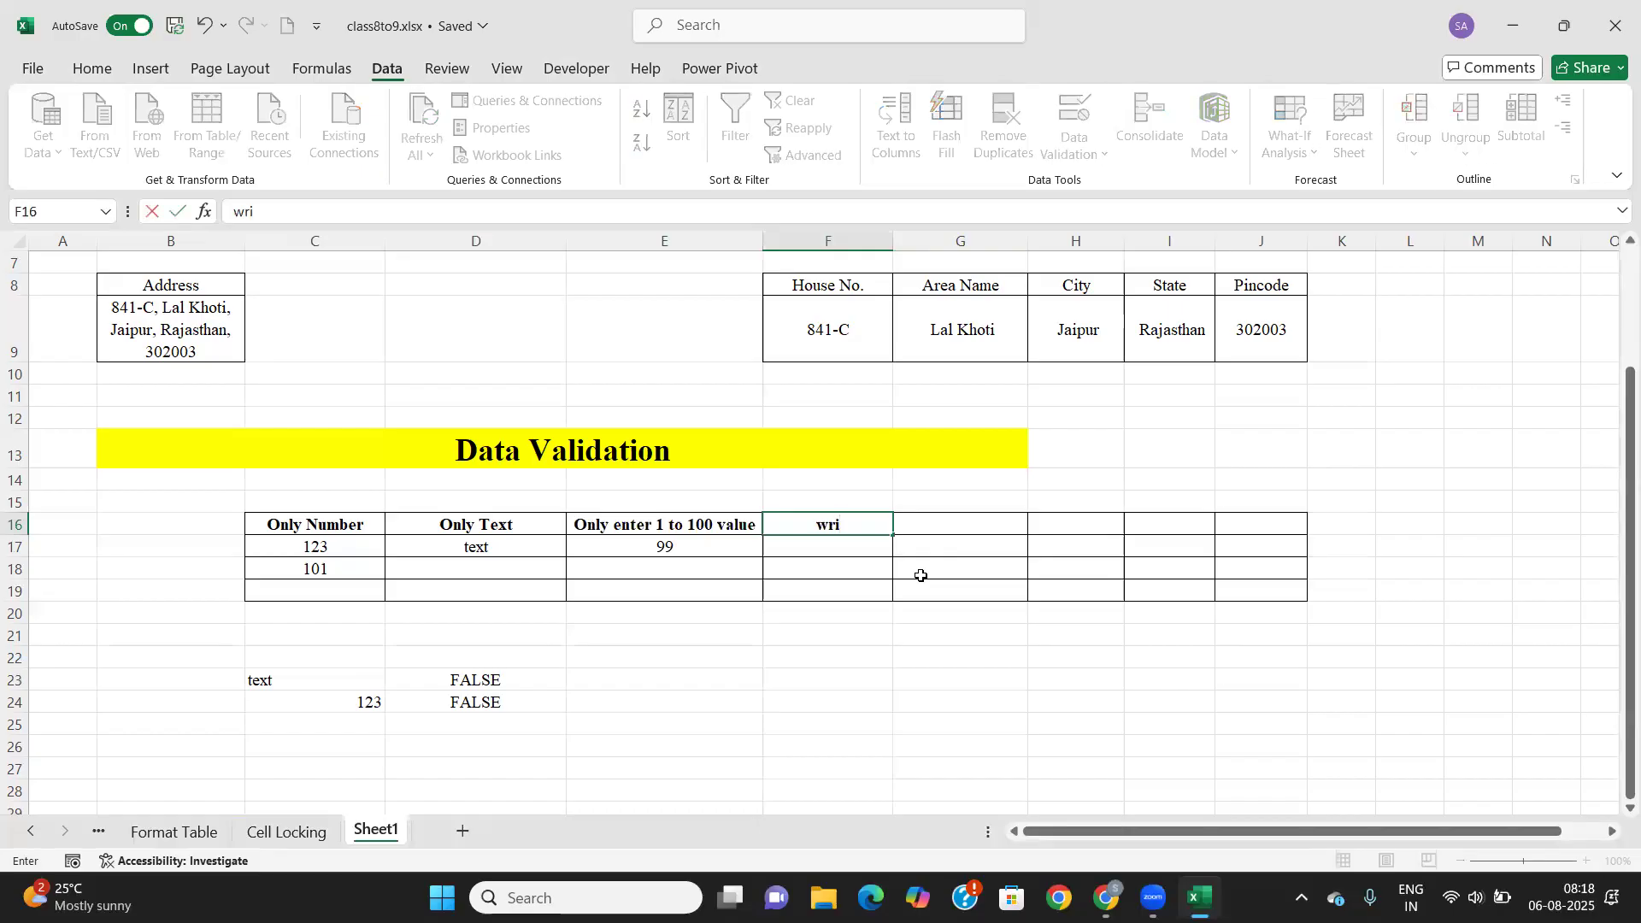
pyautogui.write('te below 10')
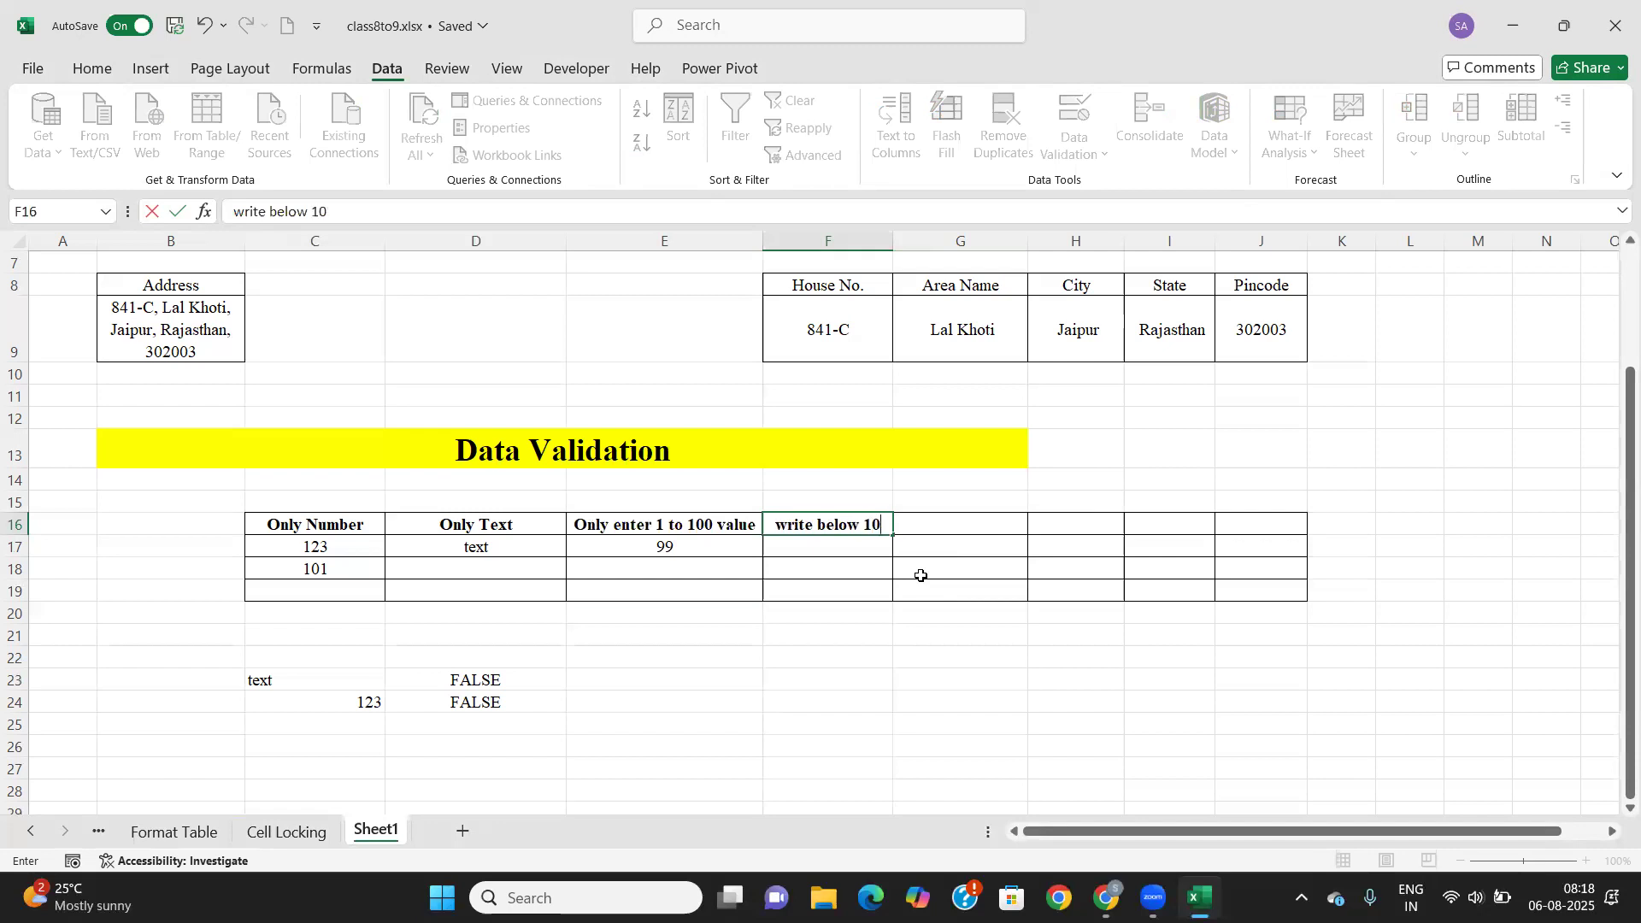
# Set the Data Validation criteria for F17:F19 to decimal values less than or equal to 10.
pyautogui.moveTo(806, 542); pyautogui.dragTo(814, 587)
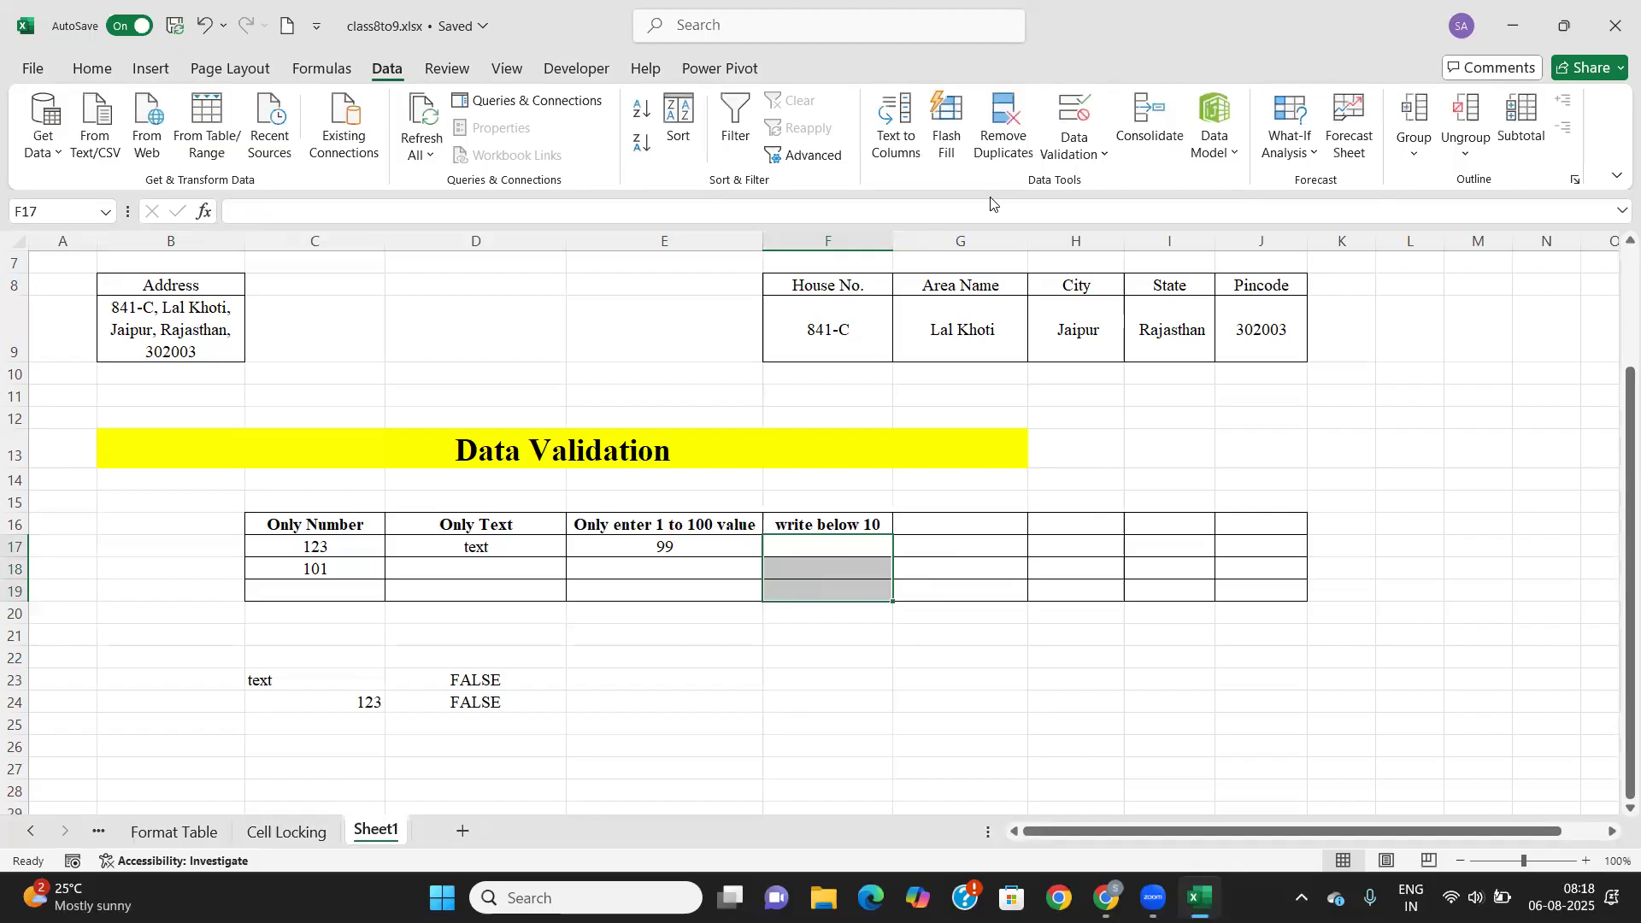
pyautogui.click(1097, 154)
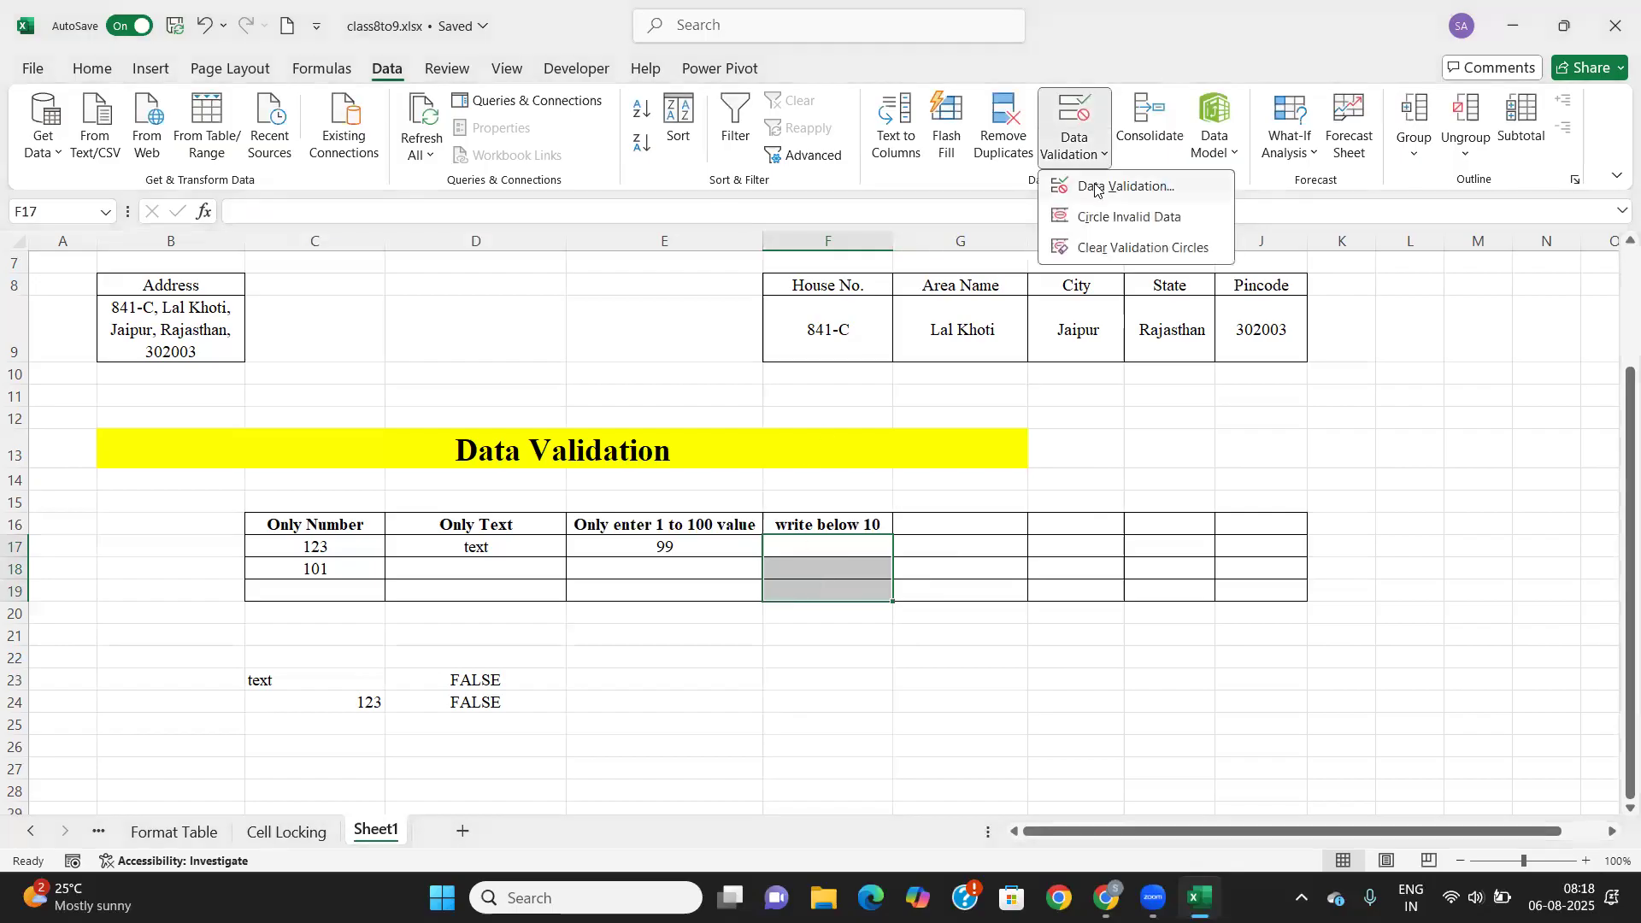
pyautogui.click(1103, 182)
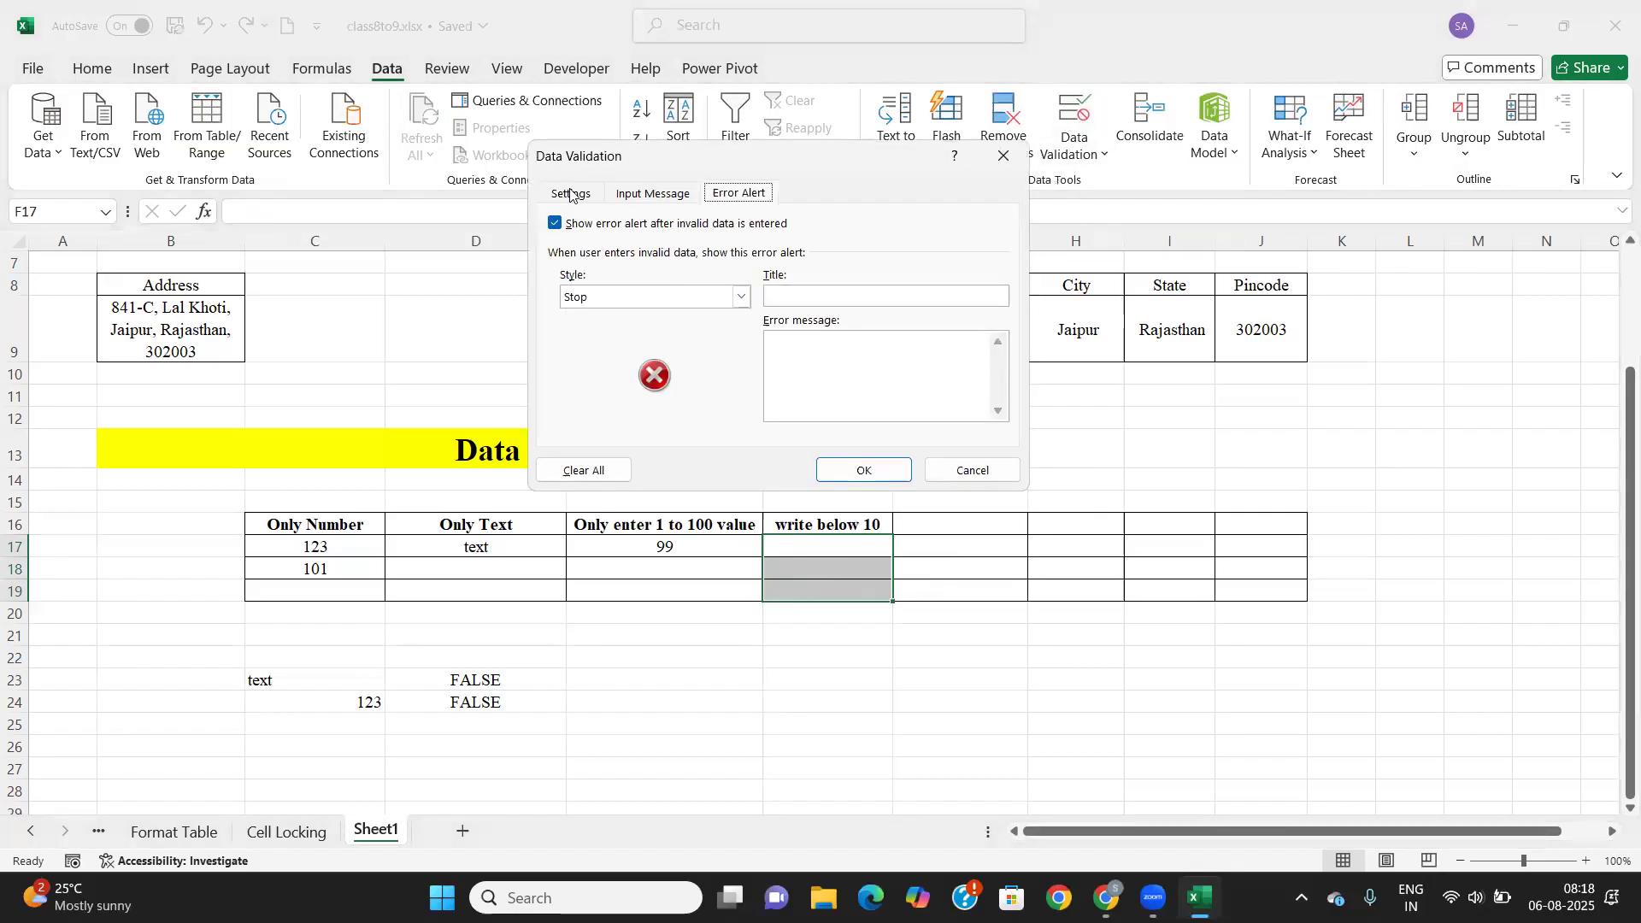
pyautogui.click(570, 194)
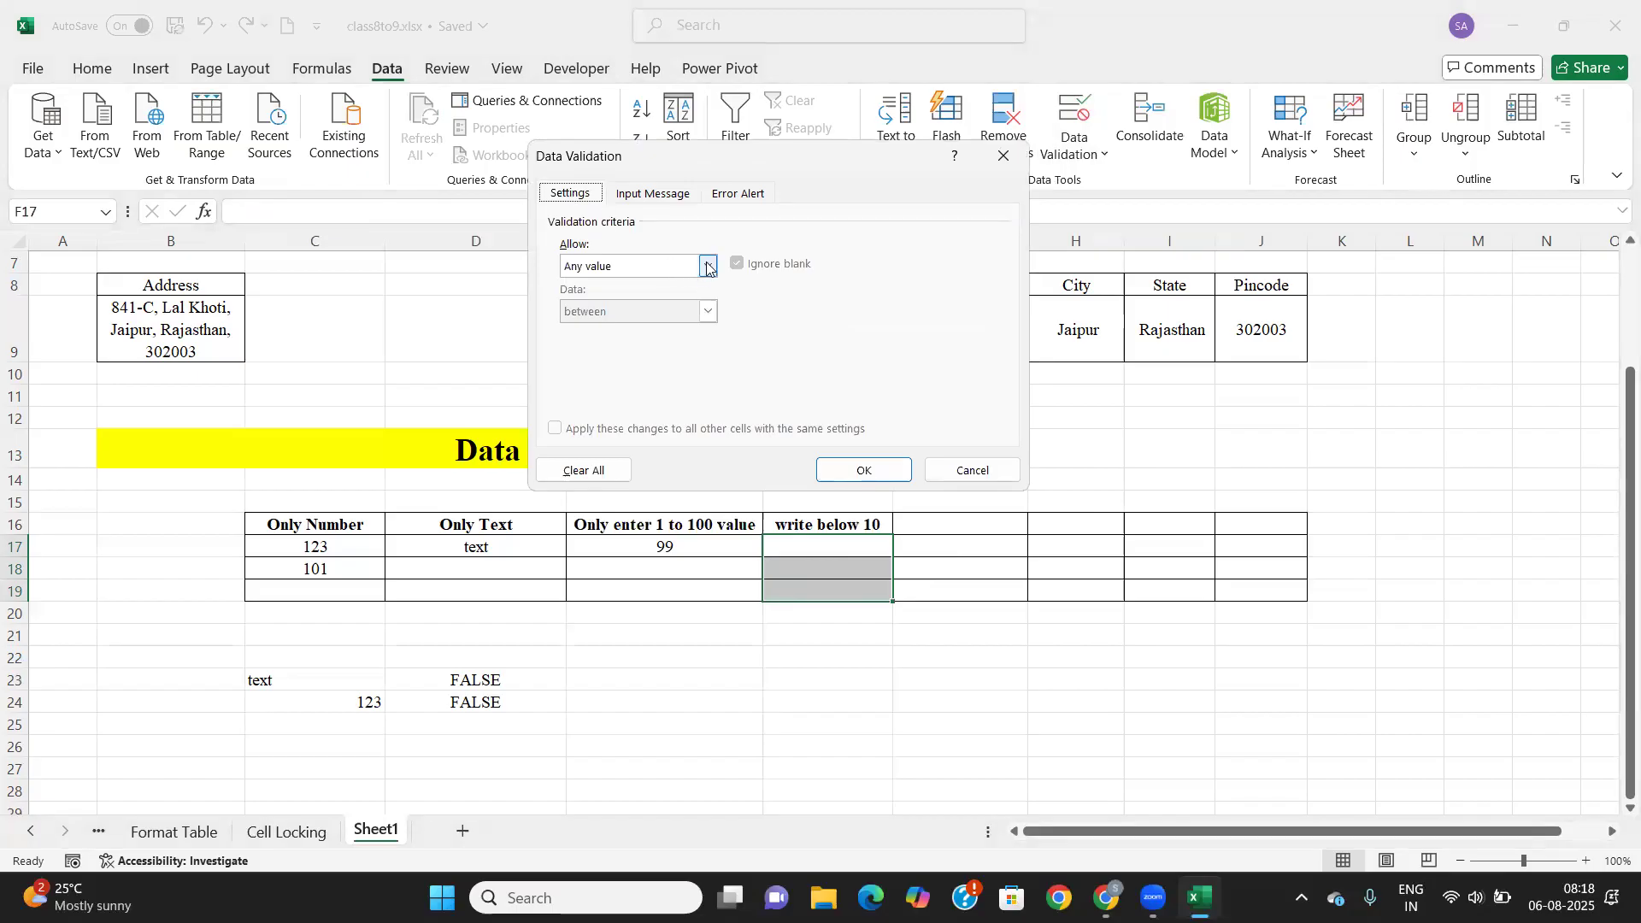
pyautogui.click(706, 268)
pyautogui.click(588, 310)
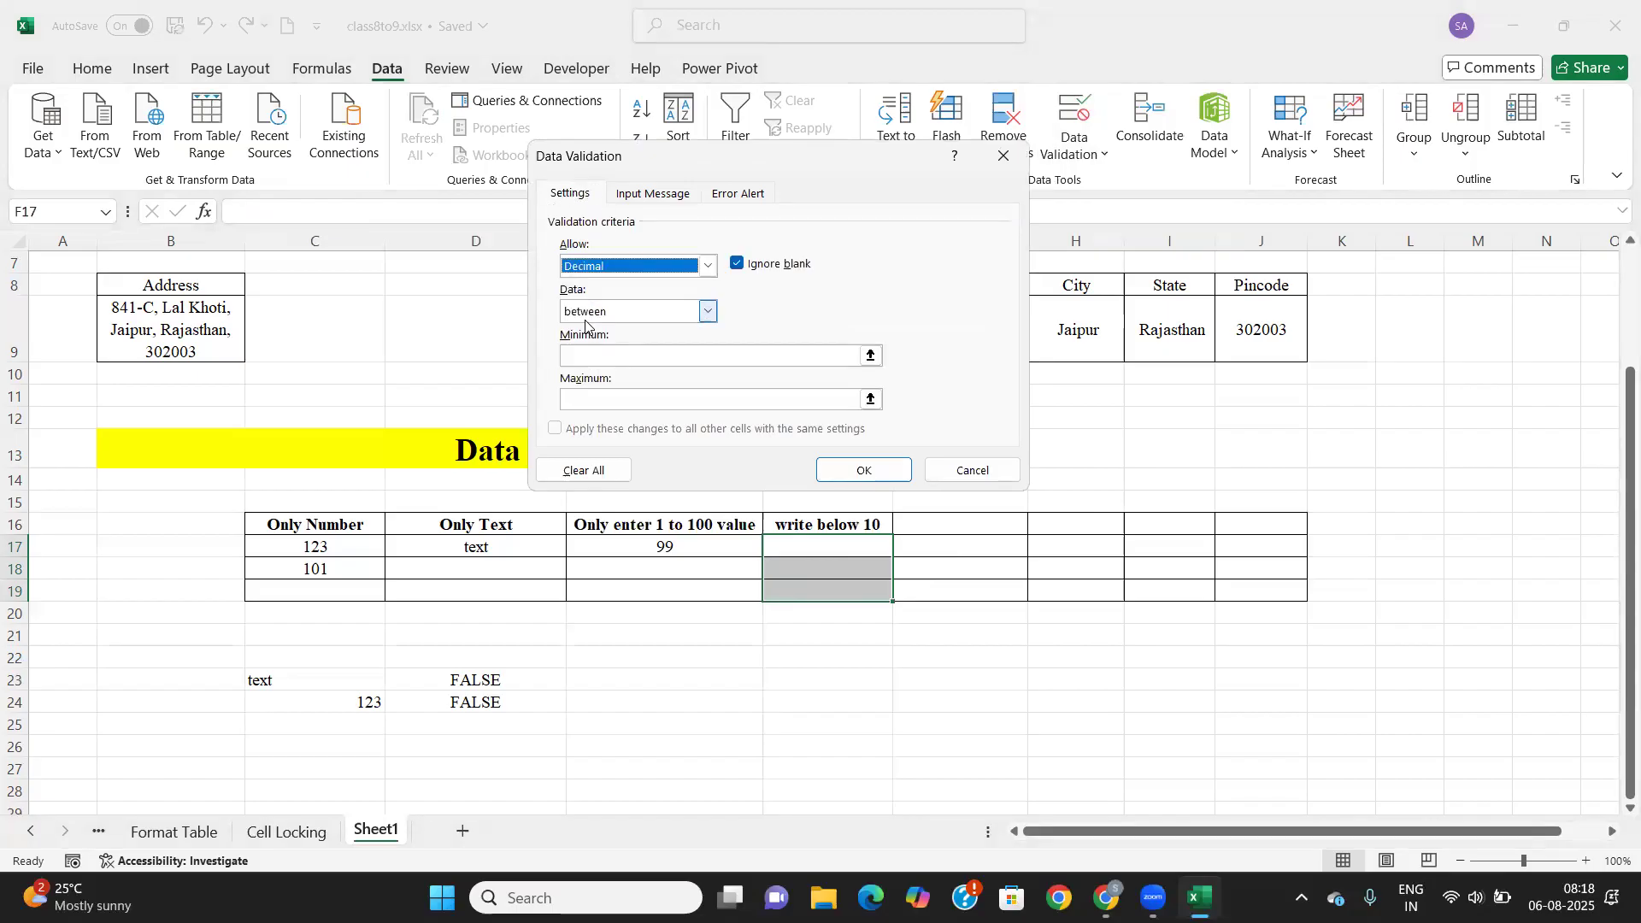
pyautogui.click(679, 318)
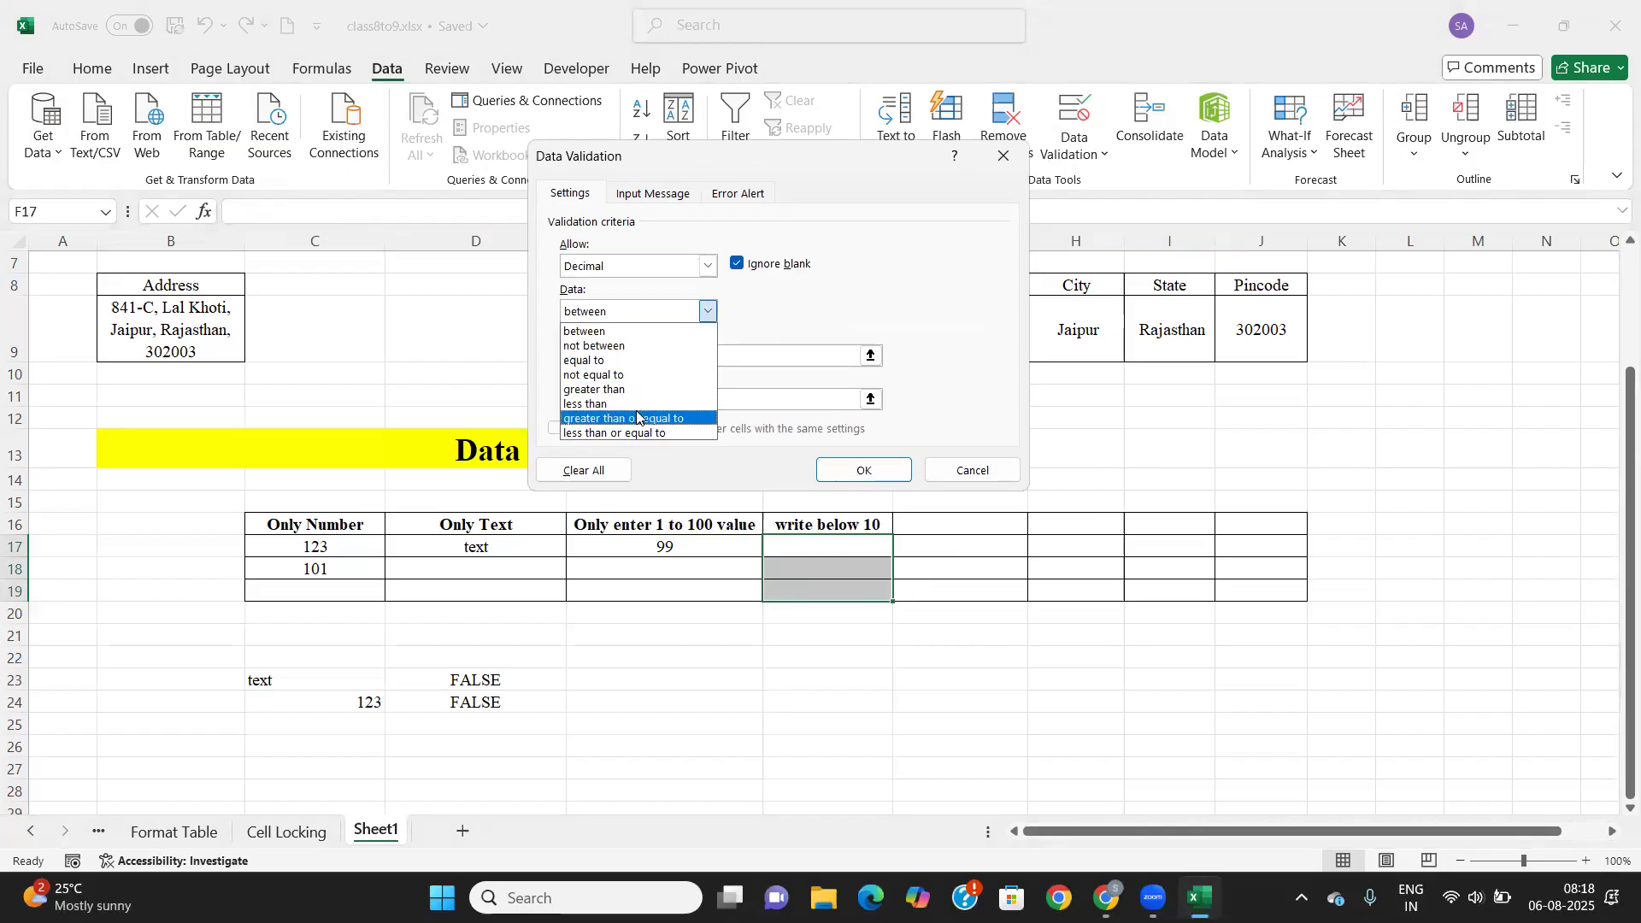
pyautogui.click(624, 433)
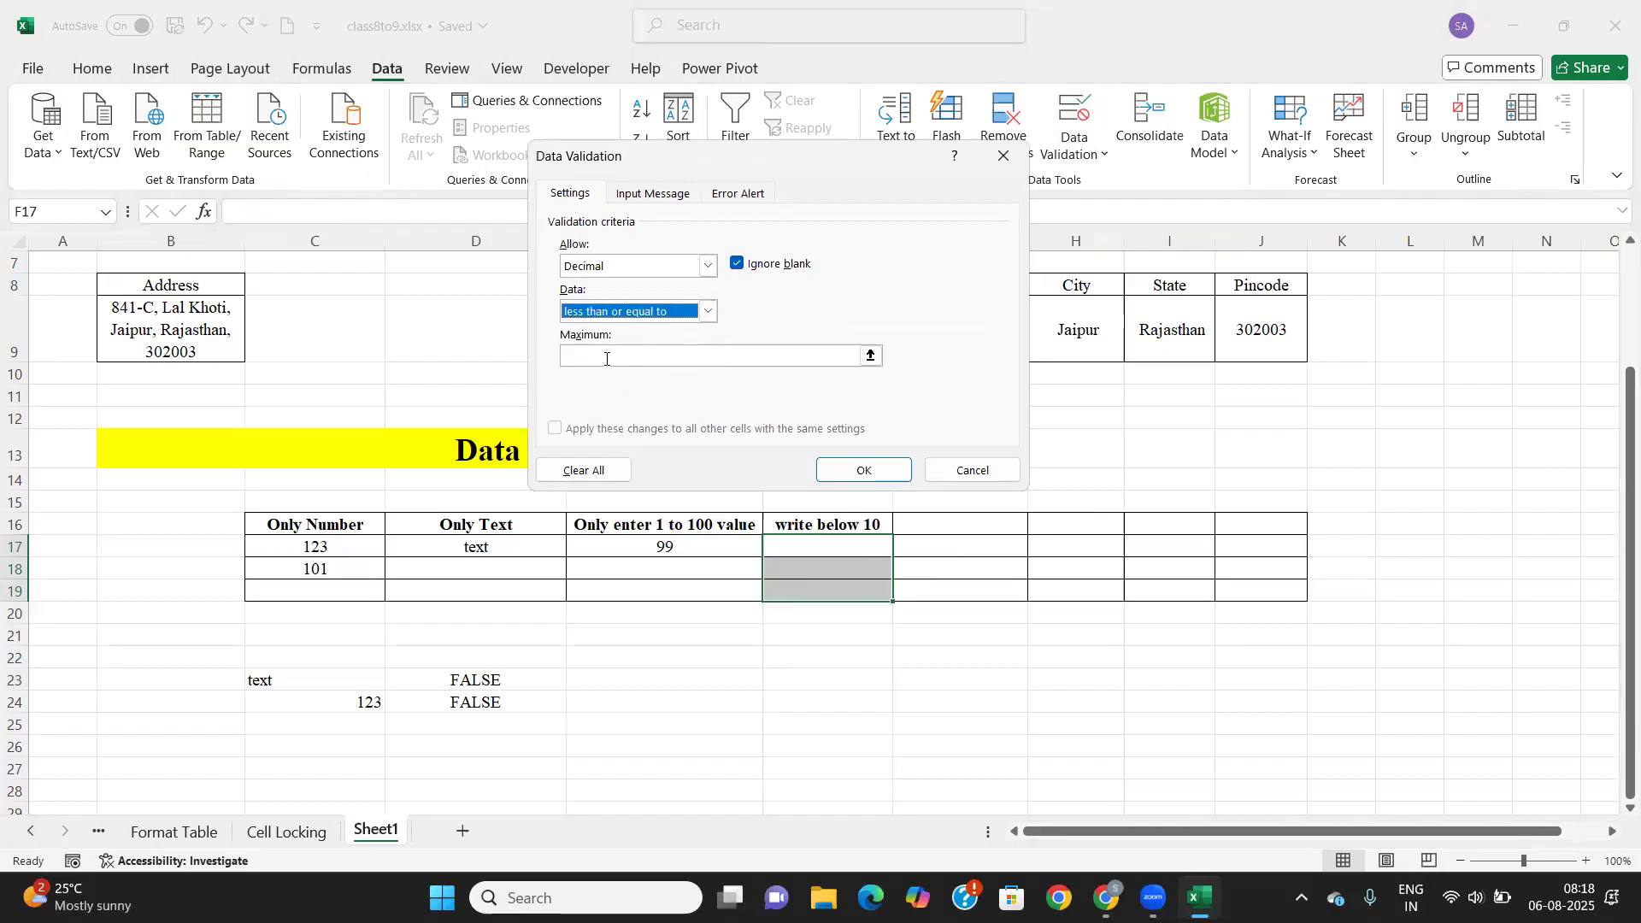
pyautogui.click(606, 359)
pyautogui.write('10')
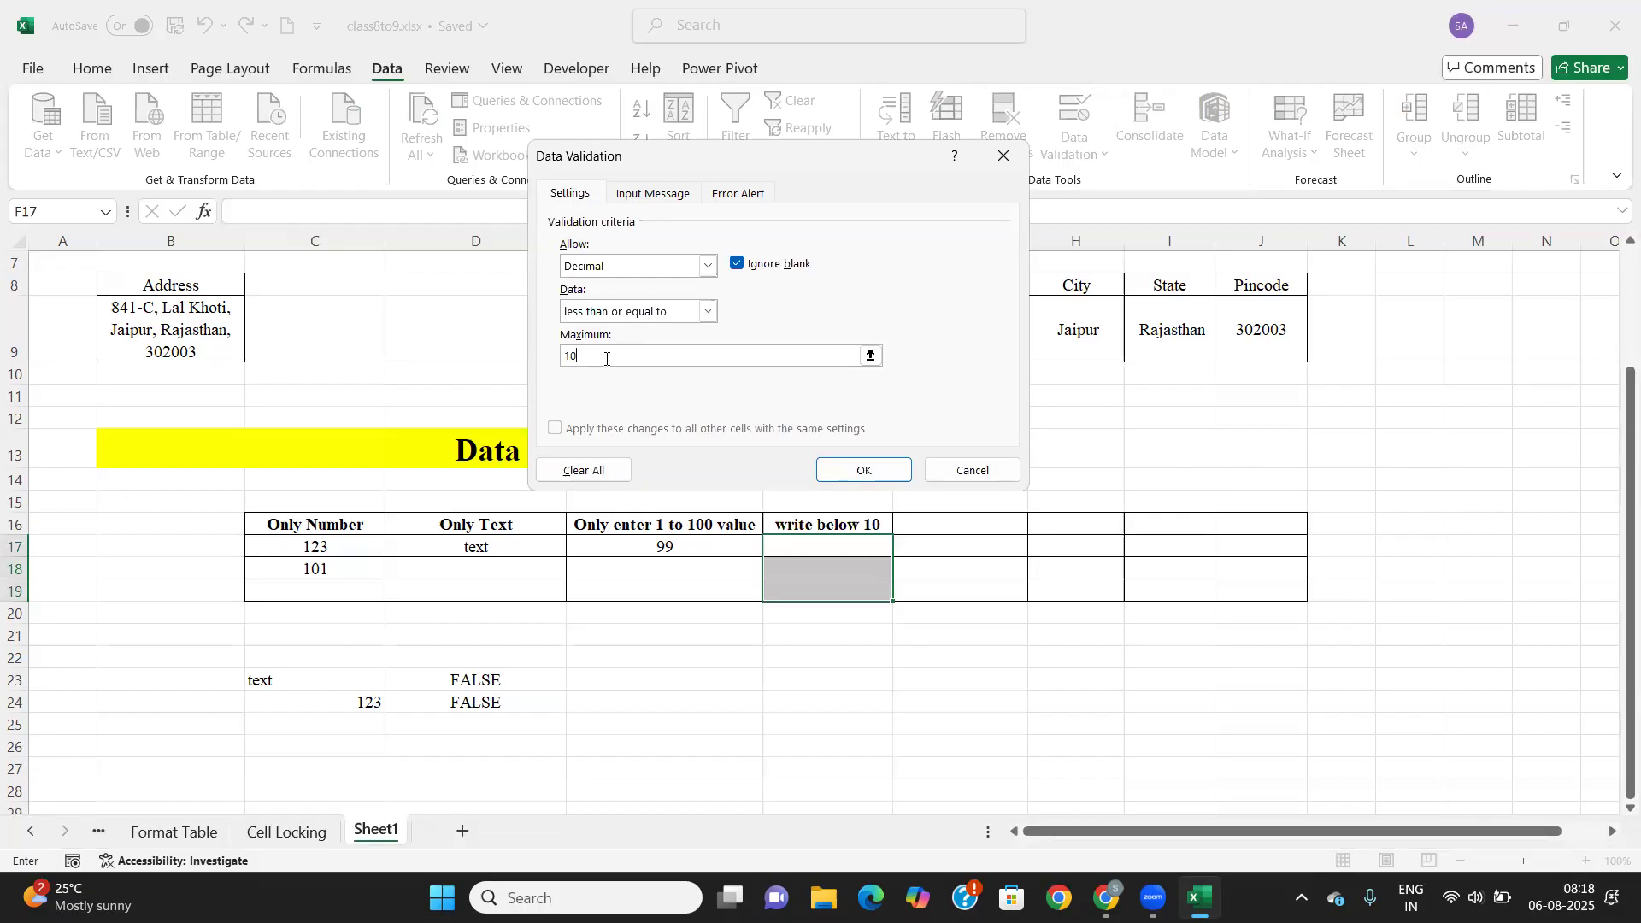
# Give F17:F19 a Warning-style error alert titled "Warning message" with the text "Write the value below 10" and apply the rule.
pyautogui.click(717, 195)
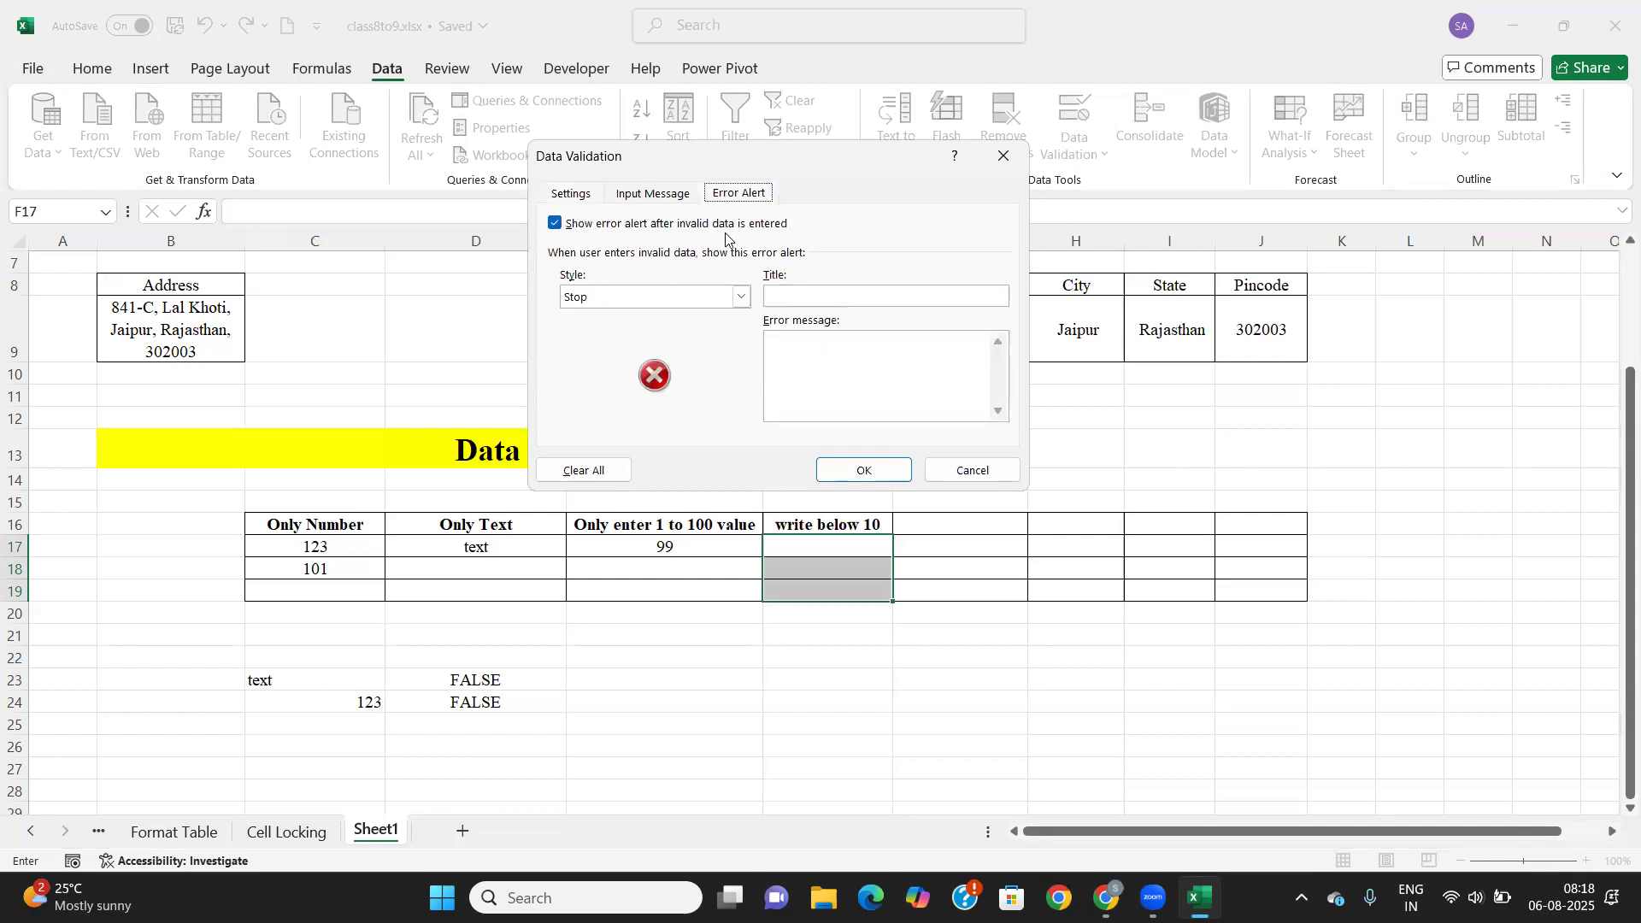
pyautogui.click(741, 299)
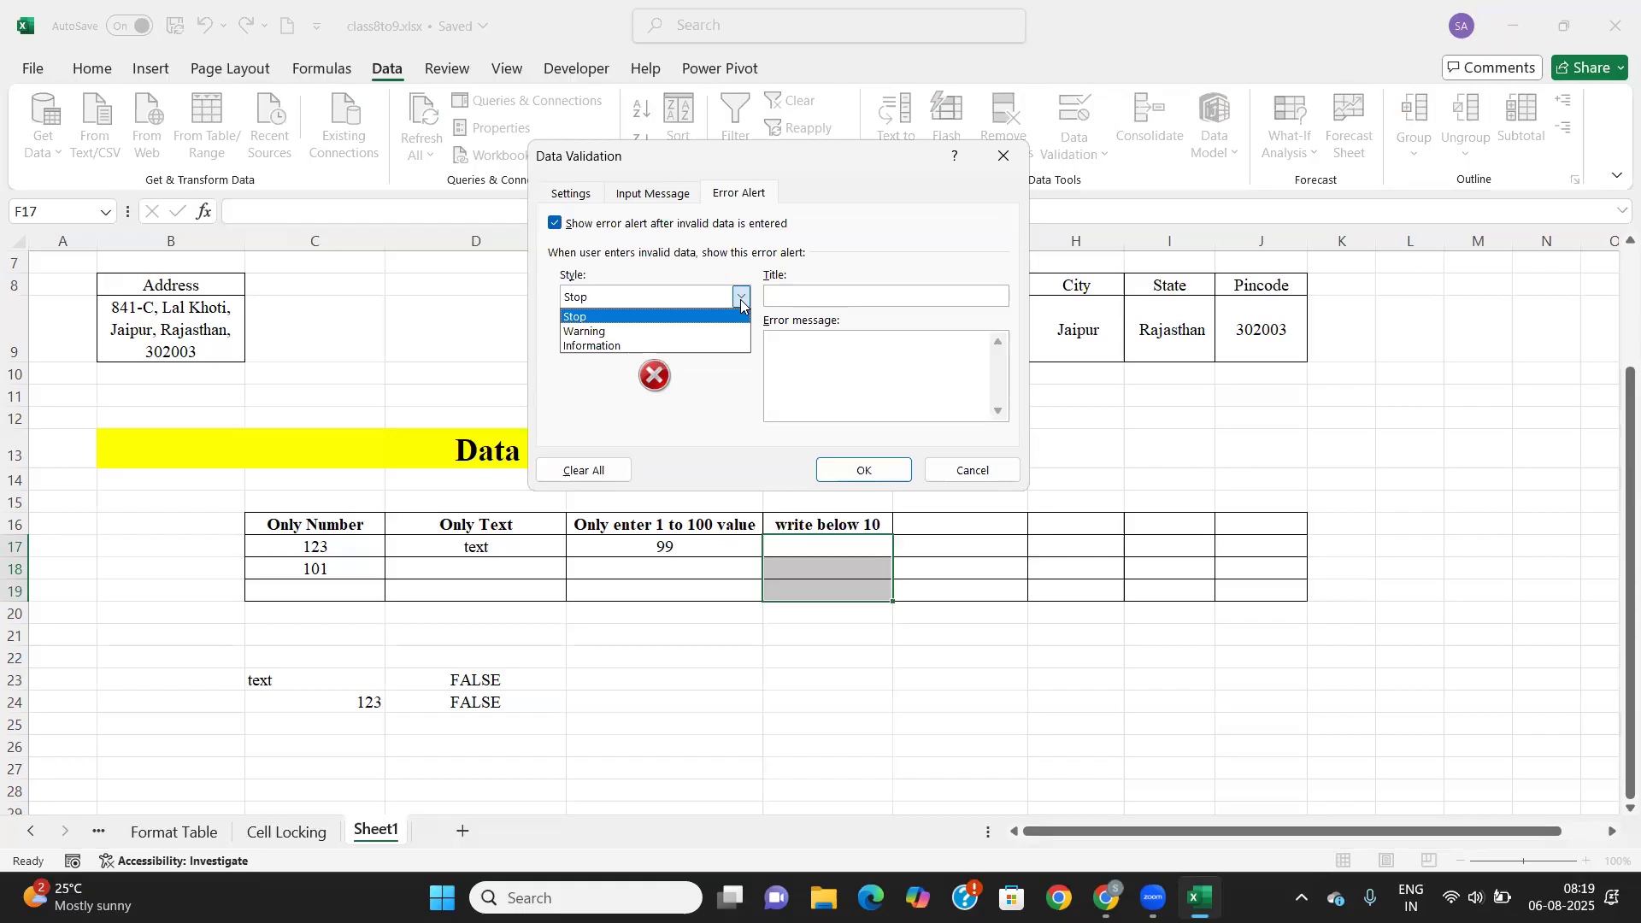
pyautogui.click(637, 332)
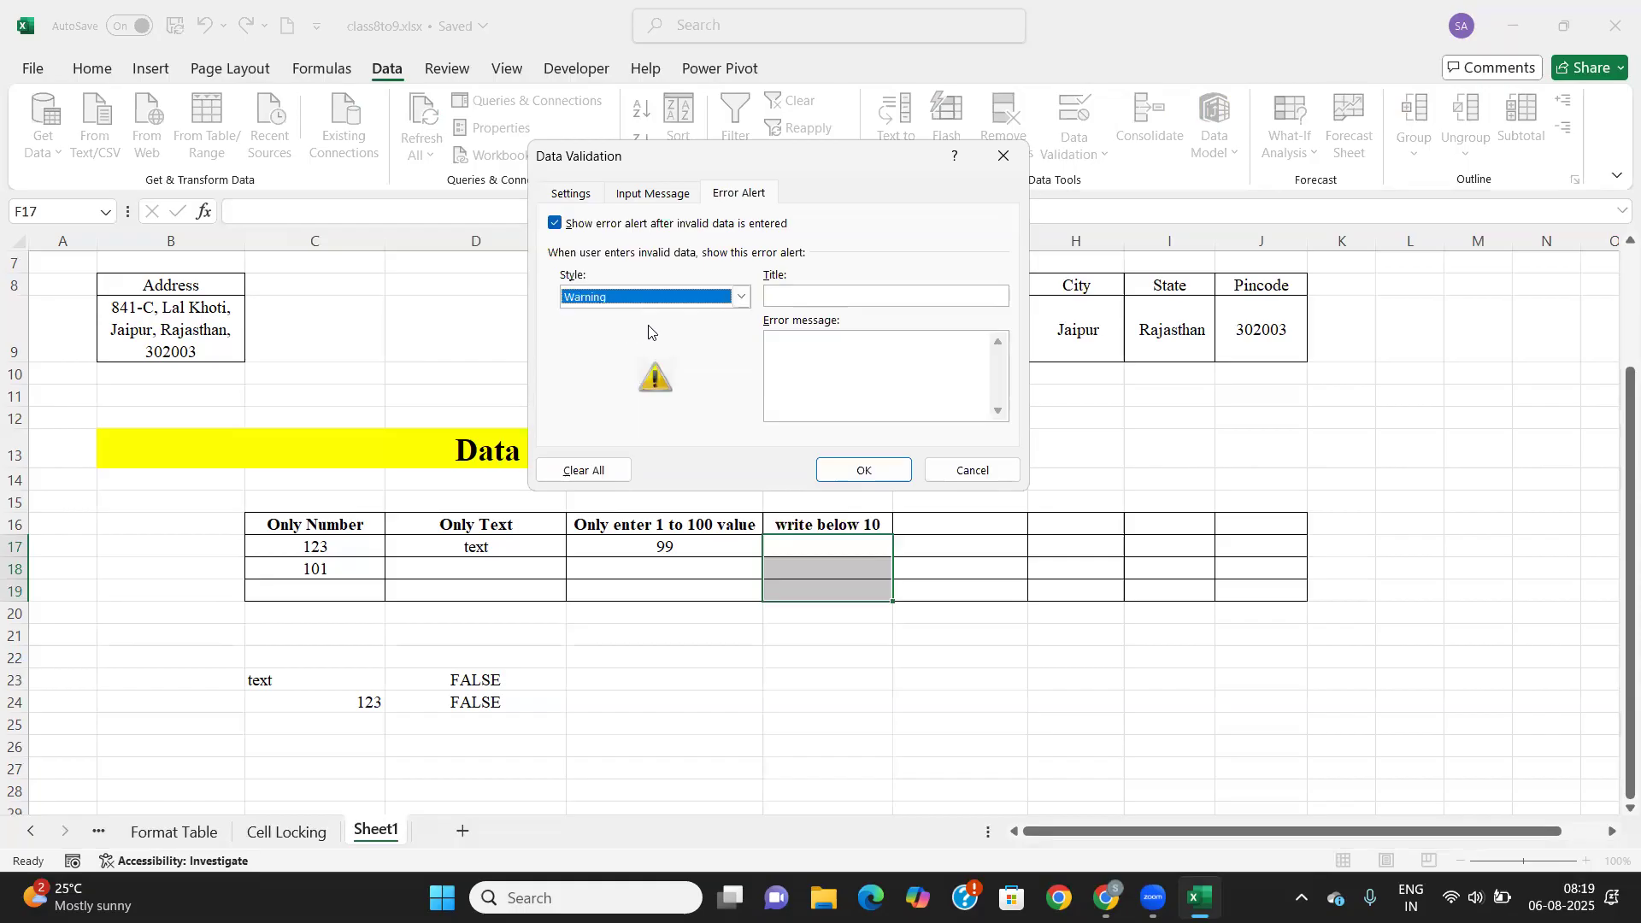
pyautogui.click(799, 300)
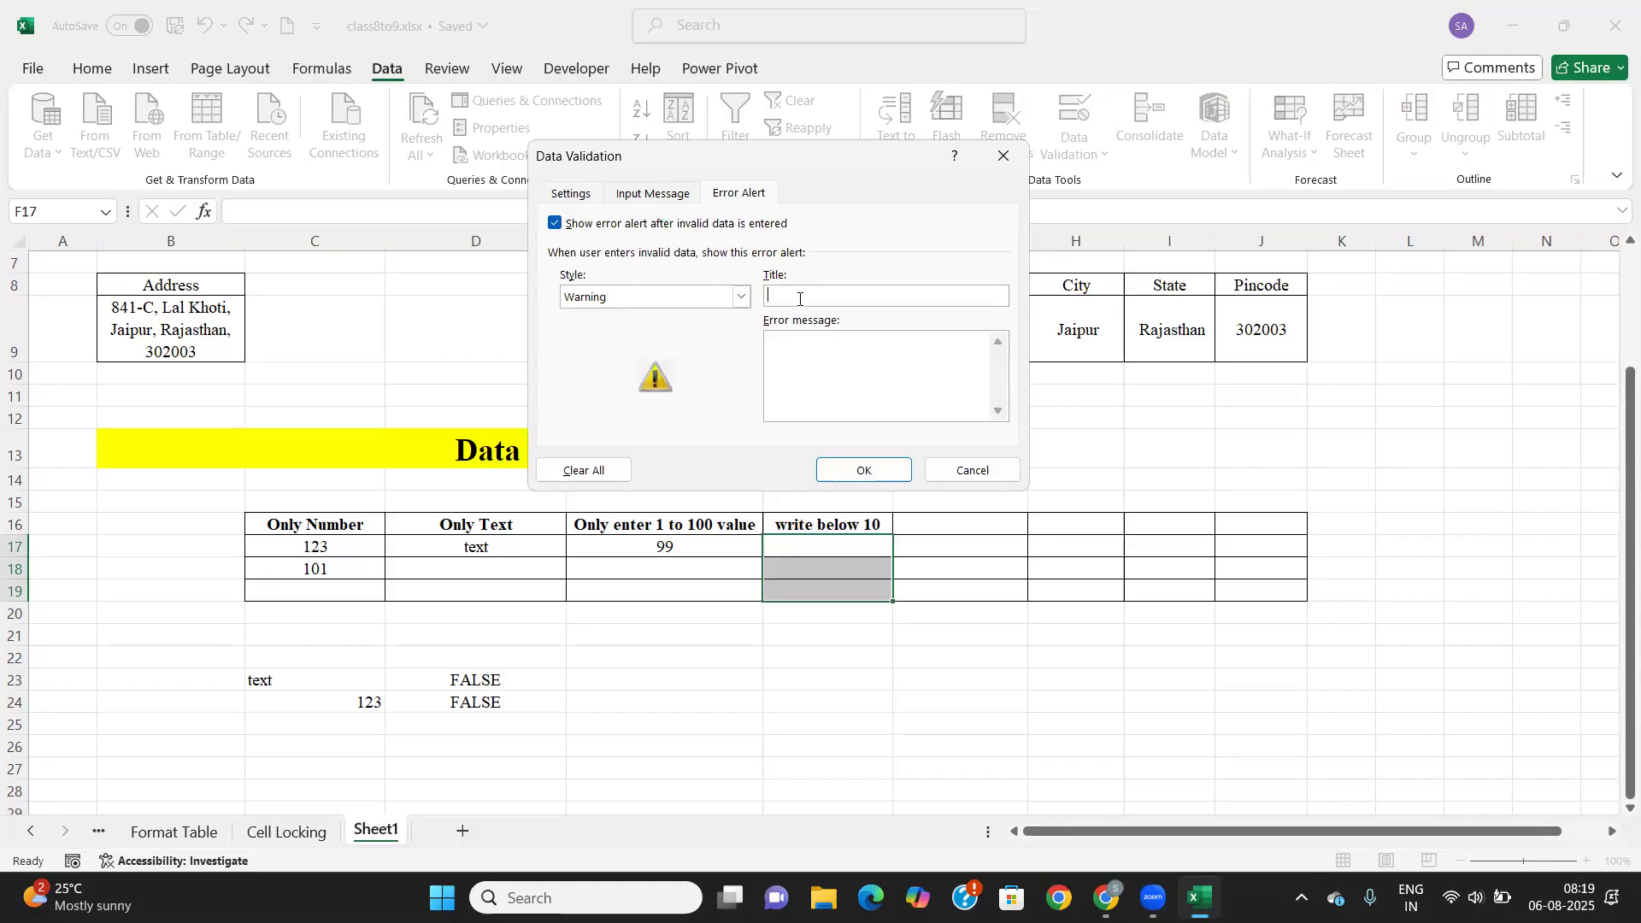
pyautogui.write('Warning message')
pyautogui.press('Tab')
pyautogui.write('Write the value below 10')
pyautogui.click(867, 469)
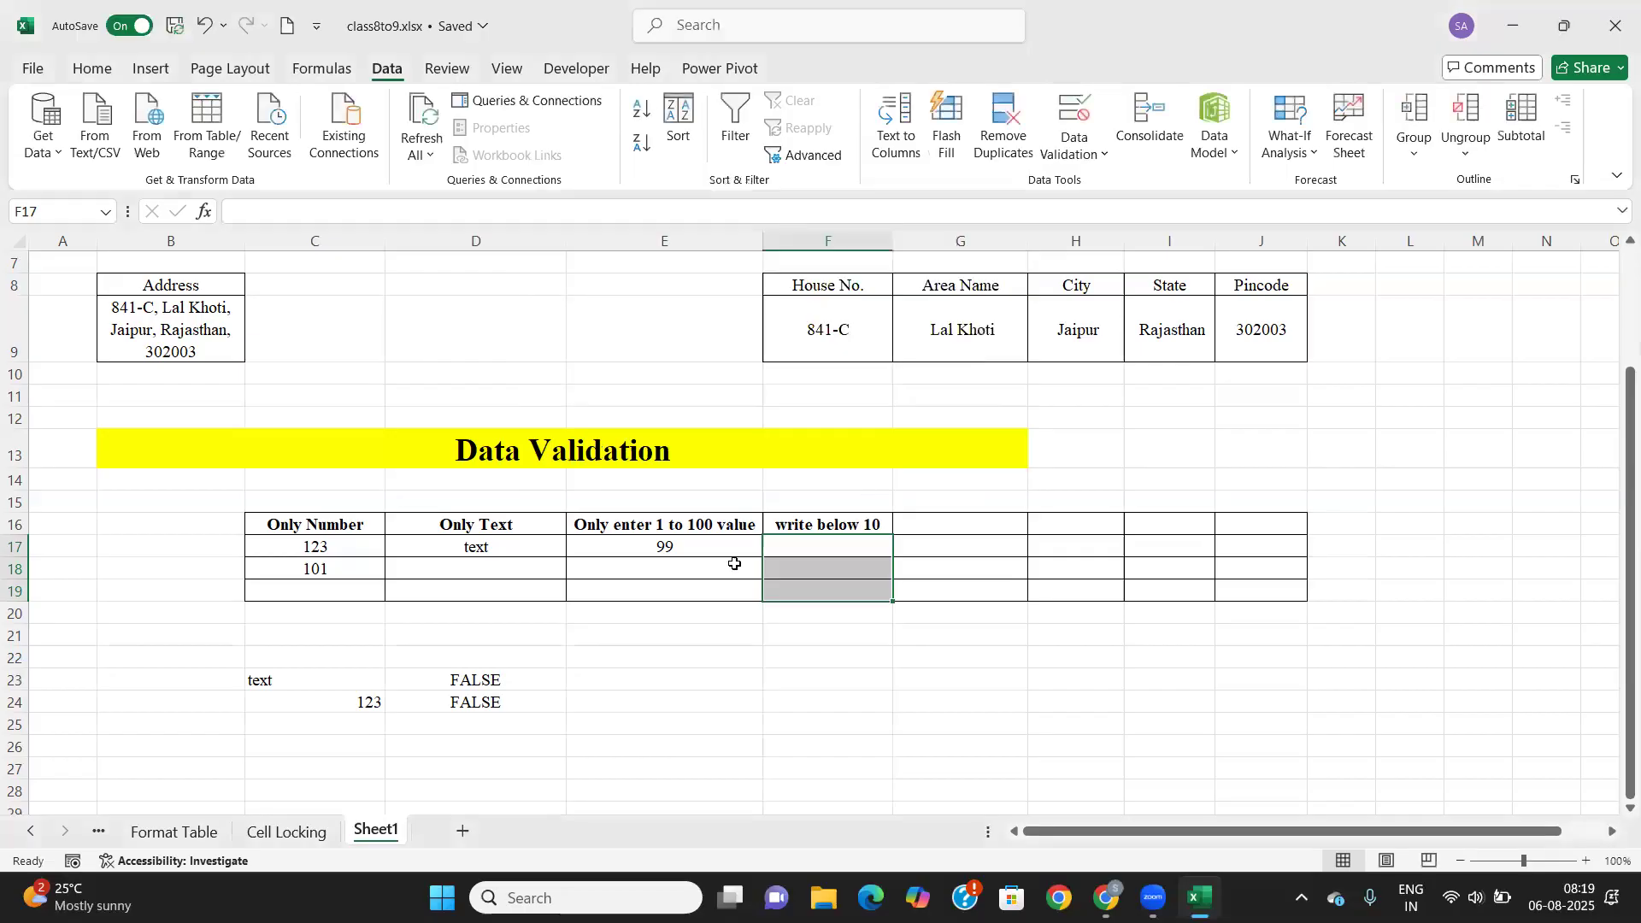
# Test the below 10 rule by entering 11.3 in F17, accepting it despite the warning, and entering 9.6 in F18.
pyautogui.click(787, 552)
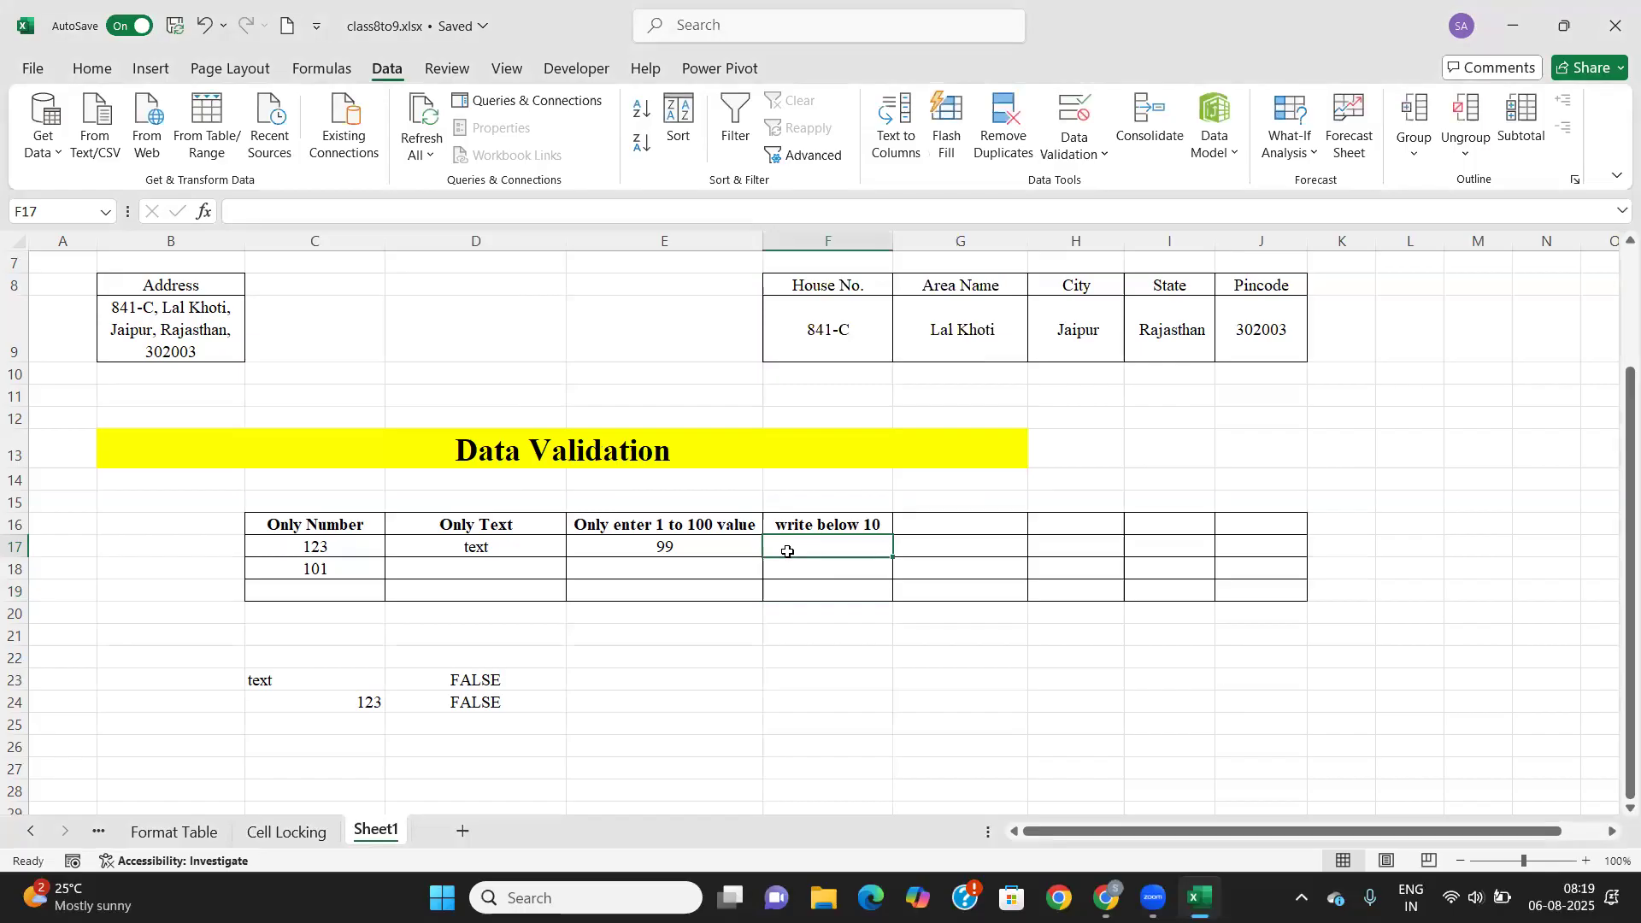
pyautogui.write('11.3')
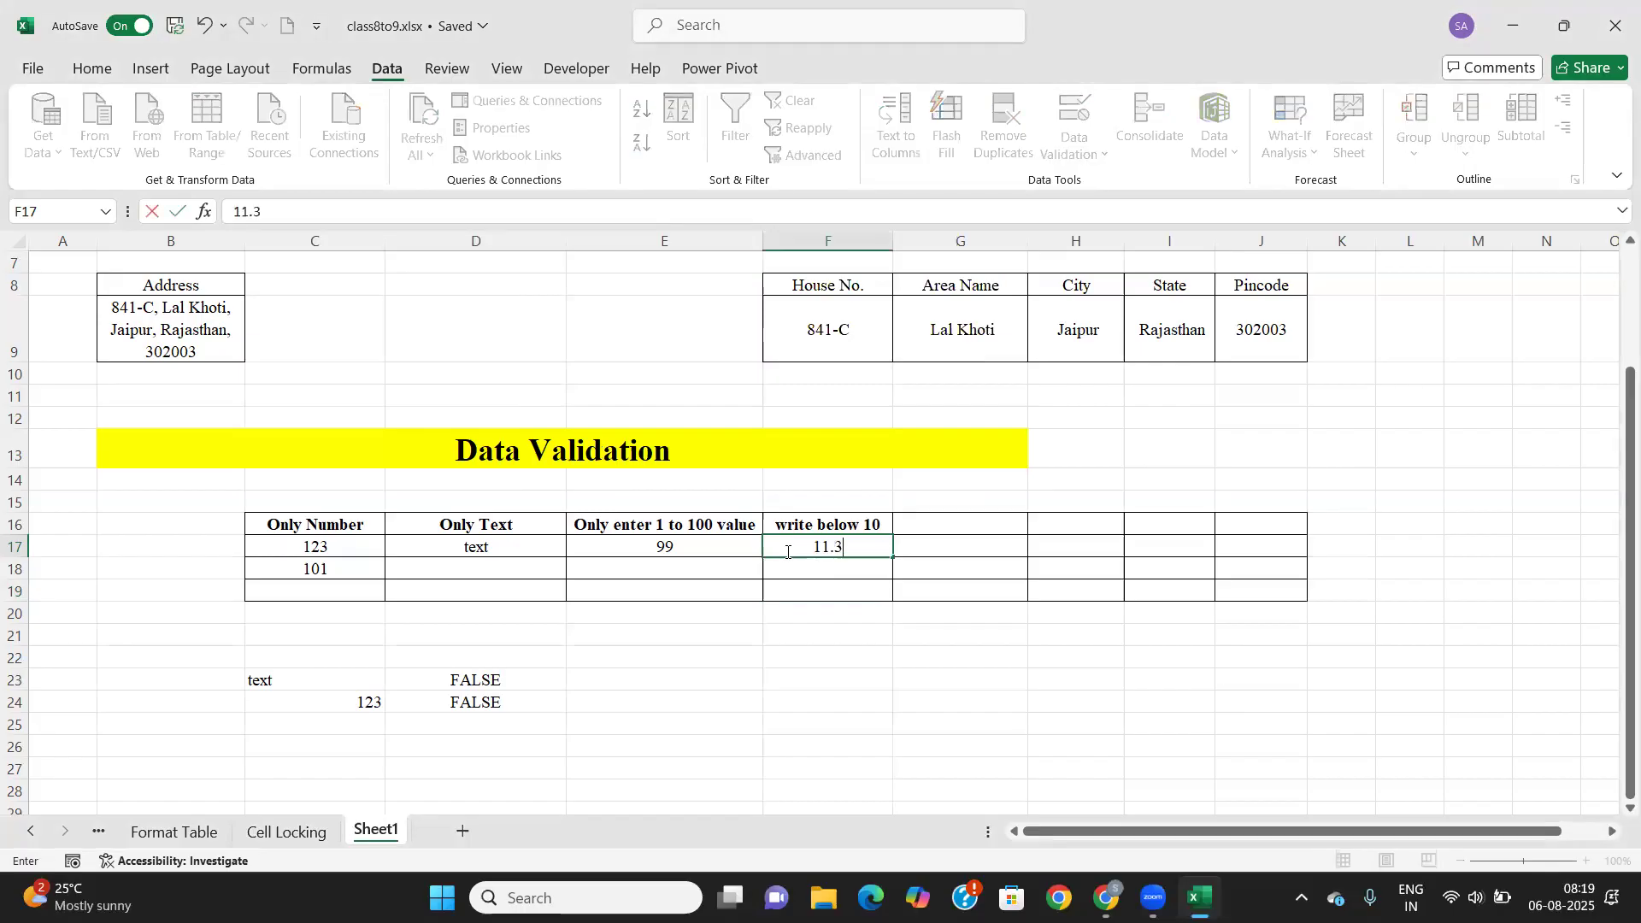
pyautogui.press('Return')
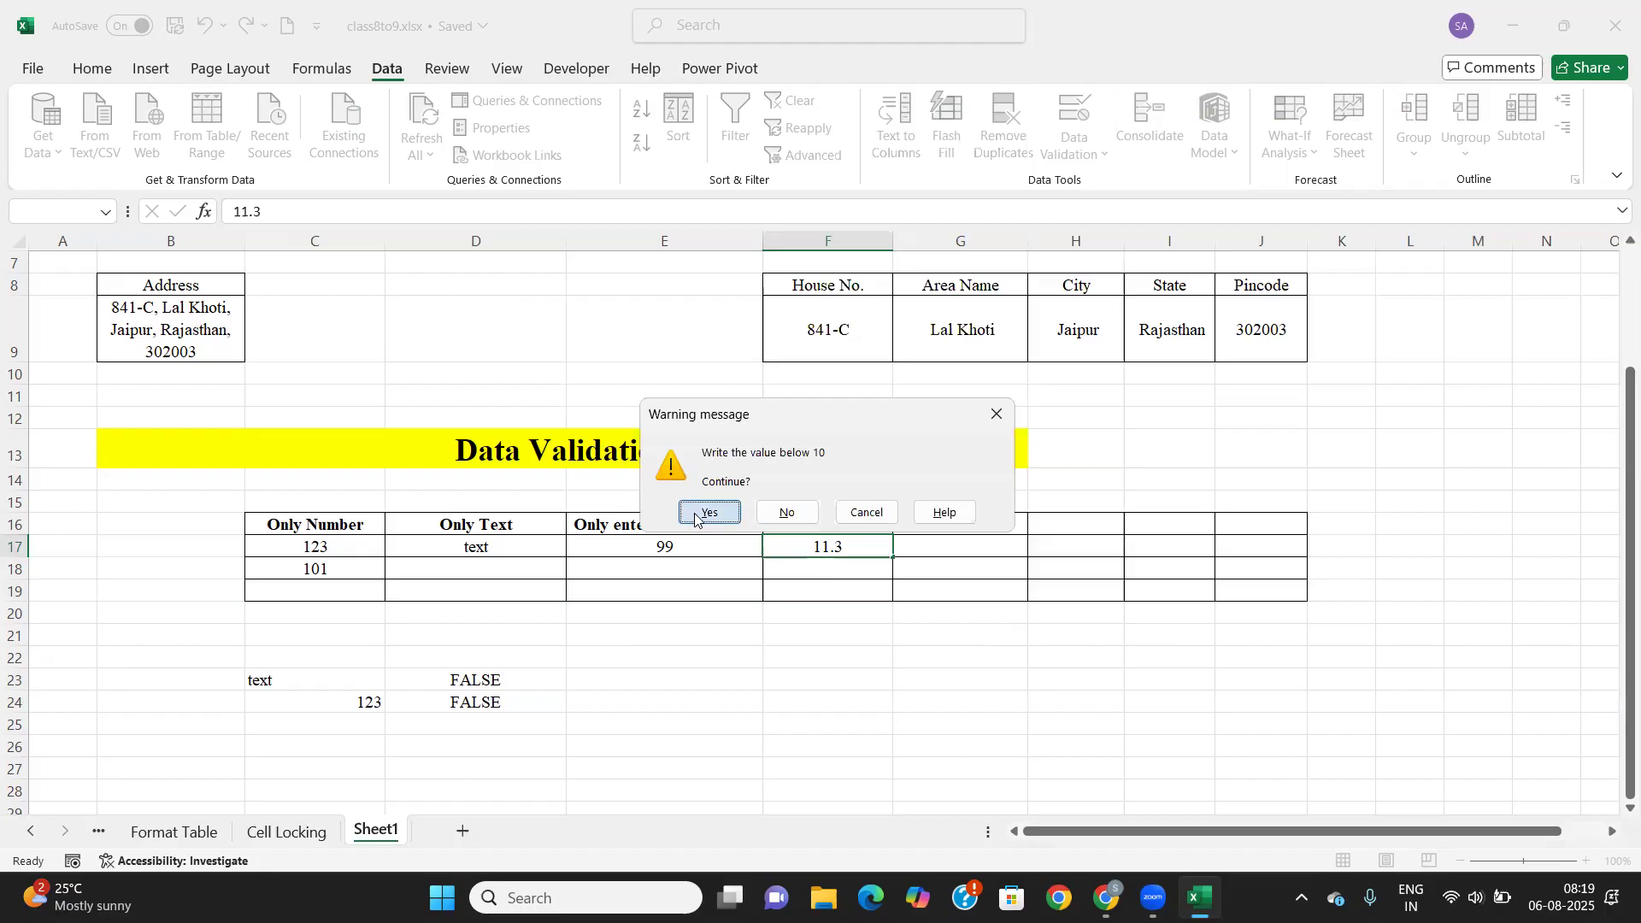
pyautogui.click(708, 512)
pyautogui.click(803, 550)
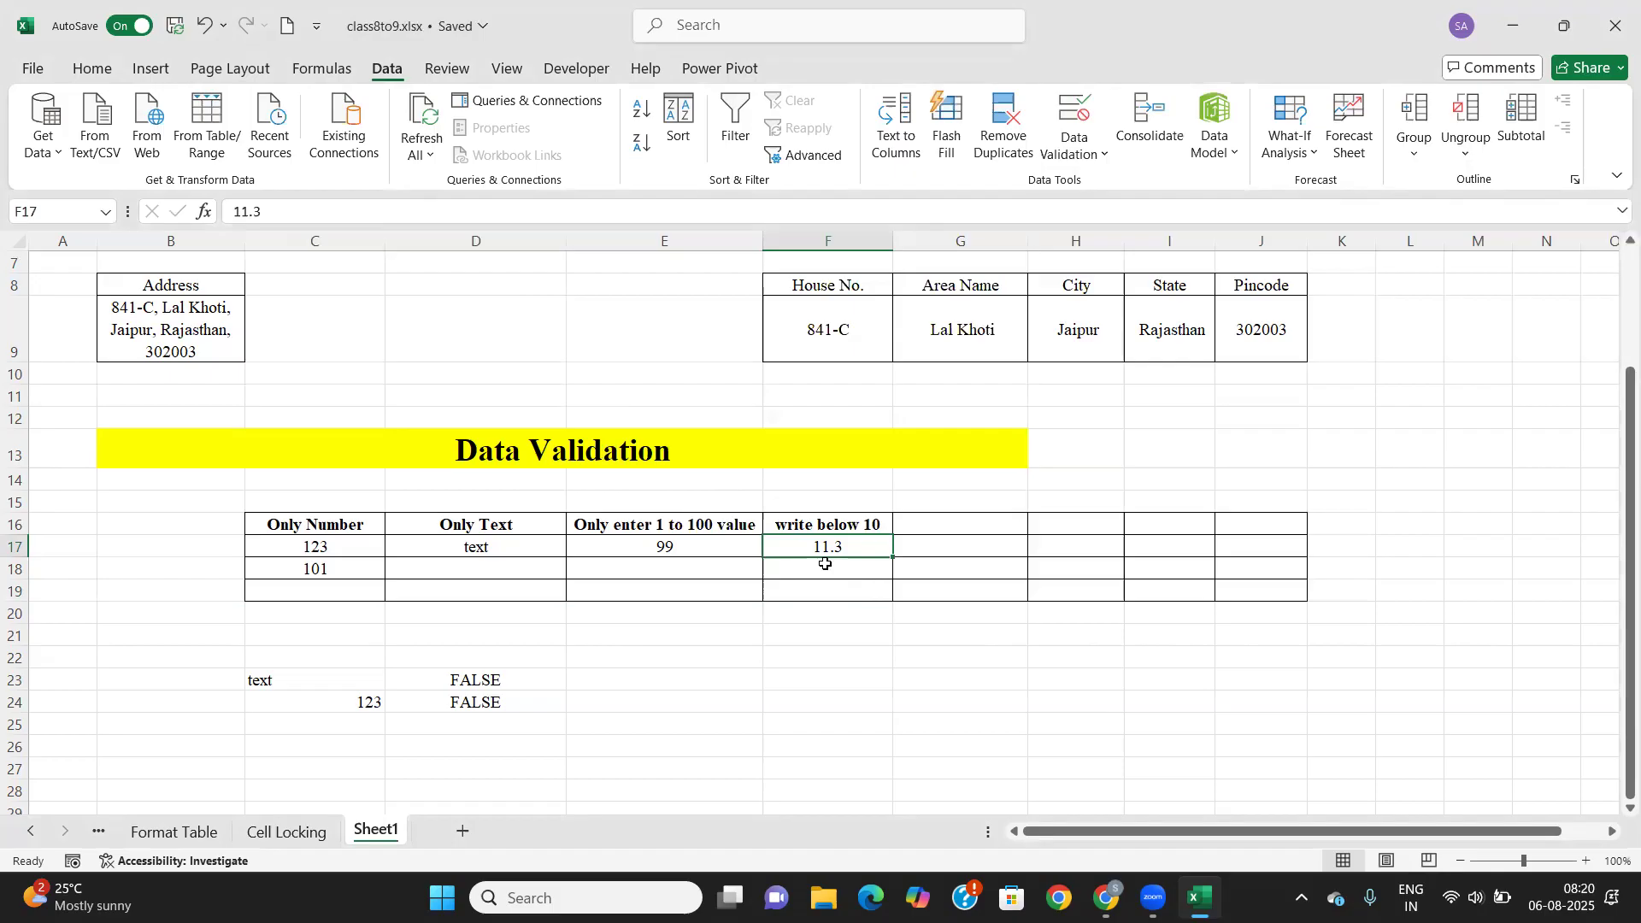
pyautogui.click(825, 567)
pyautogui.write('9.6')
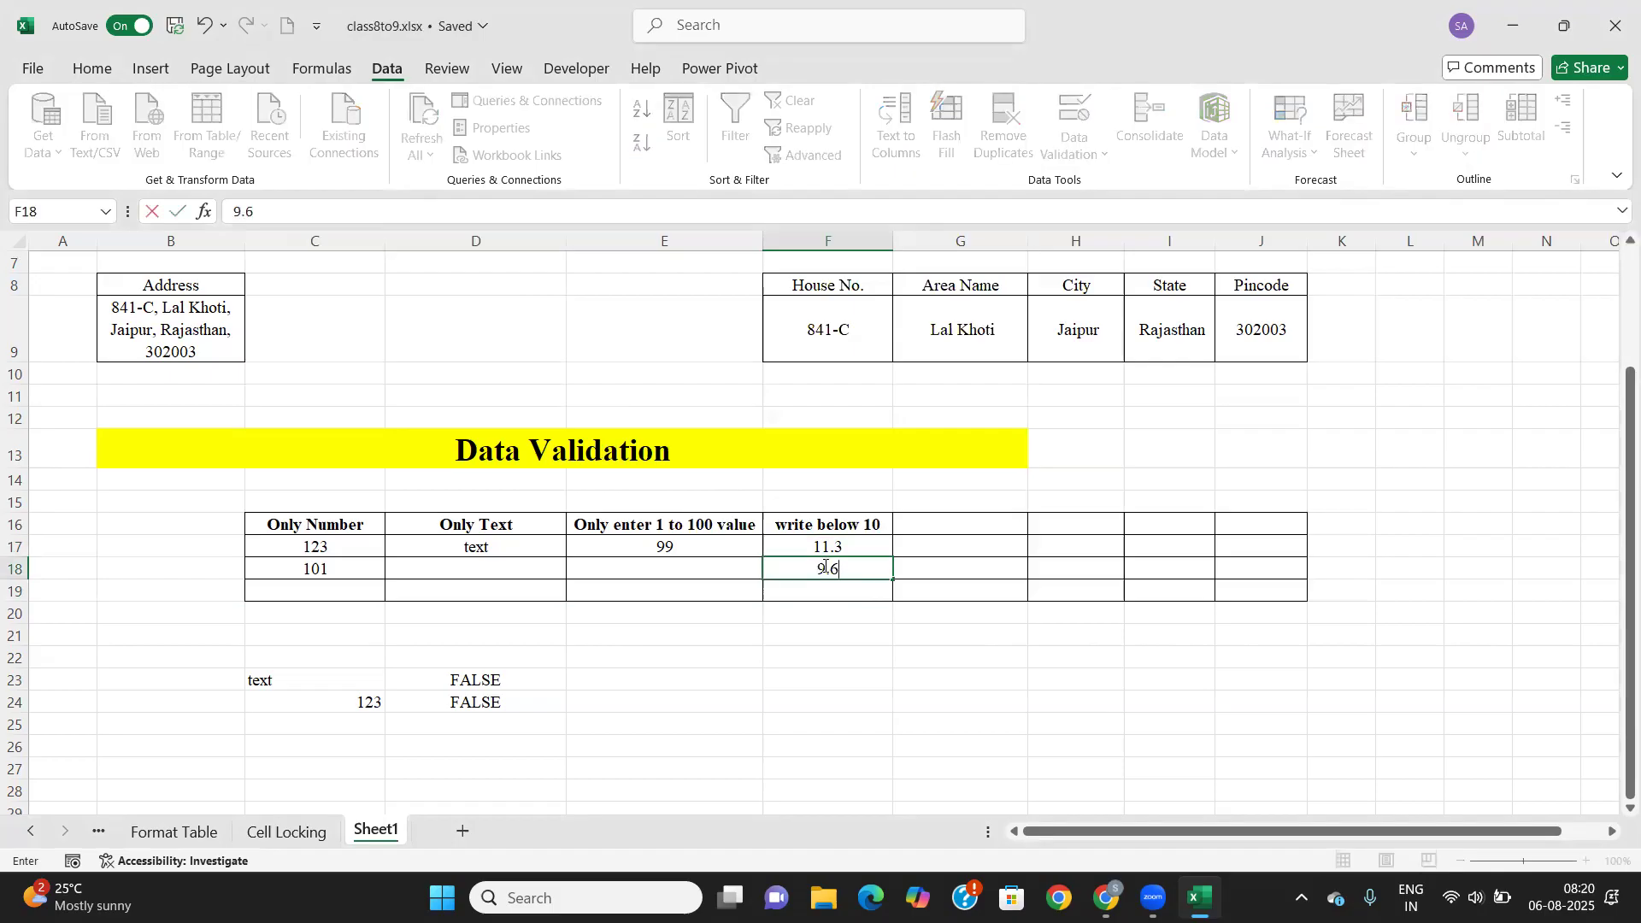
pyautogui.press('Tab')
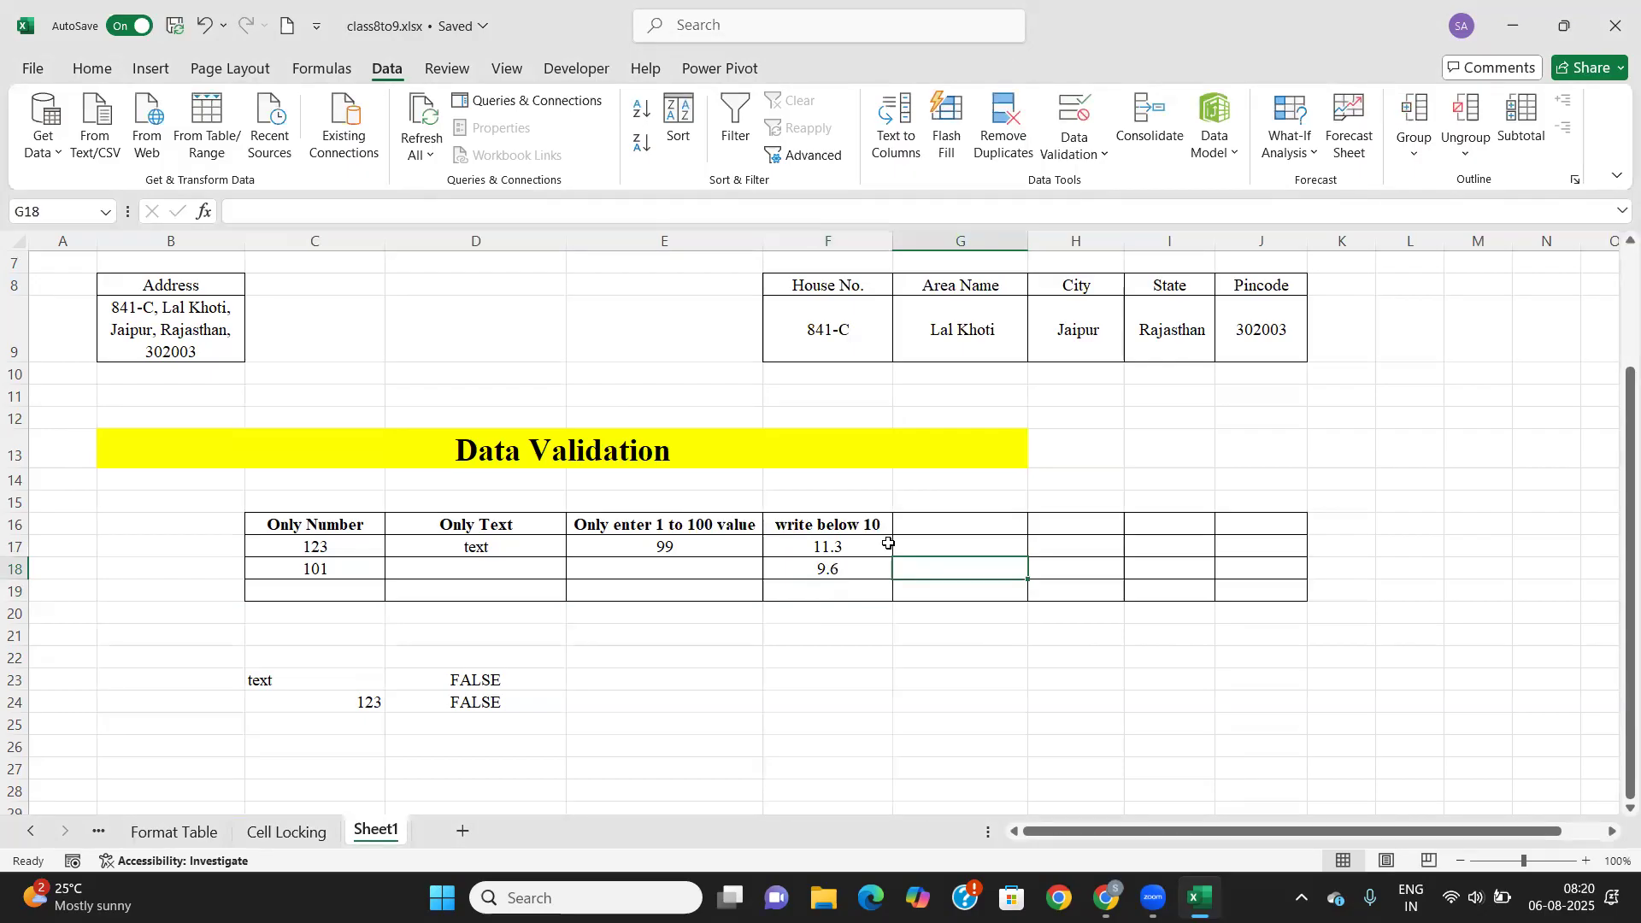
pyautogui.click(947, 530)
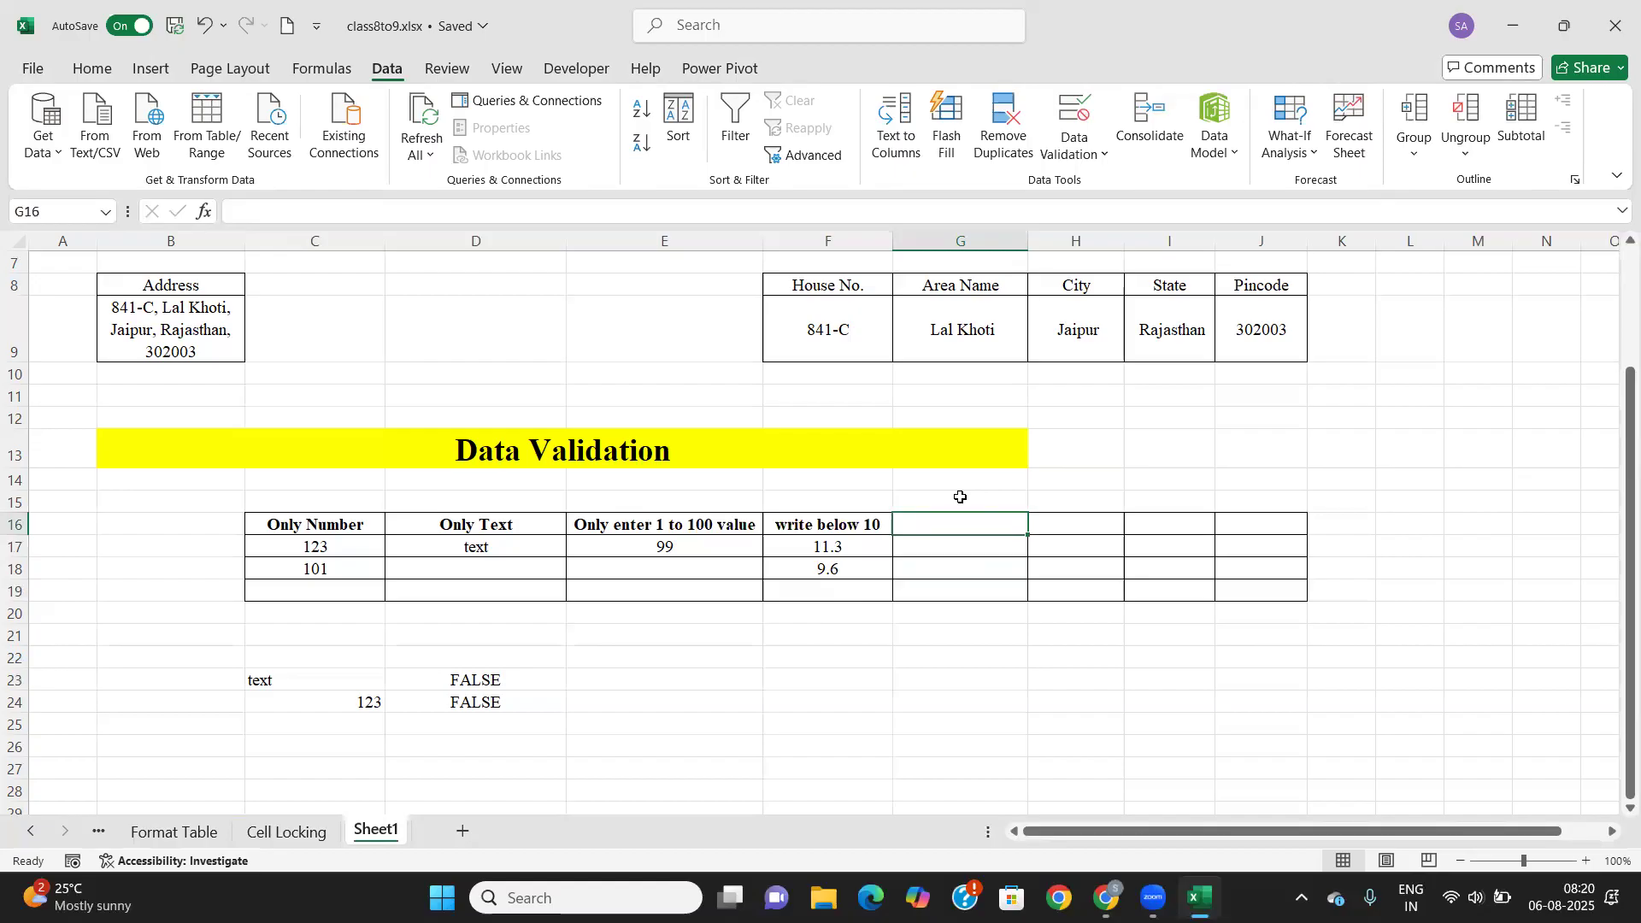
pyautogui.click(1075, 107)
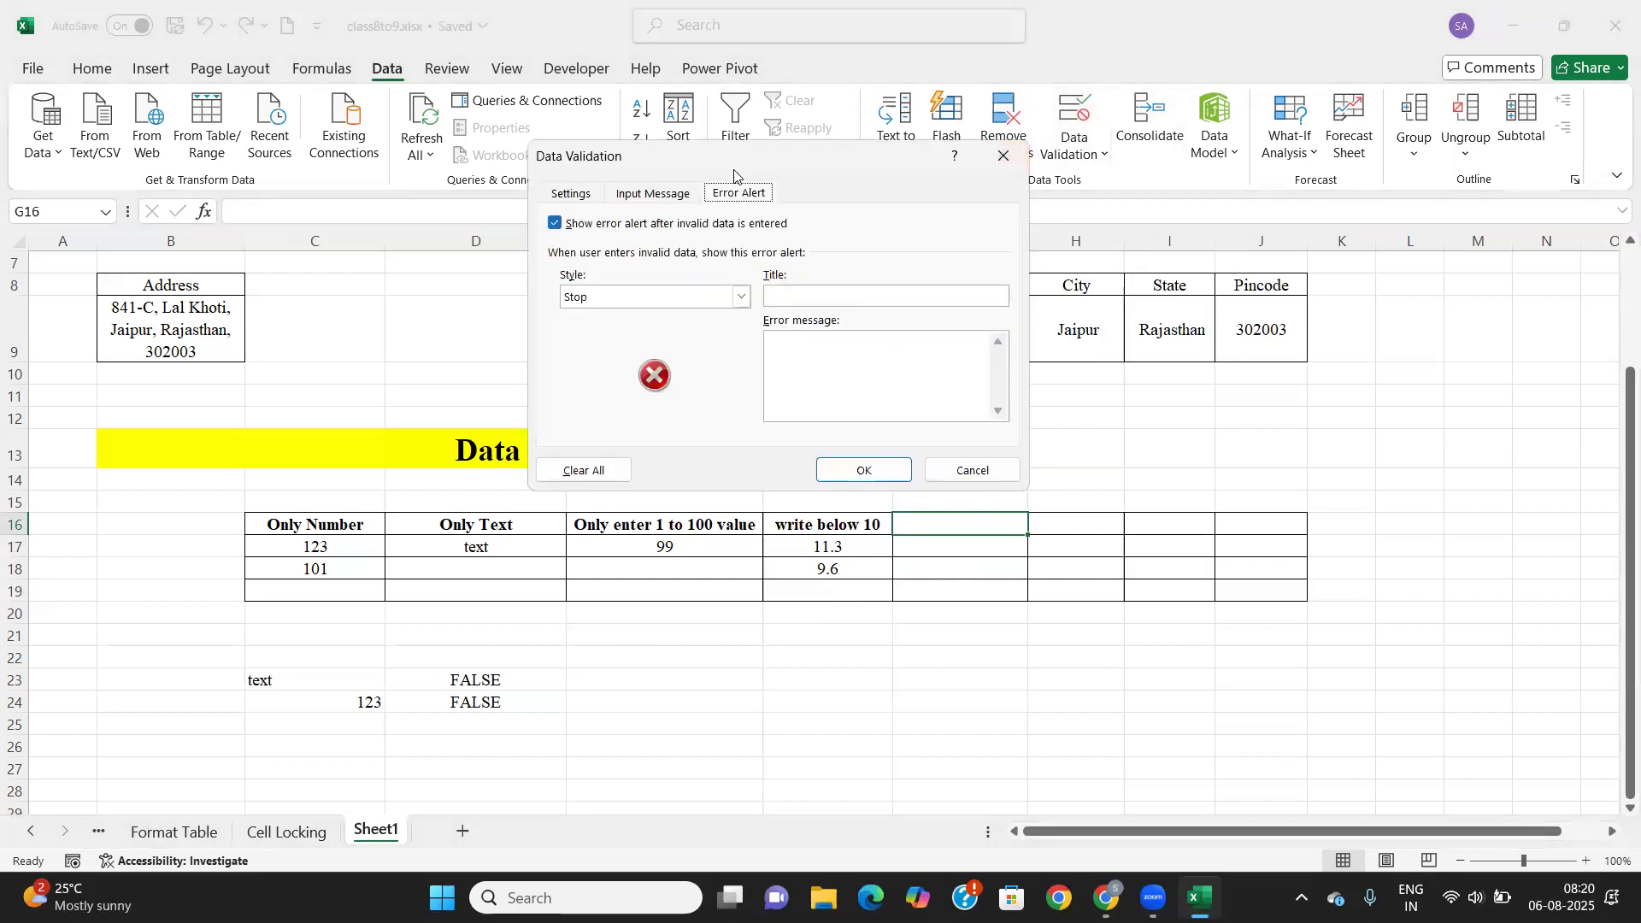
pyautogui.click(589, 194)
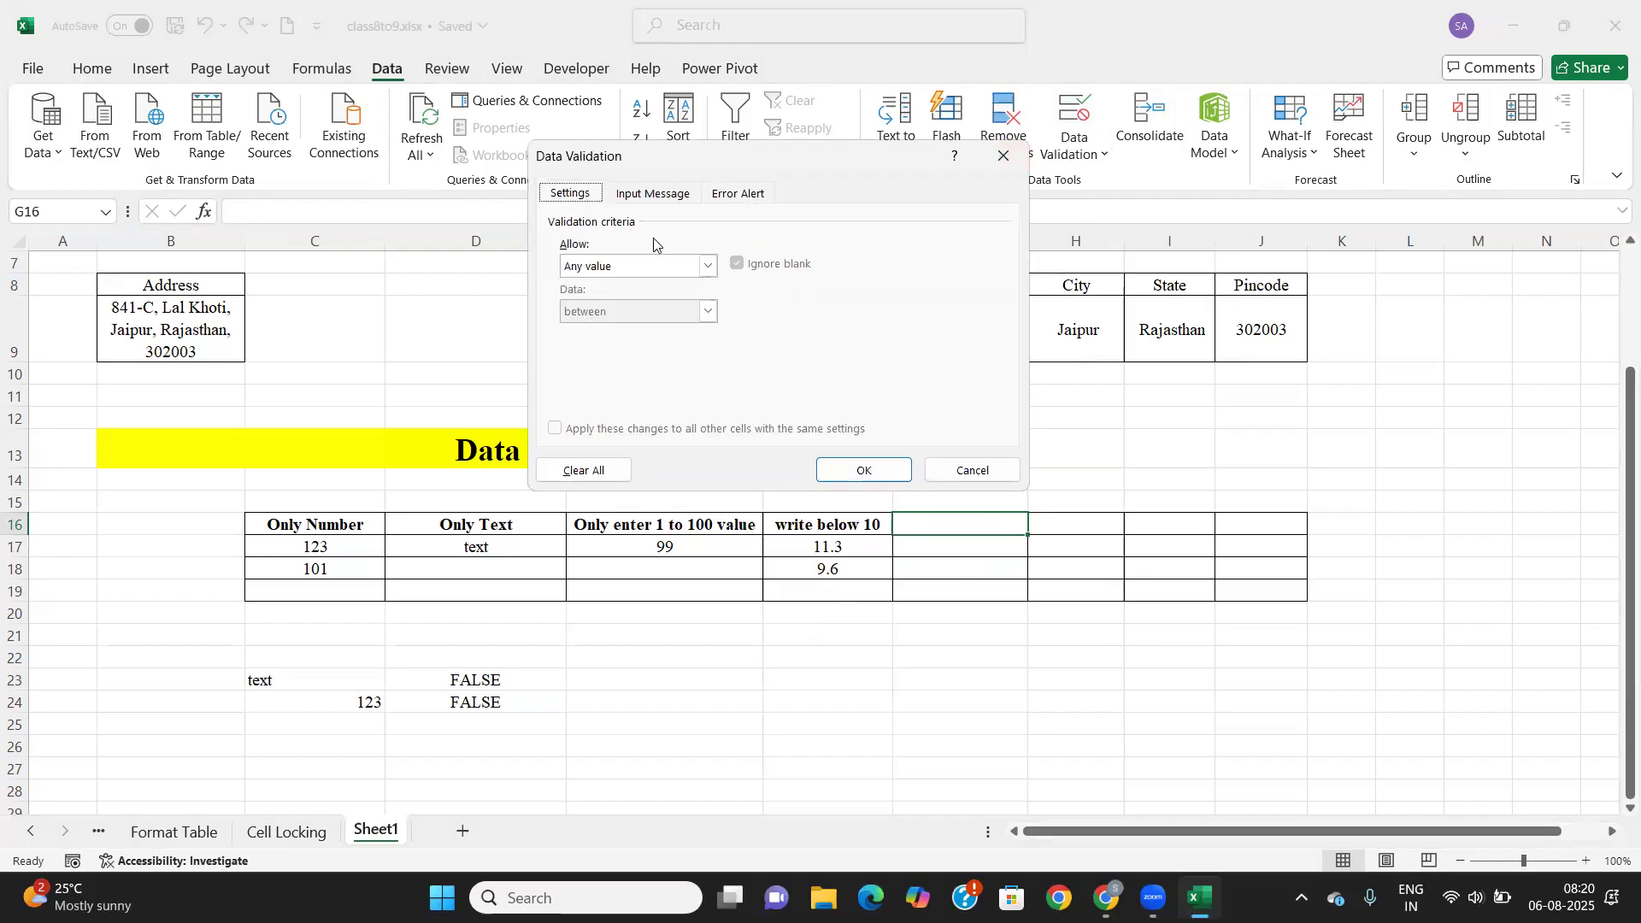
pyautogui.click(709, 267)
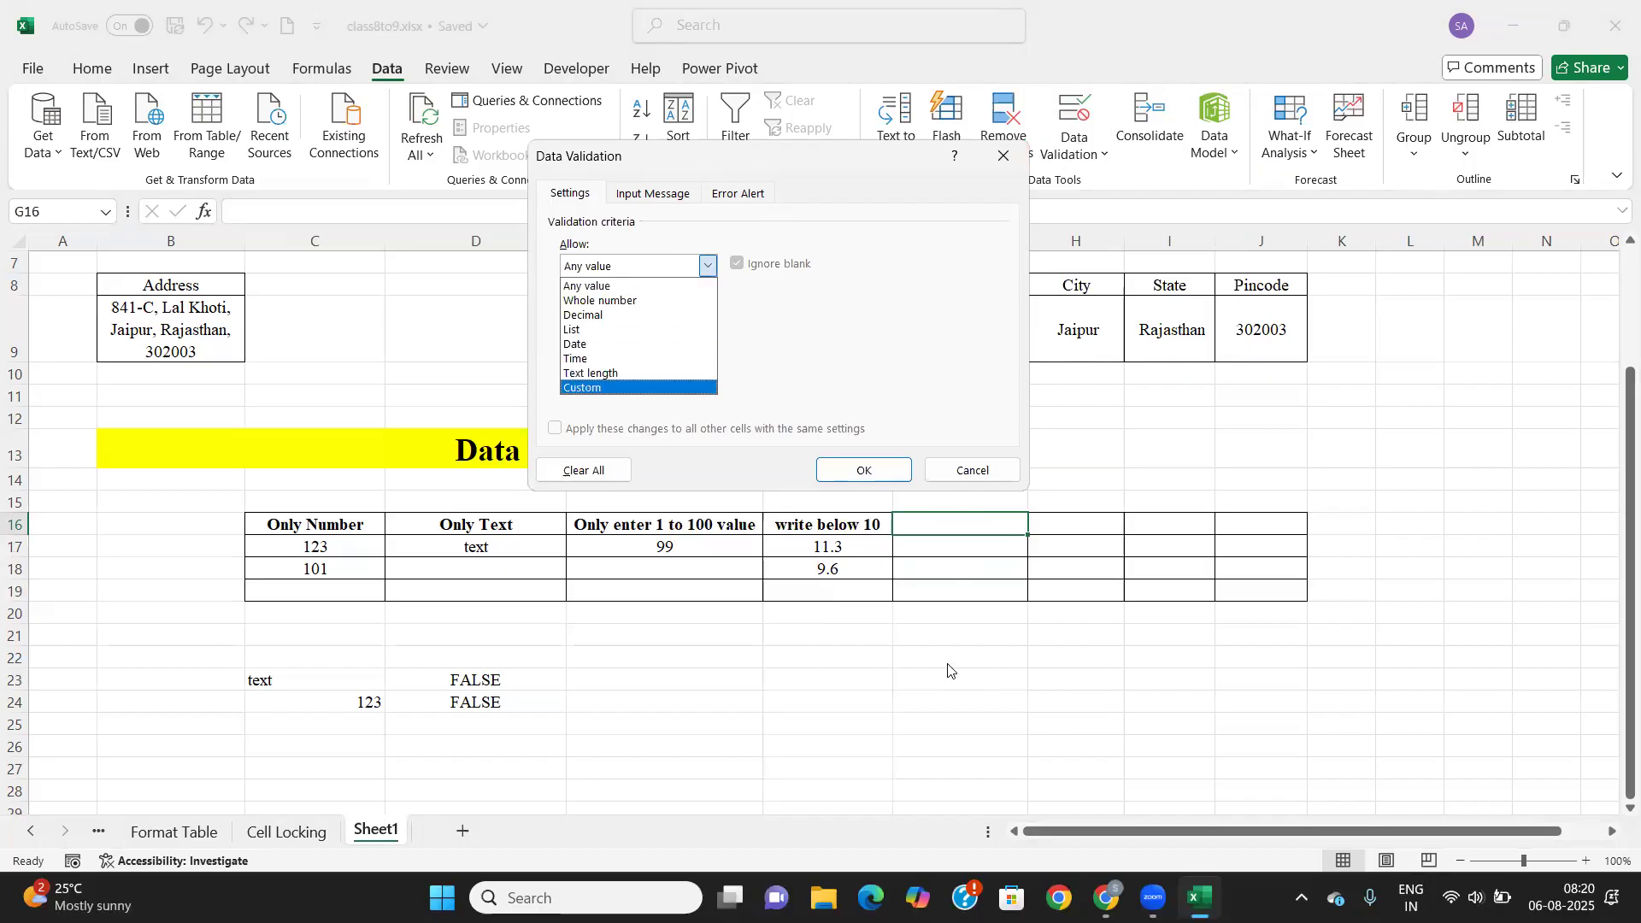
pyautogui.click(944, 471)
pyautogui.click(943, 470)
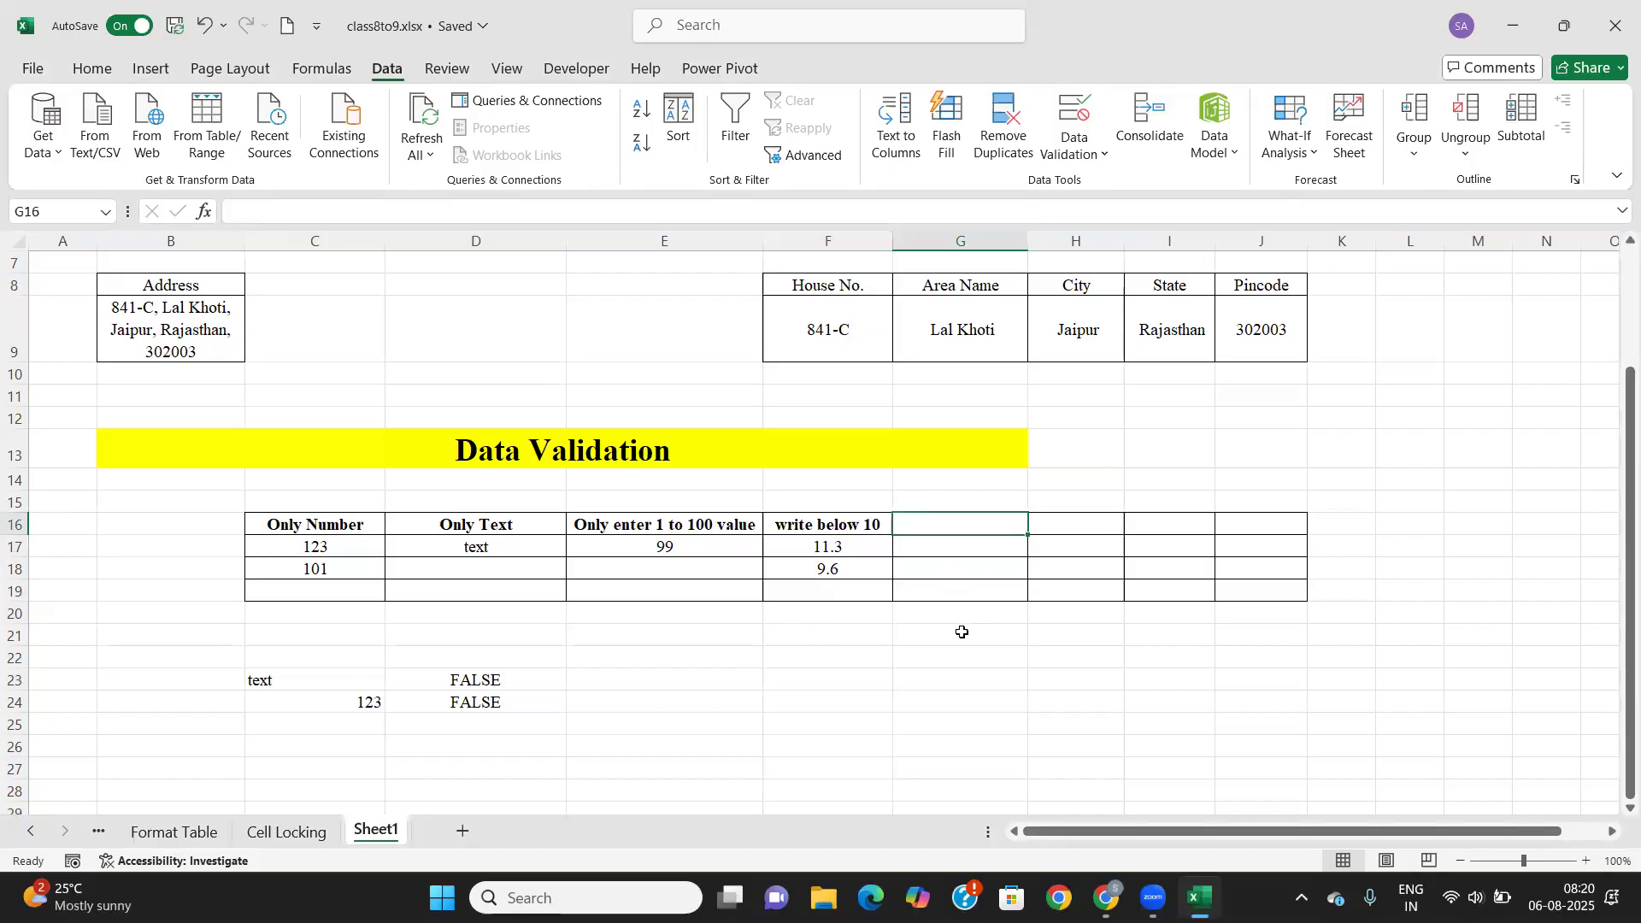
# Enter the heading "Text length 8 to 20" in G16 and widen column G to fit it.
pyautogui.write('Text length 8 to 20')
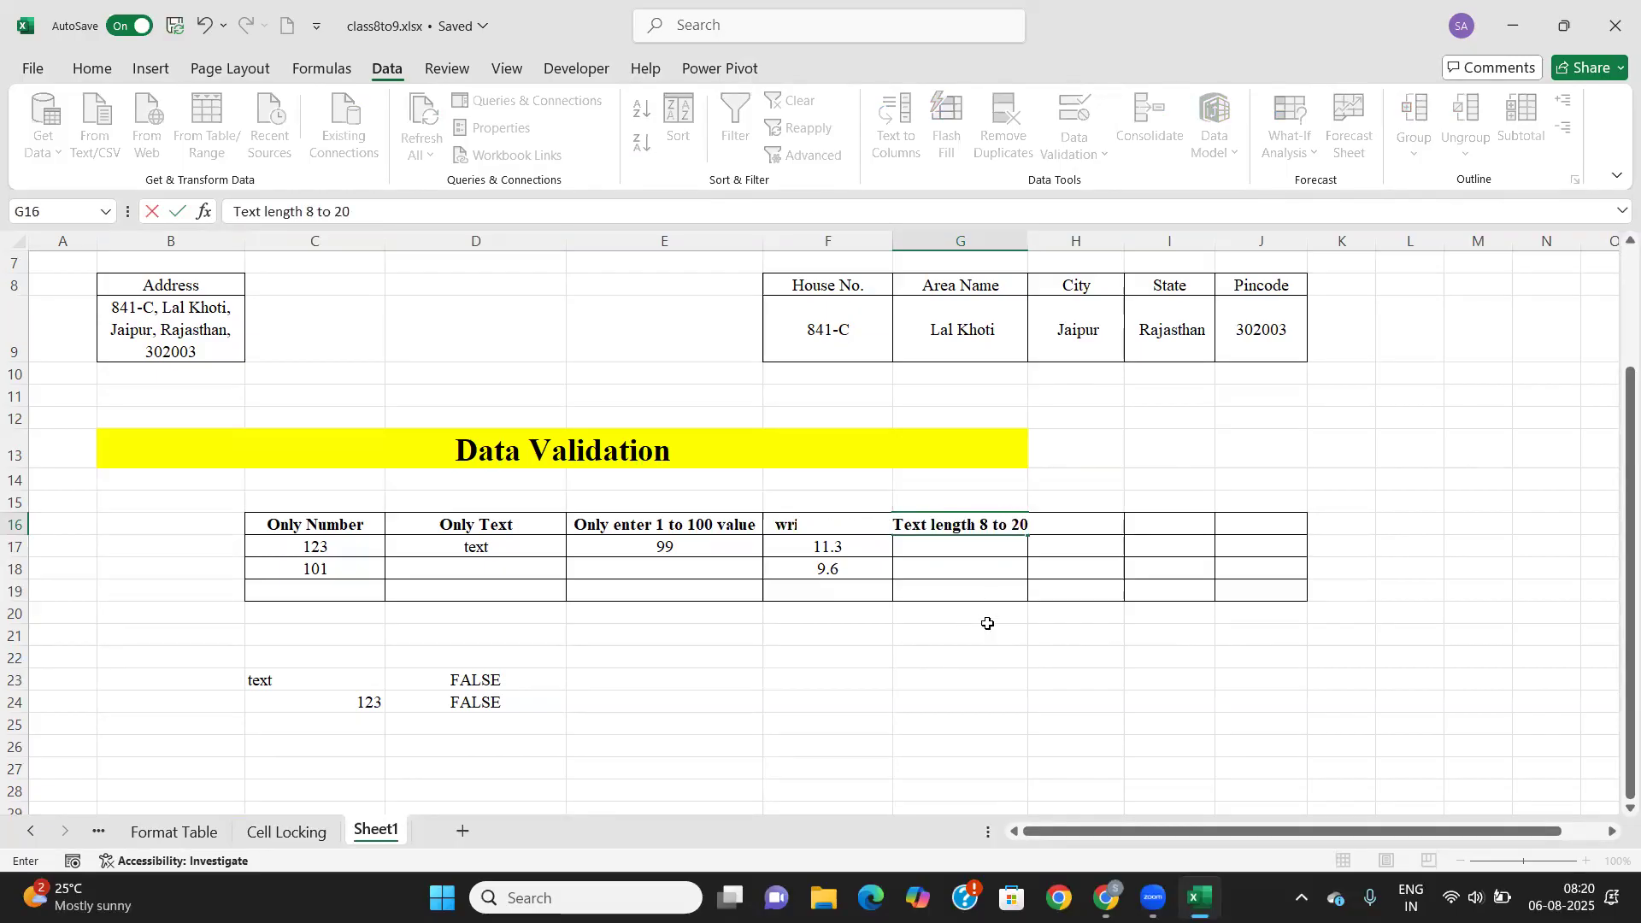
pyautogui.press('Tab')
pyautogui.moveTo(1051, 237); pyautogui.dragTo(1052, 237)
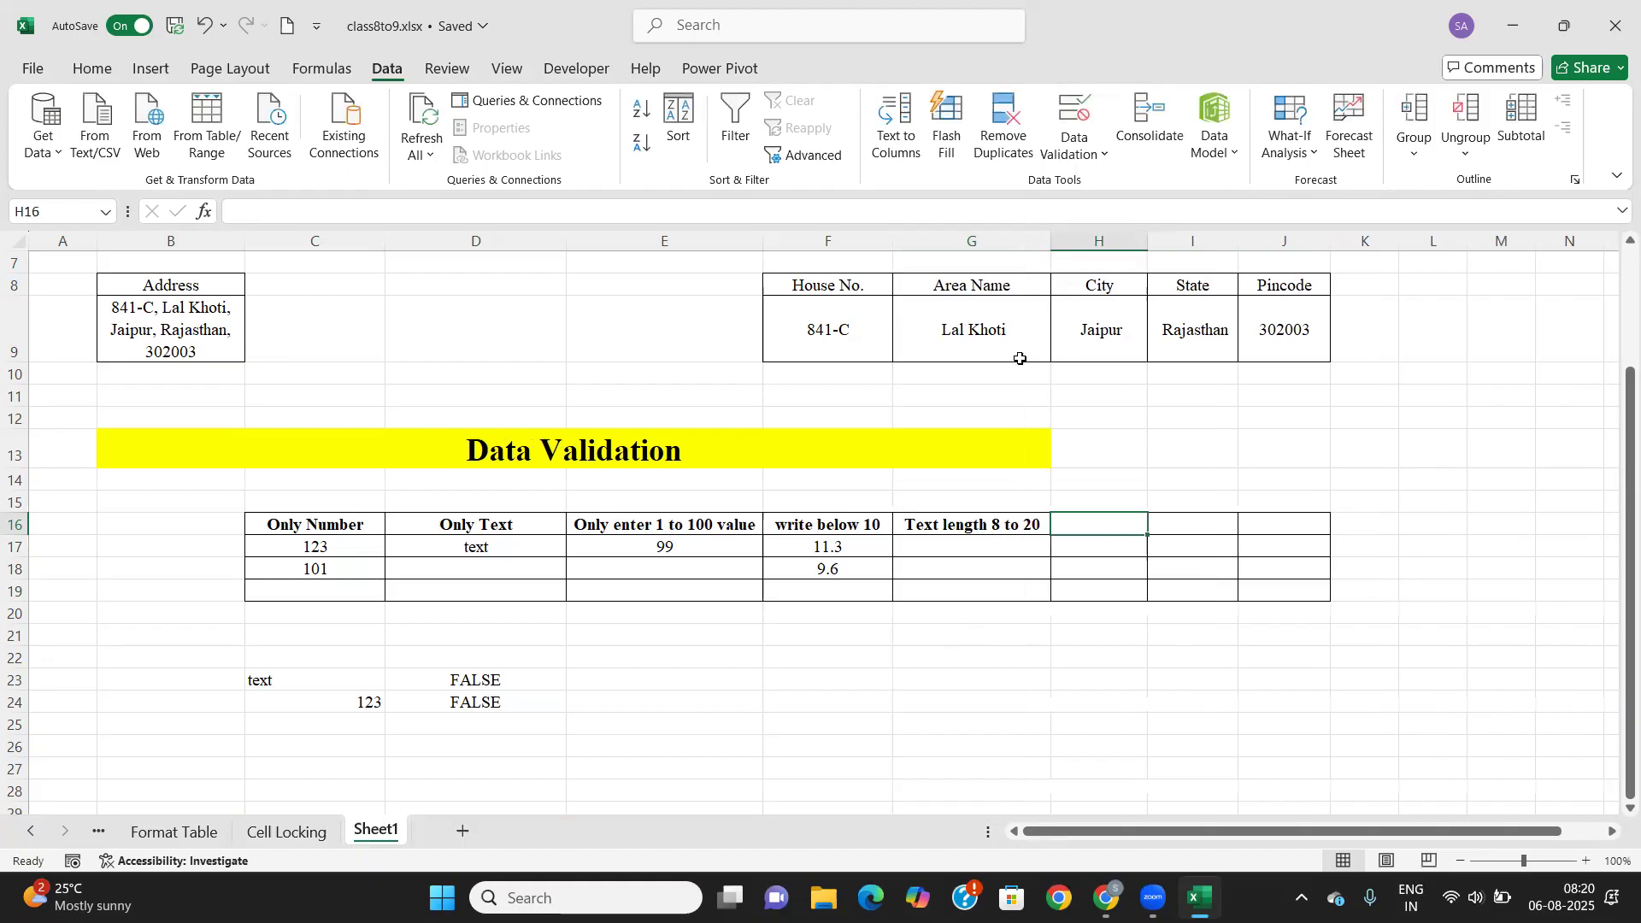
# Set the Data Validation type for G17:G19 to Text length.
pyautogui.moveTo(967, 547); pyautogui.dragTo(967, 590)
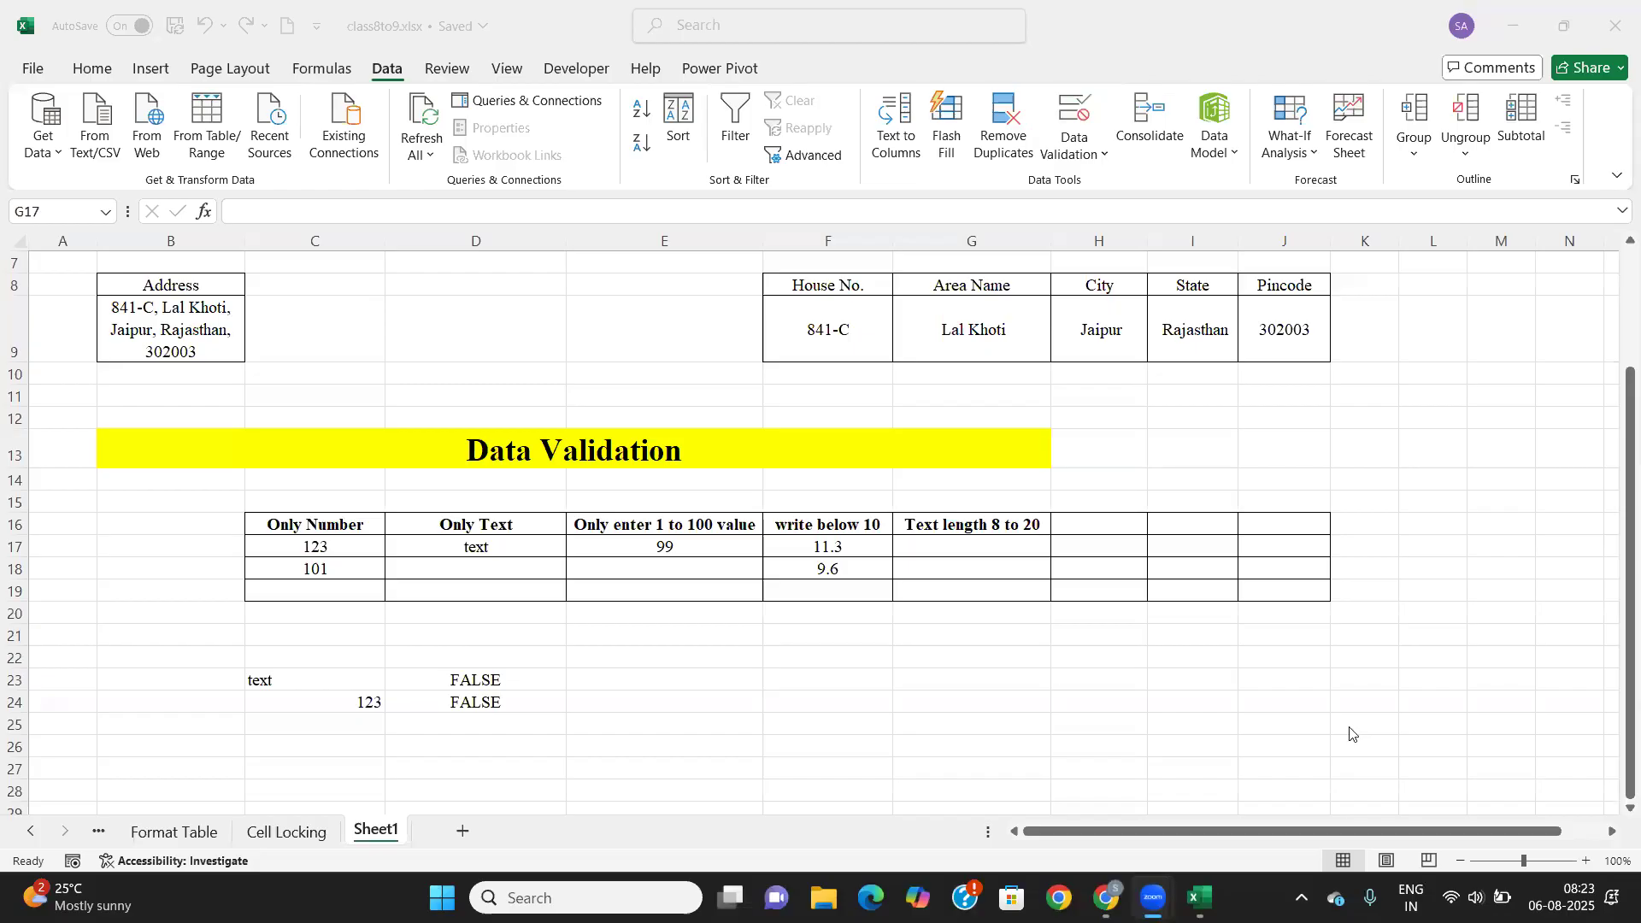
pyautogui.click(951, 545)
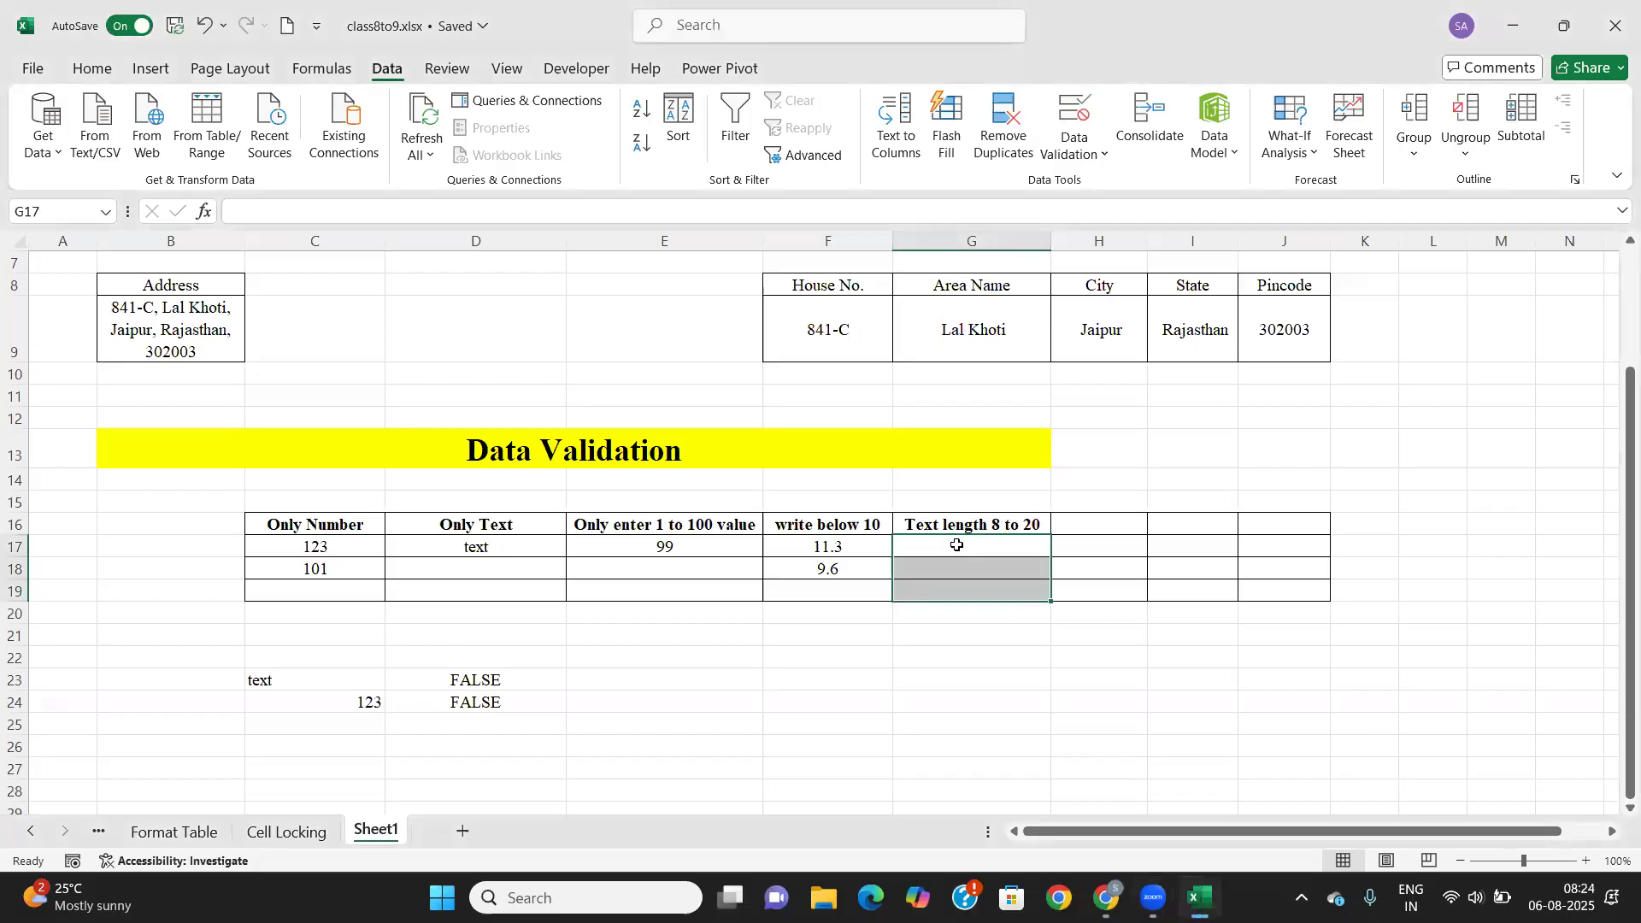
pyautogui.click(1093, 139)
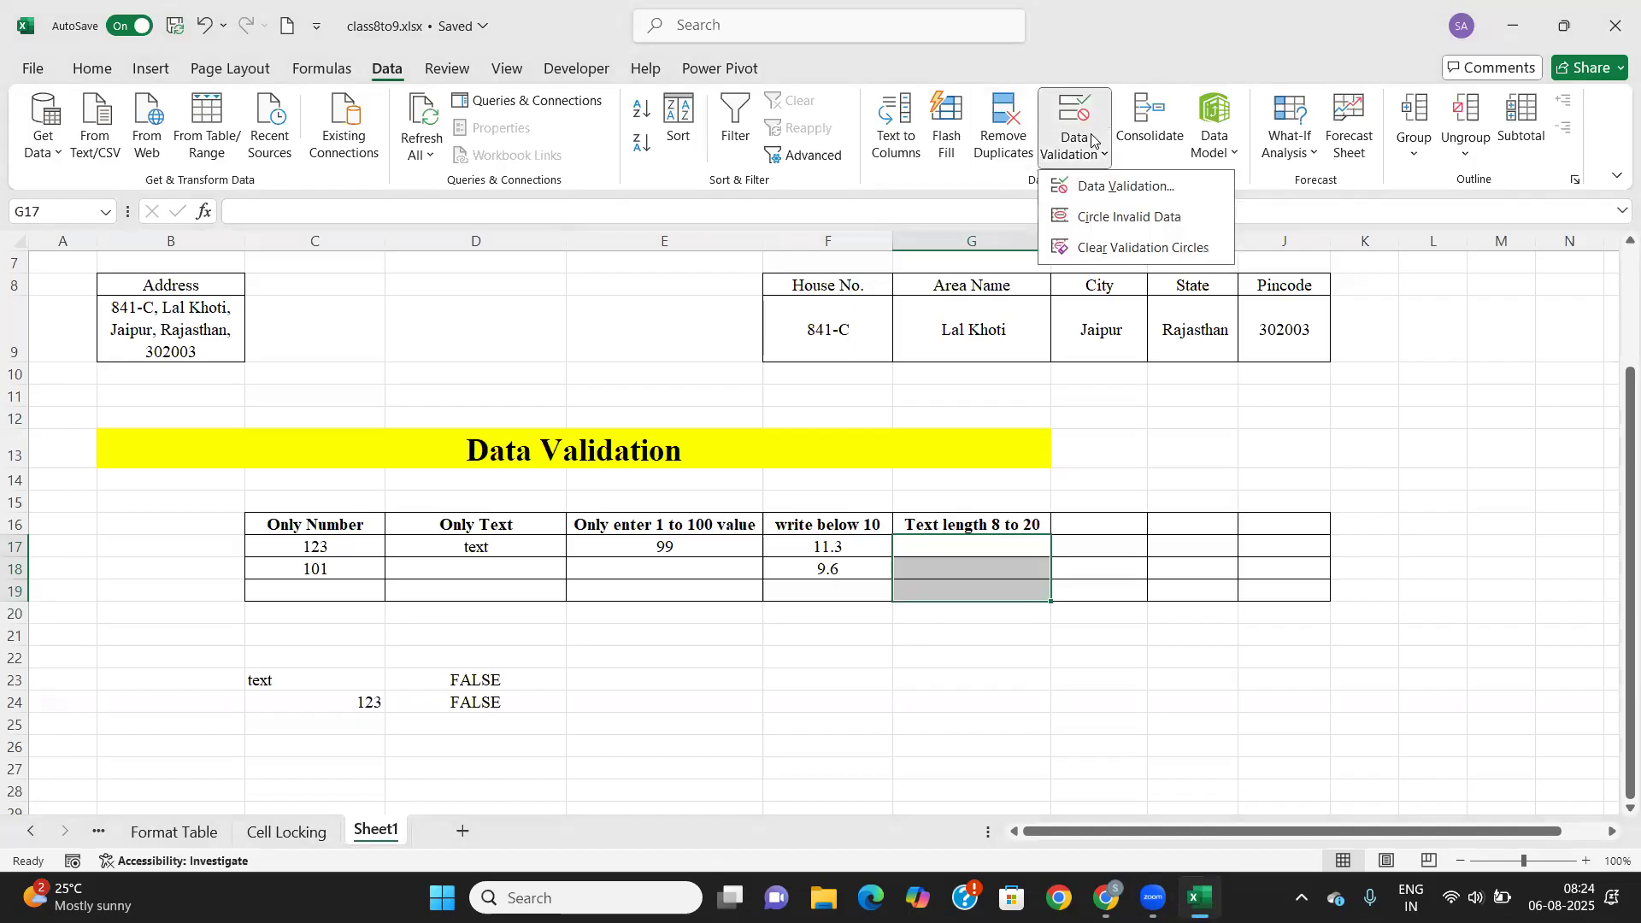
pyautogui.click(1127, 187)
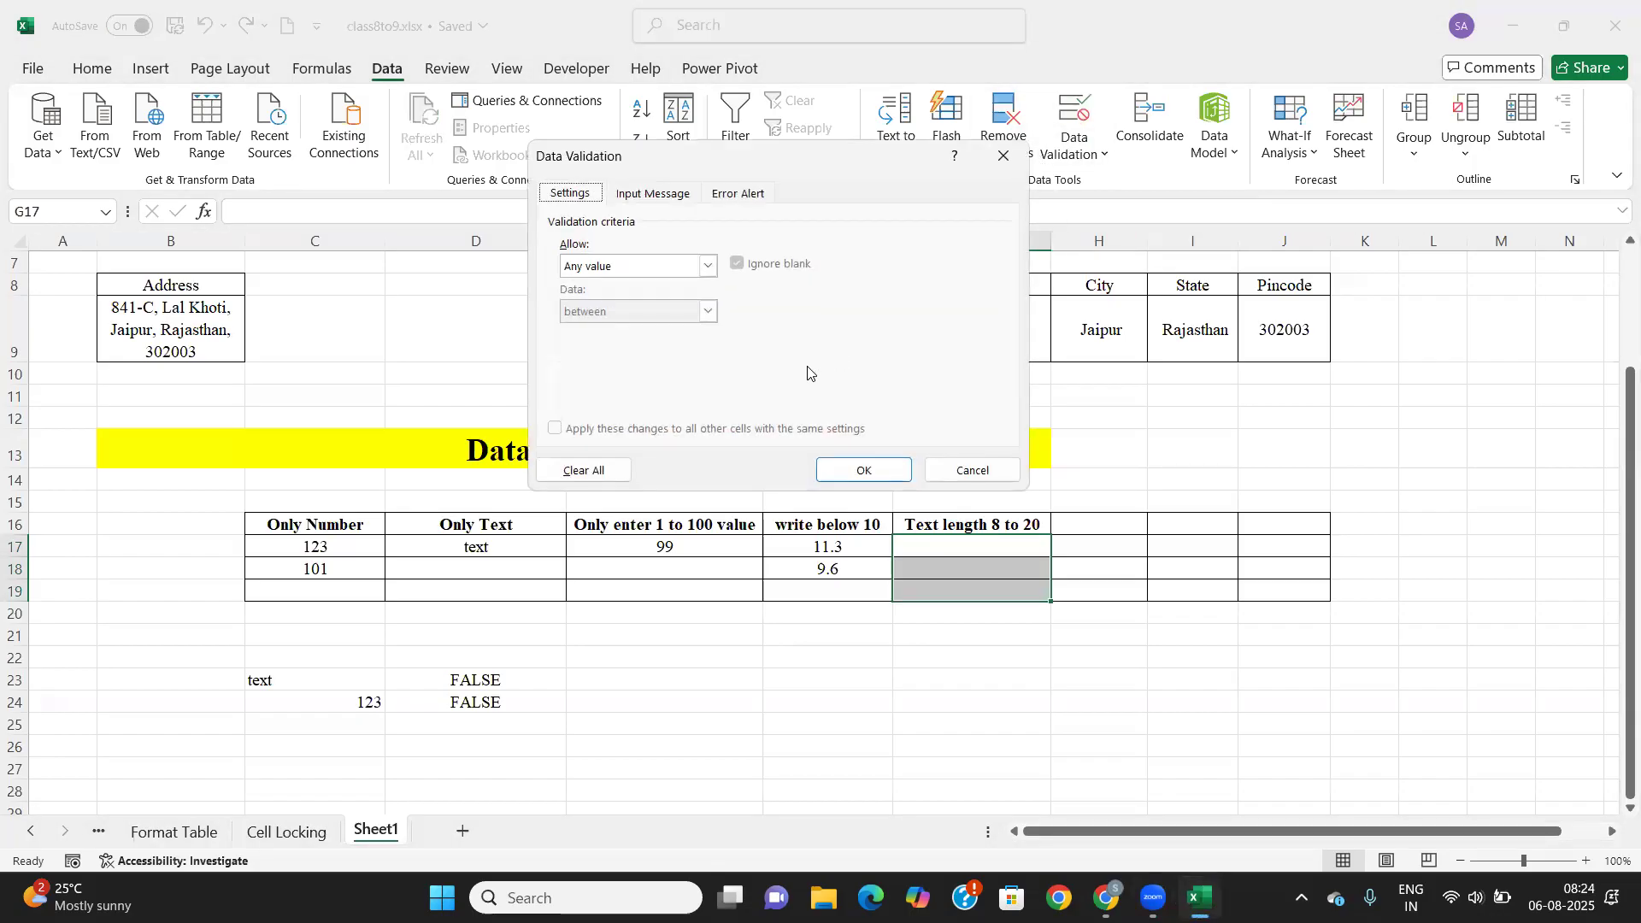
pyautogui.click(708, 266)
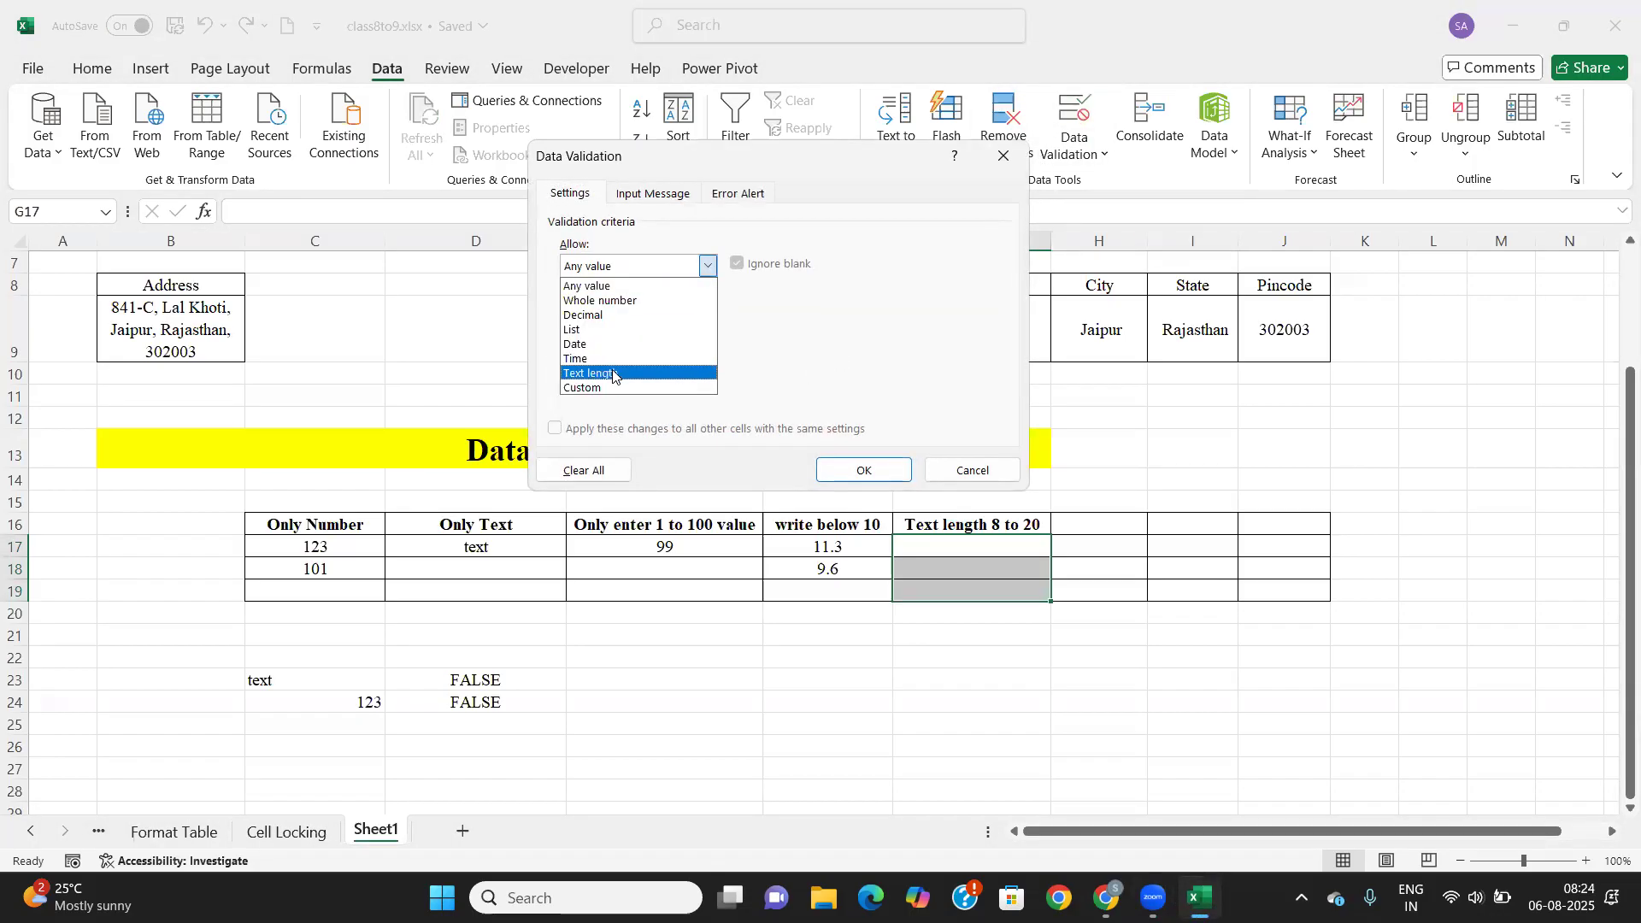
pyautogui.click(613, 373)
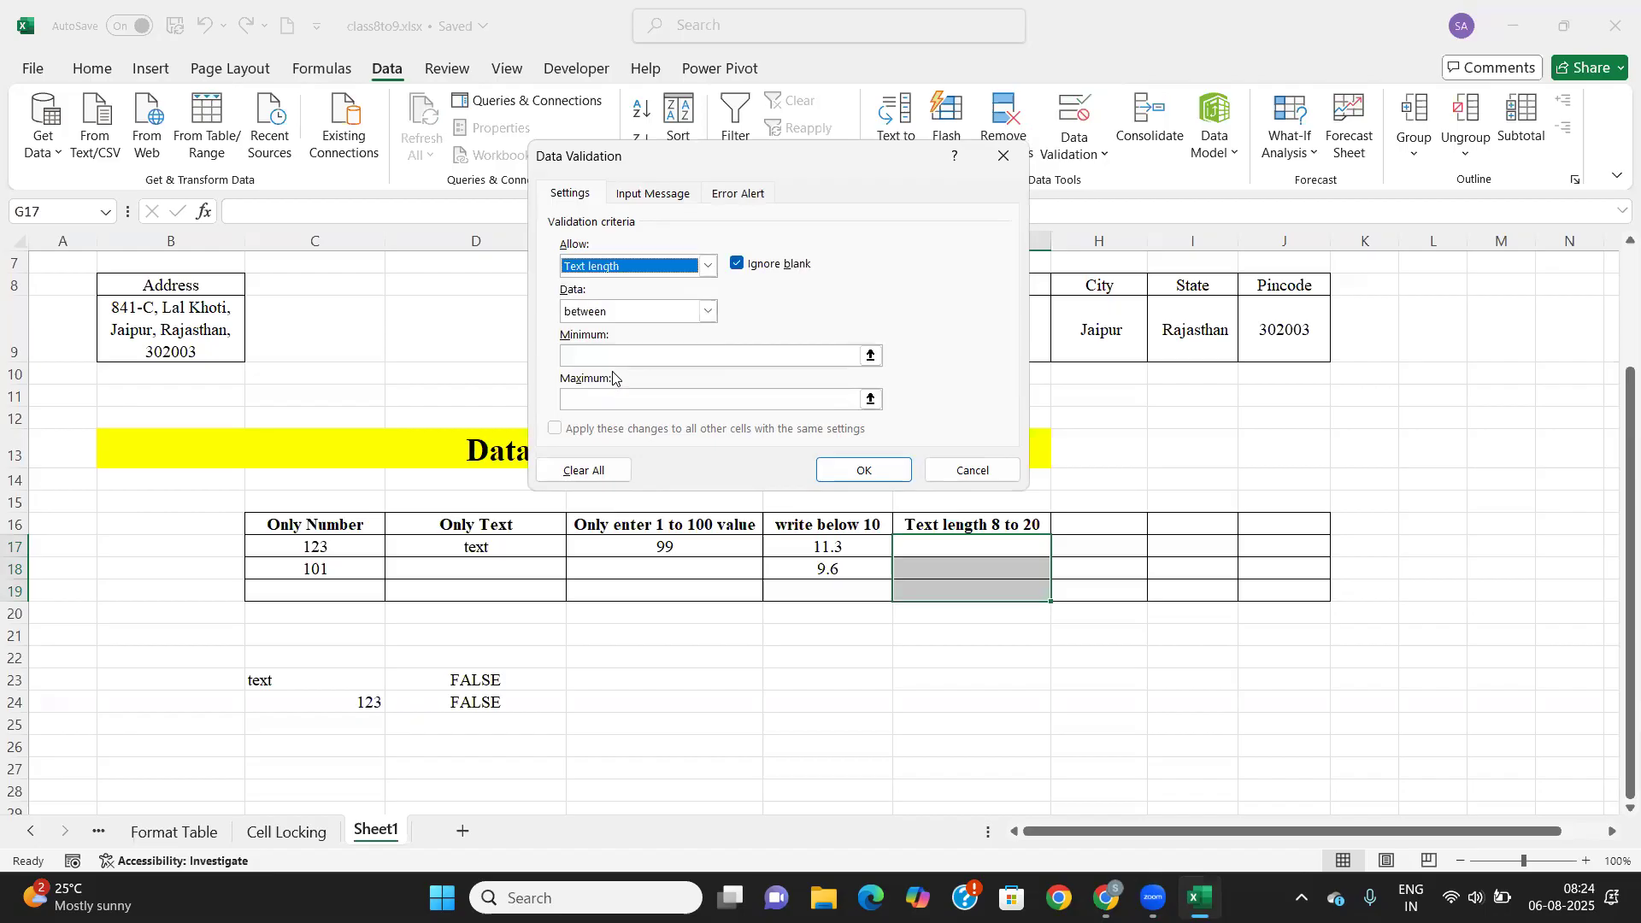
# Require the text length to be between 8 and 20 and apply the rule.
pyautogui.click(648, 313)
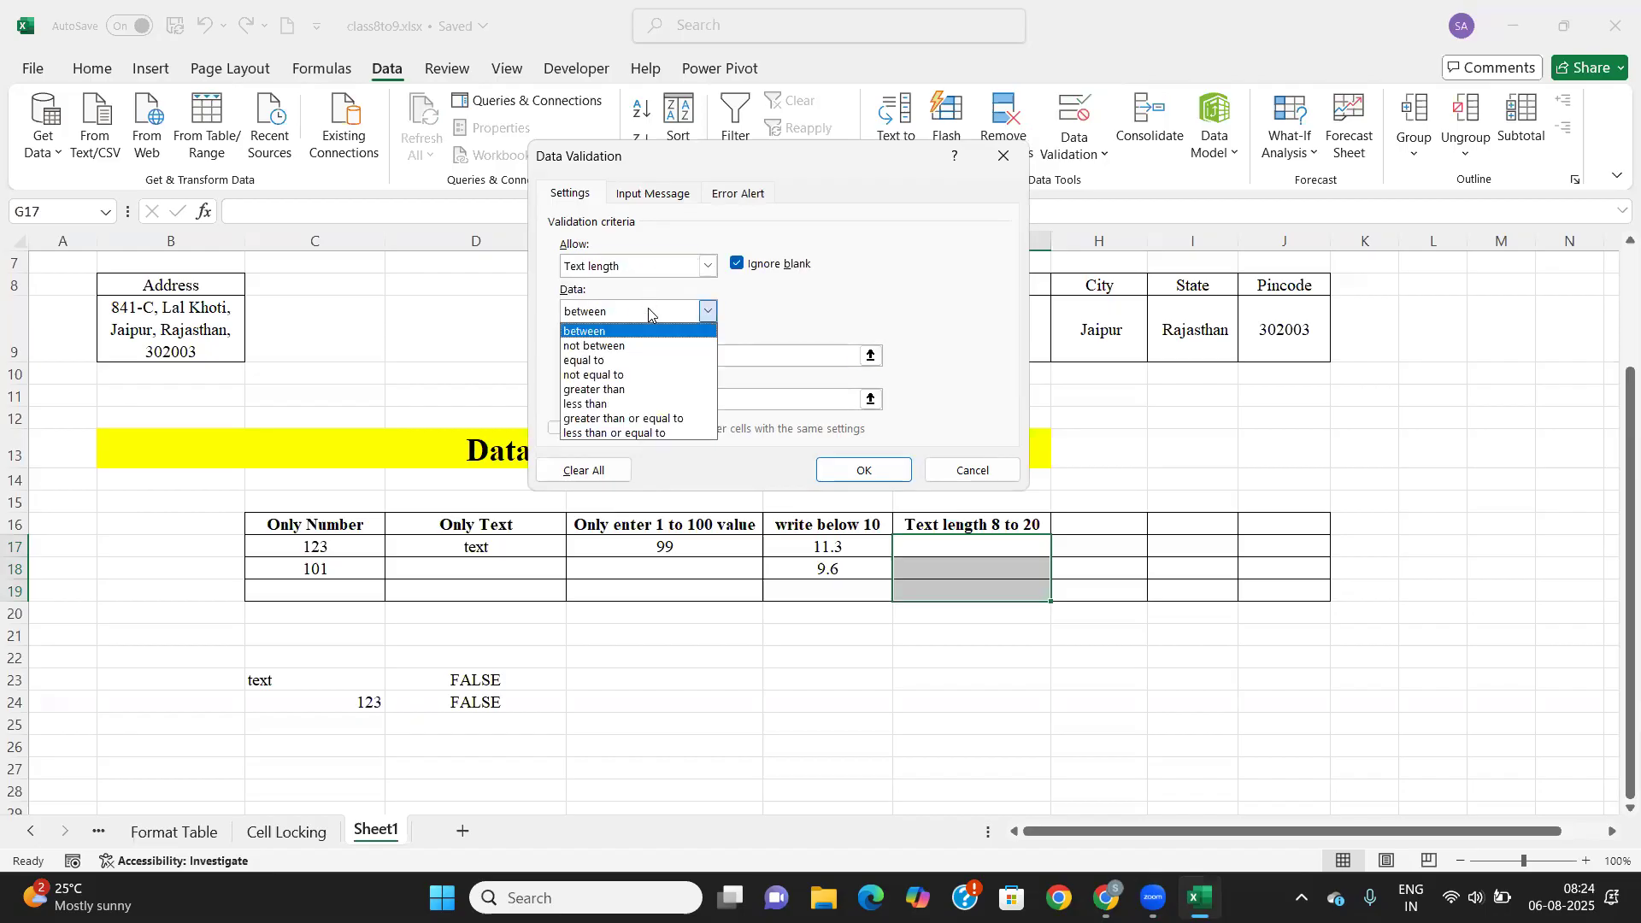
pyautogui.click(598, 332)
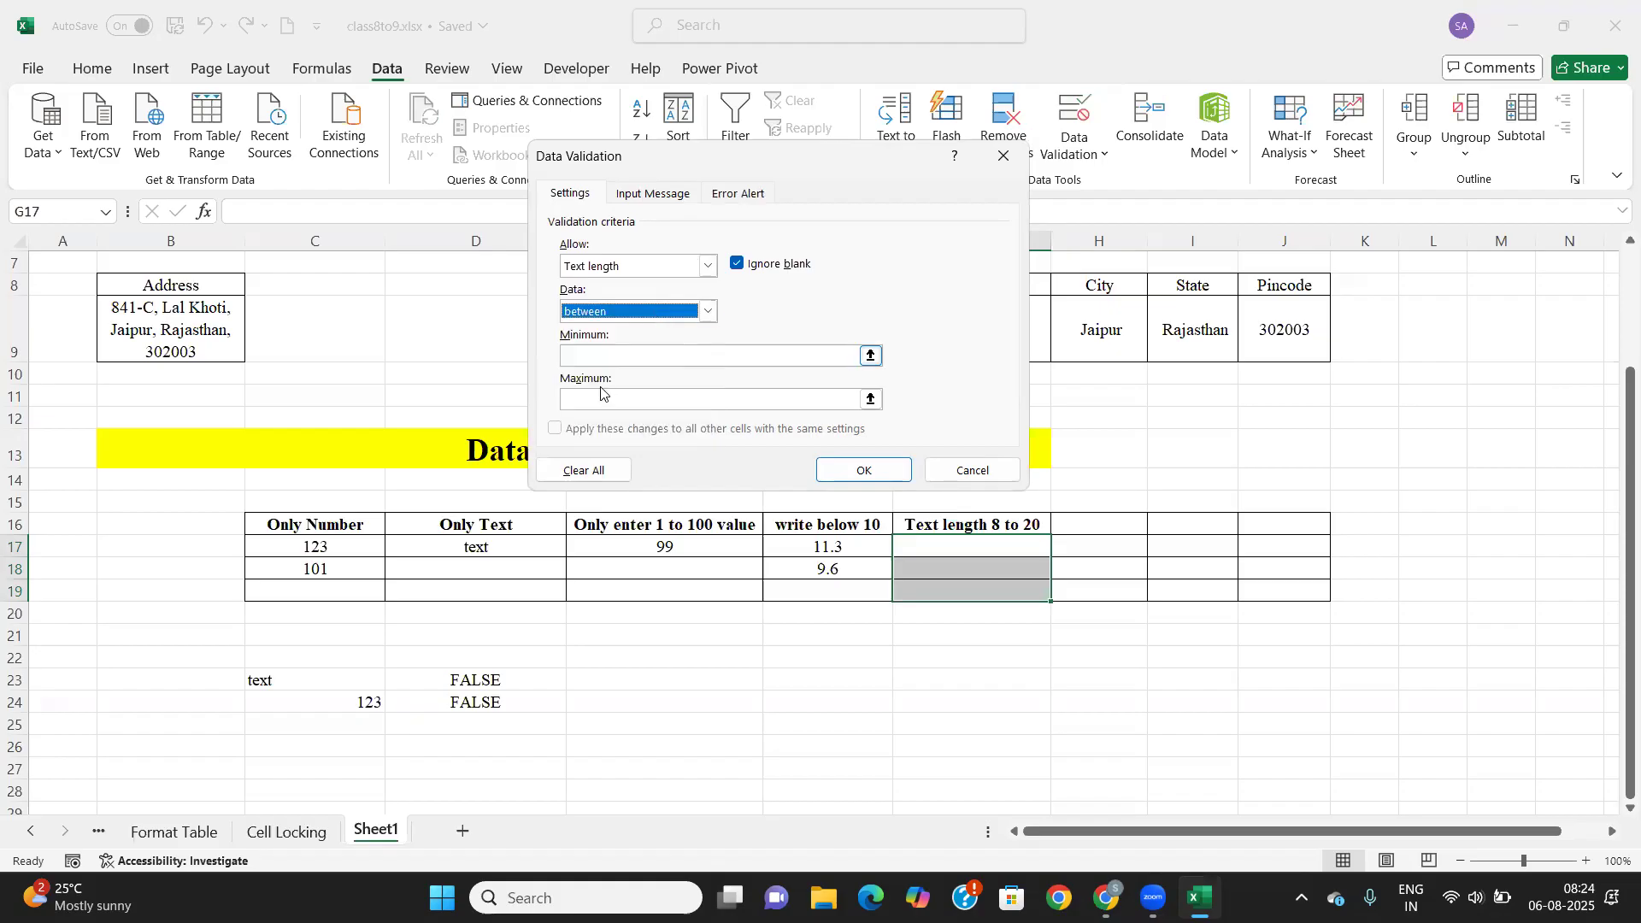
pyautogui.click(577, 351)
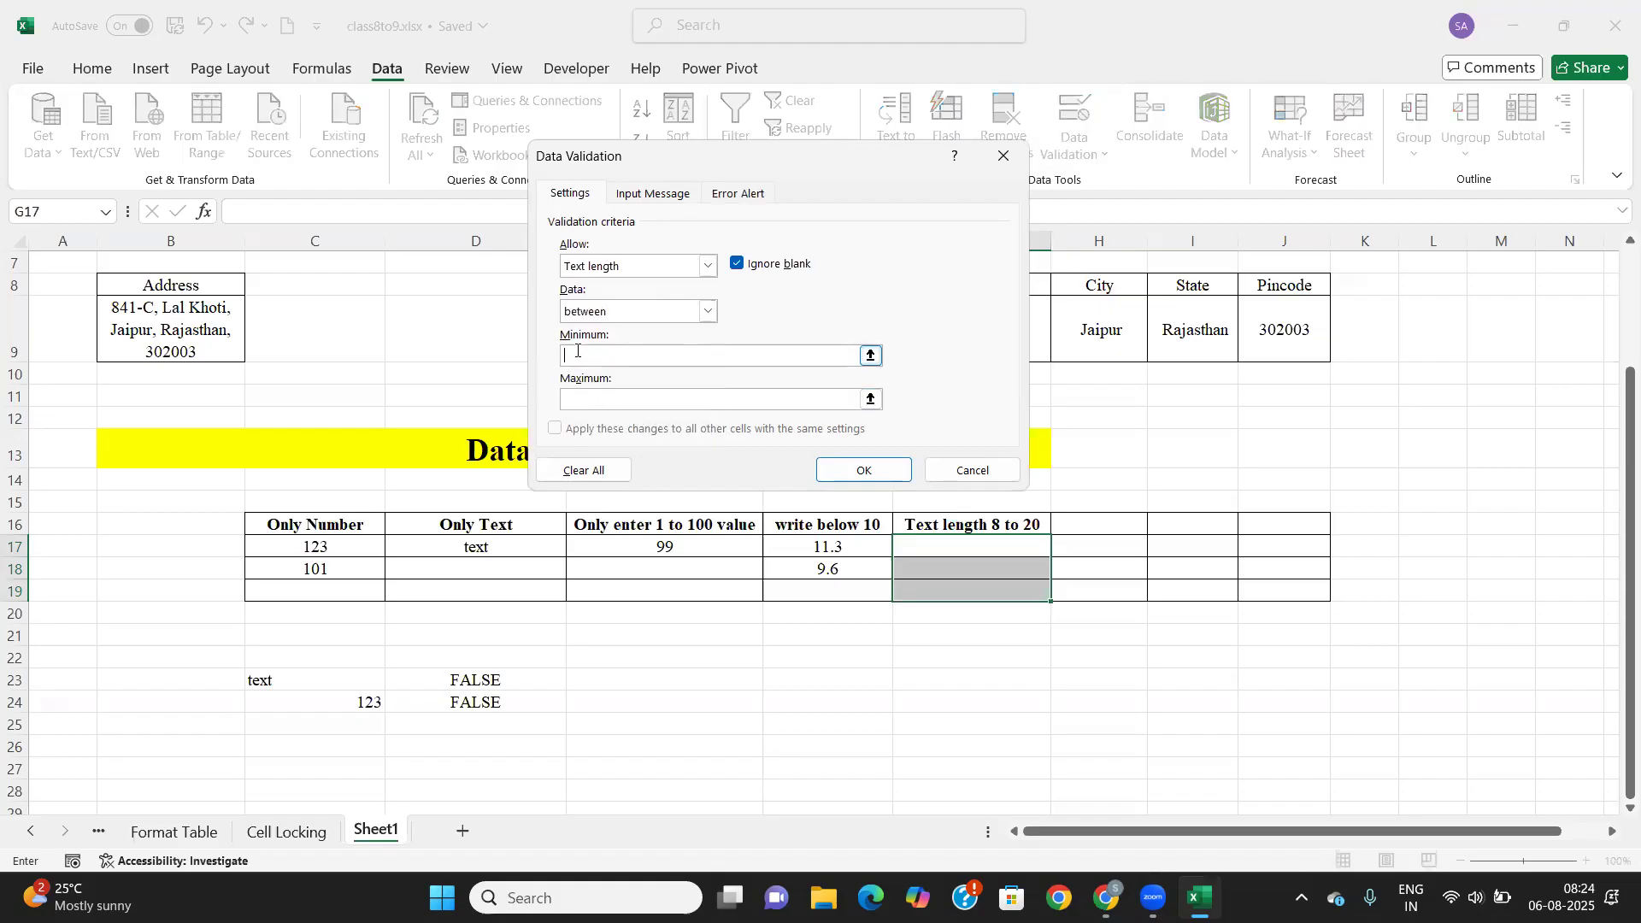
pyautogui.write('8')
pyautogui.press('Tab')
pyautogui.write('20')
pyautogui.click(865, 469)
# Set the validation error alert style for G17:G19 to Information.
pyautogui.click(980, 545)
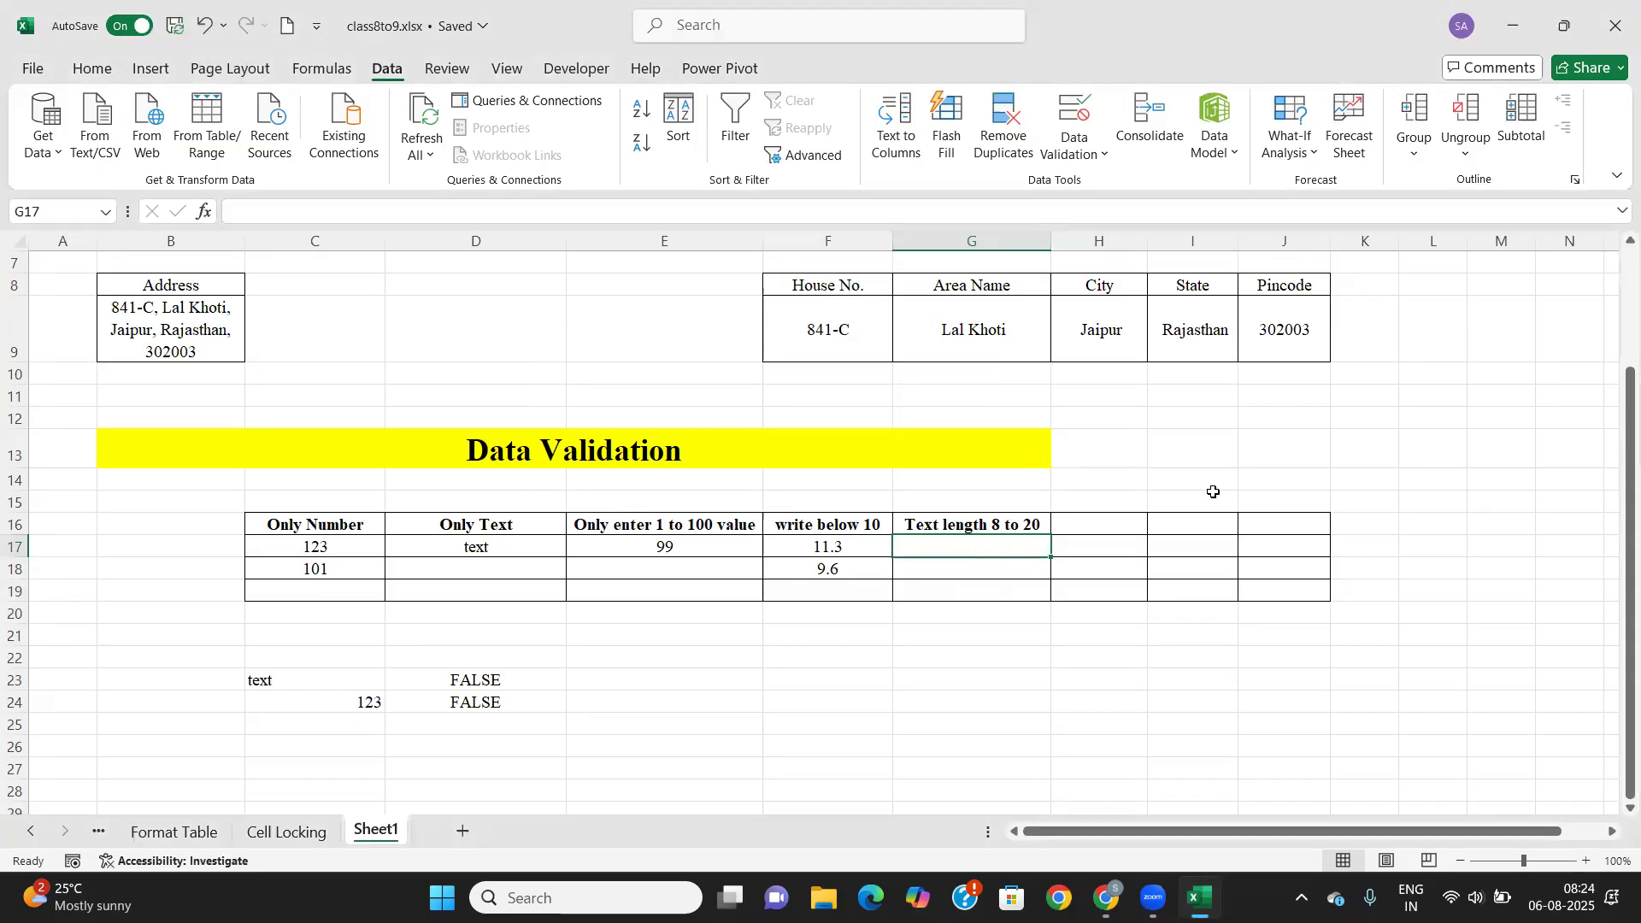
pyautogui.moveTo(985, 542); pyautogui.dragTo(982, 595)
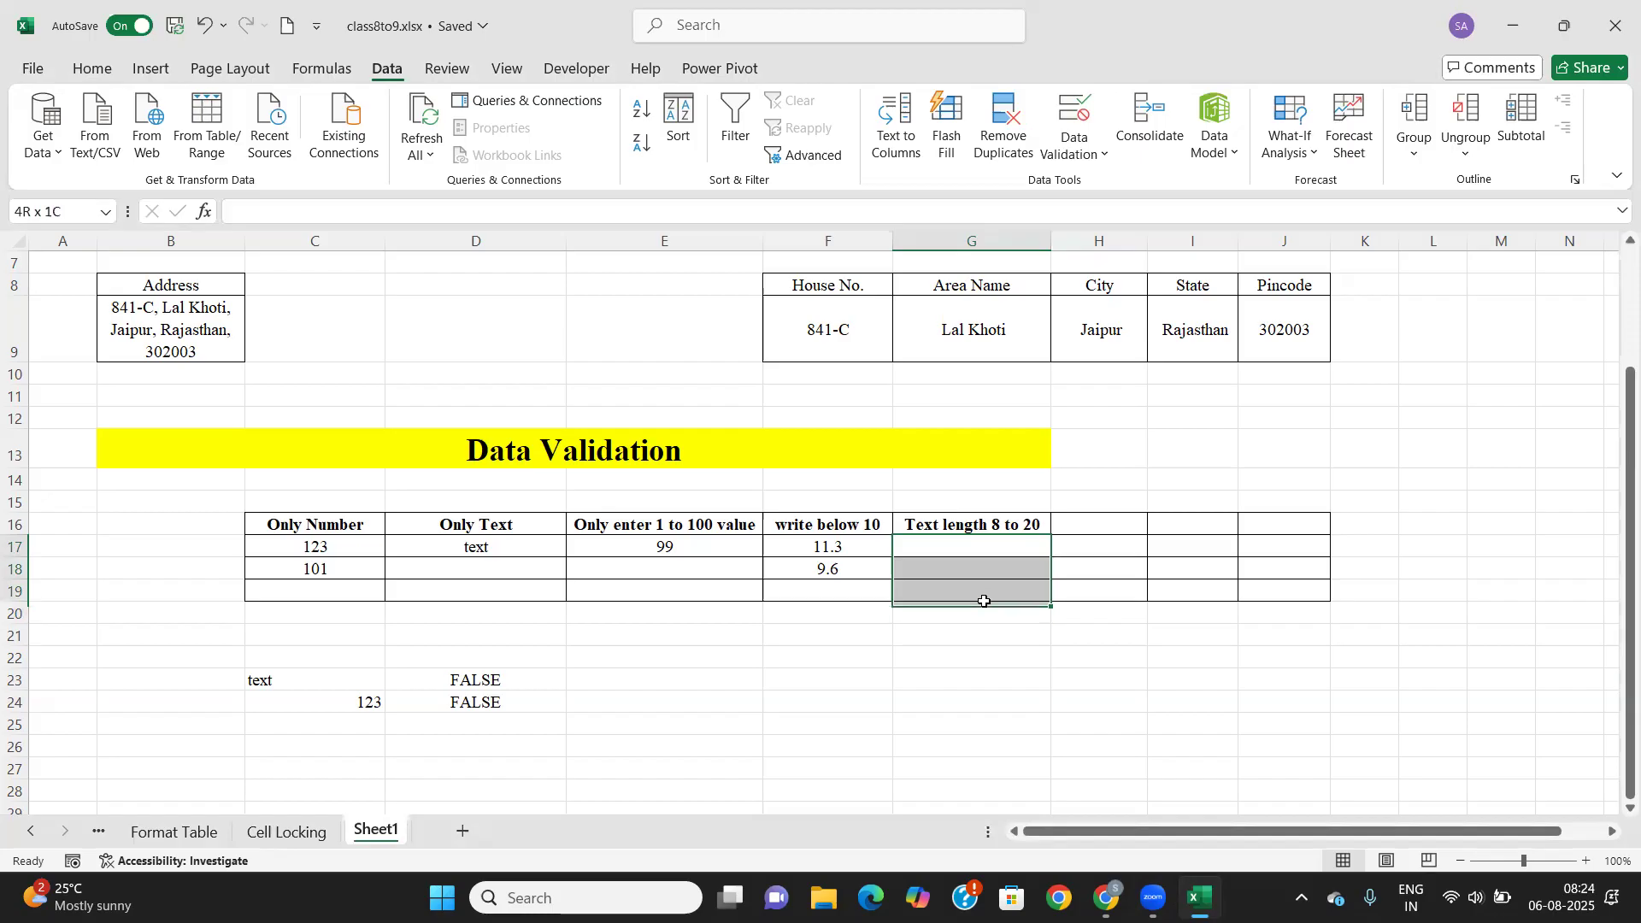
pyautogui.click(1080, 127)
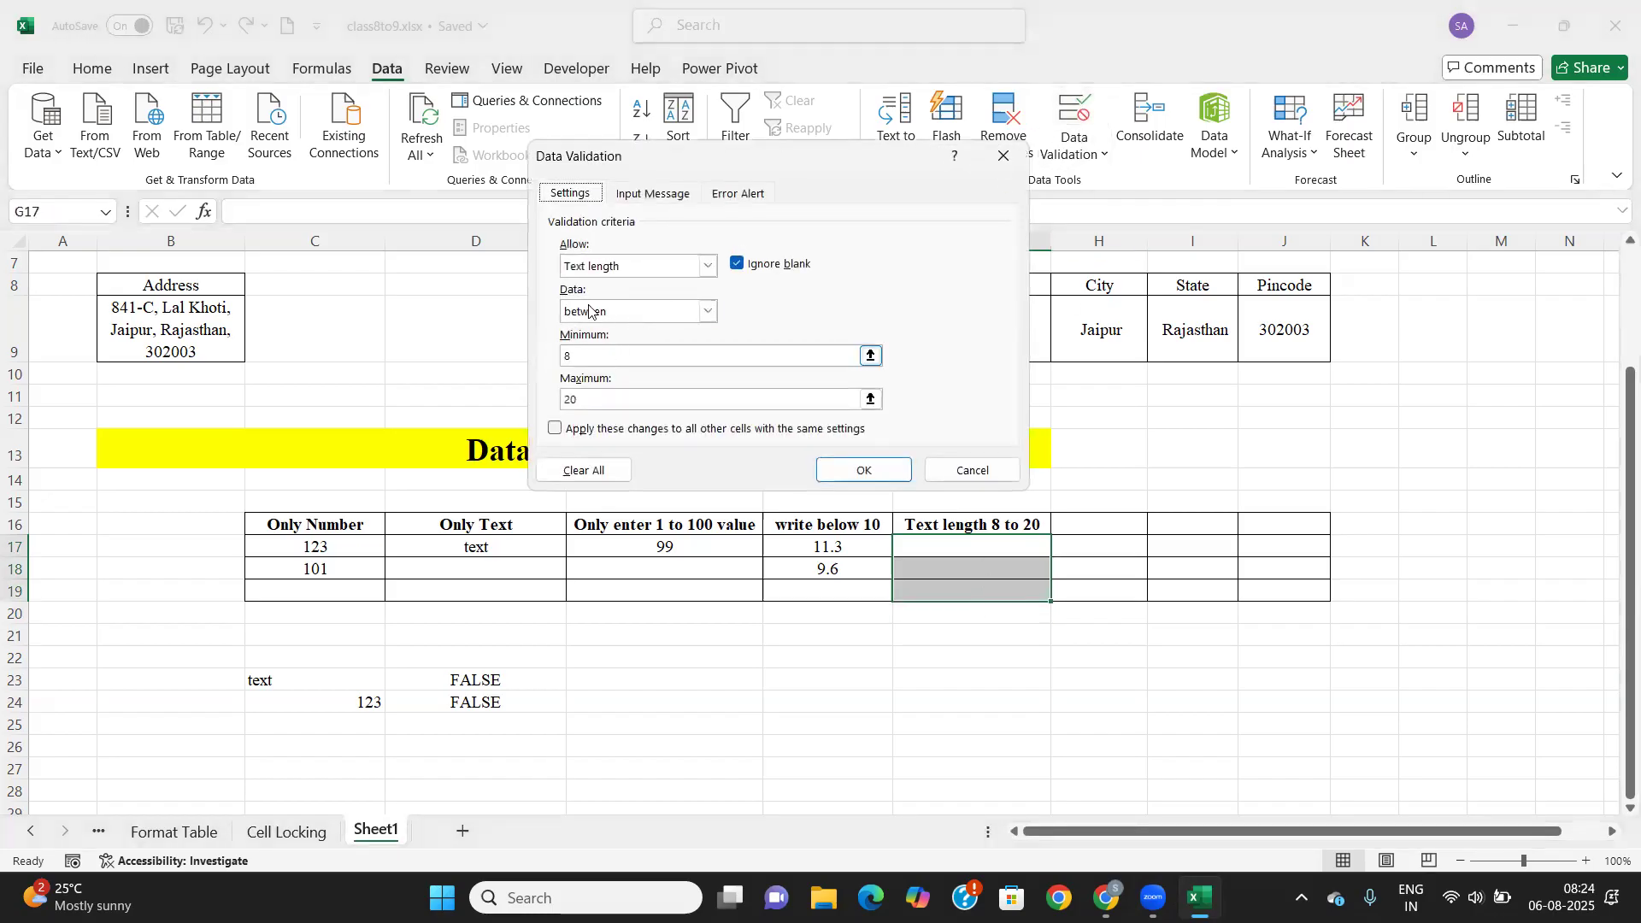
pyautogui.click(731, 194)
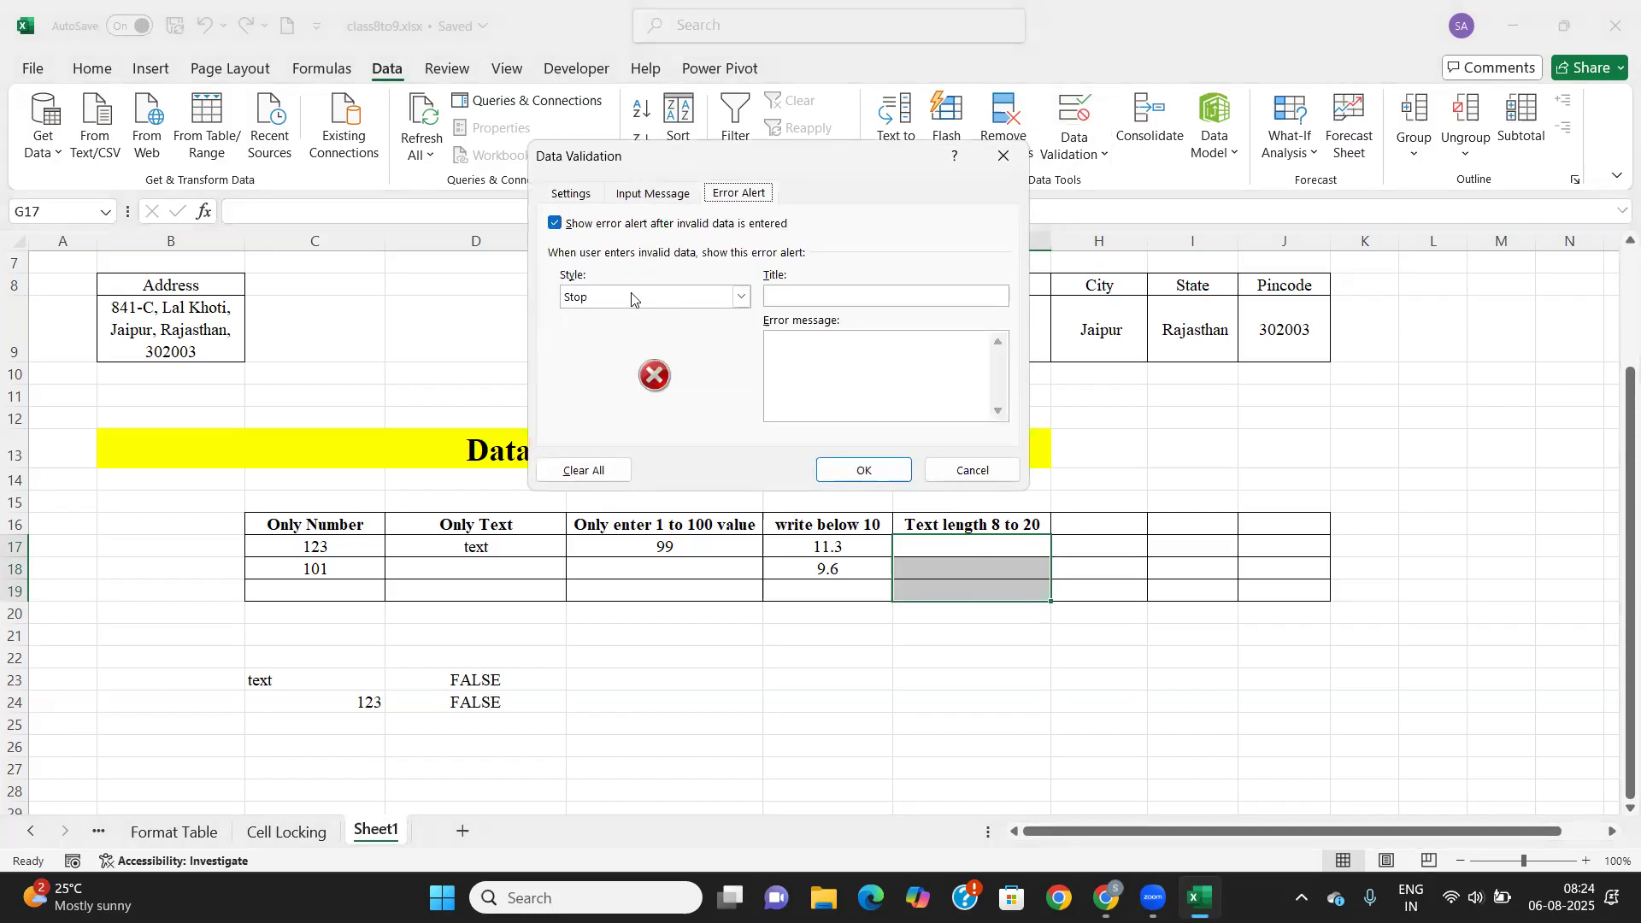
pyautogui.click(705, 297)
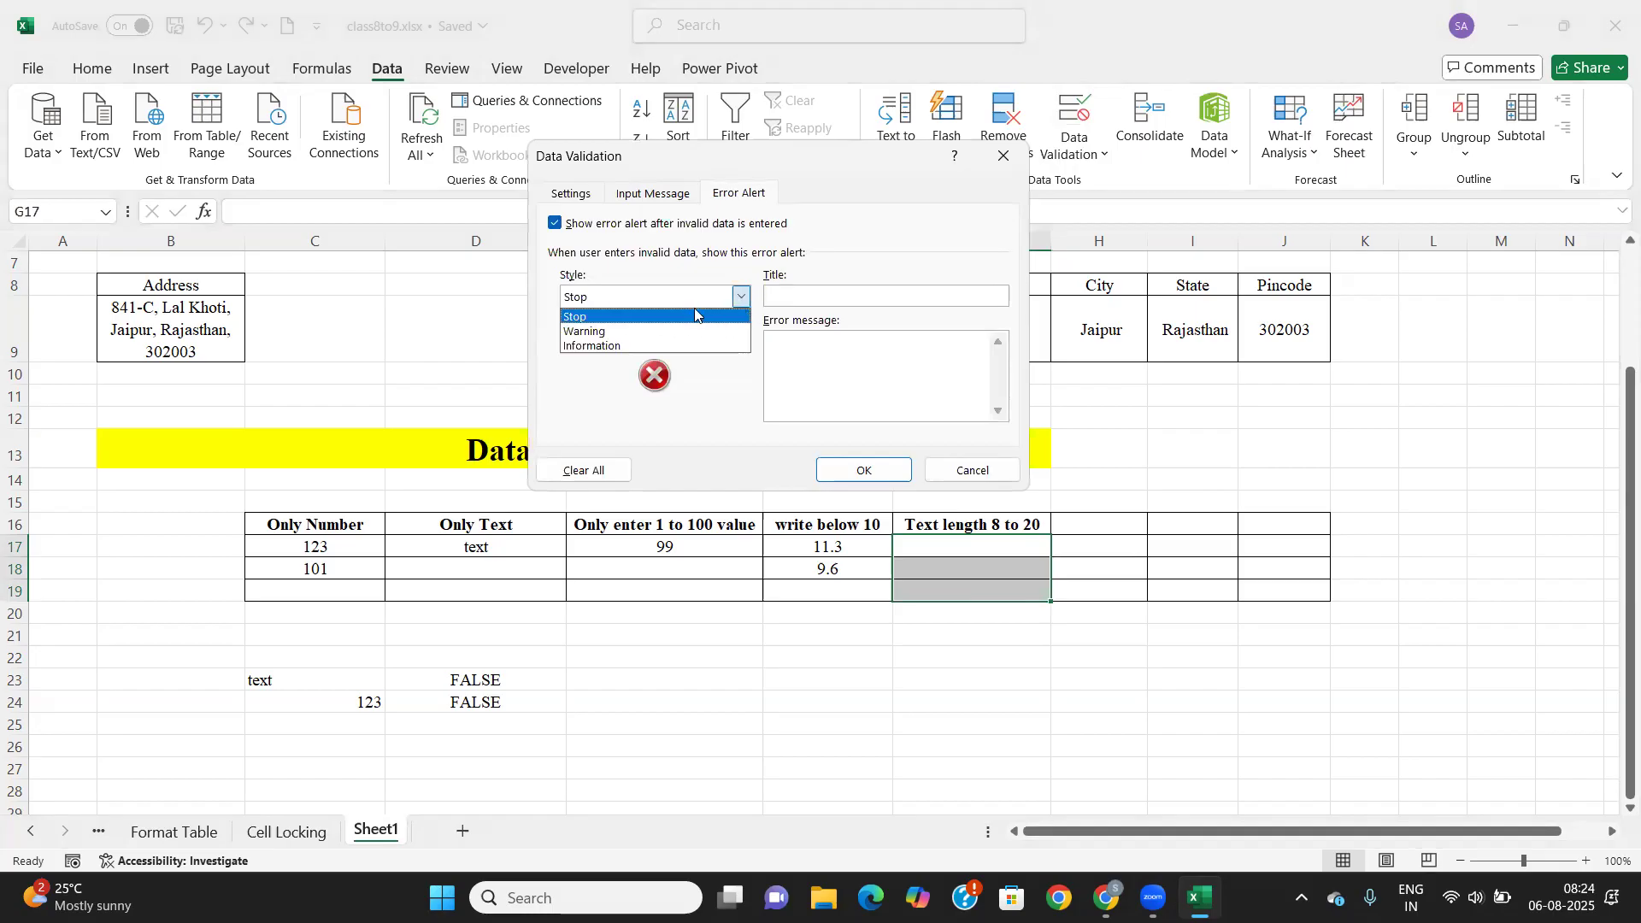
pyautogui.click(609, 345)
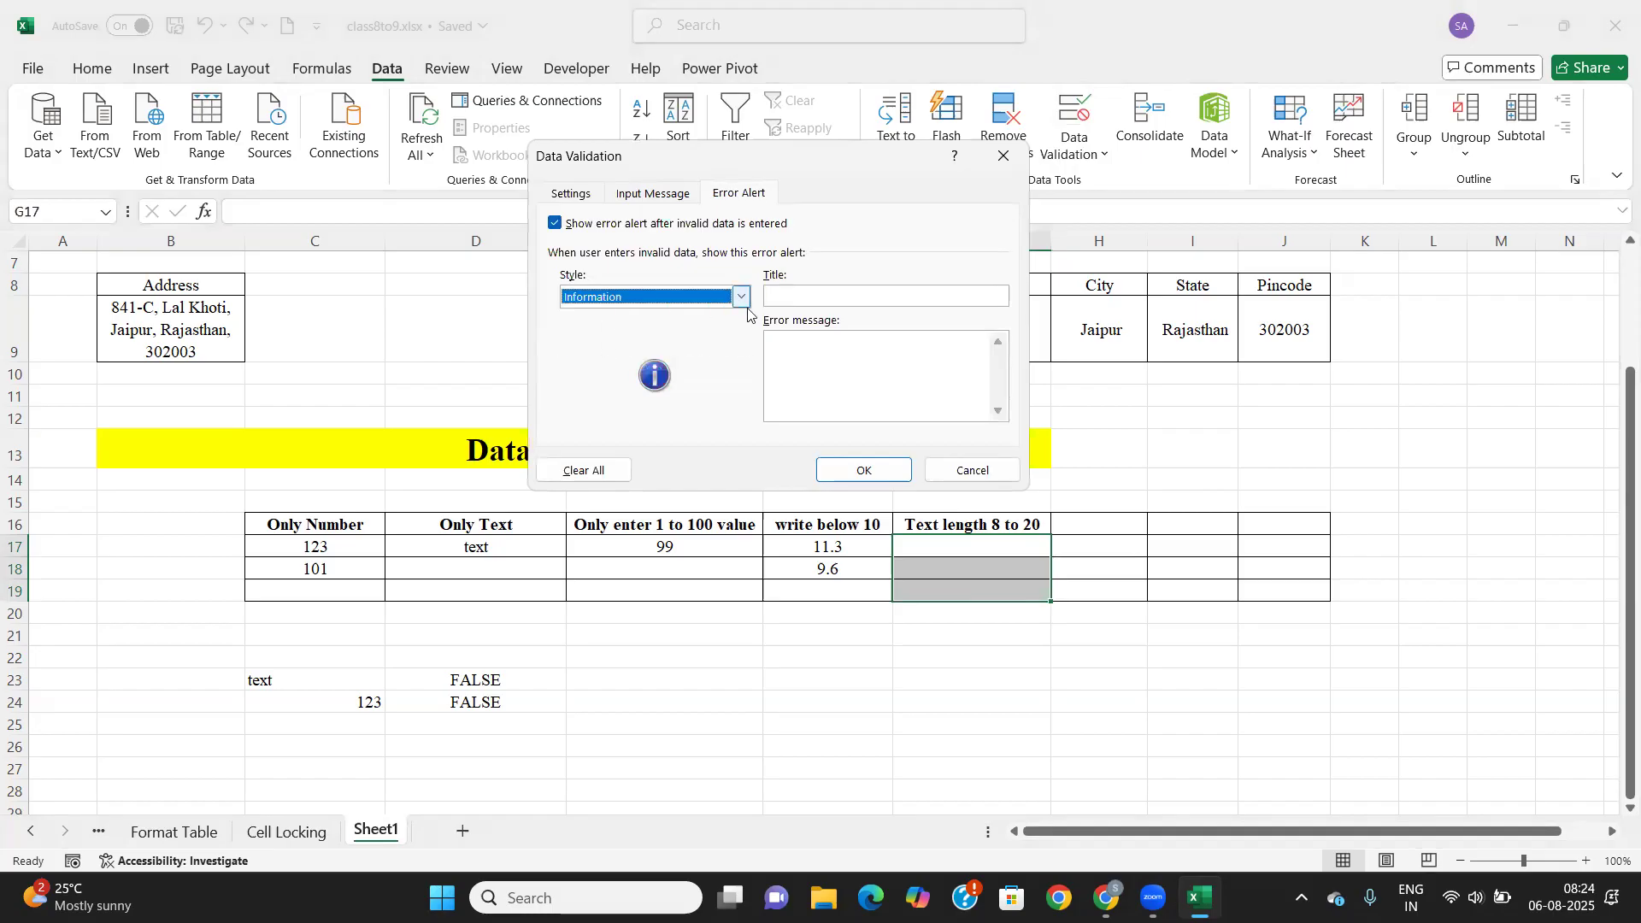
# Title the error alert "Just for information".
pyautogui.click(813, 298)
pyautogui.write('Uus')
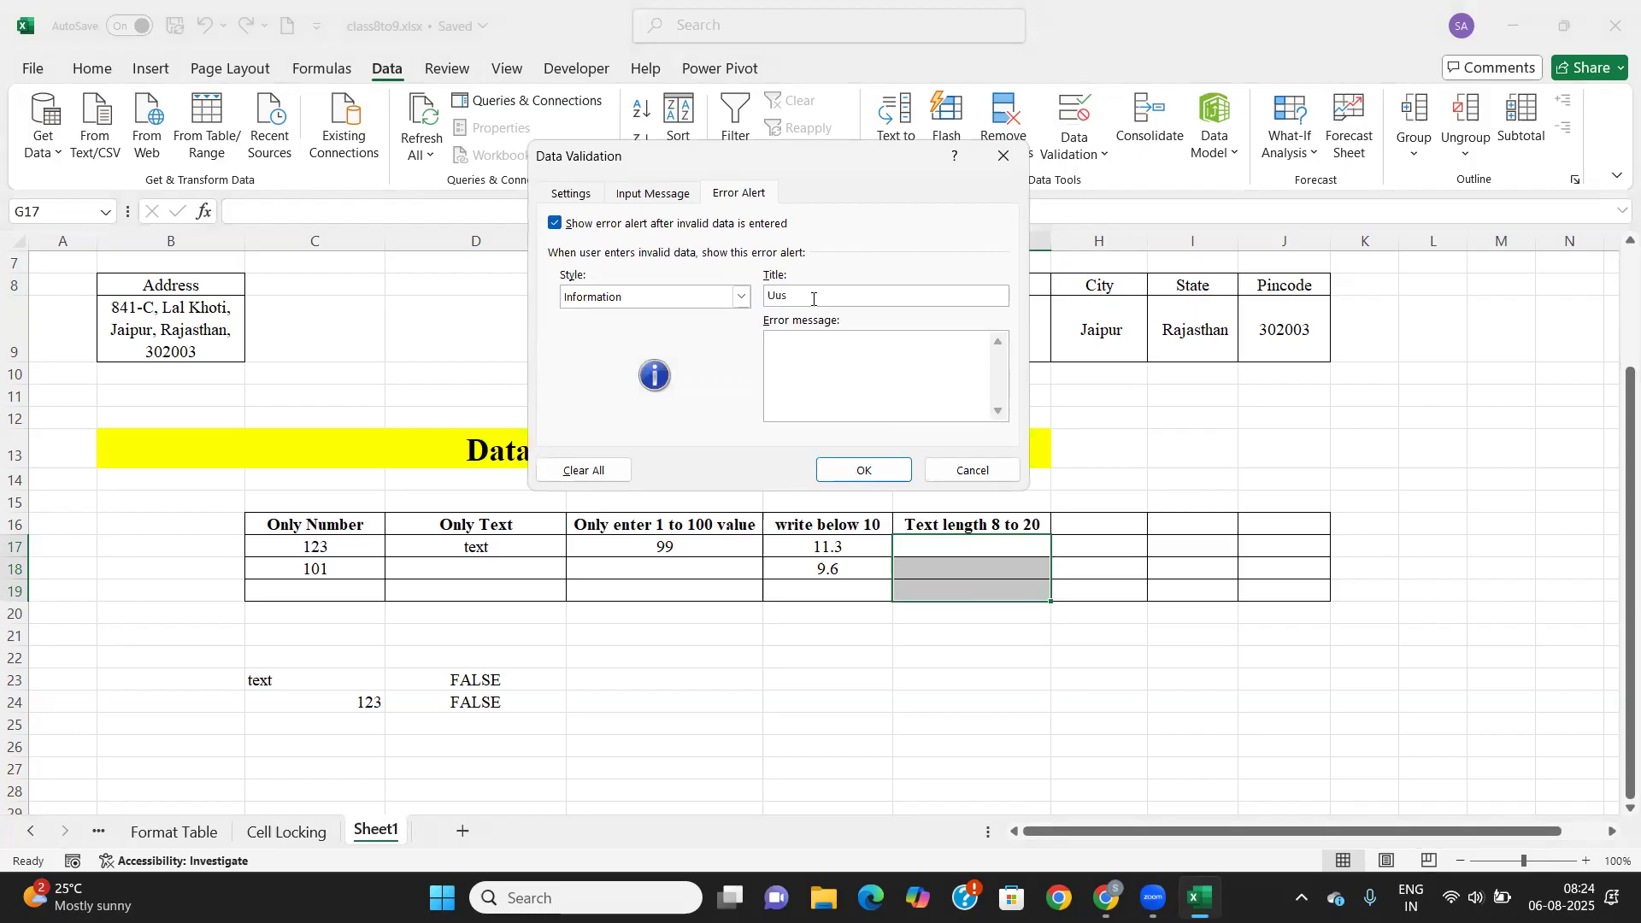
pyautogui.press('BackSpace')
pyautogui.press('BackSpace')
pyautogui.press('BackSpace')
pyautogui.write('Just for information')
# Give the alert the message "Write the the text in between 8 to 20 characters" and apply the rule to G17:G19.
pyautogui.press('Tab')
pyautogui.write('Qrite')
pyautogui.press('BackSpace')
pyautogui.press('BackSpace')
pyautogui.press('BackSpace')
pyautogui.press('BackSpace')
pyautogui.press('BackSpace')
pyautogui.press('BackSpace')
pyautogui.write('Q')
pyautogui.press('BackSpace')
pyautogui.write('Write the')
pyautogui.write('the text in between 8 to ')
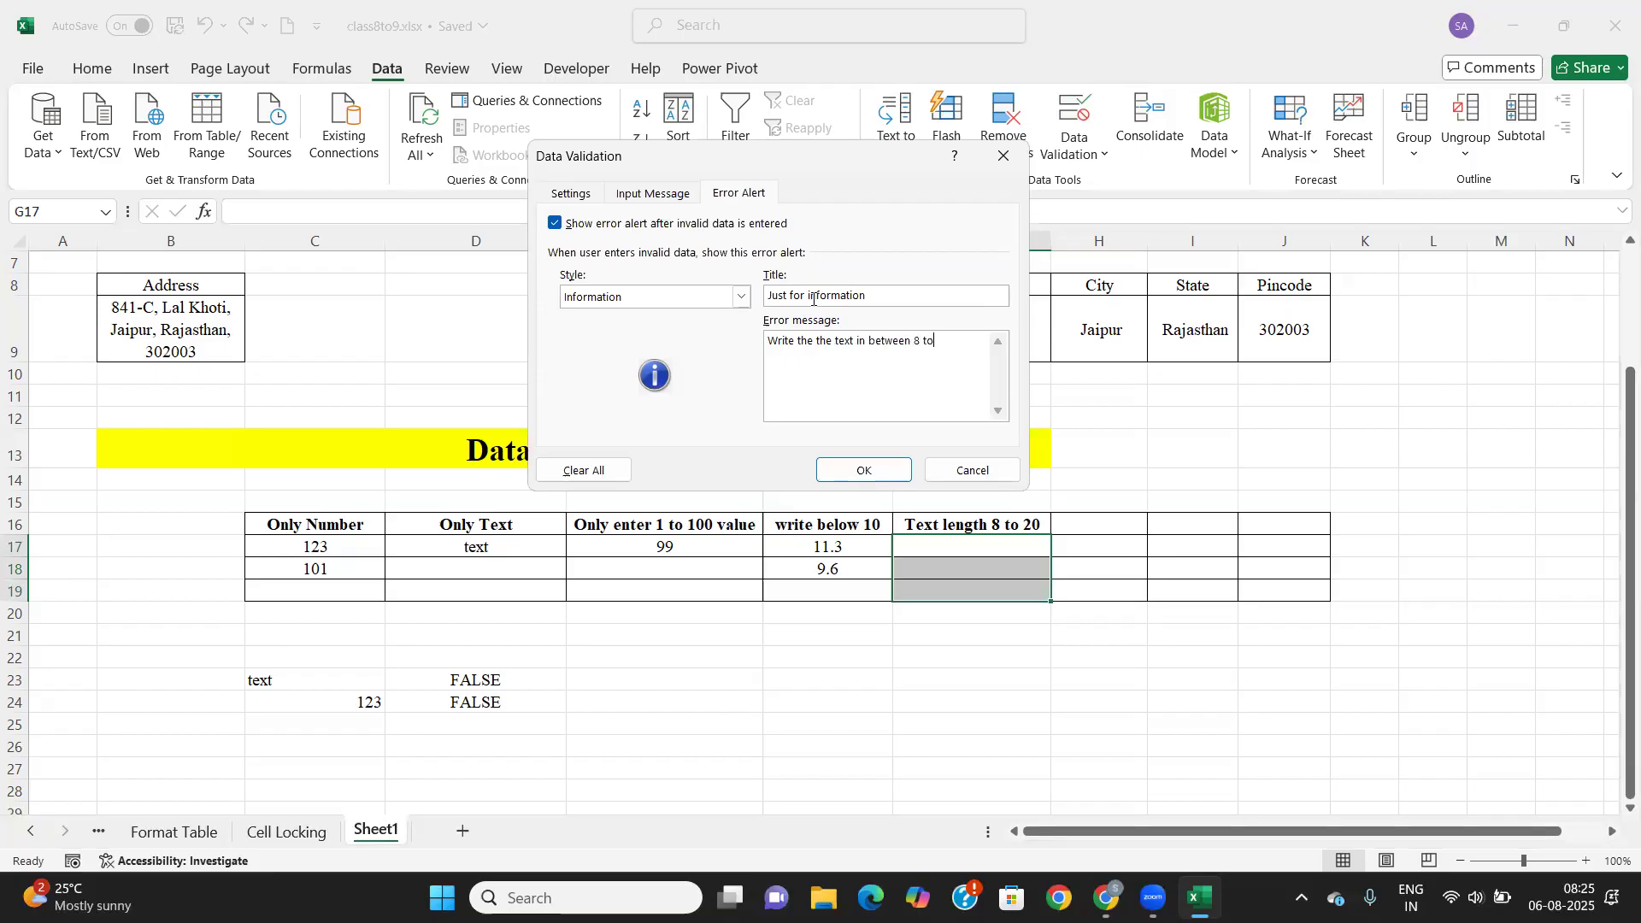
pyautogui.write('20 characters')
pyautogui.click(889, 471)
# Test the text length rule by entering "Sha" in G17 and accepting it despite the information alert.
pyautogui.click(956, 545)
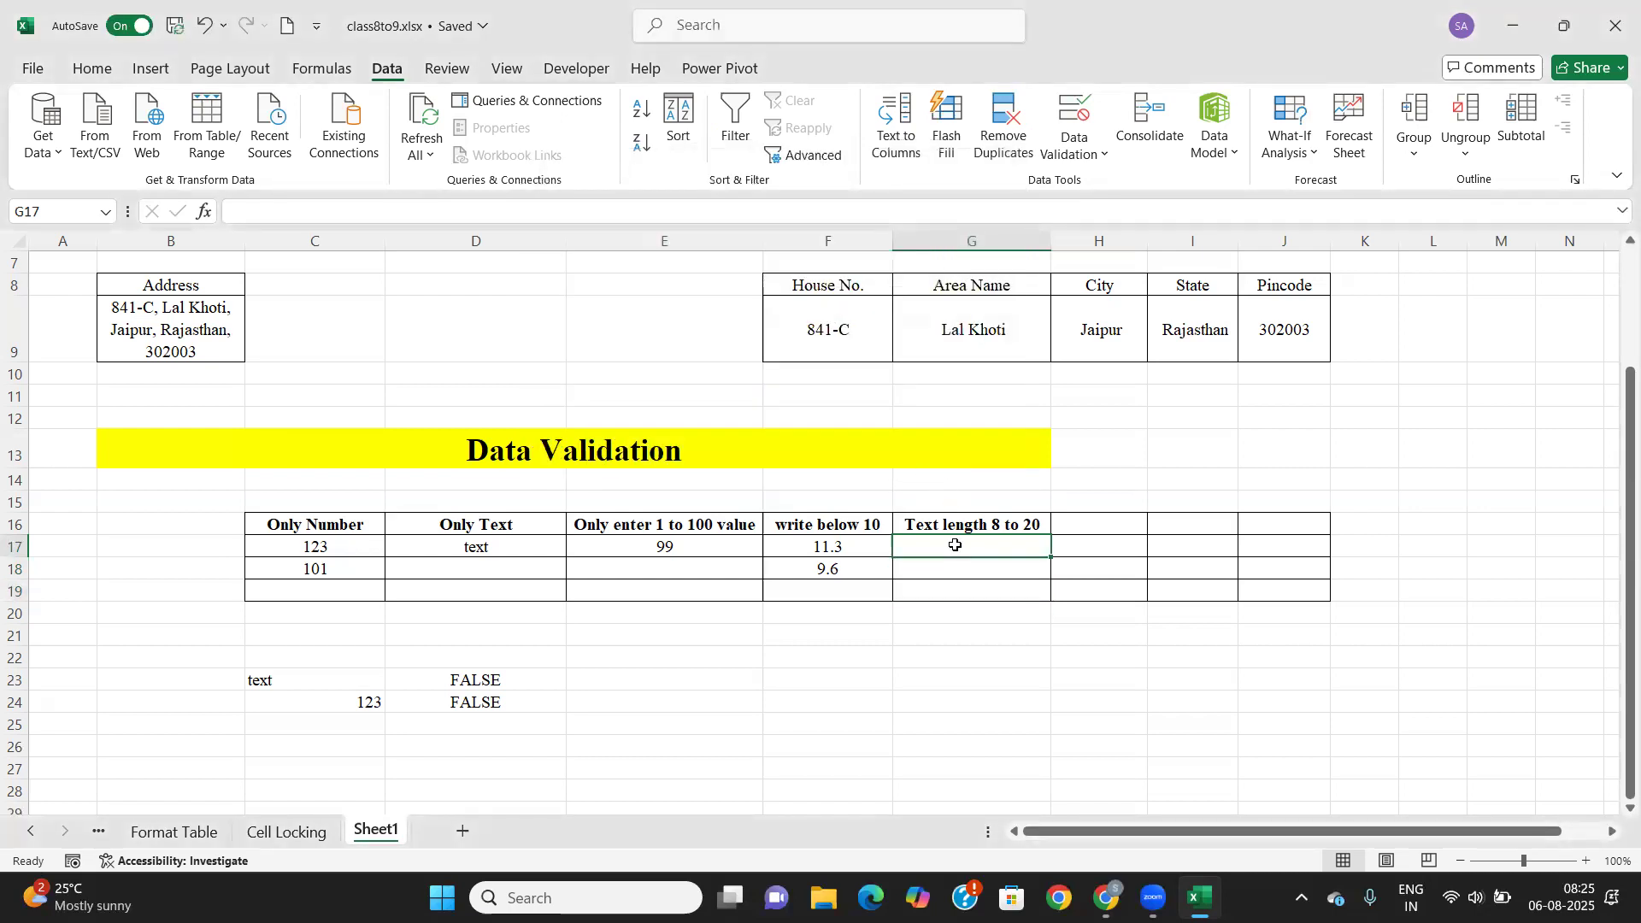
pyautogui.write('Sha')
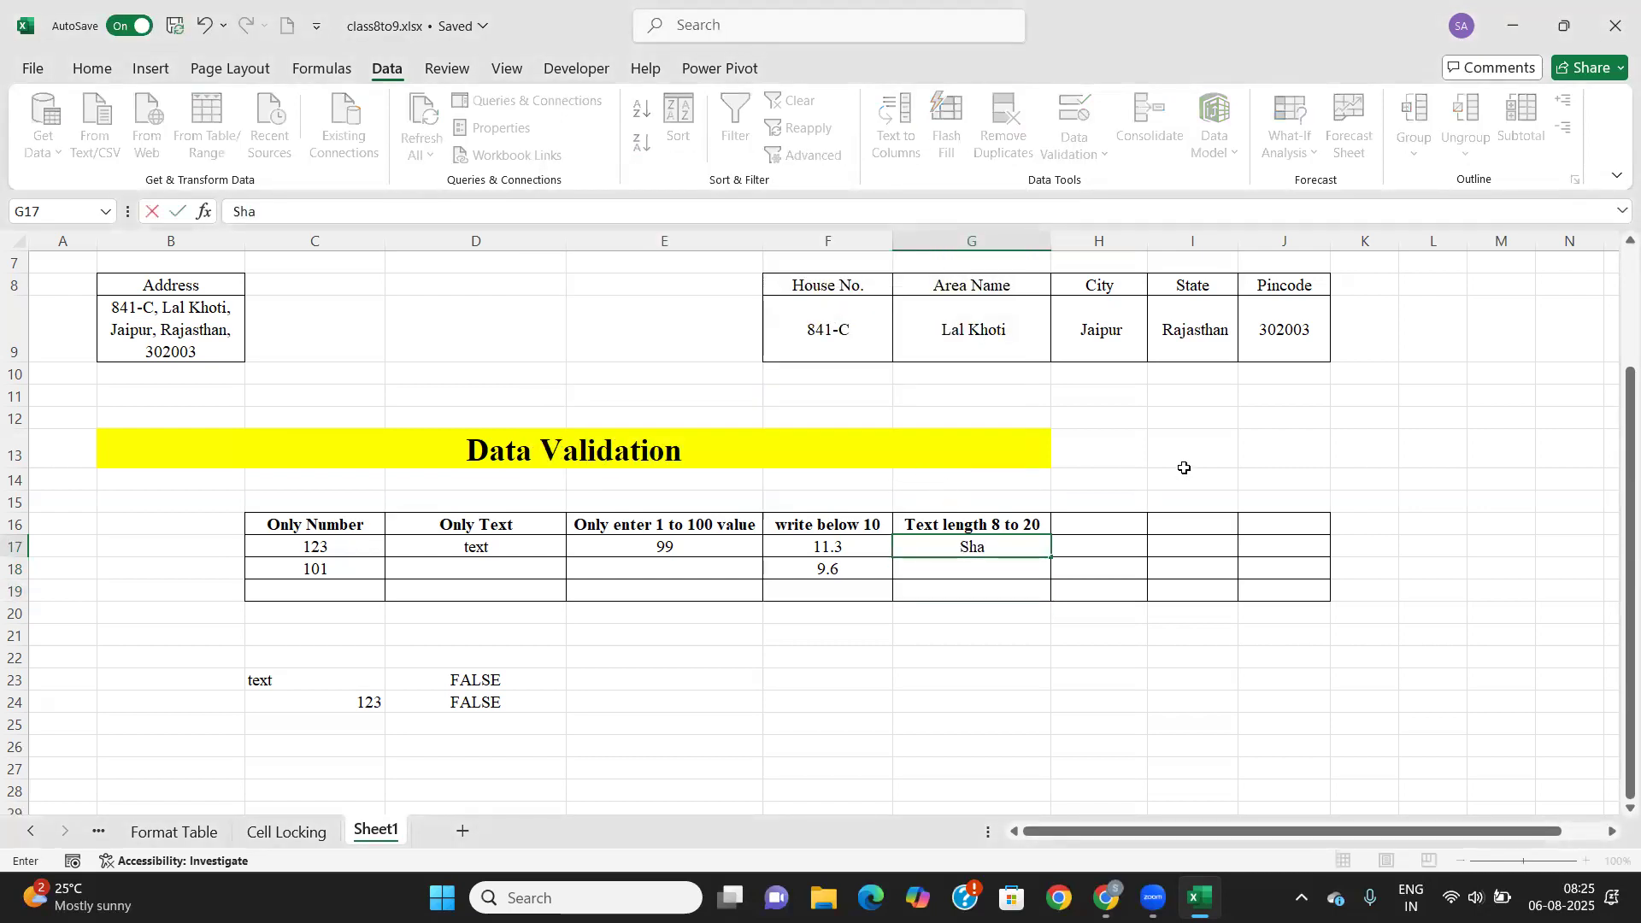
pyautogui.press('Return')
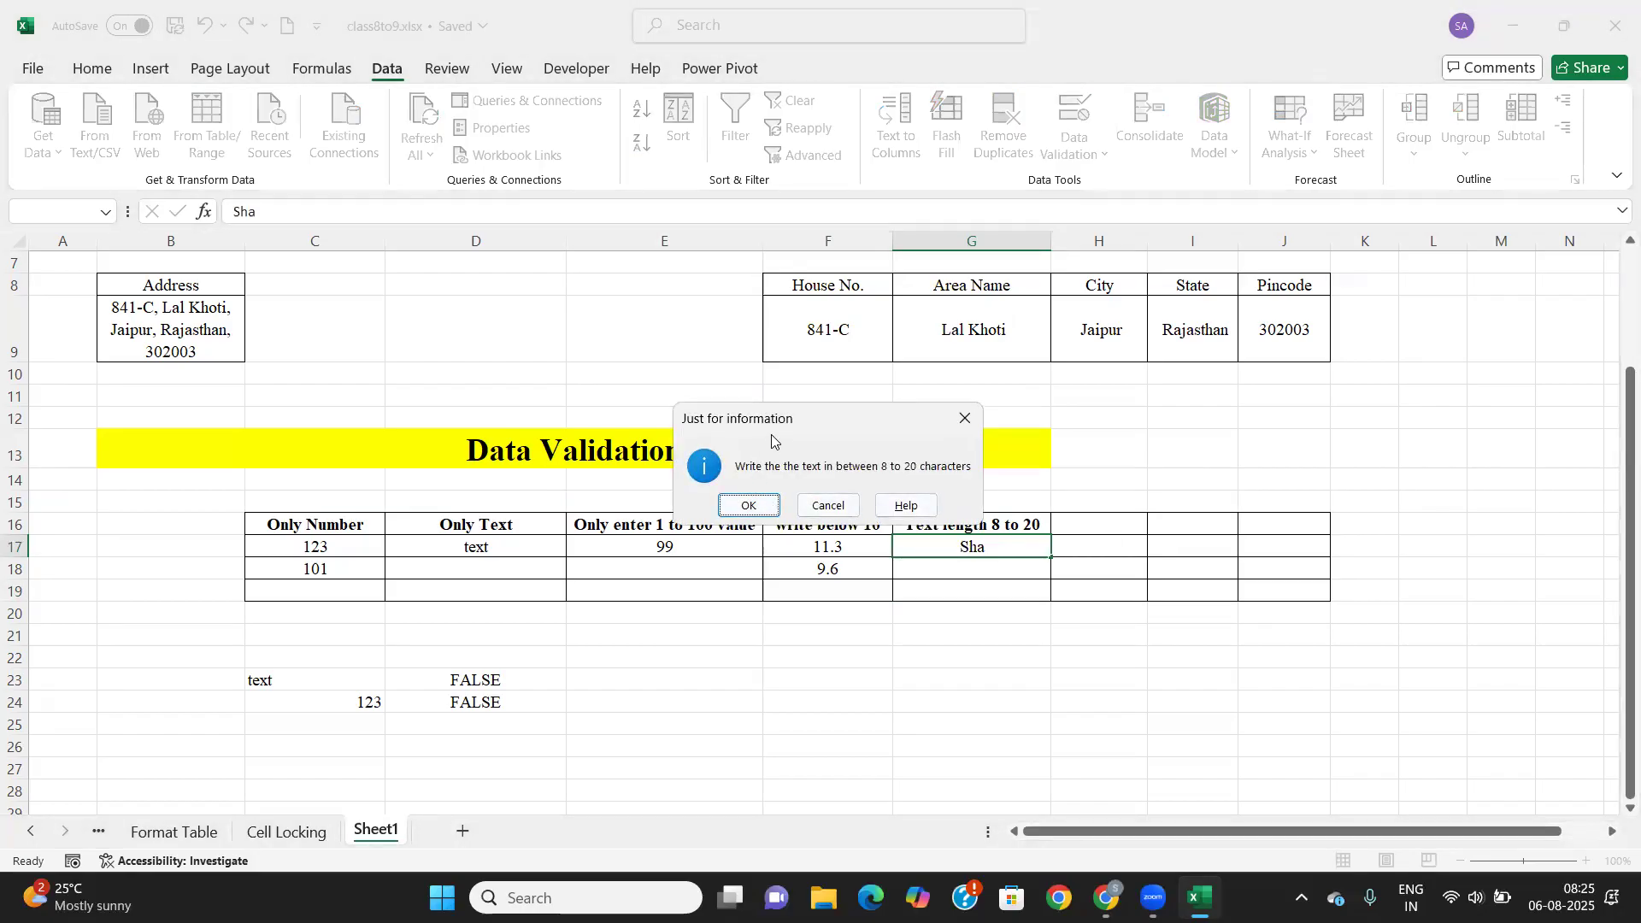
pyautogui.click(740, 506)
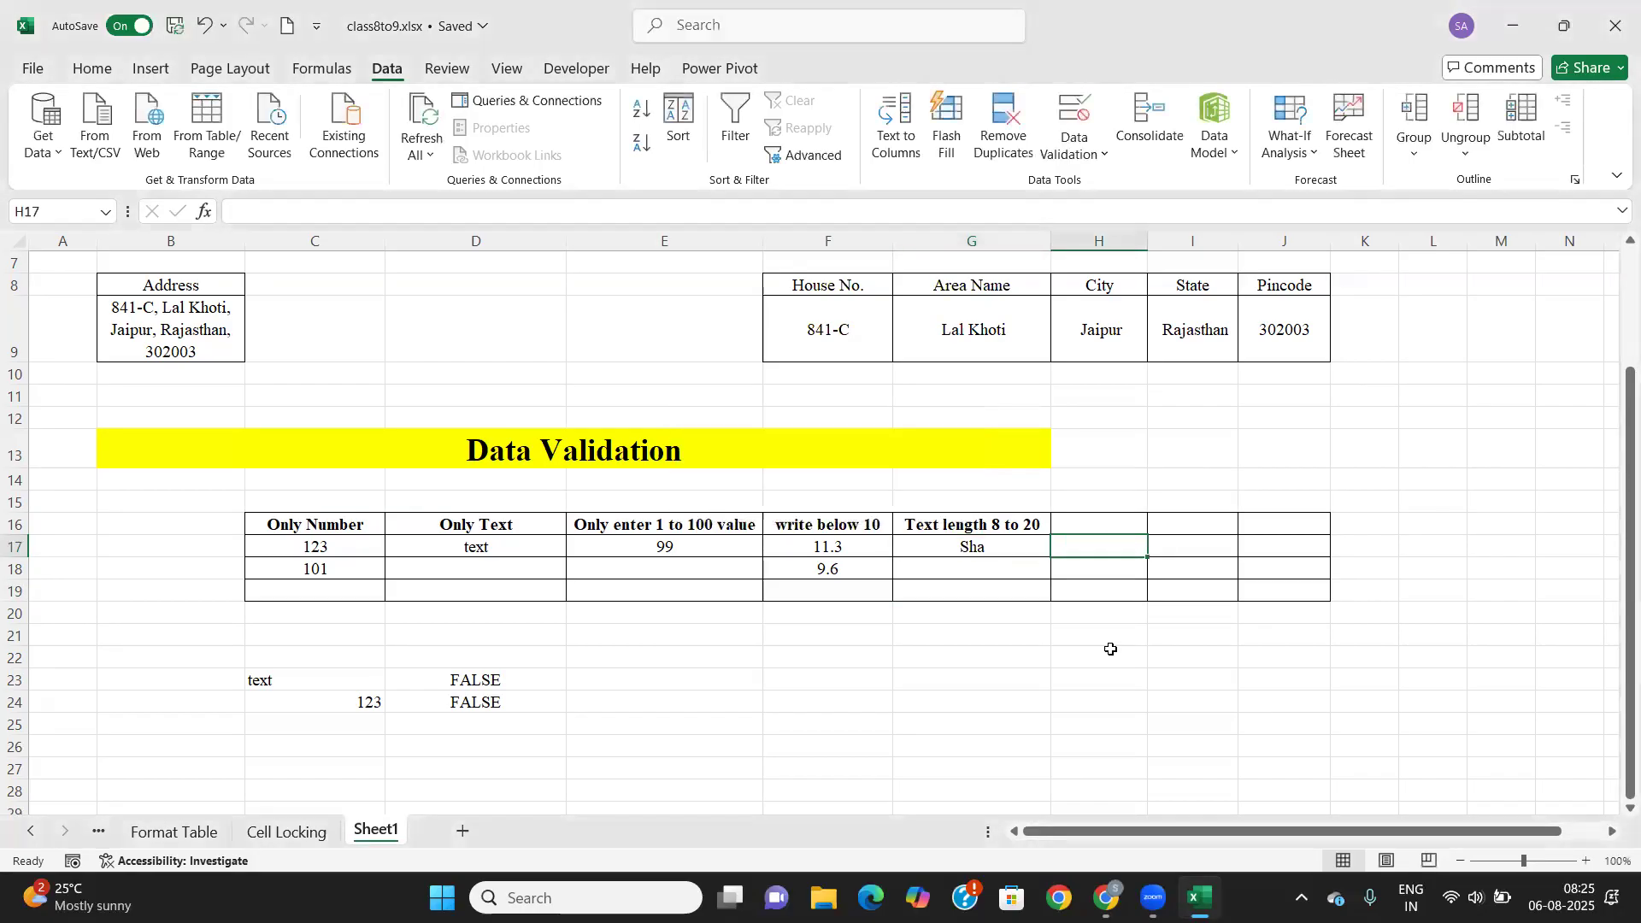
# Try replacing G17 with the overlong text "sadjhjahsdjijkasdkjhakjsdkj" and dismiss the alert without accepting the entry.
pyautogui.press('Left')
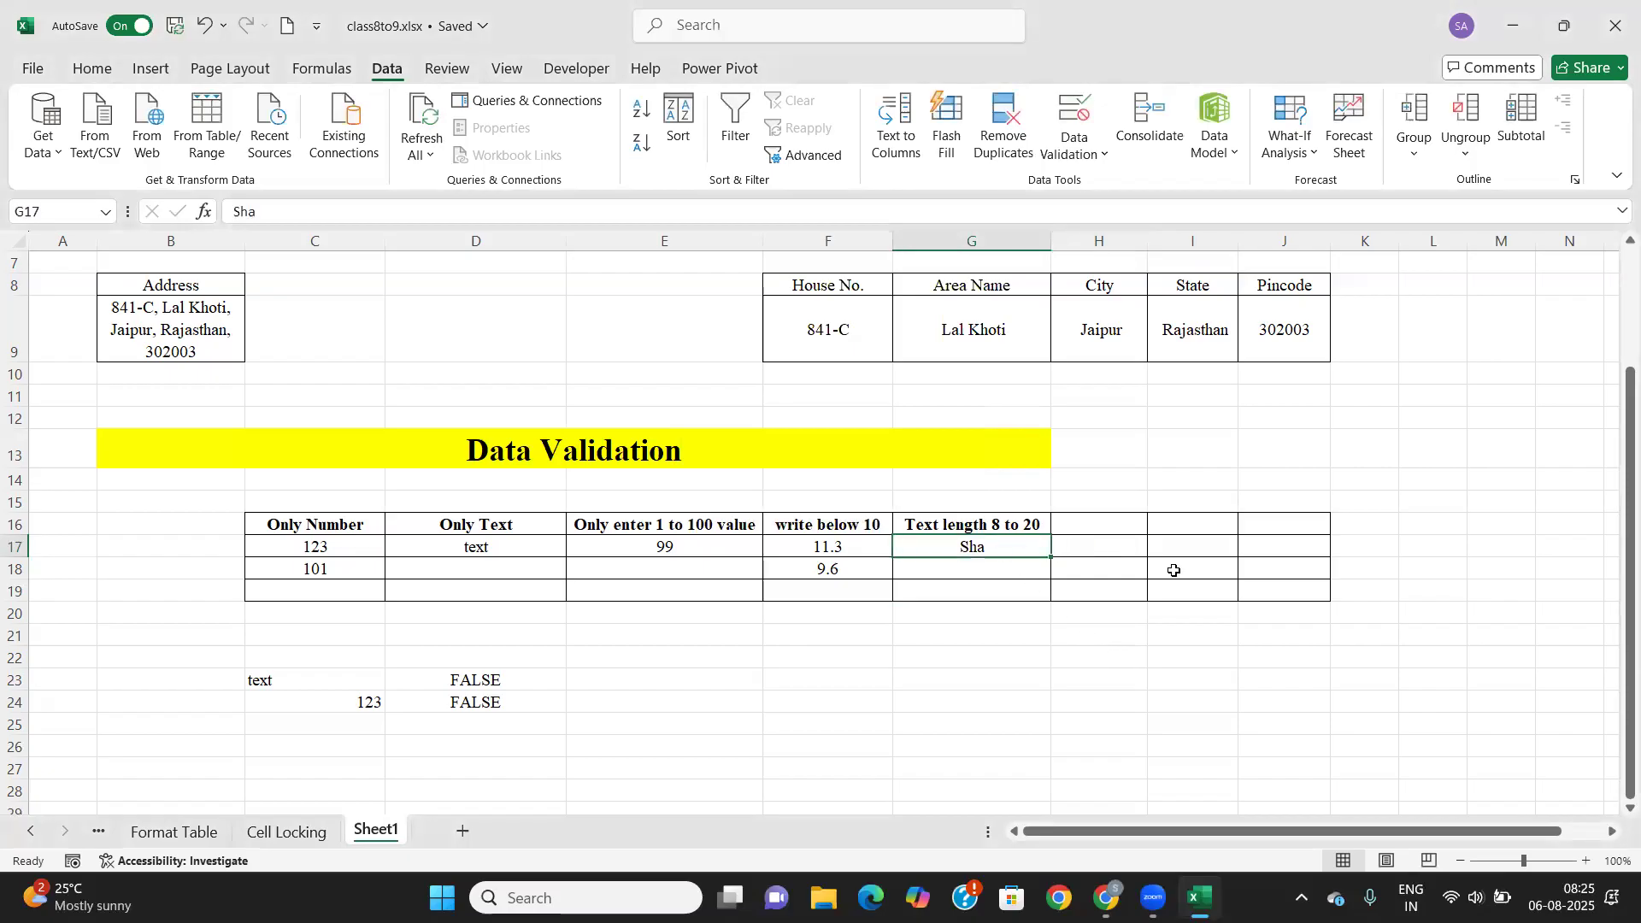
pyautogui.write('sadjhjahsdj')
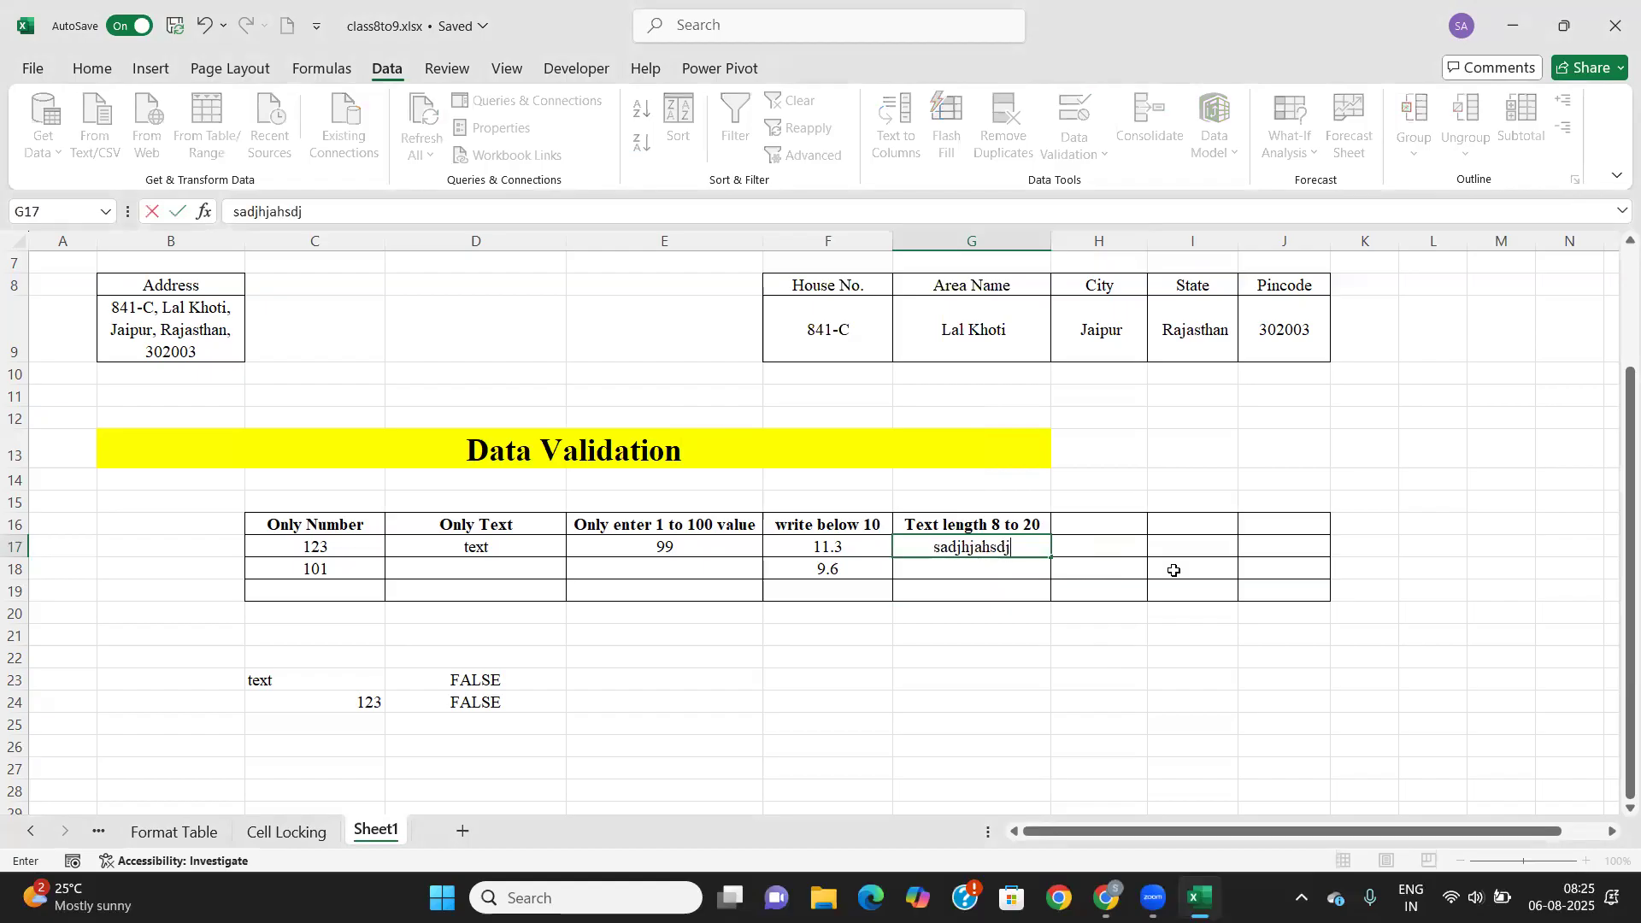
pyautogui.write('ijkasdkjhakjsdkj')
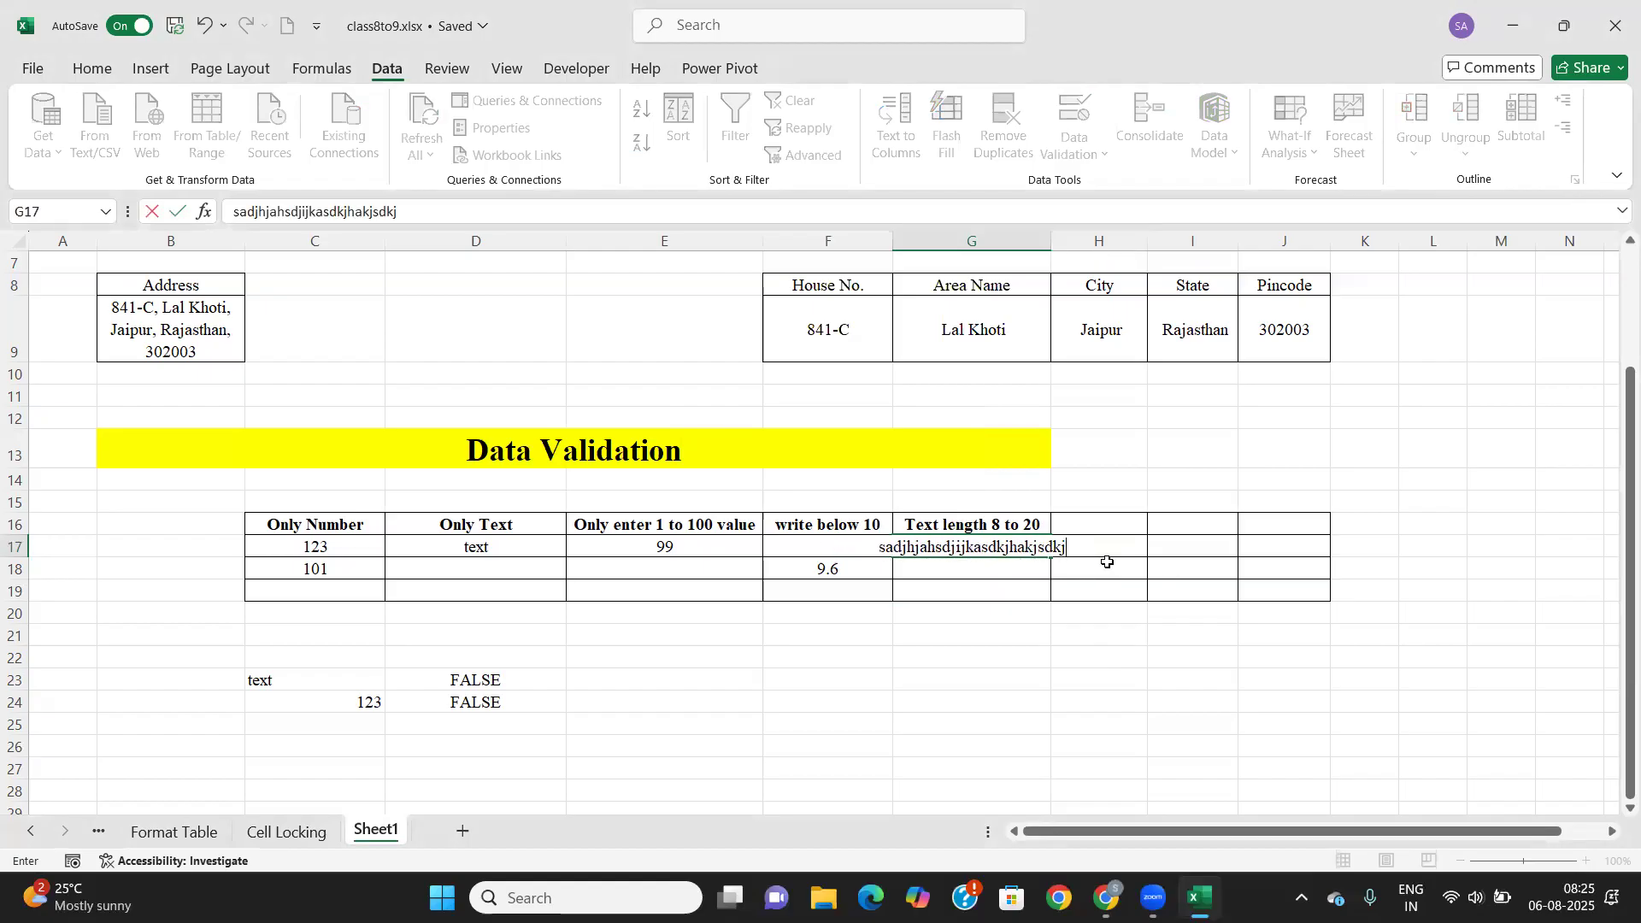
pyautogui.press('Return')
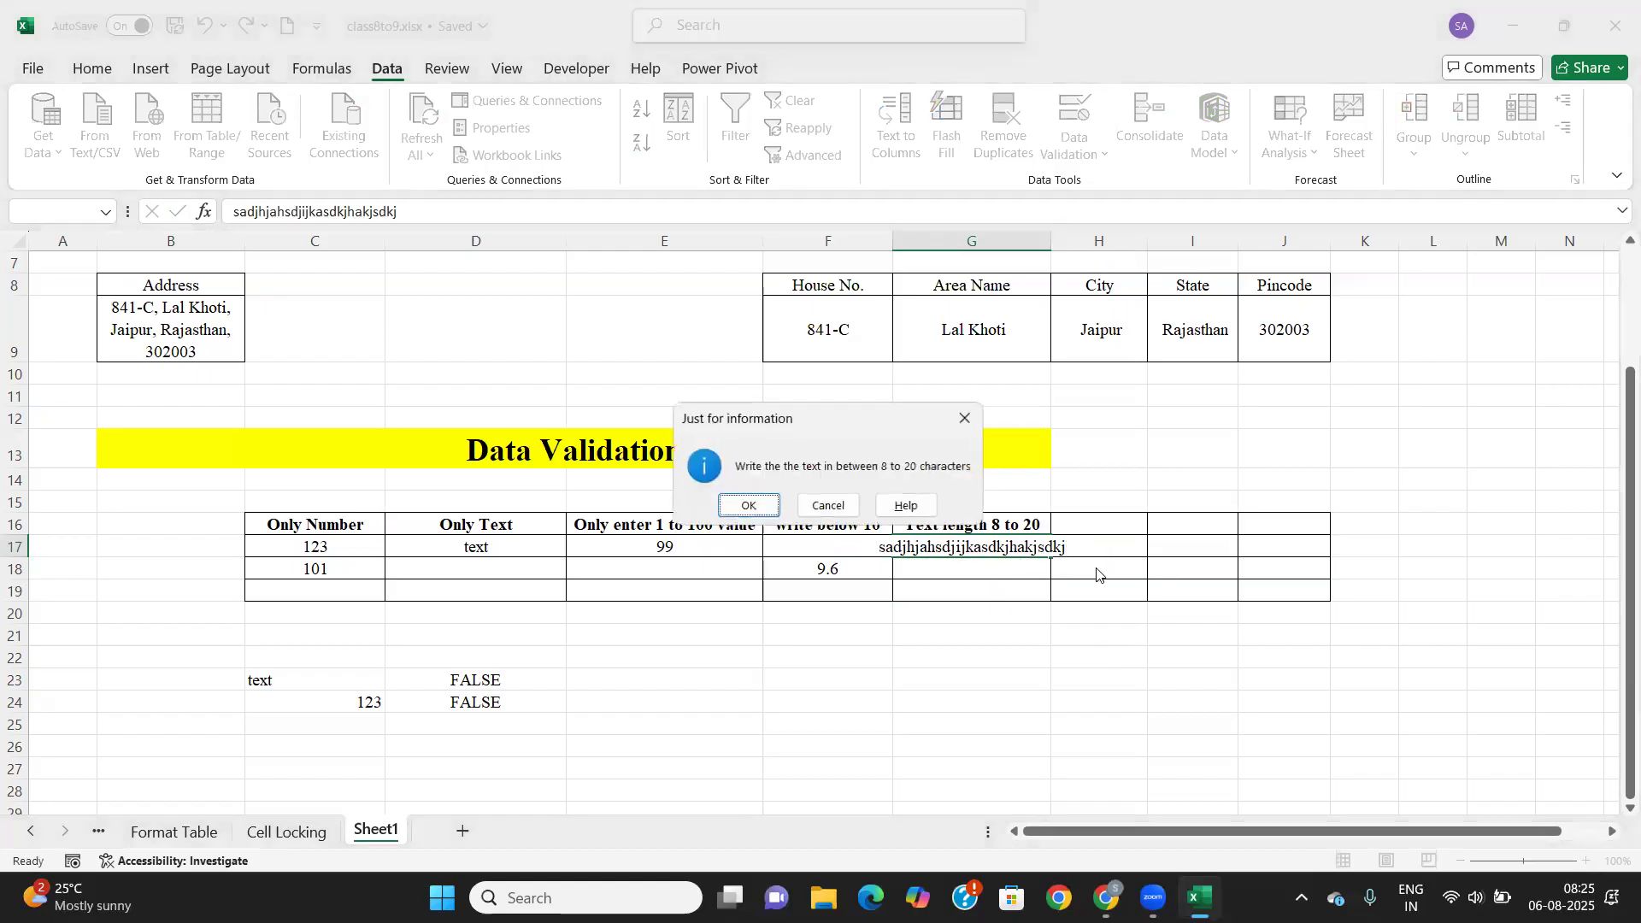
pyautogui.click(965, 416)
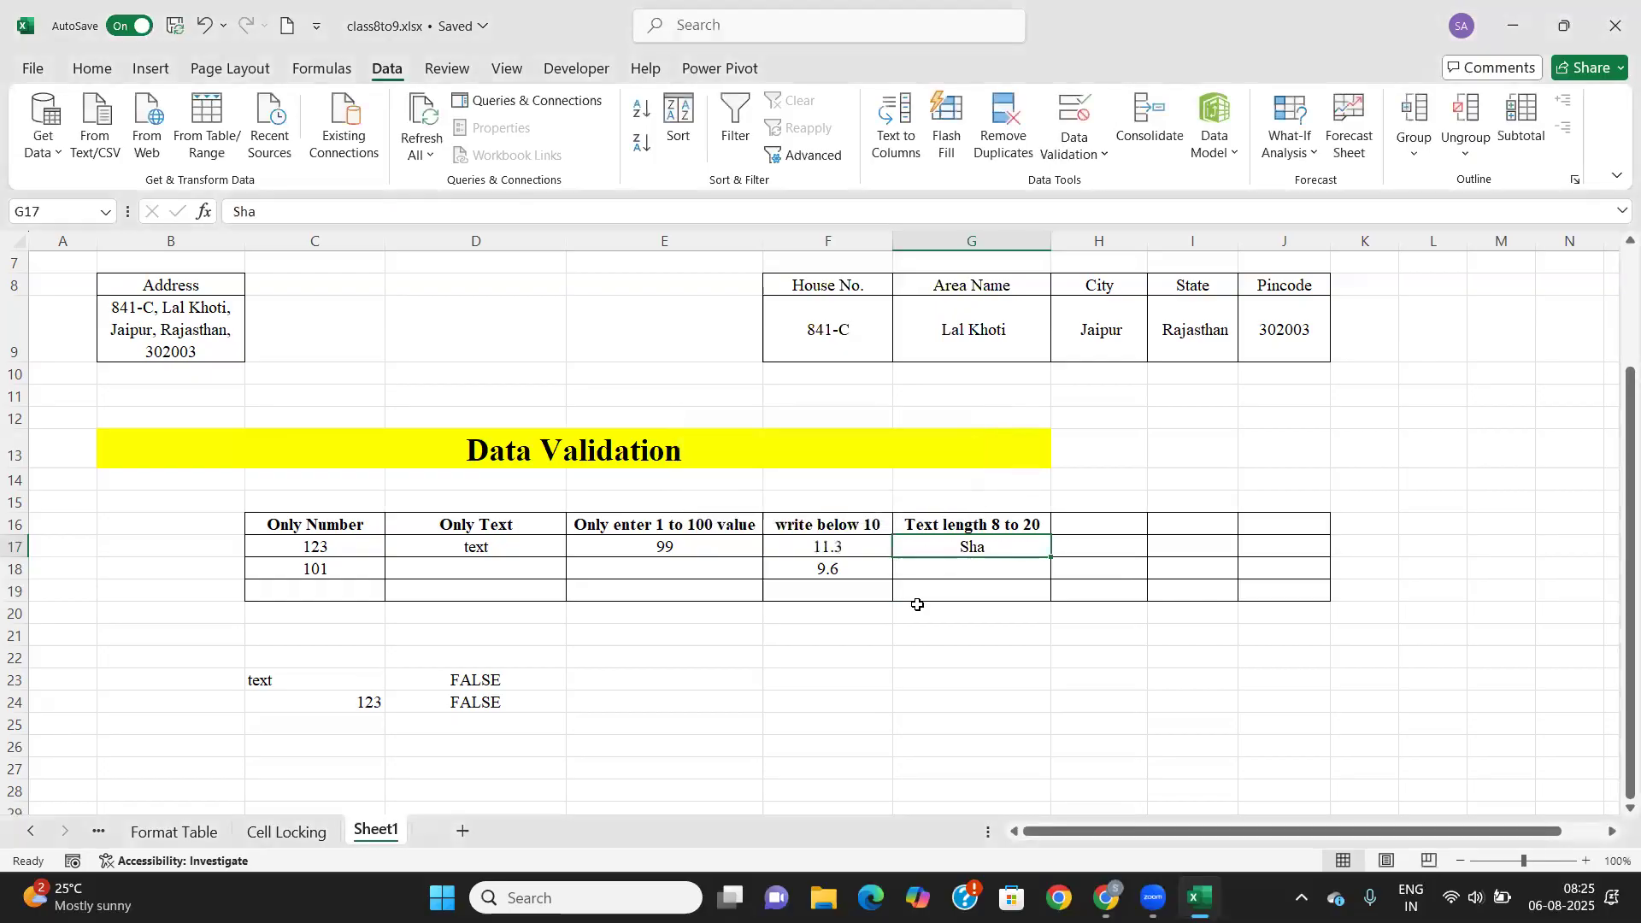
pyautogui.click(963, 562)
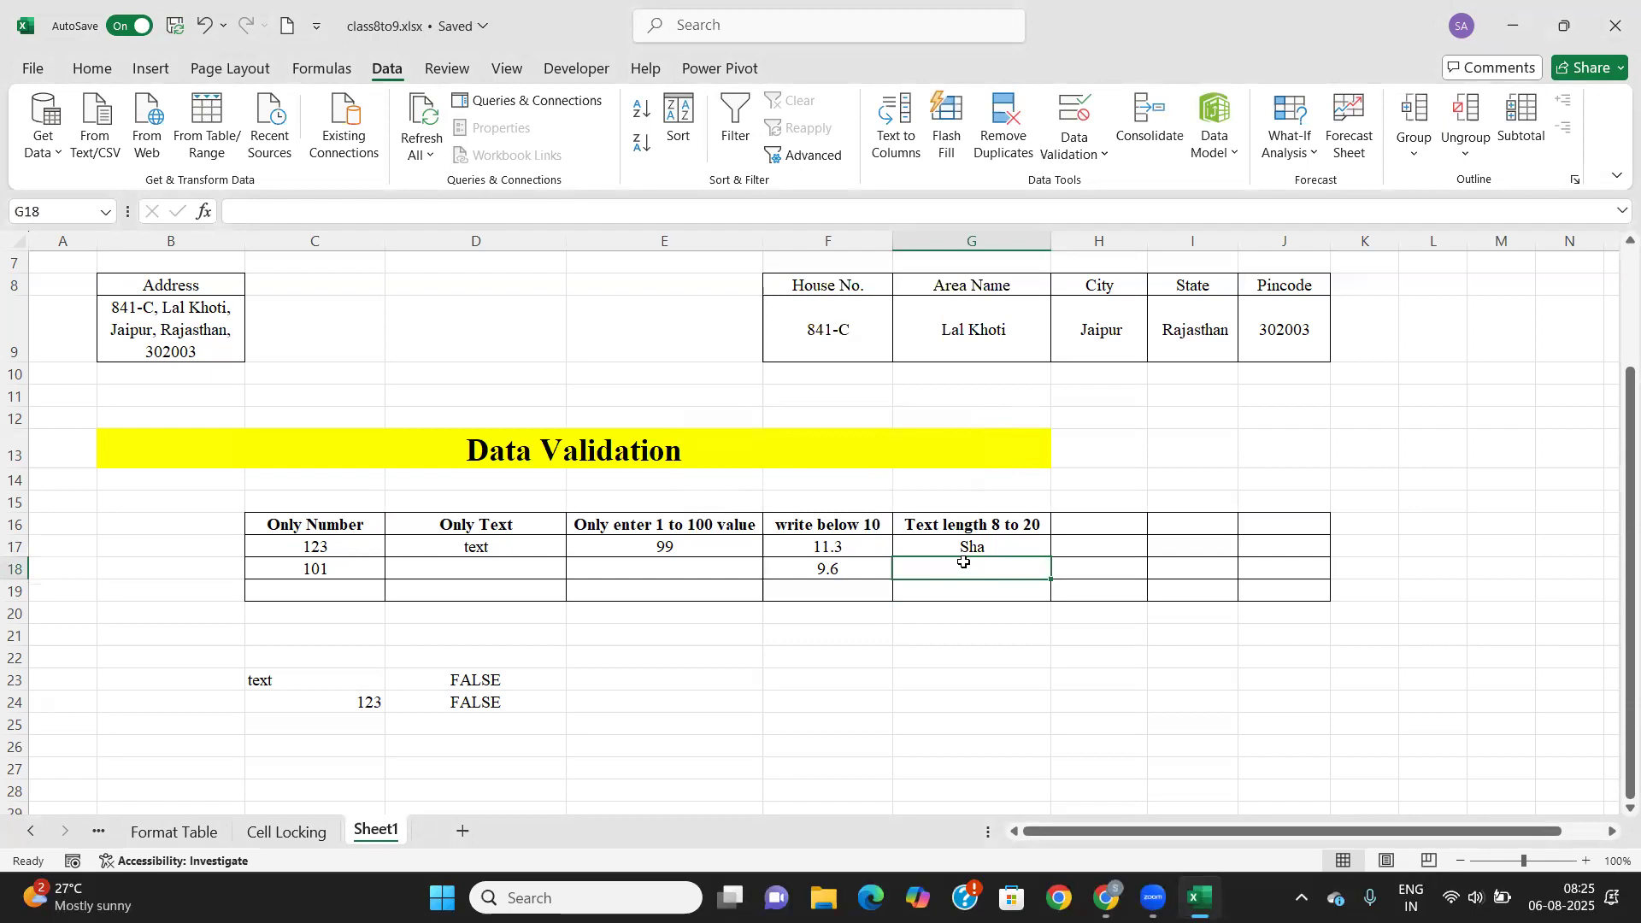
pyautogui.click(953, 547)
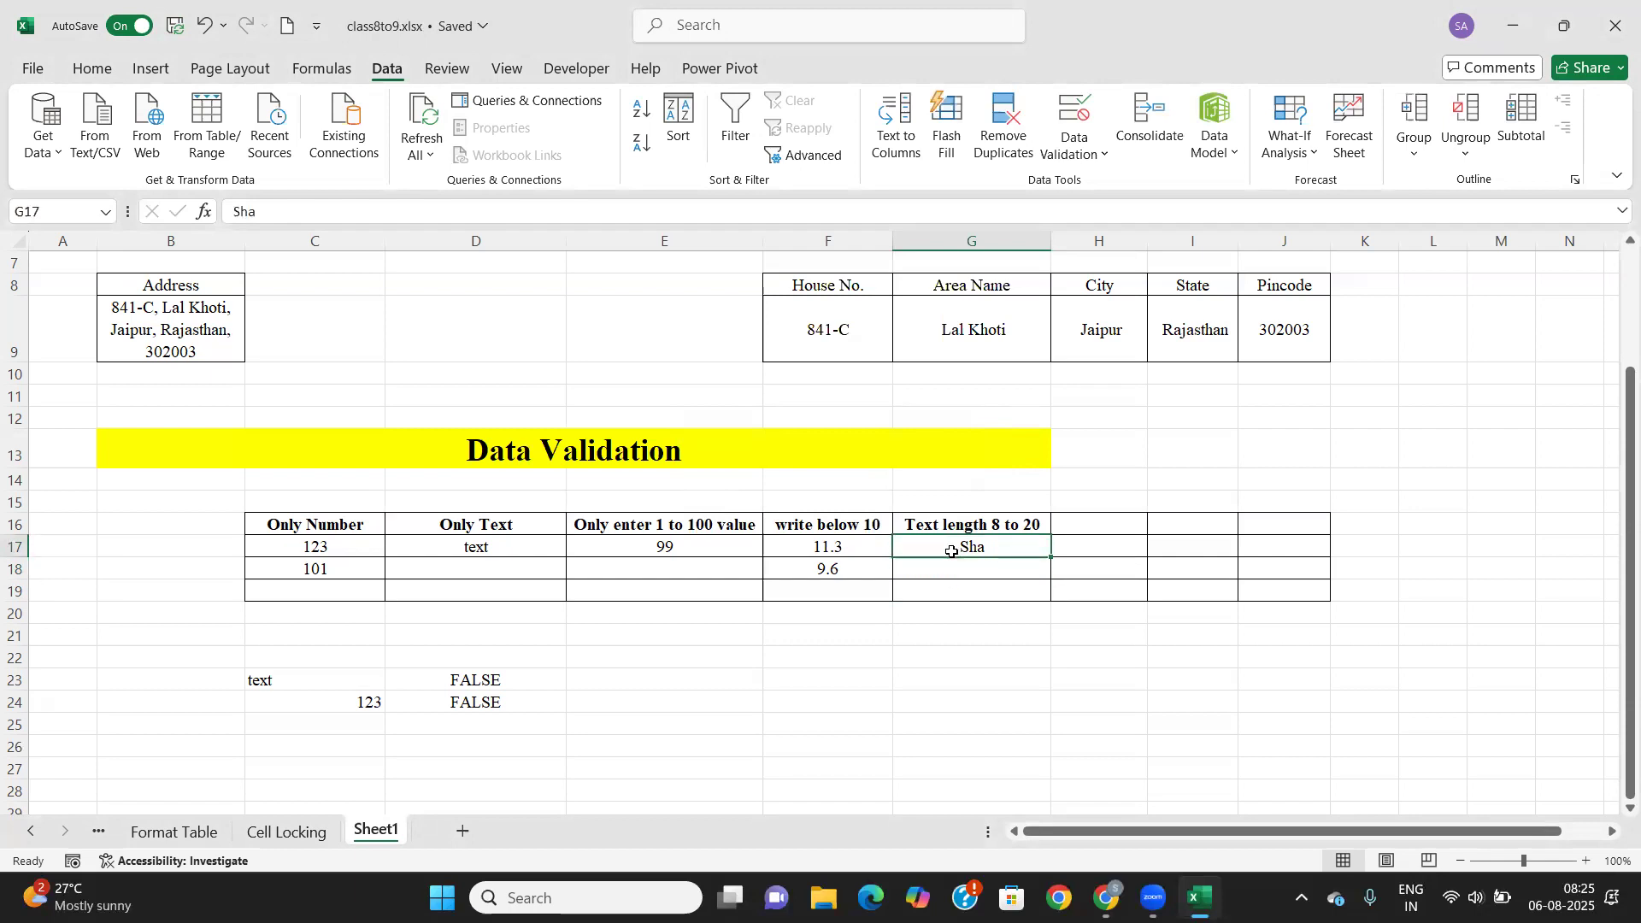
pyautogui.click(875, 547)
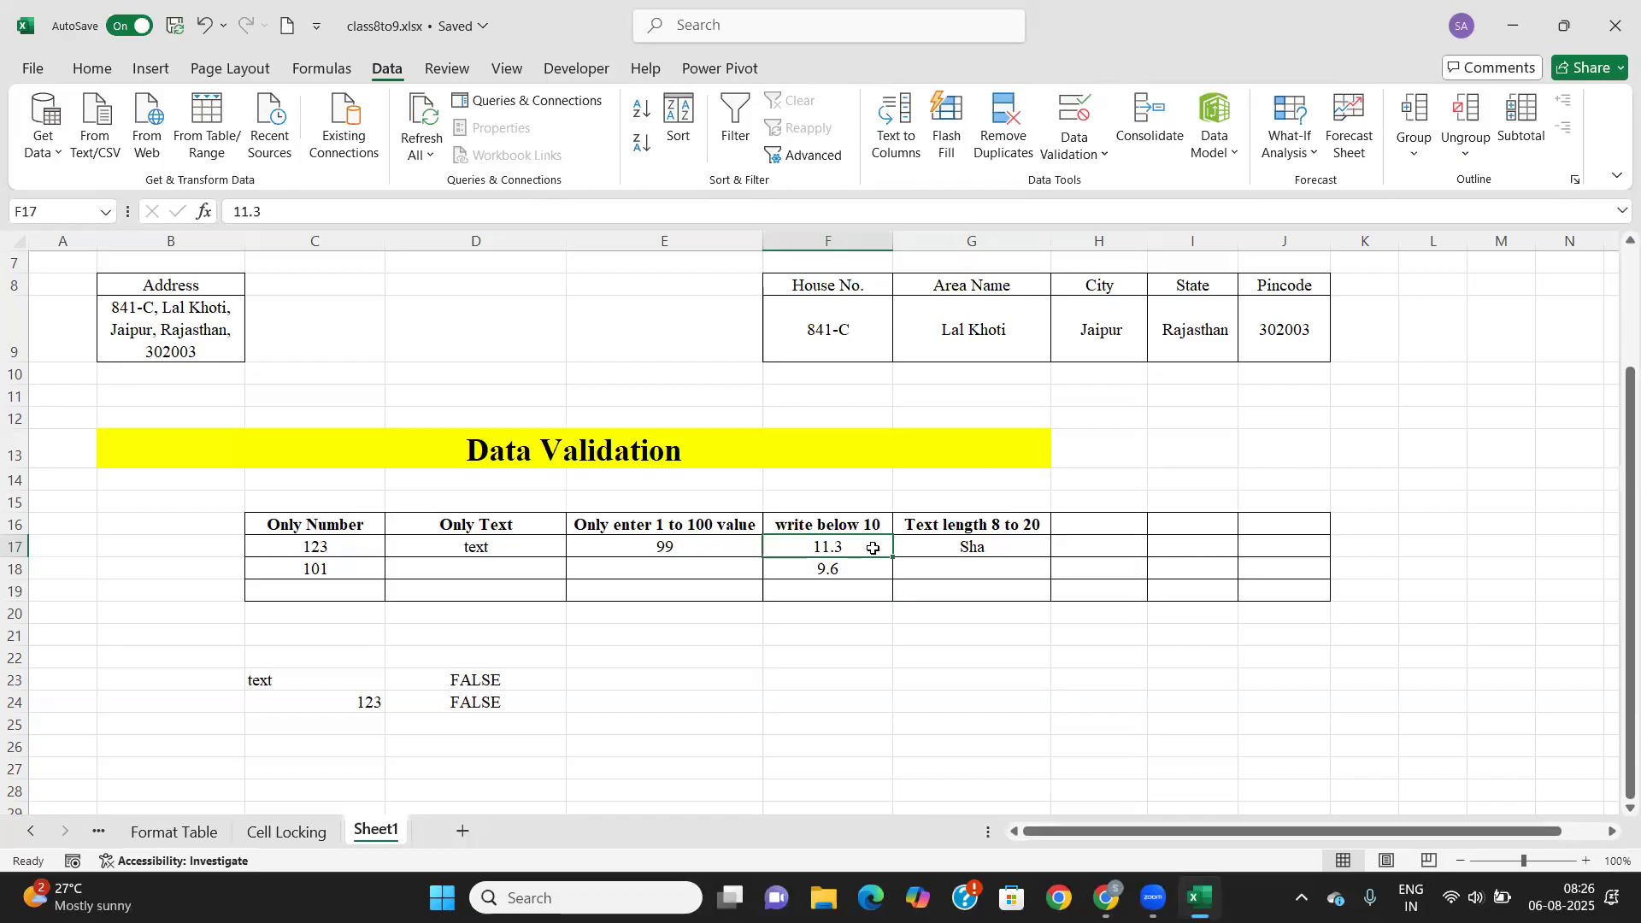
pyautogui.click(527, 549)
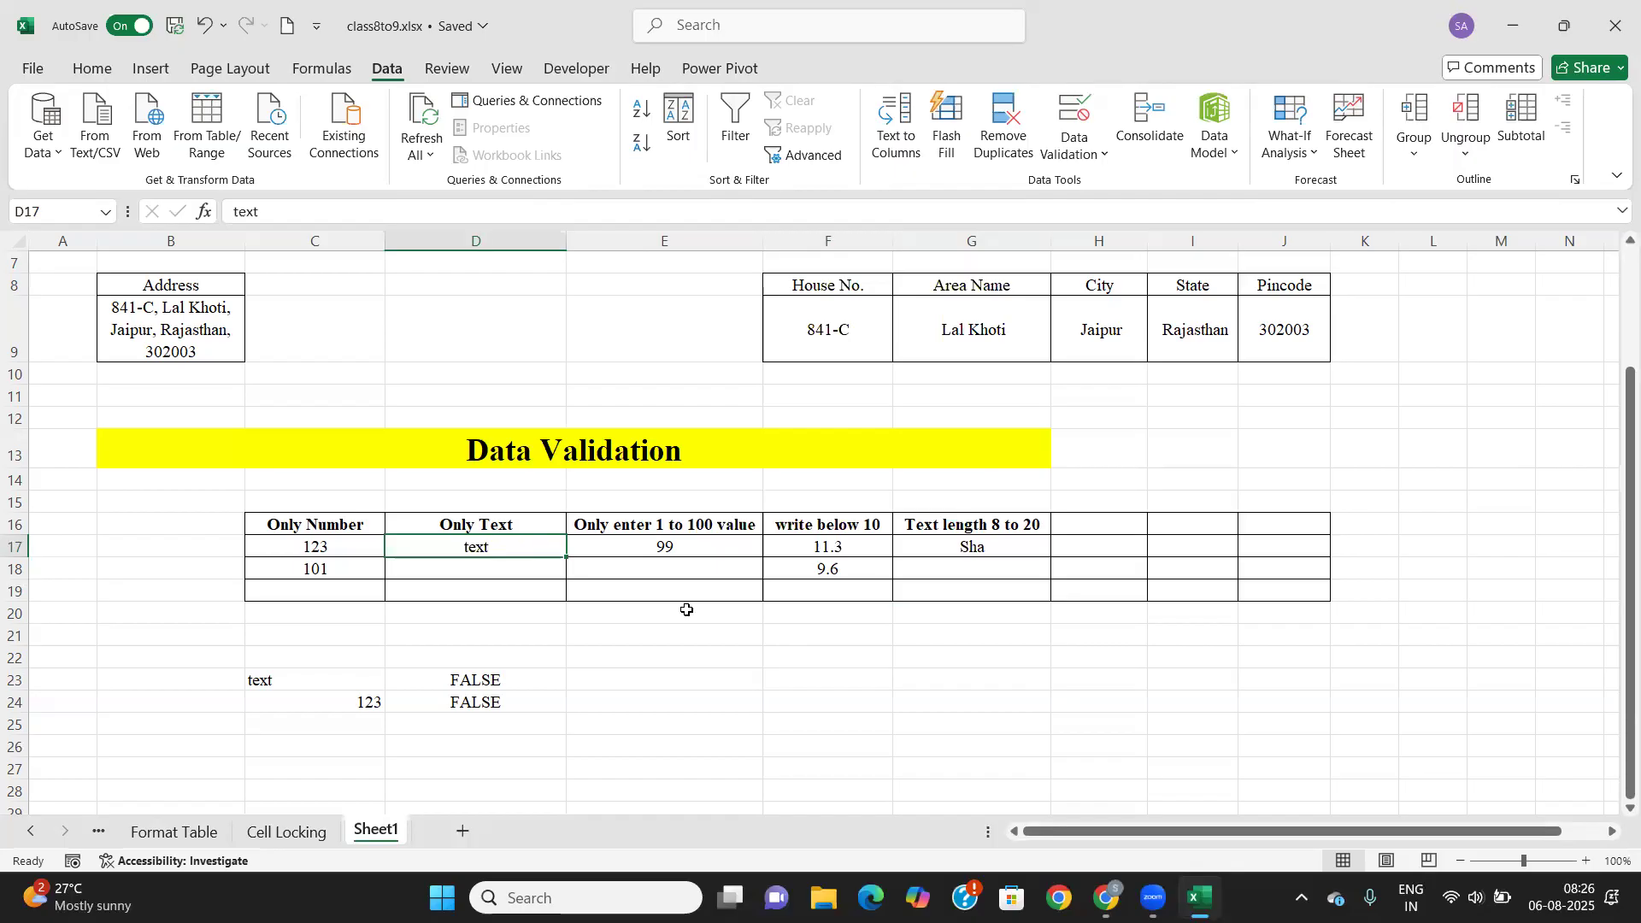
# Widen column H slightly for the next empty heading cell, H16.
pyautogui.click(1108, 519)
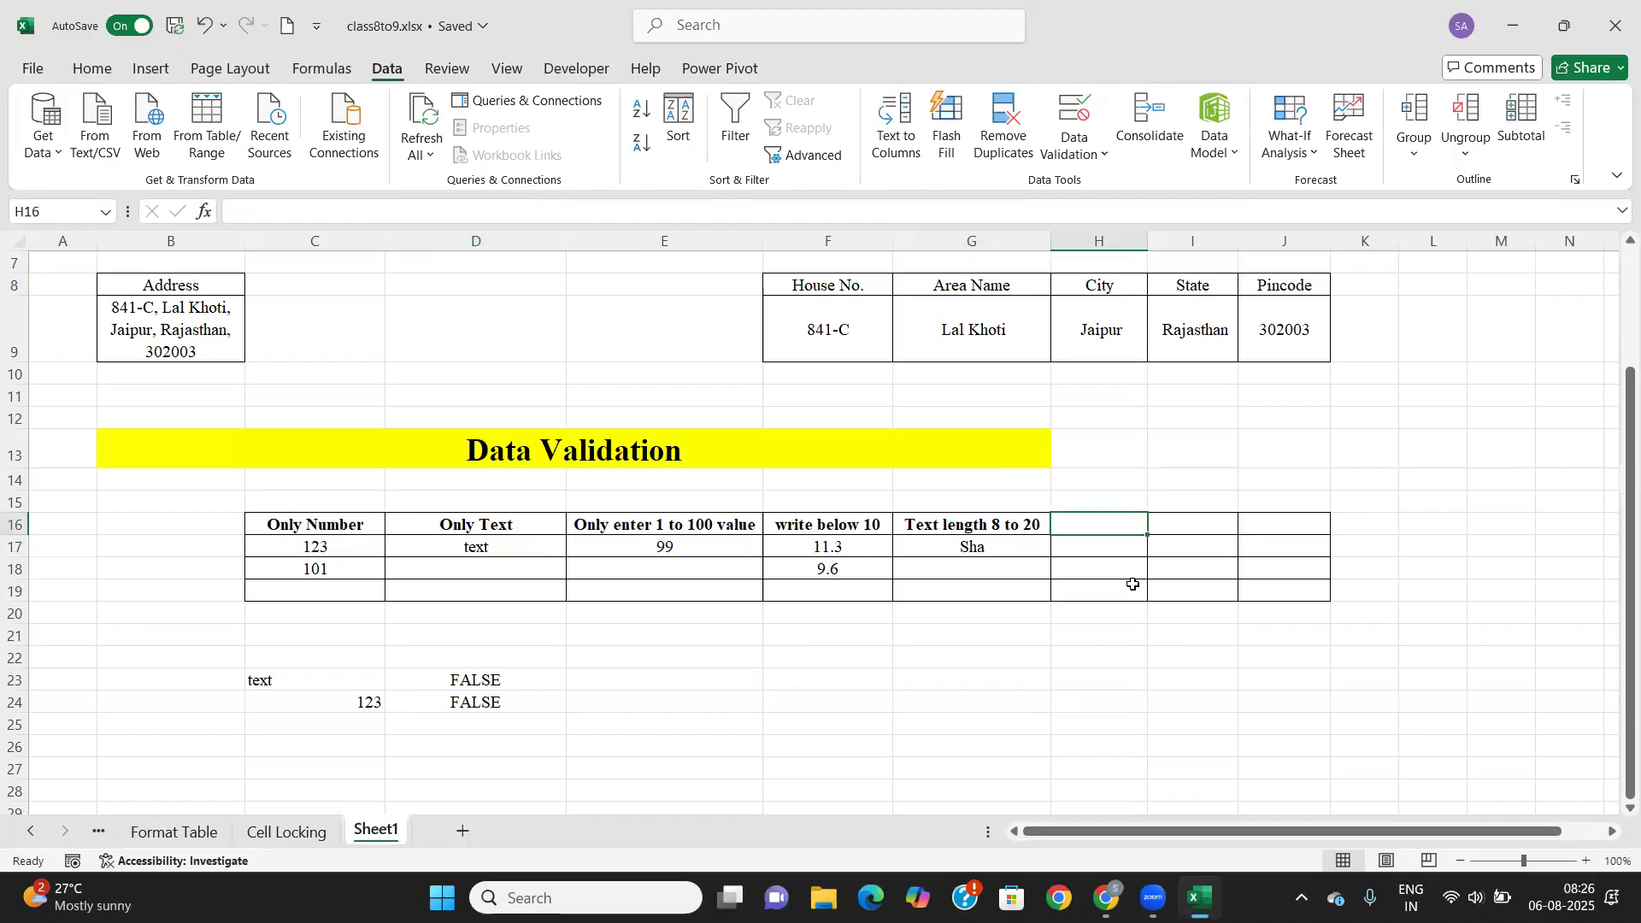
pyautogui.moveTo(1151, 237); pyautogui.dragTo(1171, 237)
# Test the below 10 rule again by entering 21 in F19 and declining to continue at the warning.
pyautogui.click(978, 547)
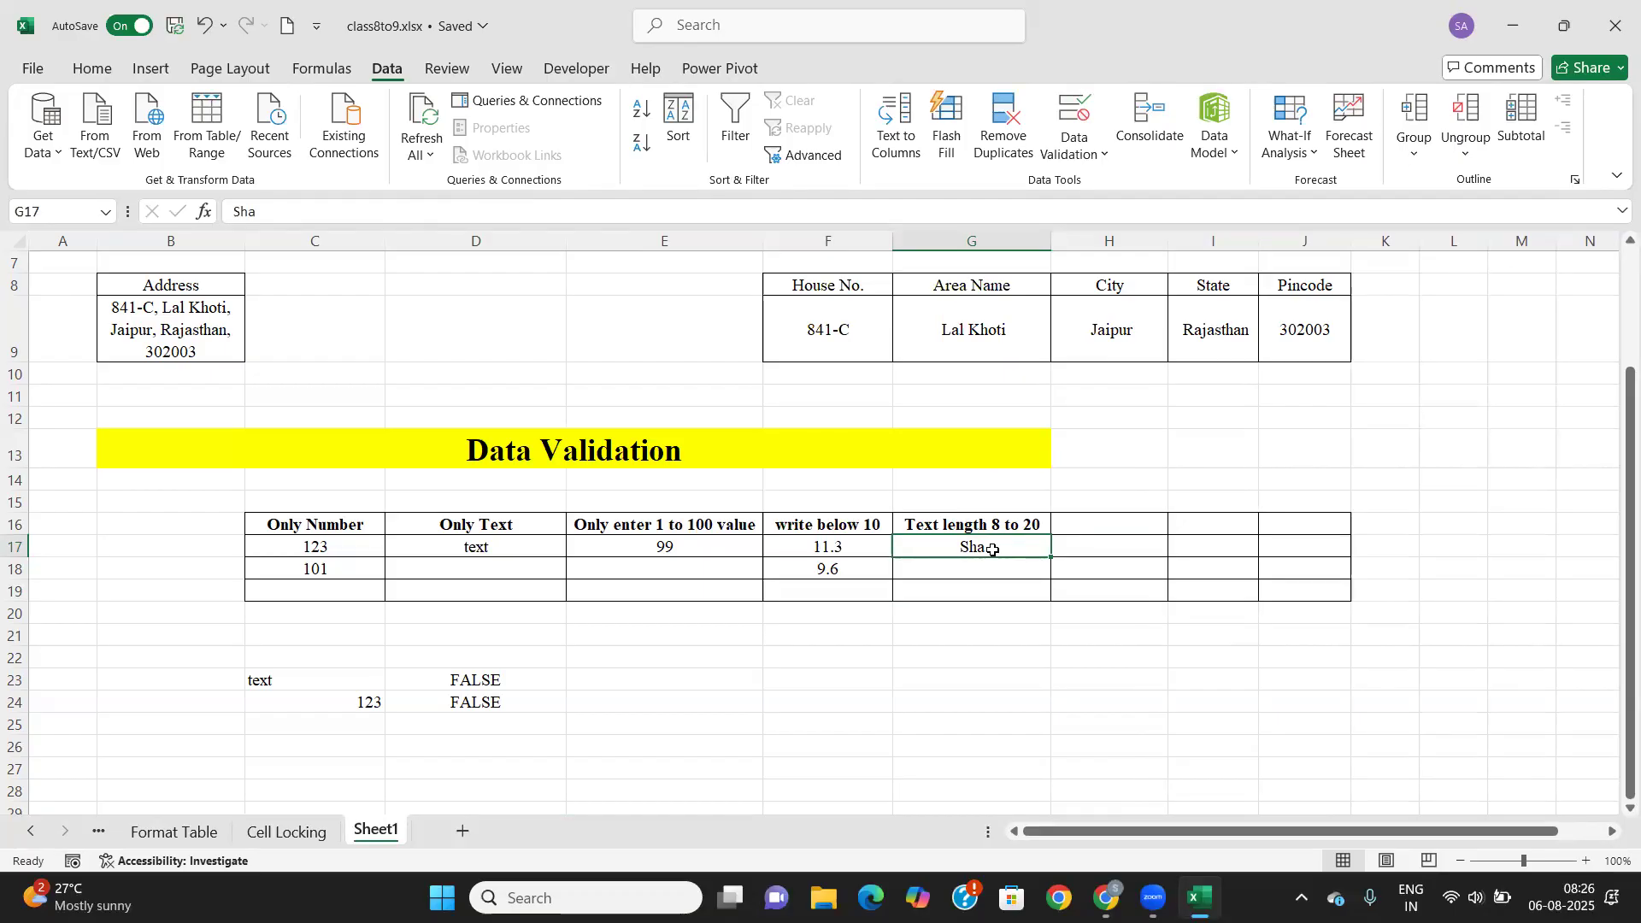
pyautogui.click(846, 550)
pyautogui.click(825, 585)
pyautogui.write('6')
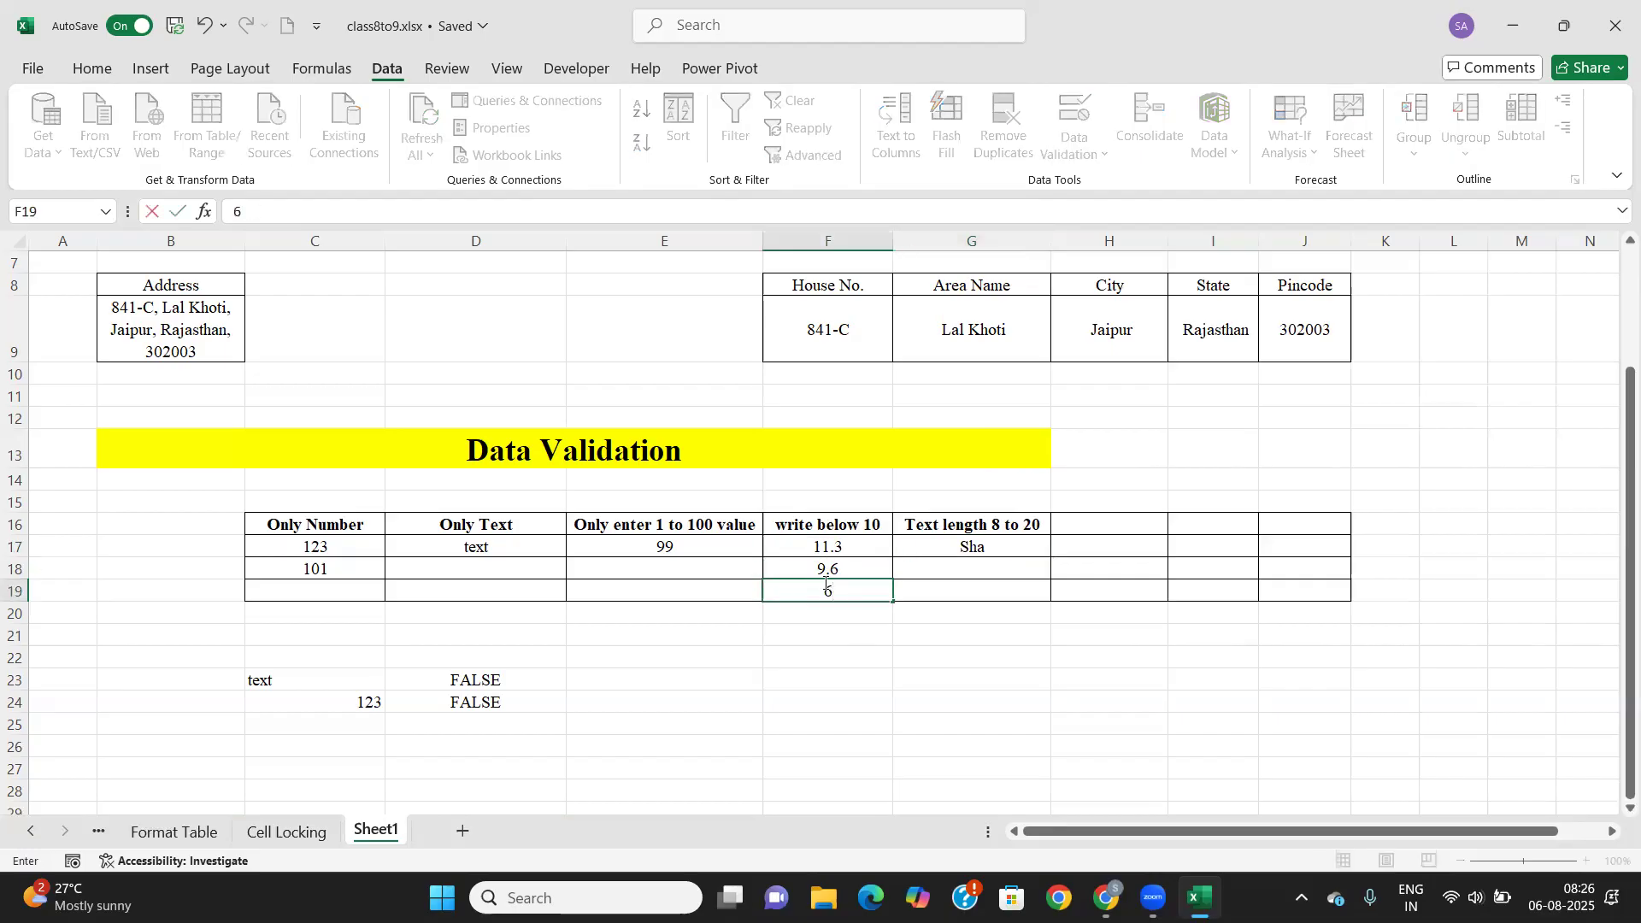
pyautogui.press('BackSpace')
pyautogui.write('21')
pyautogui.press('Return')
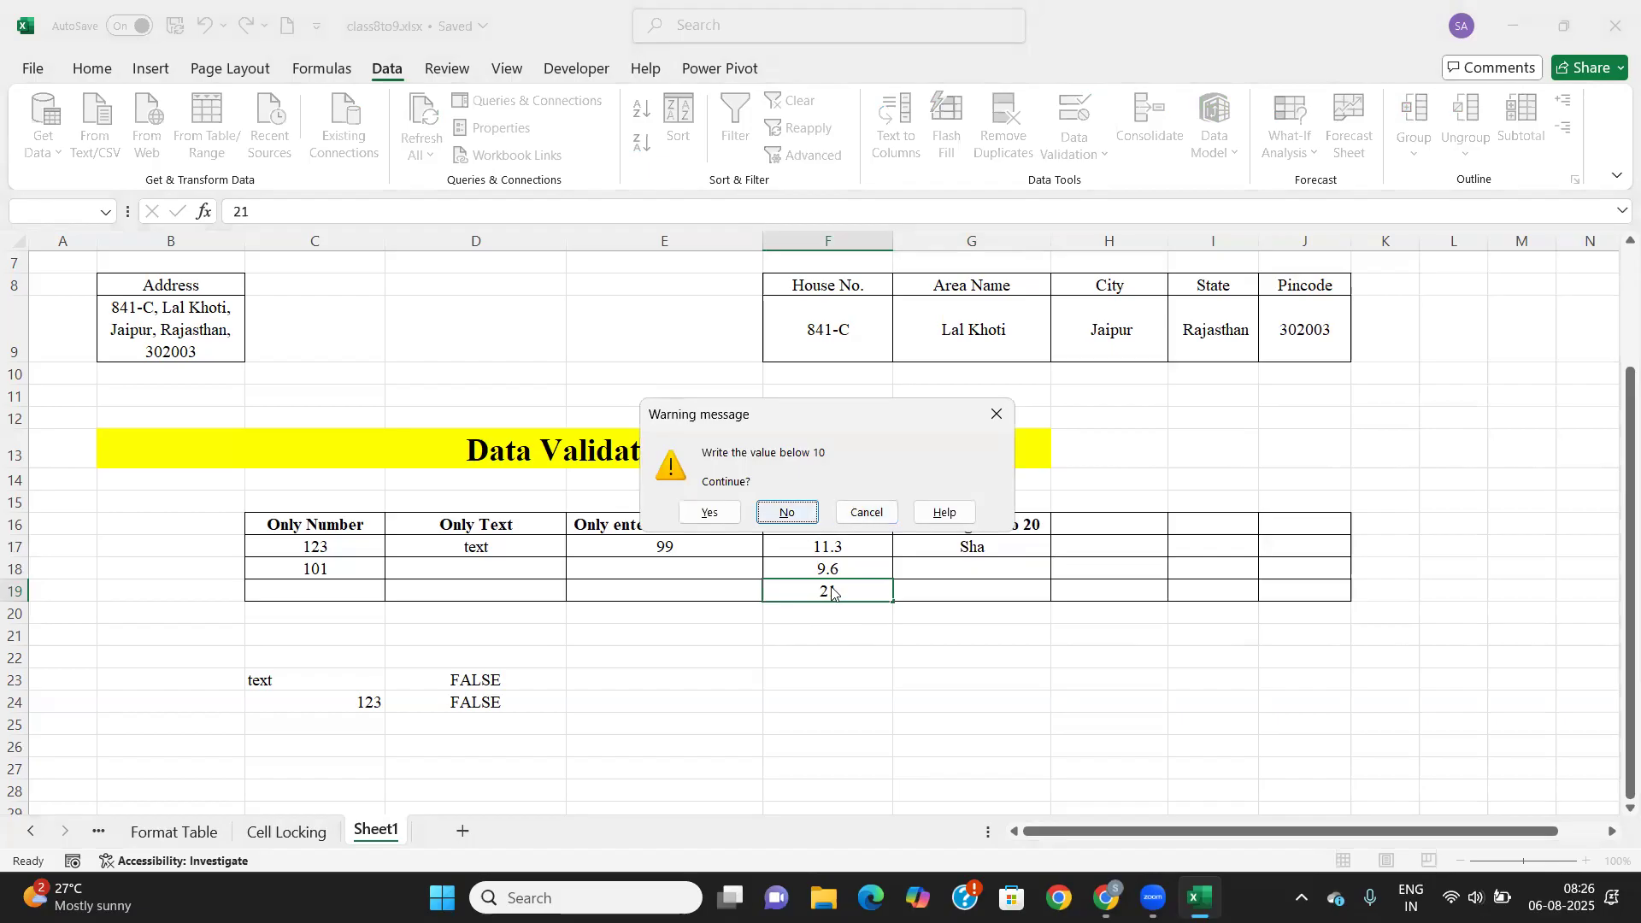
pyautogui.click(788, 510)
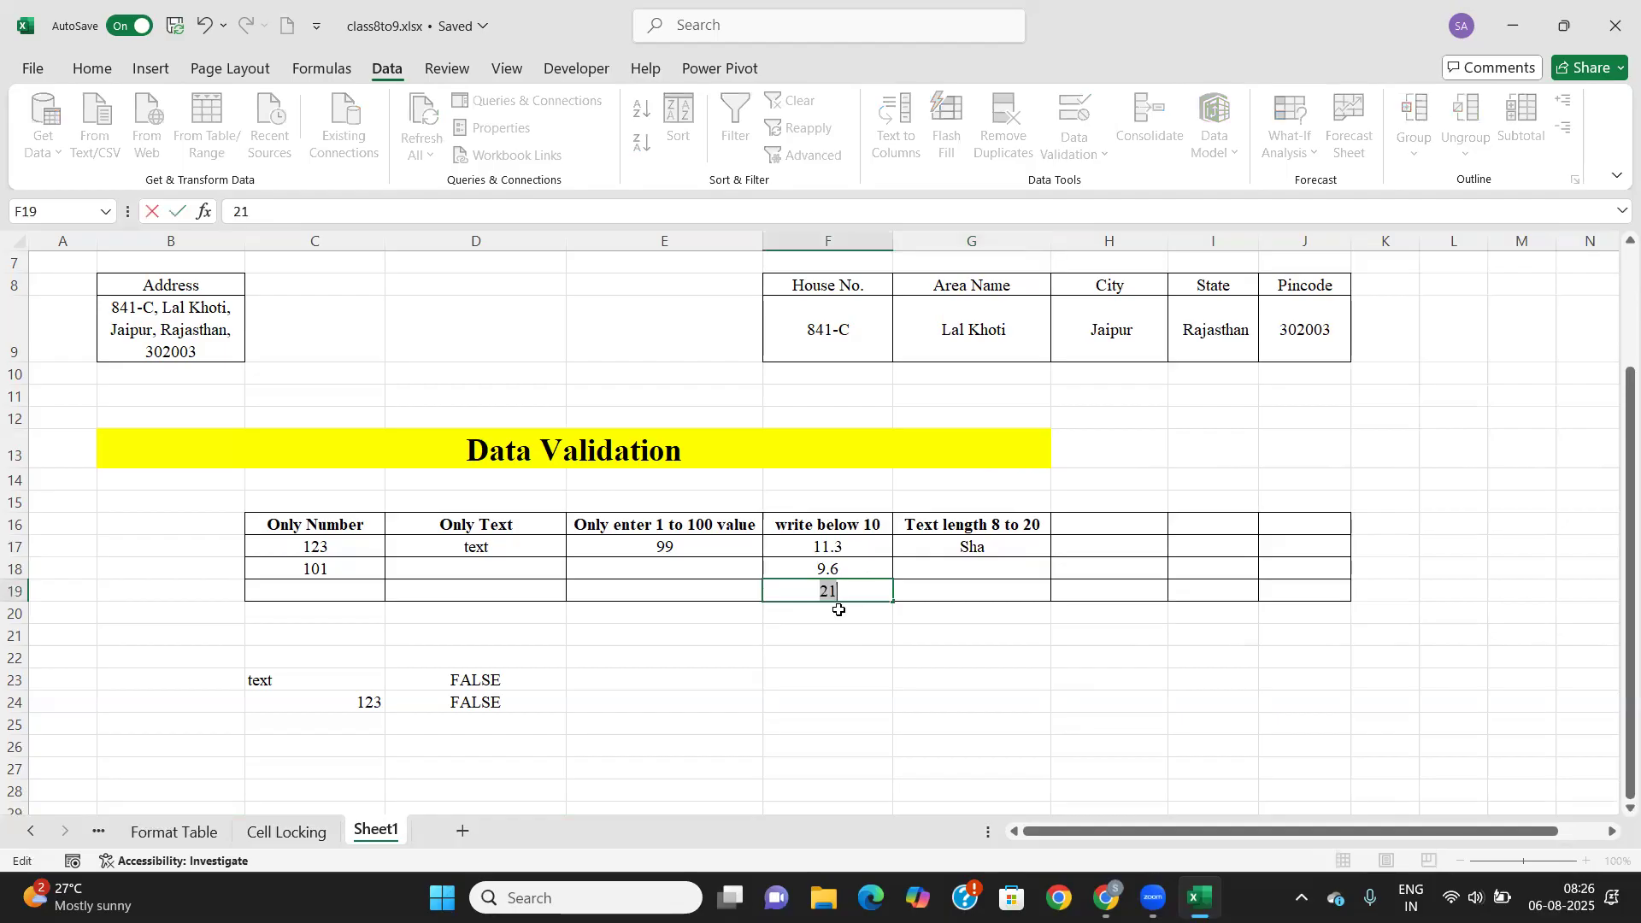
# Submit 21 in F19 again and choose to continue despite the below 10 warning.
pyautogui.press('Return')
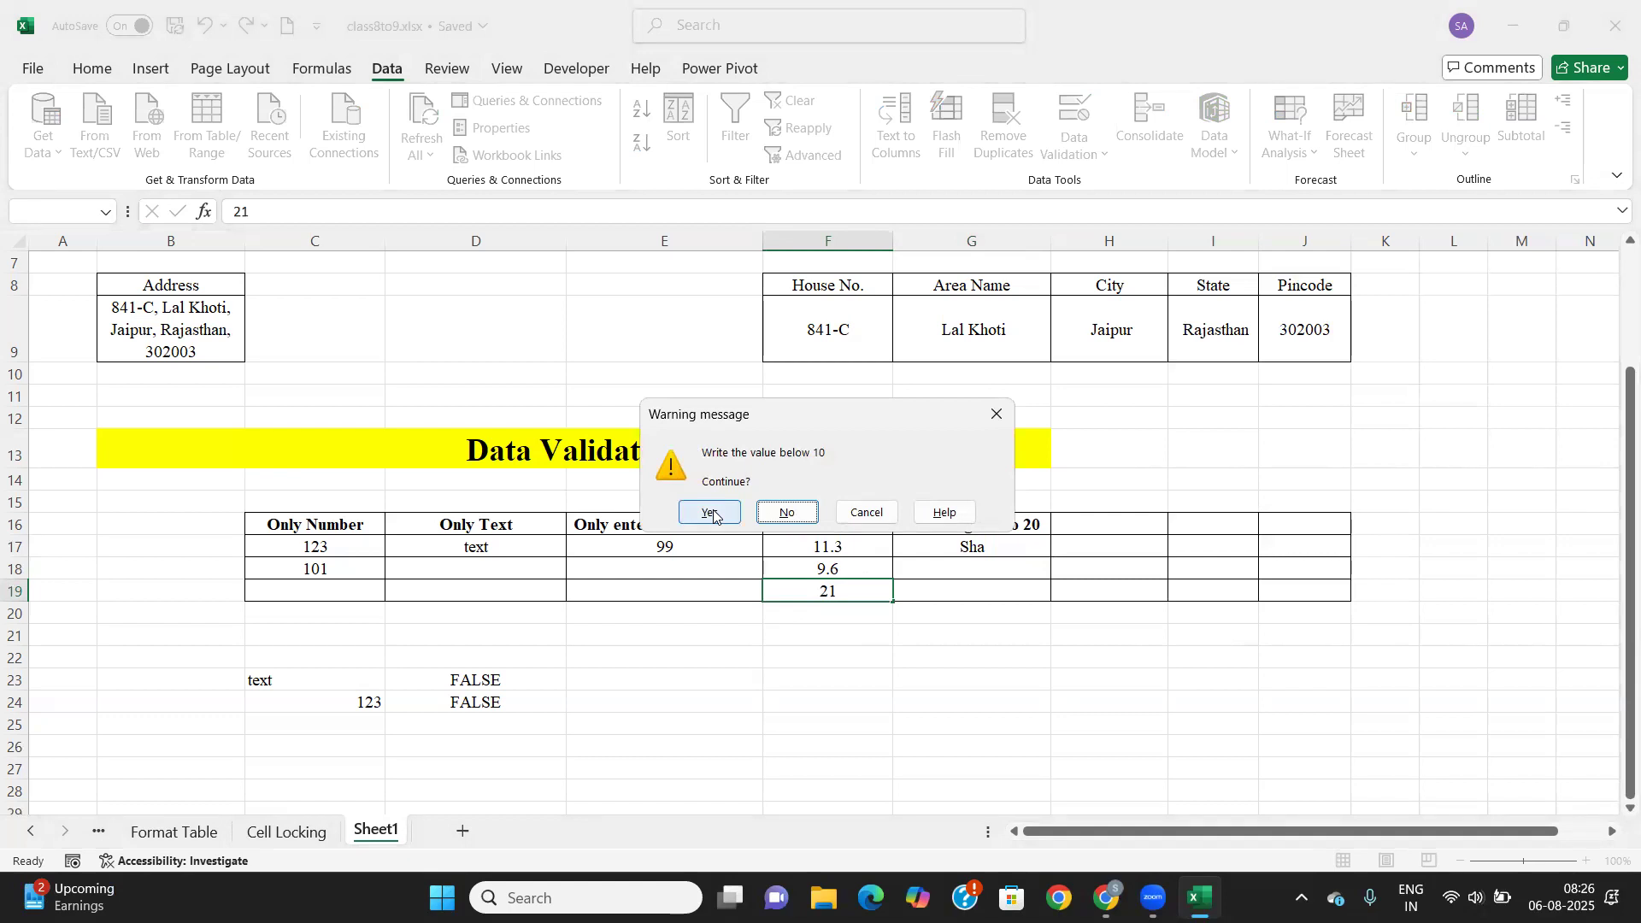
pyautogui.click(710, 513)
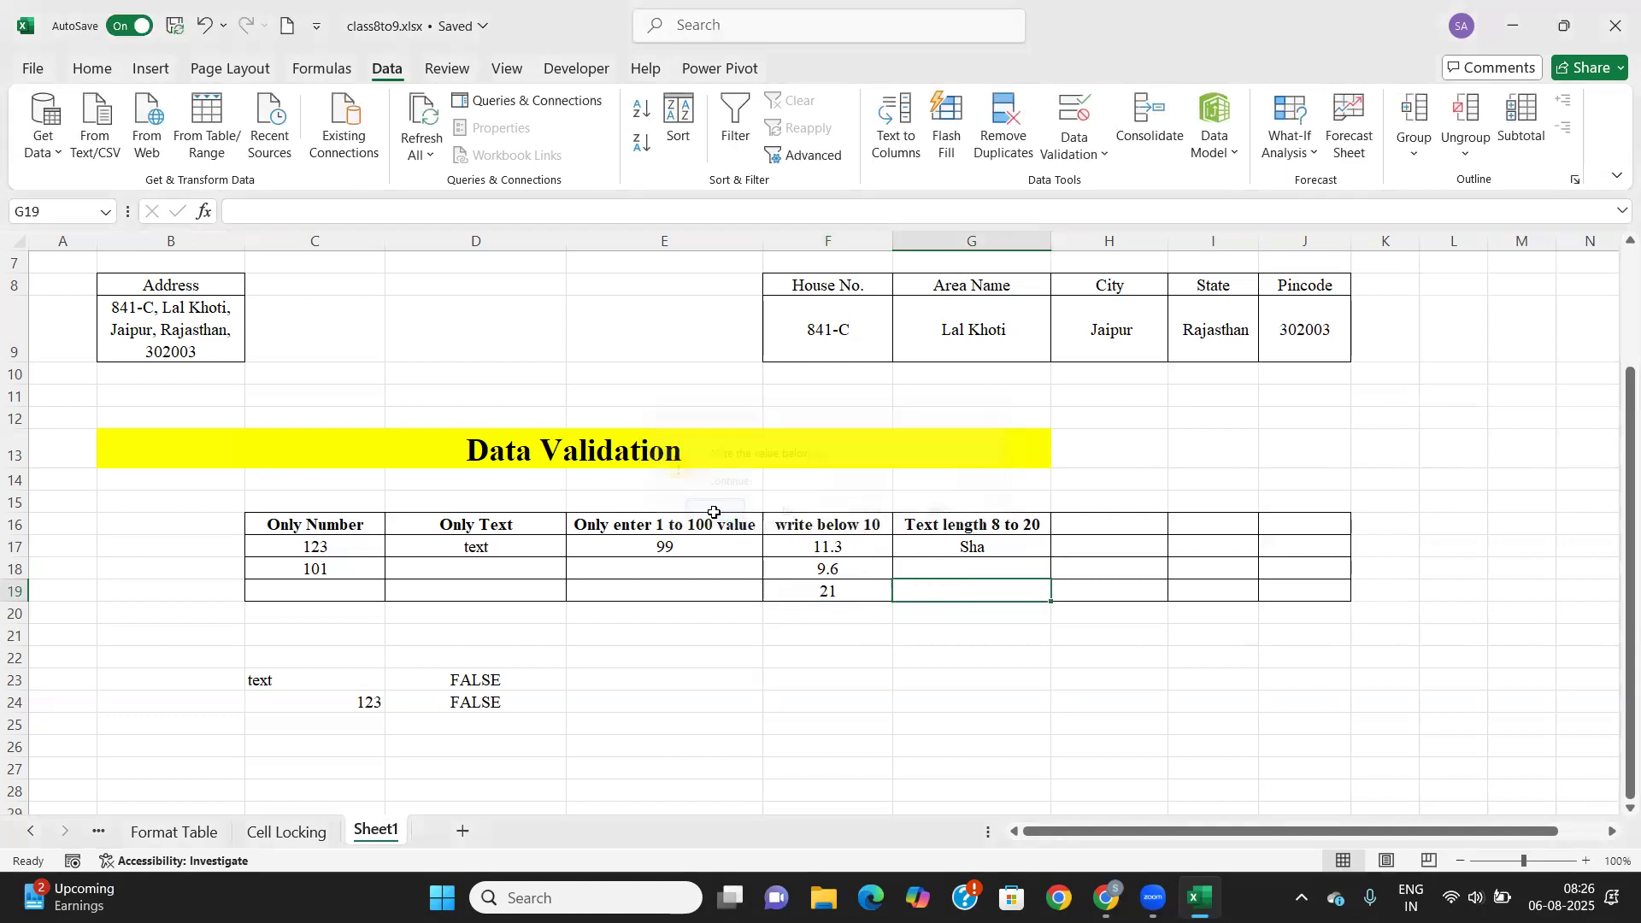
pyautogui.click(821, 597)
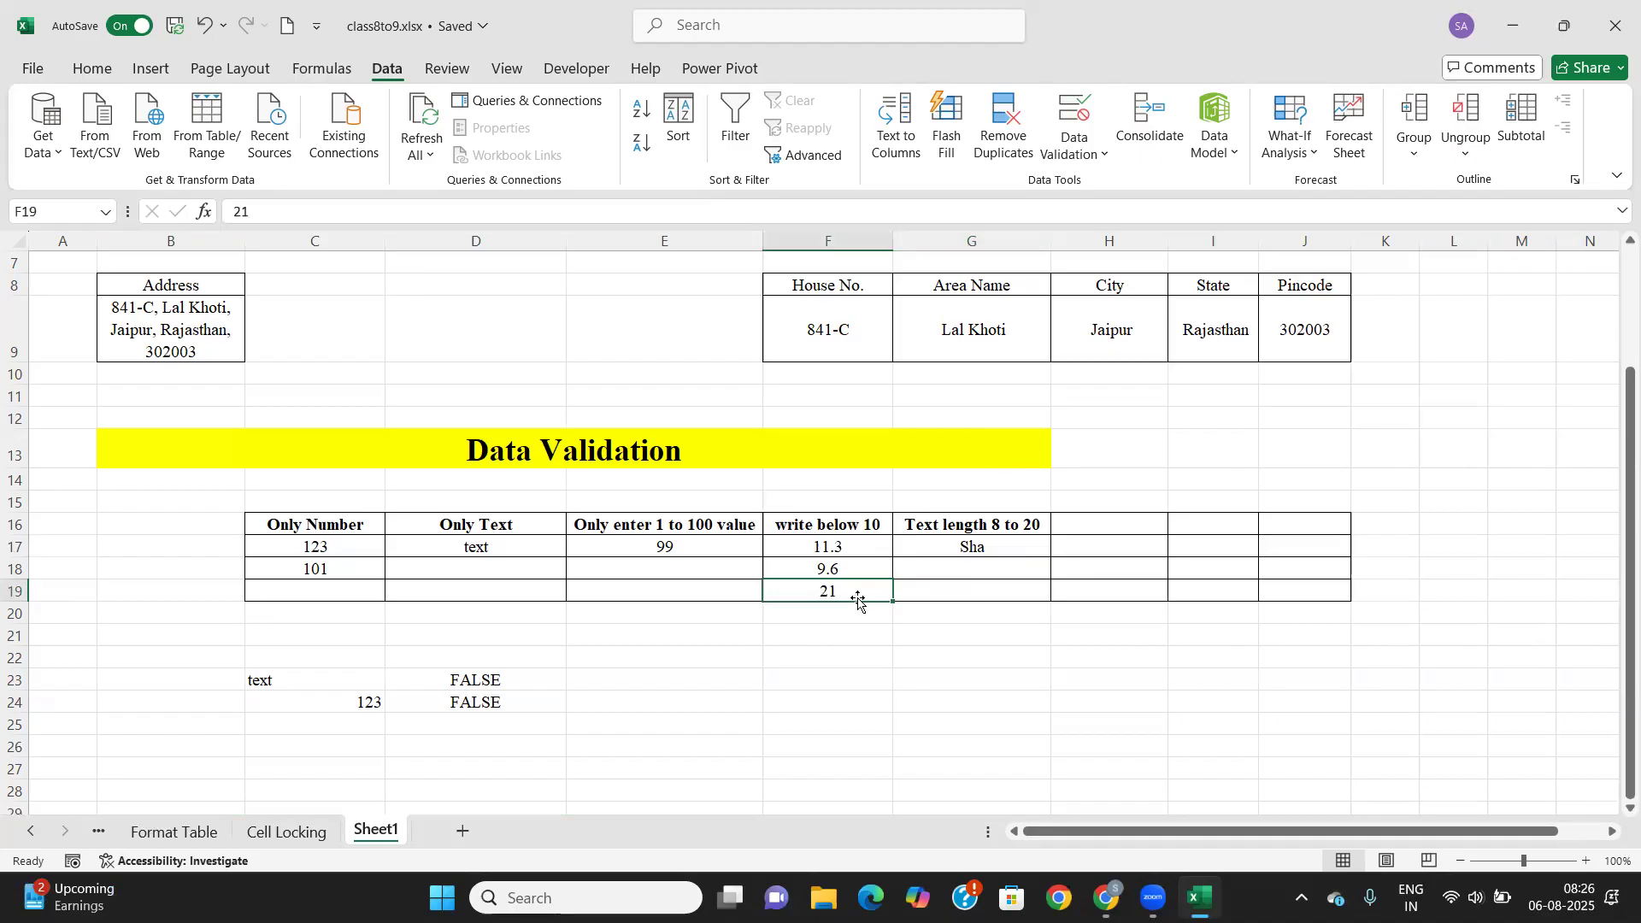
pyautogui.click(950, 564)
pyautogui.click(958, 534)
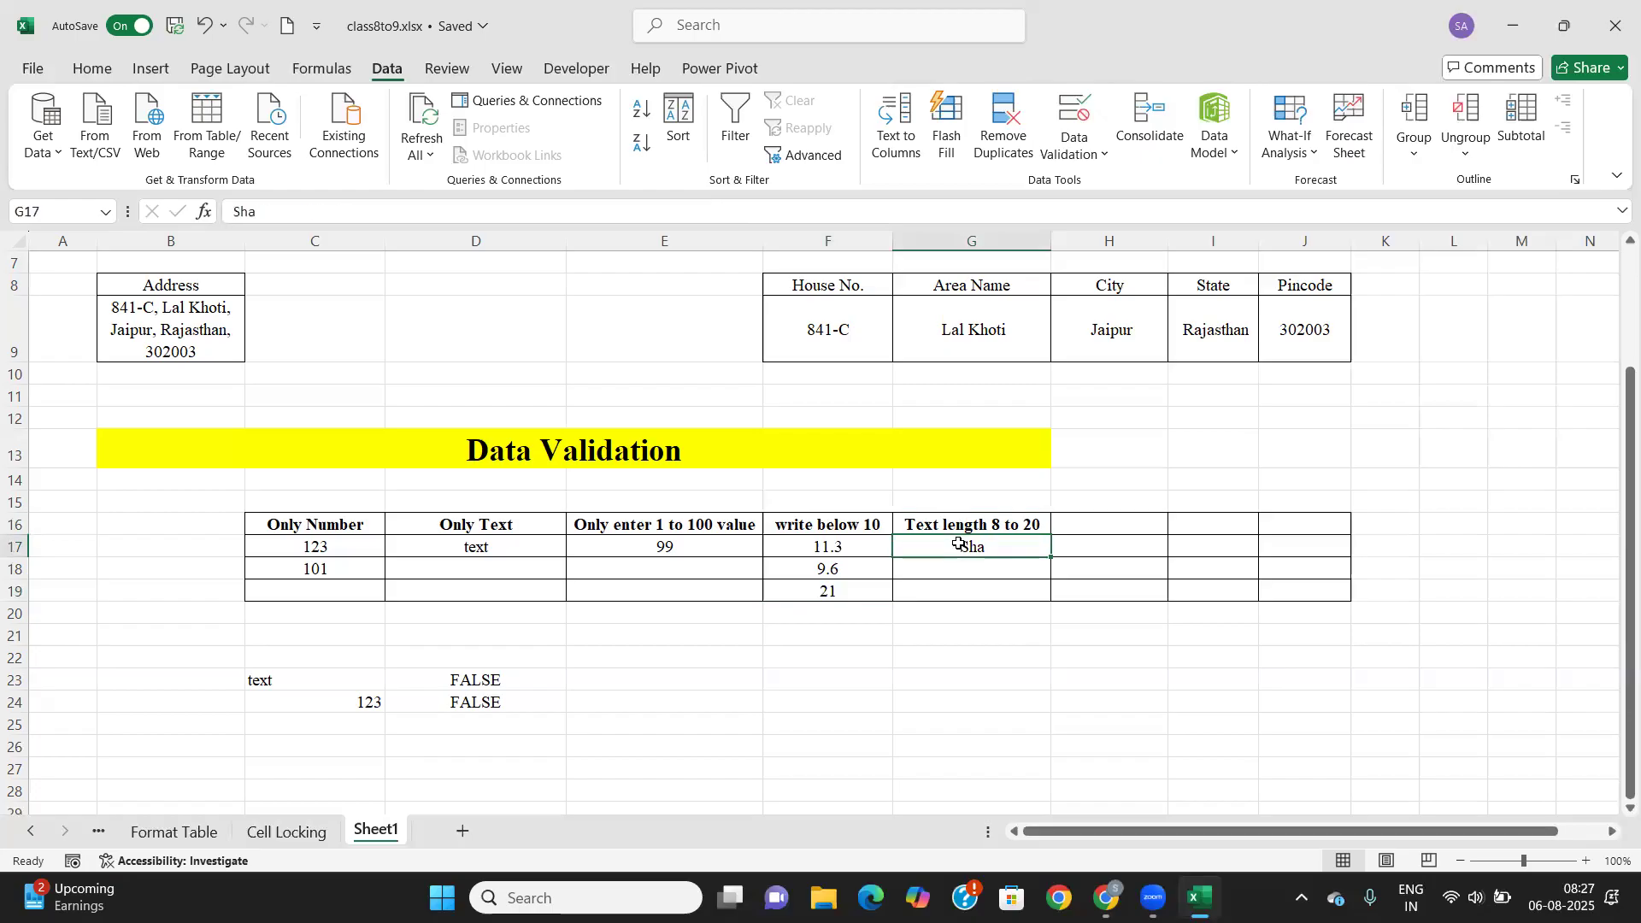
pyautogui.click(834, 595)
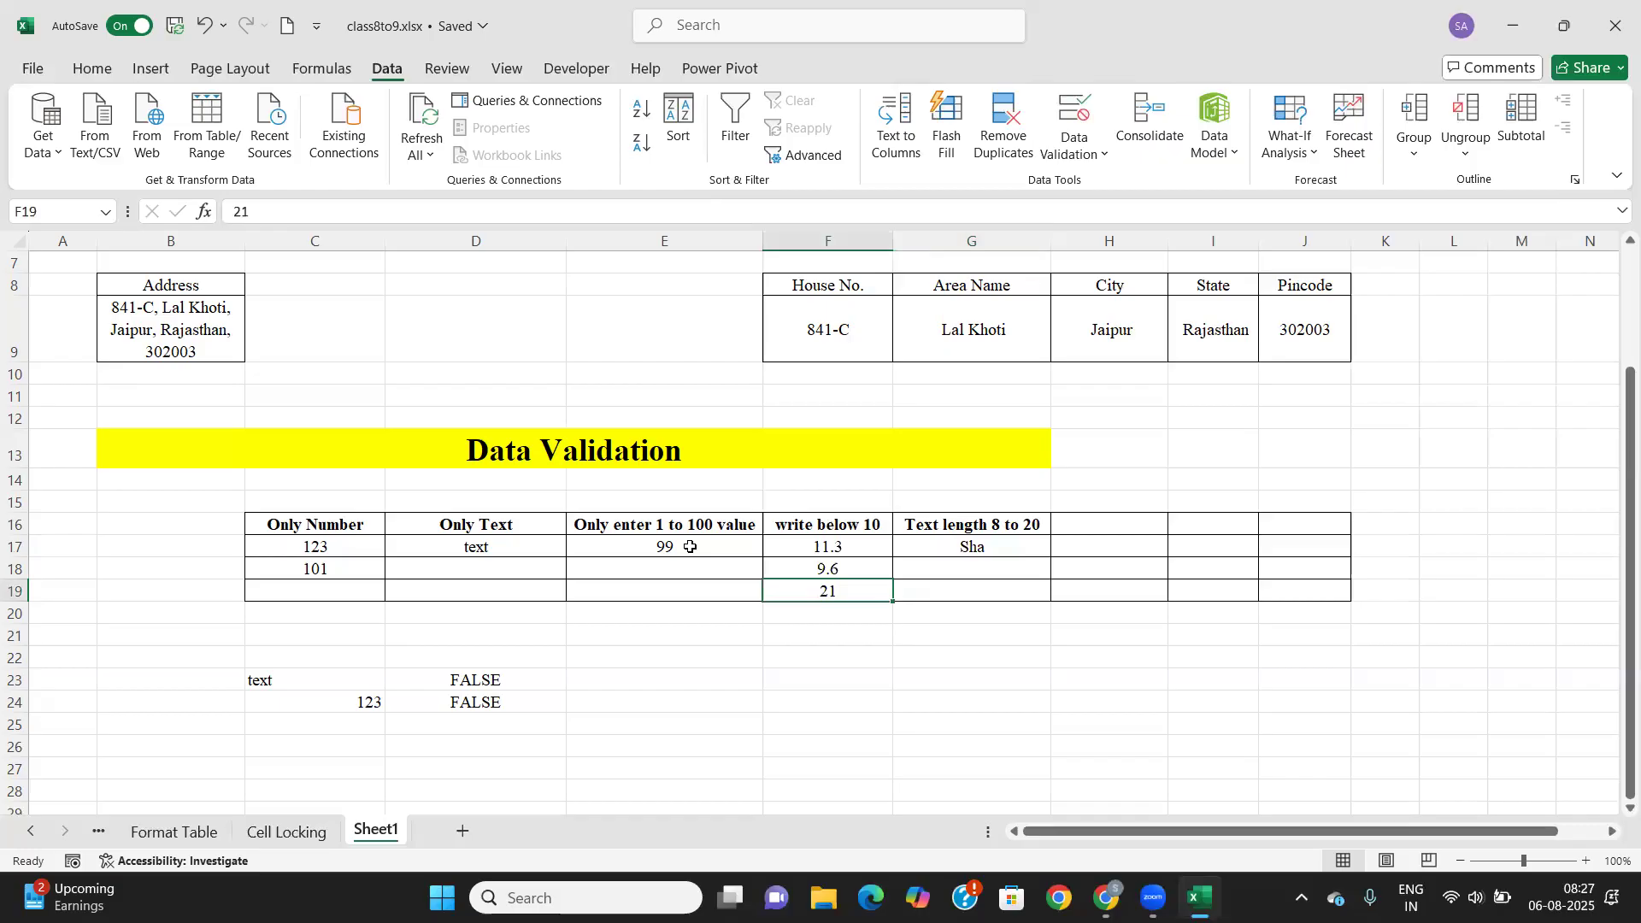
pyautogui.click(1092, 533)
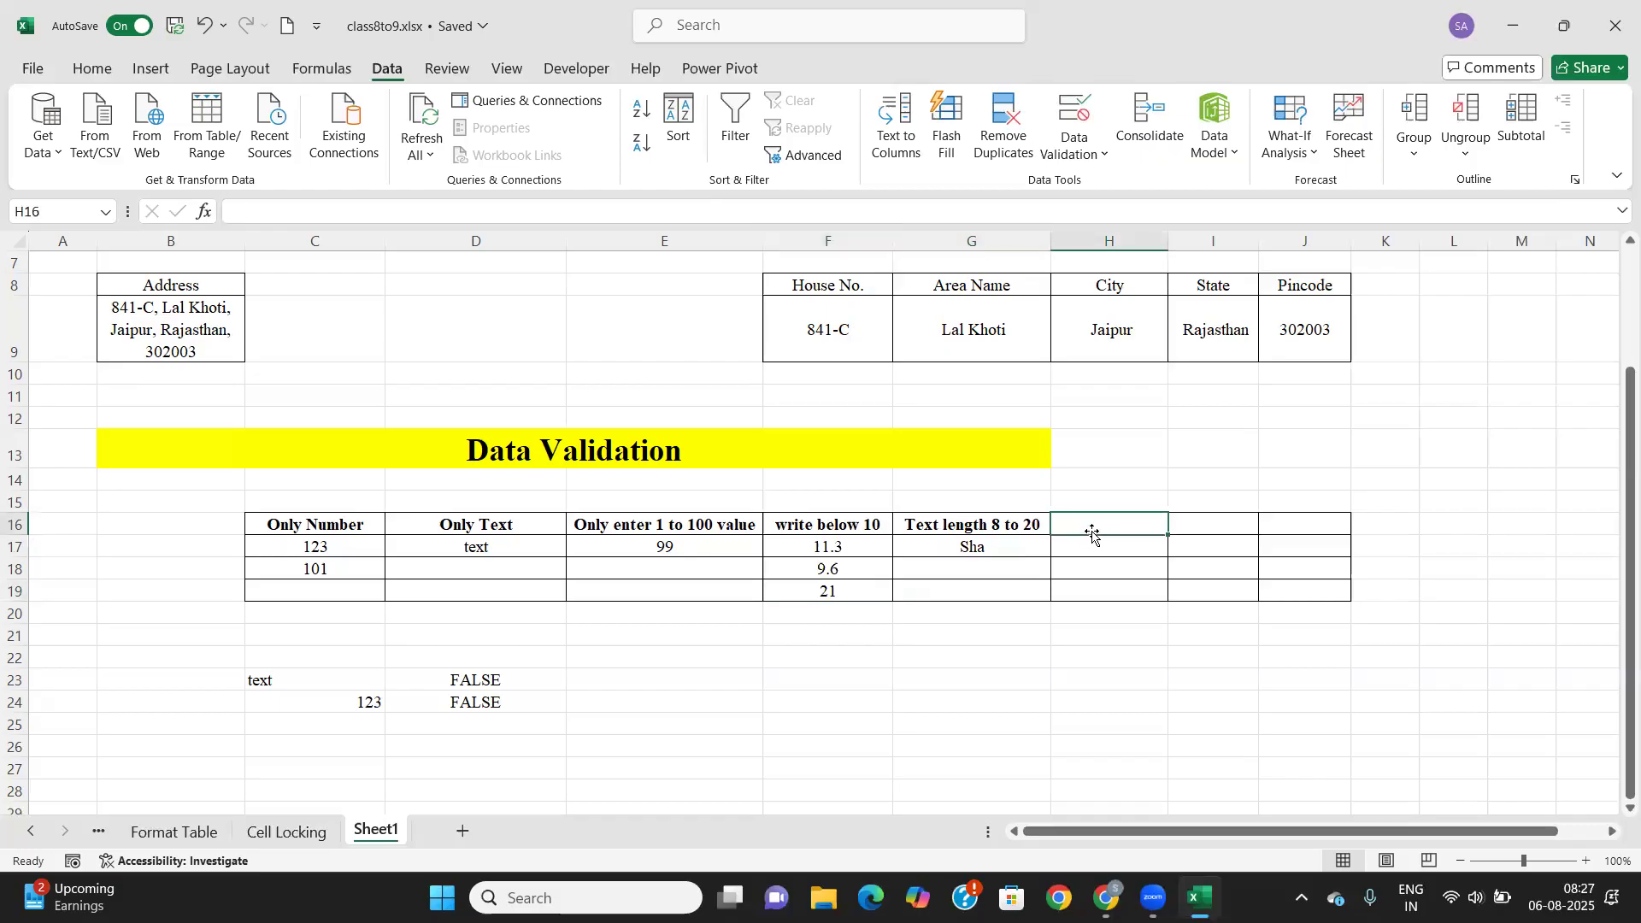
pyautogui.click(1104, 162)
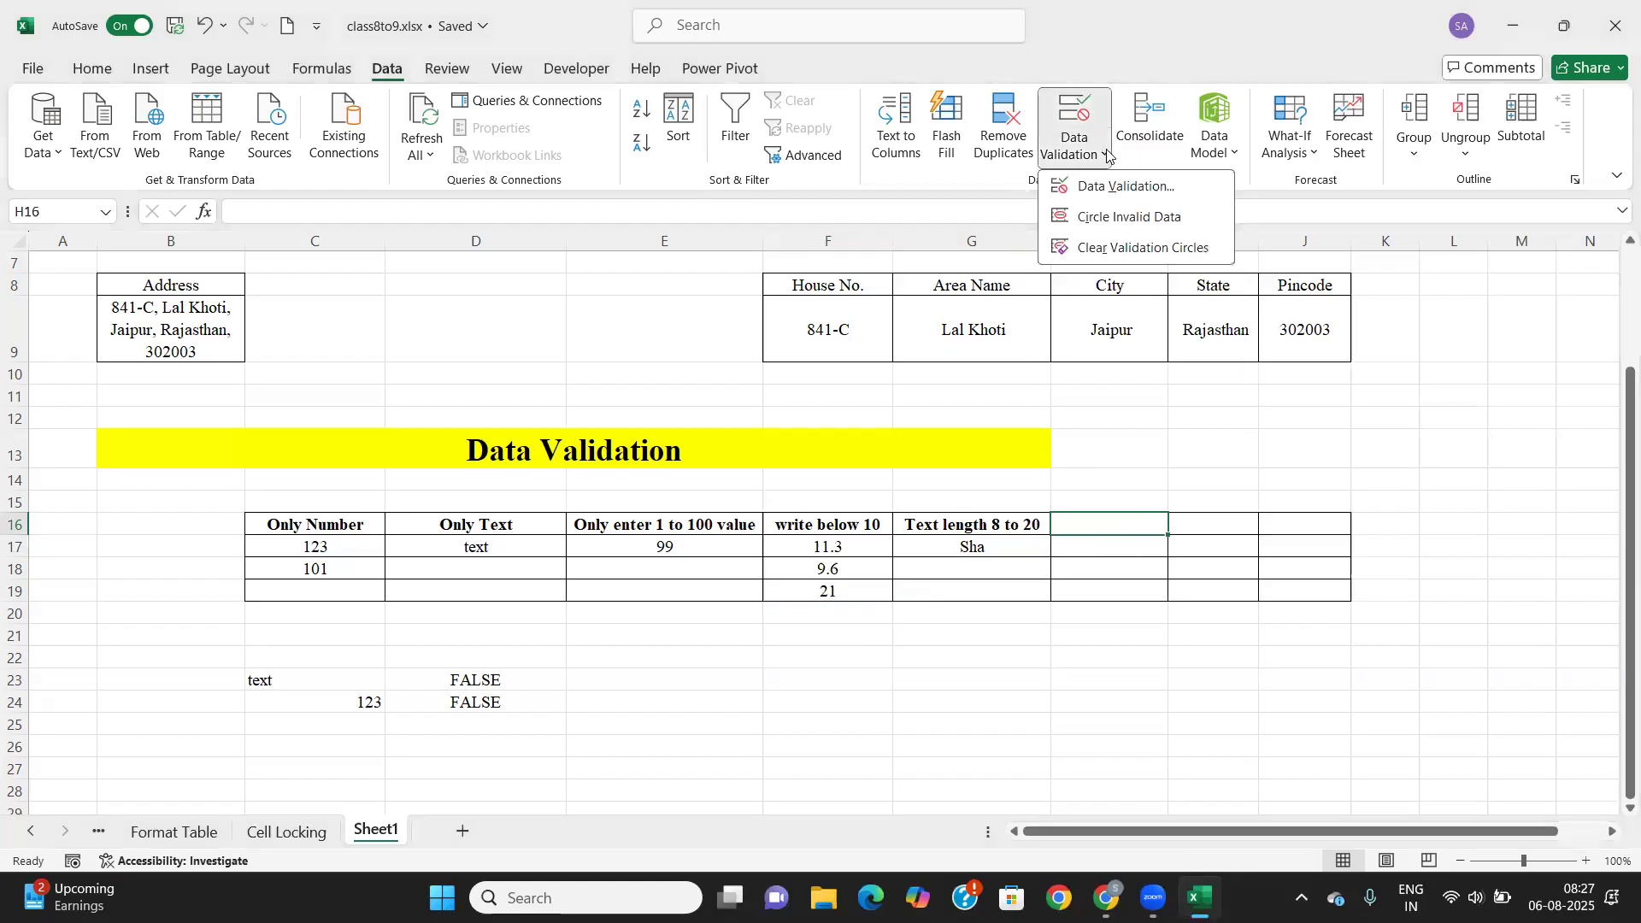
pyautogui.click(1137, 186)
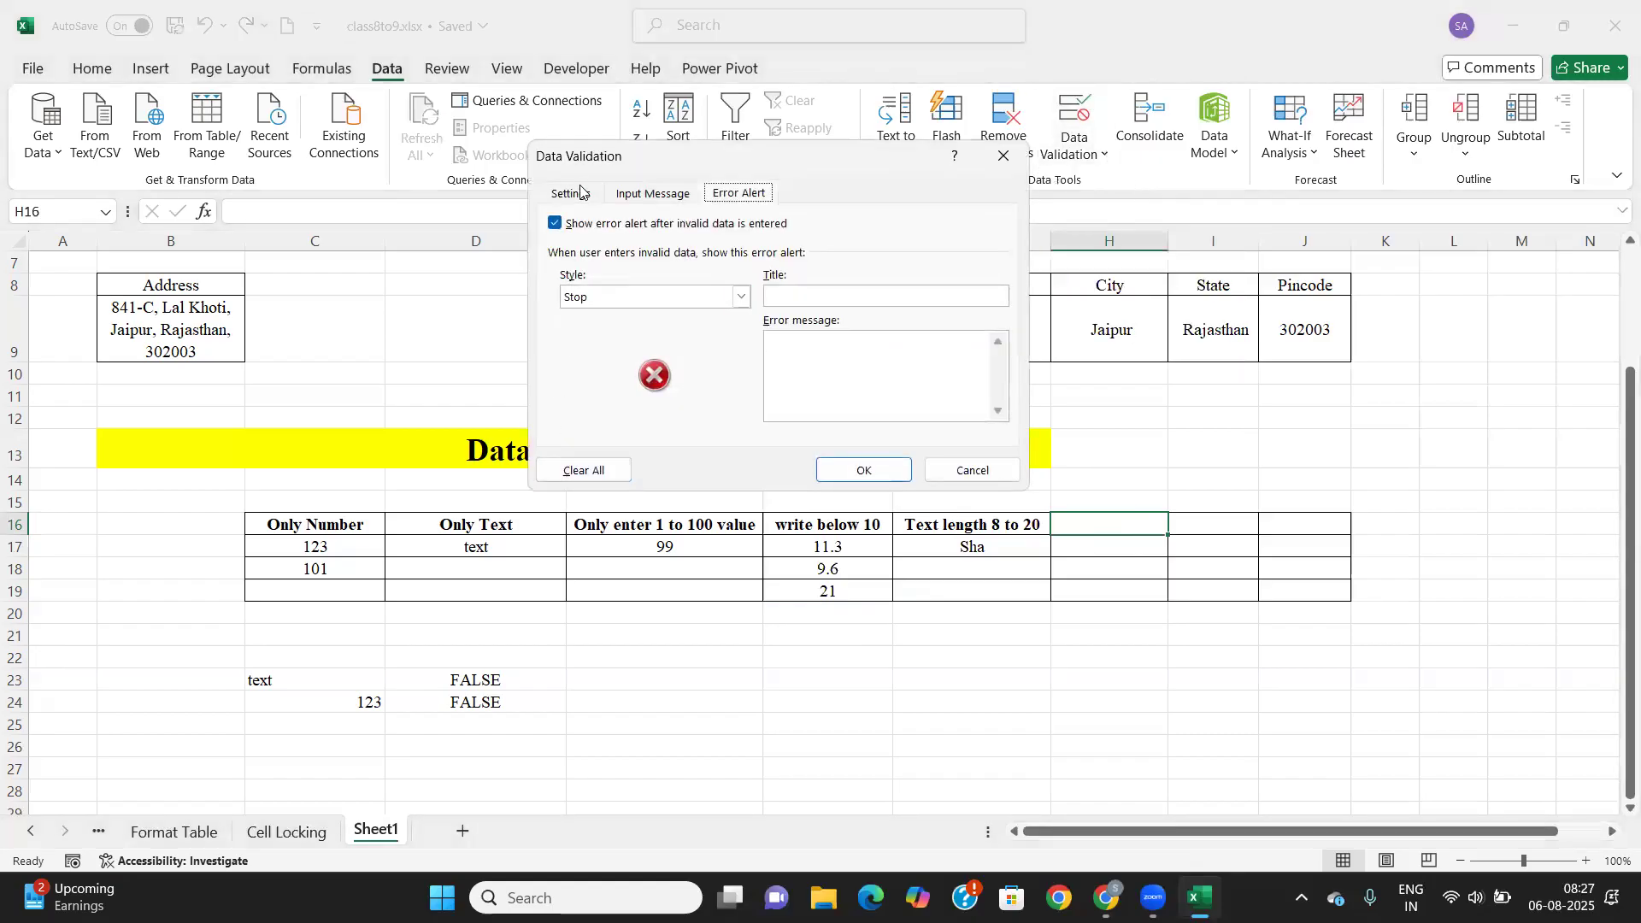
pyautogui.click(588, 195)
pyautogui.click(707, 266)
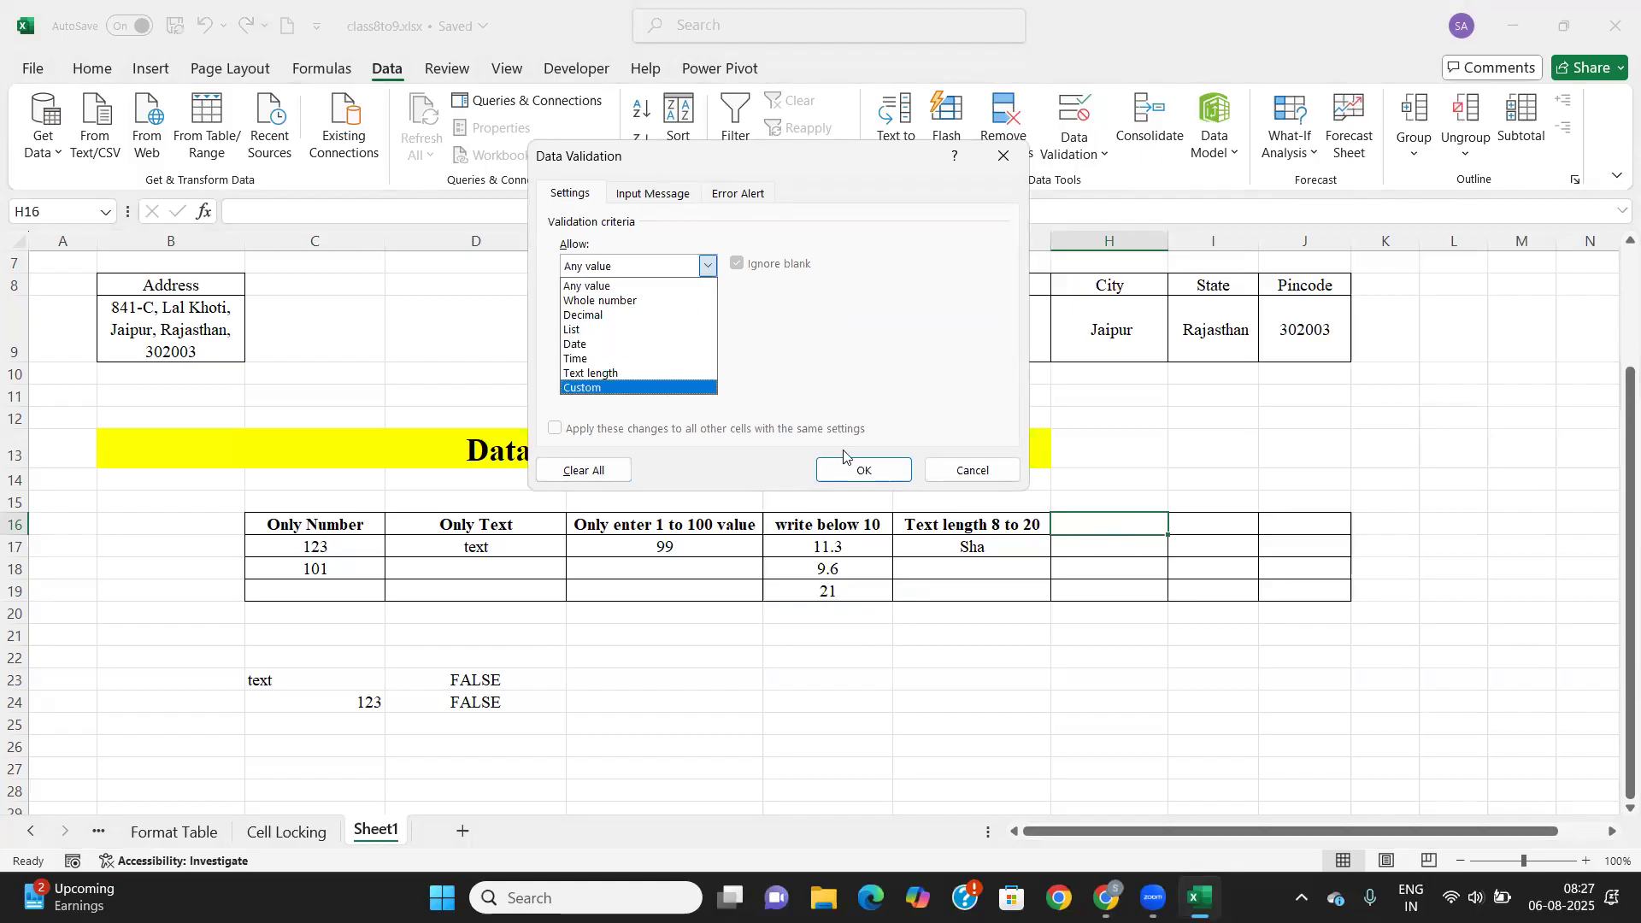
pyautogui.click(973, 470)
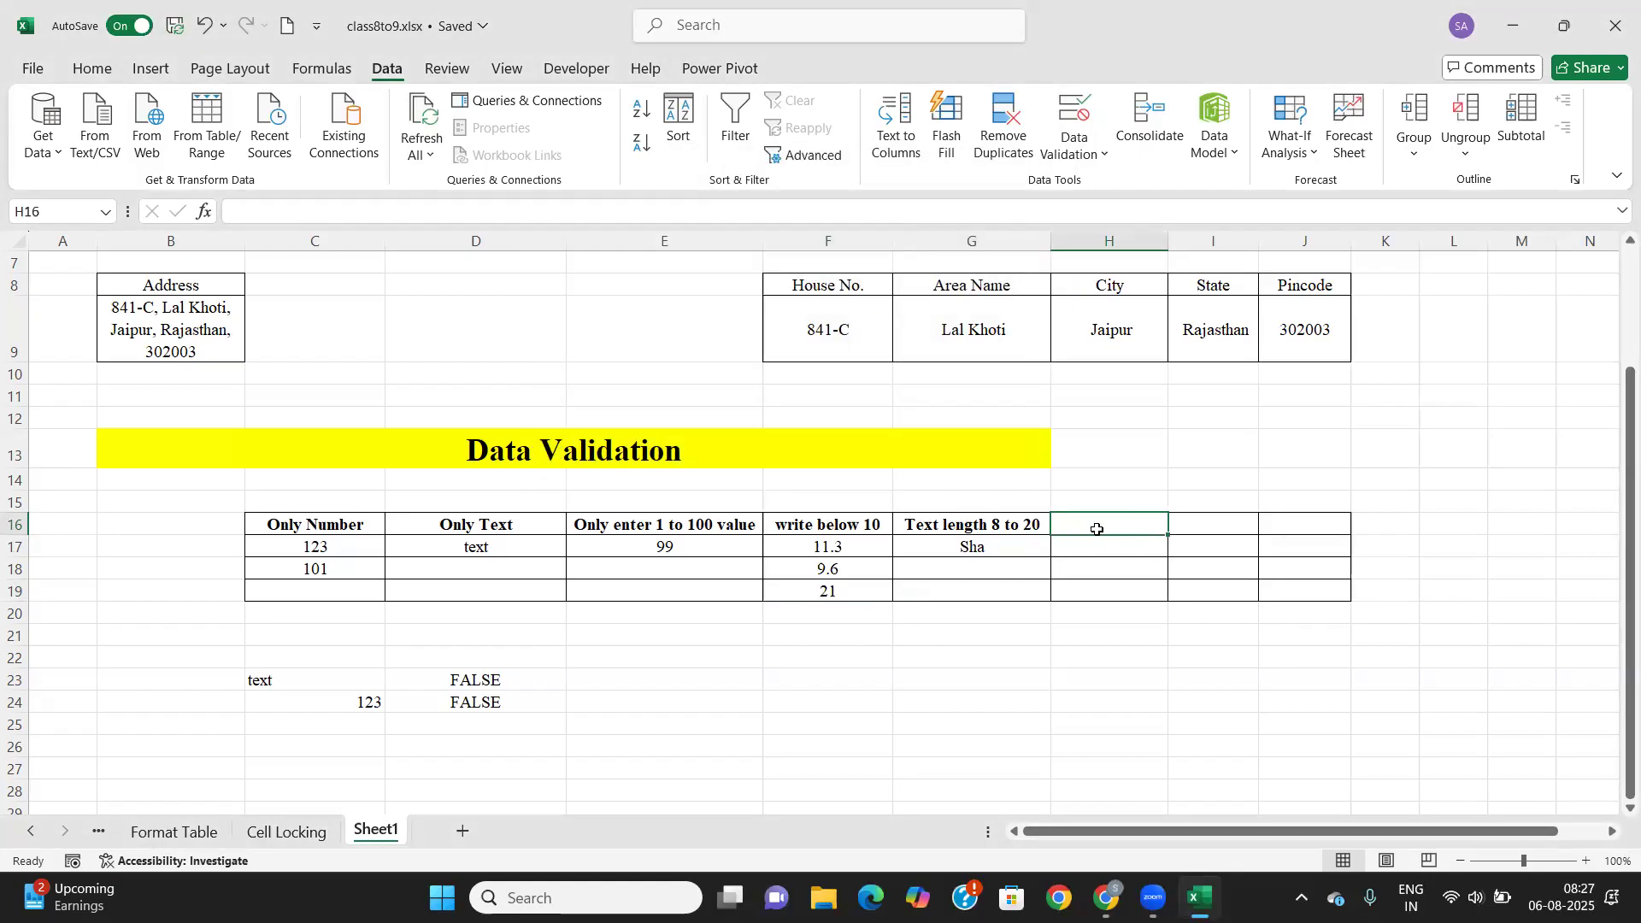
# Enter the heading "D.O.B above 18+" in H16 and widen column H to fit it.
pyautogui.write('Date')
pyautogui.press('BackSpace')
pyautogui.press('BackSpace')
pyautogui.press('BackSpace')
pyautogui.write('.O.')
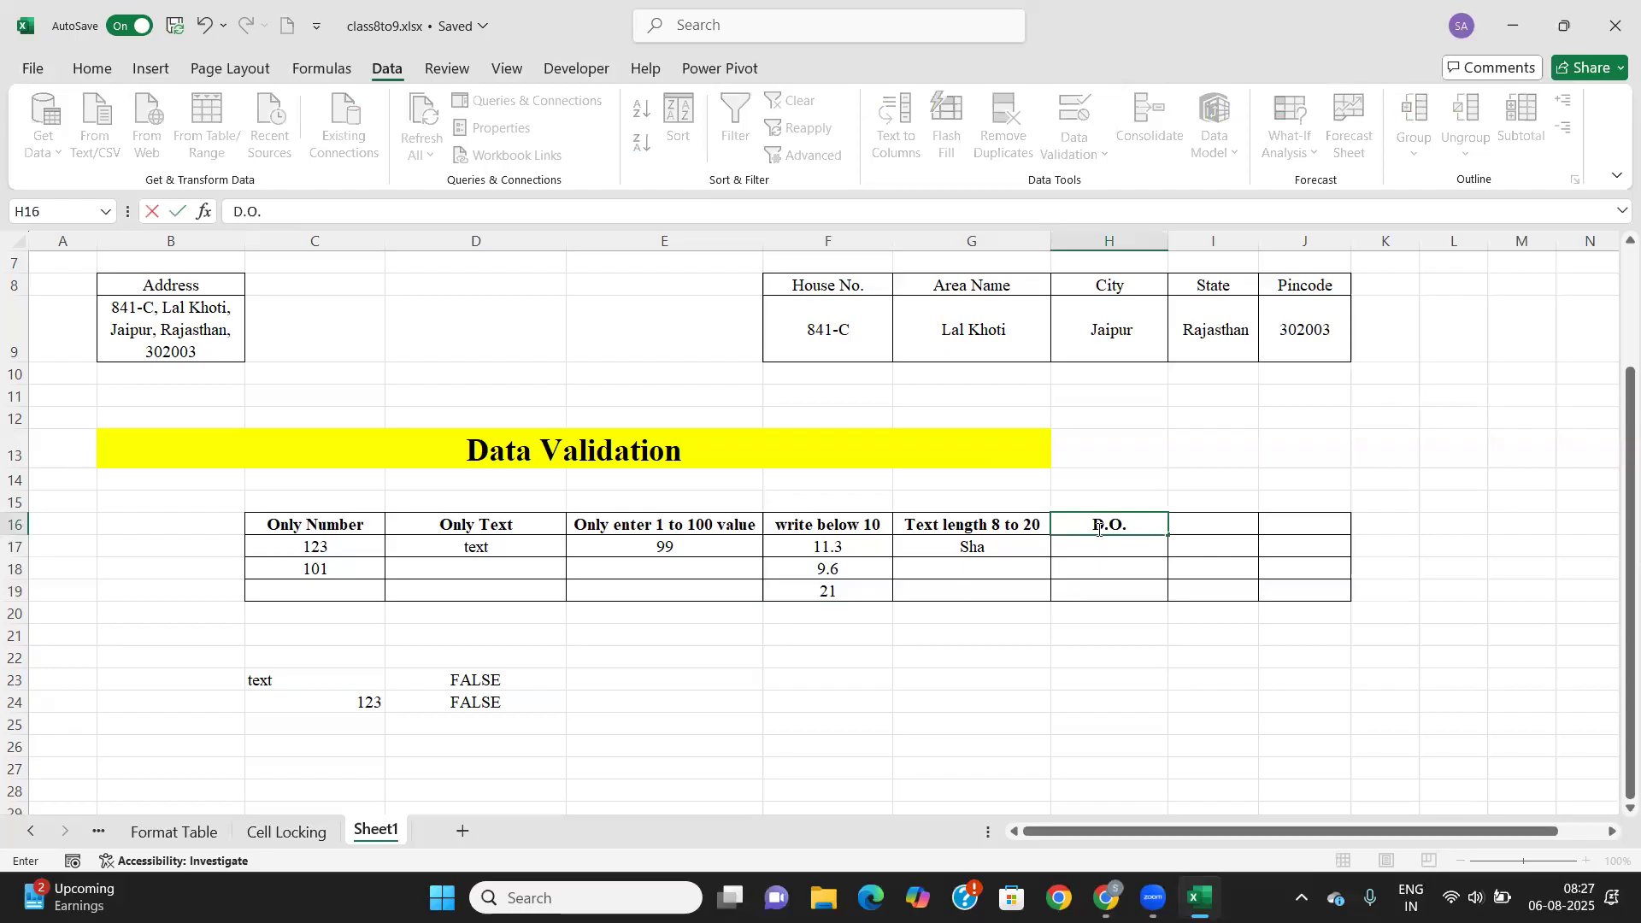
pyautogui.write('B above 18')
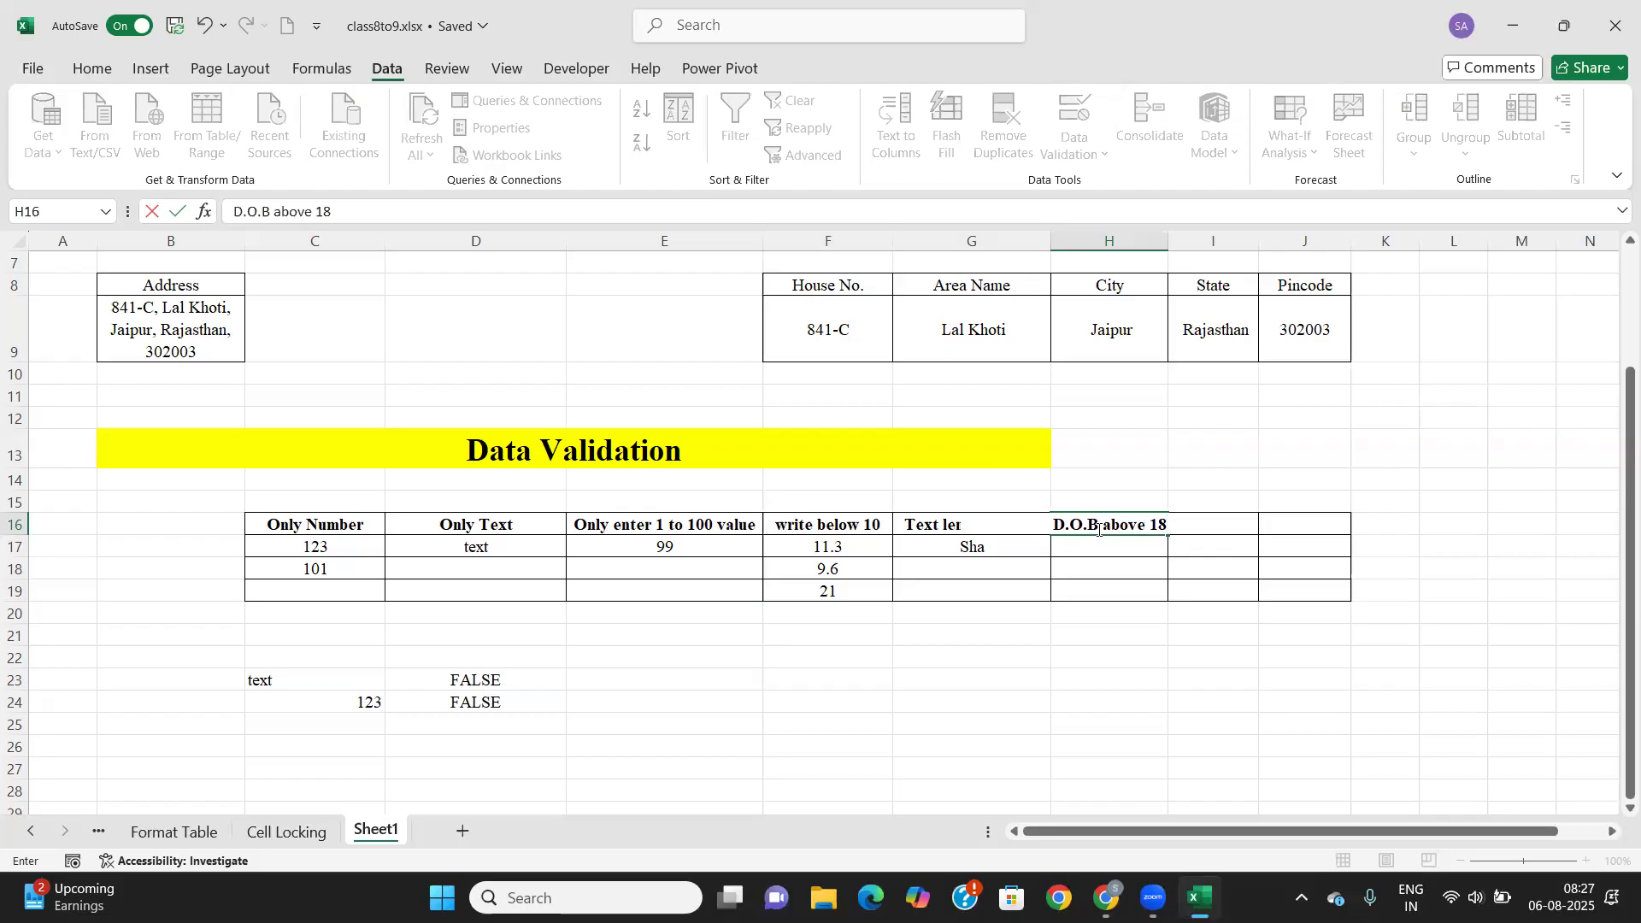
pyautogui.write('+')
pyautogui.press('Tab')
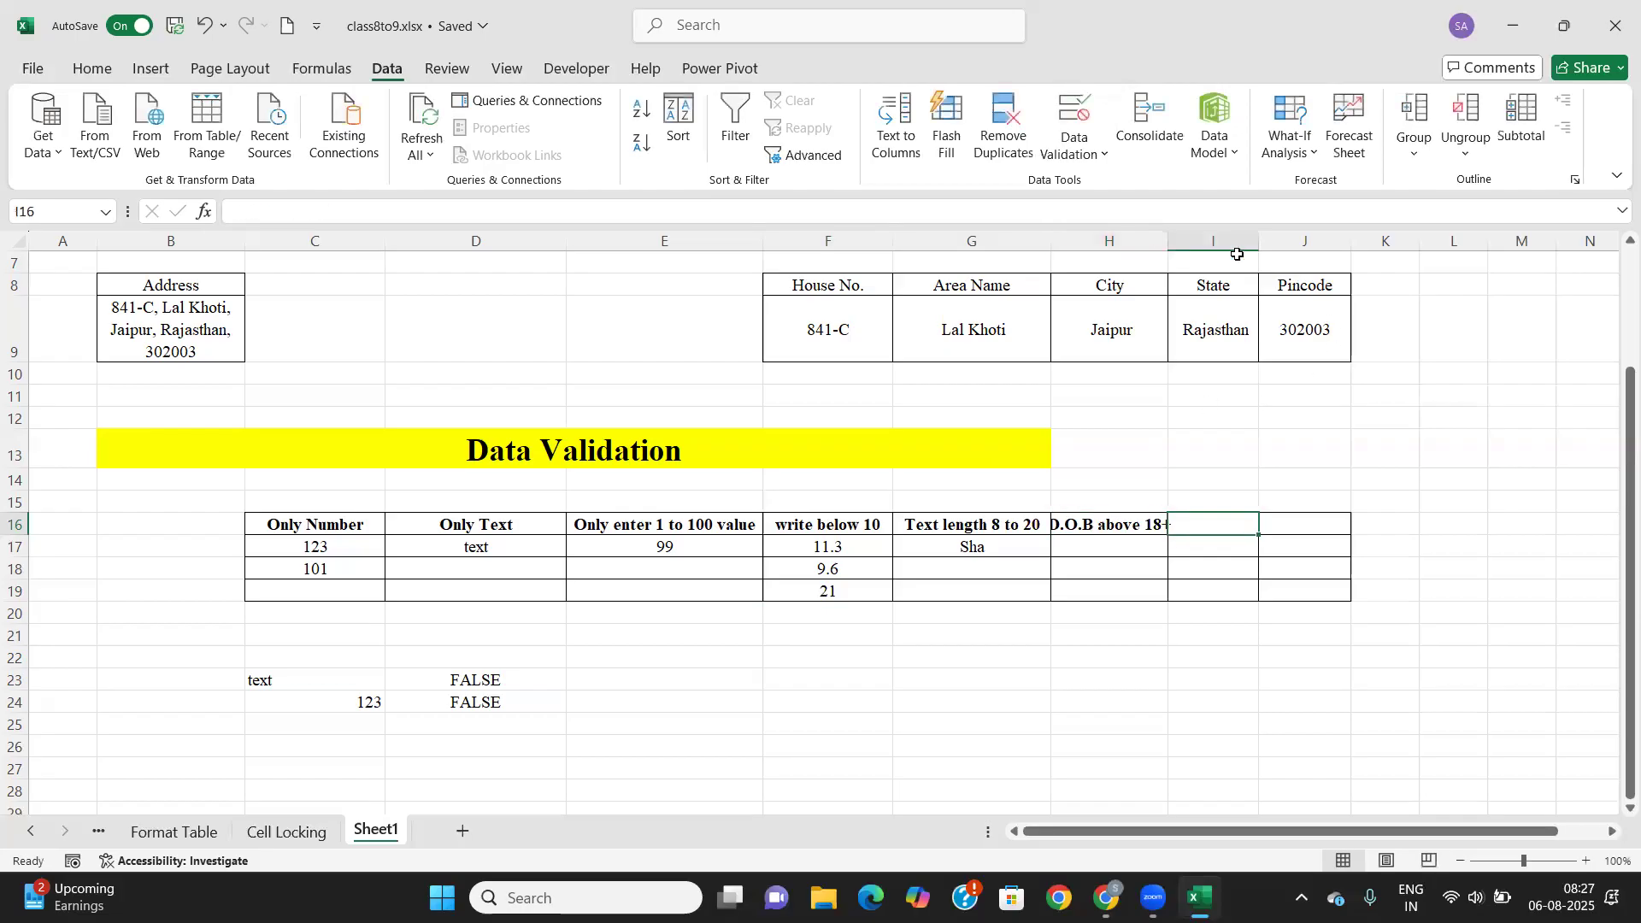
pyautogui.moveTo(1164, 244); pyautogui.dragTo(1200, 244)
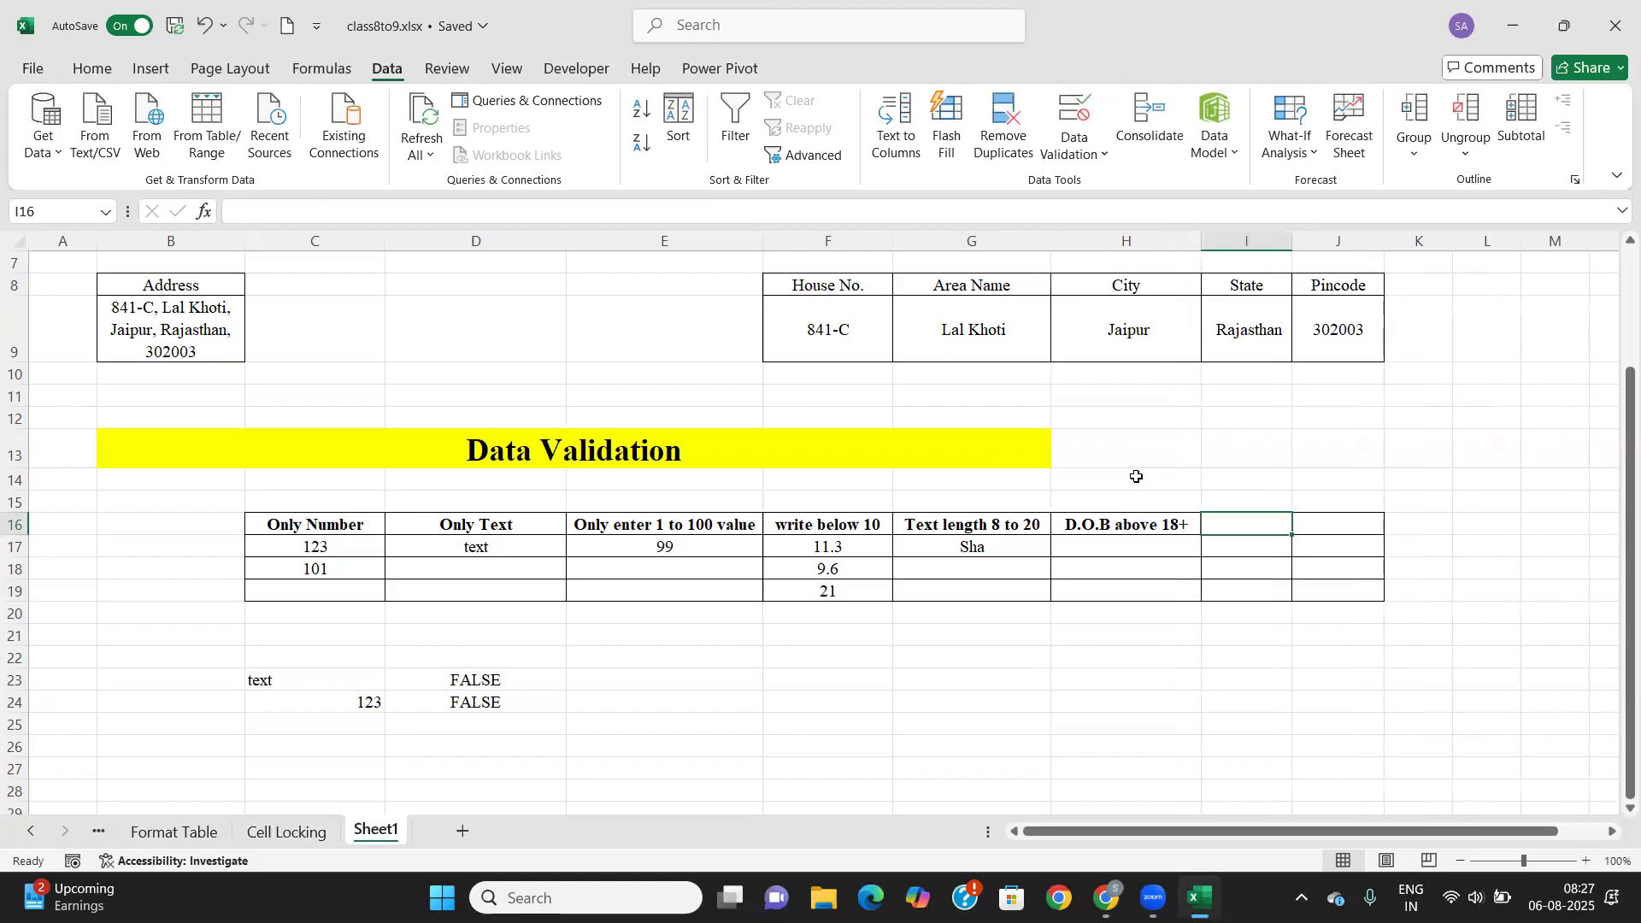
# Restrict H17:H19 with data validation to dates less than or equal to 01/01/2007.
pyautogui.click(1113, 542)
pyautogui.moveTo(1113, 542)
pyautogui.mouseDown()
pyautogui.moveTo(1125, 586)
pyautogui.moveTo(1101, 551)
pyautogui.moveTo(1105, 586)
pyautogui.mouseUp()
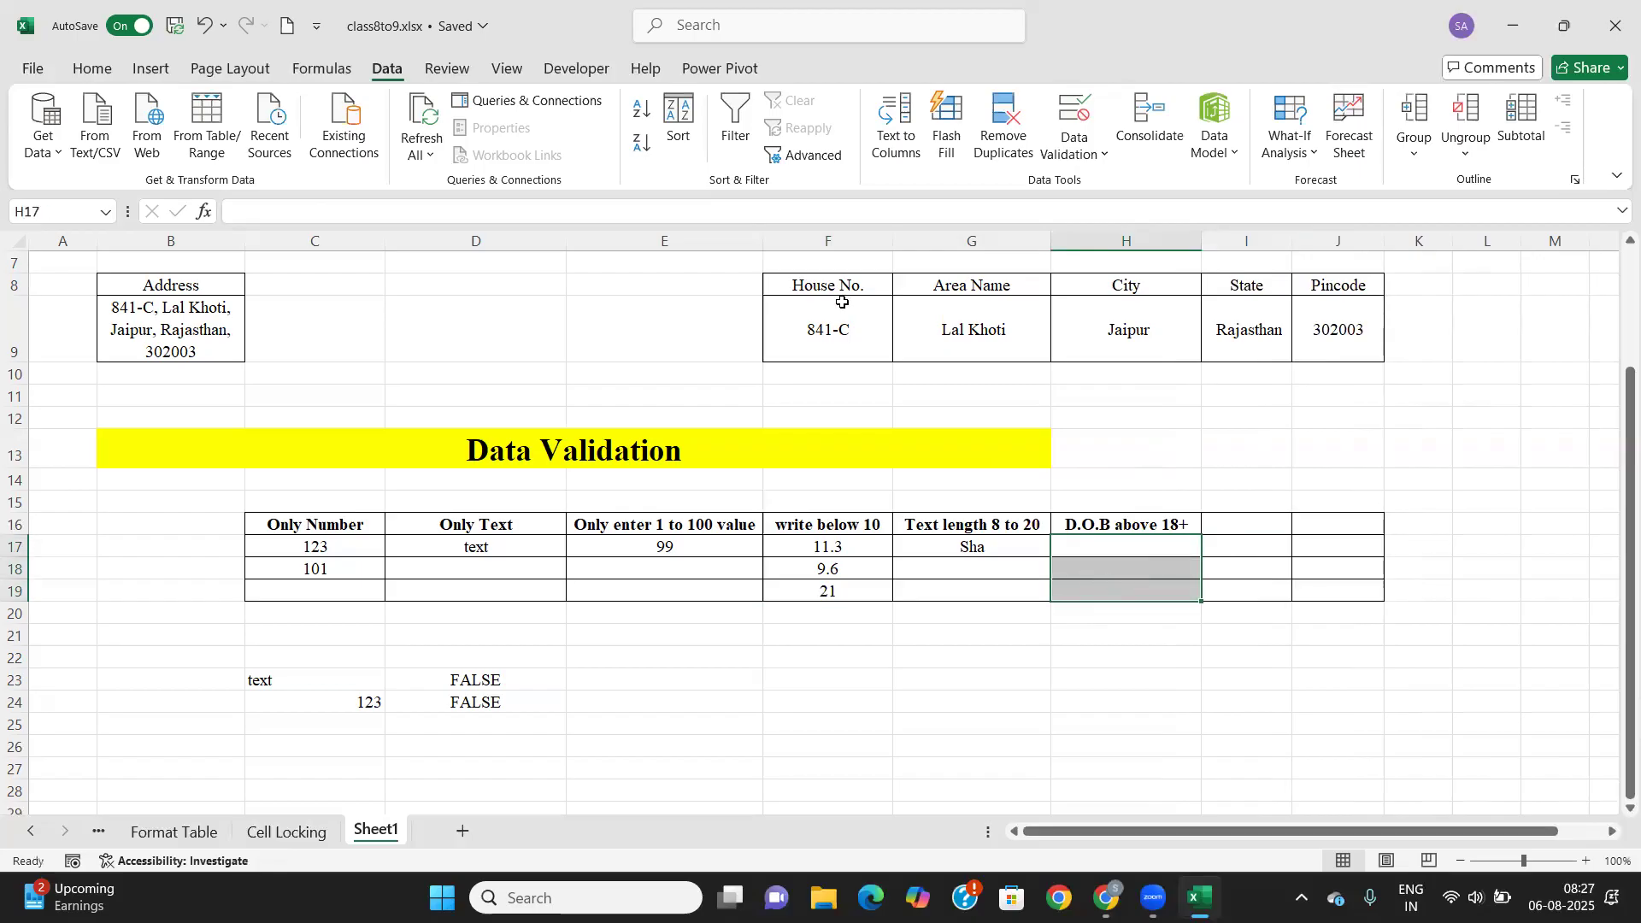
pyautogui.click(1102, 155)
pyautogui.click(1116, 188)
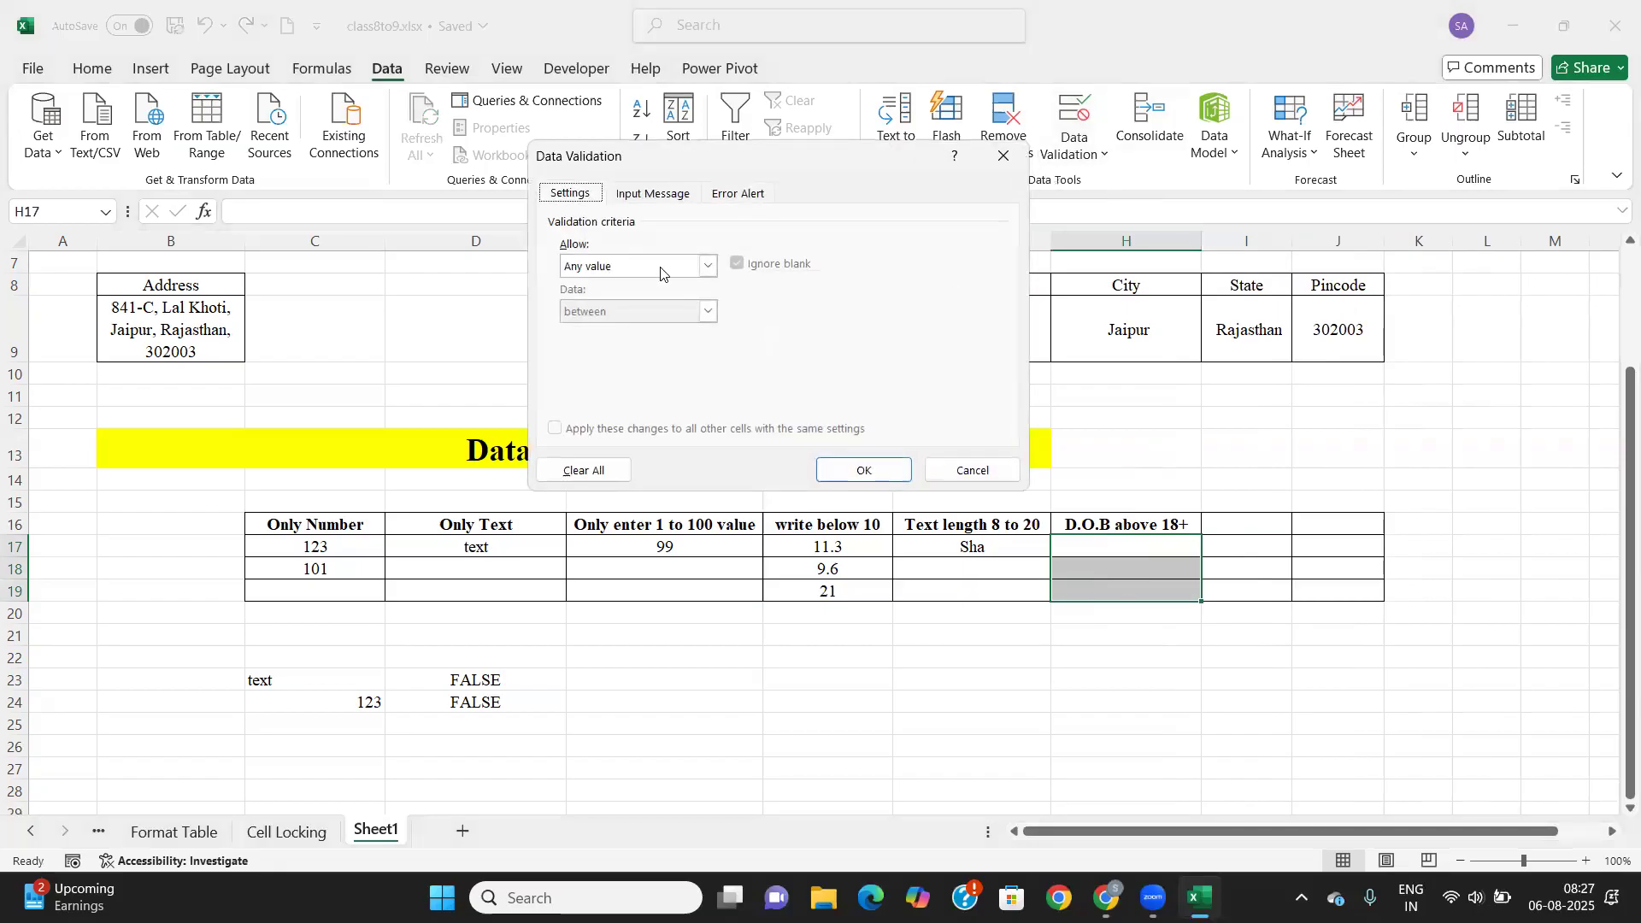
pyautogui.click(699, 270)
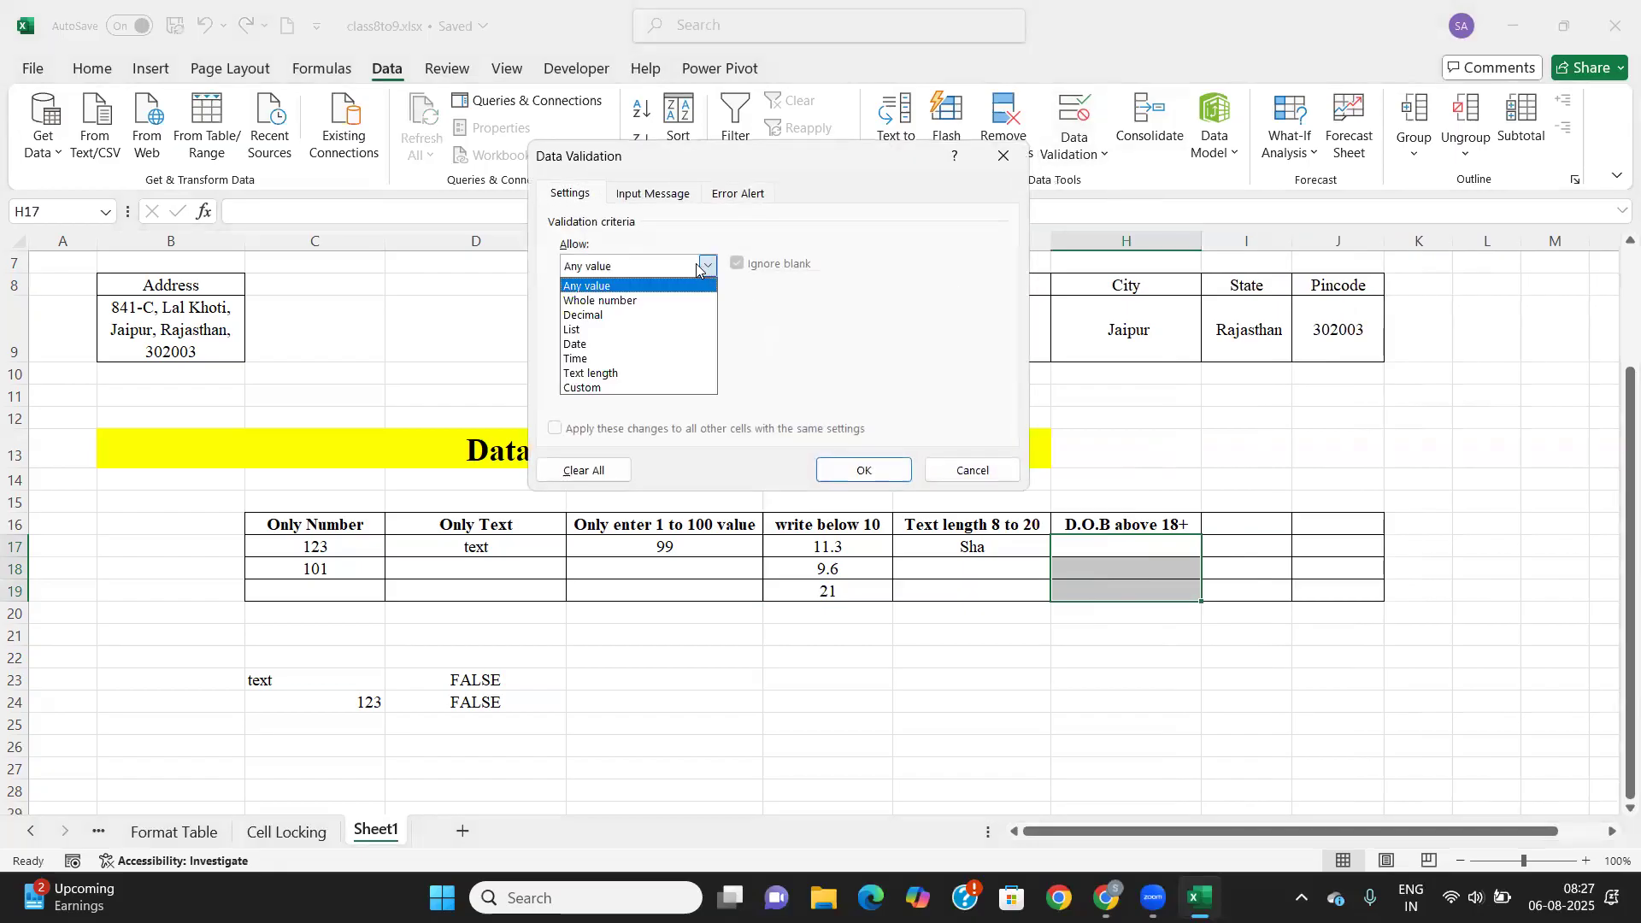
pyautogui.click(596, 345)
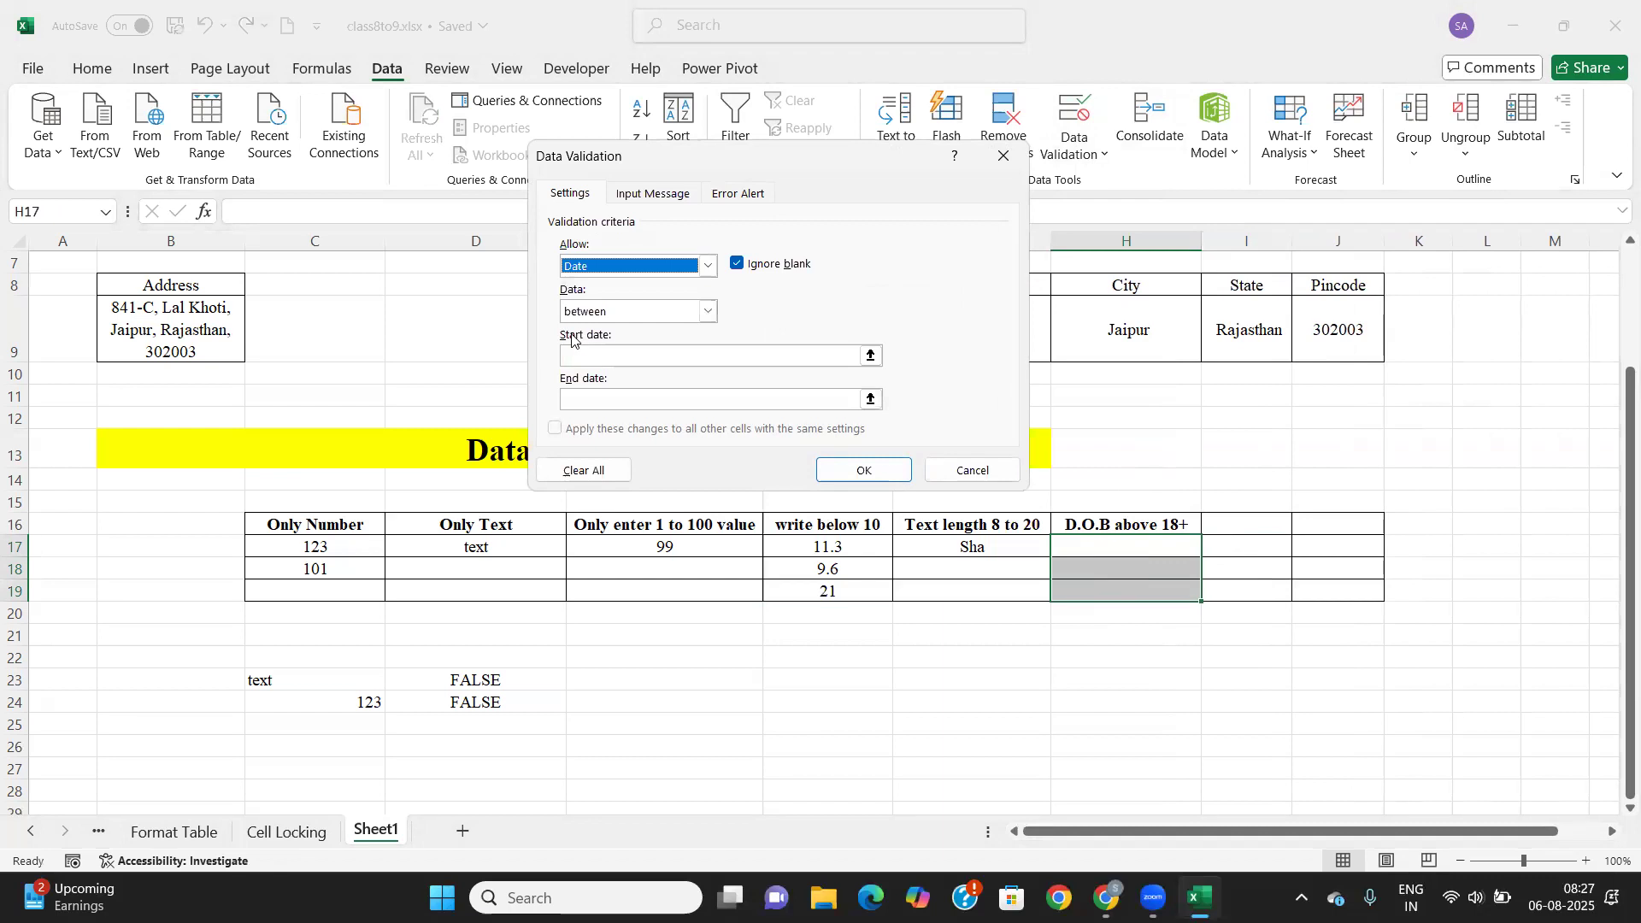
pyautogui.click(707, 312)
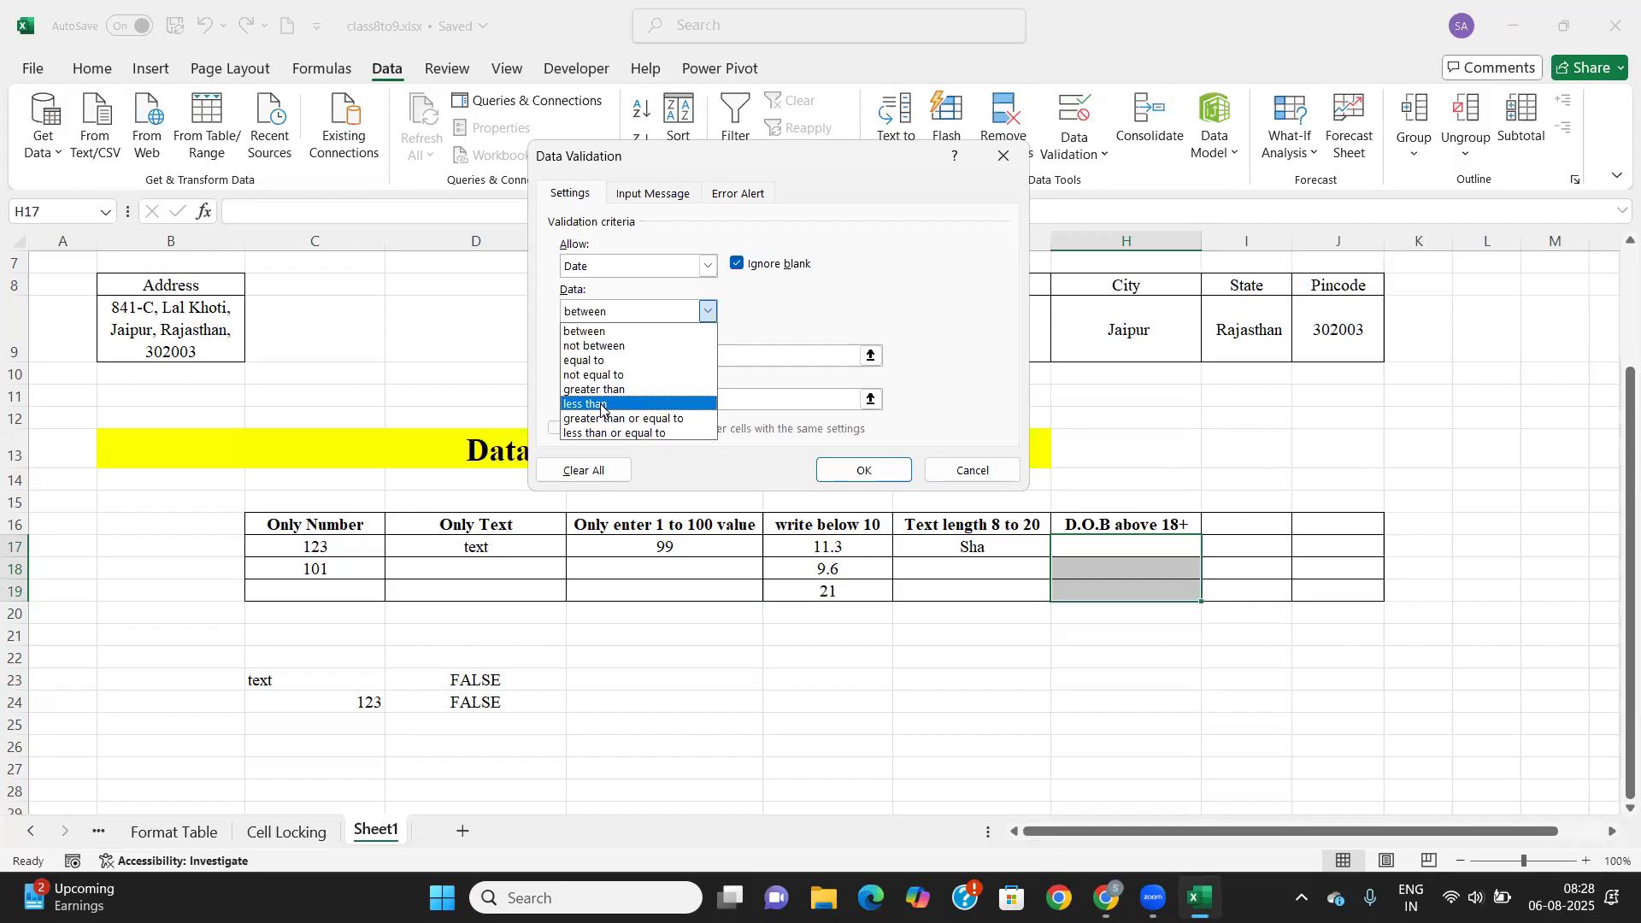
pyautogui.click(605, 435)
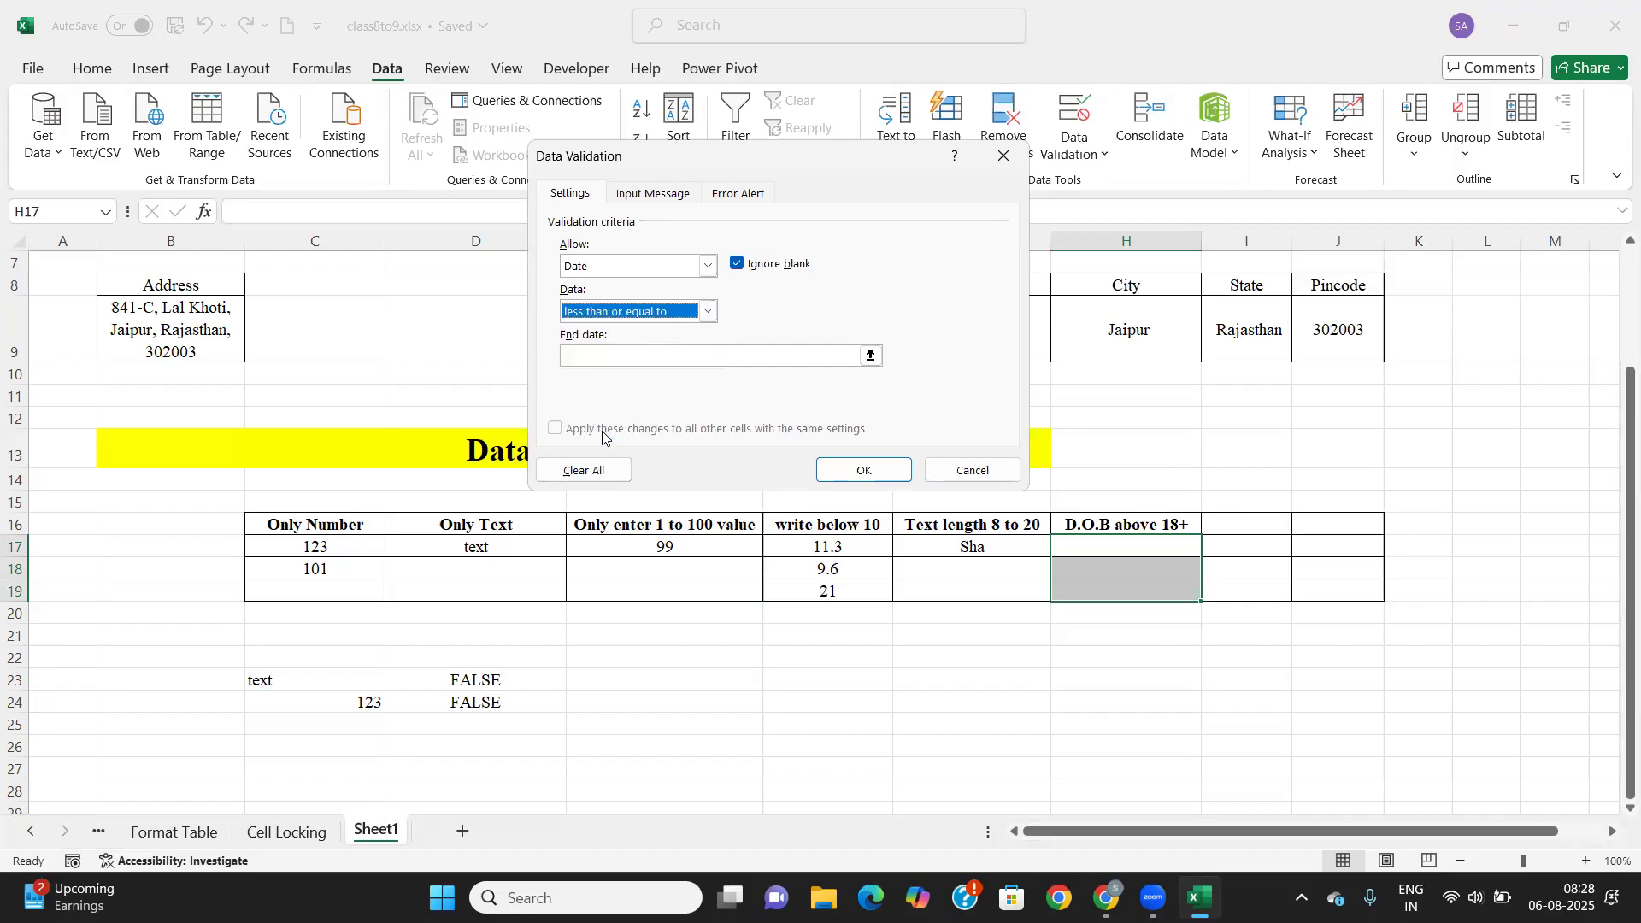
pyautogui.click(604, 355)
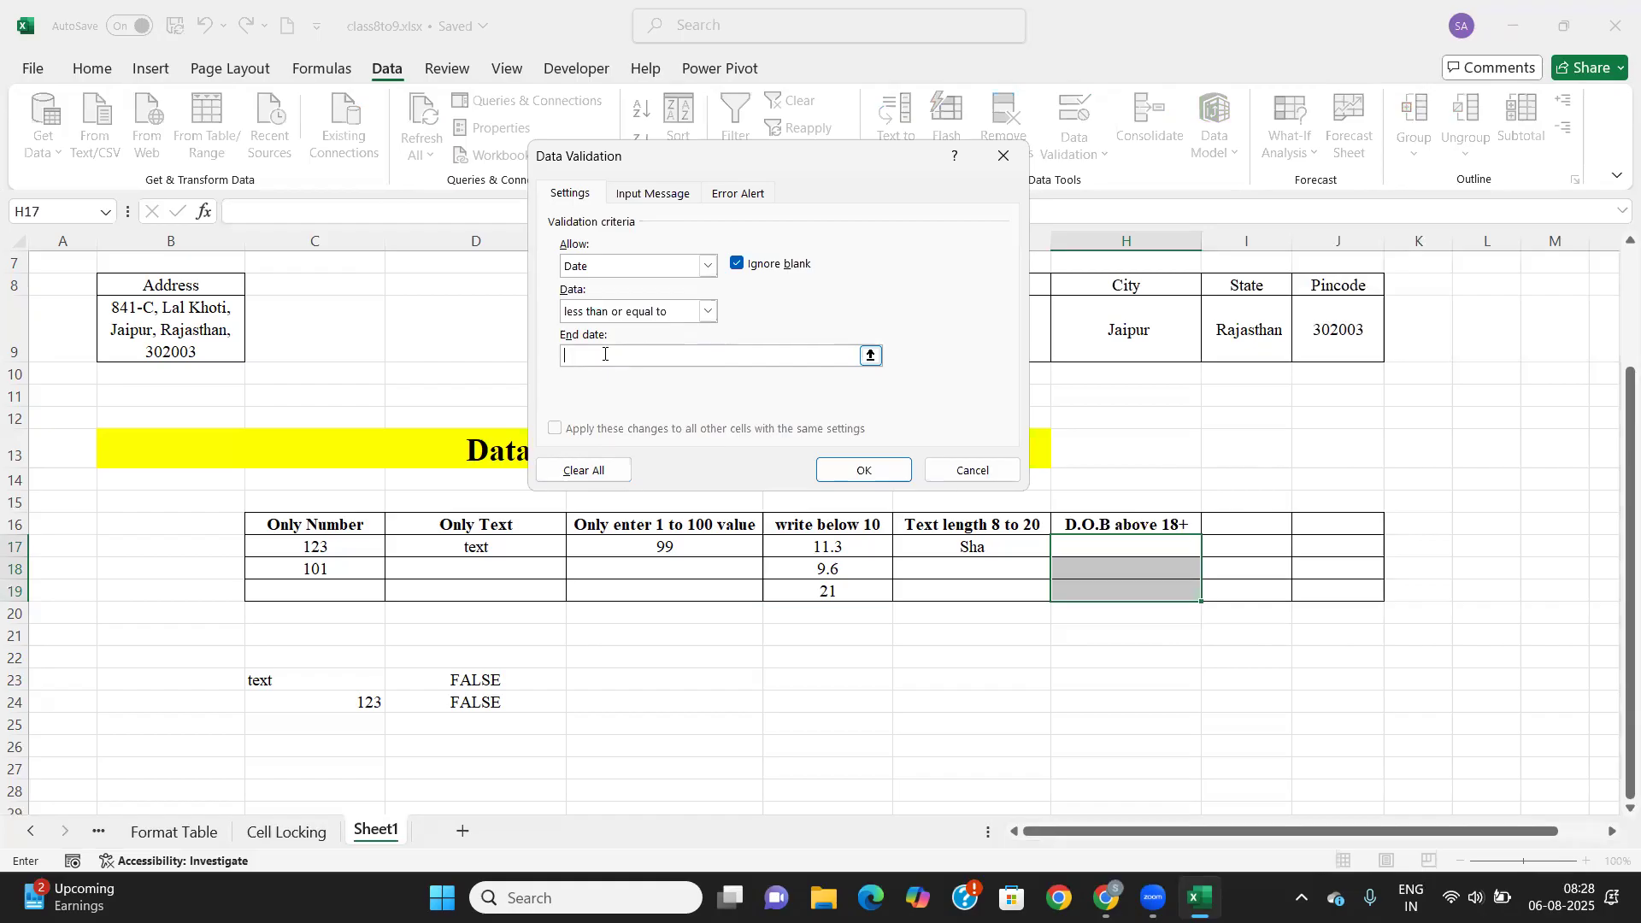
pyautogui.write('01/01/2007')
pyautogui.moveTo(594, 356)
pyautogui.mouseDown()
pyautogui.moveTo(547, 354)
pyautogui.moveTo(562, 357)
pyautogui.mouseUp()
pyautogui.click(631, 355)
pyautogui.click(859, 470)
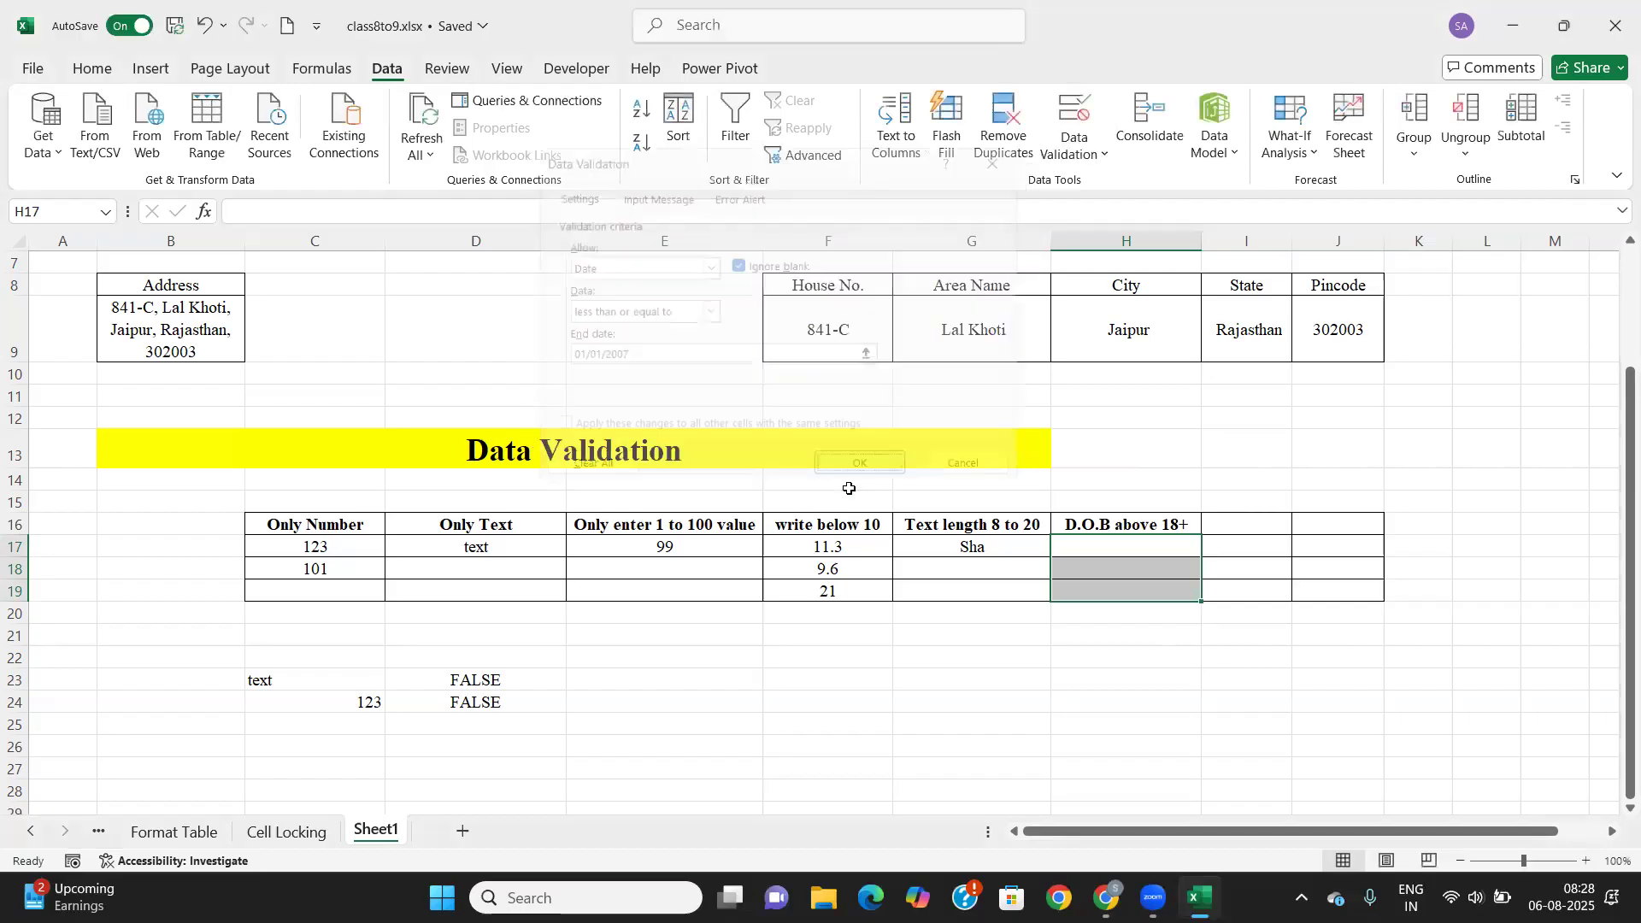
# Test the date rule by entering a date of birth earlier than the end date in H17.
pyautogui.click(1071, 547)
pyautogui.write('12/1')
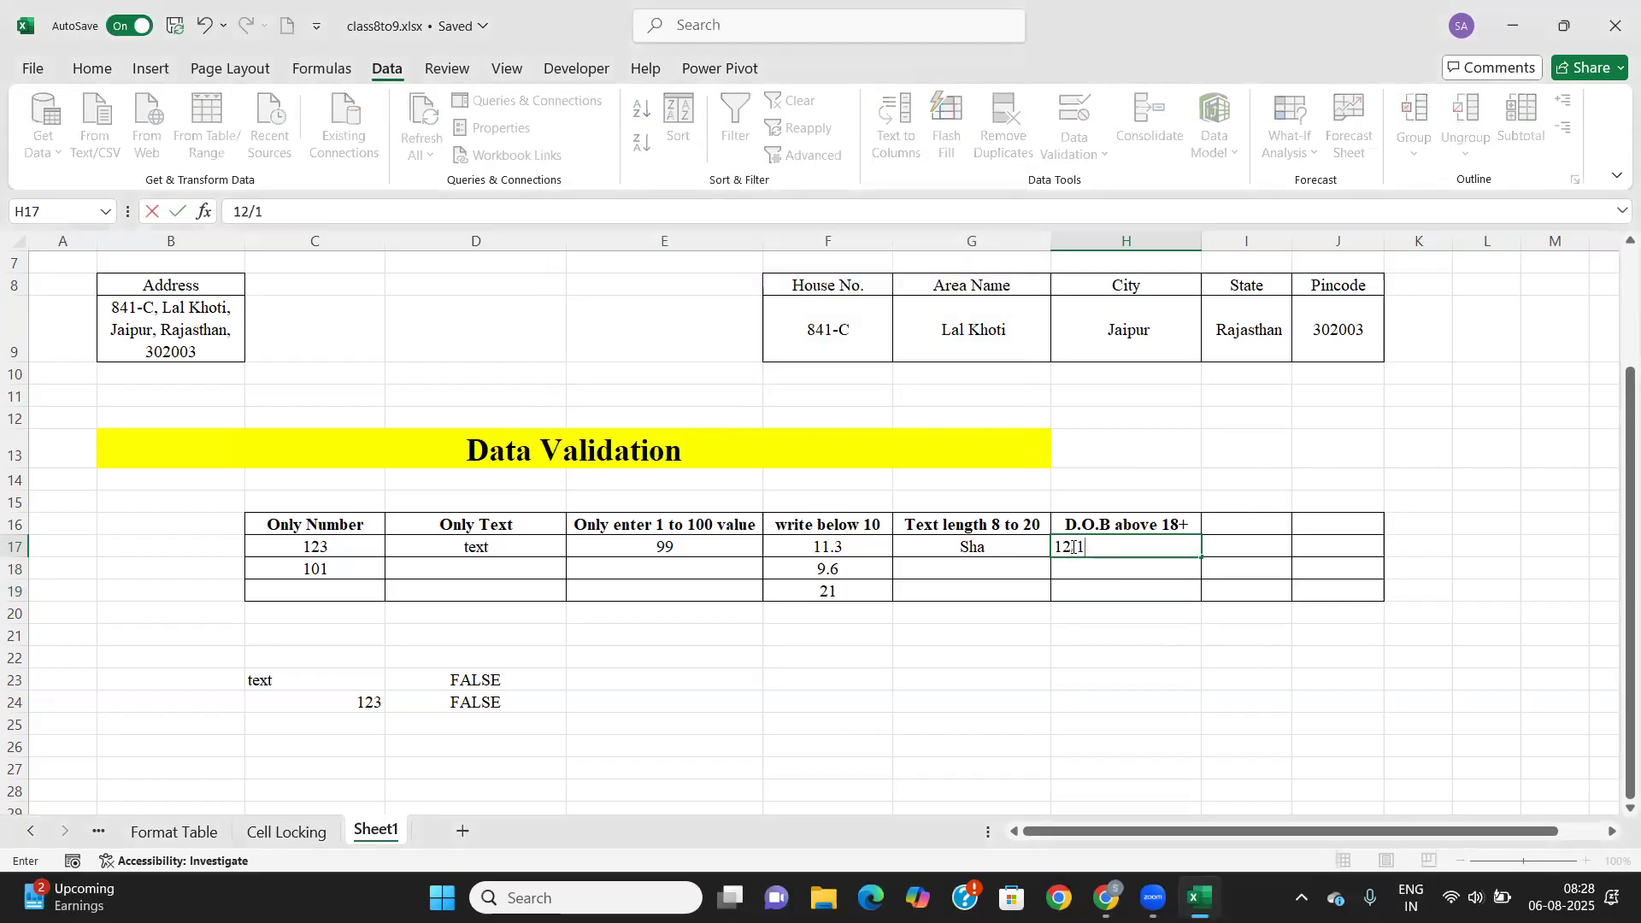
pyautogui.write('2/1996')
pyautogui.press('Tab')
pyautogui.press('Down')
pyautogui.press('Left')
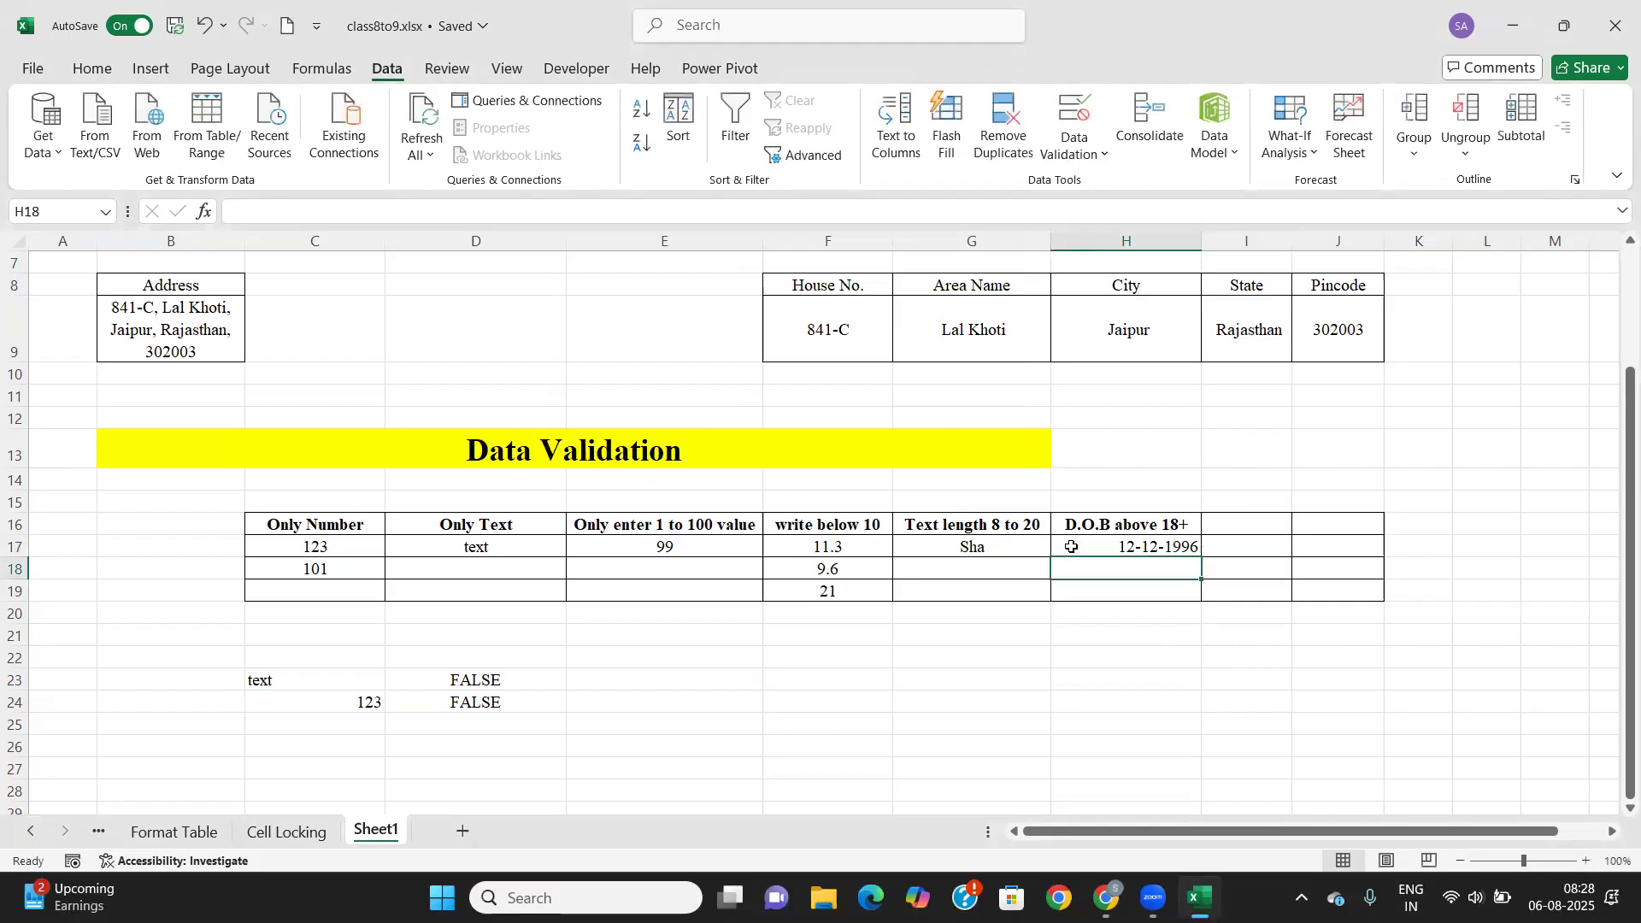
# Try entering a date of birth later than the allowed end date in H18 and cancel the entry at the alert.
pyautogui.write('05/06/2008')
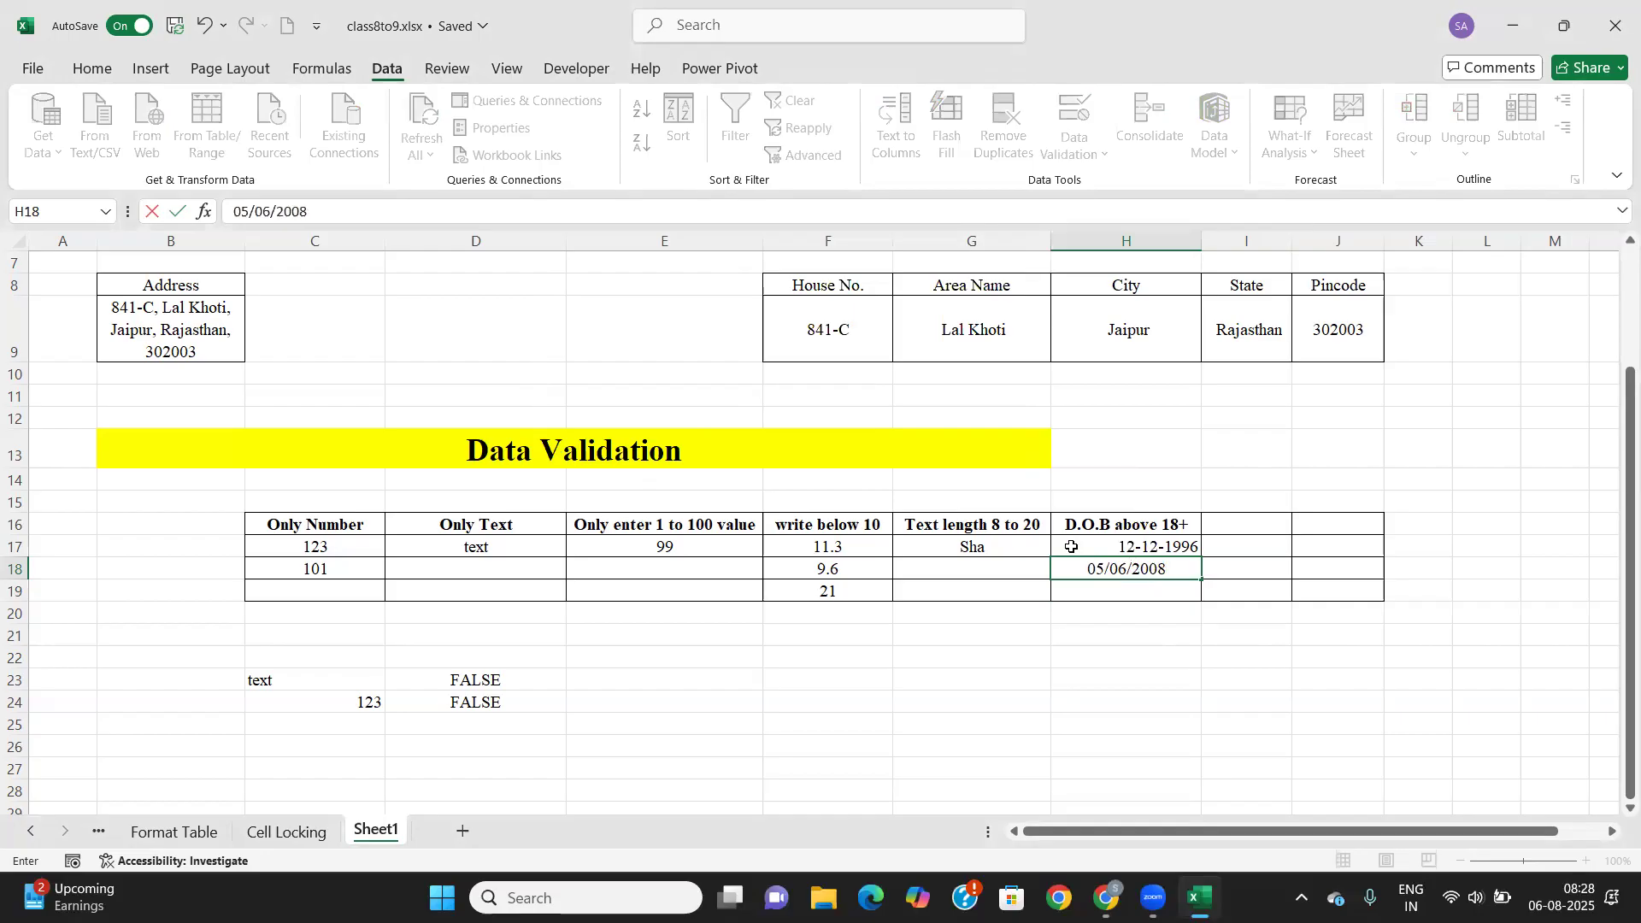
pyautogui.press('Return')
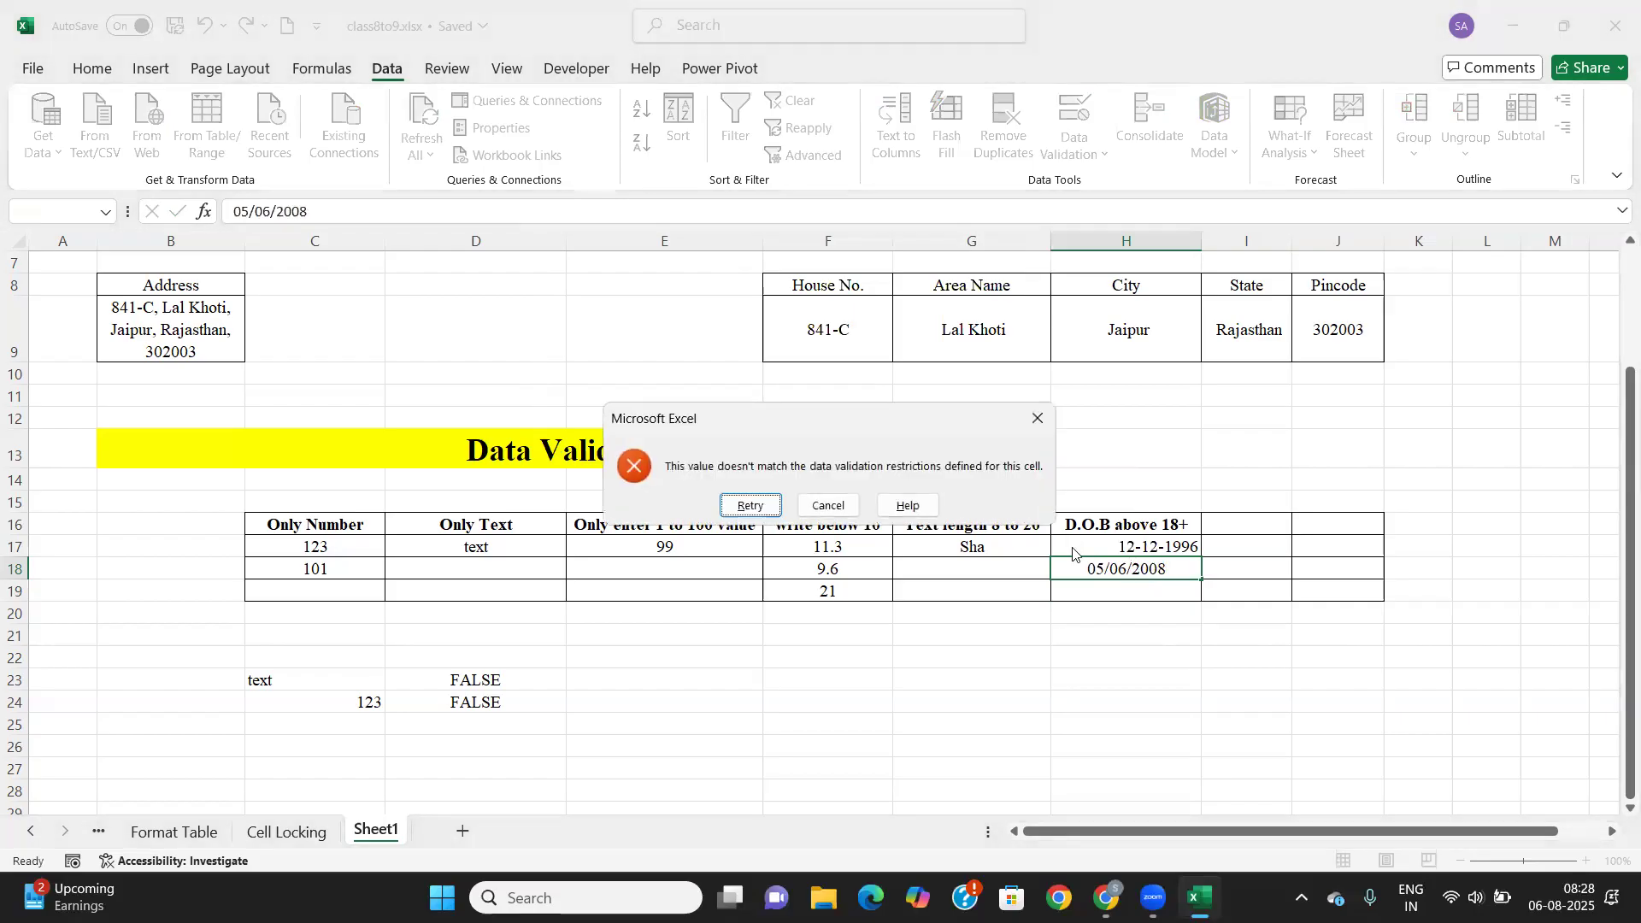
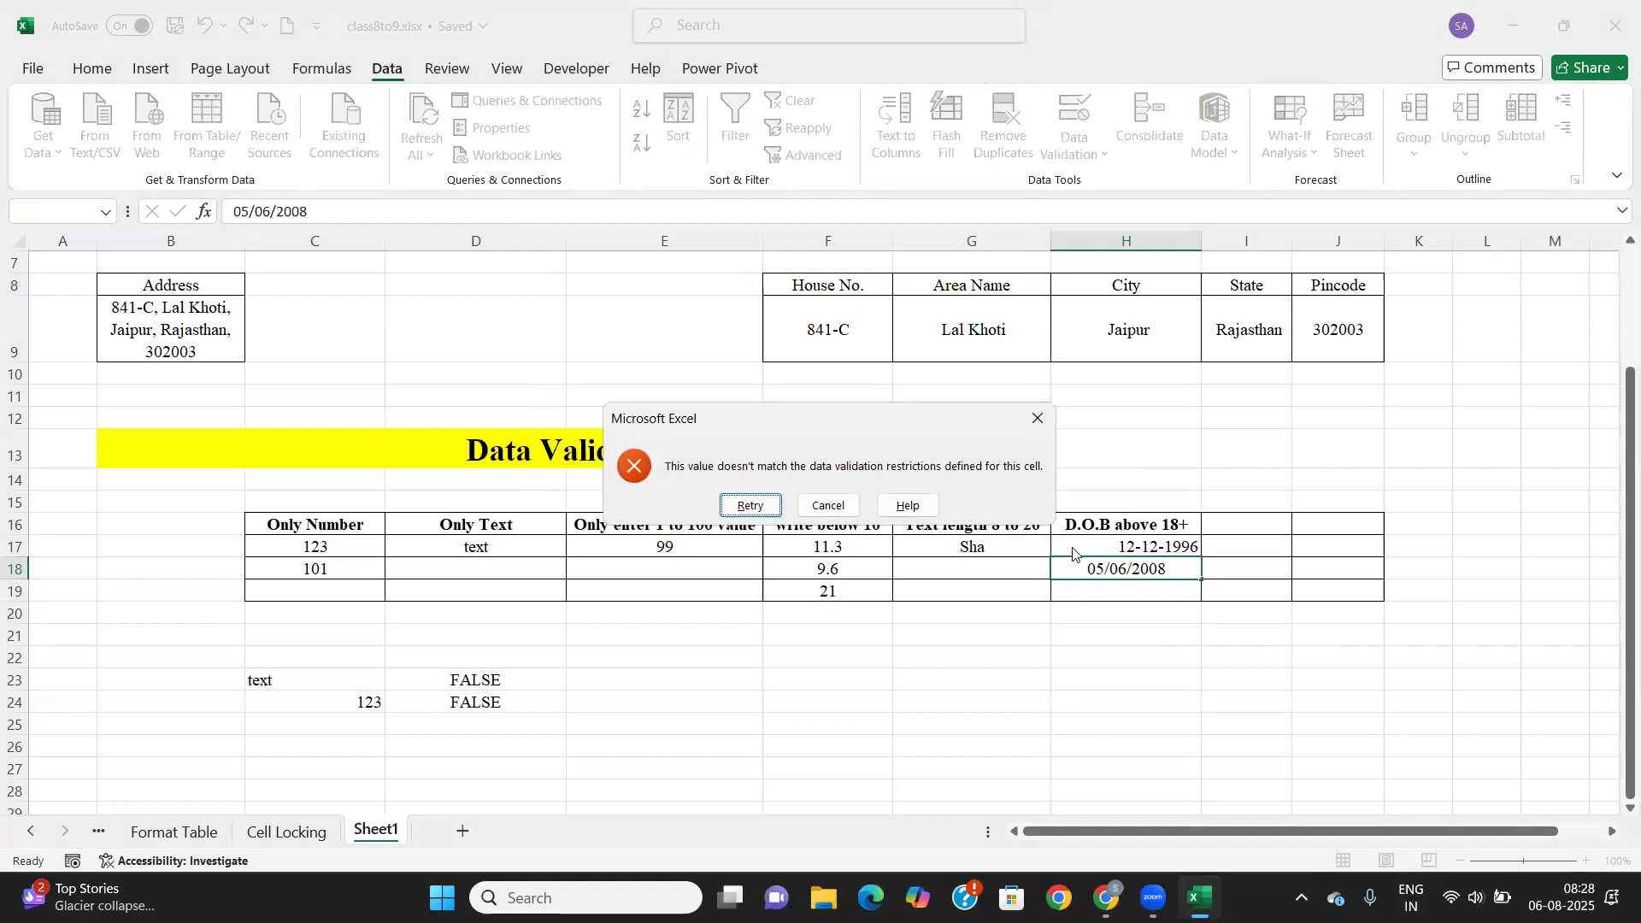
pyautogui.click(816, 506)
# Widen column I and enter the heading "Appoitment Time" in I16.
pyautogui.click(1248, 545)
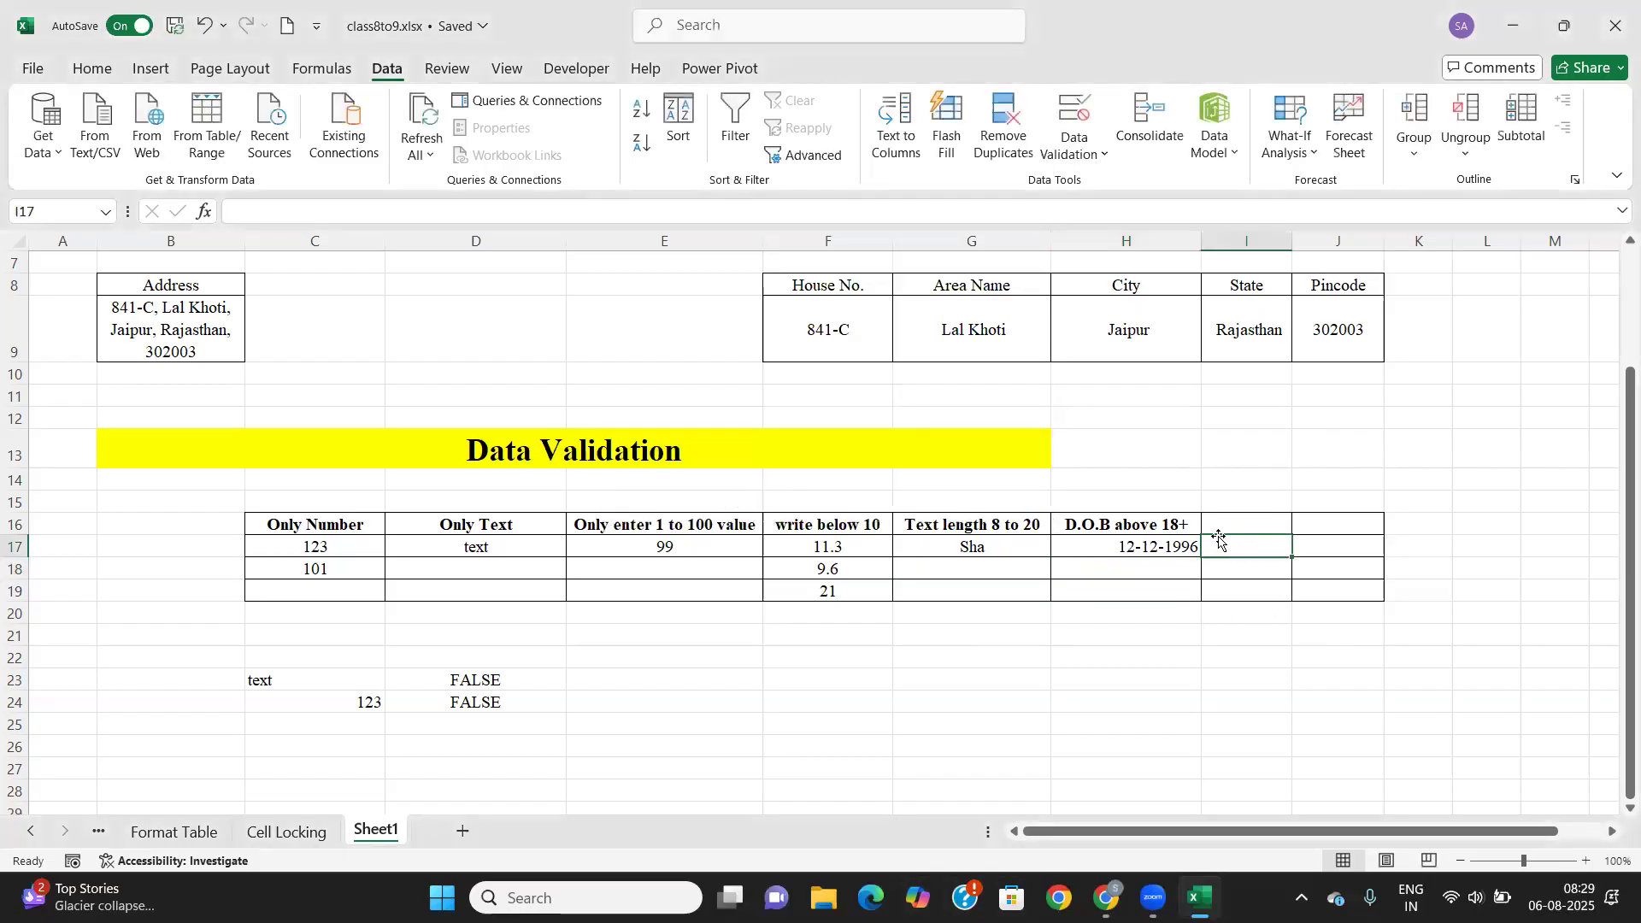
pyautogui.moveTo(1291, 241); pyautogui.dragTo(1325, 318)
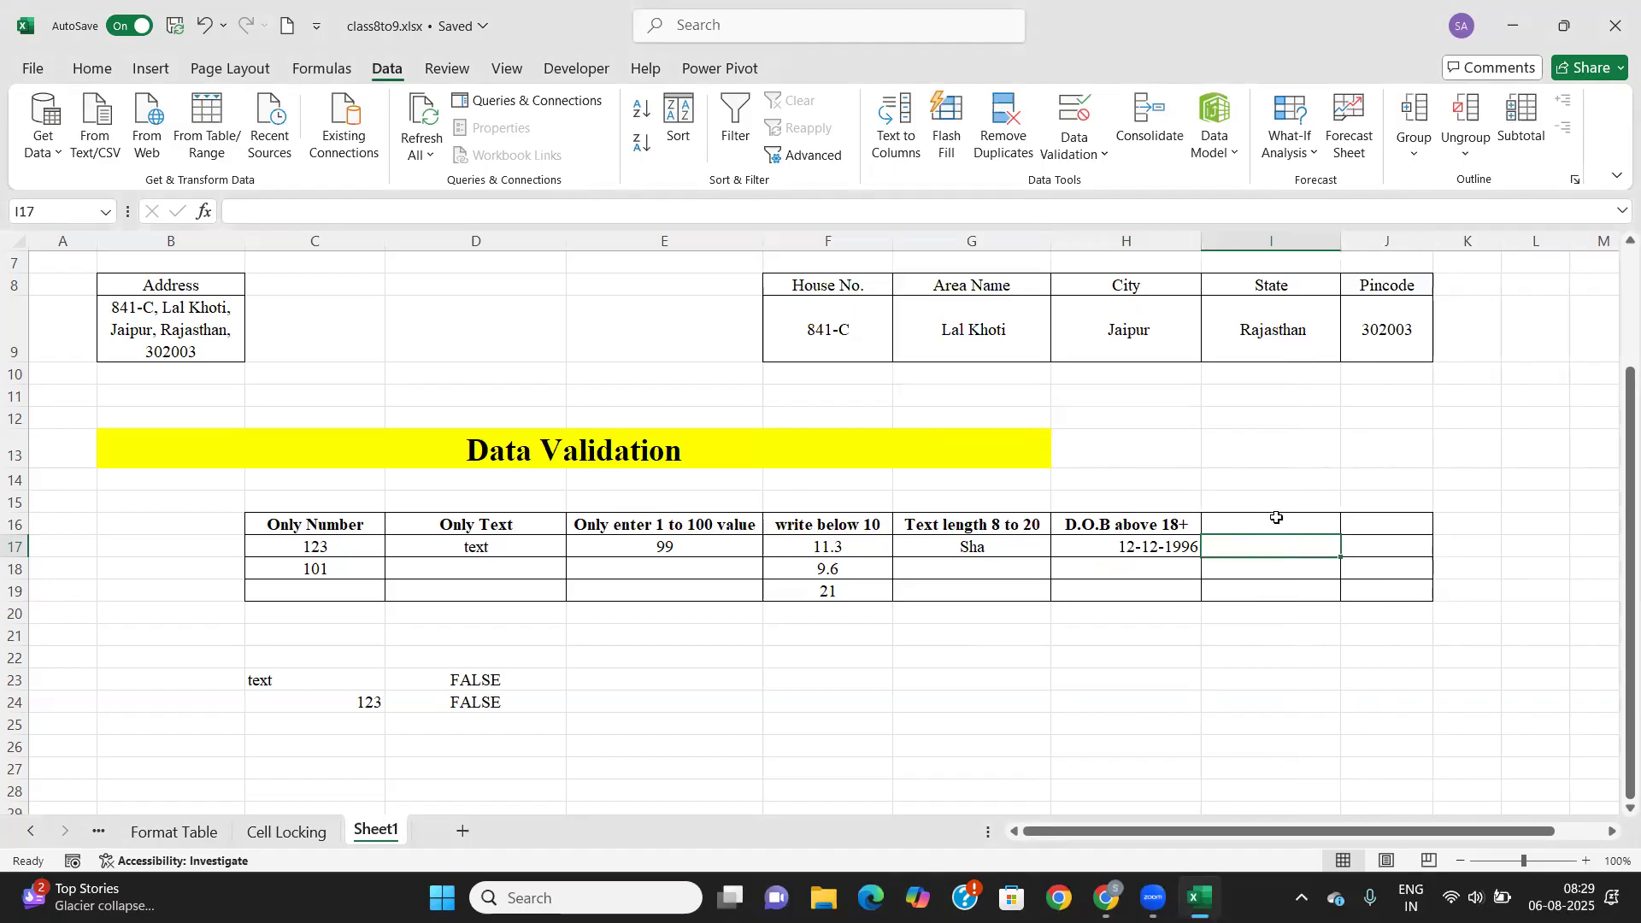
pyautogui.click(1278, 519)
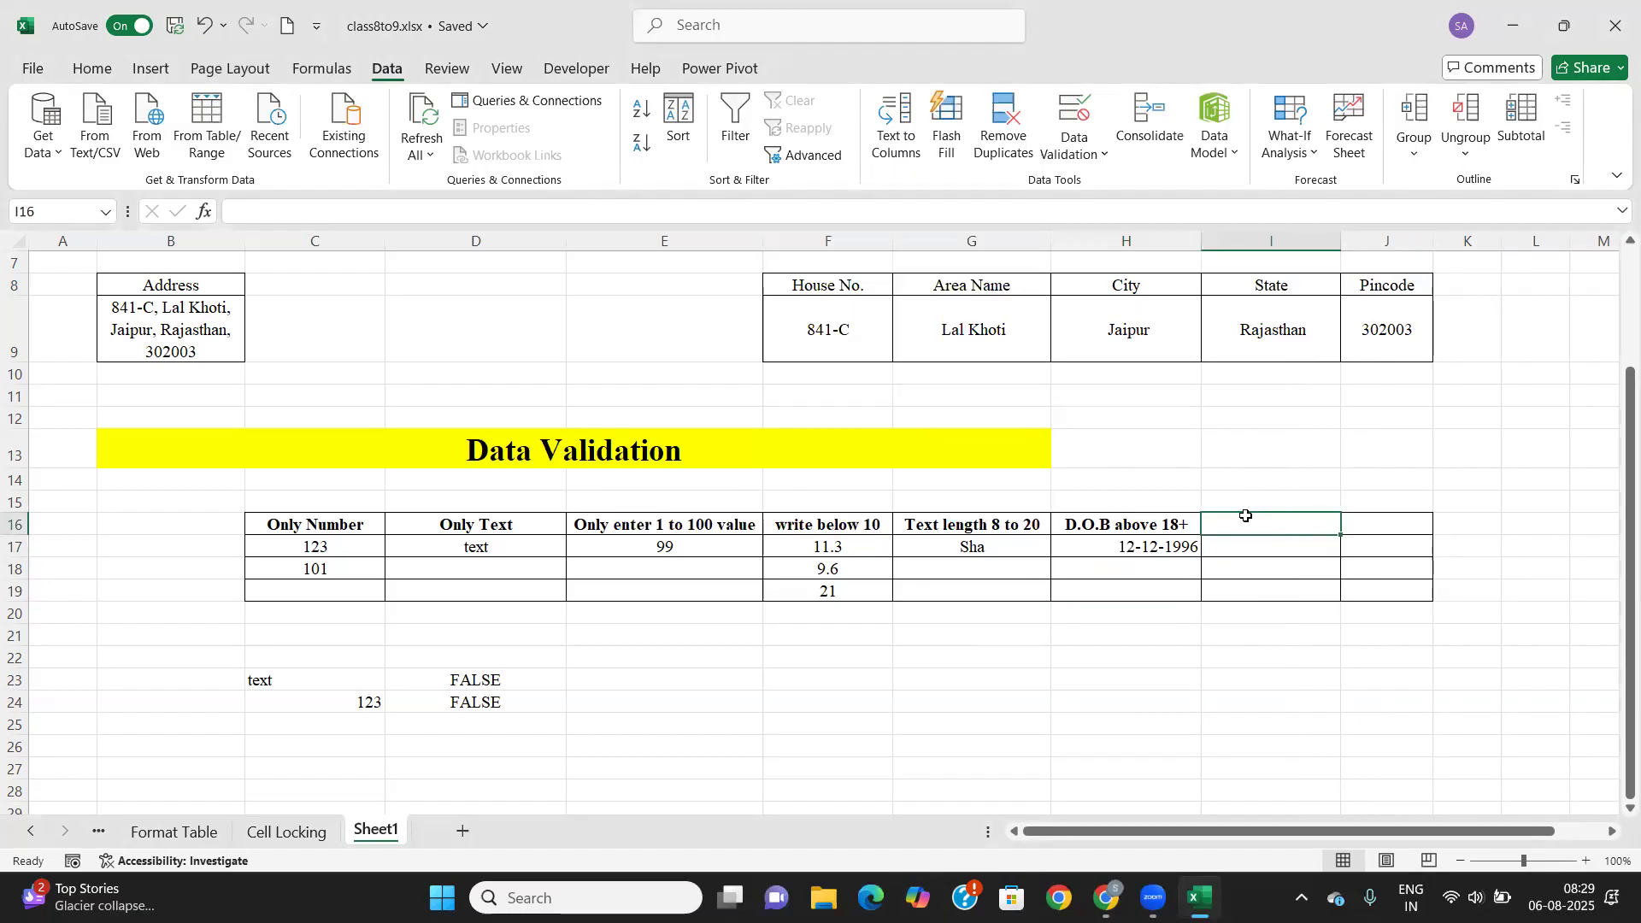
pyautogui.write('Appoitment')
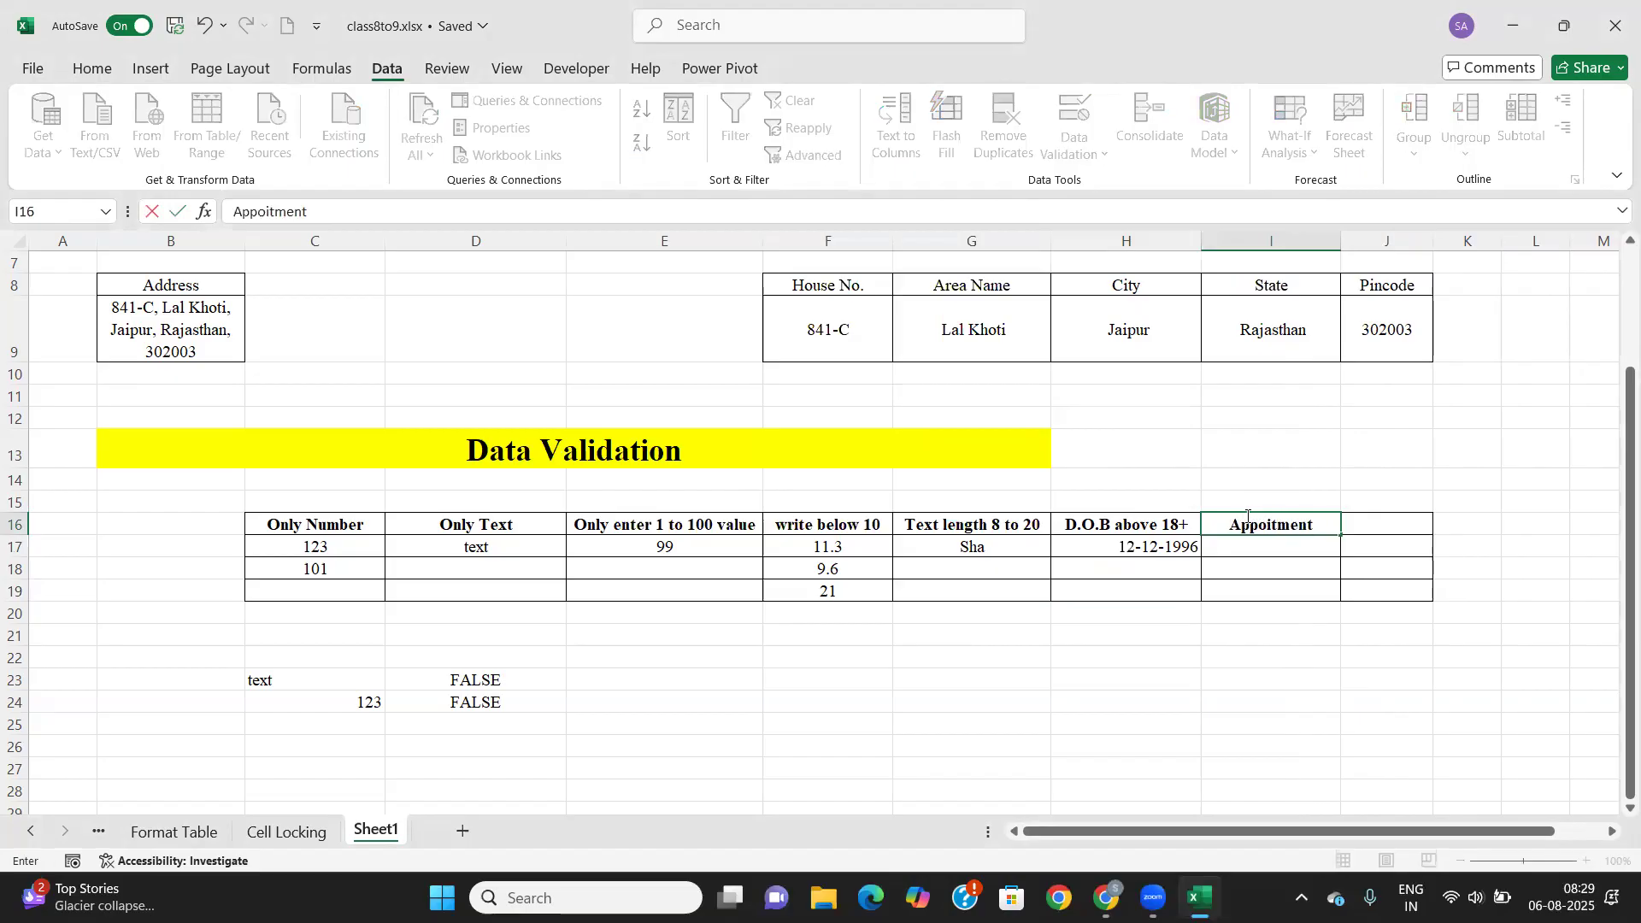
pyautogui.write(' Time')
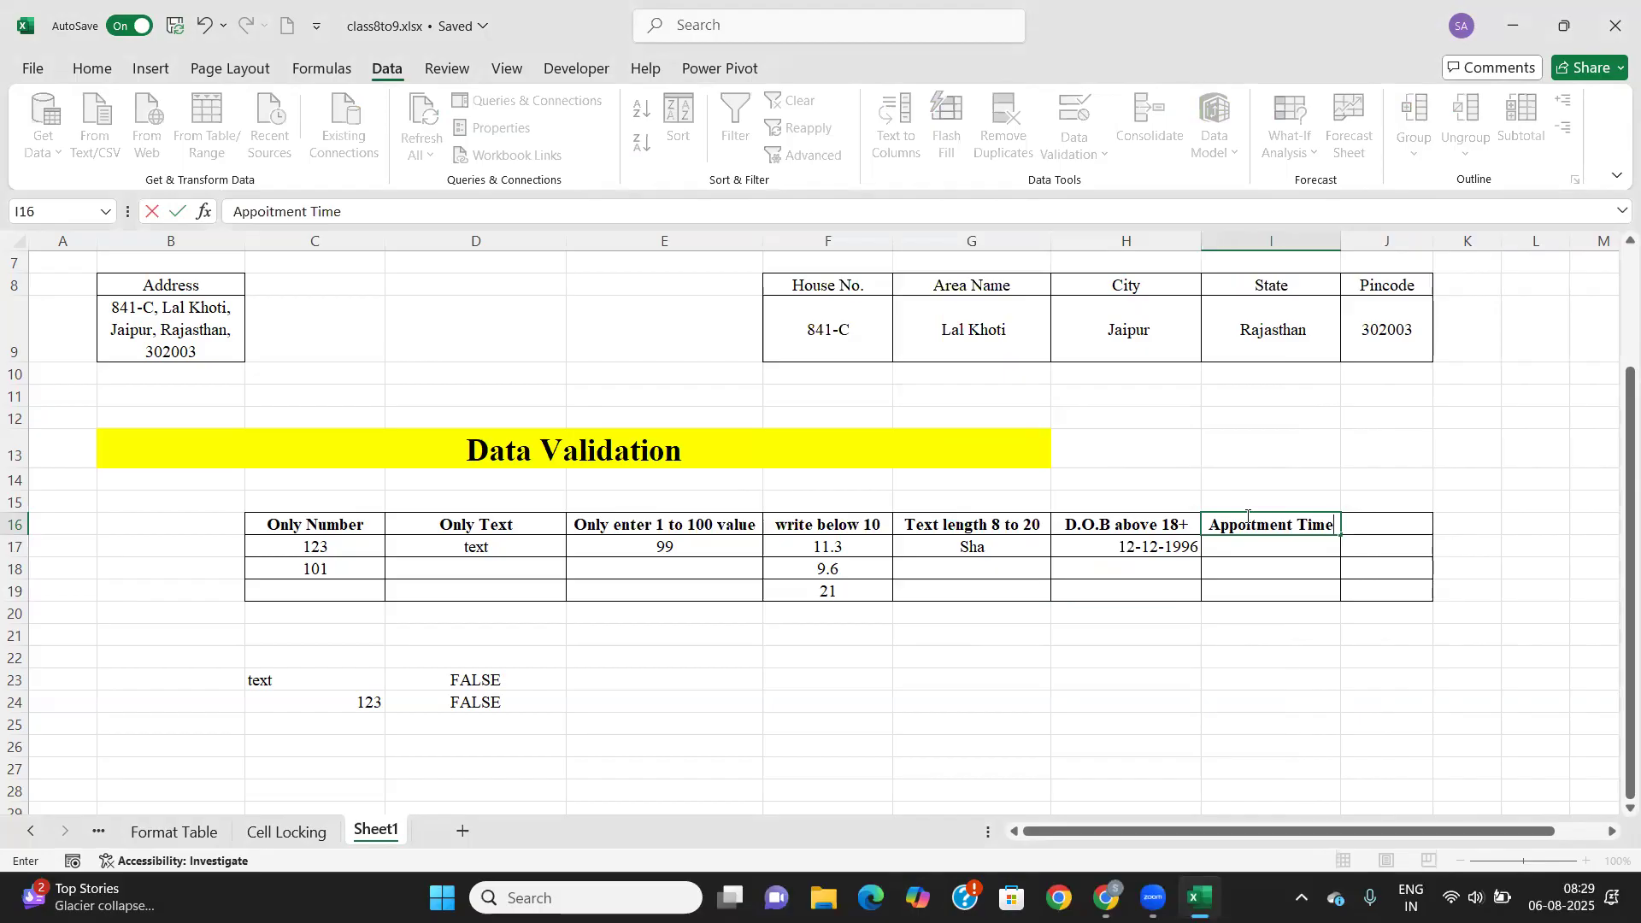
pyautogui.press('Return')
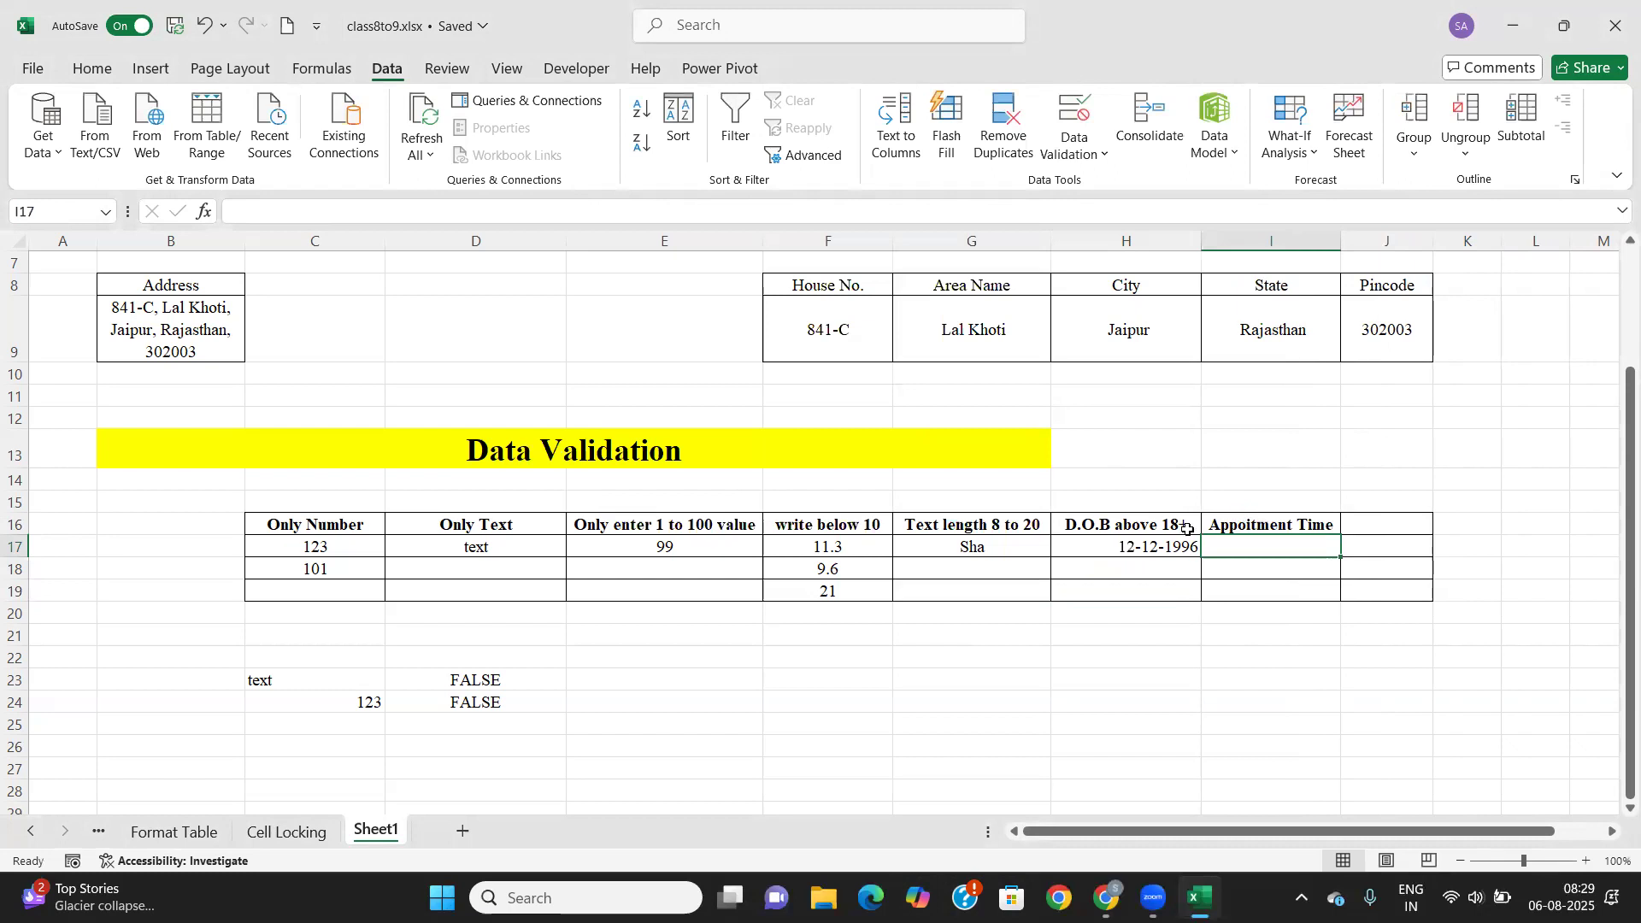
# Start a data validation rule for I17:I19 that allows only Time values with the between condition.
pyautogui.moveTo(1239, 554); pyautogui.dragTo(1247, 591)
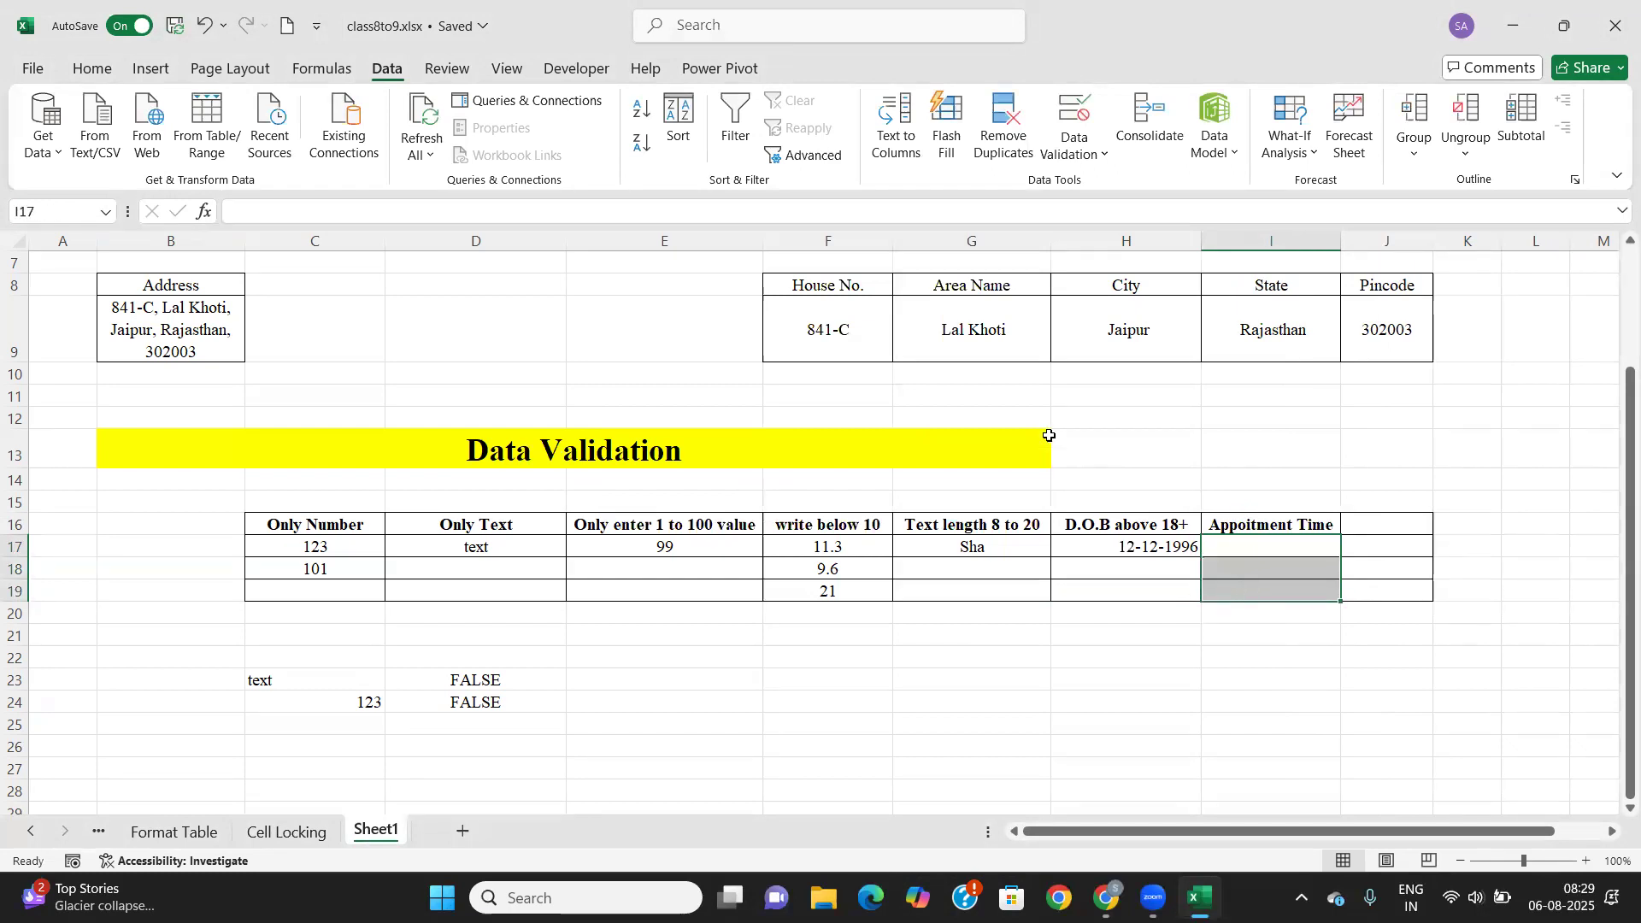
pyautogui.click(1076, 152)
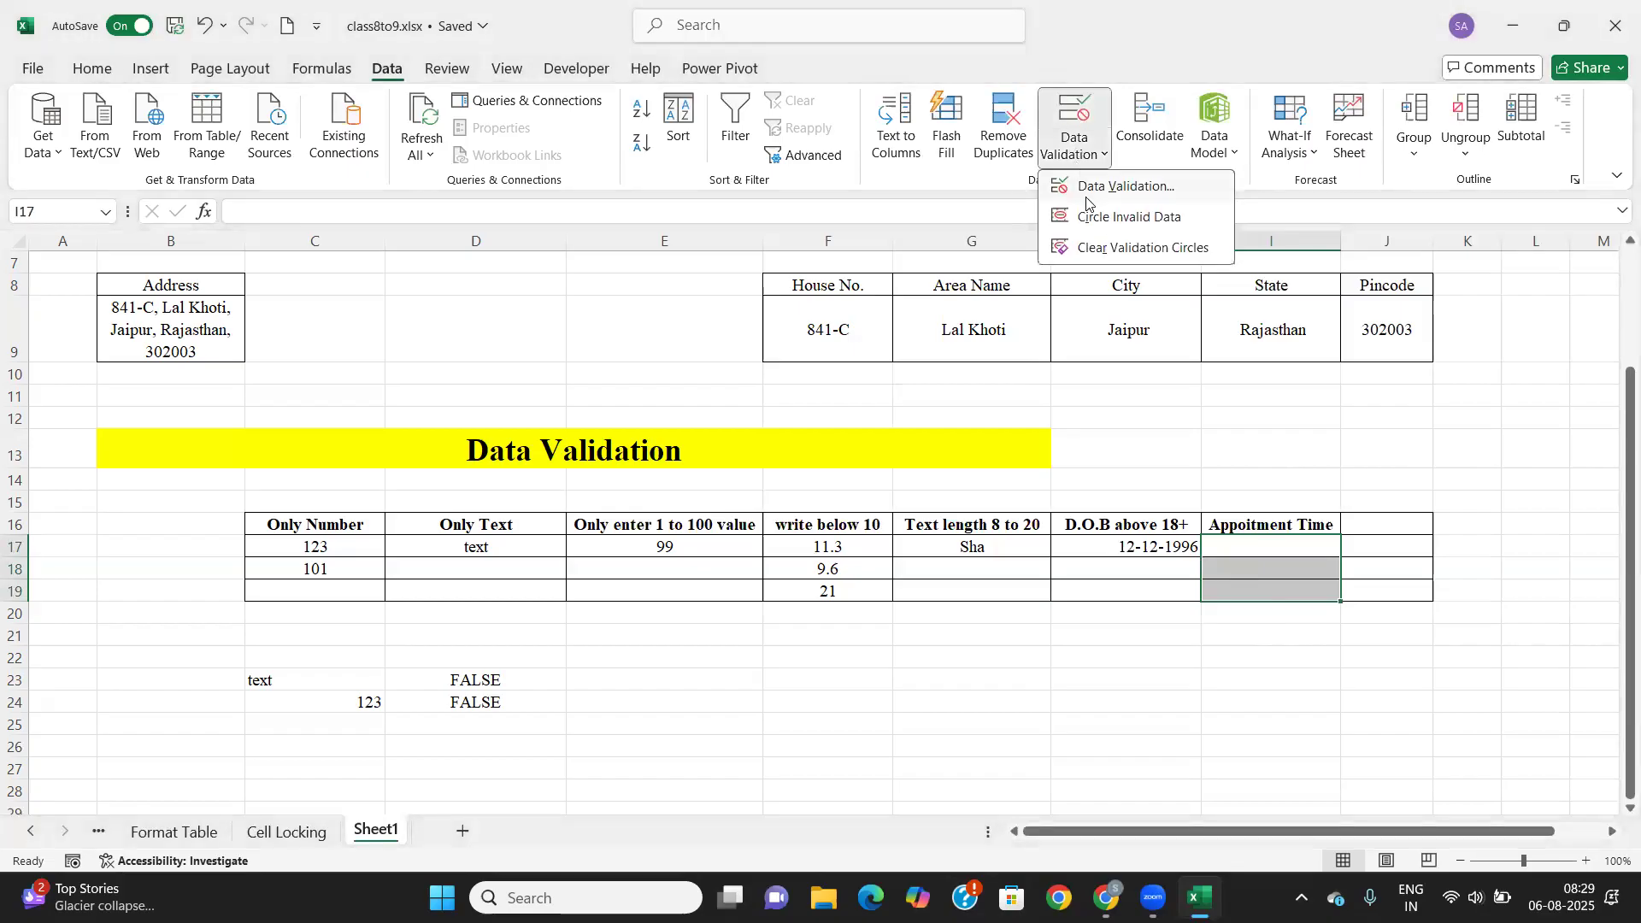
pyautogui.click(1090, 195)
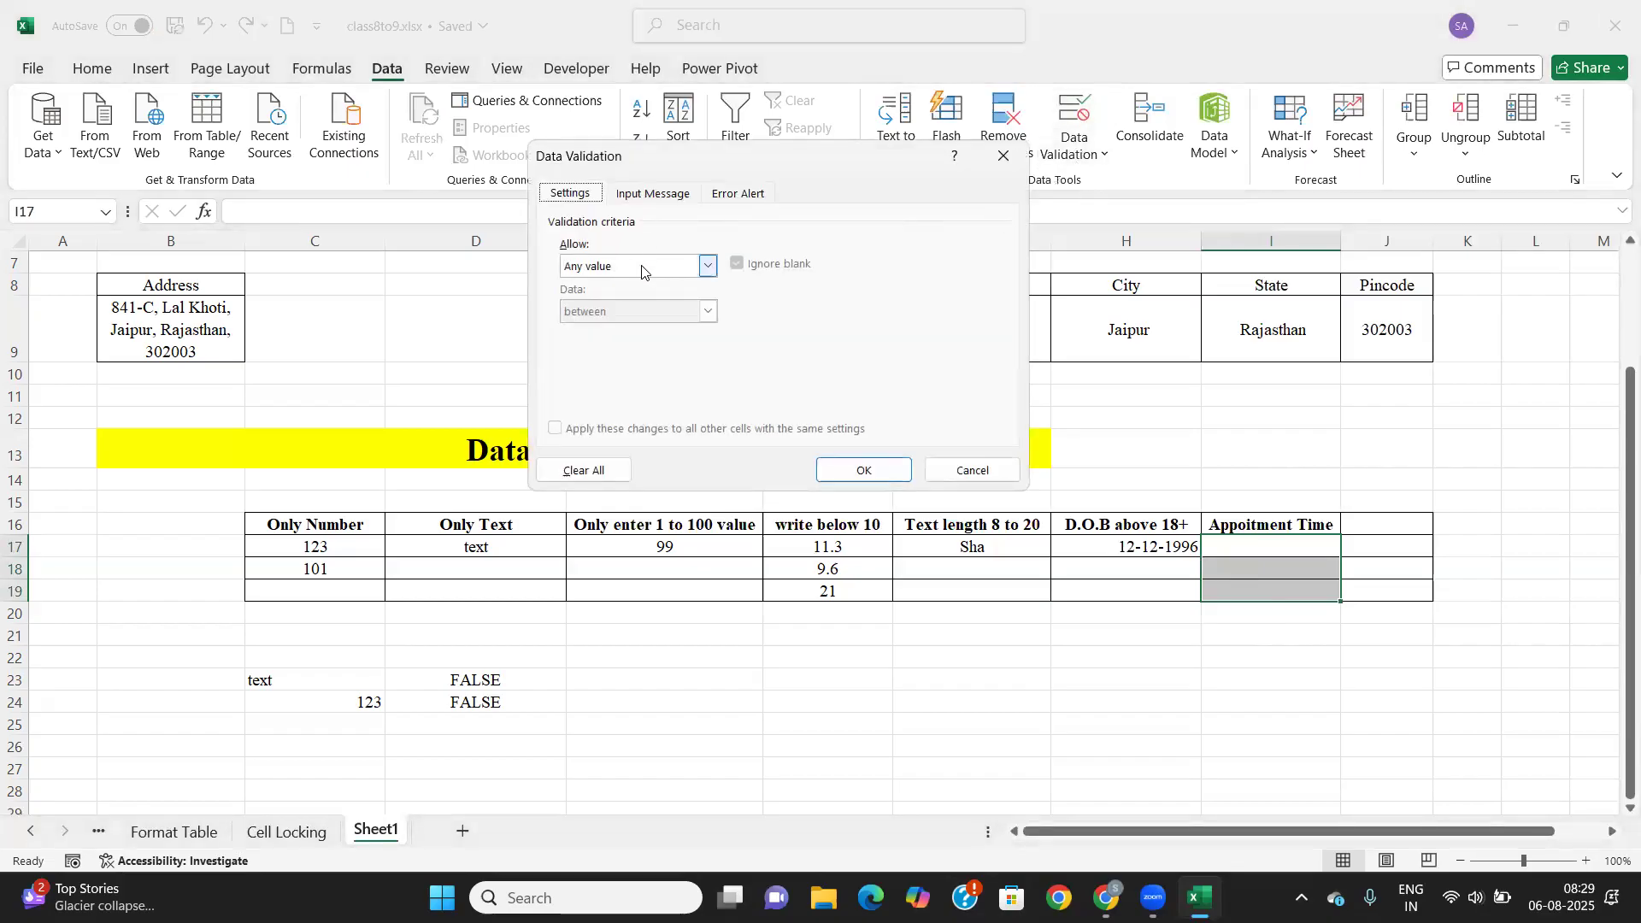
pyautogui.click(707, 266)
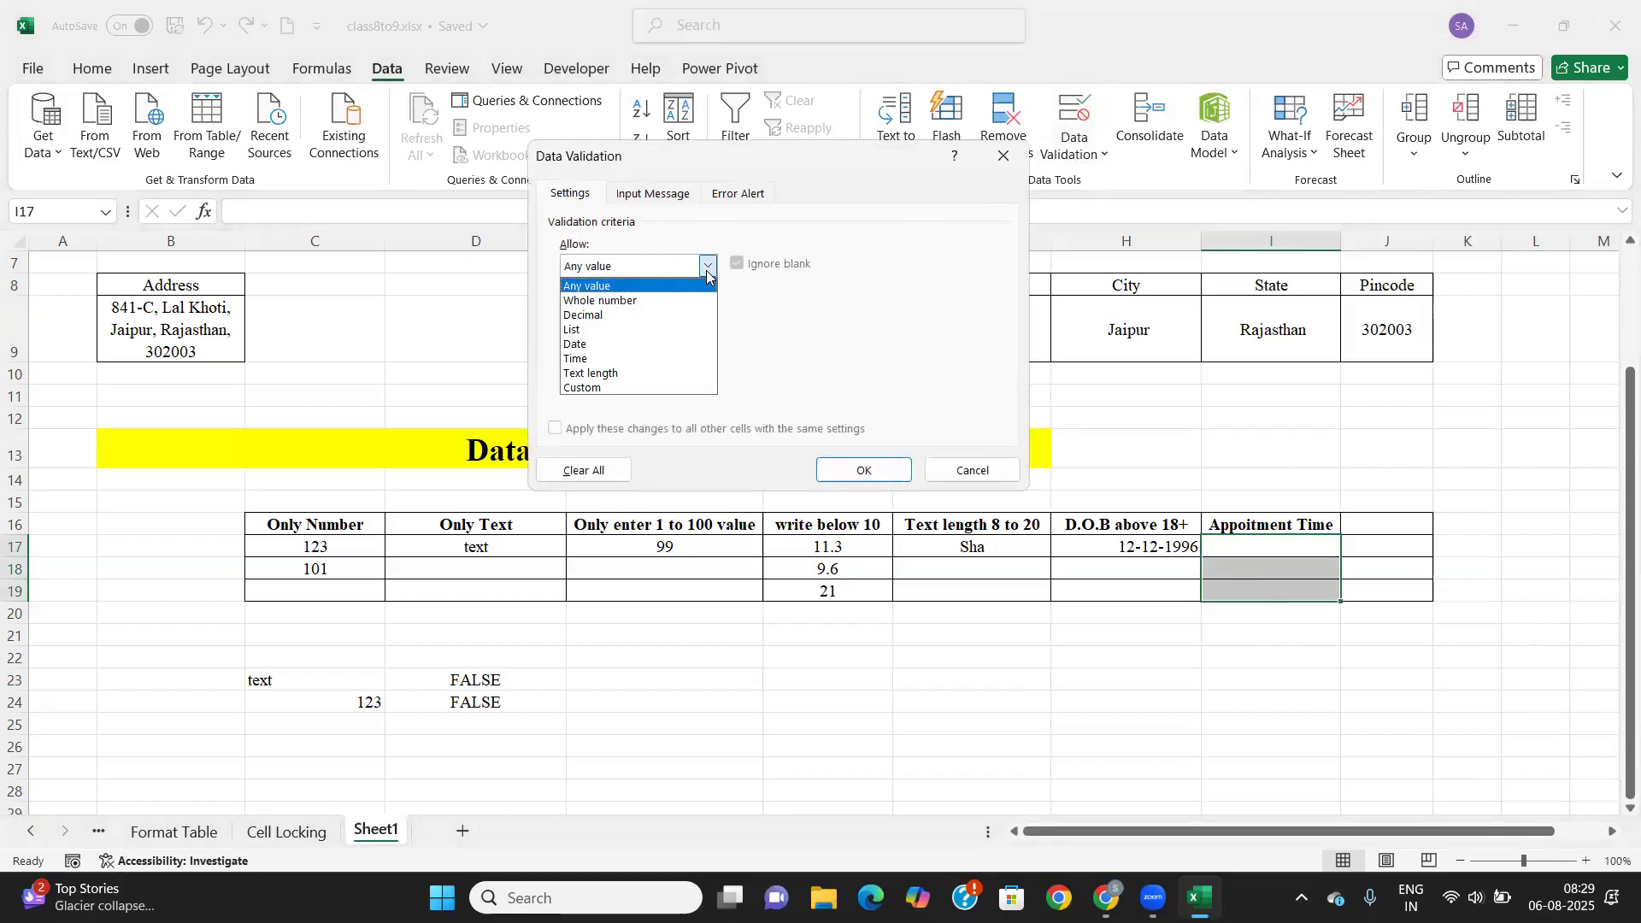
pyautogui.click(618, 359)
pyautogui.click(618, 312)
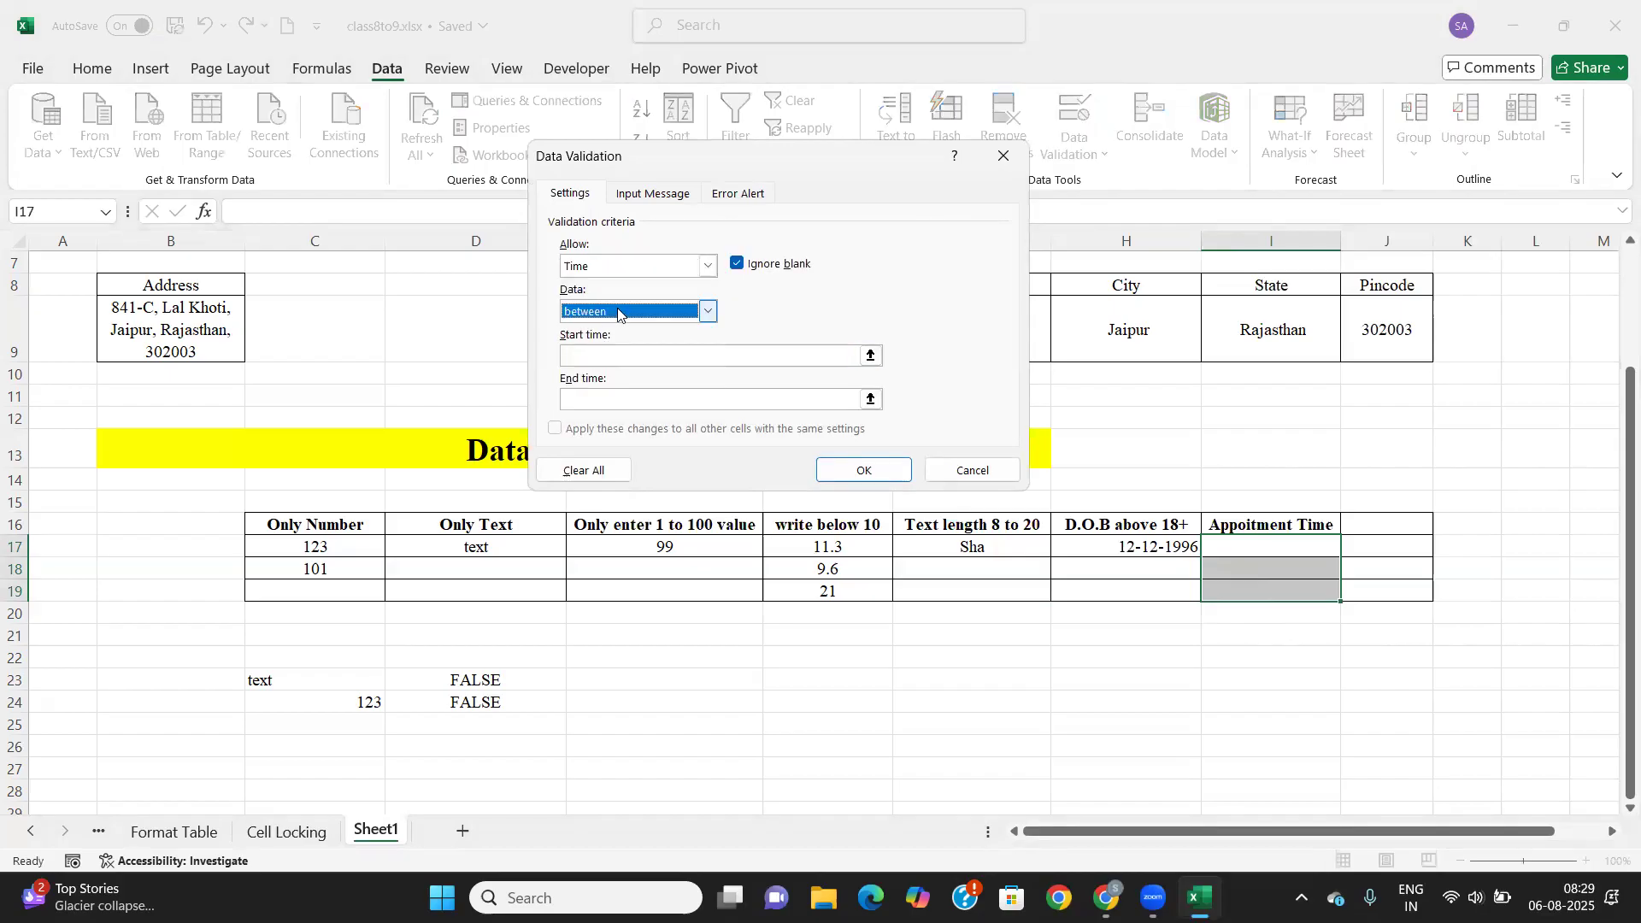
pyautogui.click(617, 307)
# Set the rule's start time to 09:00 and end time to 18:00 and apply it.
pyautogui.click(594, 352)
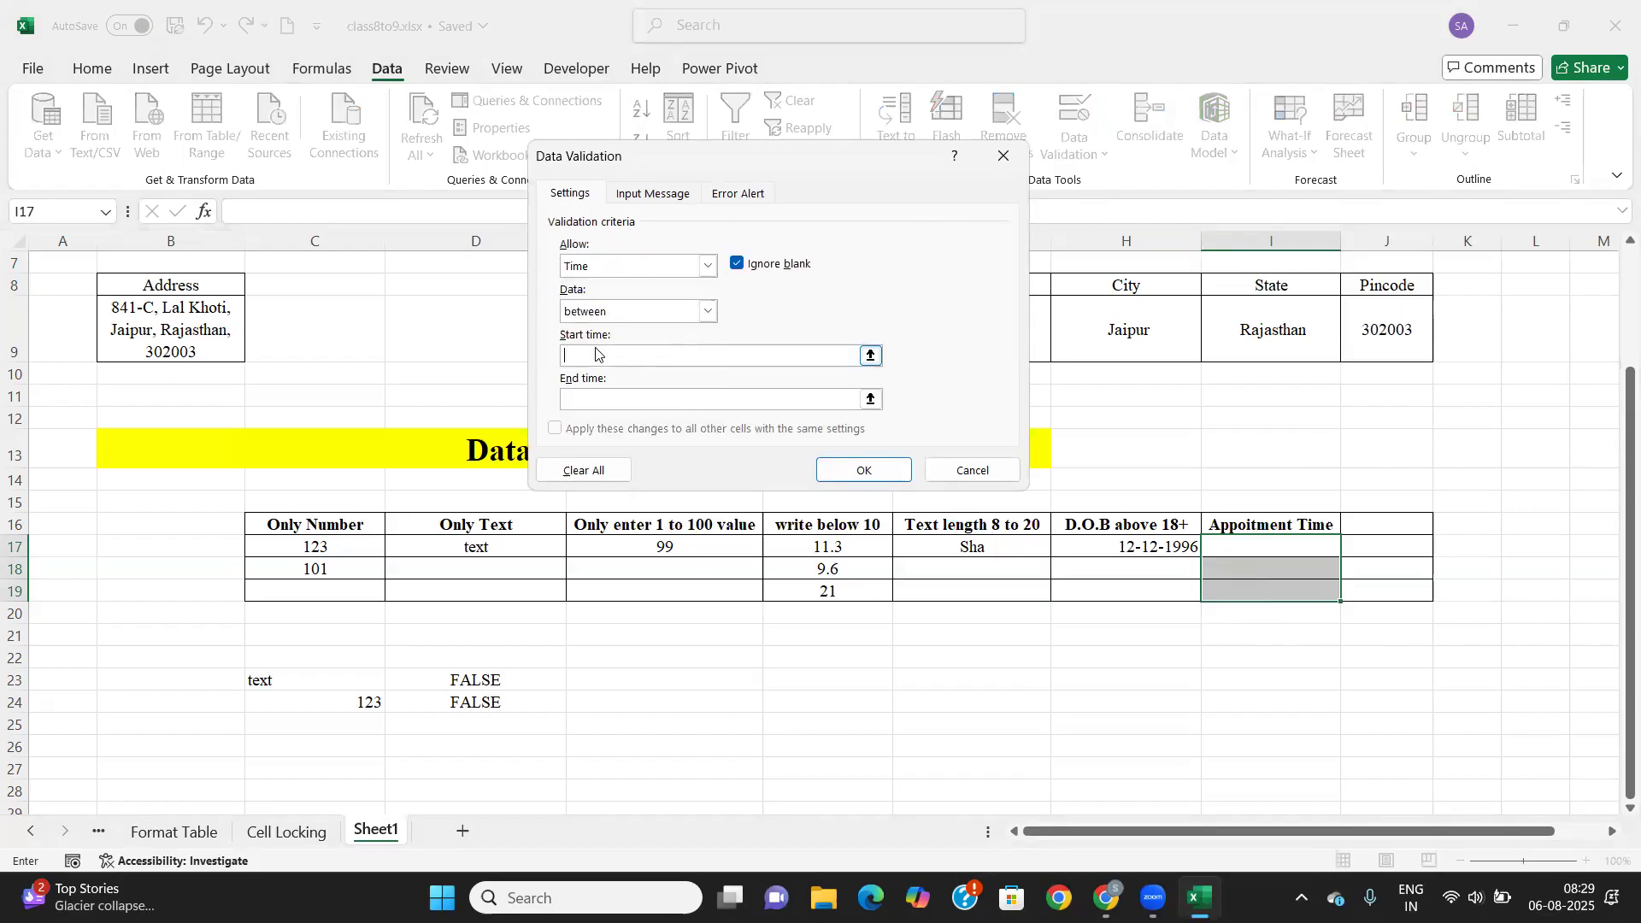
pyautogui.write('09:00')
pyautogui.click(591, 400)
pyautogui.click(596, 362)
pyautogui.click(594, 398)
pyautogui.write('18:00')
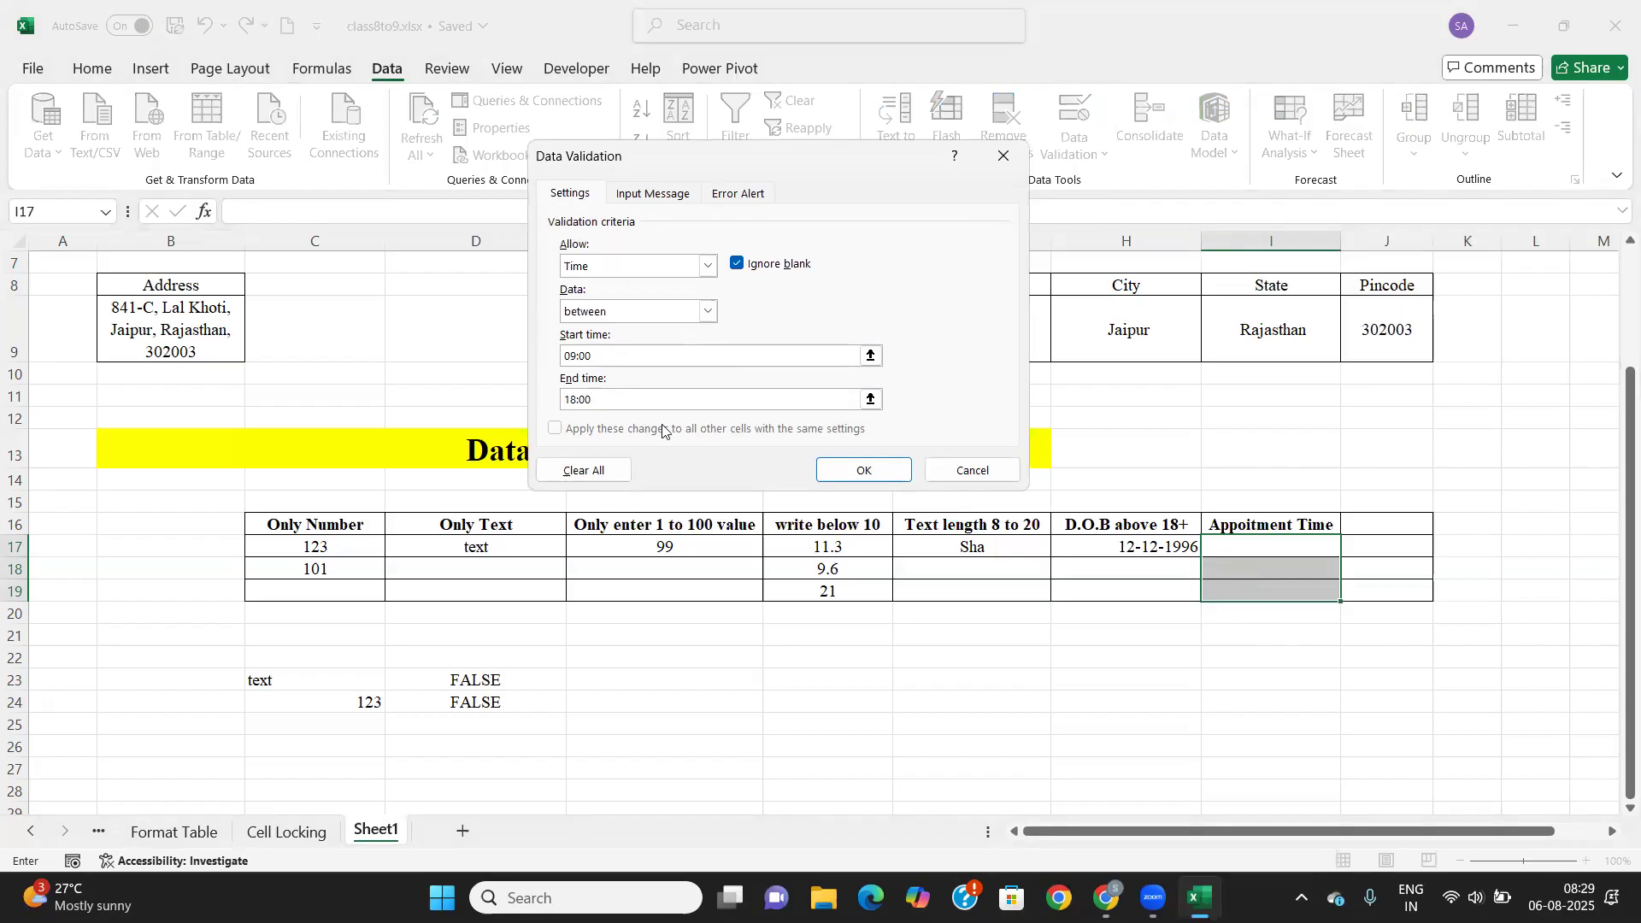
pyautogui.click(853, 471)
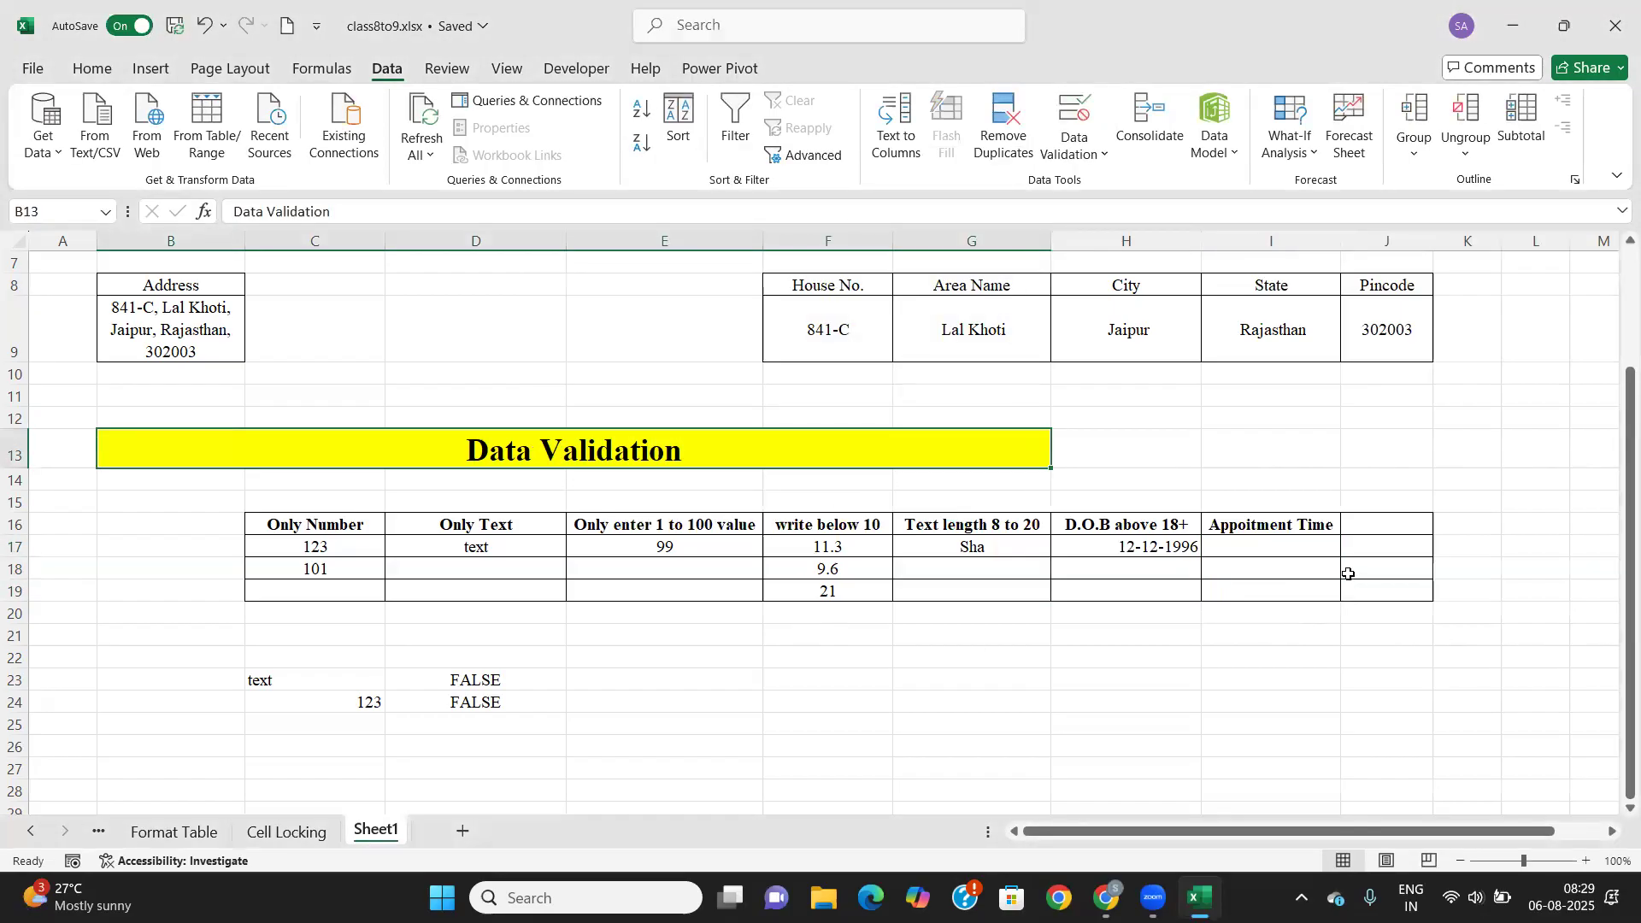
# Test the time rule in I17 by trying 06:00, cancelling at the alert, and entering 10:32 instead.
pyautogui.click(1266, 550)
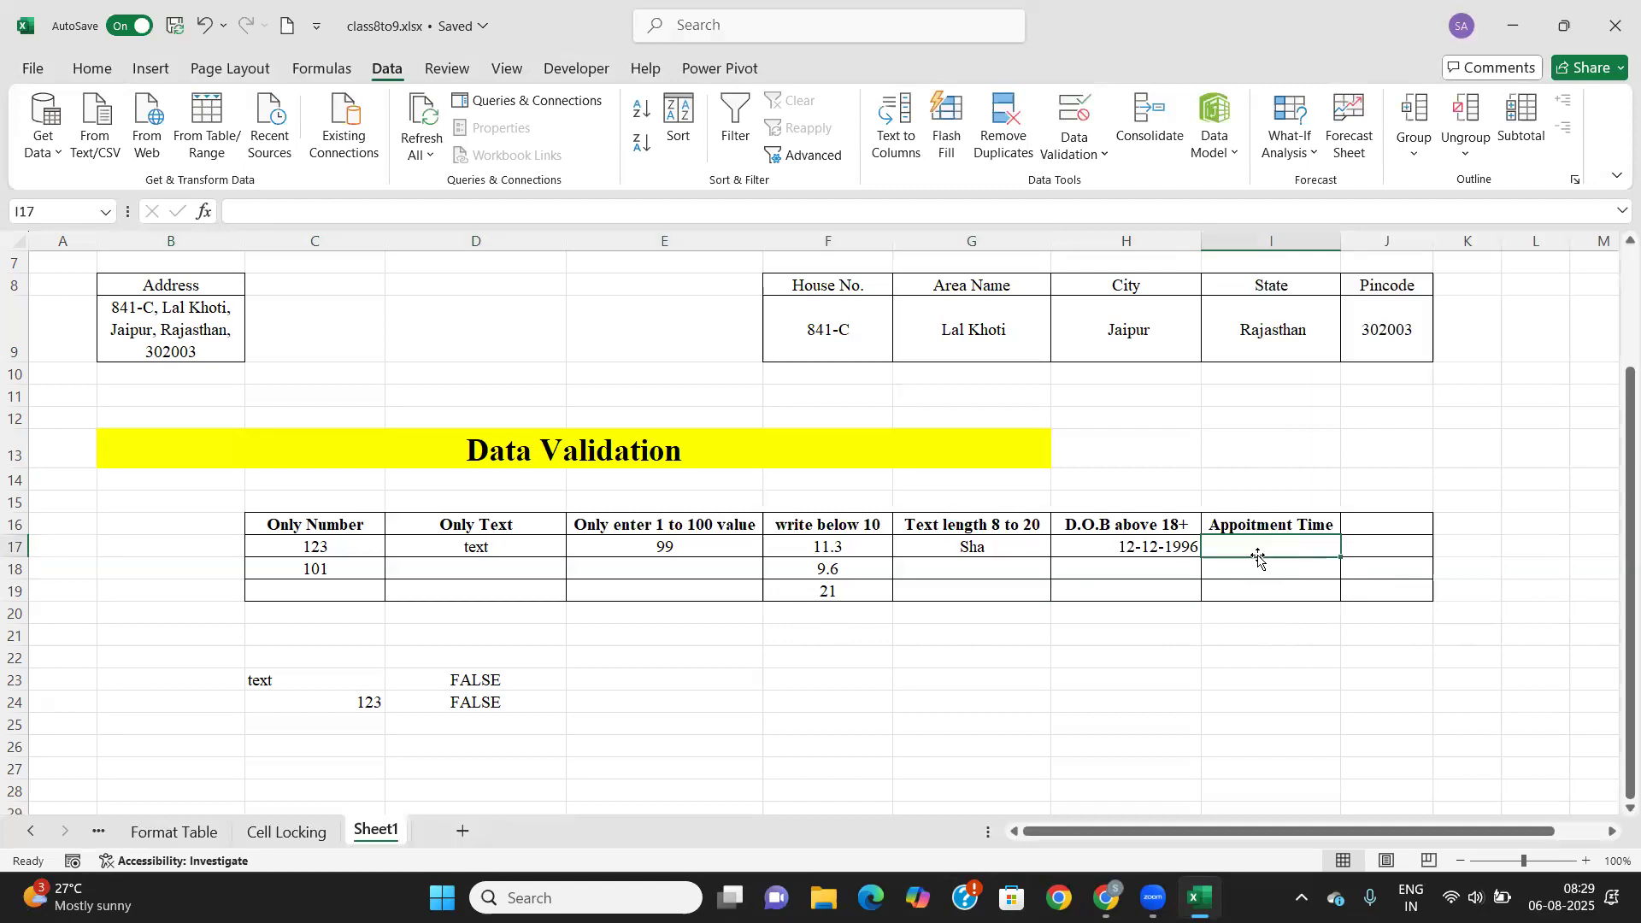
pyautogui.write('06L')
pyautogui.press('BackSpace')
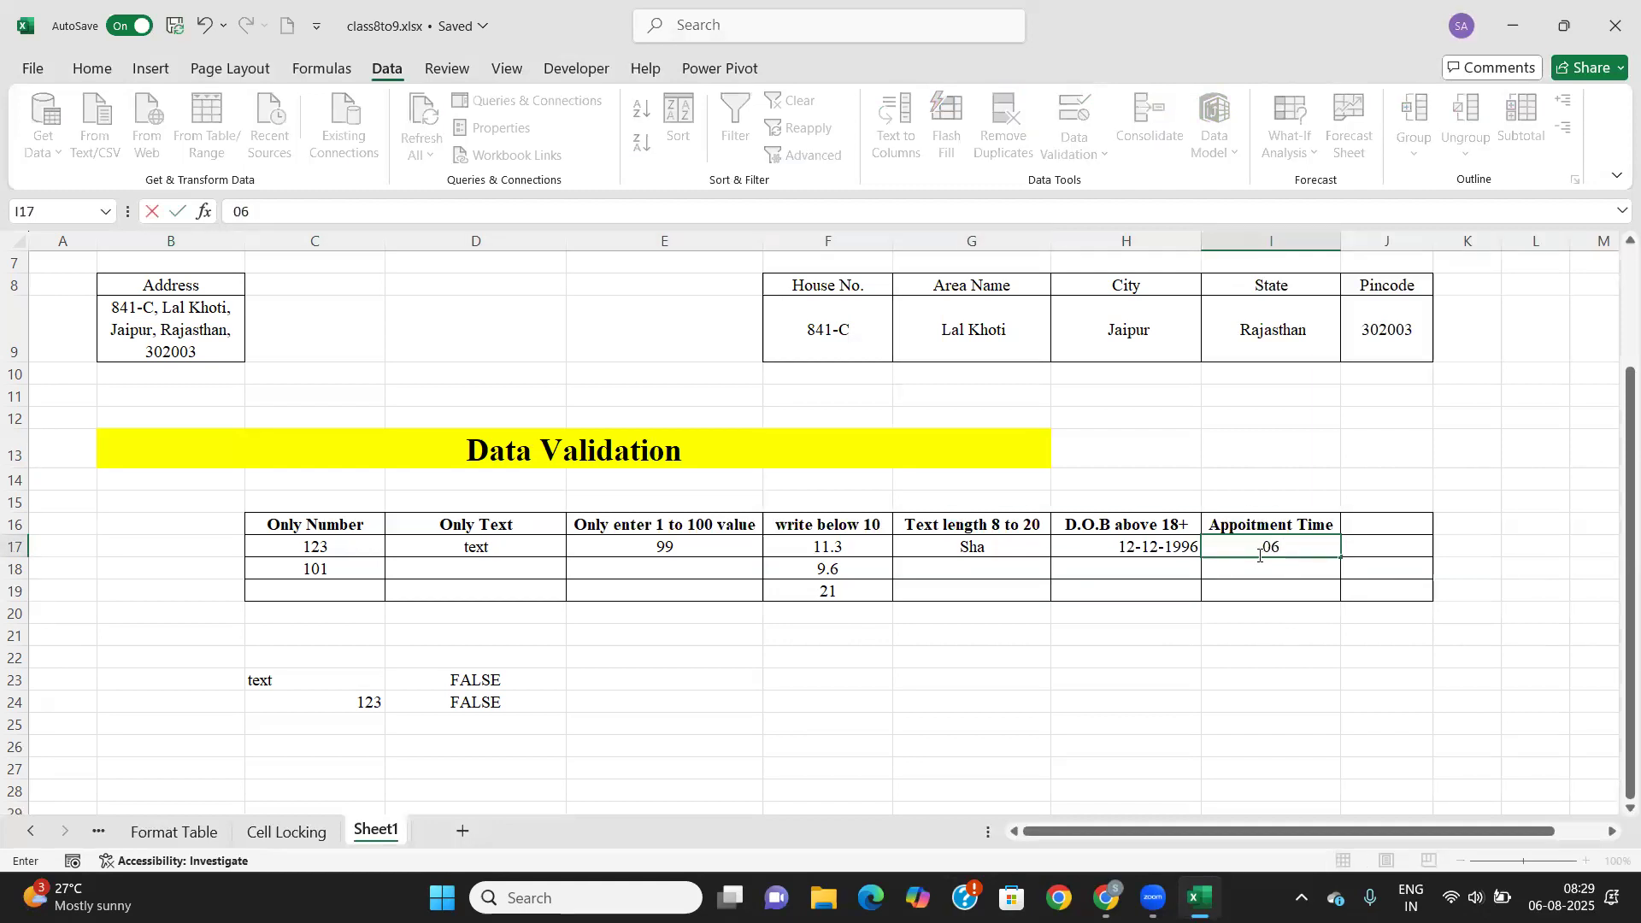
pyautogui.write(':00')
pyautogui.press('Return')
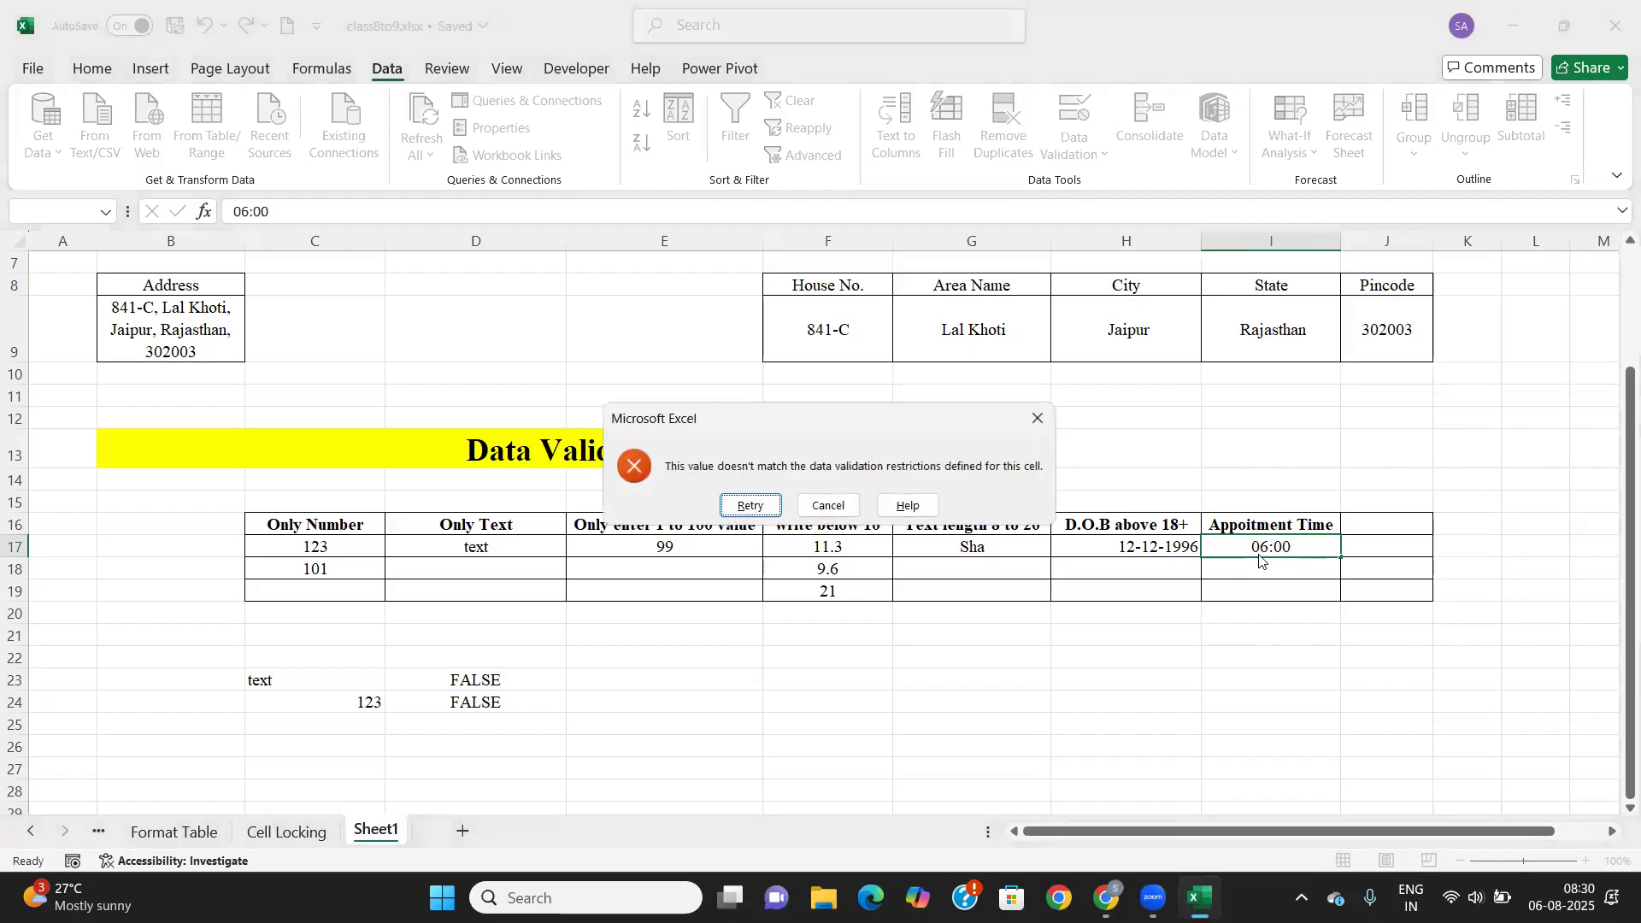
pyautogui.click(1039, 417)
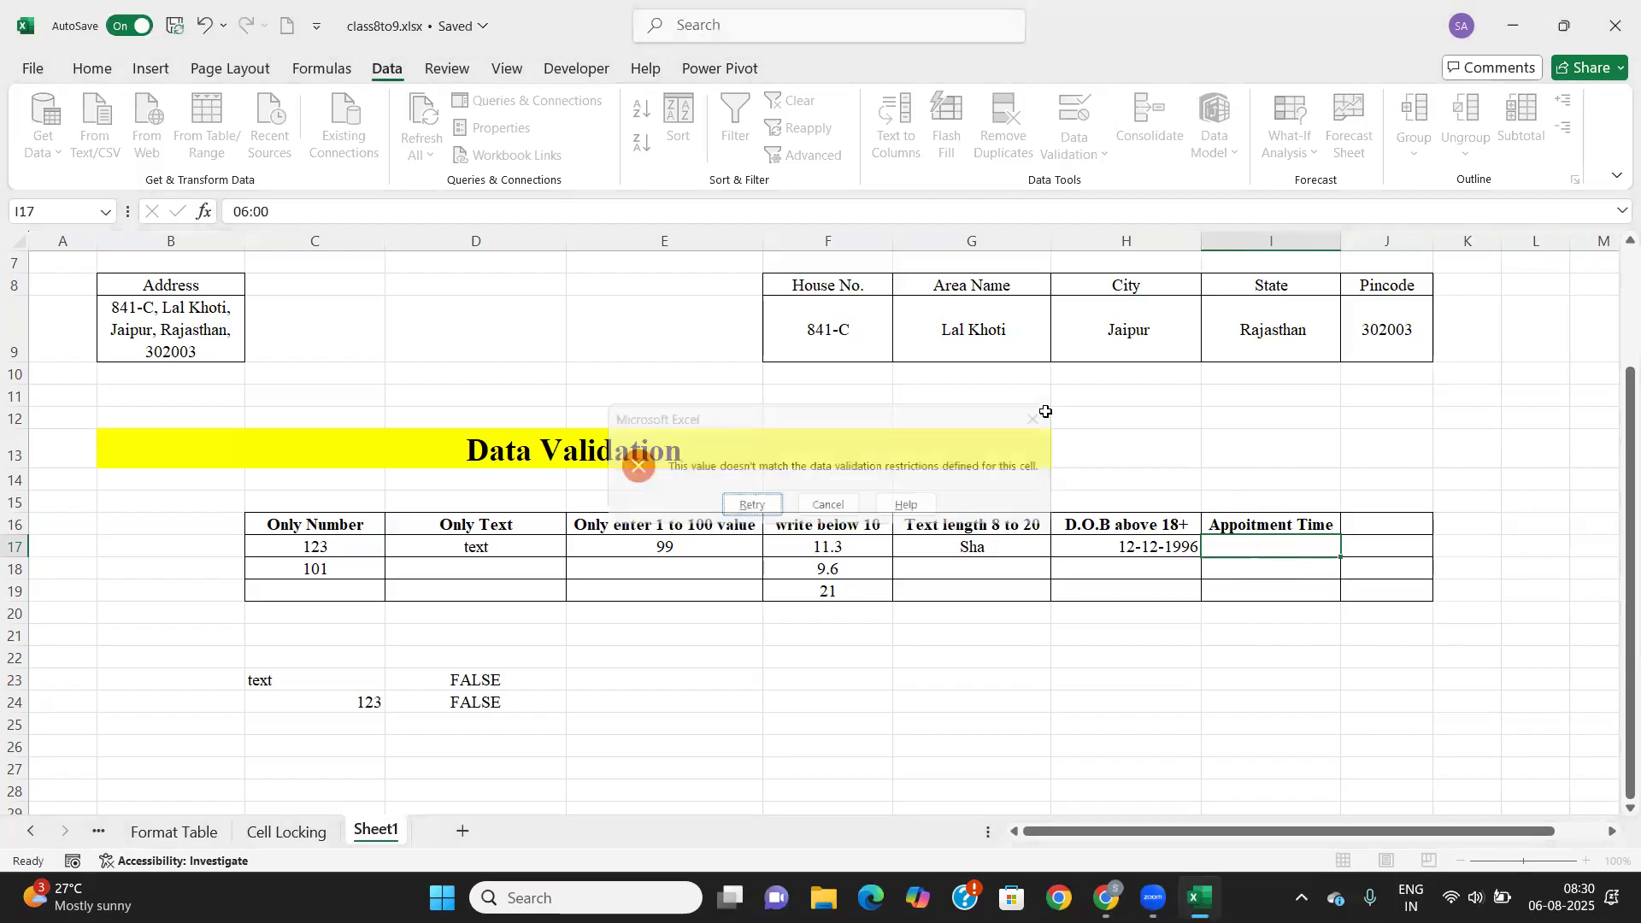
pyautogui.write('10:32')
pyautogui.hotkey('ctrl', 'Return')
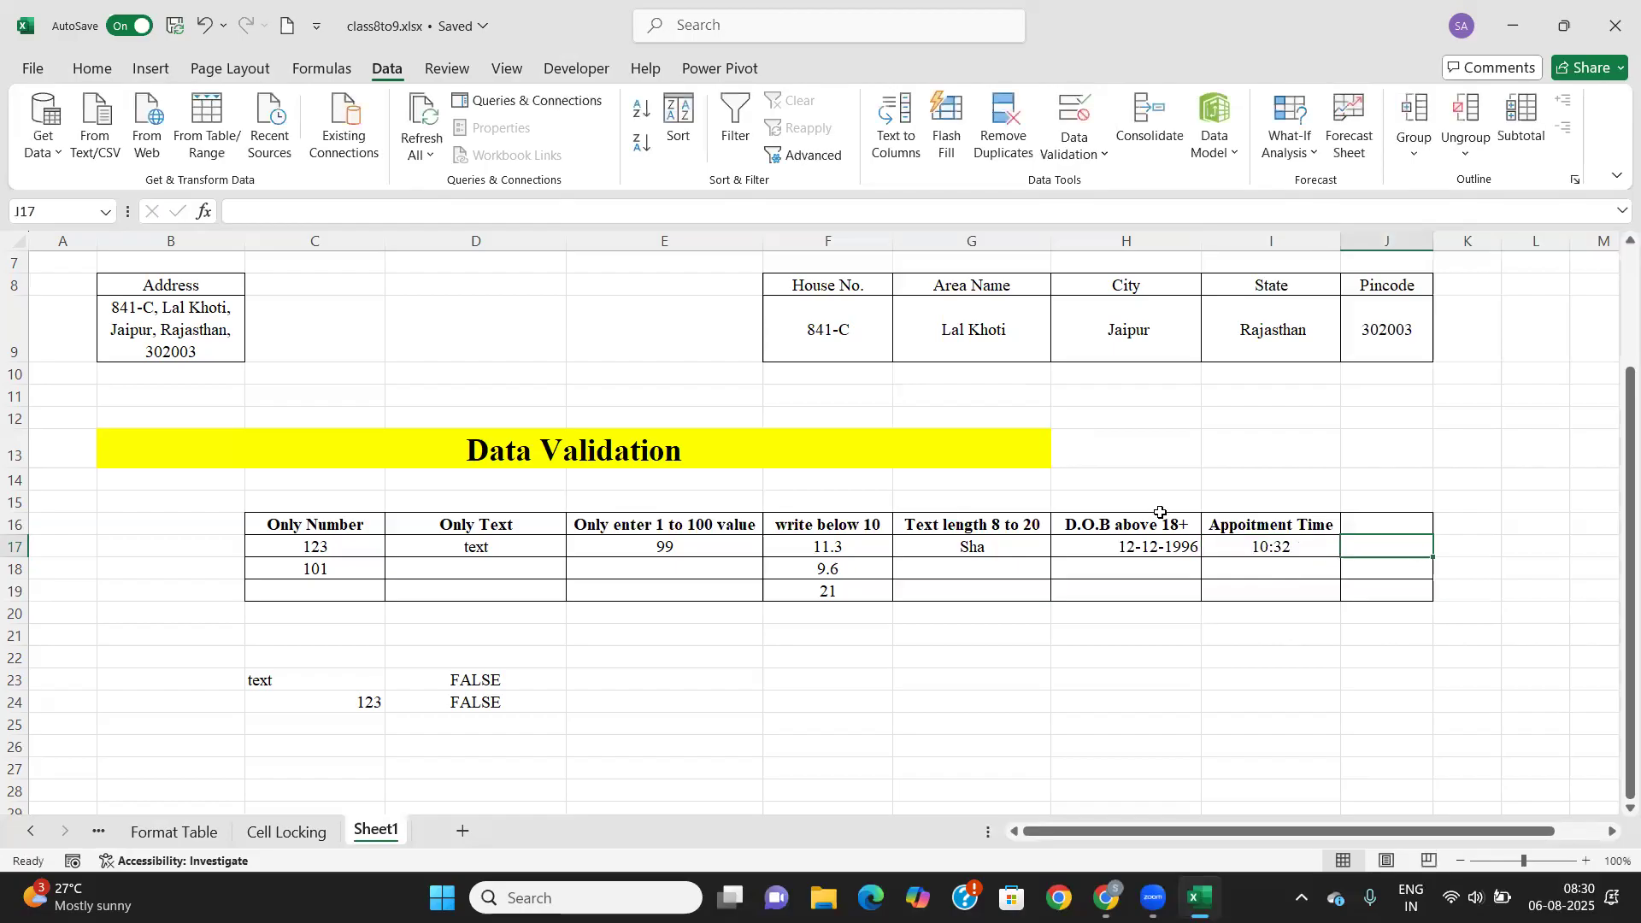
# Test the time rule in I18 by trying 19:12, cancelling at the alert, and entering 15:32 instead.
pyautogui.click(1234, 563)
pyautogui.write('19')
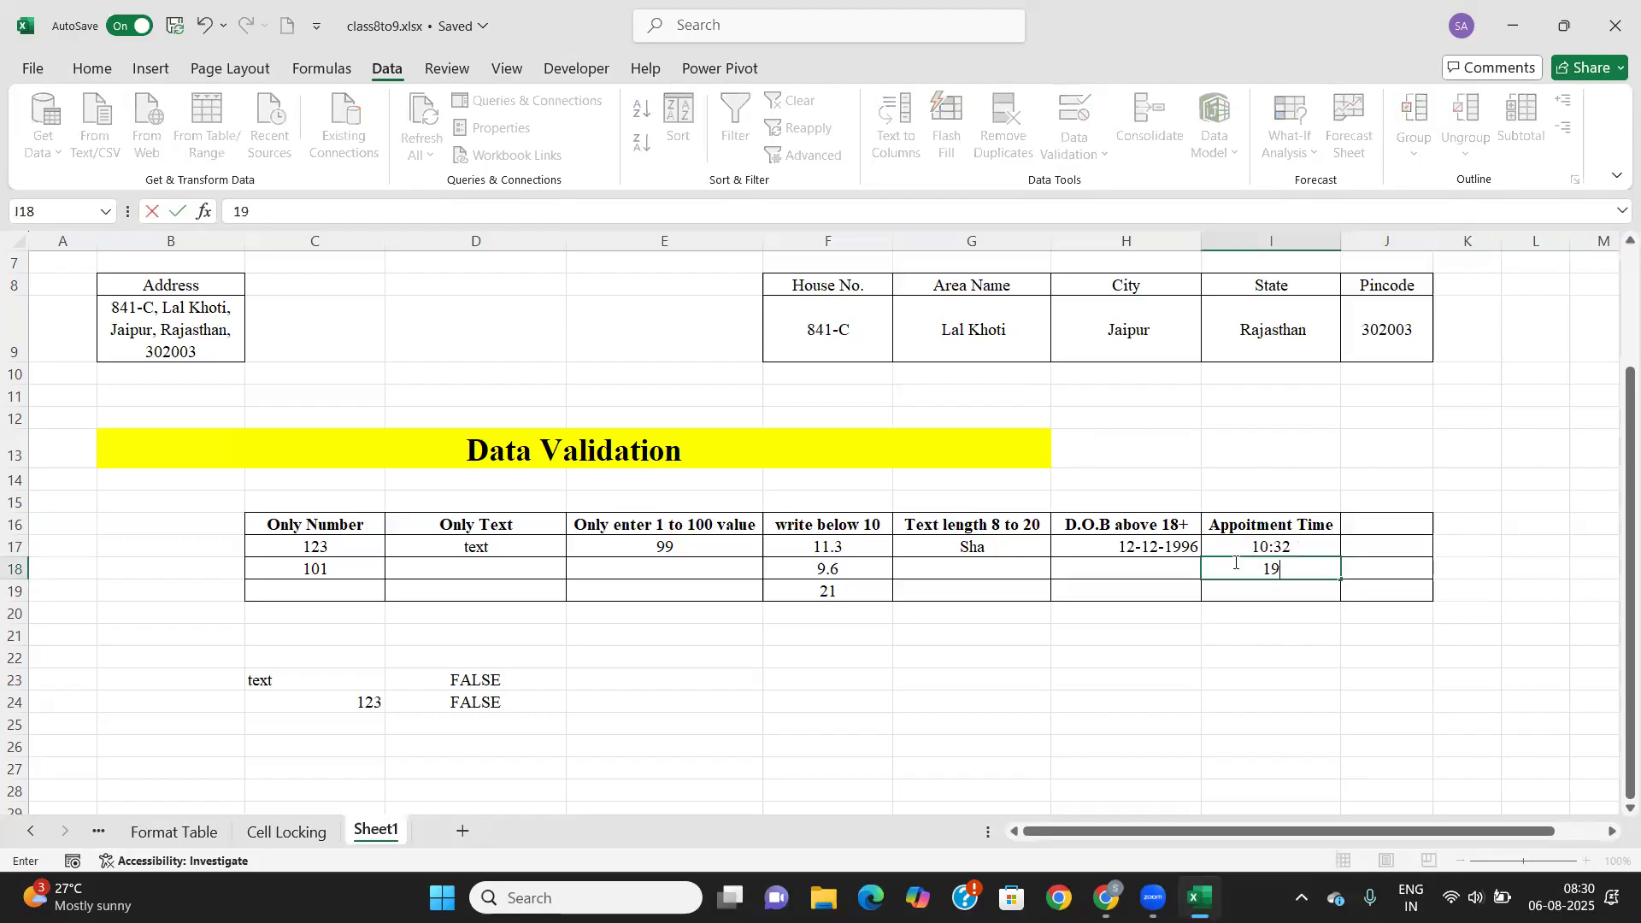
pyautogui.write(':12')
pyautogui.hotkey('ctrl', 'Return')
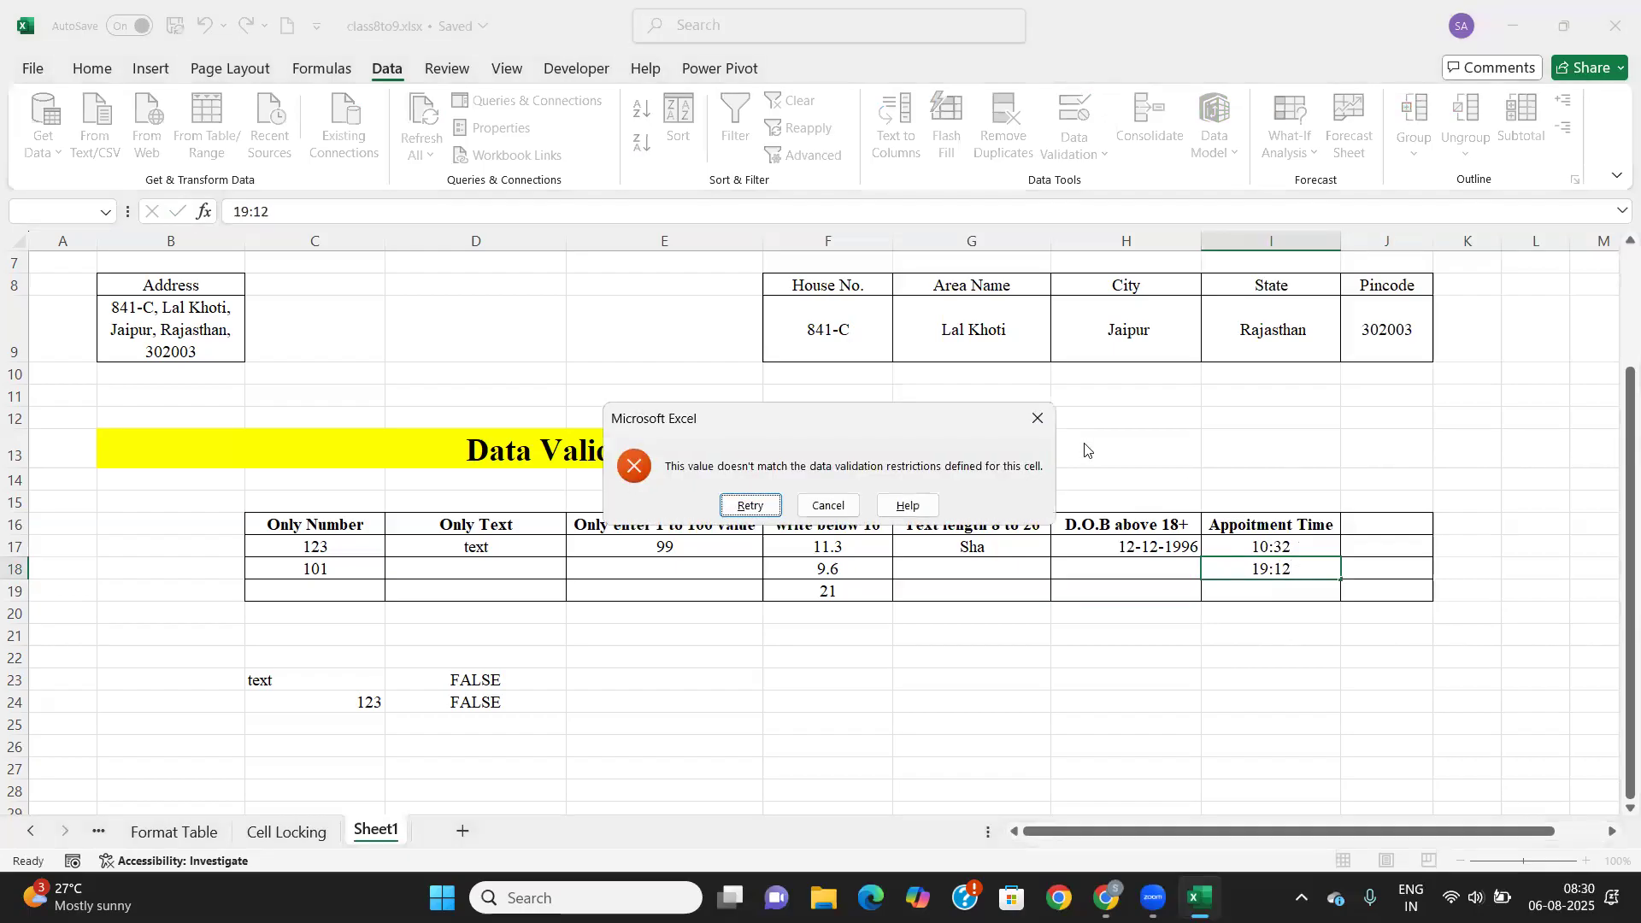
pyautogui.press('Escape')
pyautogui.write('155')
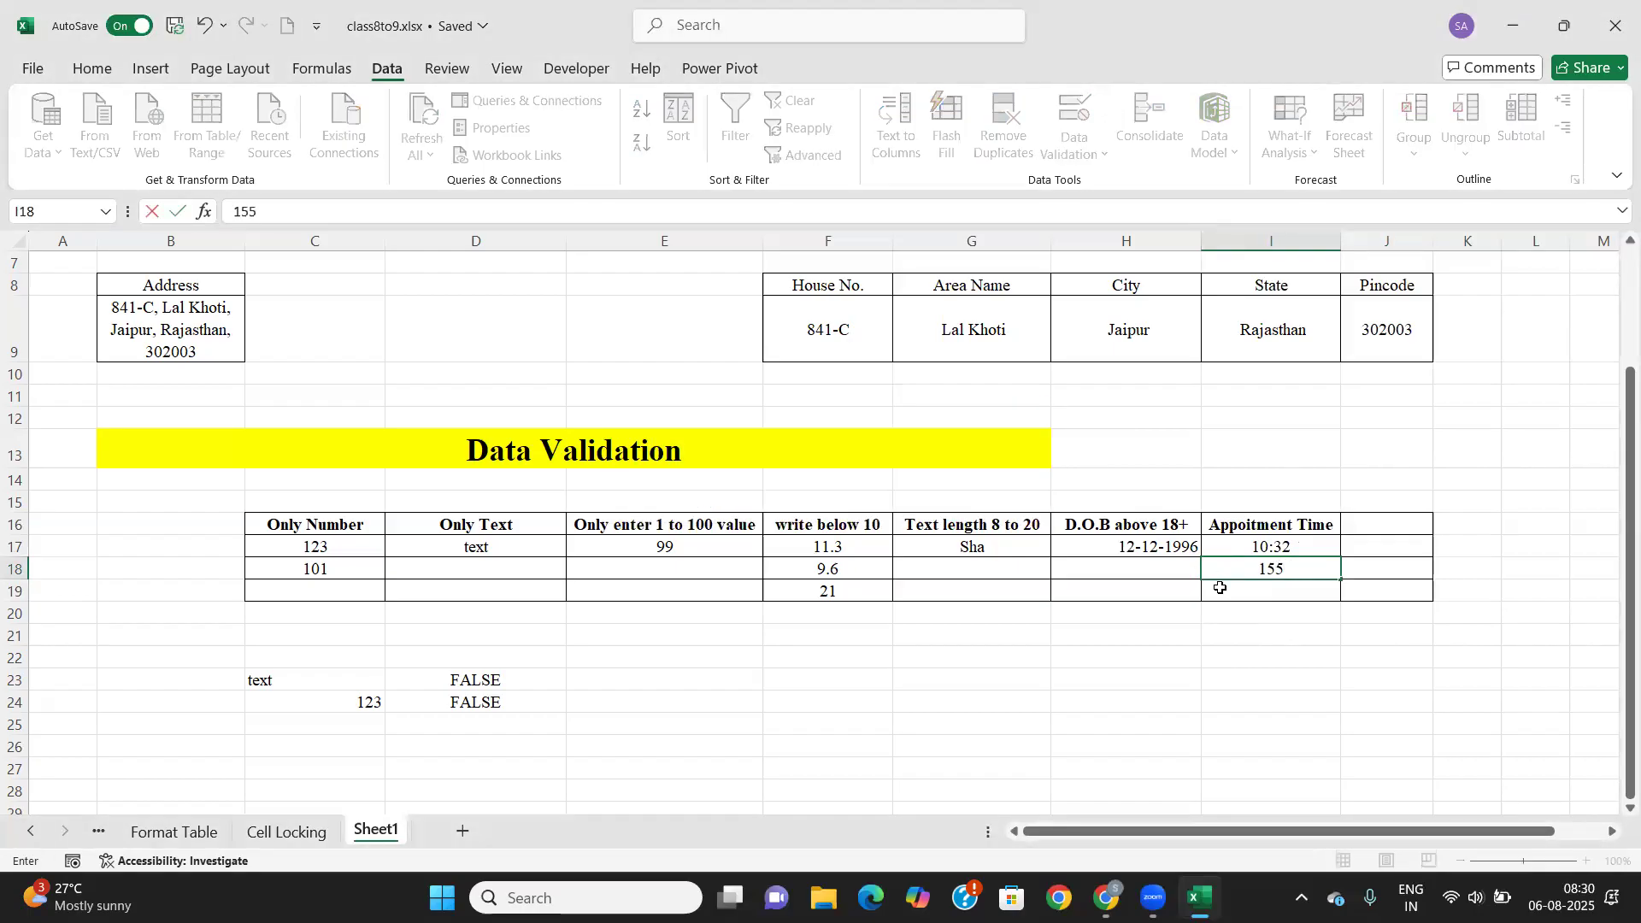
pyautogui.press('BackSpace')
pyautogui.write(':32')
pyautogui.press('Tab')
# Inspect the full time value stored in I17.
pyautogui.doubleClick(1300, 559)
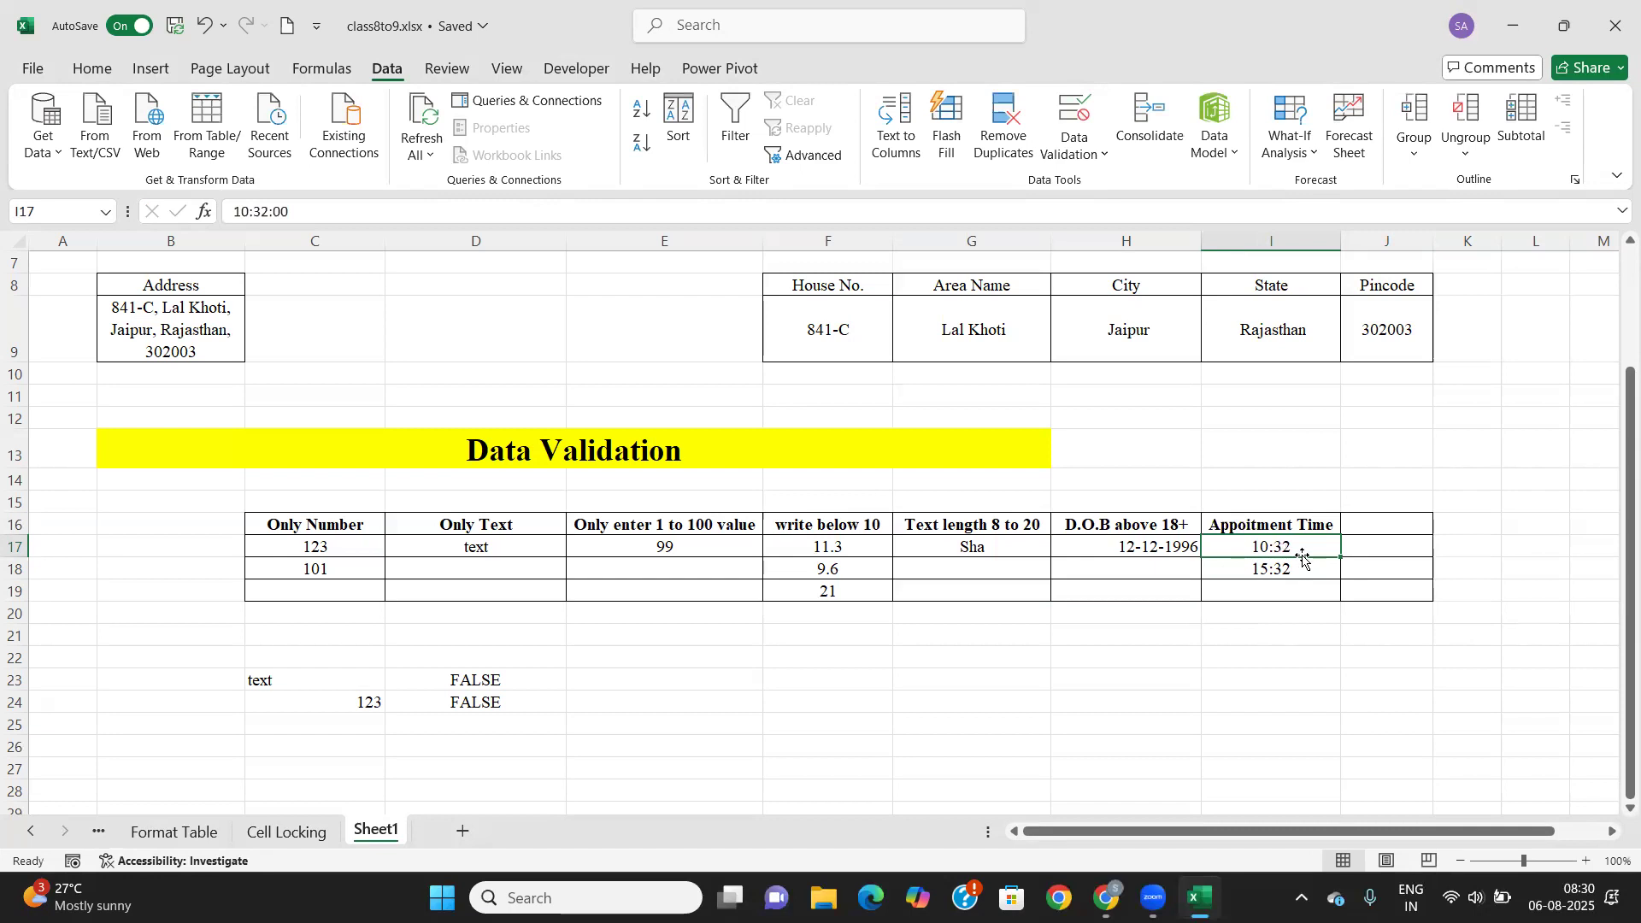
pyautogui.doubleClick(1301, 551)
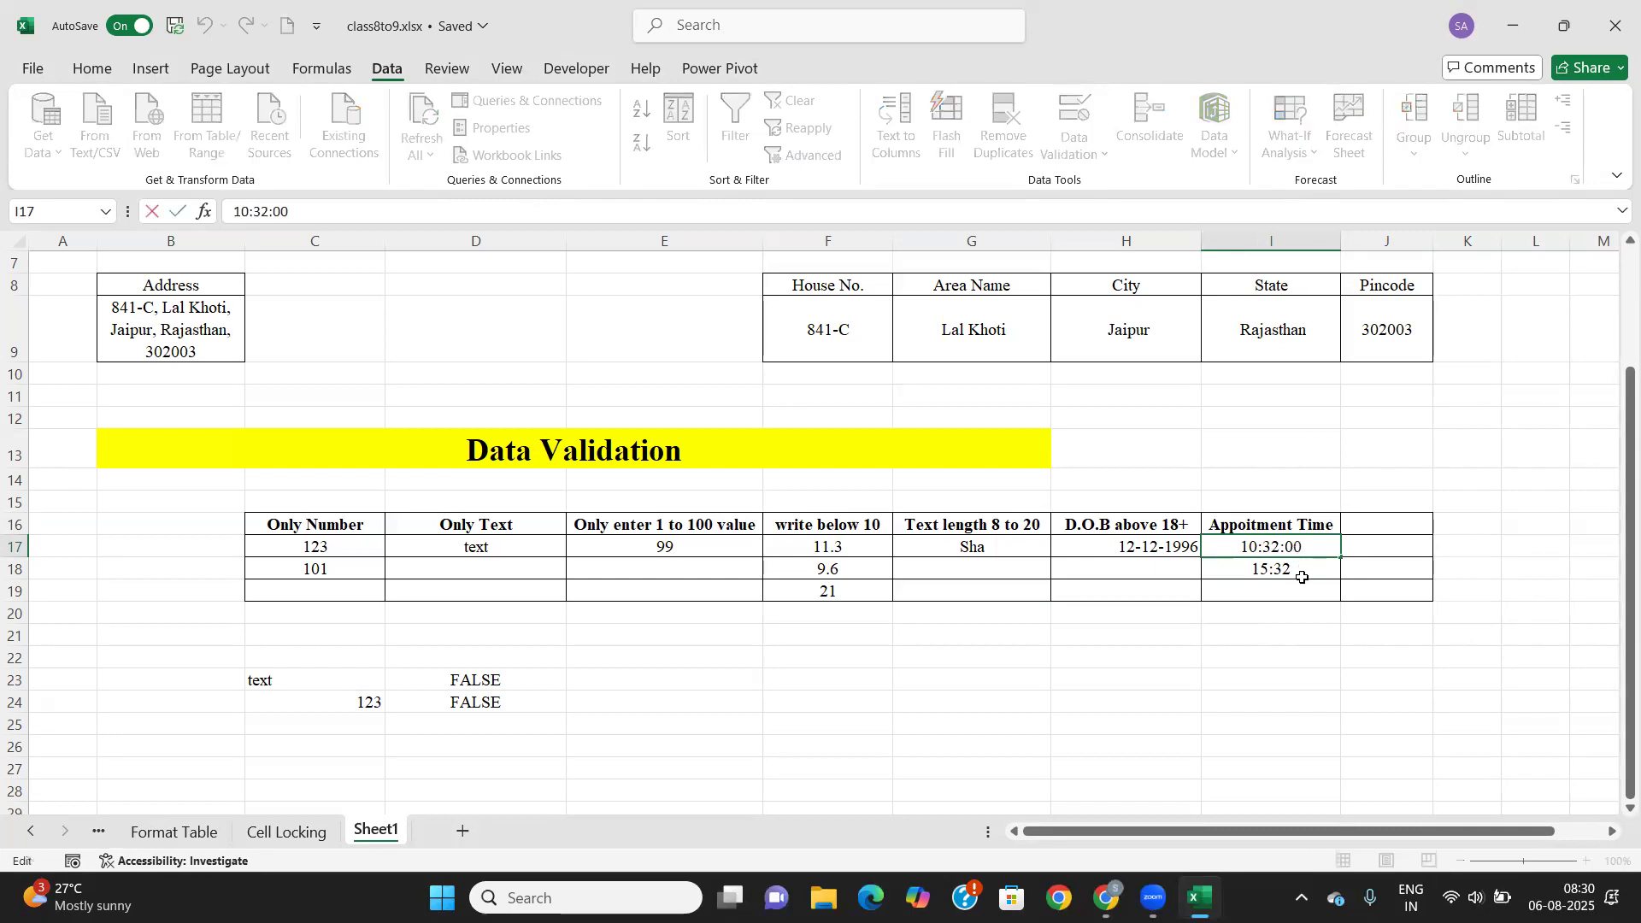
pyautogui.click(1300, 584)
# Widen column J, next to the Appoitment Time column.
pyautogui.click(1355, 526)
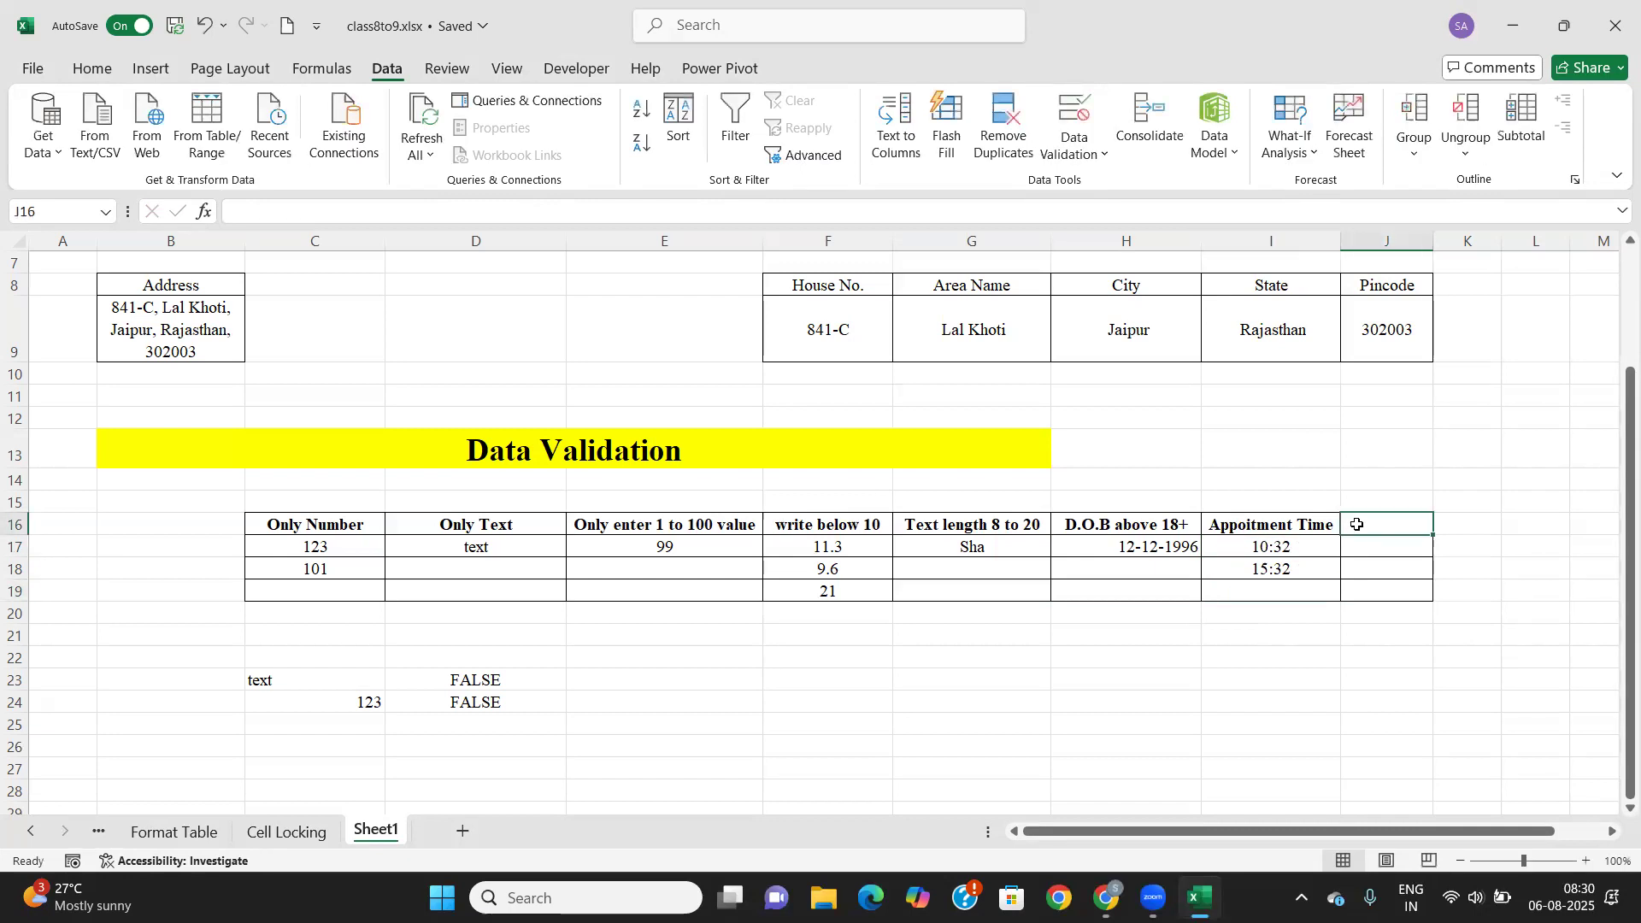
pyautogui.moveTo(1434, 243); pyautogui.dragTo(1456, 242)
pyautogui.moveTo(1300, 838); pyautogui.dragTo(1470, 829)
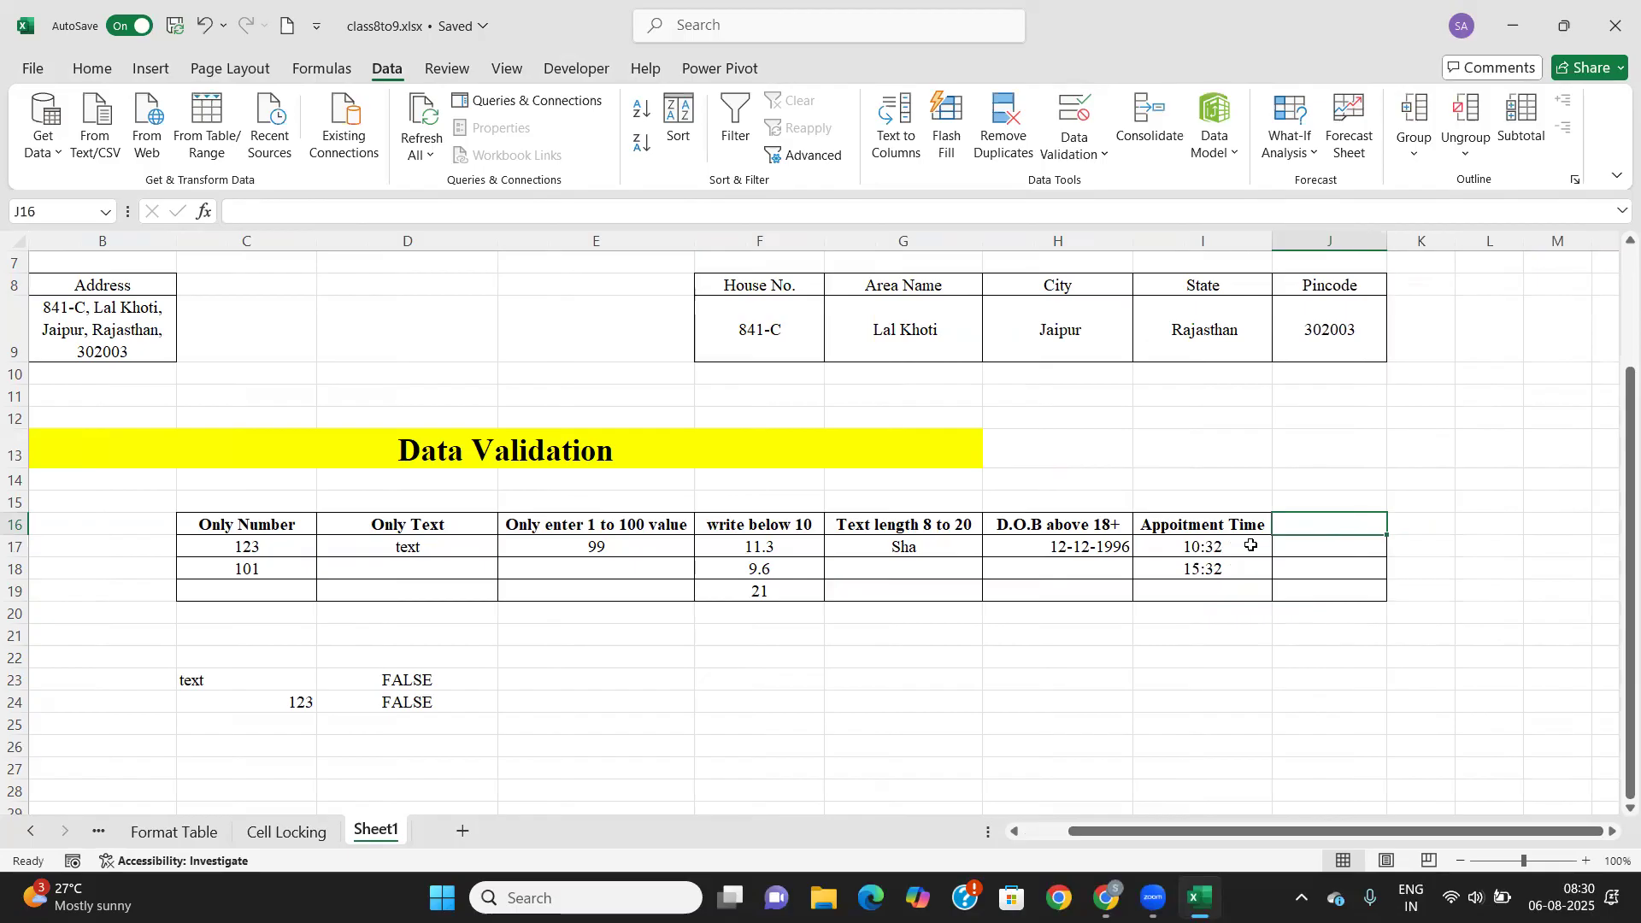
# Clear all data validation settings from the appointment time cells I17:I19 and select I18.
pyautogui.moveTo(1251, 545); pyautogui.dragTo(1248, 588)
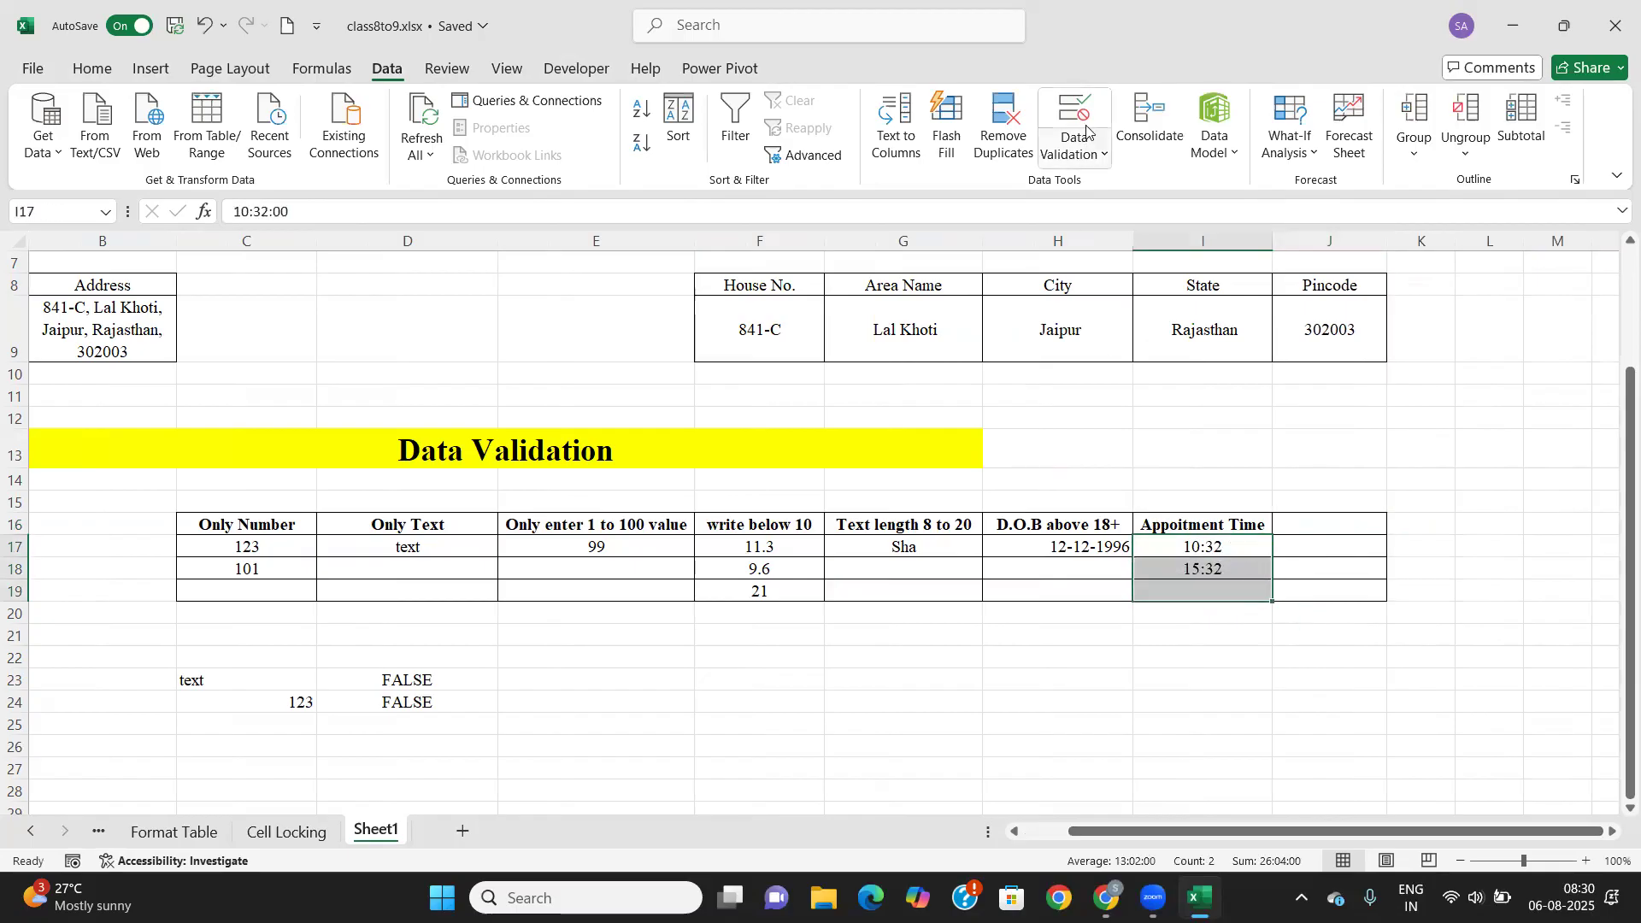
pyautogui.click(1105, 154)
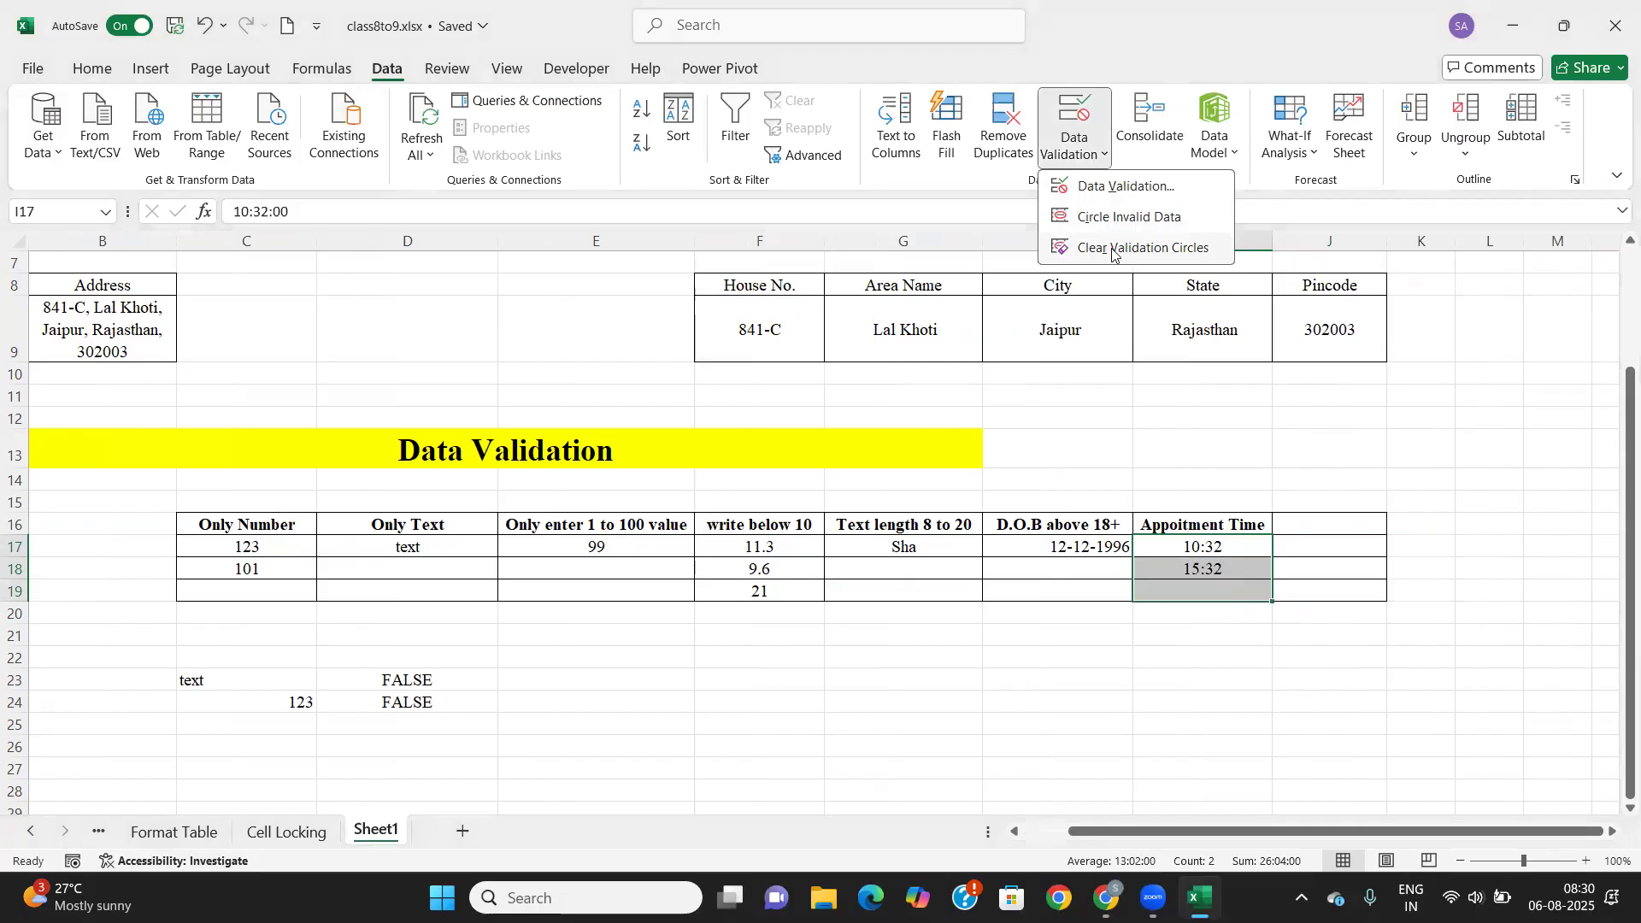
pyautogui.click(1114, 187)
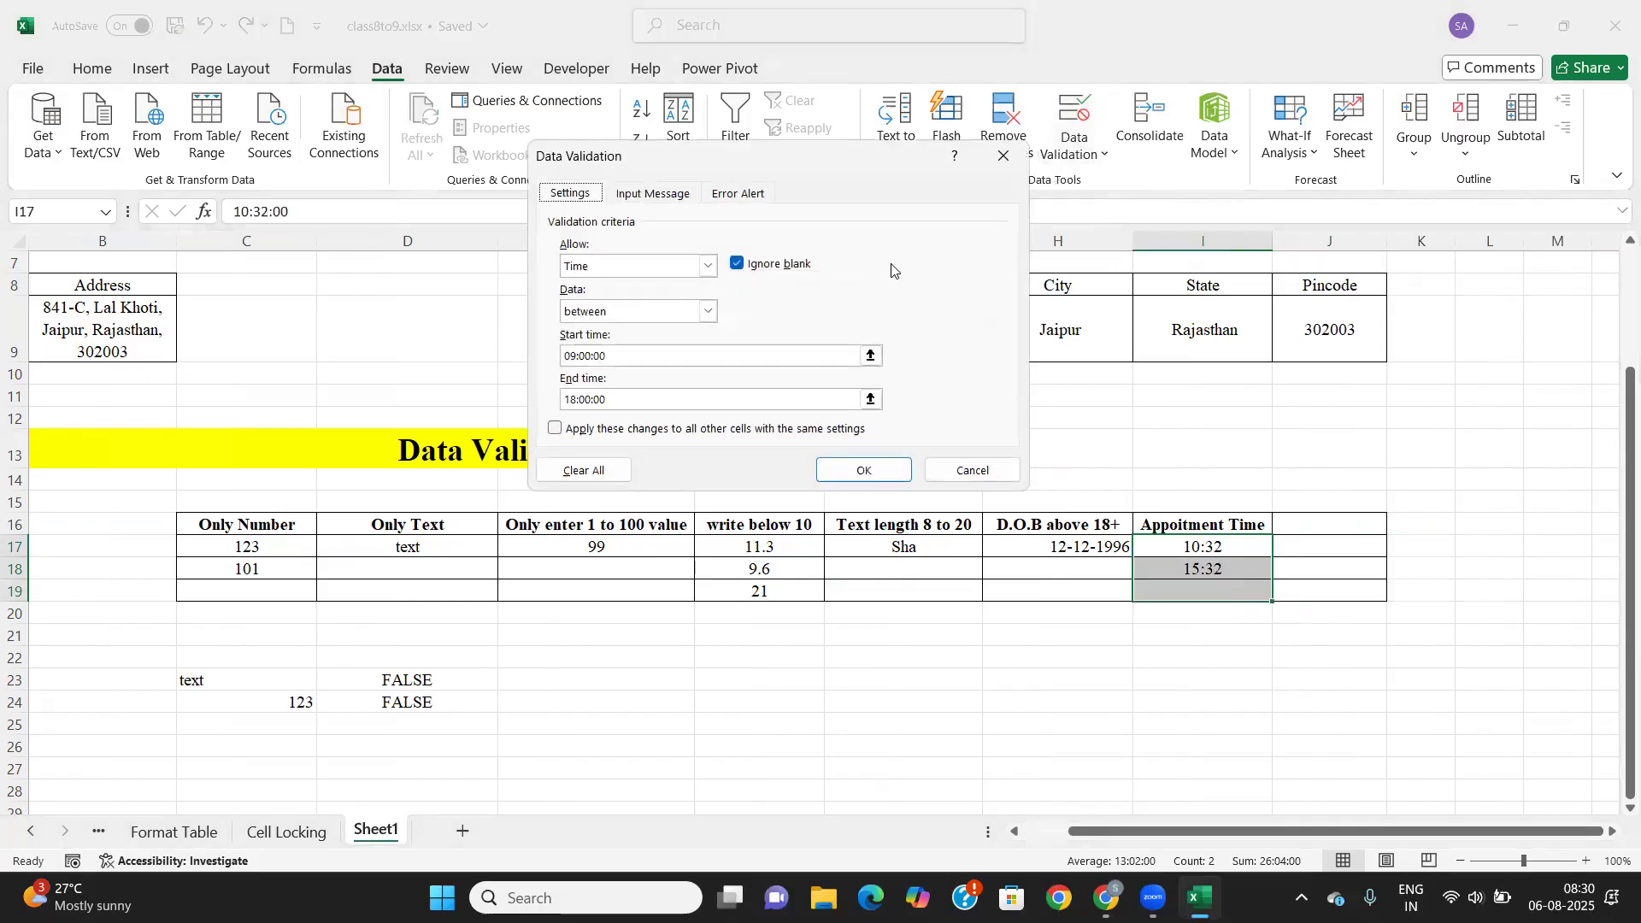
pyautogui.click(582, 472)
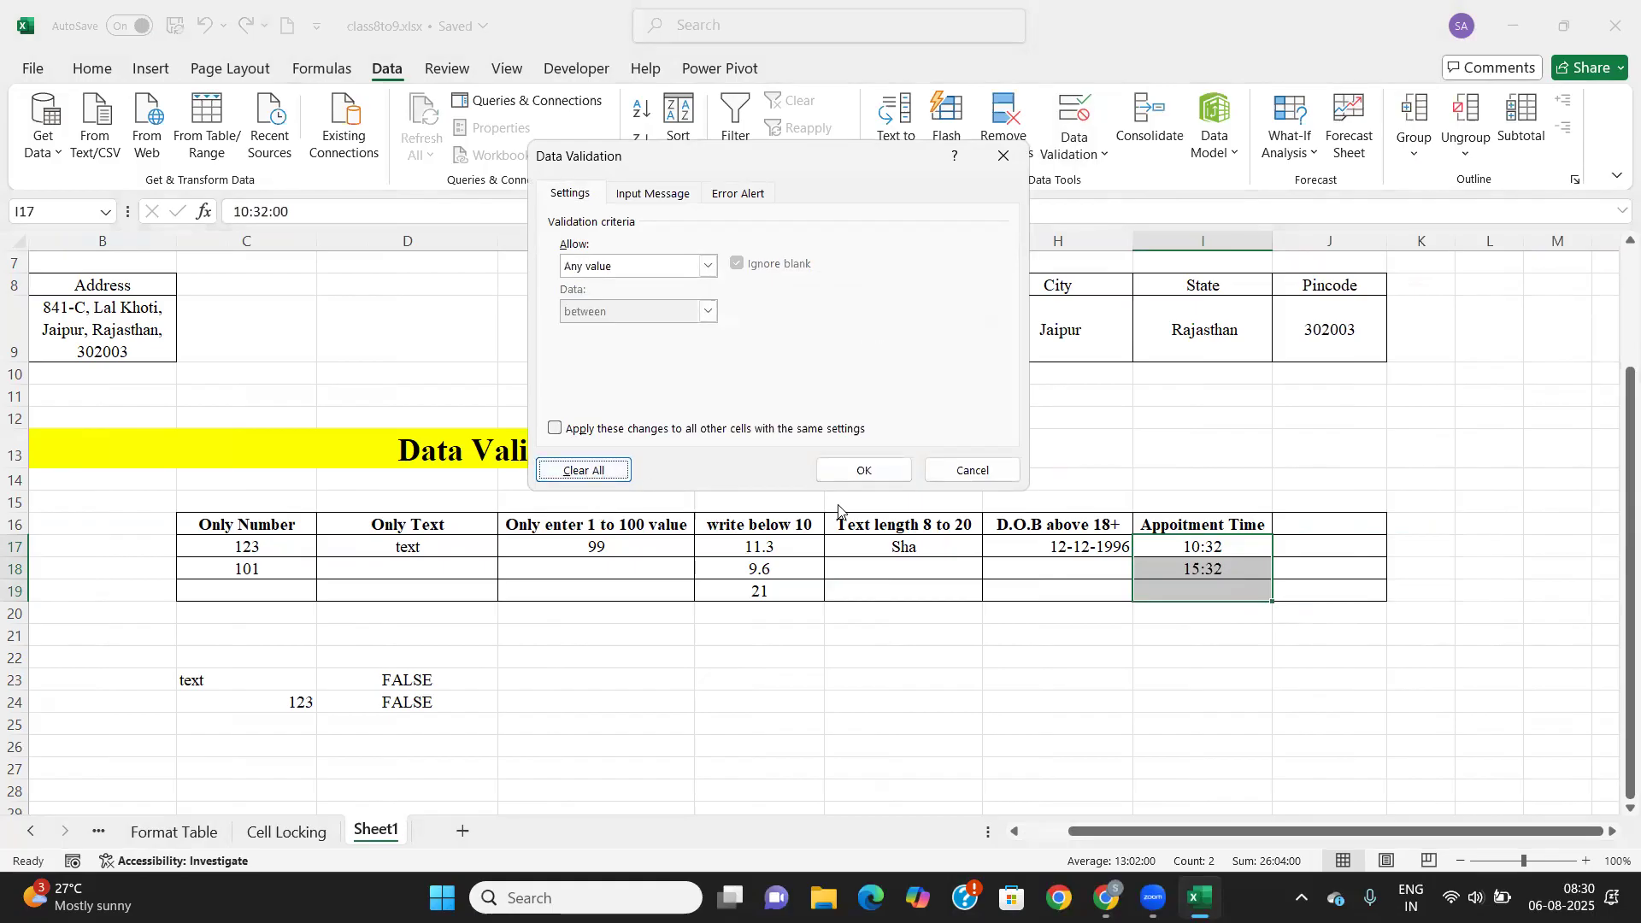
pyautogui.click(902, 485)
pyautogui.click(1192, 568)
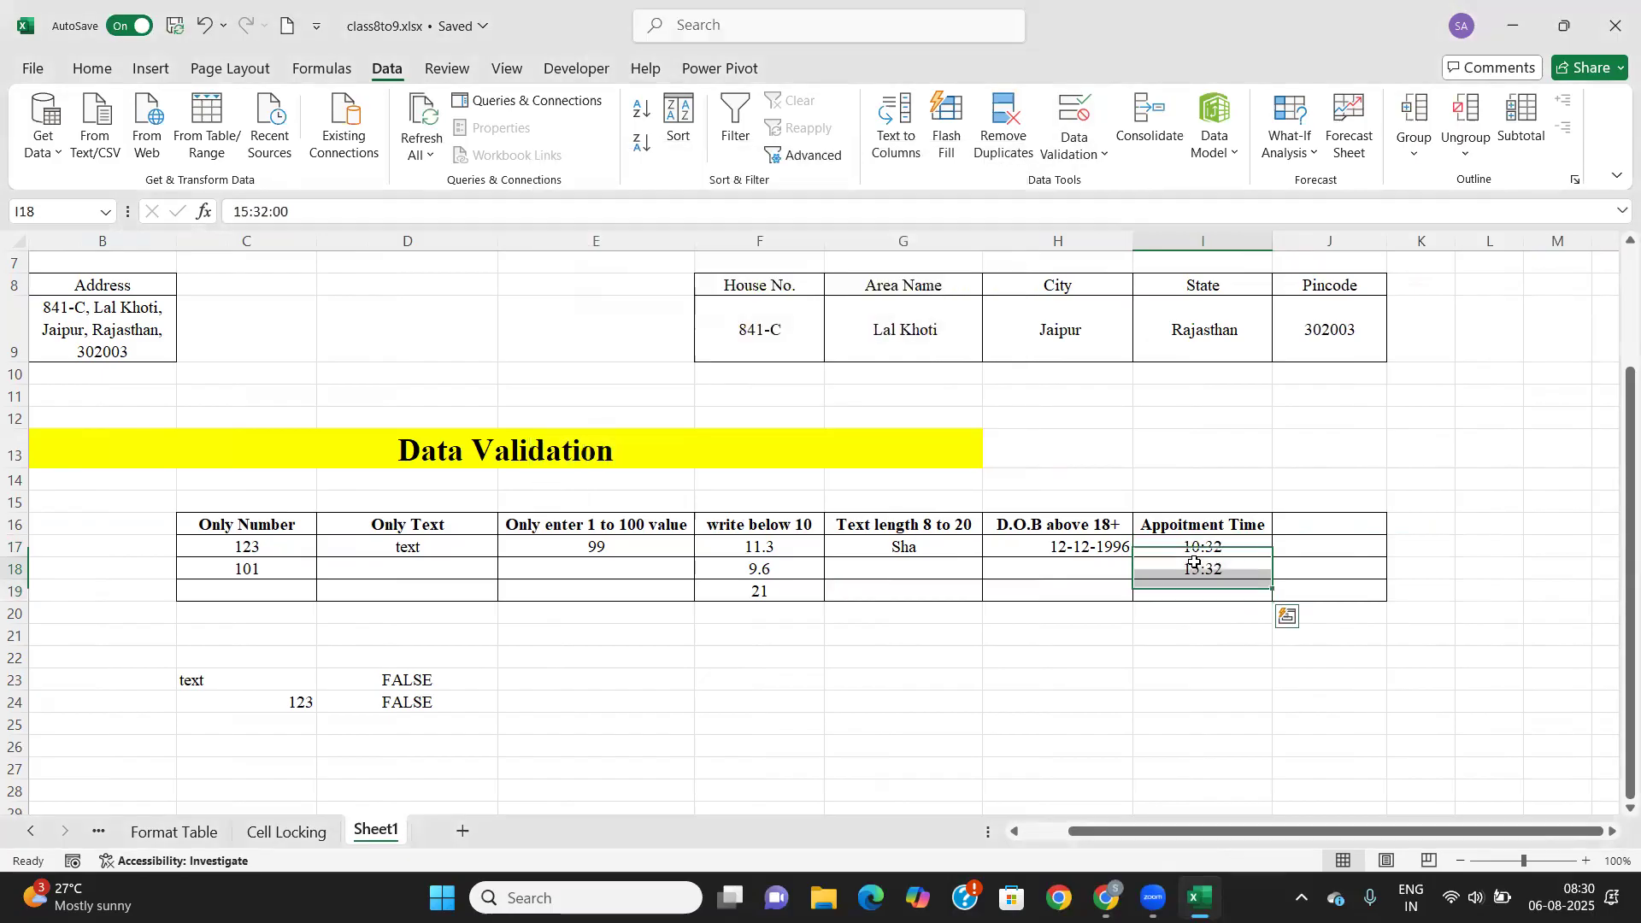
# Enter the test time 06:30 in cell I19 under Appoitment Time and clear it again.
pyautogui.click(1194, 588)
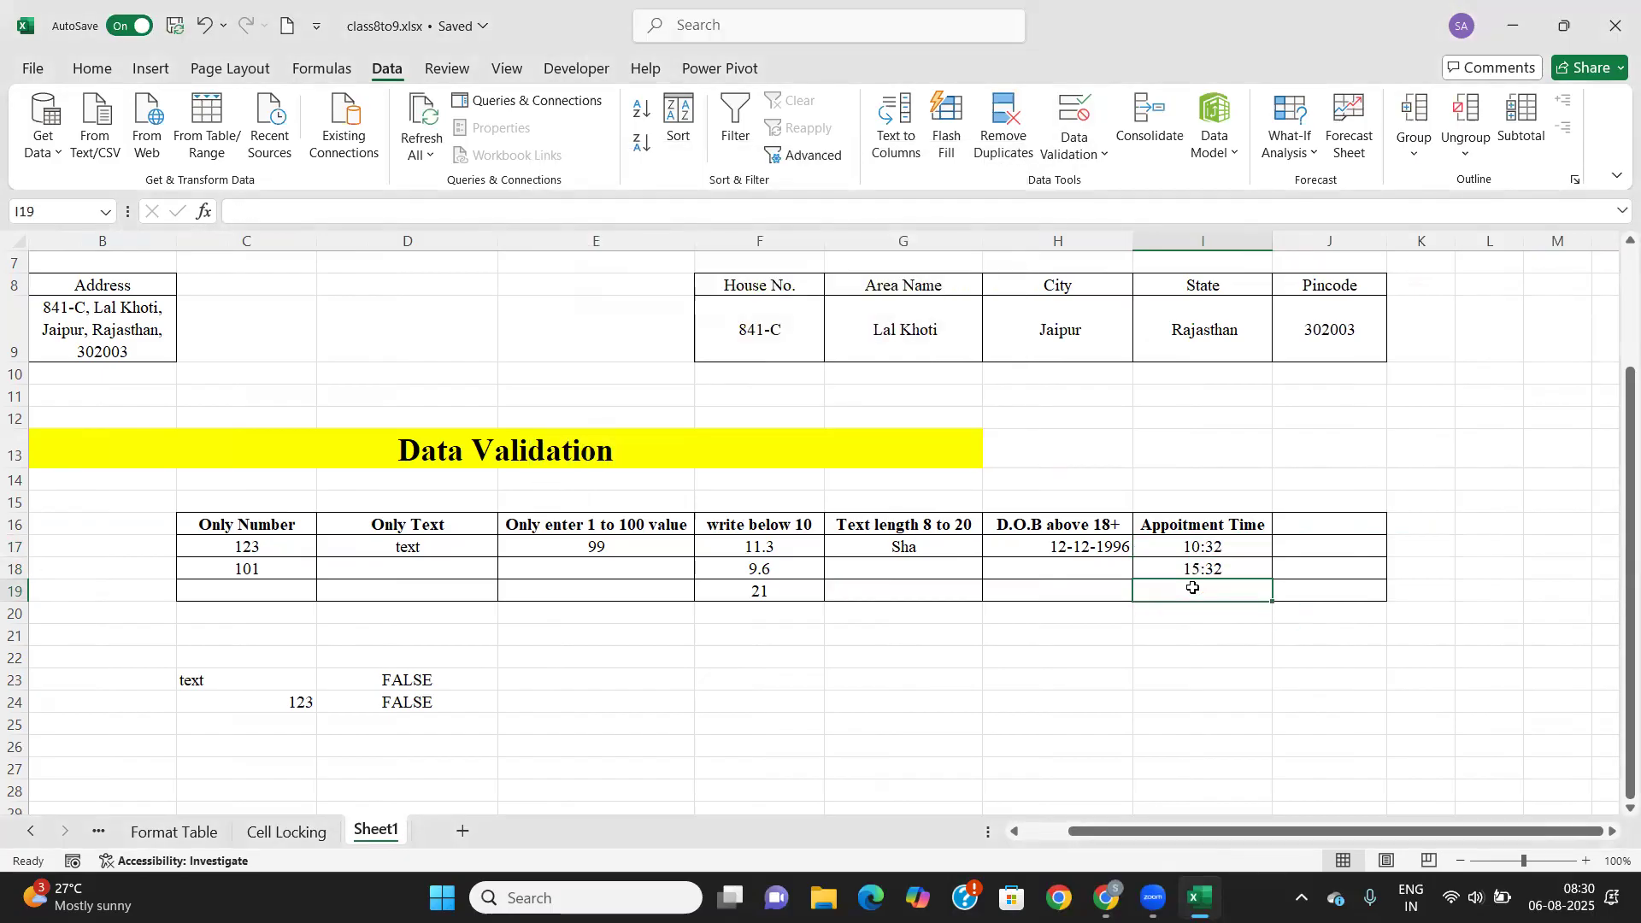
pyautogui.write('06:30')
pyautogui.press('Tab')
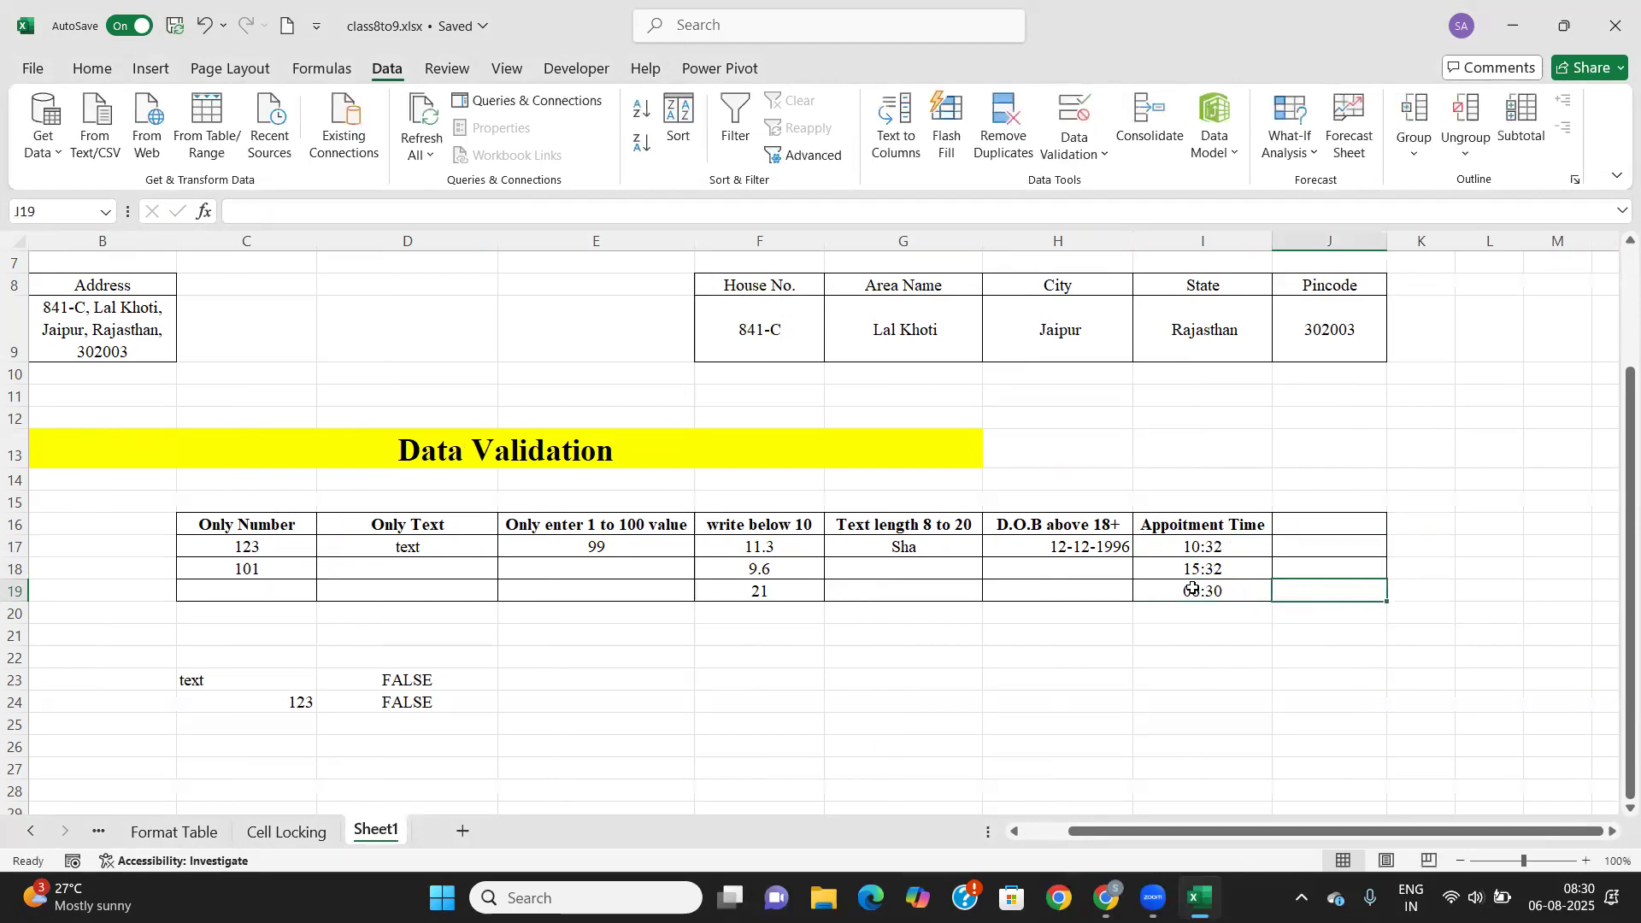
pyautogui.click(1194, 588)
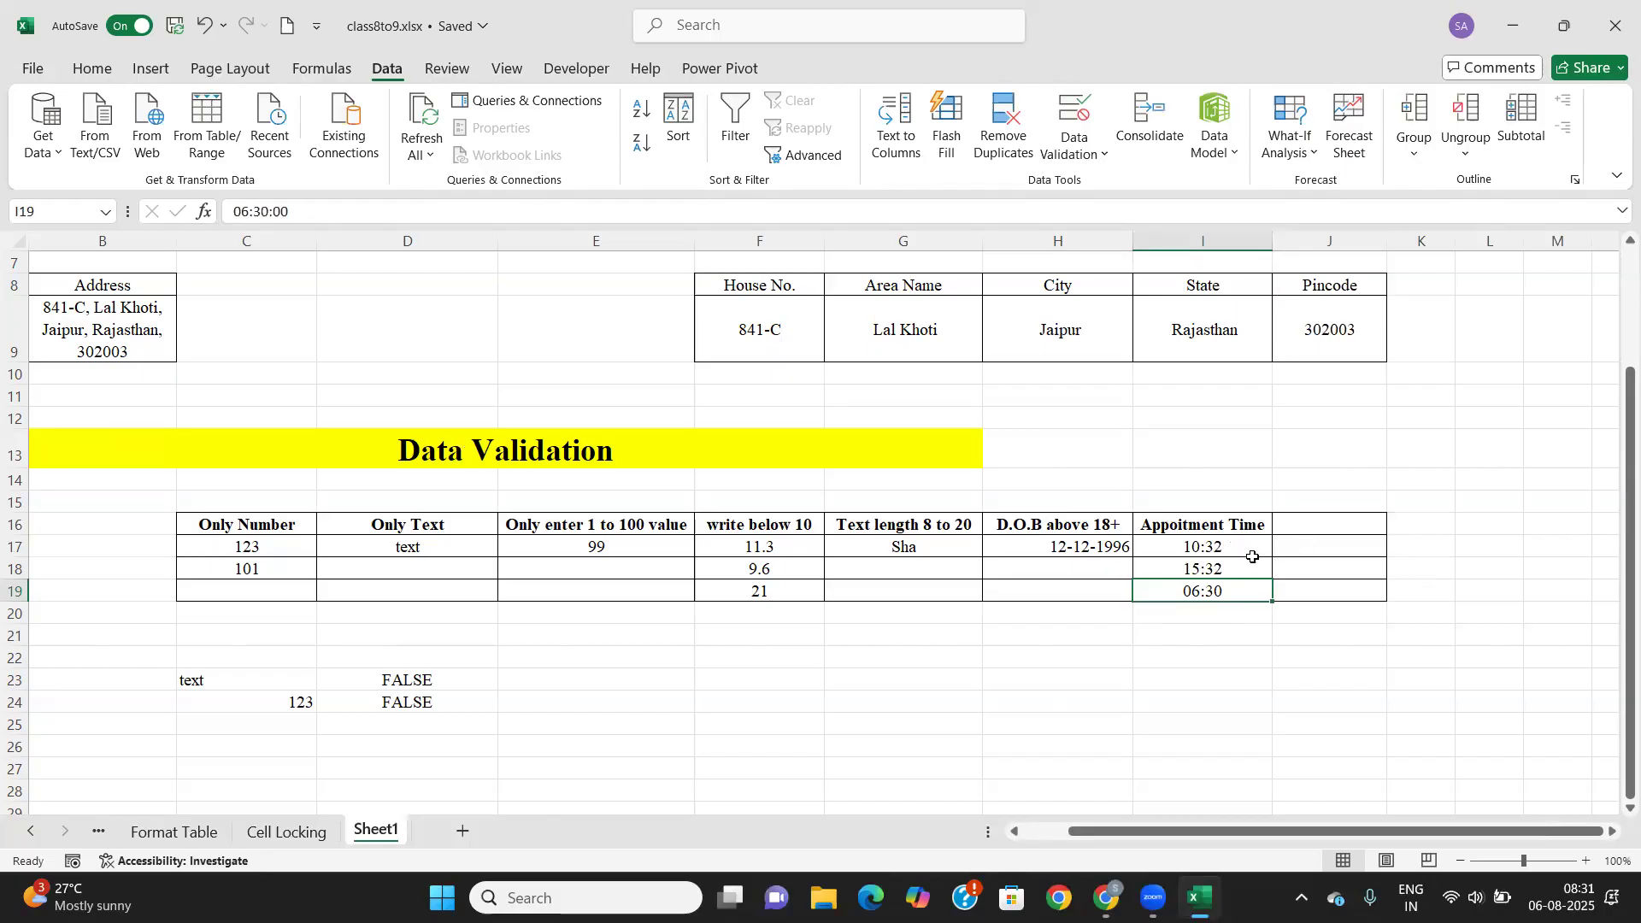
pyautogui.press('Delete')
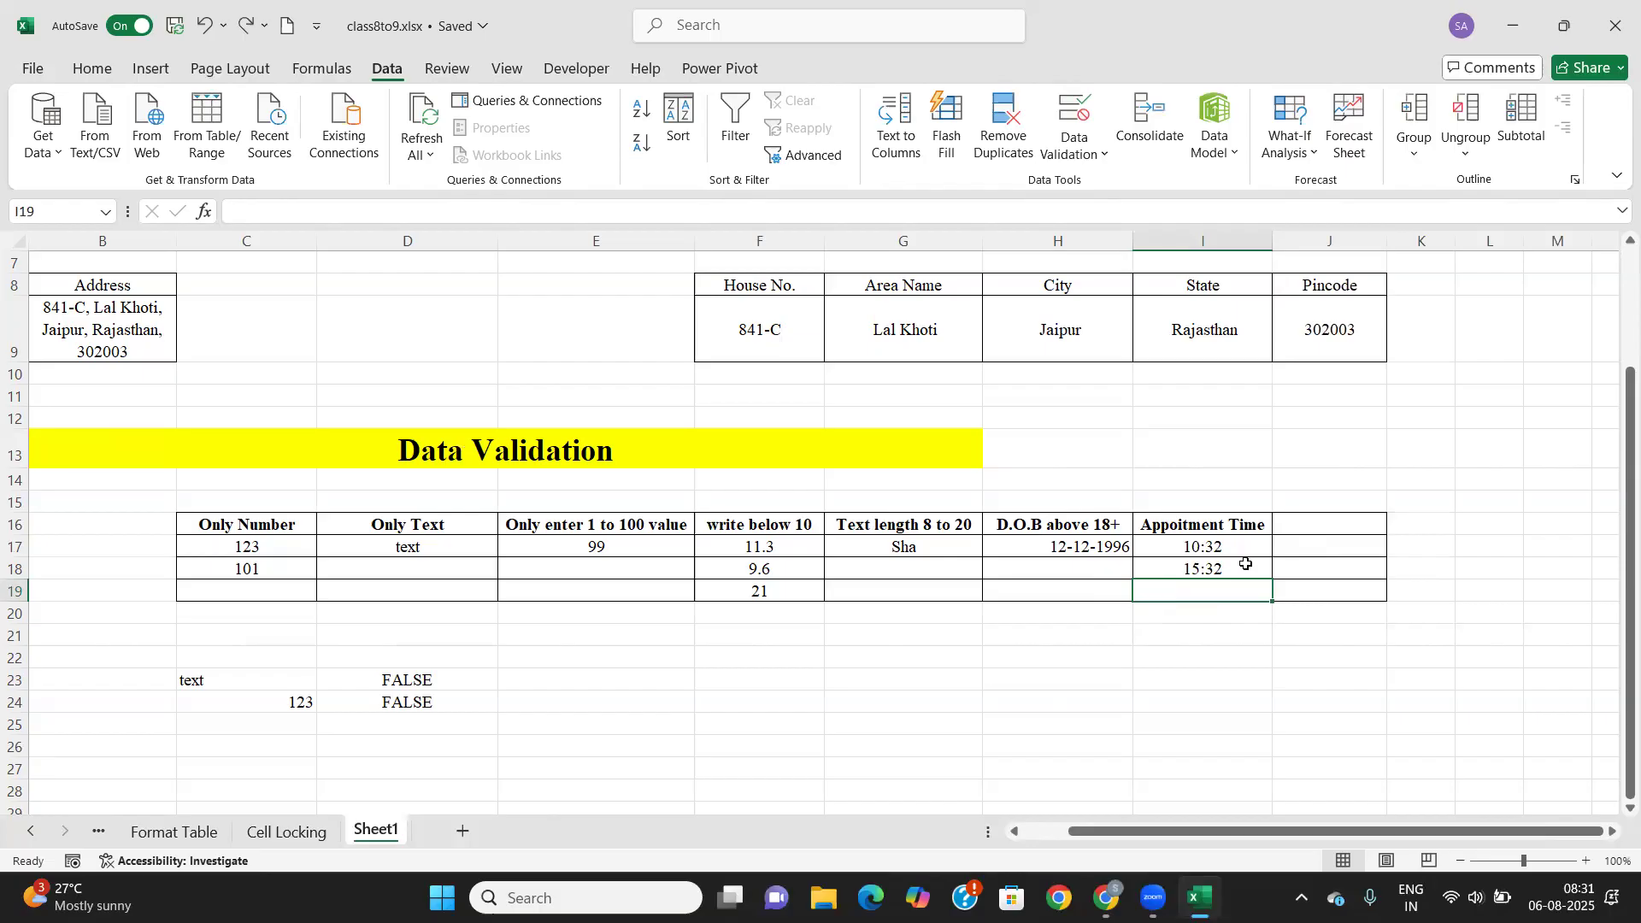
pyautogui.click(1237, 549)
pyautogui.click(1250, 586)
pyautogui.click(1287, 528)
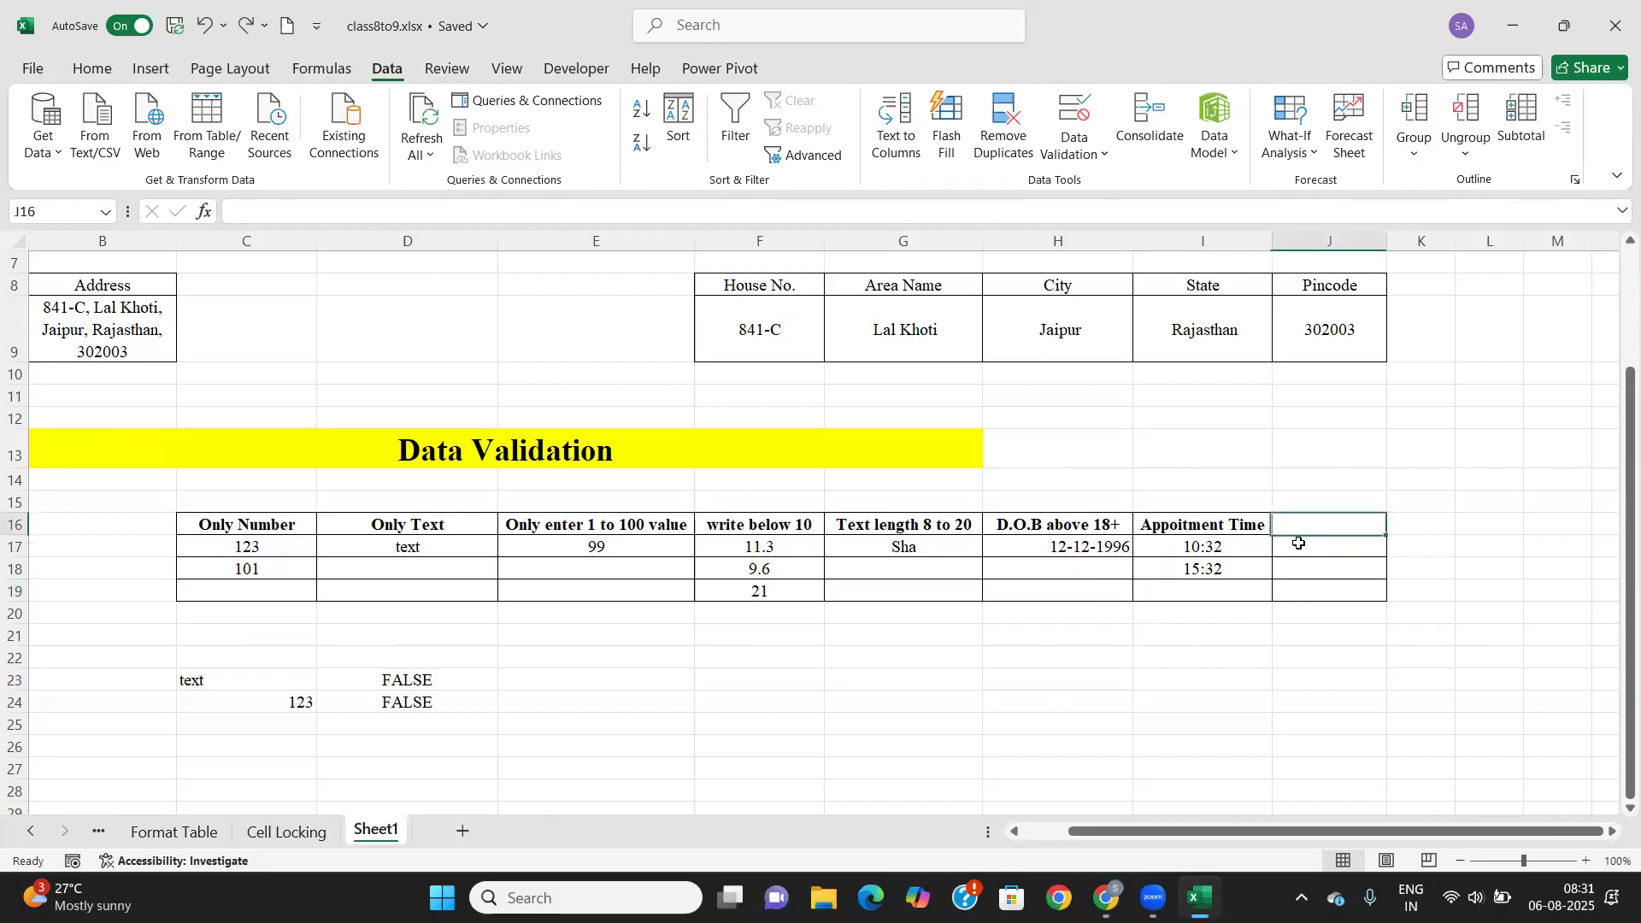
pyautogui.click(1082, 159)
pyautogui.click(1112, 181)
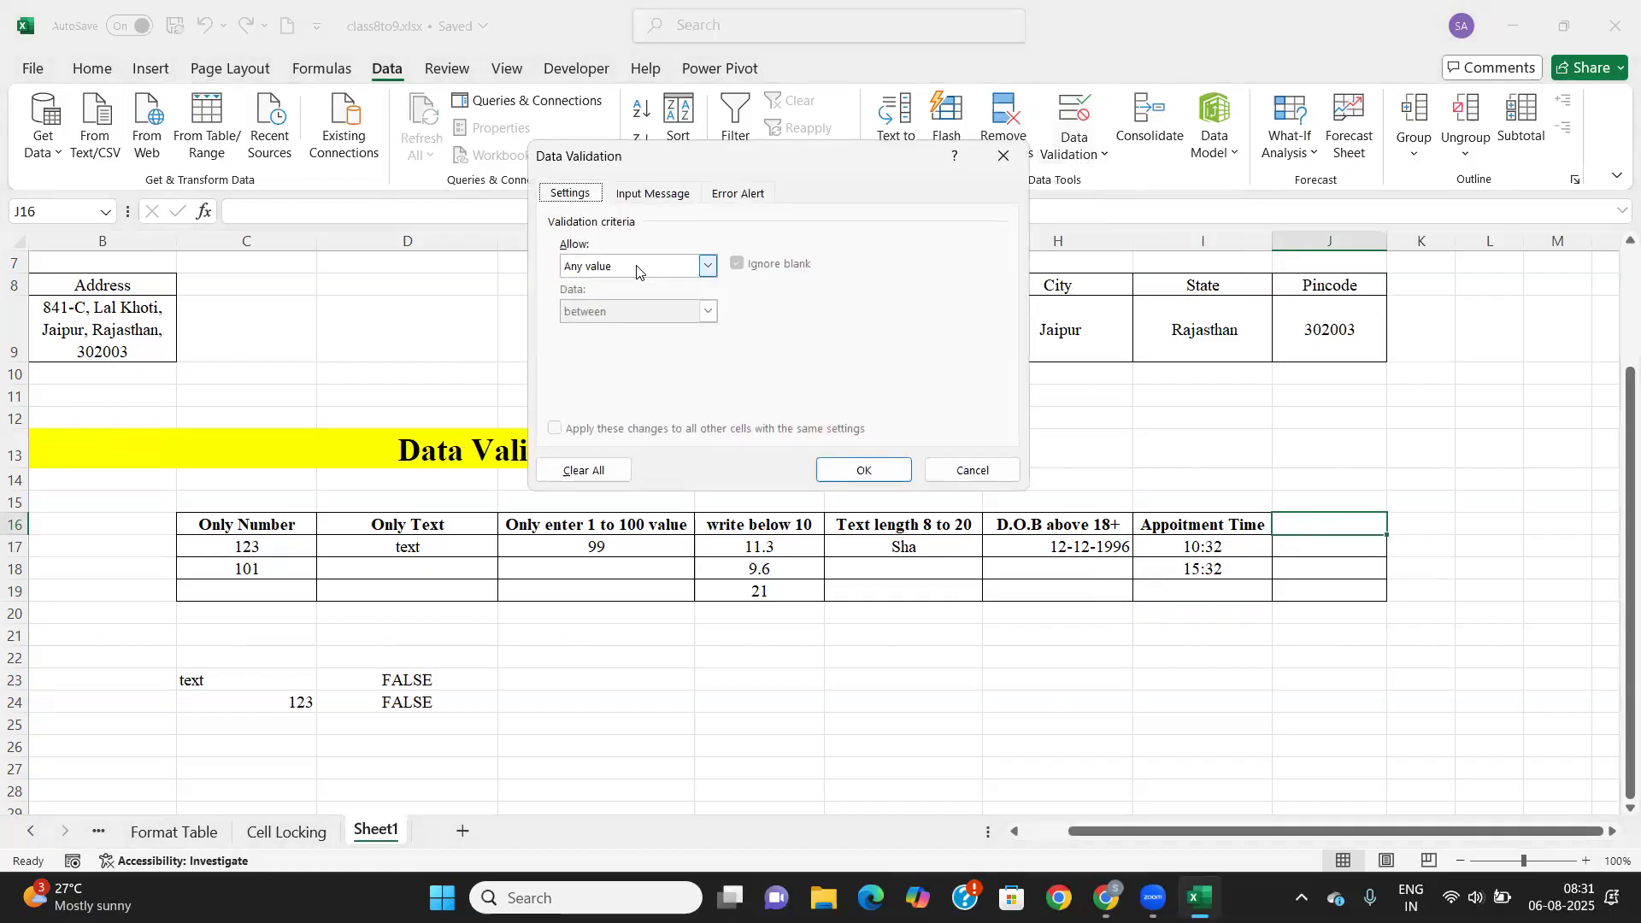
pyautogui.click(708, 265)
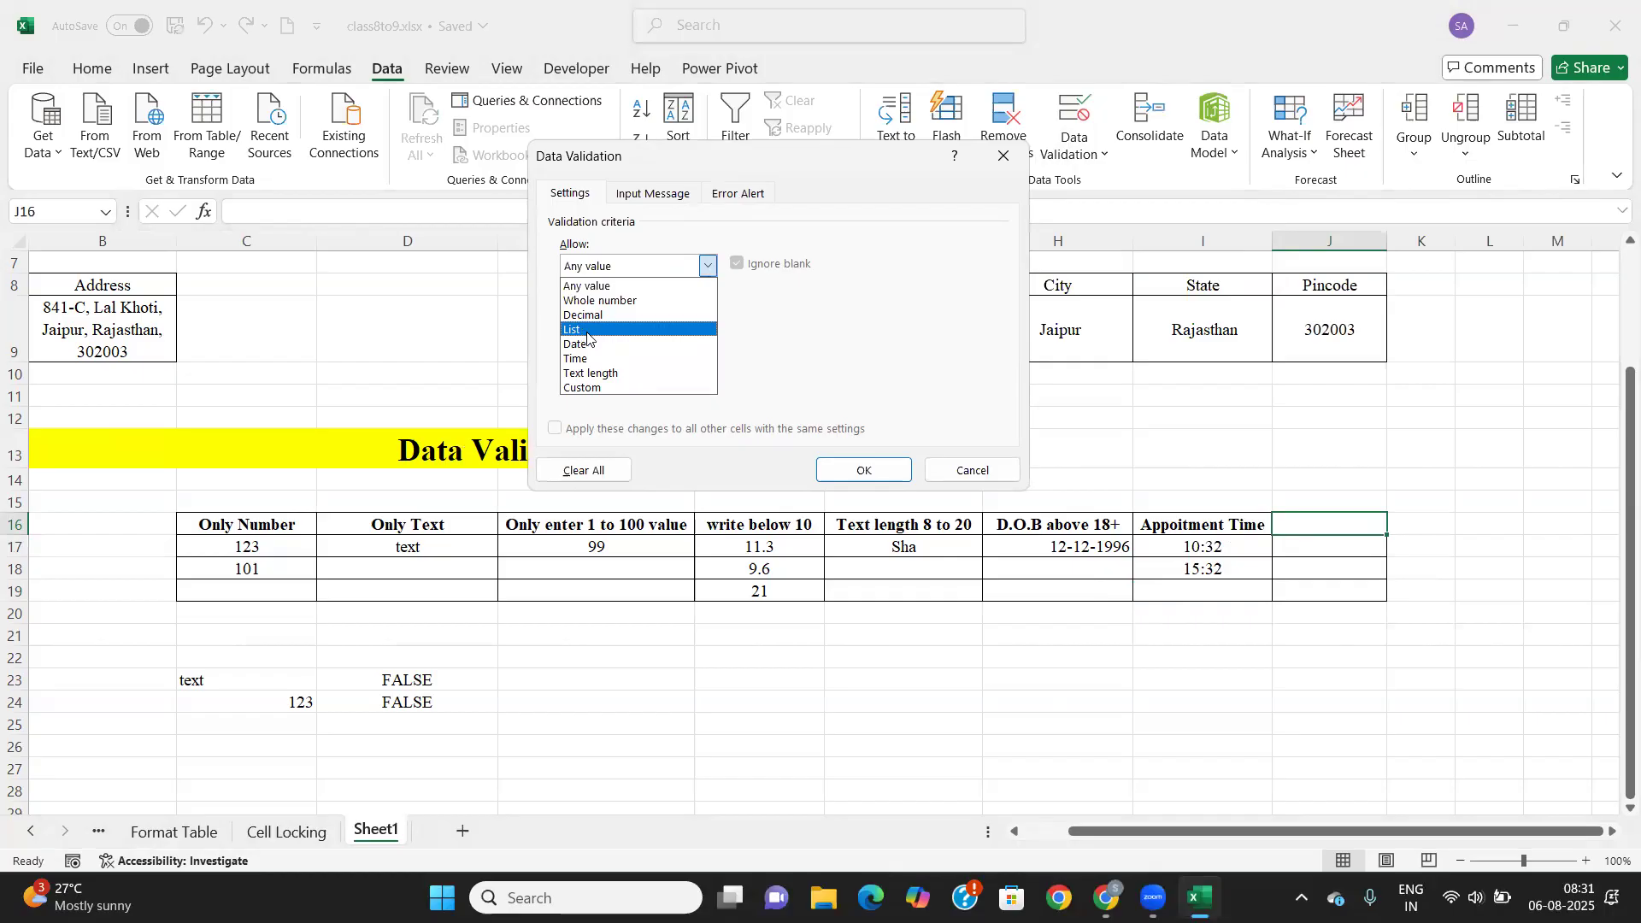
pyautogui.click(796, 336)
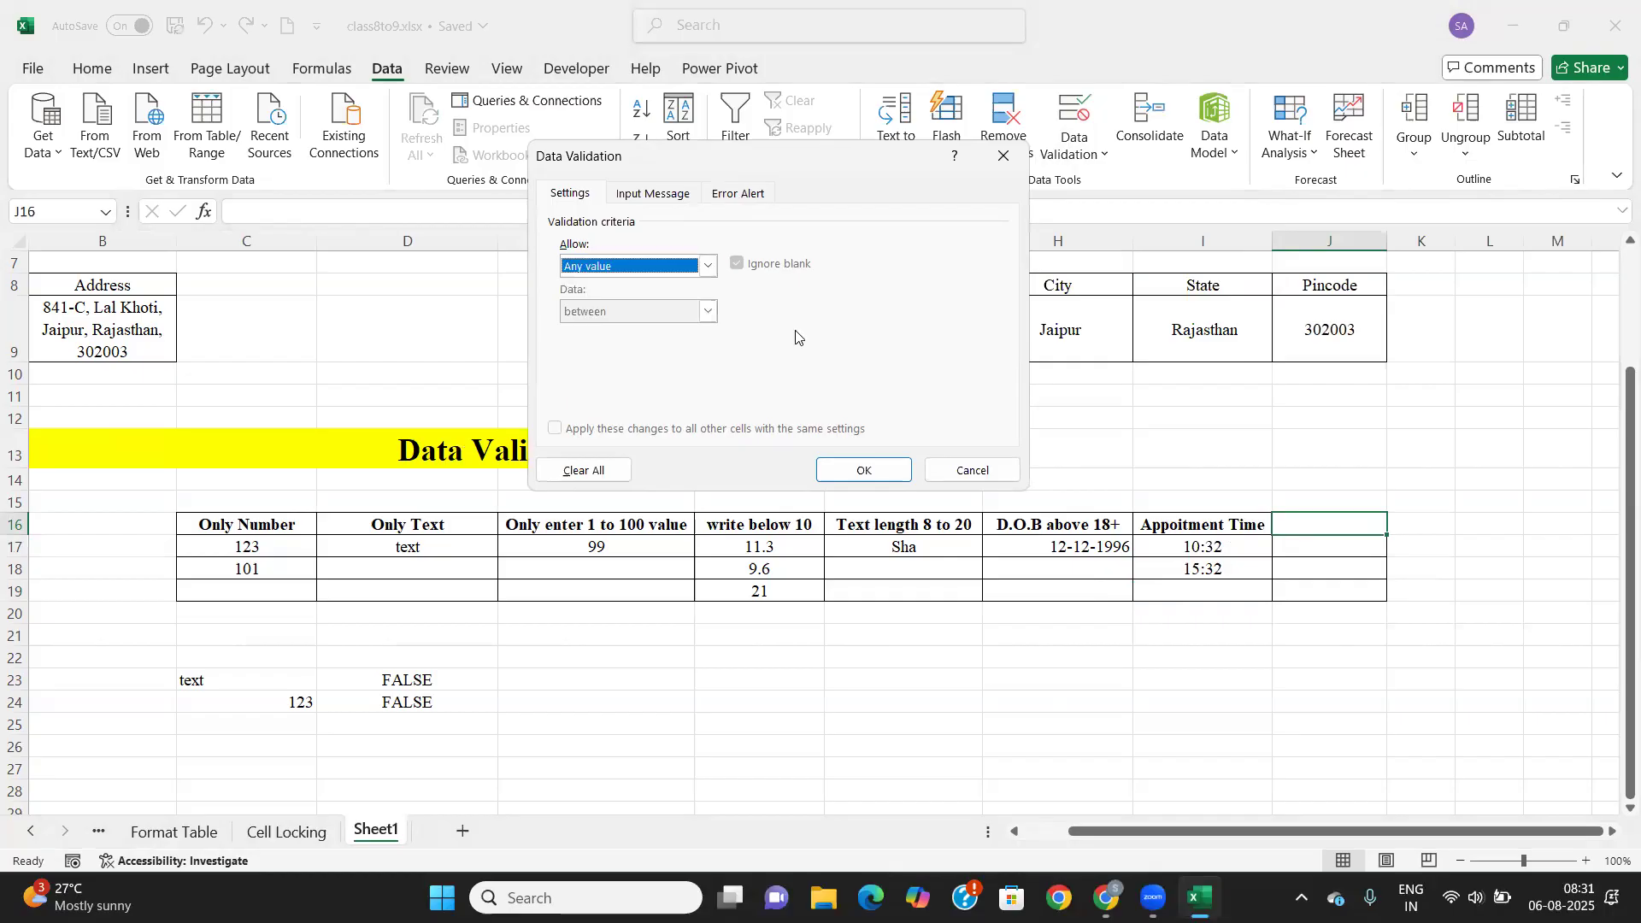
pyautogui.click(1005, 156)
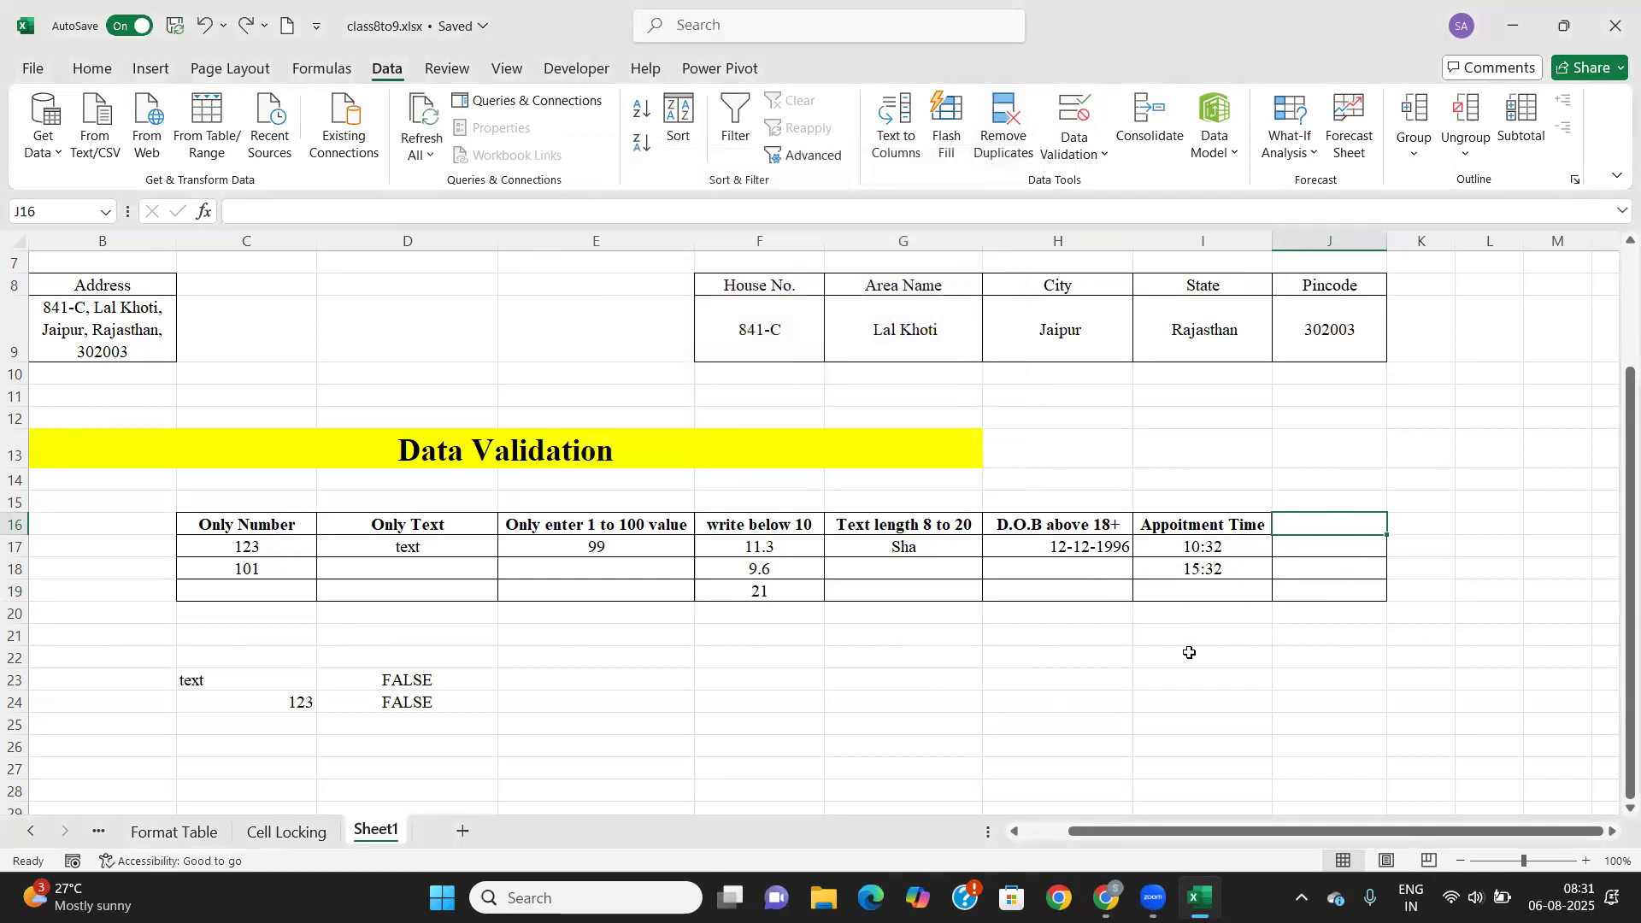
# Widen column J slightly and enter the heading Grade in cell J16.
pyautogui.moveTo(1387, 241); pyautogui.dragTo(1399, 241)
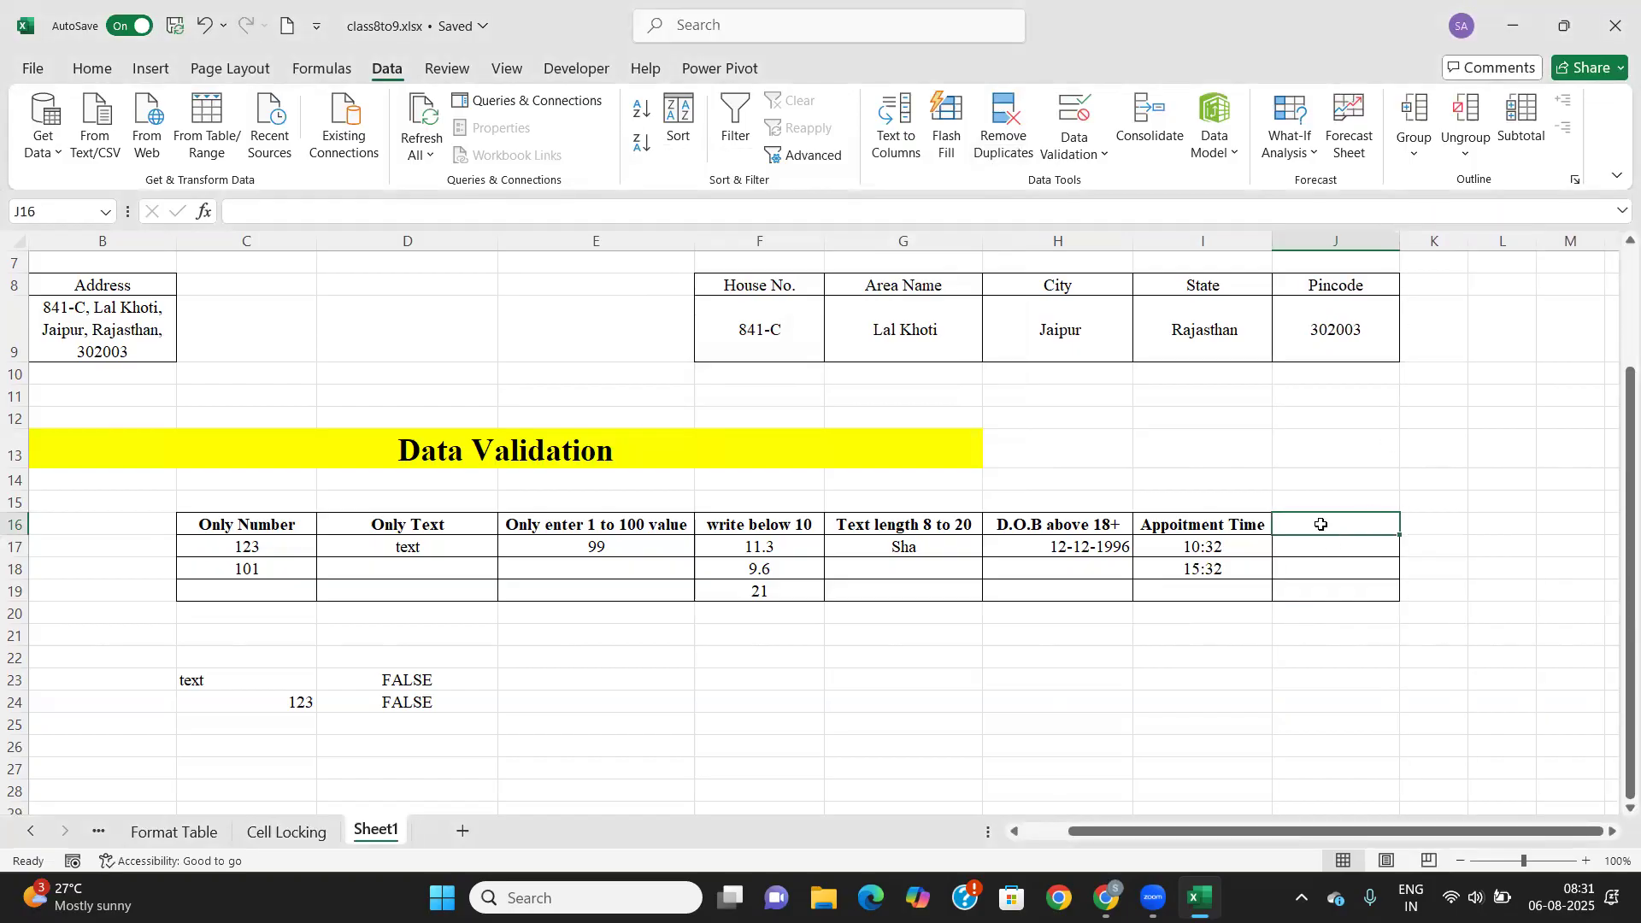
pyautogui.write('Grade')
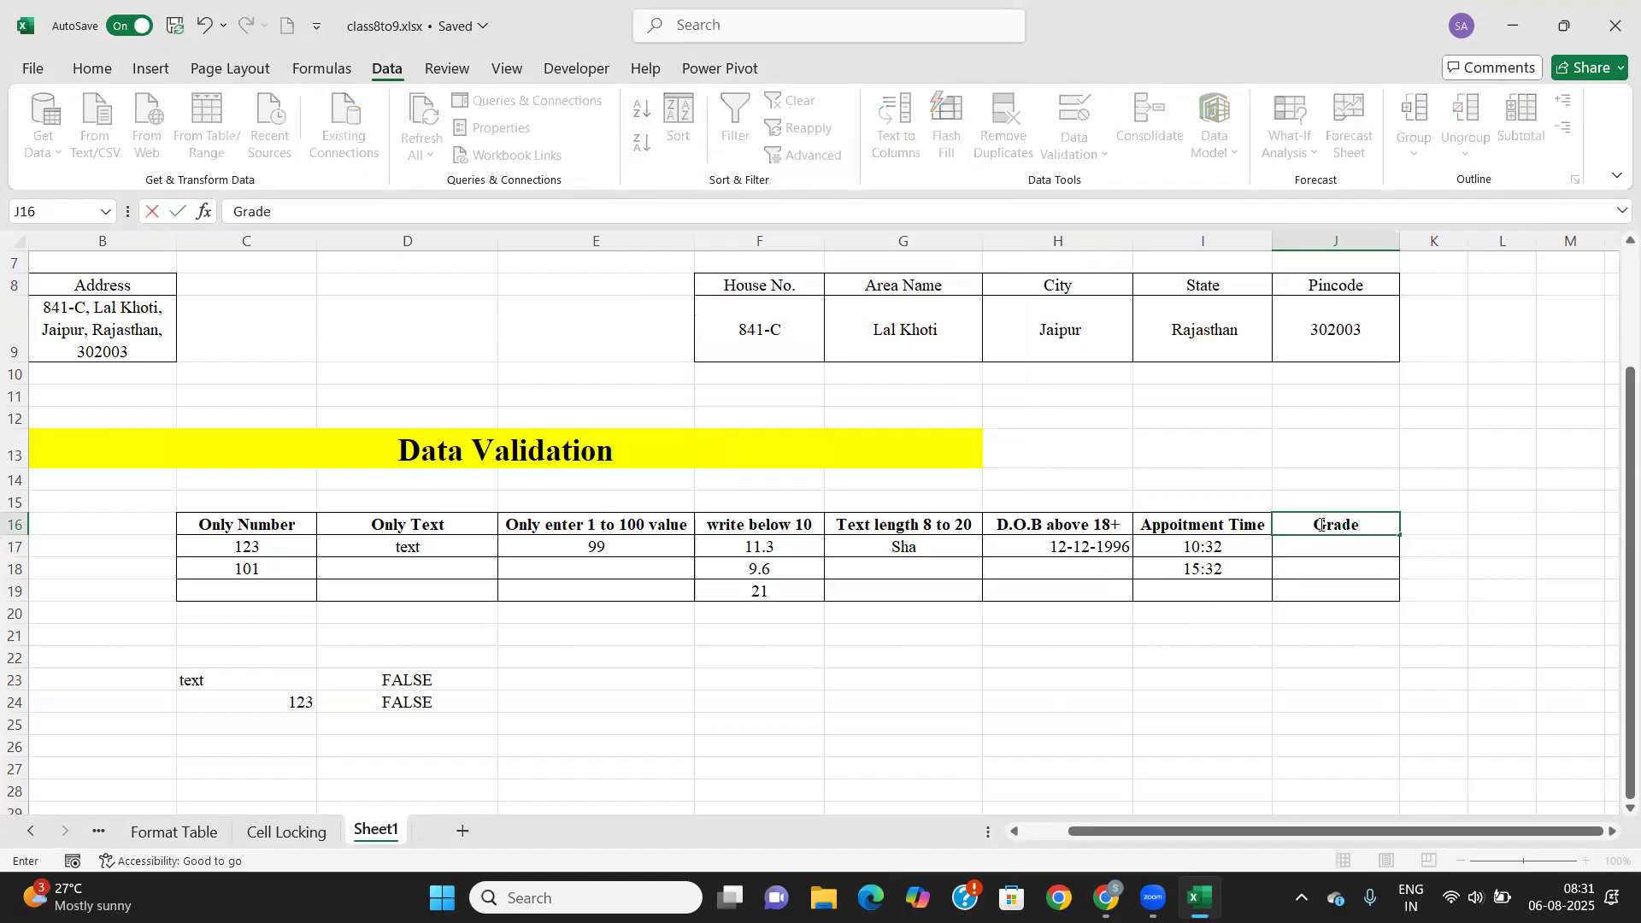
pyautogui.press('Return')
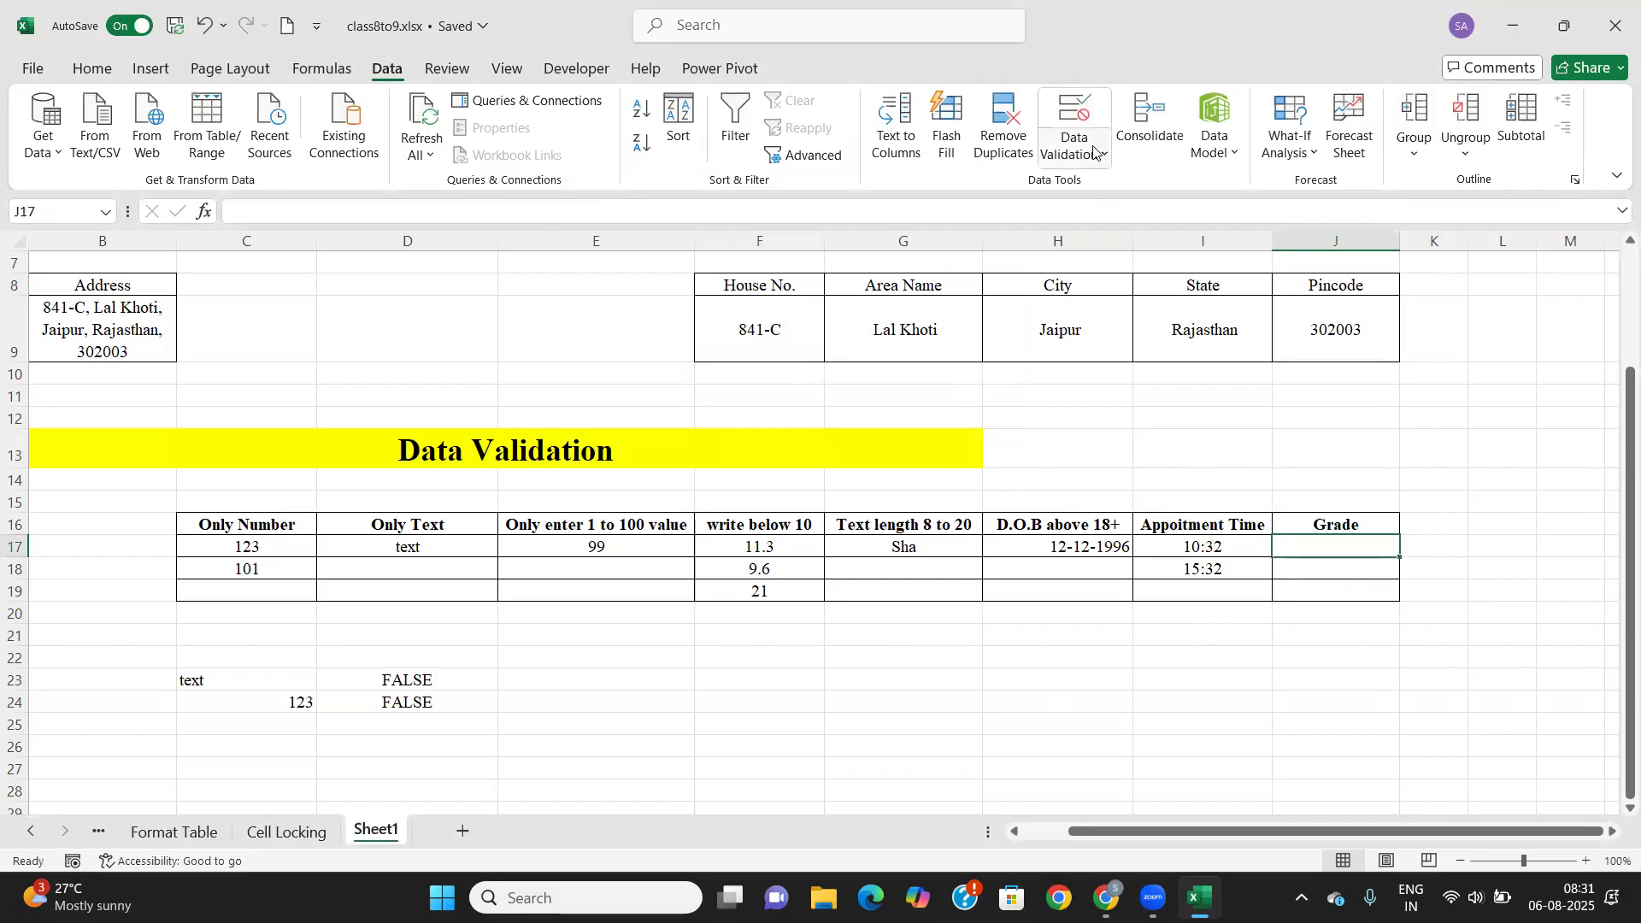
# Apply List data validation to cell J17 with the source values A,B,C,D,F.
pyautogui.click(1086, 114)
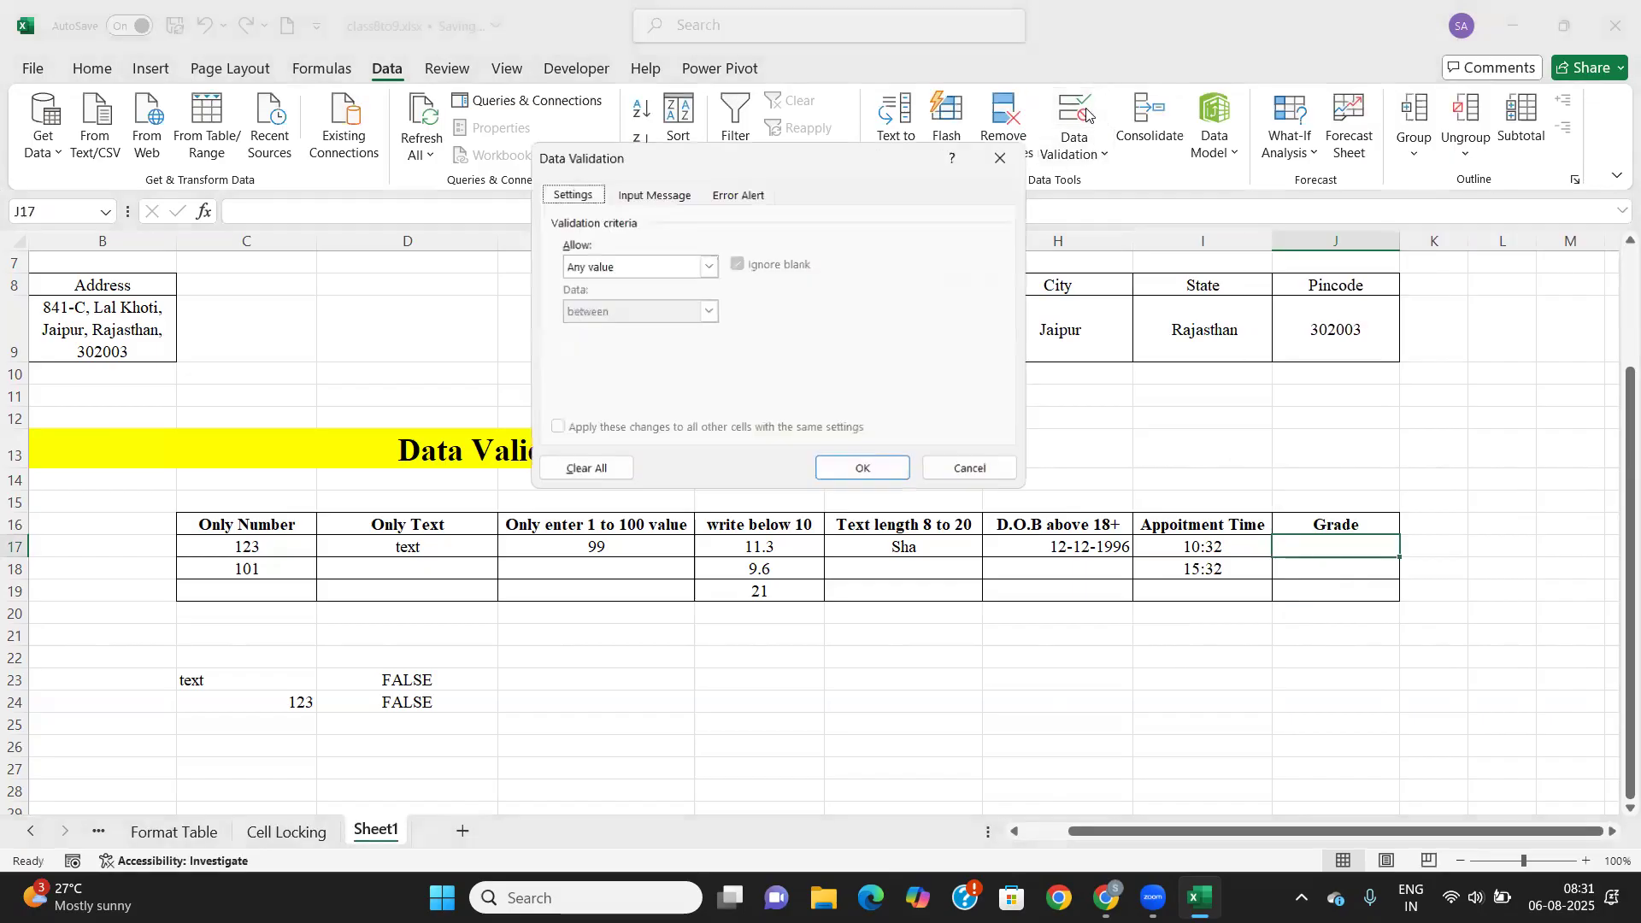
pyautogui.click(708, 268)
pyautogui.click(581, 330)
pyautogui.click(591, 352)
pyautogui.write('A')
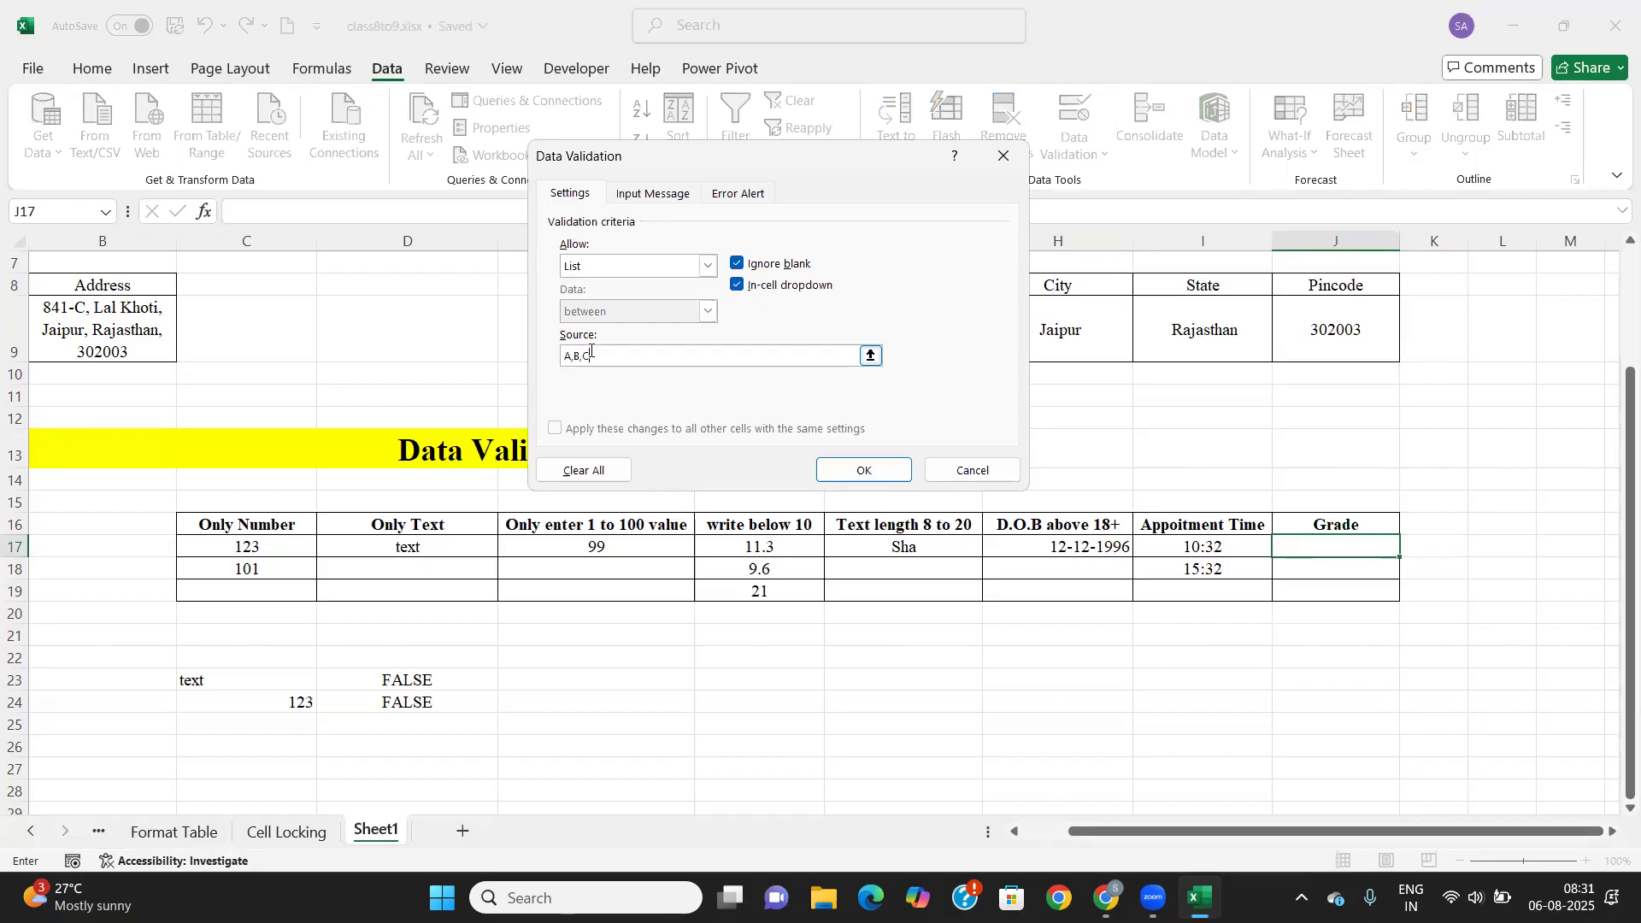
pyautogui.write(',B,C,D,F')
pyautogui.click(865, 471)
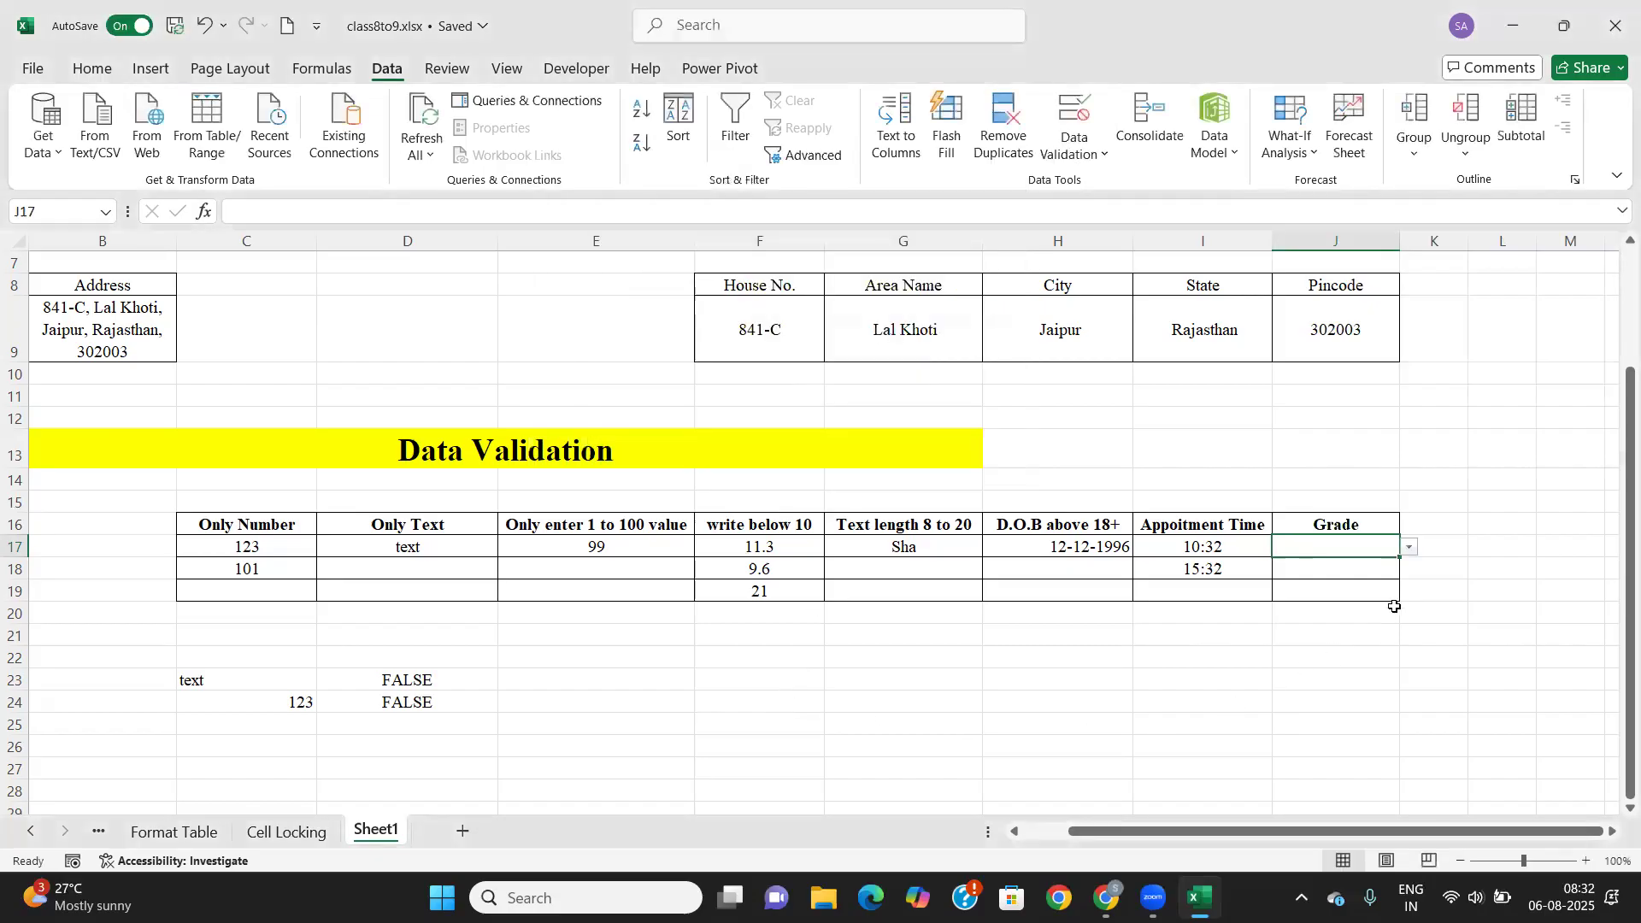
# Choose grade B for cell J17 and fill it down to J19.
pyautogui.click(1410, 549)
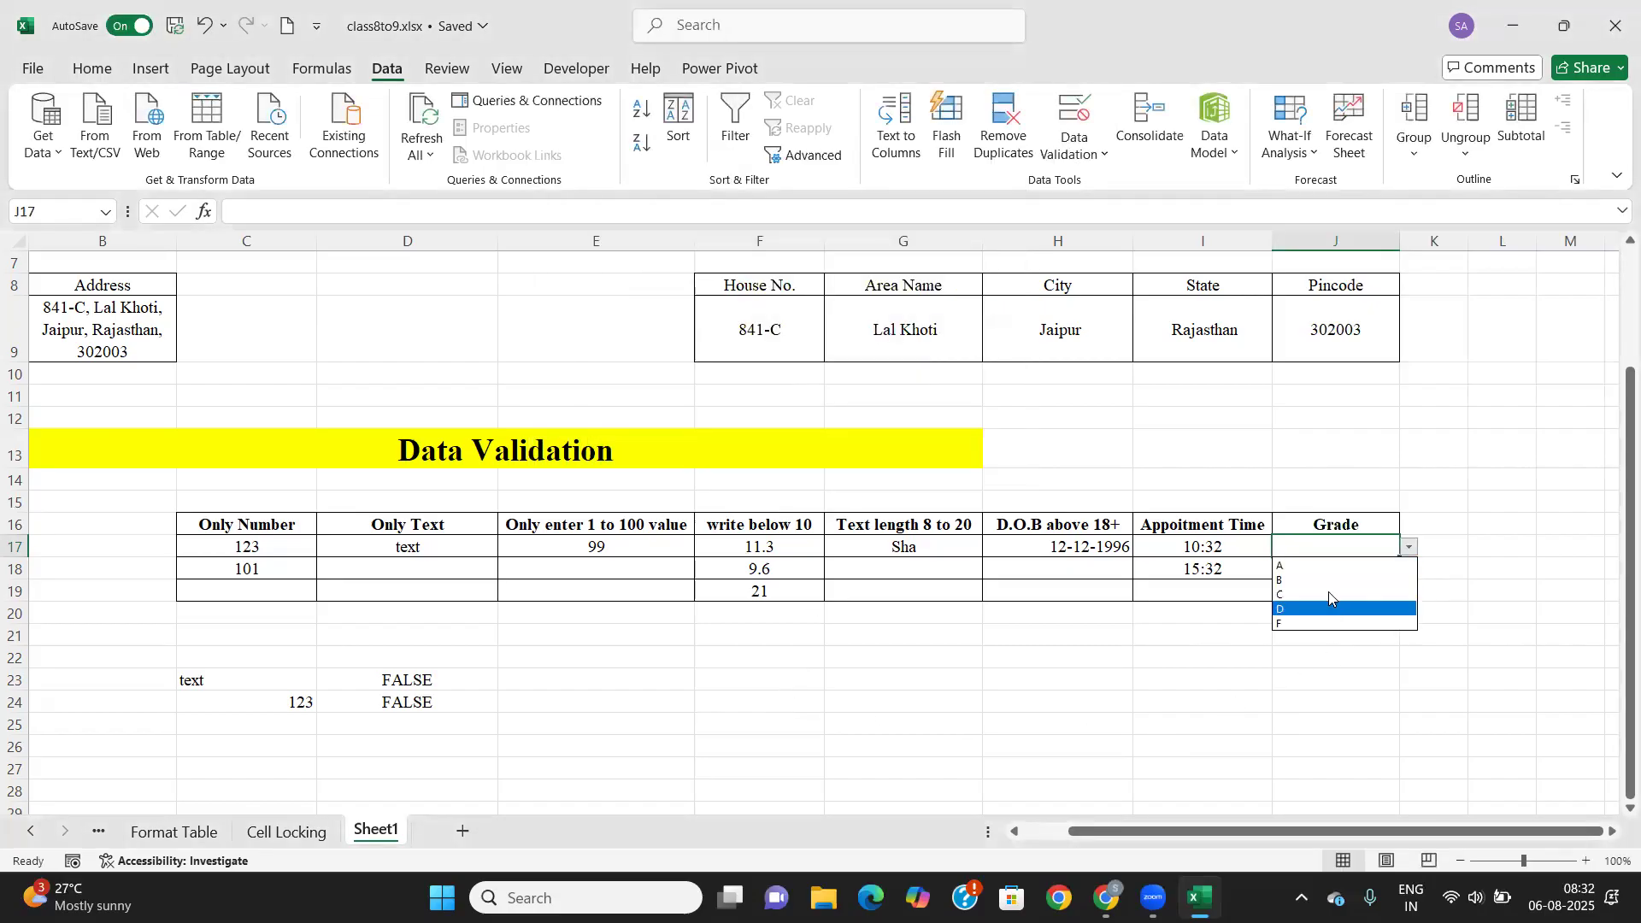
pyautogui.click(1328, 581)
pyautogui.click(1388, 562)
pyautogui.click(1393, 554)
pyautogui.moveTo(1400, 558); pyautogui.dragTo(1394, 598)
# Change the grade in cell J18 to A and in J19 to D using their validation lists.
pyautogui.click(1377, 572)
pyautogui.click(1412, 568)
pyautogui.click(1359, 585)
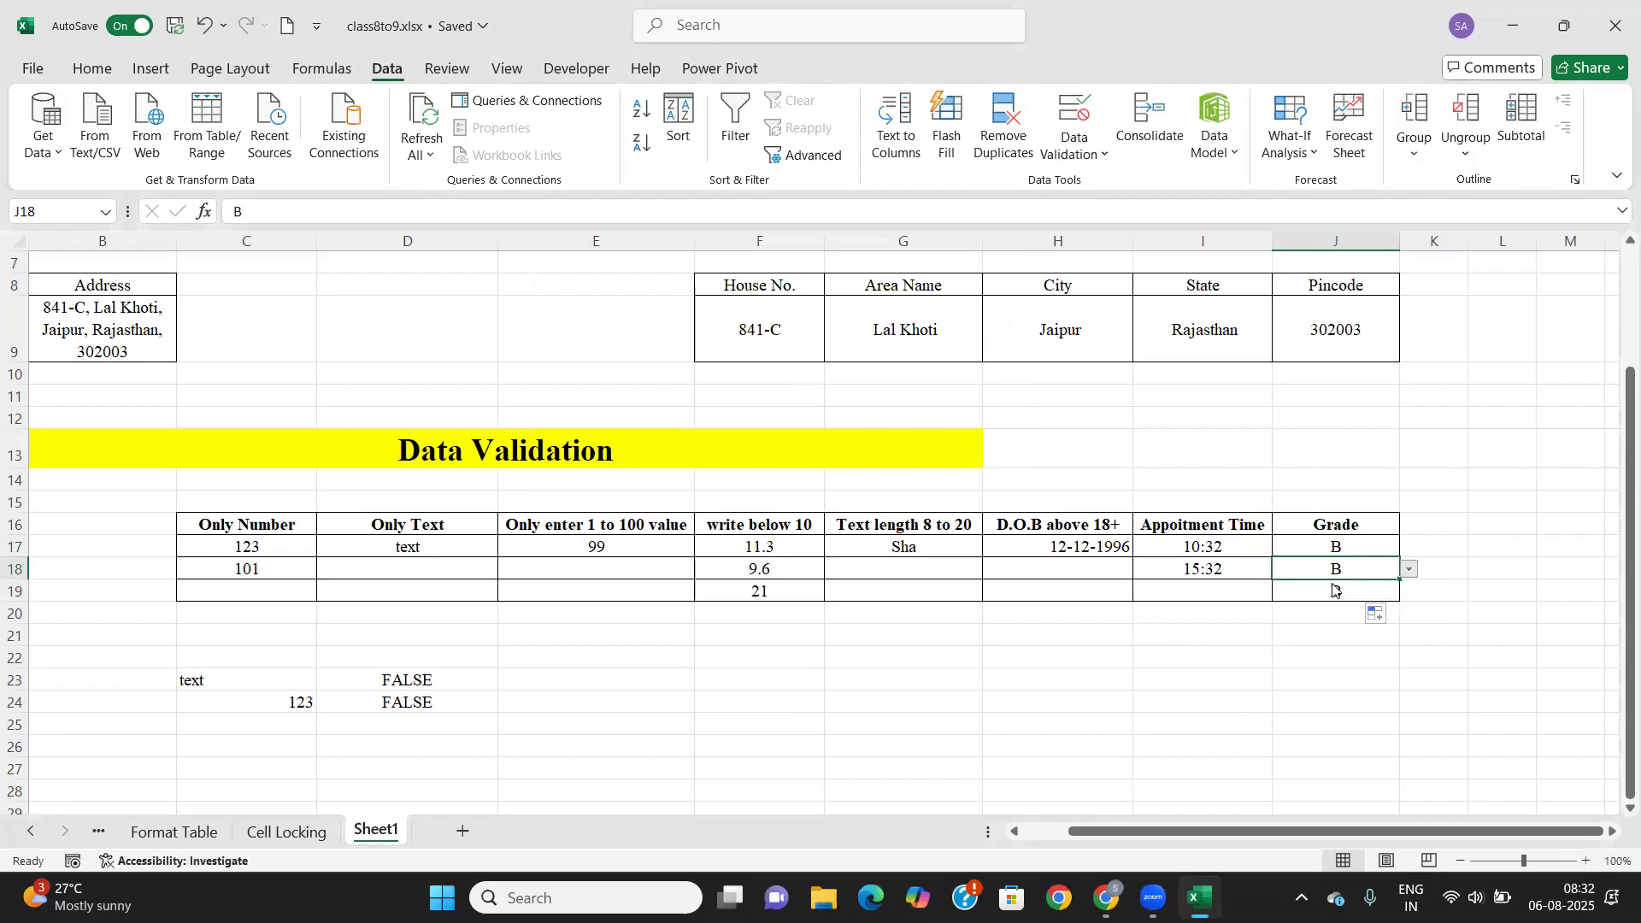
pyautogui.click(1368, 590)
pyautogui.click(1409, 591)
pyautogui.click(1320, 657)
pyautogui.click(1325, 615)
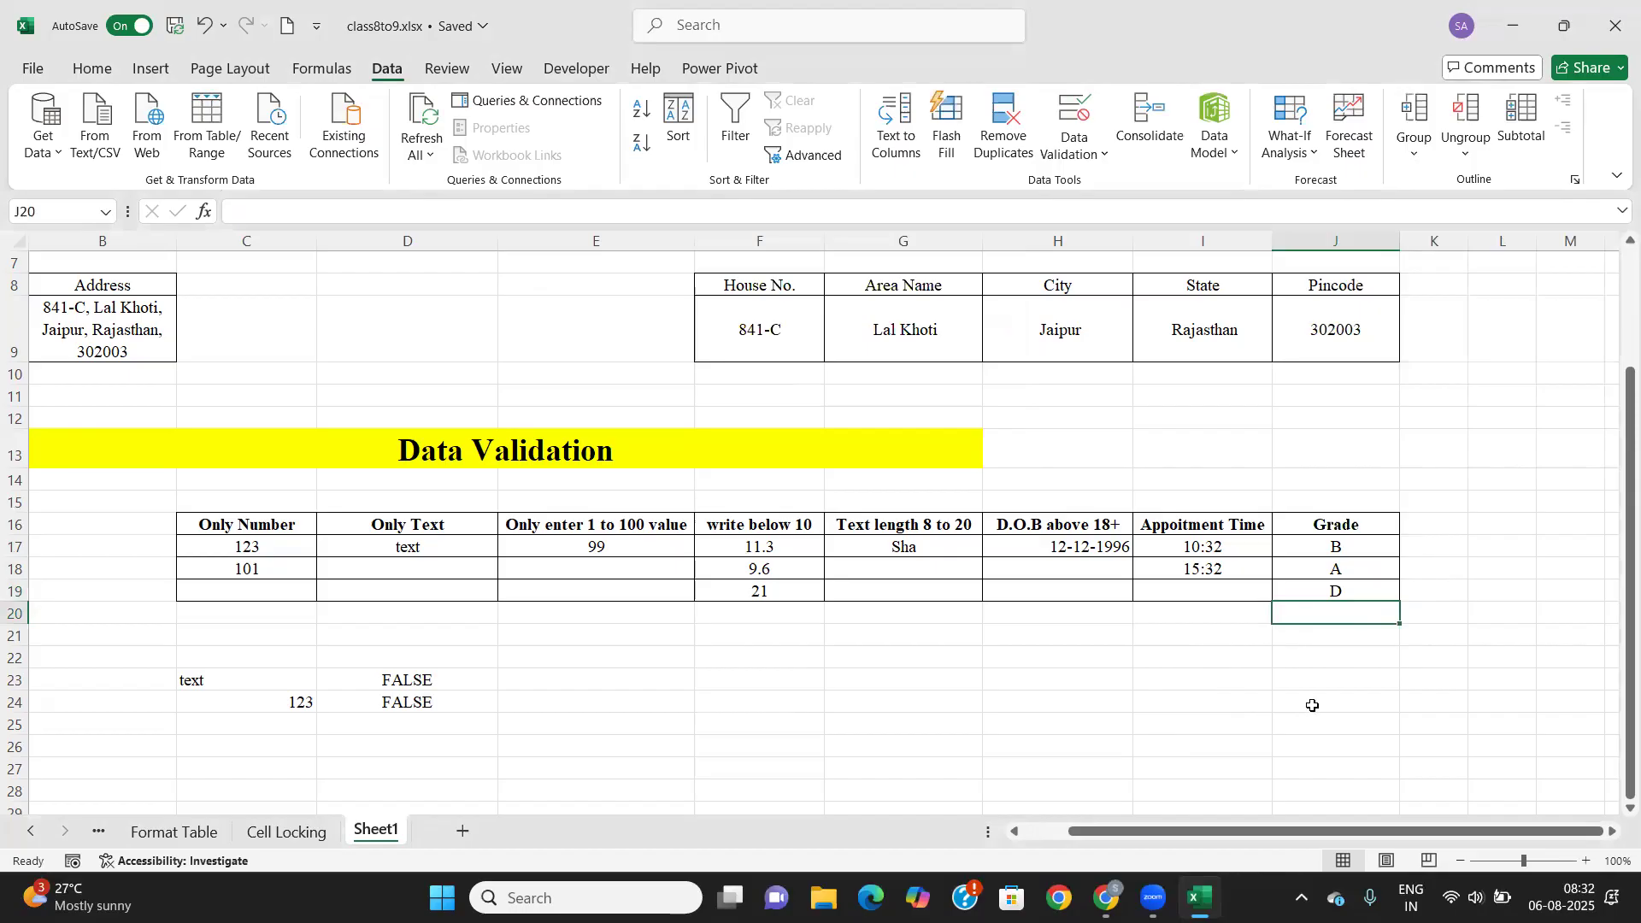
pyautogui.click(1370, 548)
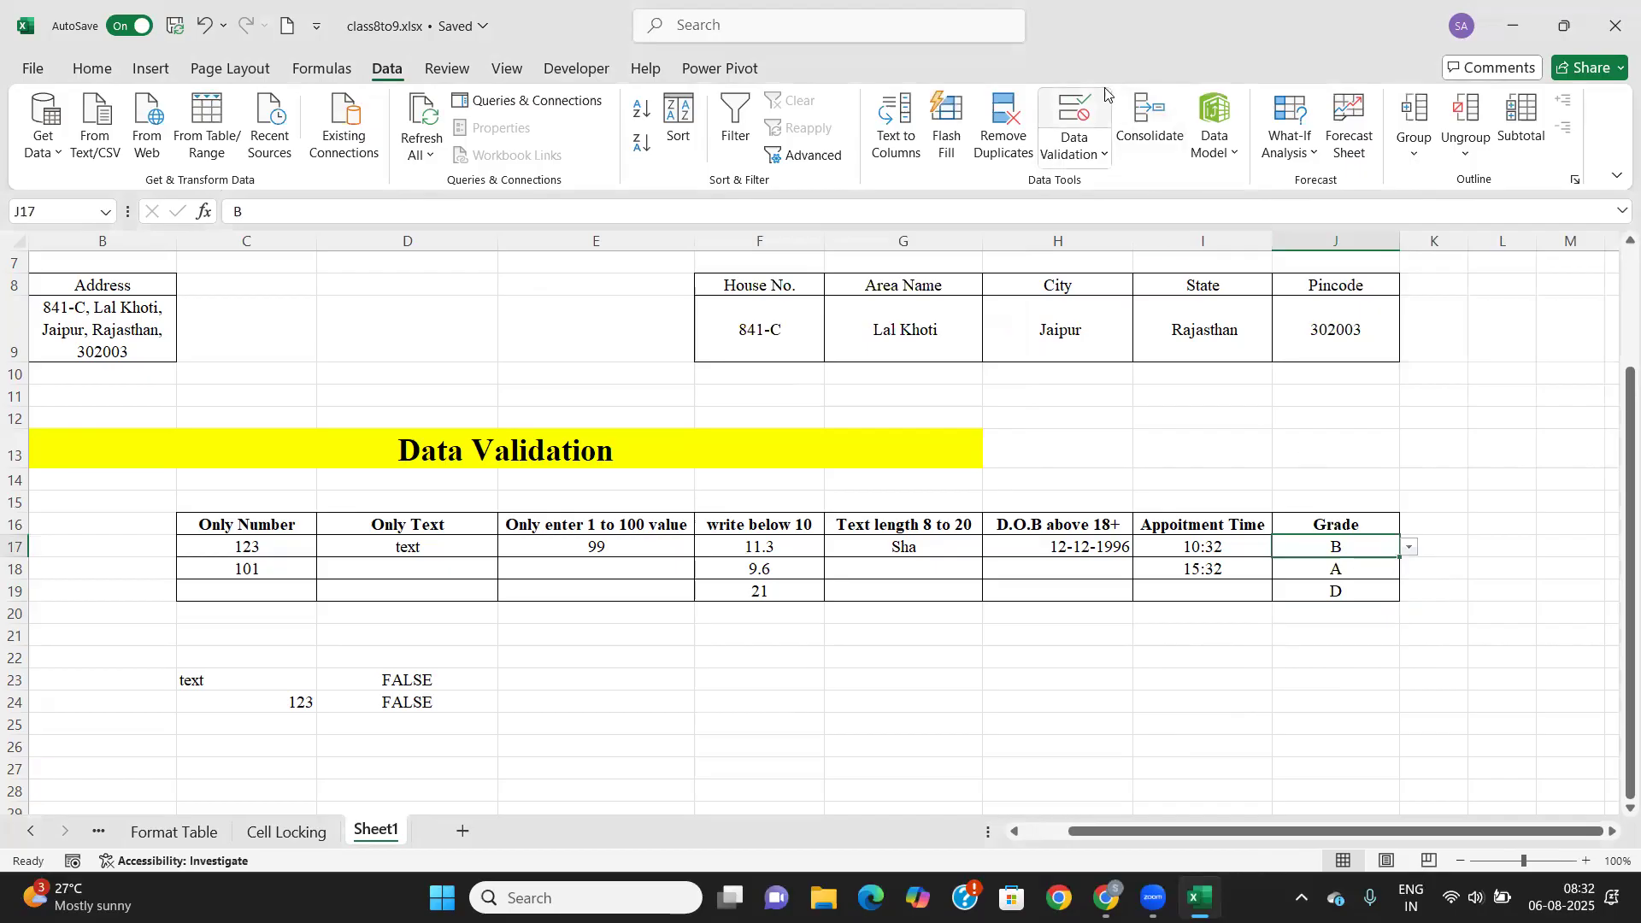
pyautogui.click(1075, 118)
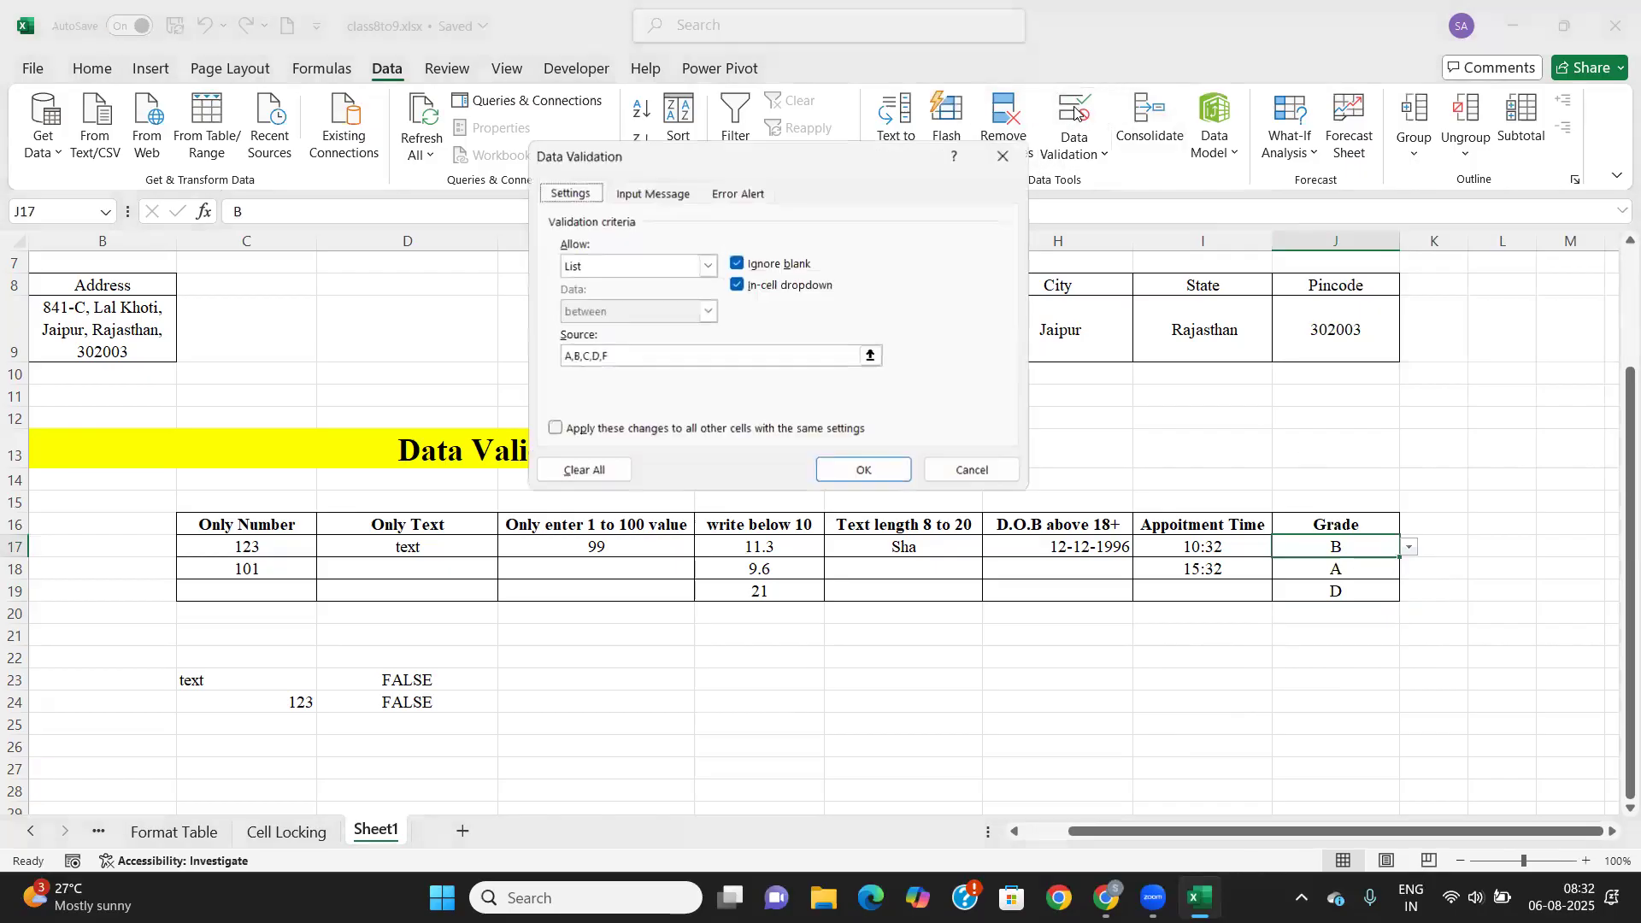
pyautogui.click(650, 193)
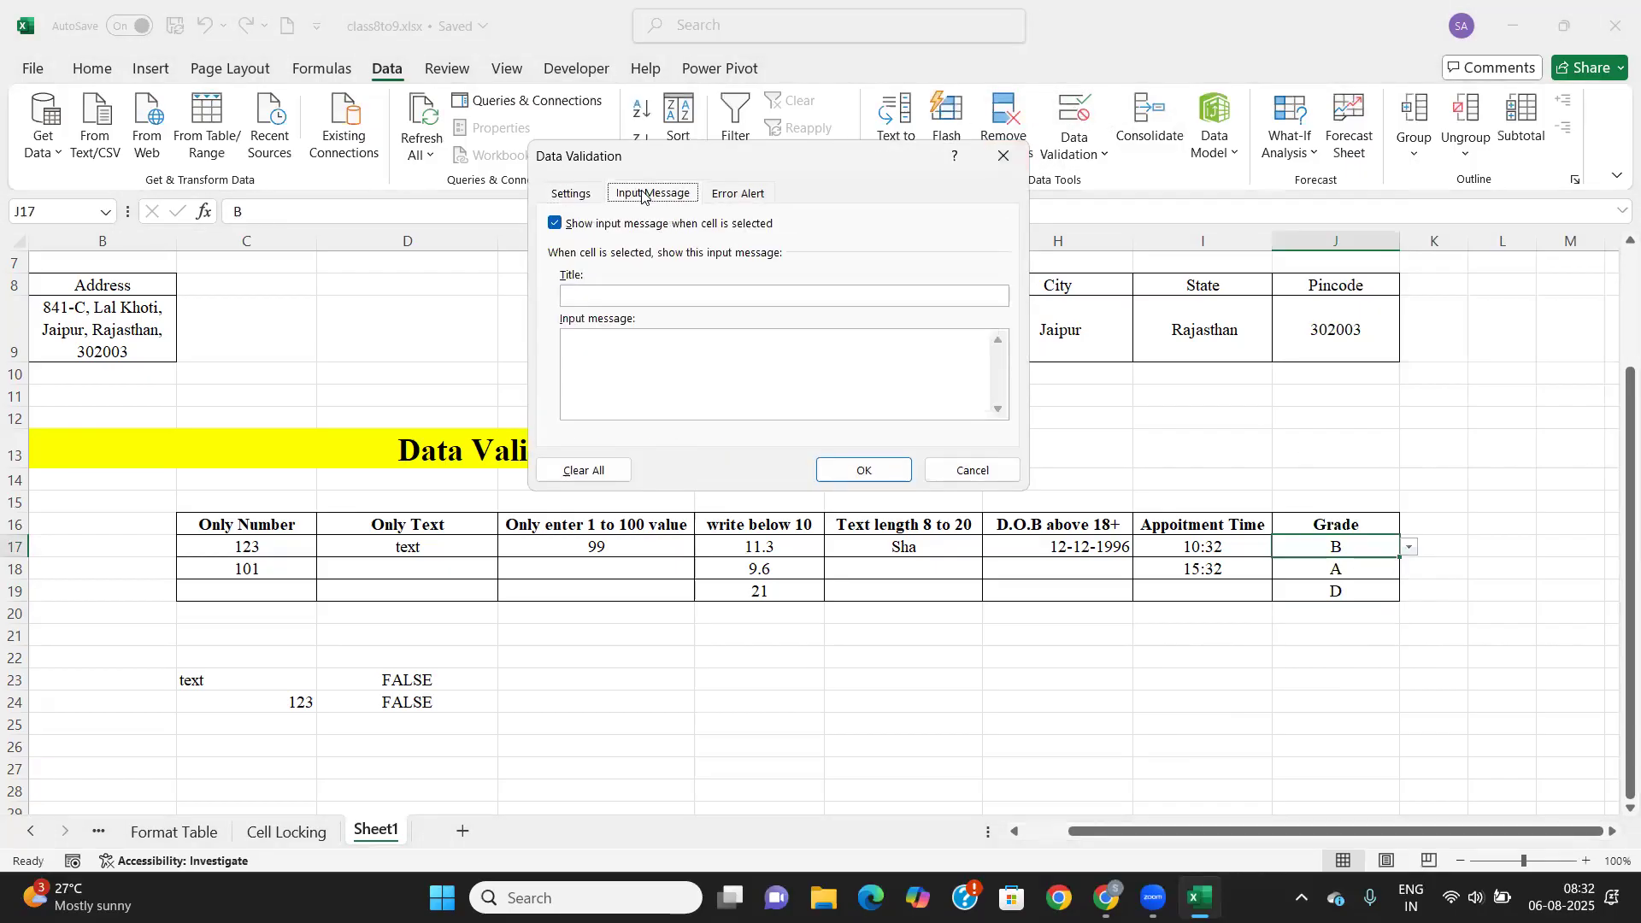
pyautogui.click(577, 297)
pyautogui.write('This is input messa')
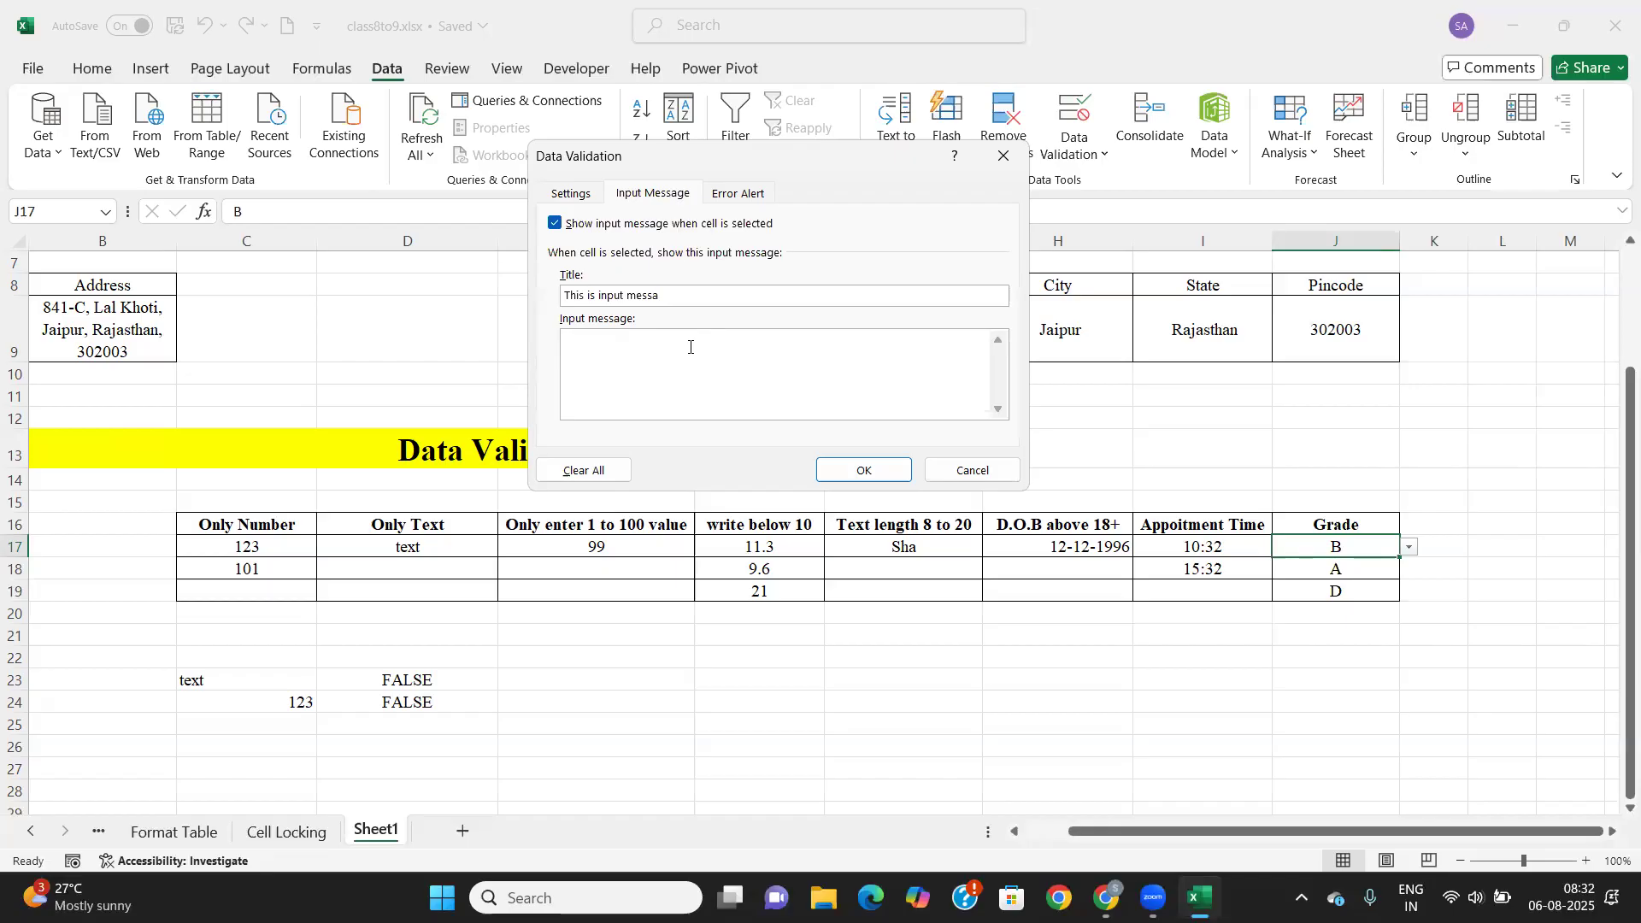
pyautogui.click(1004, 155)
# Clear the grades from cells J17 to J19.
pyautogui.moveTo(1367, 548); pyautogui.dragTo(1372, 595)
pyautogui.press('Delete')
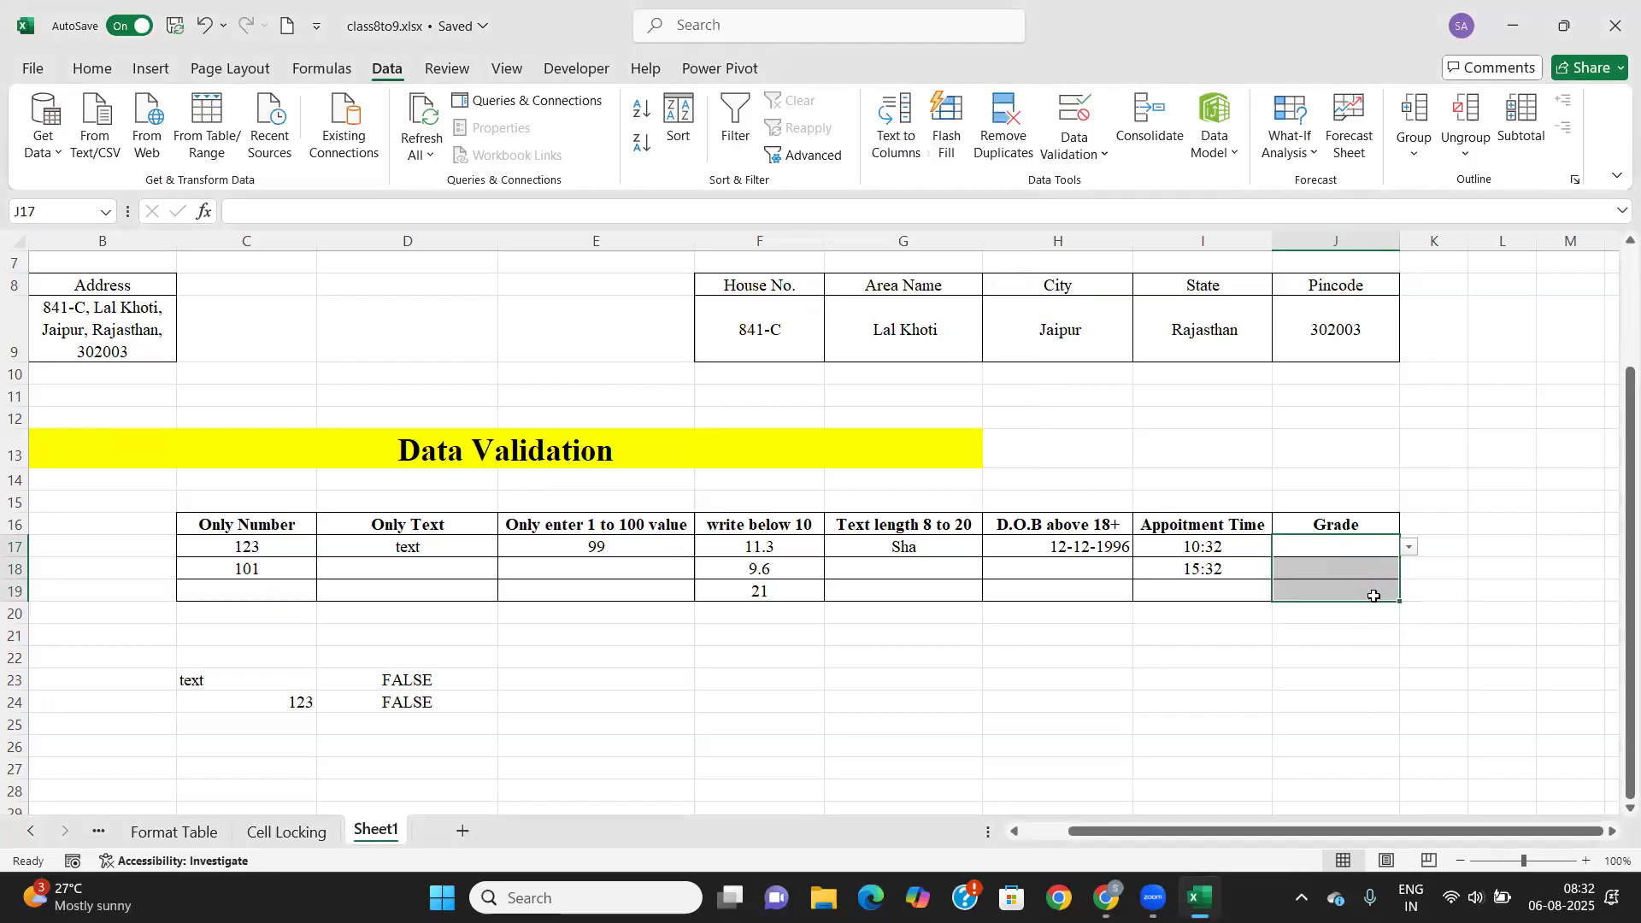
pyautogui.click(1359, 549)
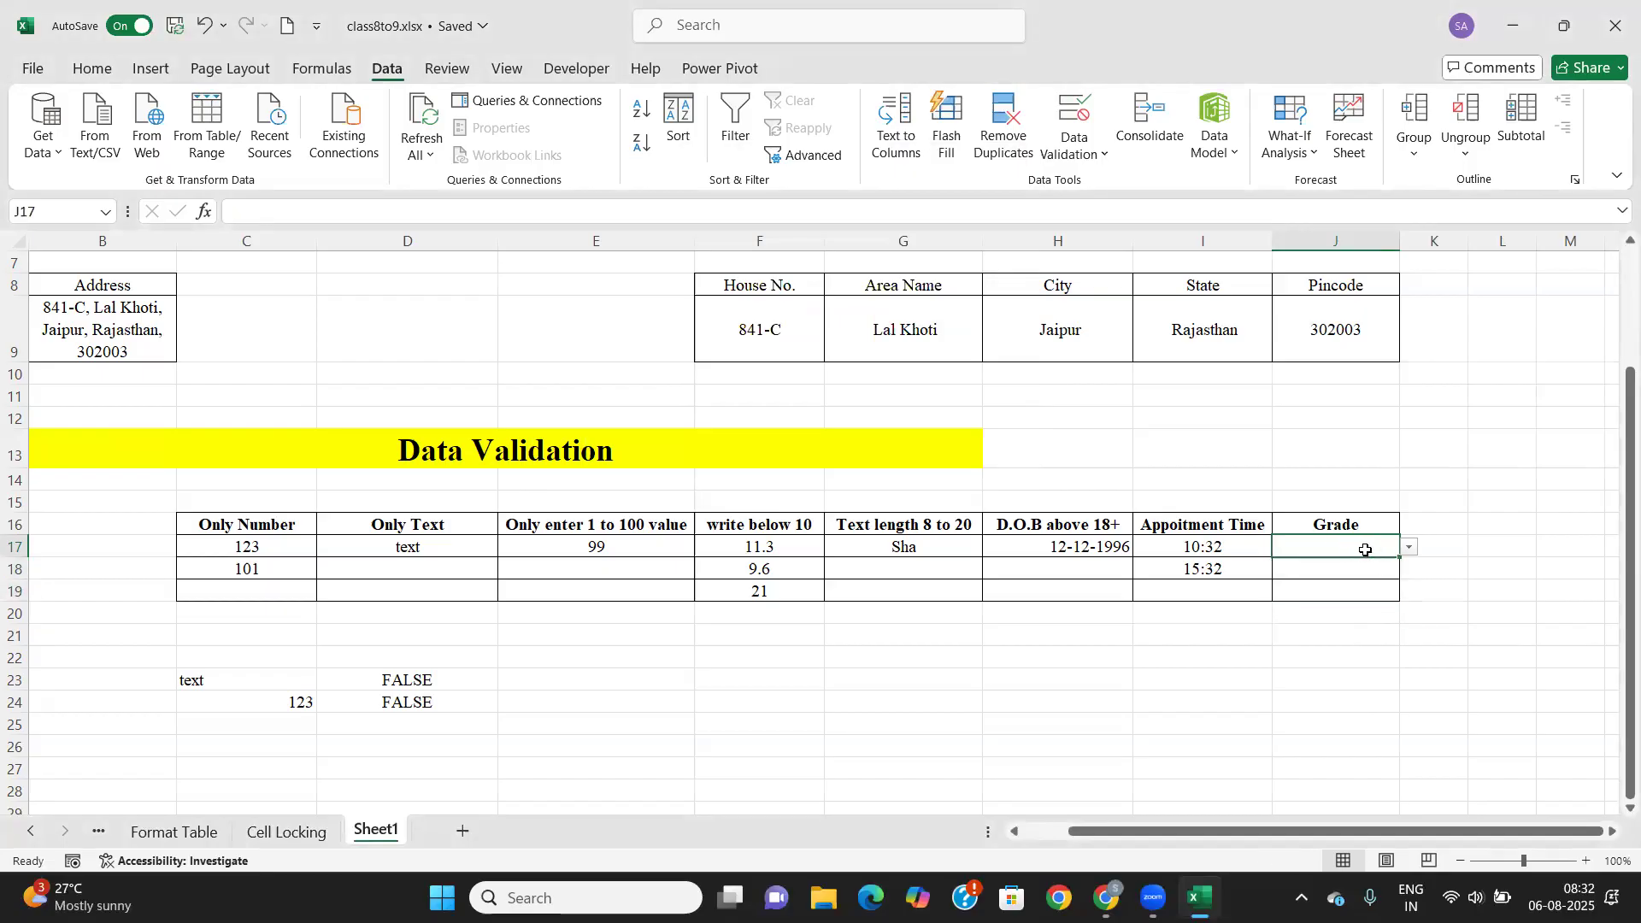
pyautogui.click(1440, 575)
# Remove all data validation from the Grade cells J17 to J19.
pyautogui.moveTo(1389, 544); pyautogui.dragTo(1395, 593)
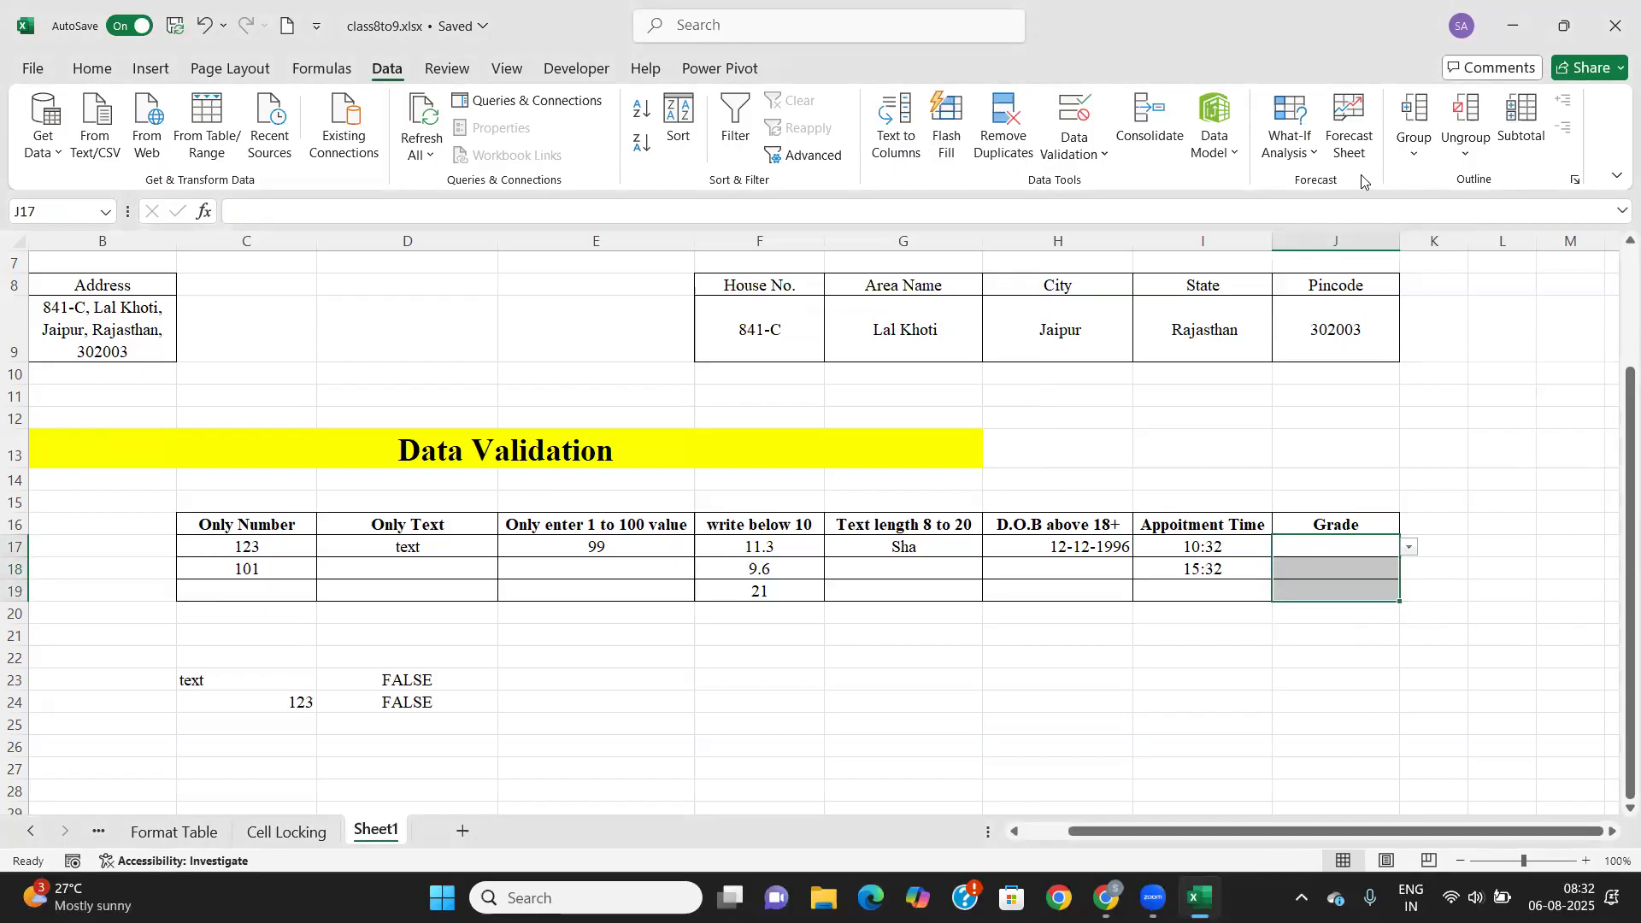
pyautogui.click(1075, 118)
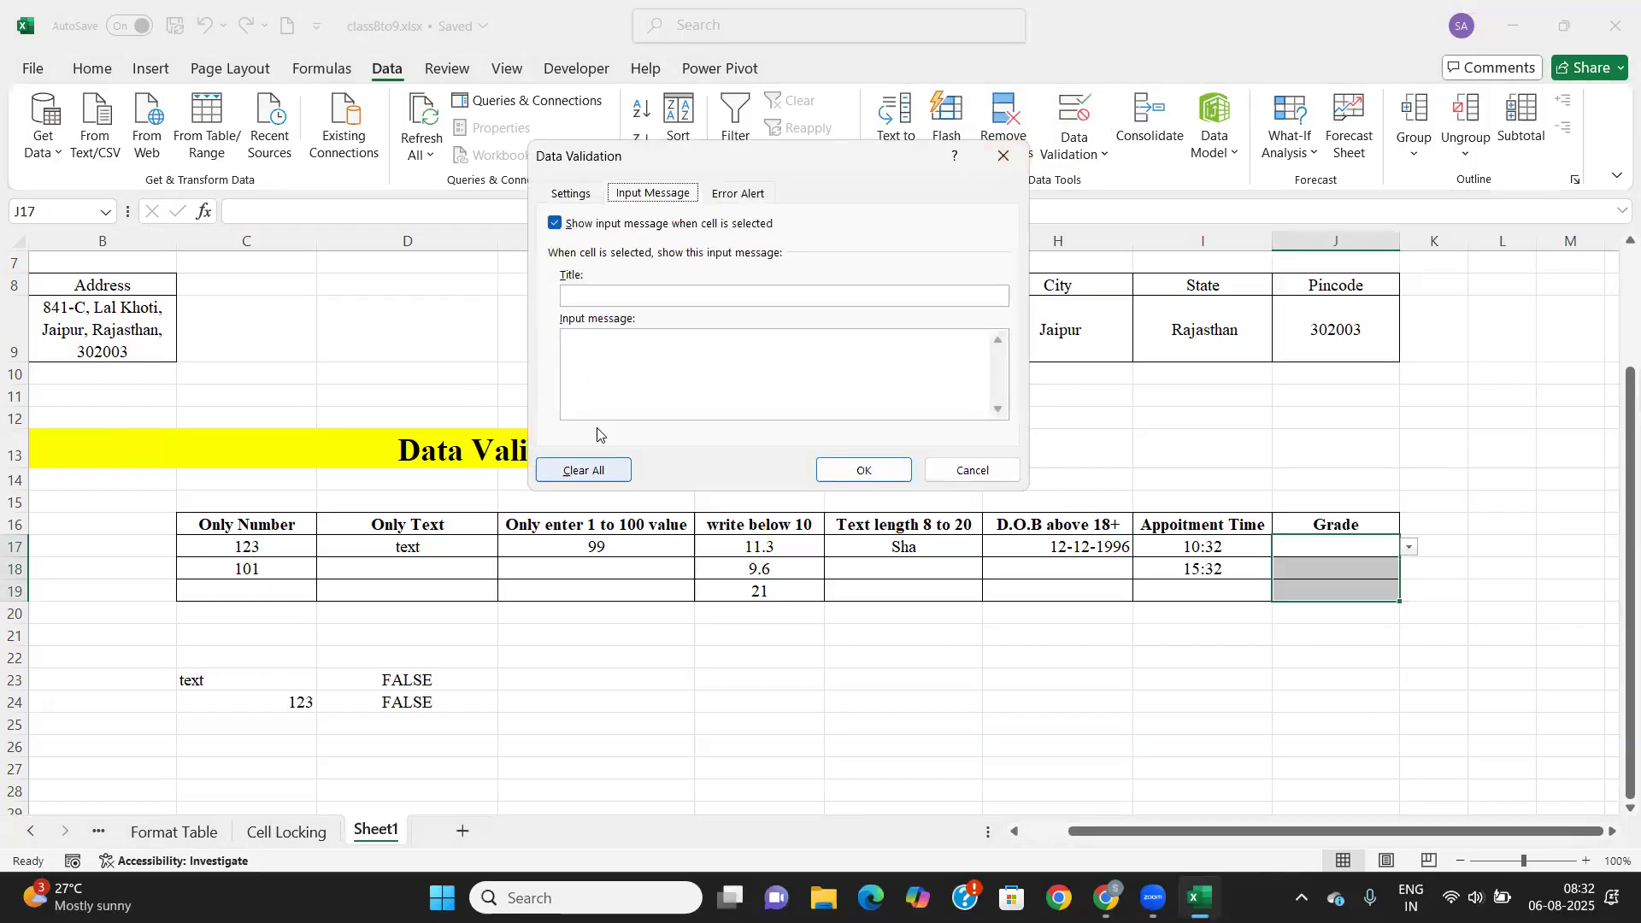
pyautogui.click(578, 195)
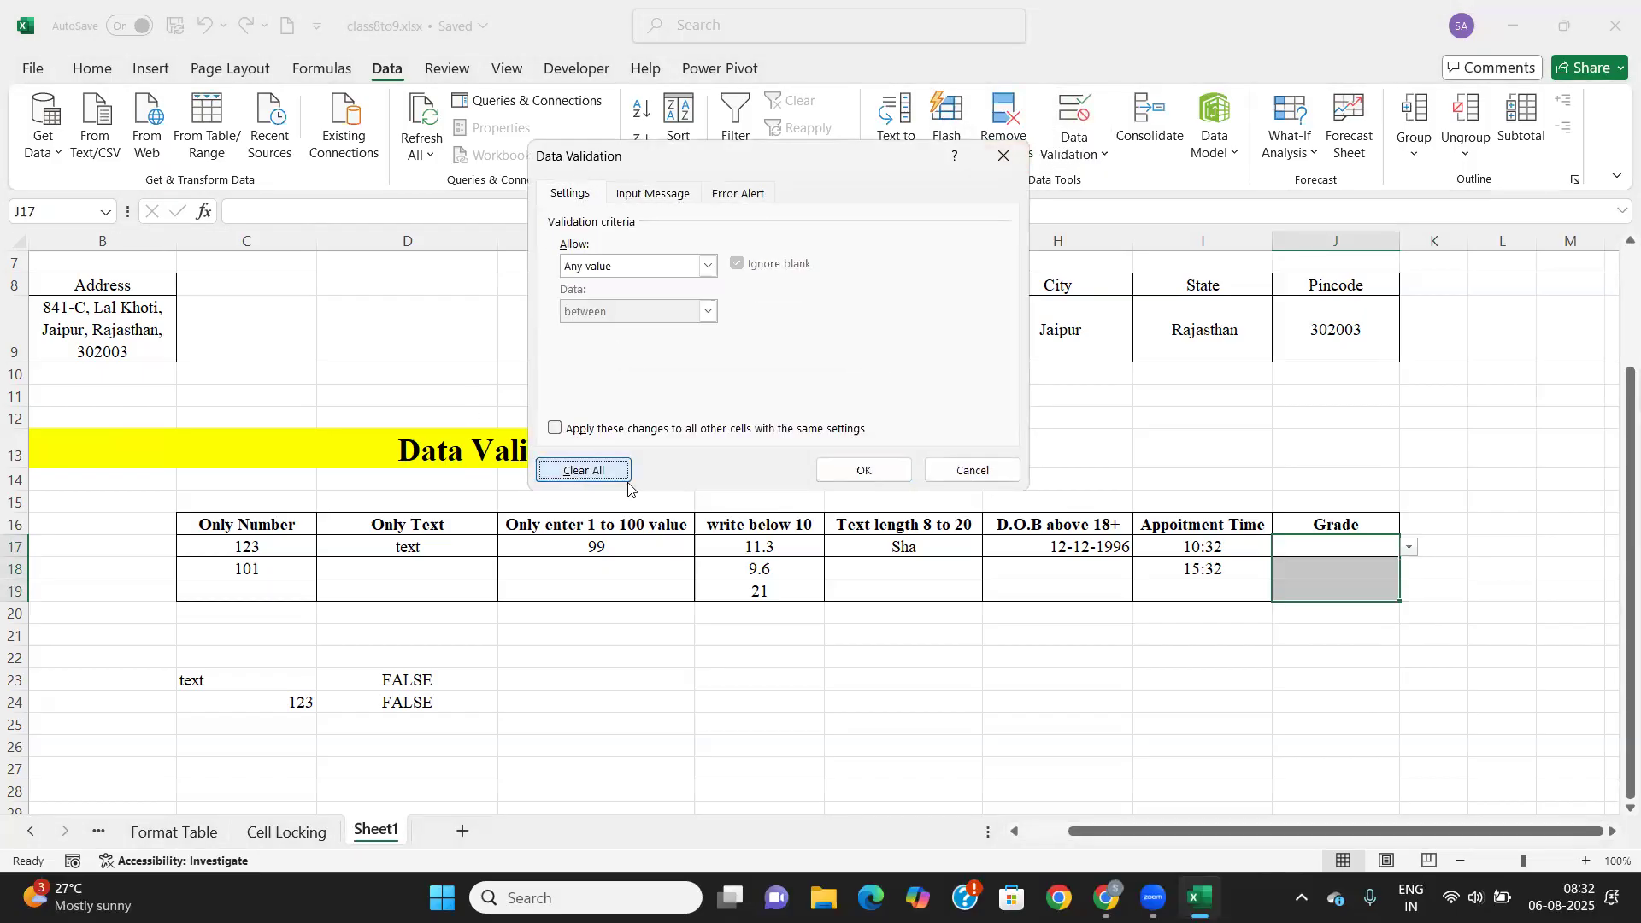
pyautogui.click(865, 471)
pyautogui.click(1433, 724)
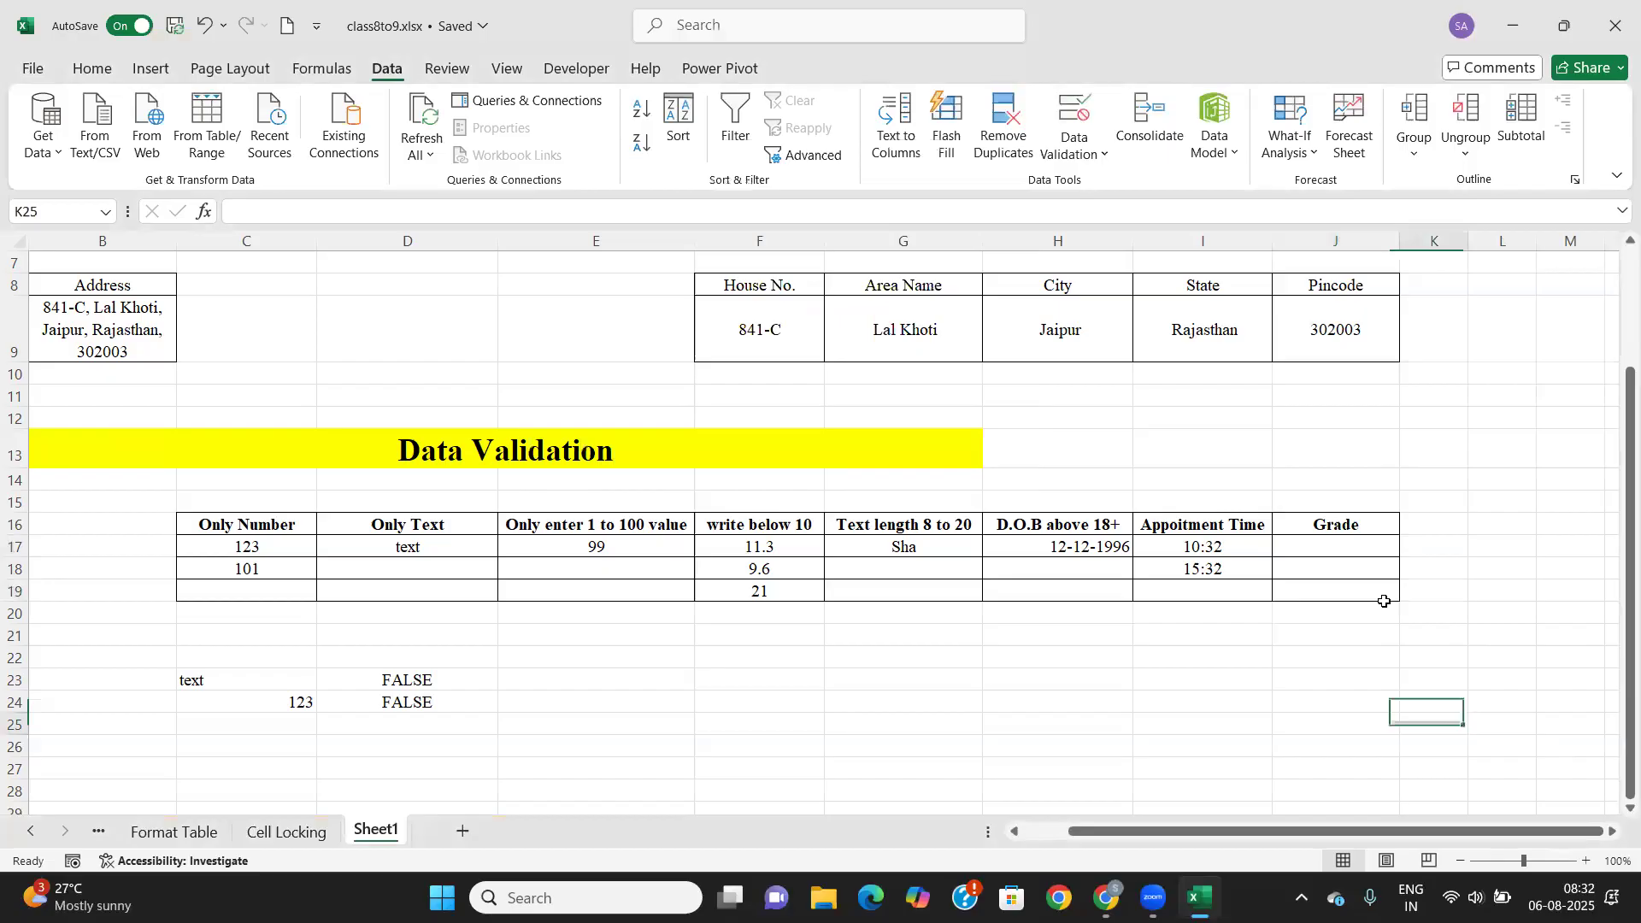
# Apply List data validation to cell J17 with the source values A,B,C,D,F.
pyautogui.click(1366, 545)
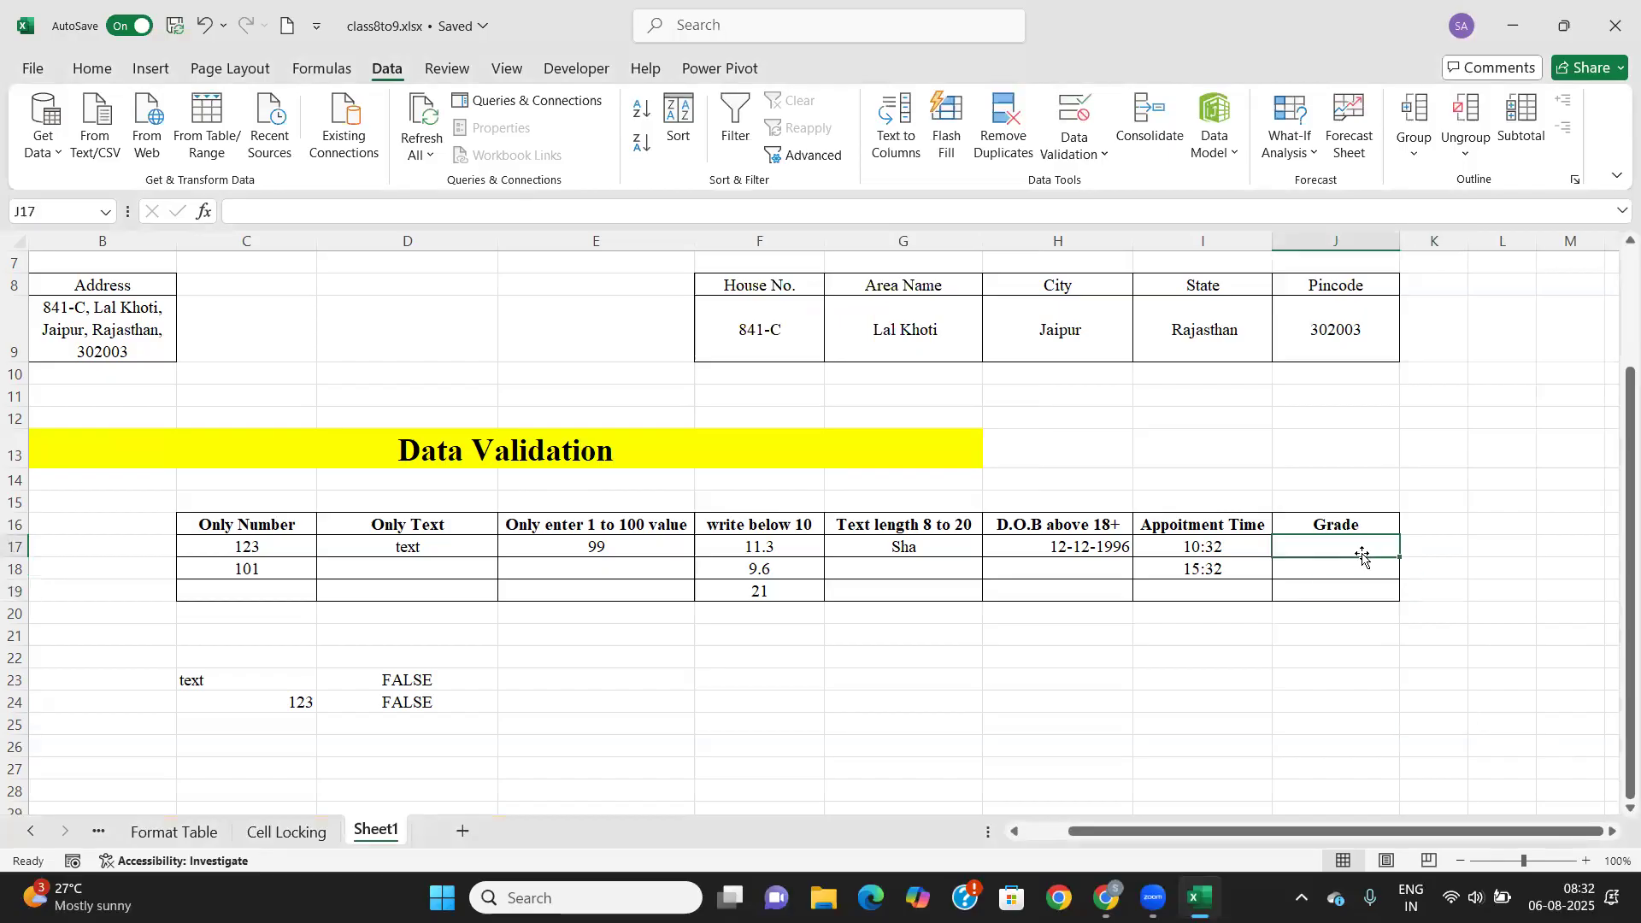
pyautogui.click(1055, 120)
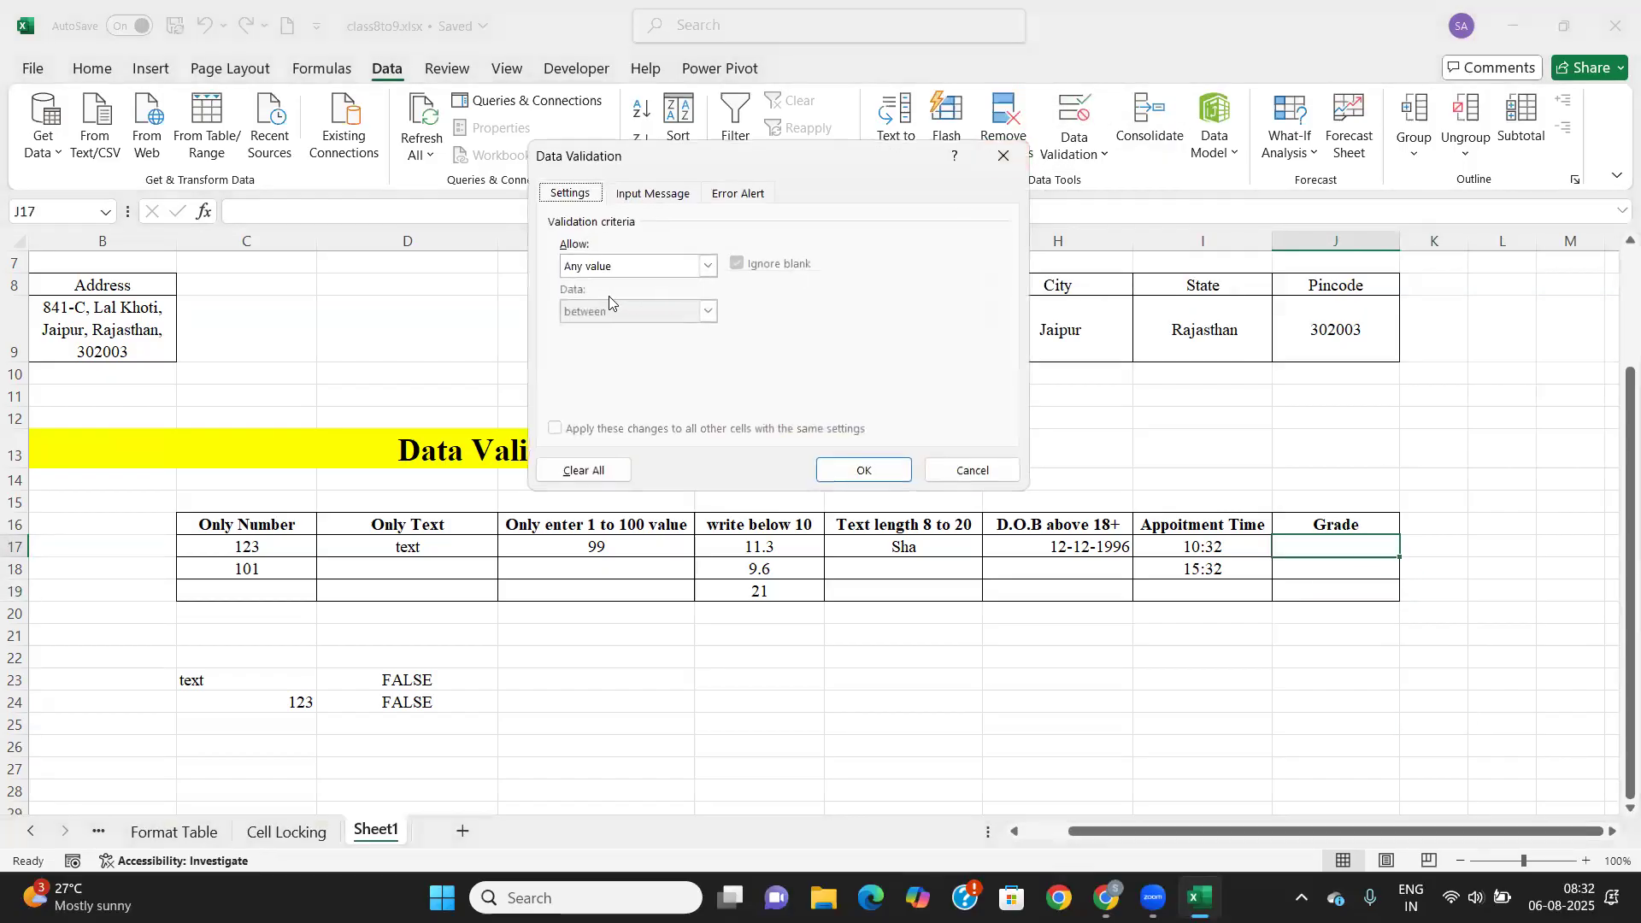
pyautogui.click(709, 264)
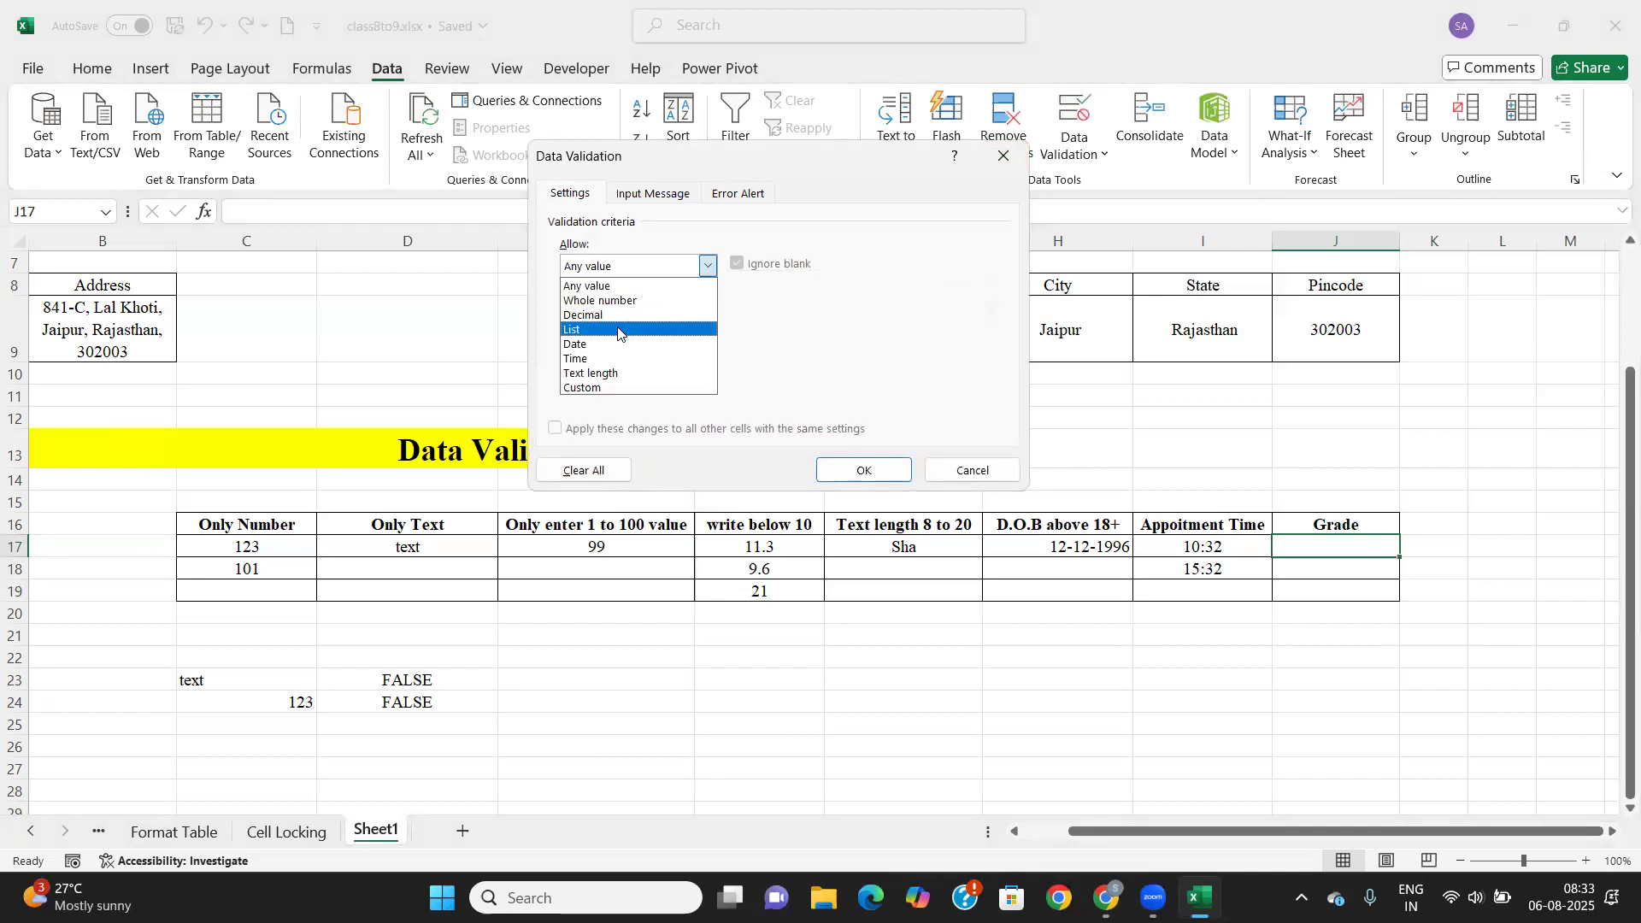
pyautogui.click(618, 331)
pyautogui.click(590, 356)
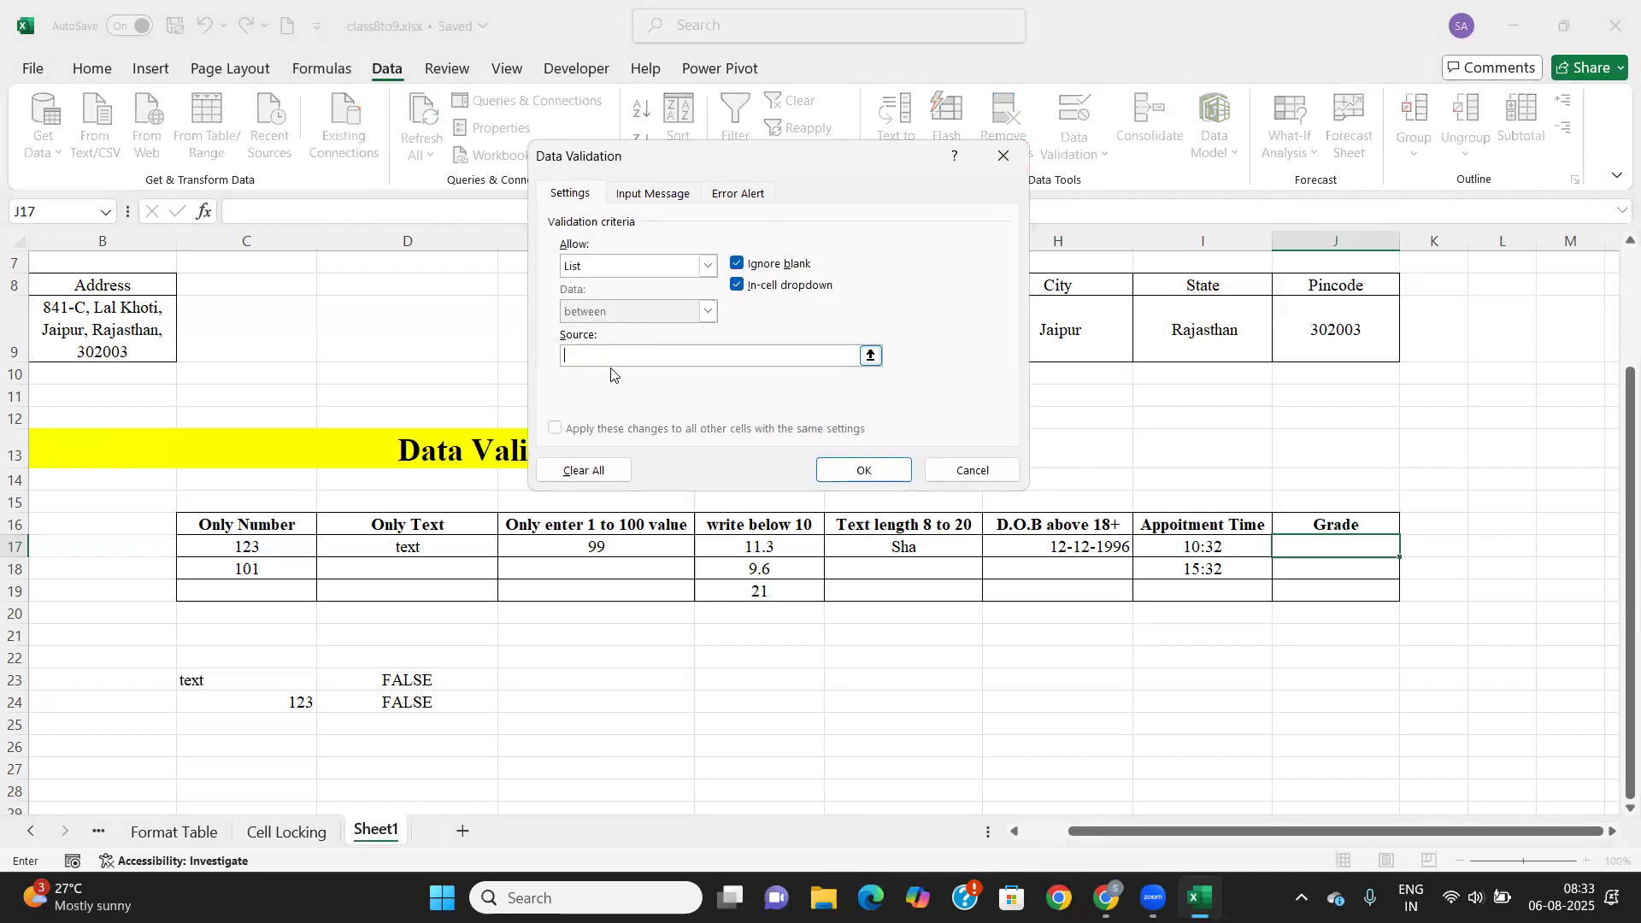
pyautogui.write('A,B,C,D,F')
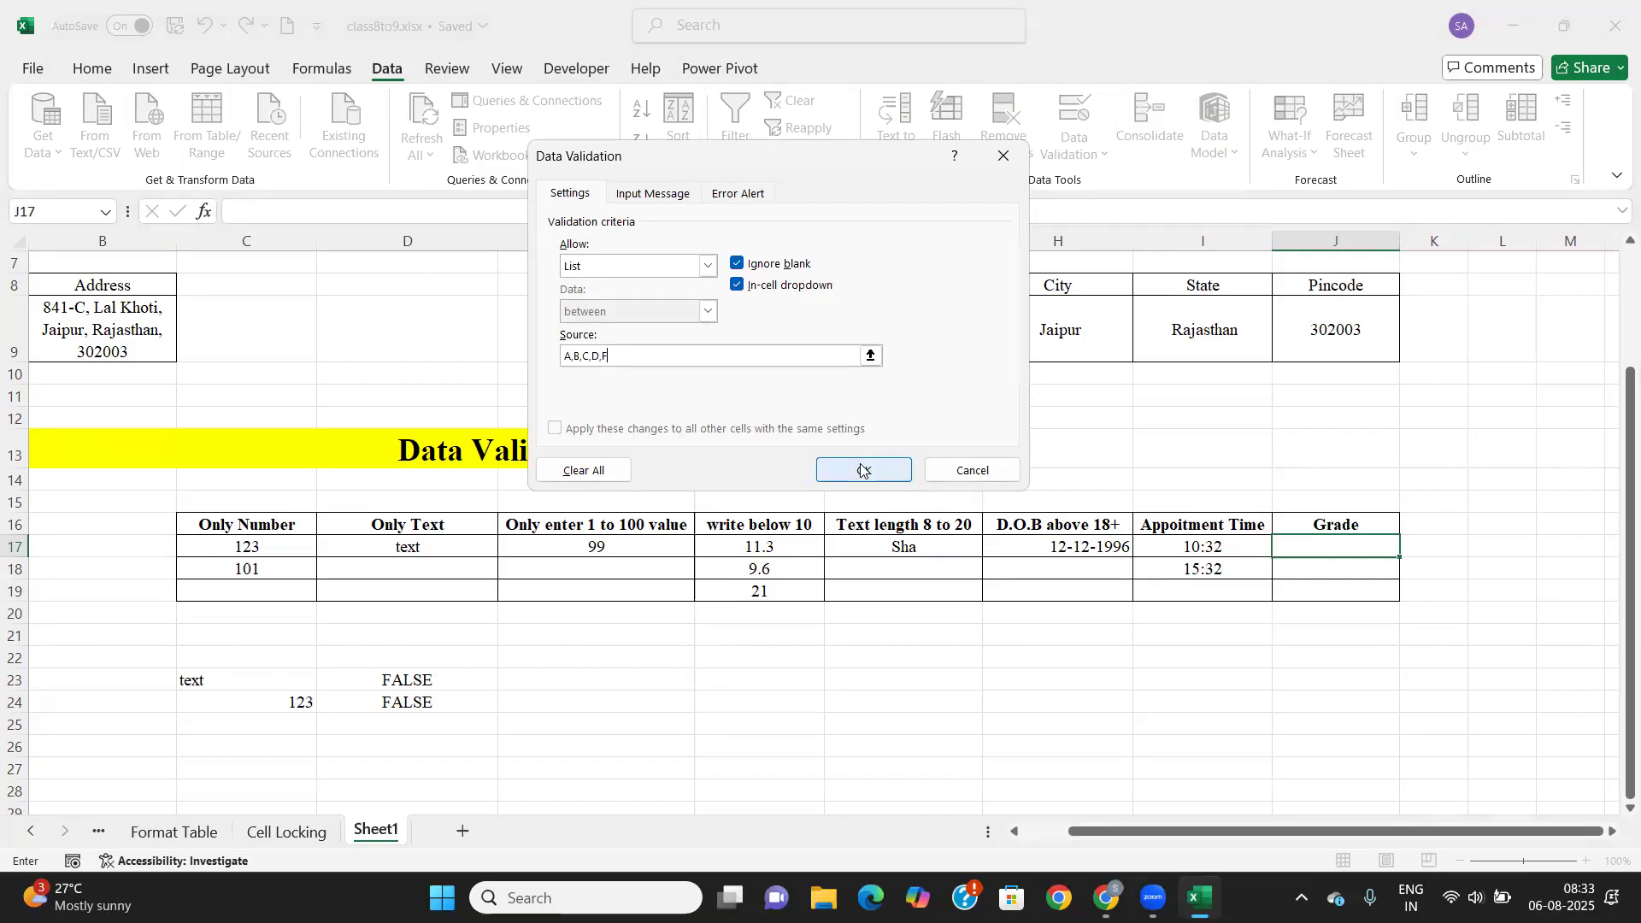
pyautogui.click(862, 470)
pyautogui.click(1353, 618)
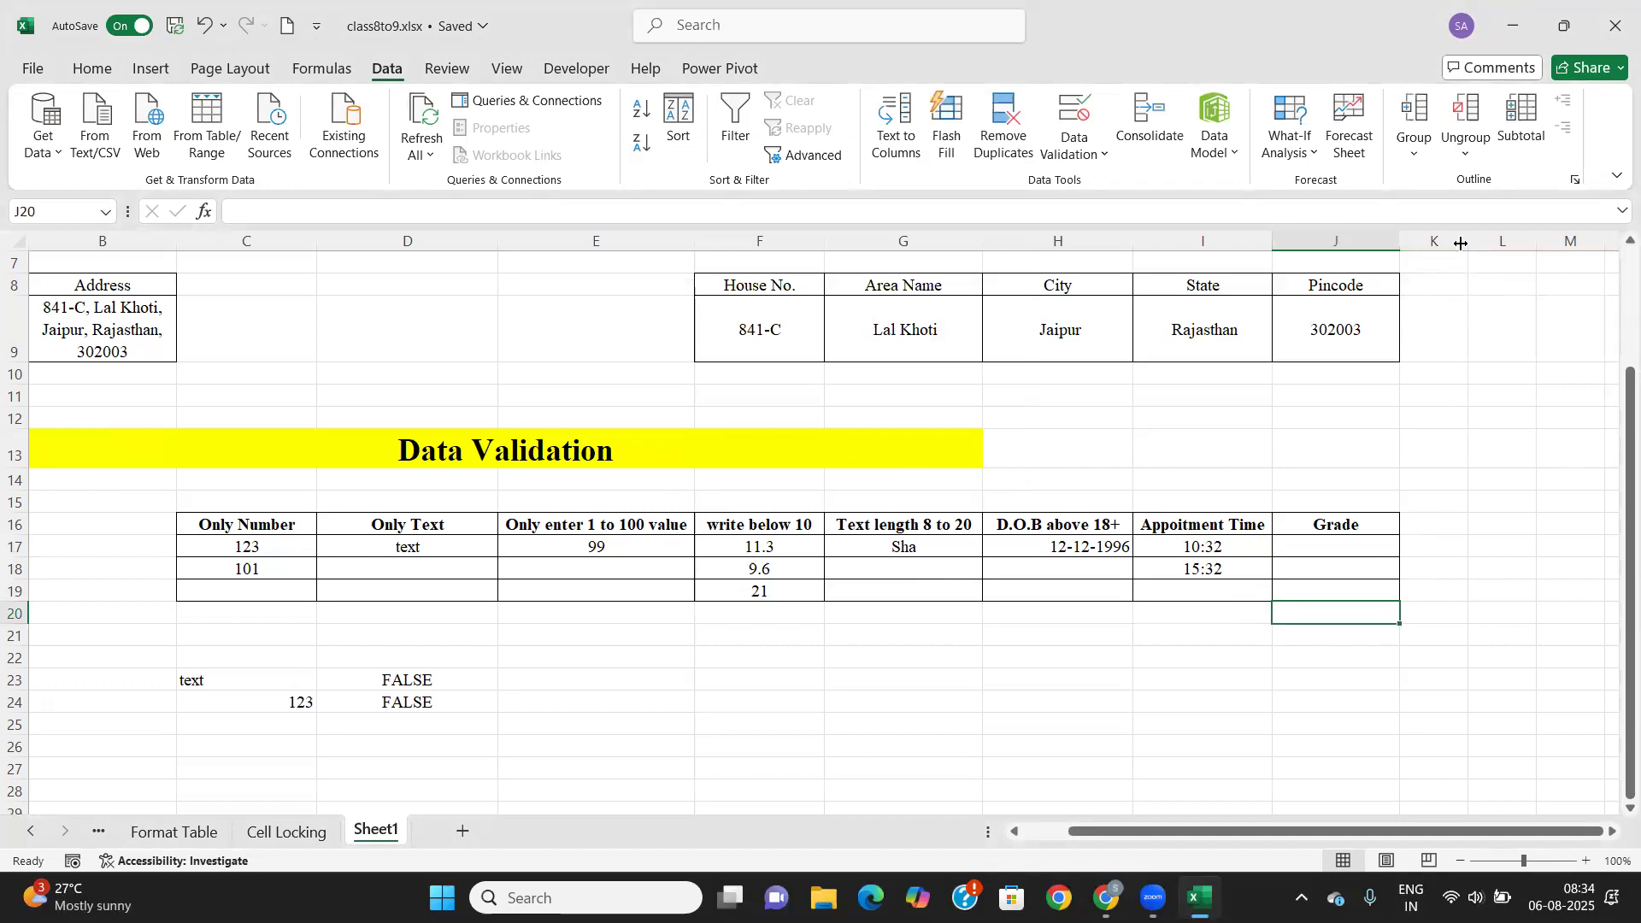
# Widen column K to about the same width as column J.
pyautogui.moveTo(1467, 249); pyautogui.dragTo(1529, 248)
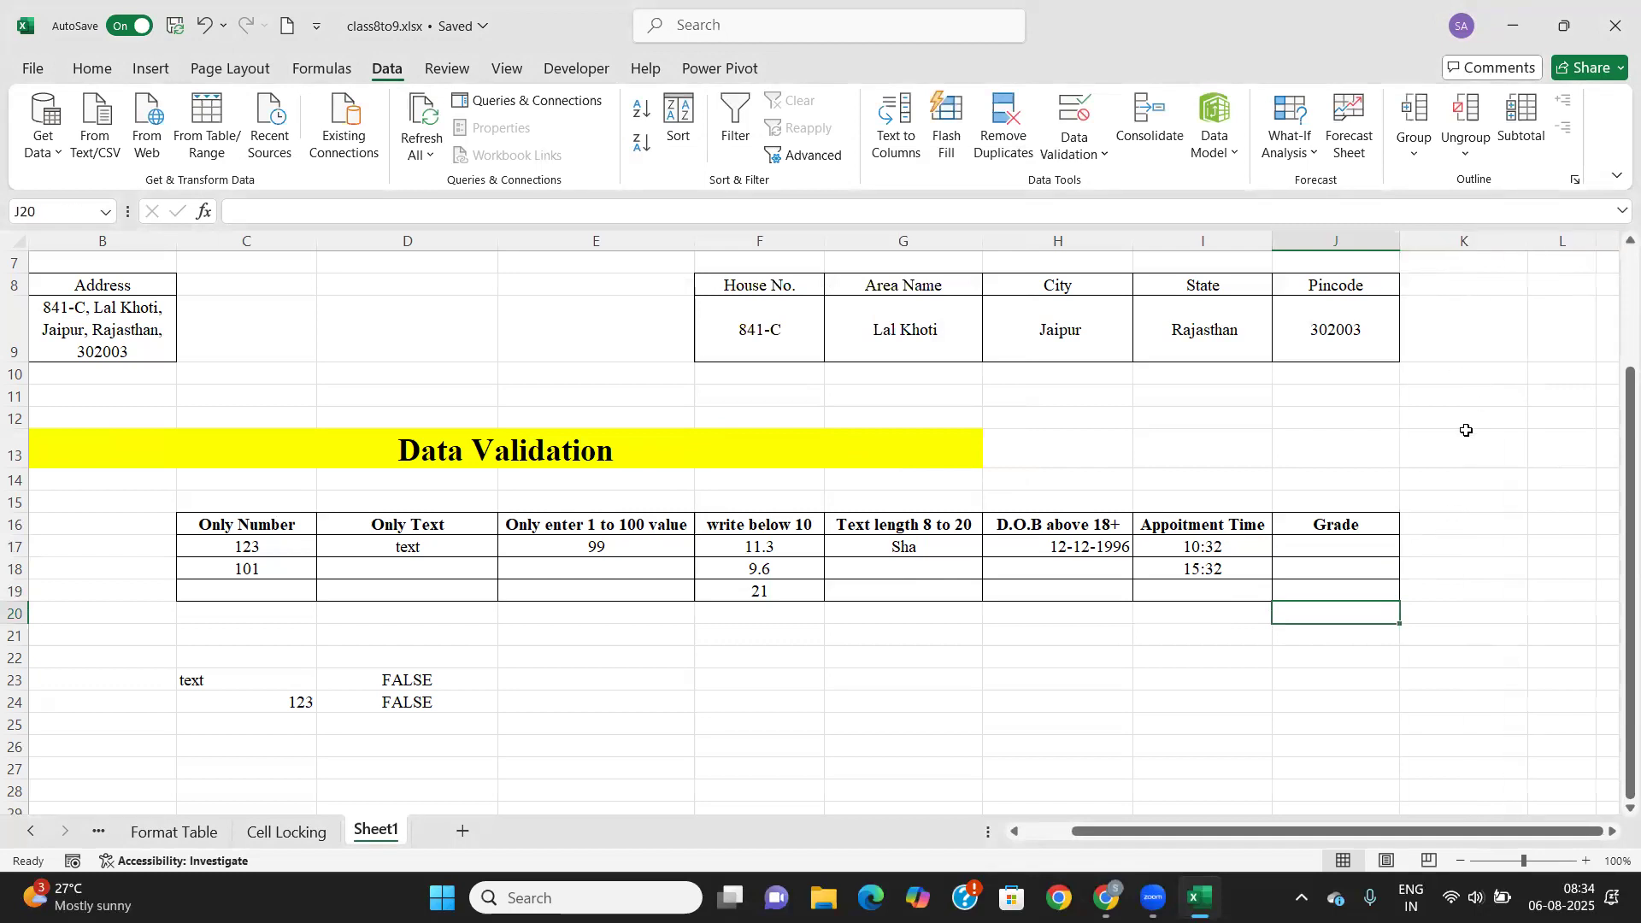
# Choose grade A from the dropdown list in cell J17.
pyautogui.click(1445, 525)
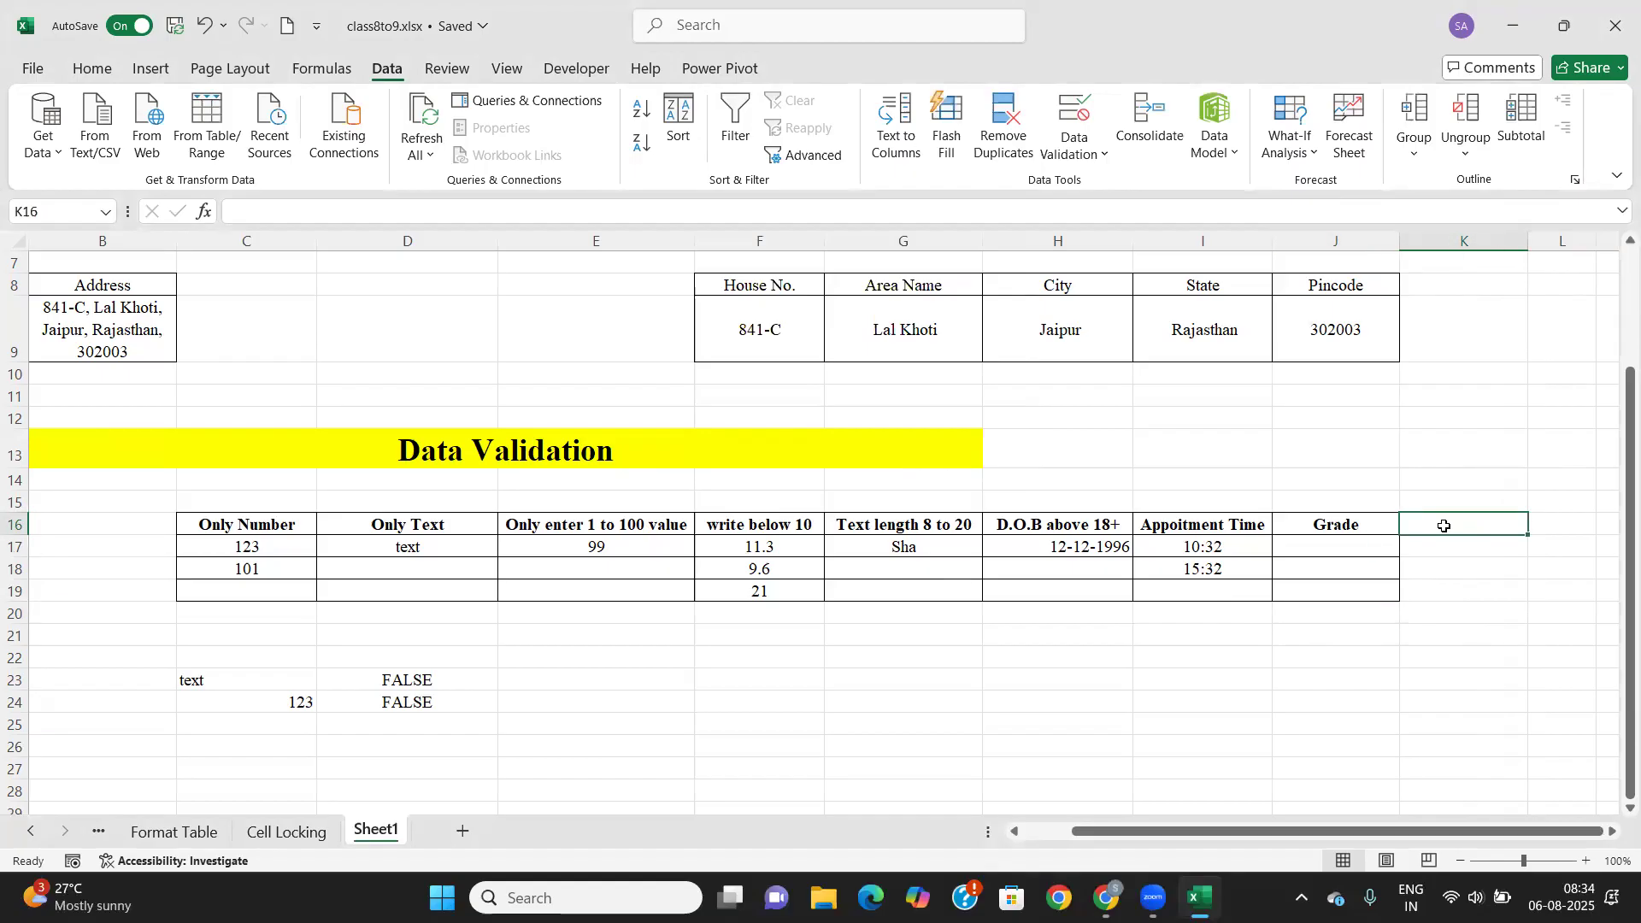
pyautogui.click(1339, 551)
pyautogui.click(1408, 547)
pyautogui.click(1312, 568)
pyautogui.click(1443, 523)
pyautogui.click(1462, 551)
pyautogui.click(1458, 523)
pyautogui.click(1452, 554)
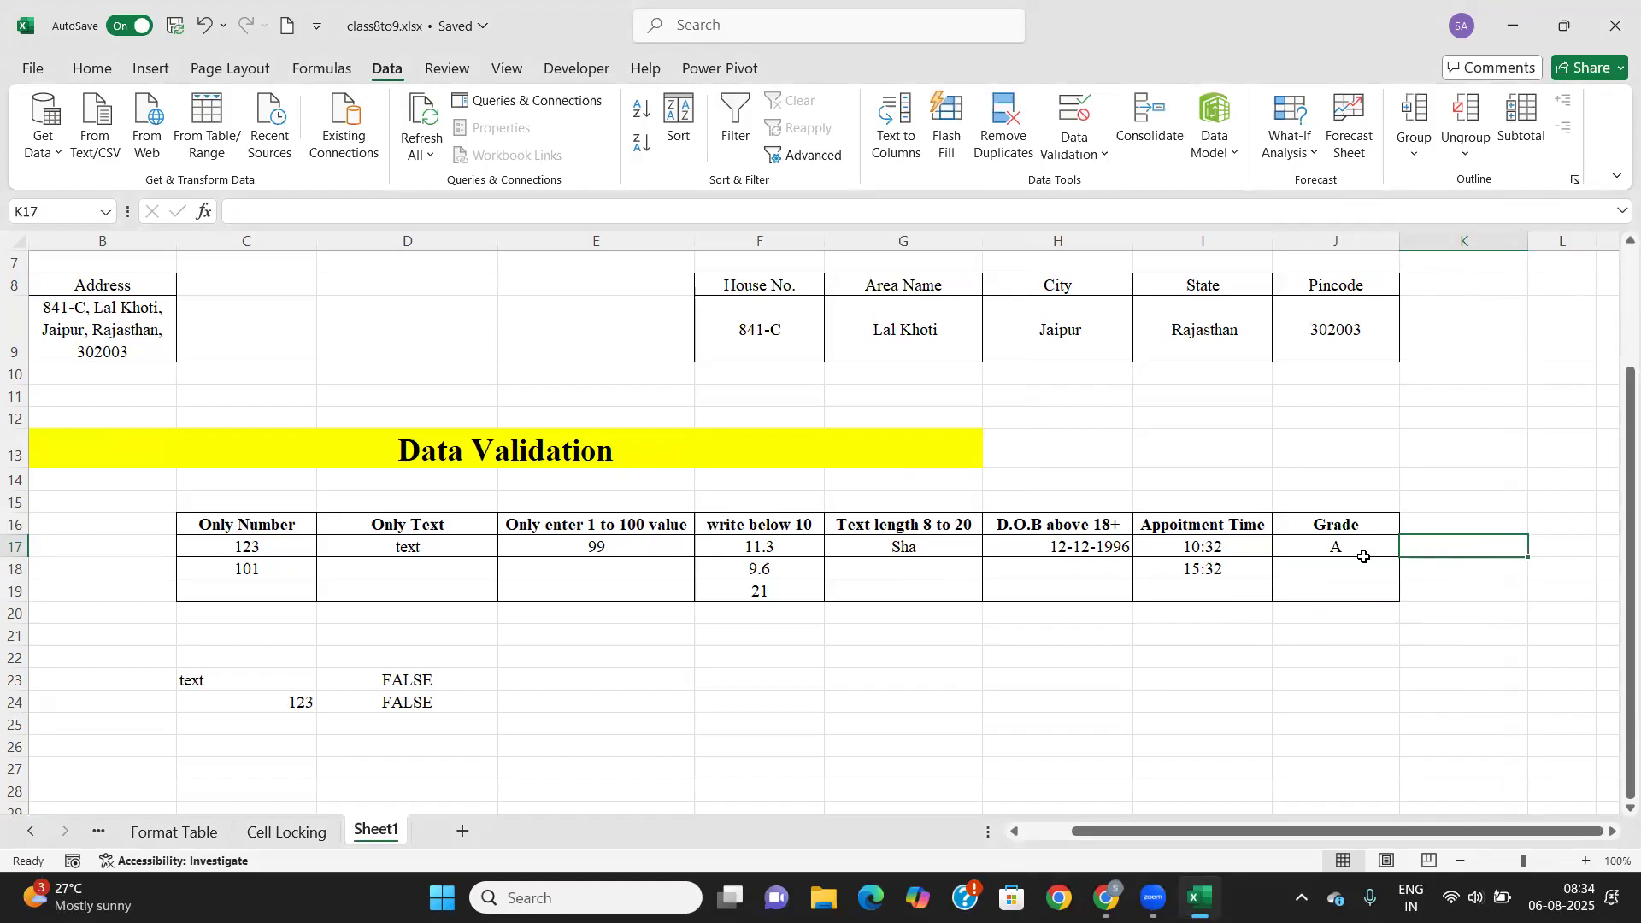
pyautogui.click(1362, 552)
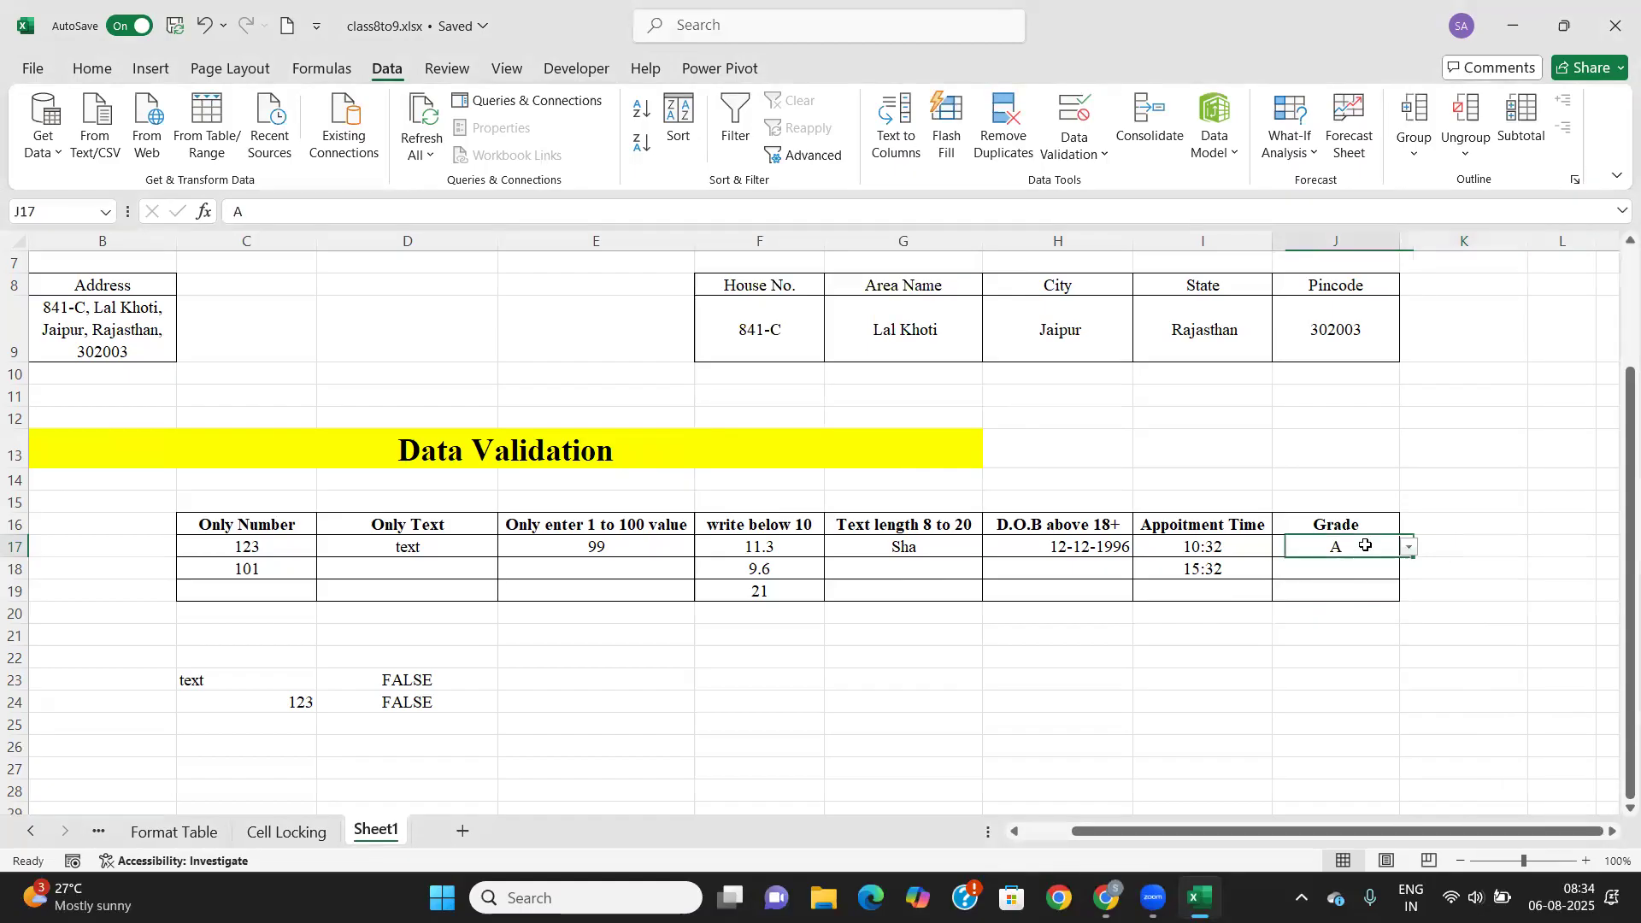
# Enter the column header City in cell K16, beside the Grade header.
pyautogui.click(1479, 528)
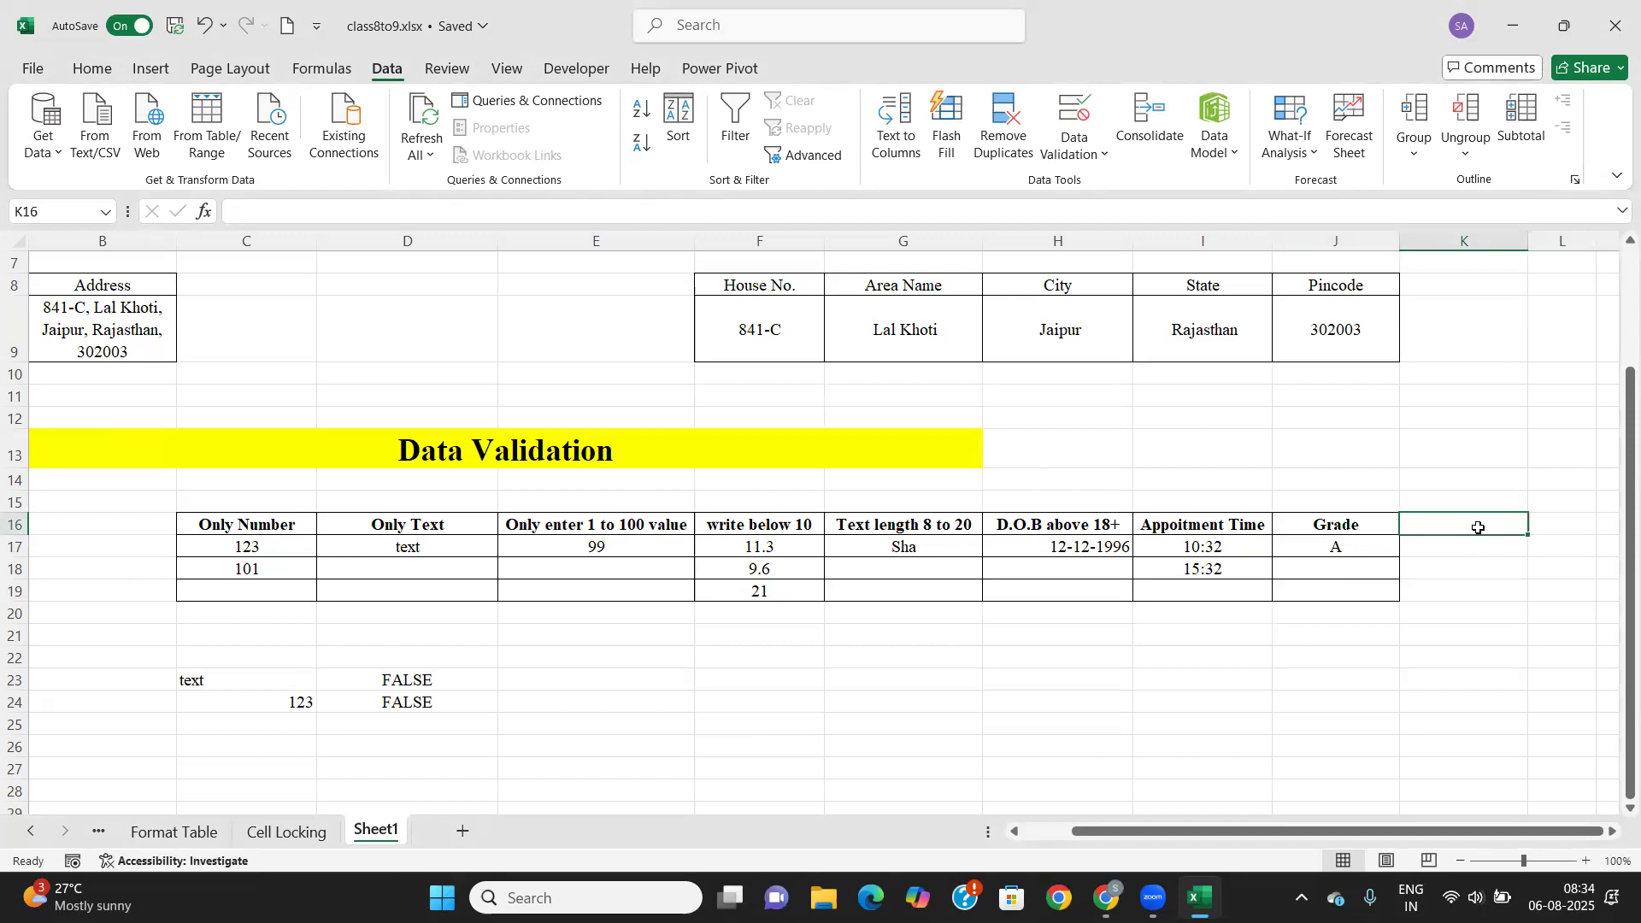
pyautogui.write('City')
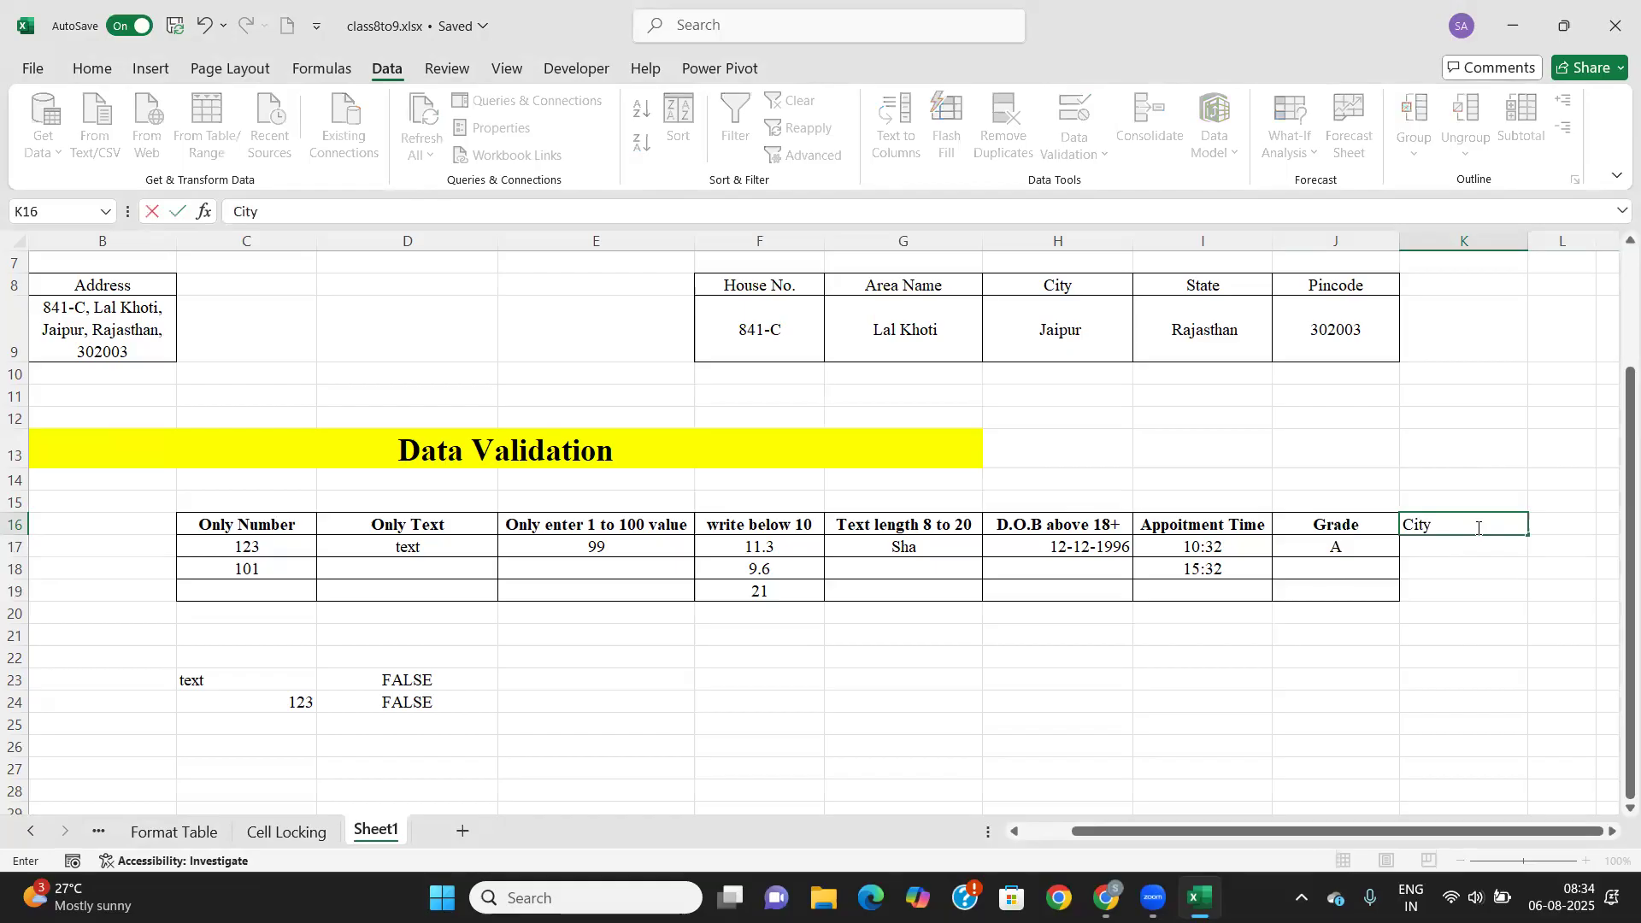
pyautogui.press('Return')
# Put borders around the City column cells K16 to K19 and center their contents horizontally.
pyautogui.scroll(1, 1478, 528)
pyautogui.moveTo(1469, 590); pyautogui.dragTo(1454, 652)
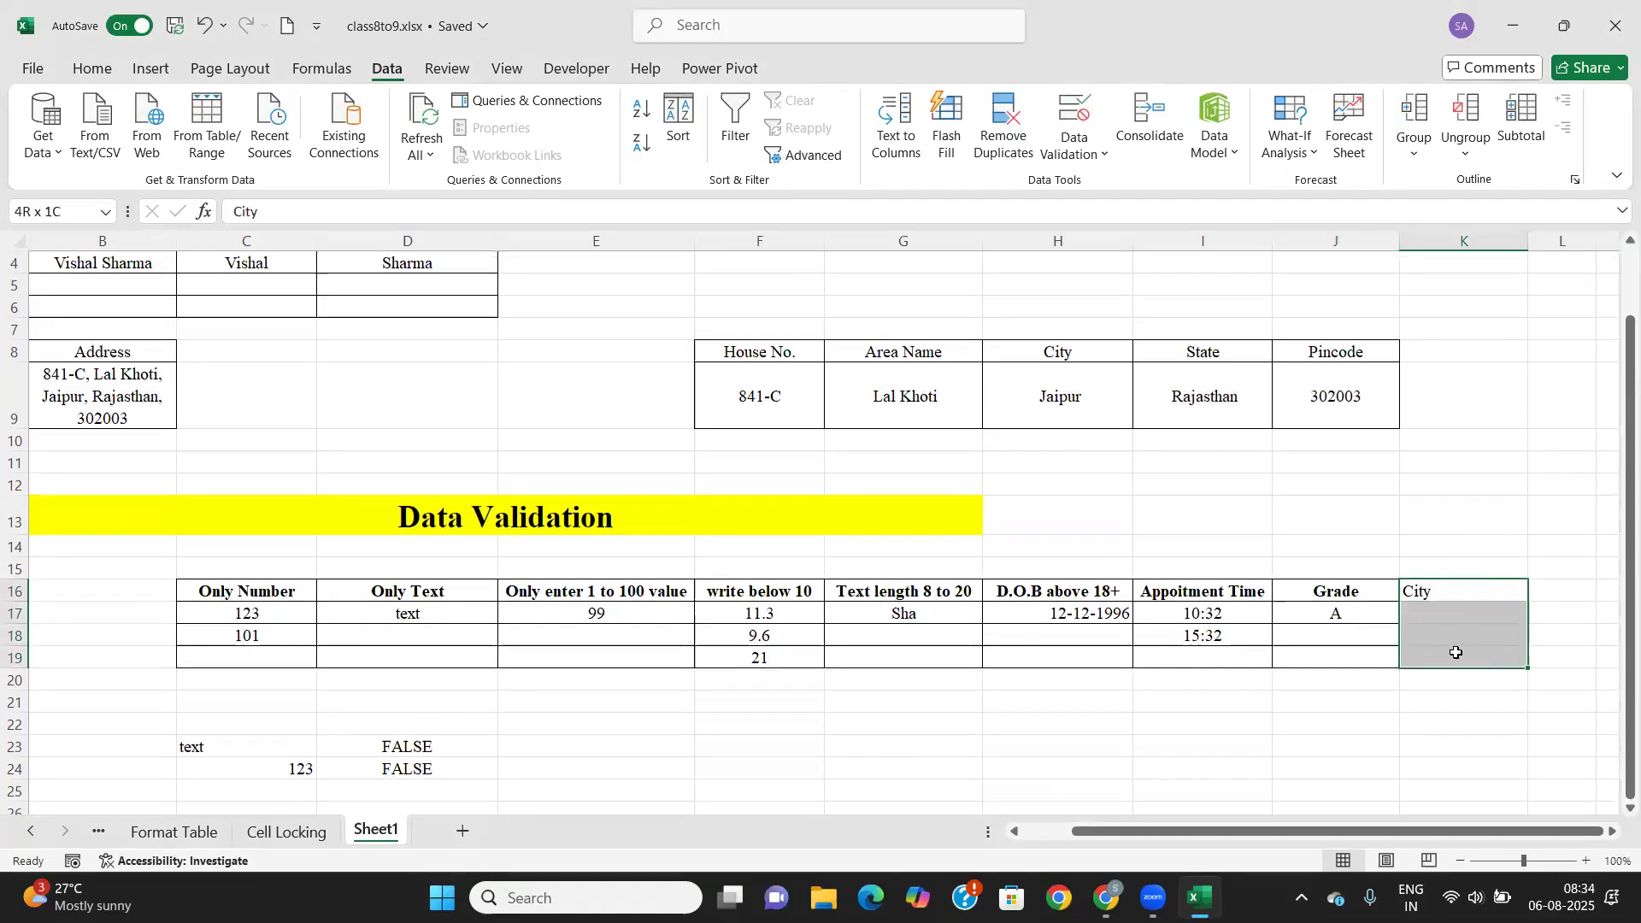
pyautogui.doubleClick(1367, 592)
pyautogui.moveTo(1458, 594); pyautogui.dragTo(1458, 659)
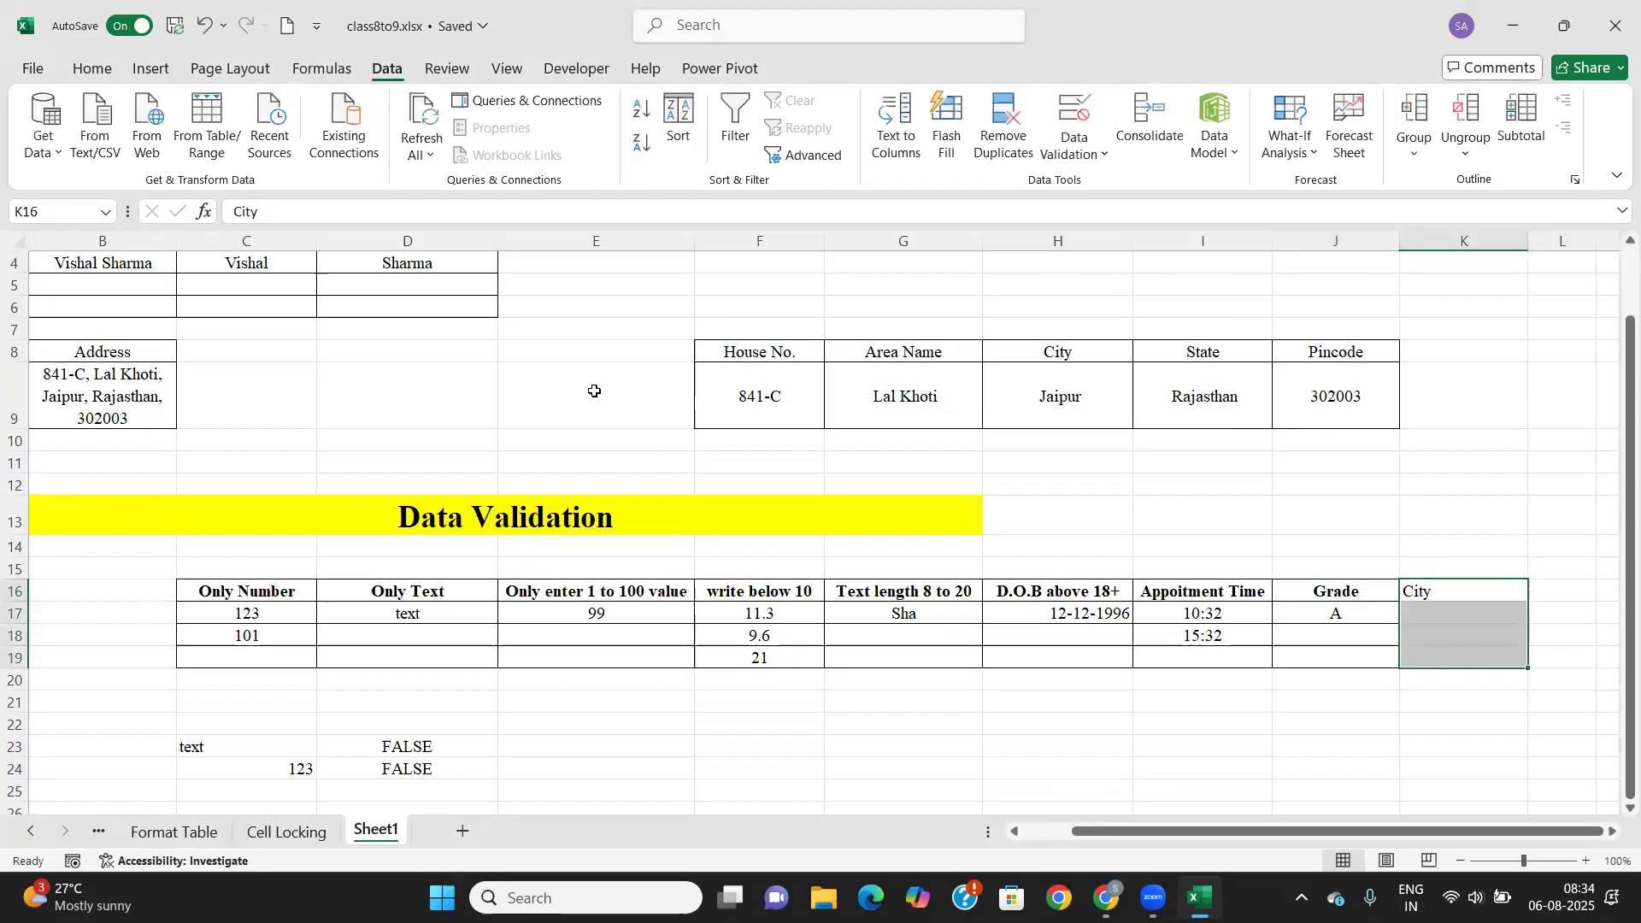
pyautogui.click(98, 72)
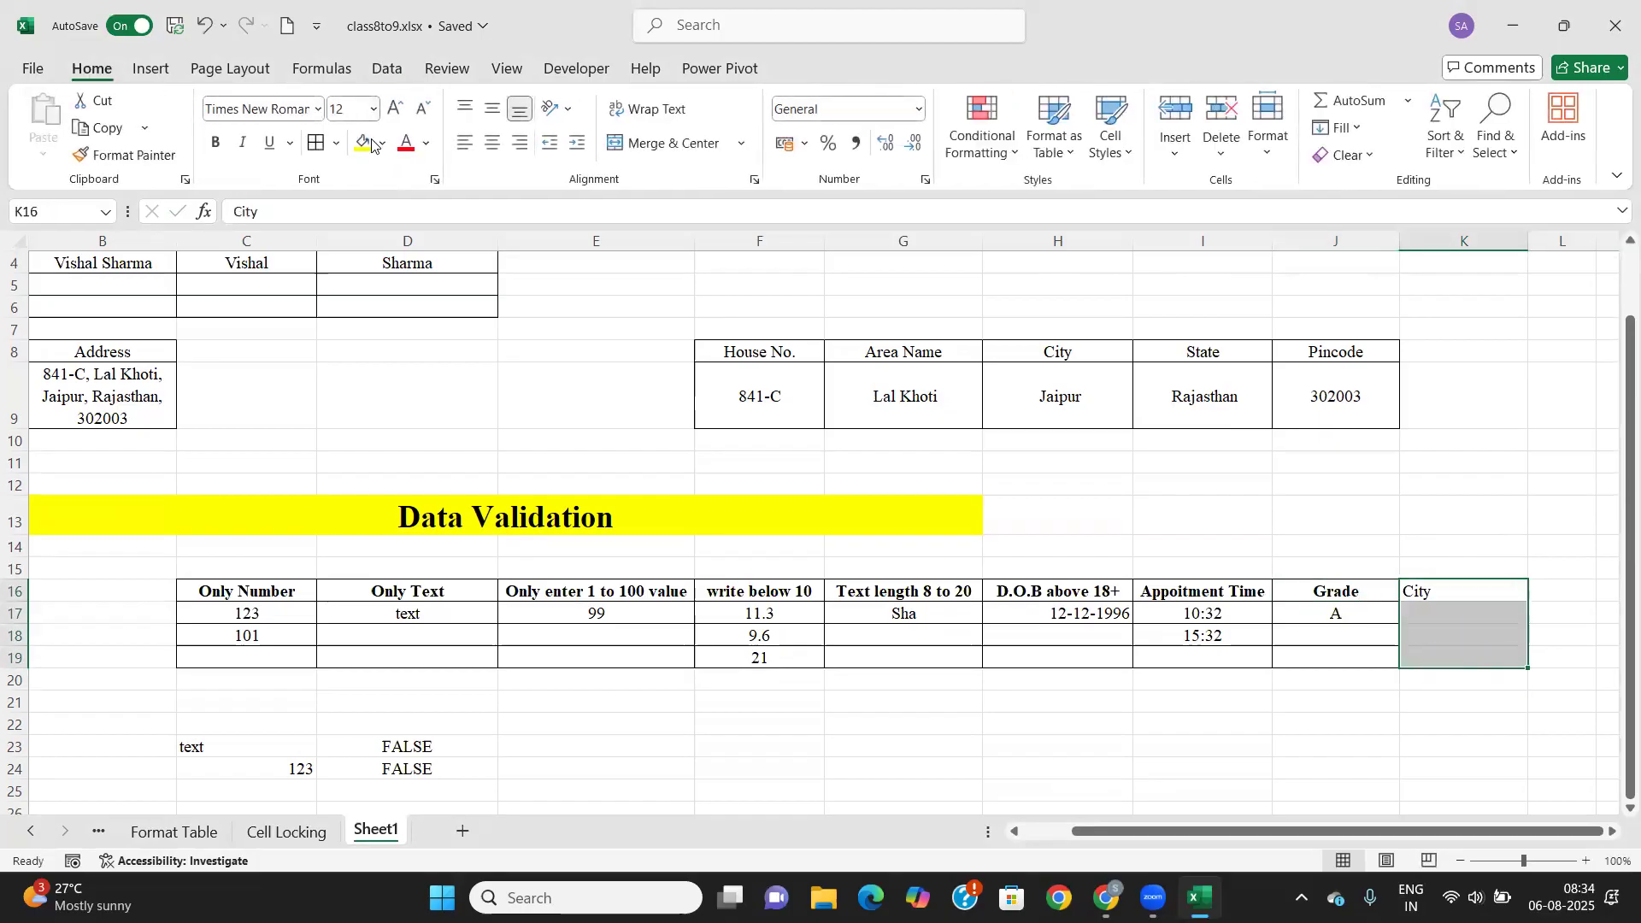
pyautogui.click(493, 143)
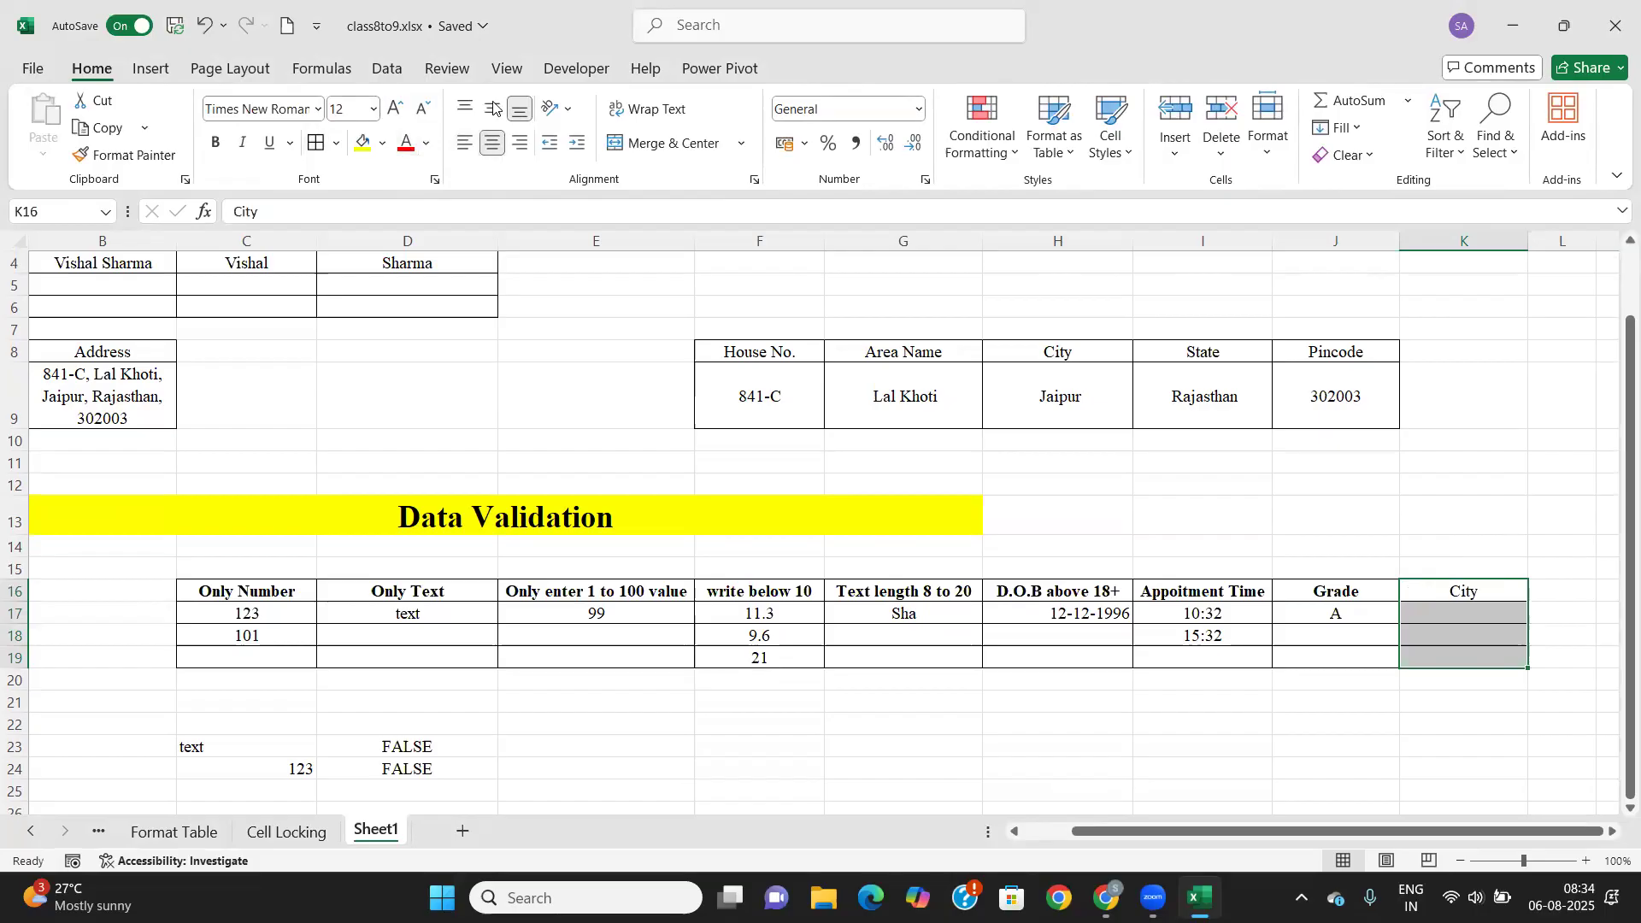
pyautogui.click(1390, 733)
pyautogui.scroll(-2, 1183, 597)
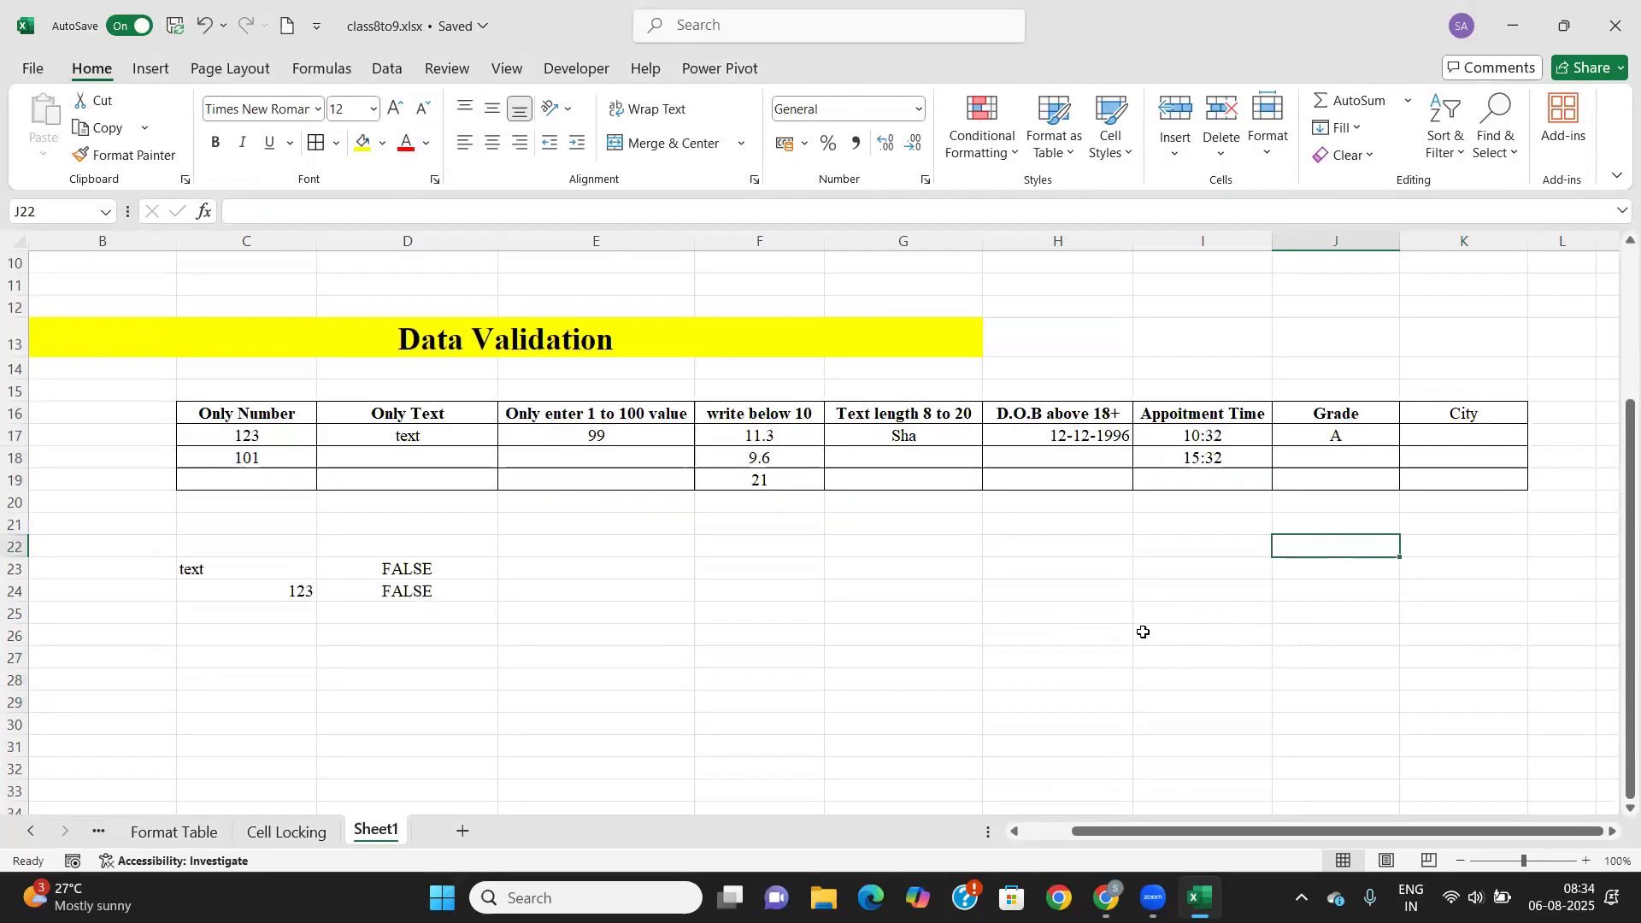
pyautogui.scroll(-1, 825, 633)
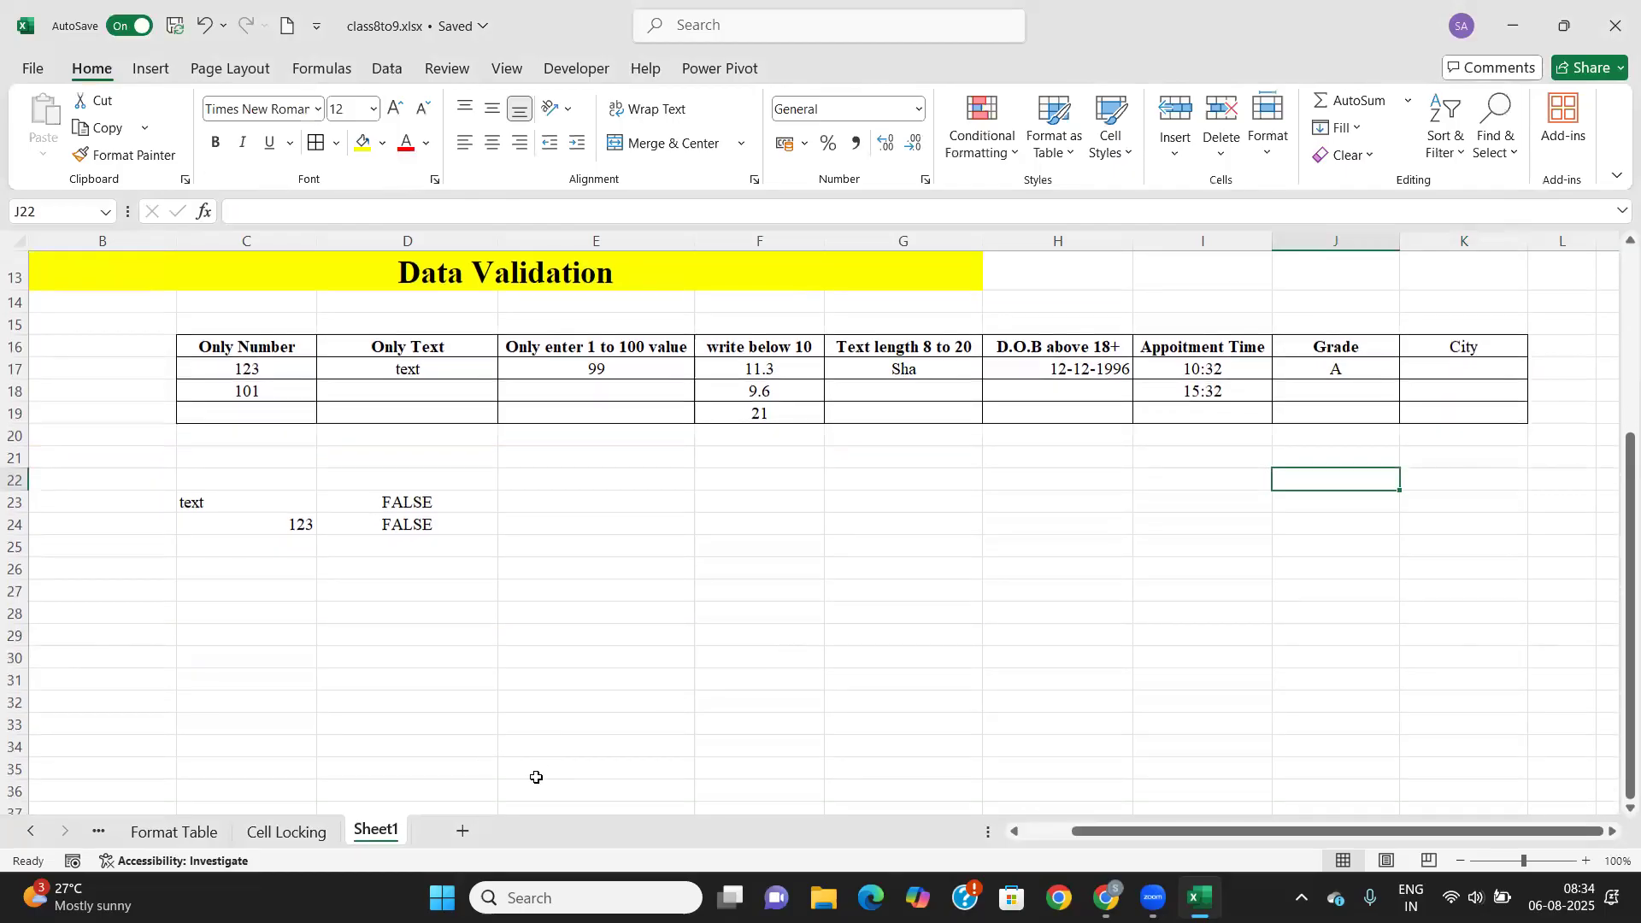
pyautogui.click(34, 833)
pyautogui.click(34, 833)
pyautogui.click(34, 832)
pyautogui.click(35, 833)
pyautogui.click(65, 831)
pyautogui.click(65, 831)
pyautogui.click(65, 831)
# Enter the heading City in cell J25 and list Jaipur, Delhi and Mumbai below it in J26 to J28.
pyautogui.click(1333, 568)
pyautogui.click(1333, 545)
pyautogui.write('City')
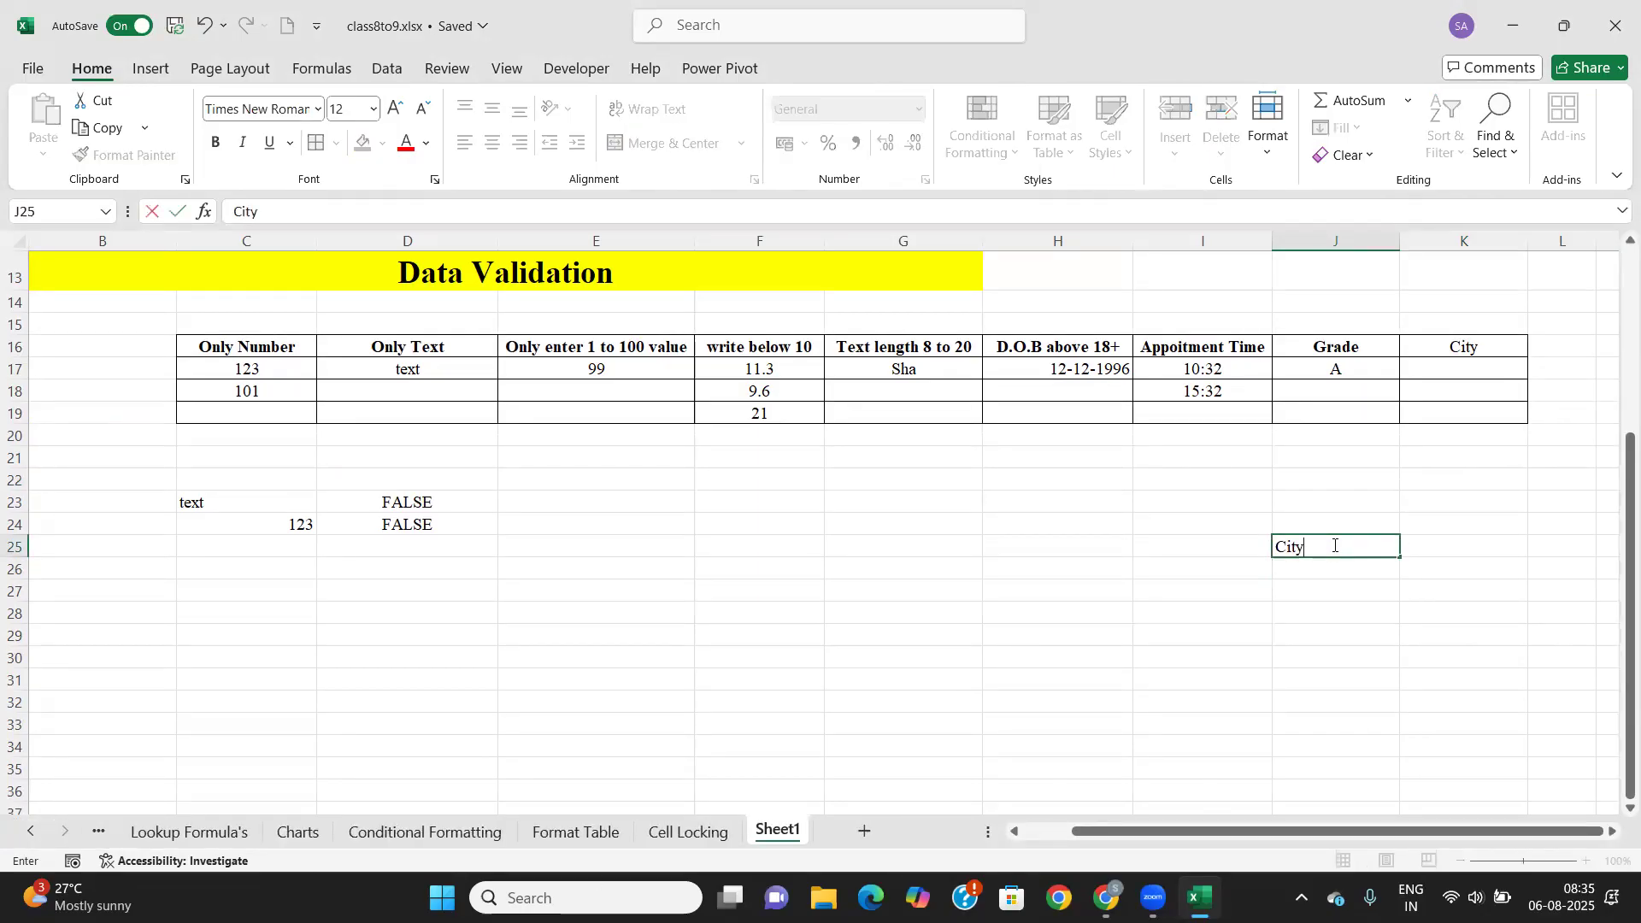
pyautogui.press('Return')
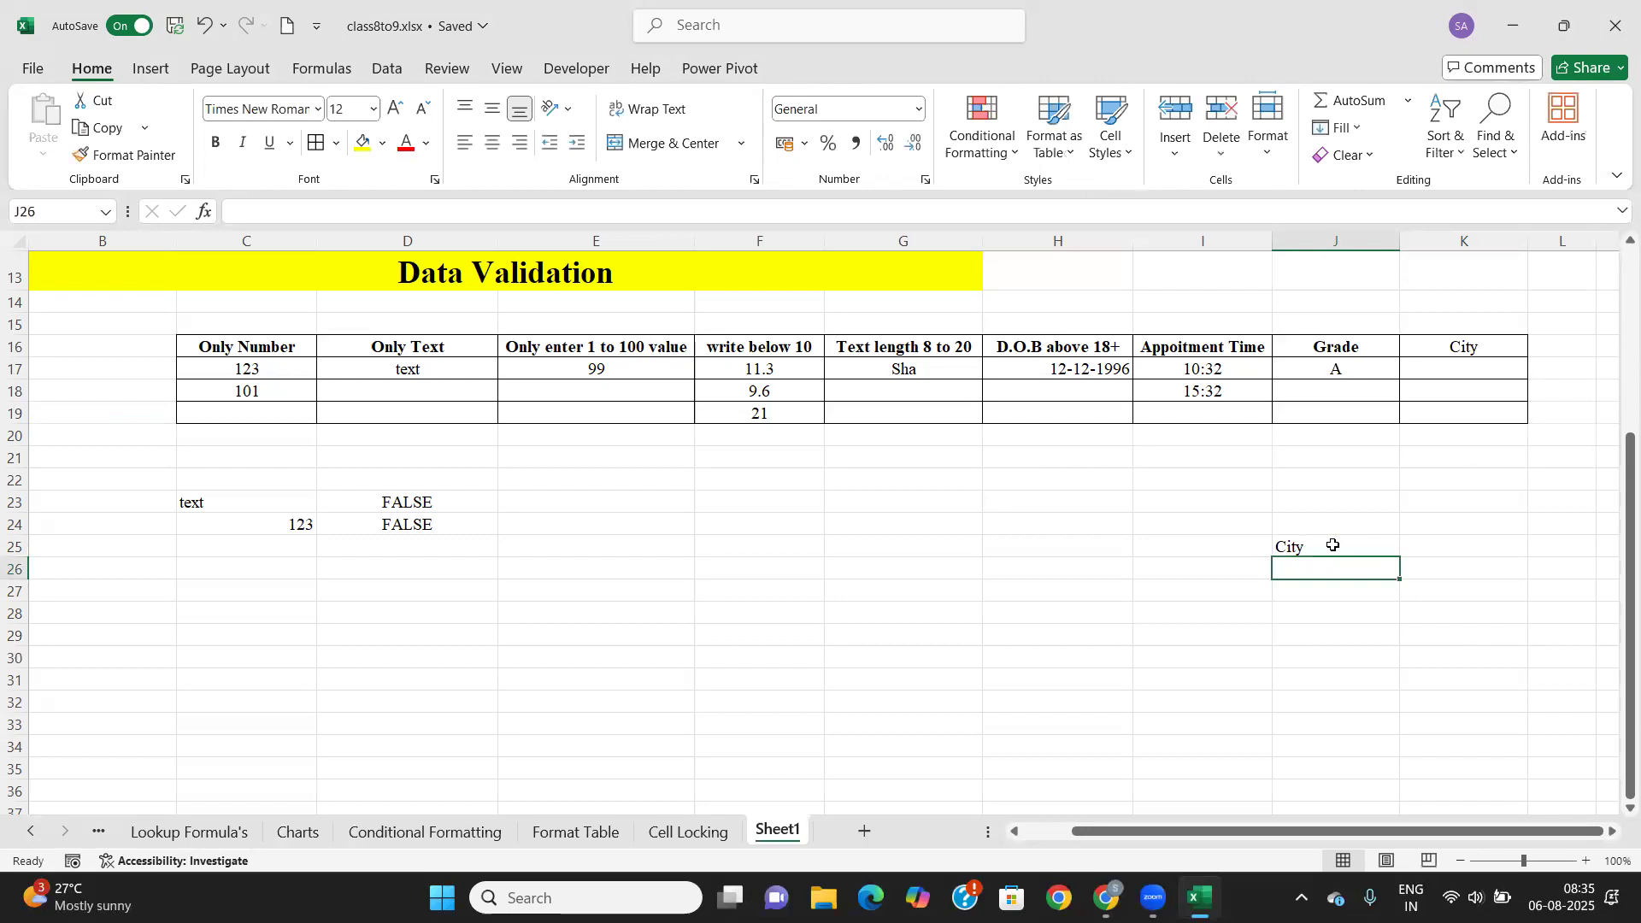
pyautogui.write('Jaipur')
pyautogui.press('Return')
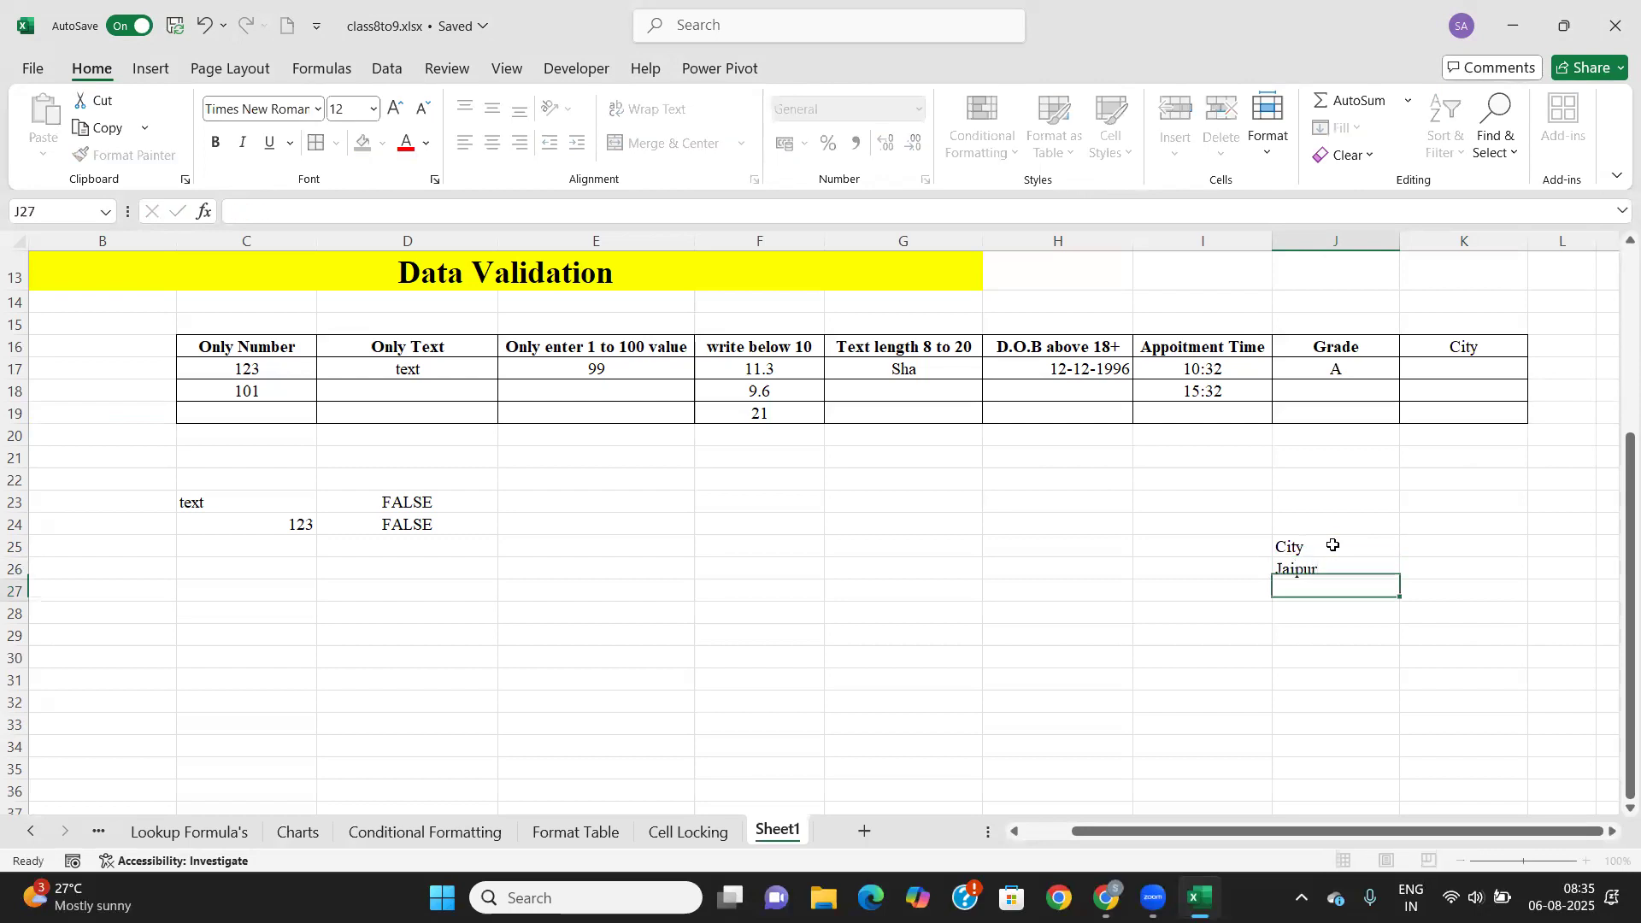
pyautogui.write('Delhi')
pyautogui.press('Return')
pyautogui.write('Mumbai')
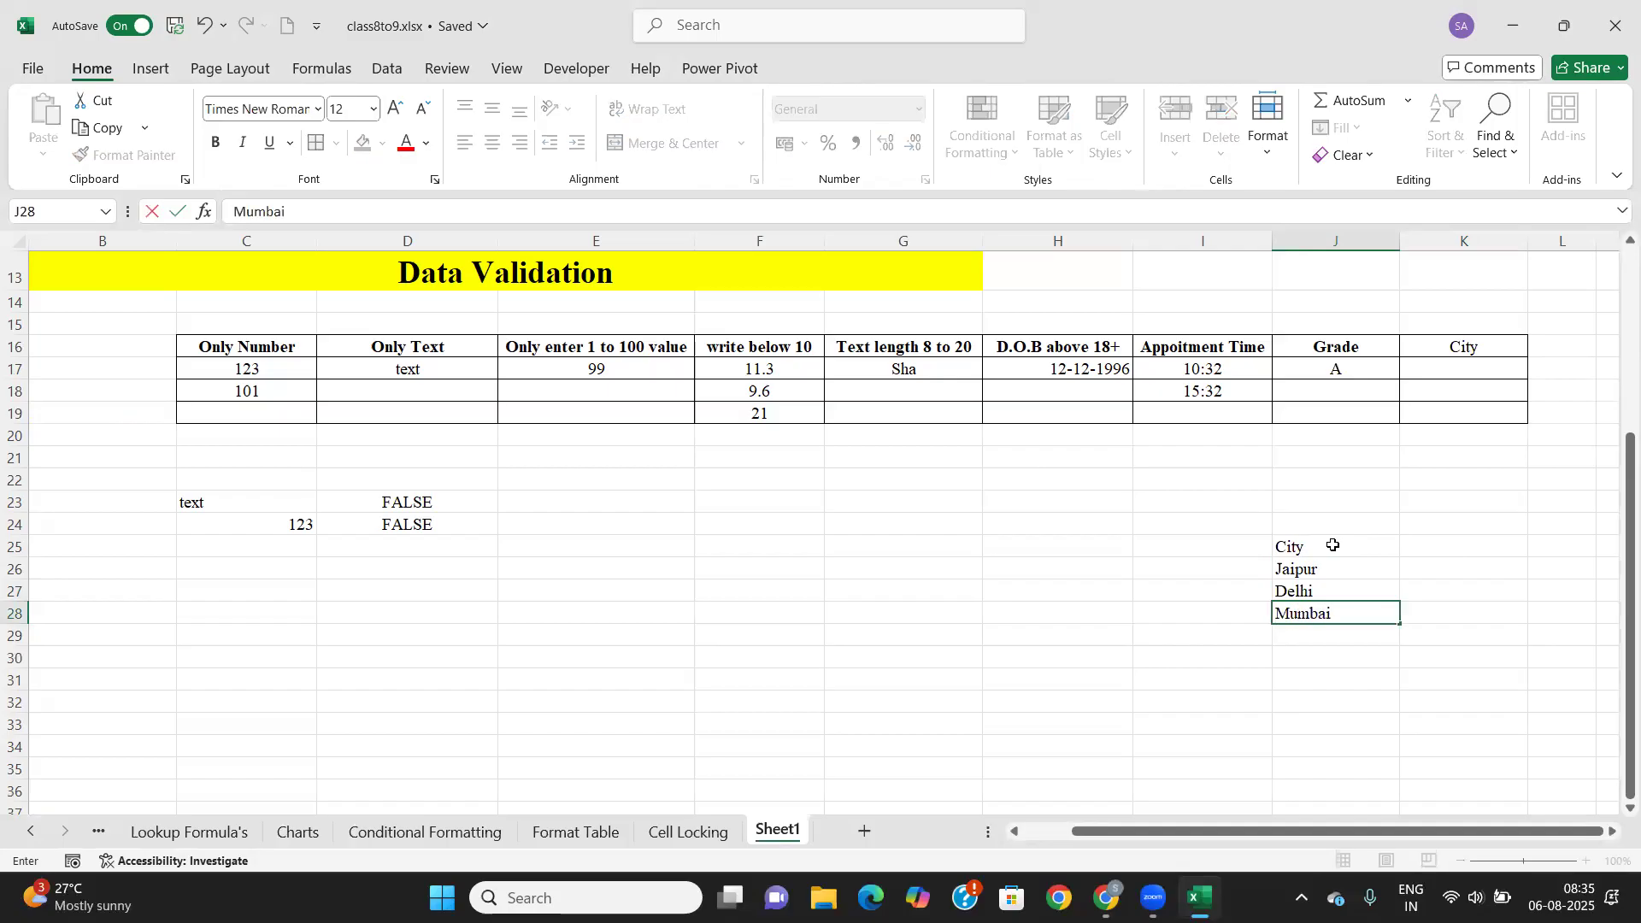
pyautogui.press('Return')
# Extend the city list with Kolkata in cell J29 and Bangalore in J30.
pyautogui.write('K')
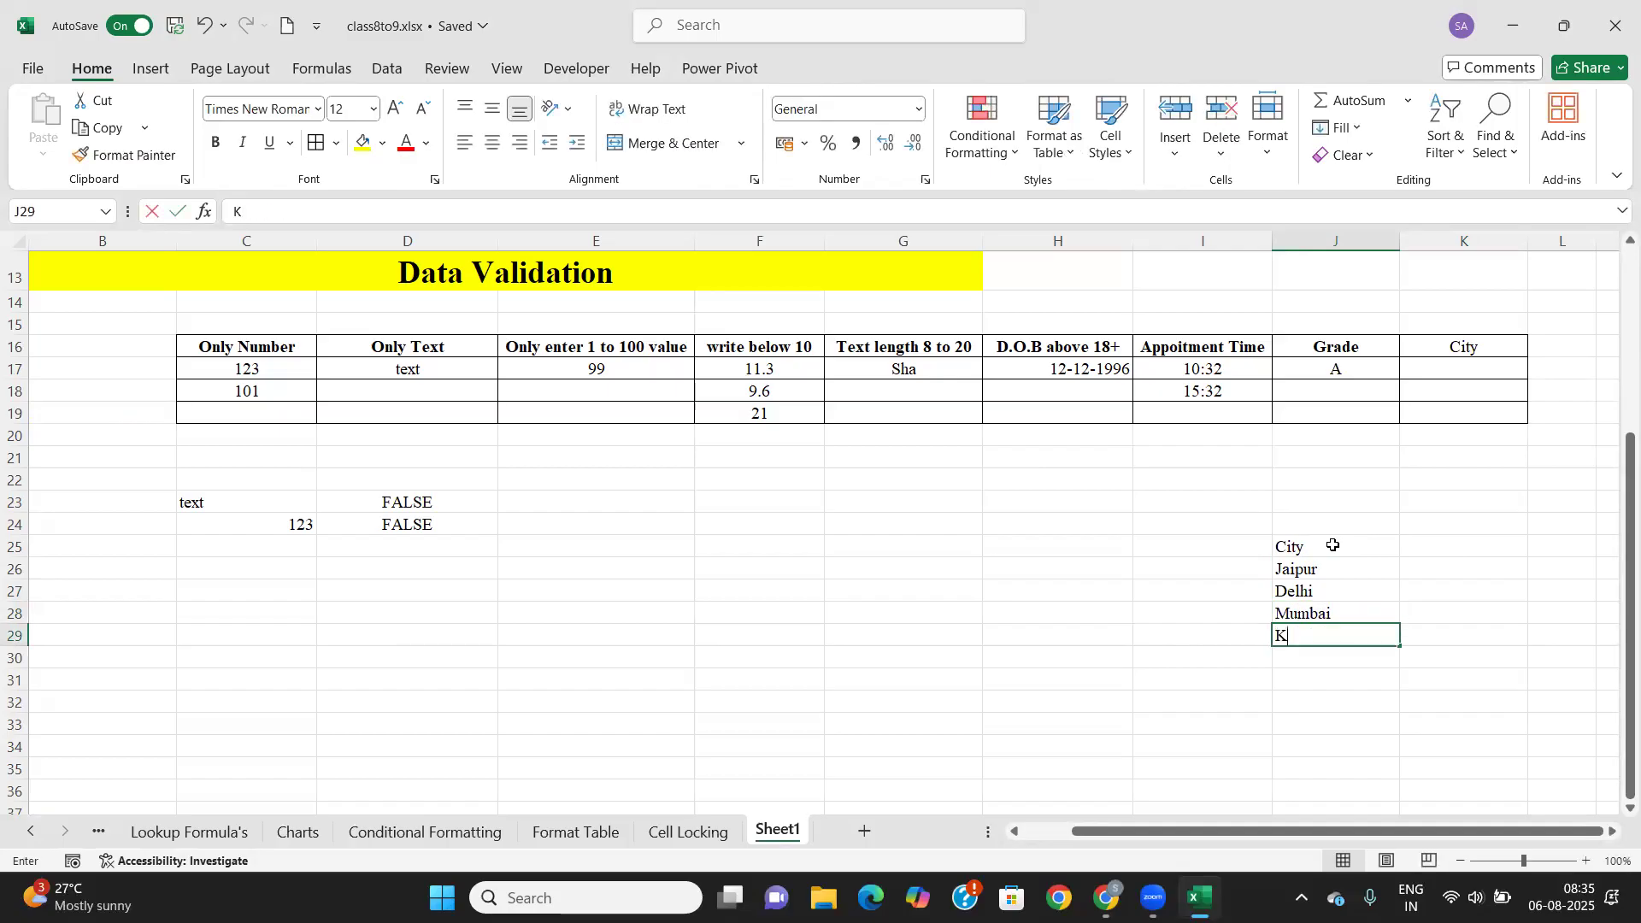
pyautogui.write('olkata')
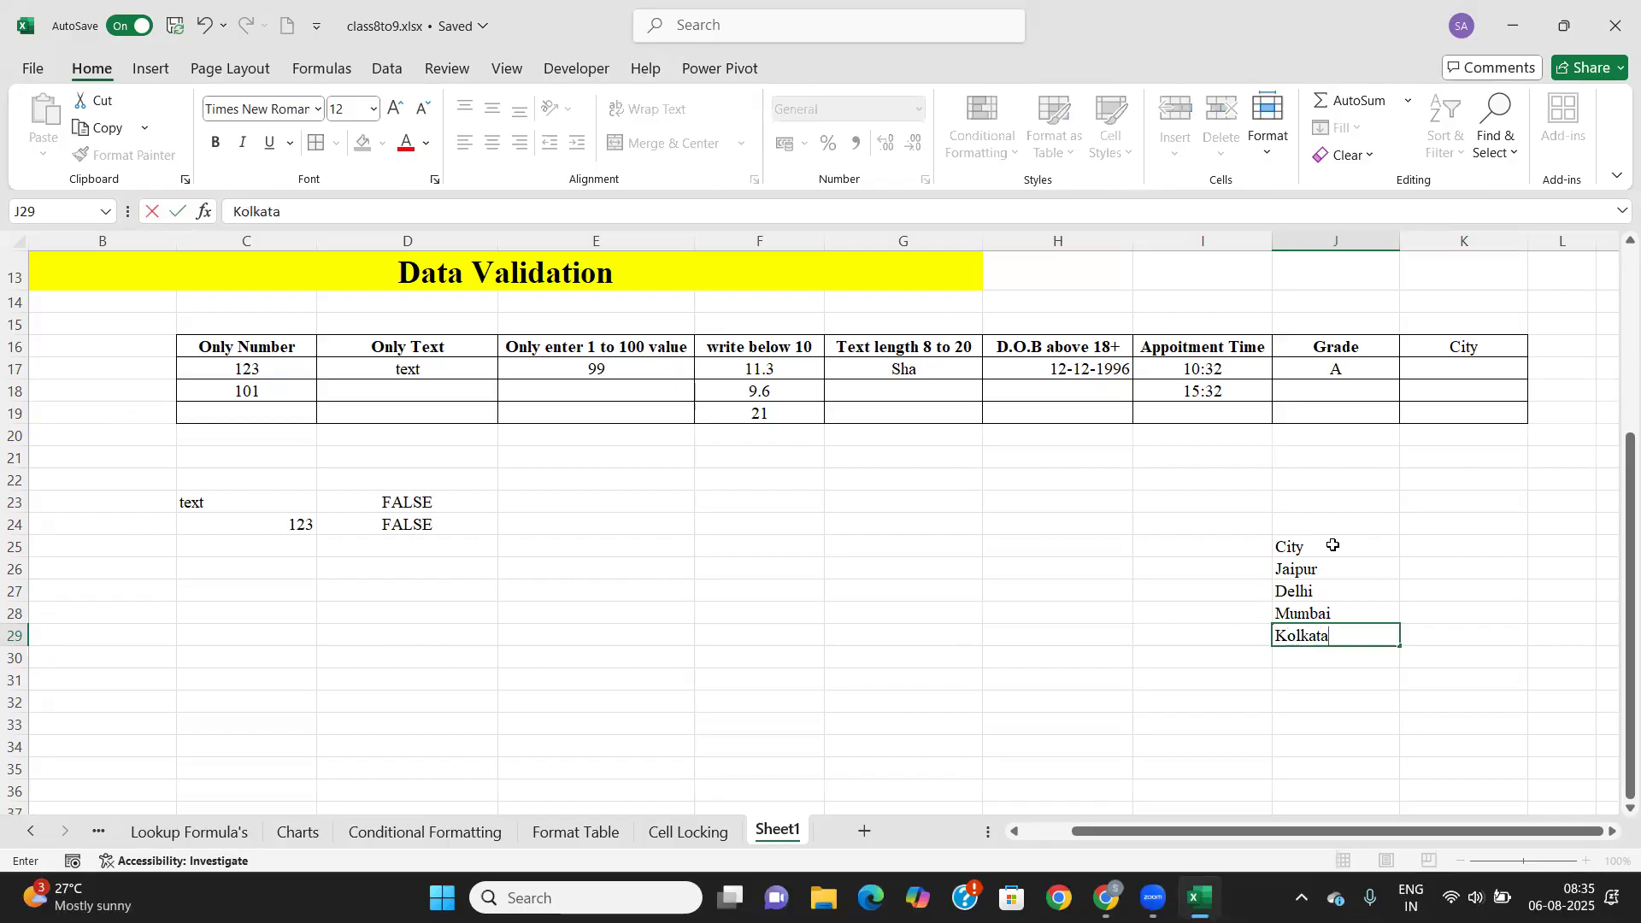
pyautogui.press('Return')
pyautogui.write('Ba')
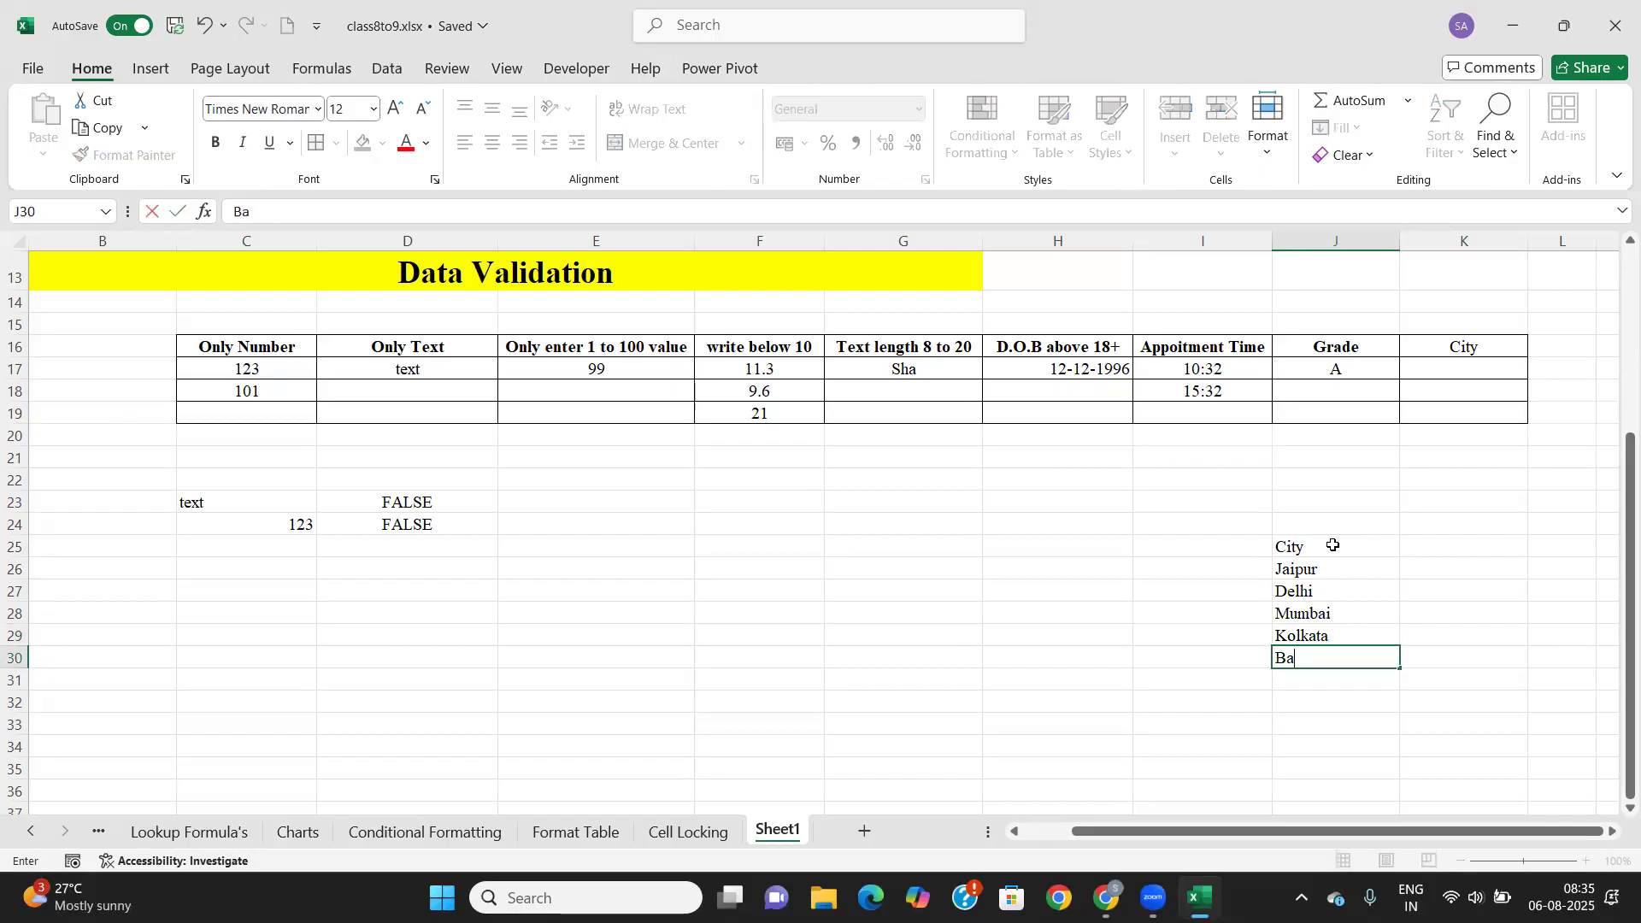
pyautogui.write('galore')
pyautogui.press('BackSpace')
pyautogui.press('BackSpace')
pyautogui.press('BackSpace')
pyautogui.press('BackSpace')
pyautogui.press('BackSpace')
pyautogui.write('ngalo')
pyautogui.press('Return')
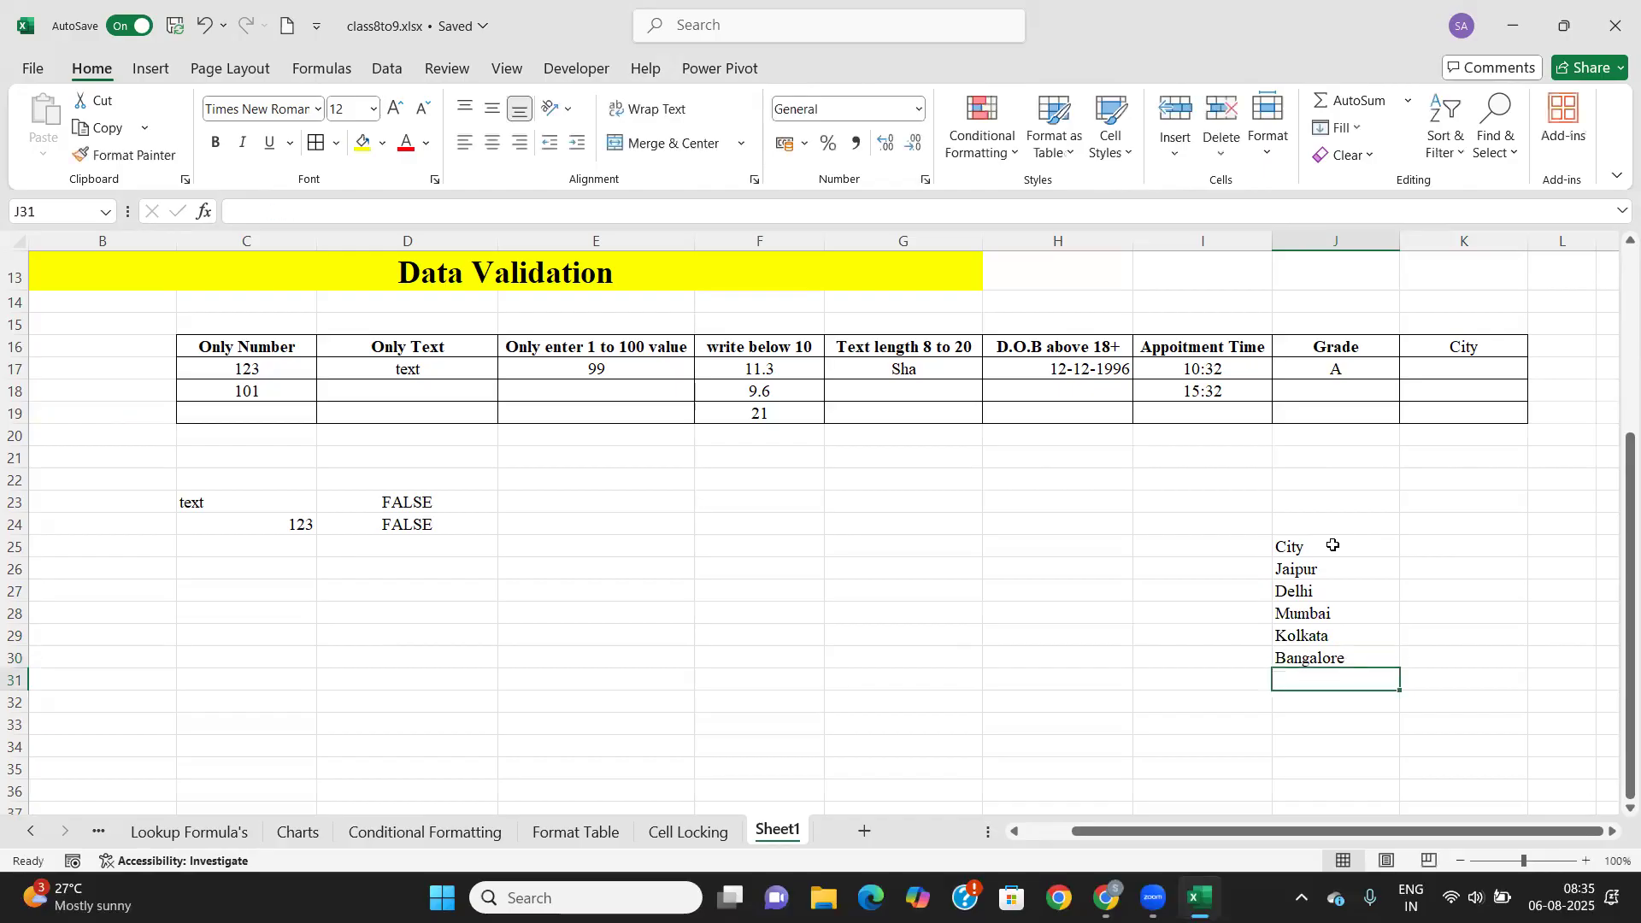
# Apply List data validation to cell K17 with the city names in =$J$26:$J$30 as the source.
pyautogui.moveTo(1301, 568); pyautogui.dragTo(1320, 660)
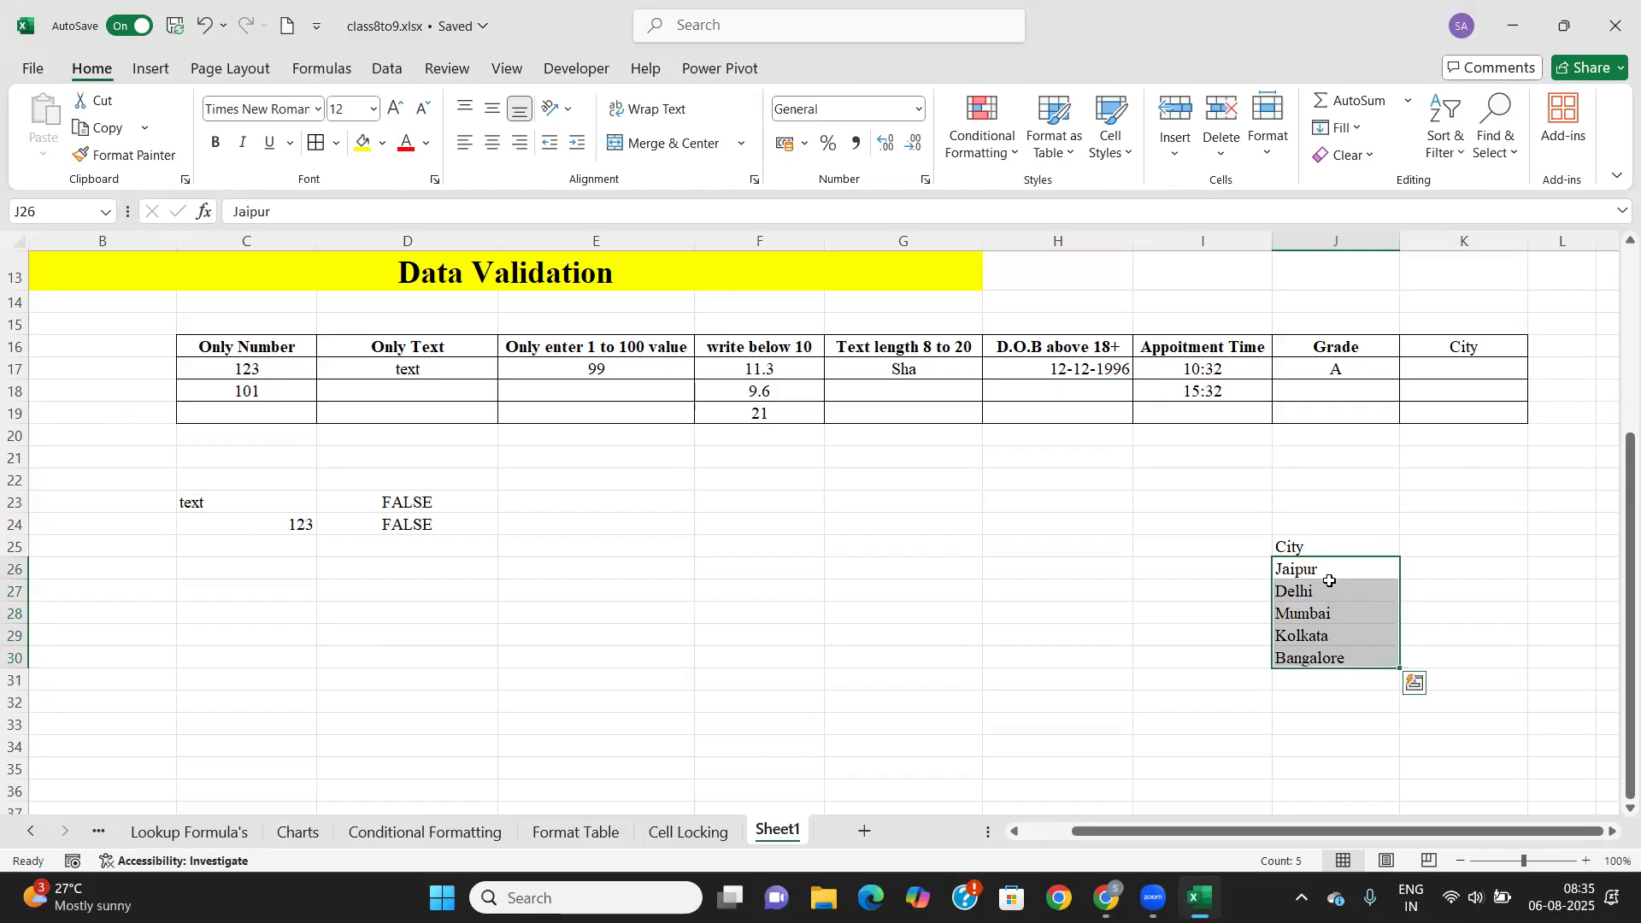
pyautogui.click(1450, 362)
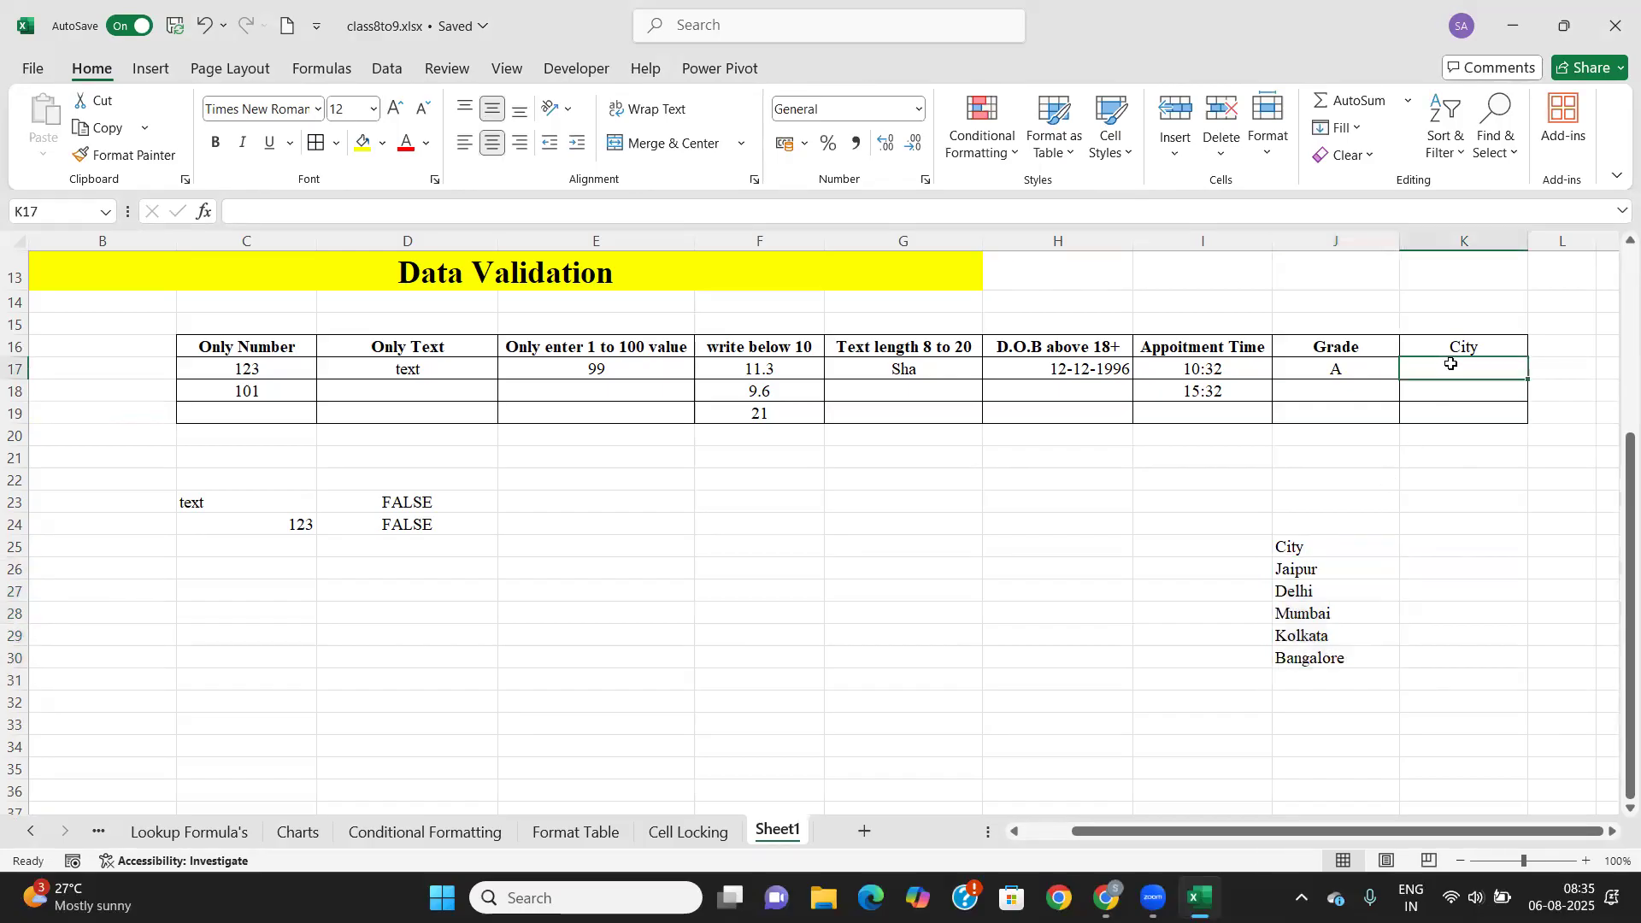
pyautogui.click(388, 70)
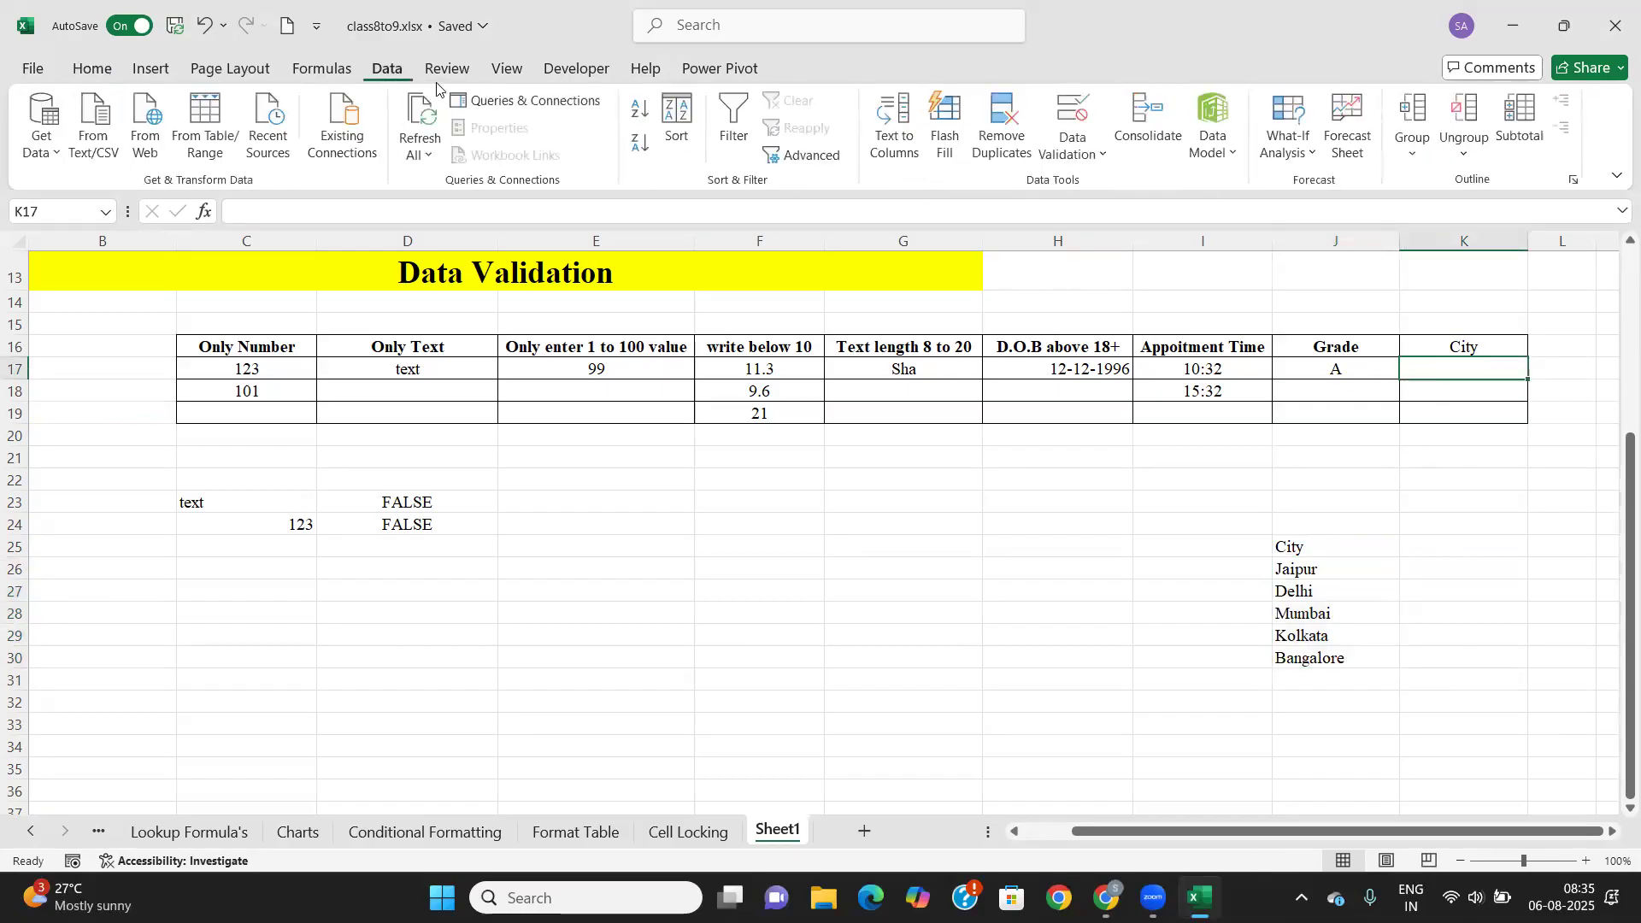
pyautogui.click(1073, 120)
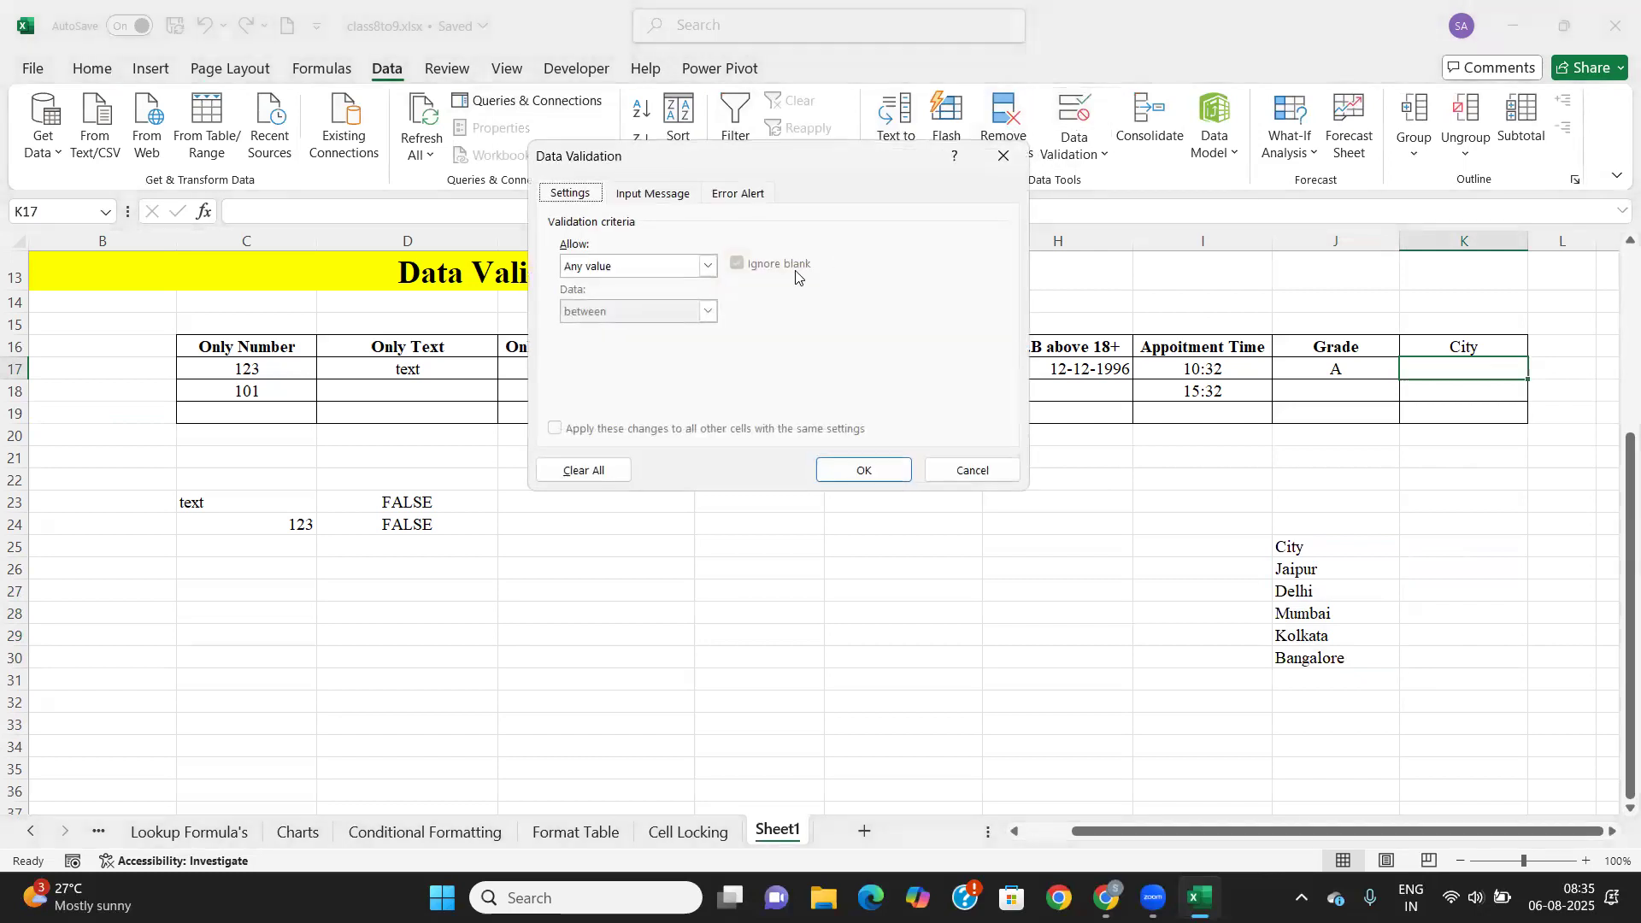
pyautogui.click(708, 266)
pyautogui.click(597, 332)
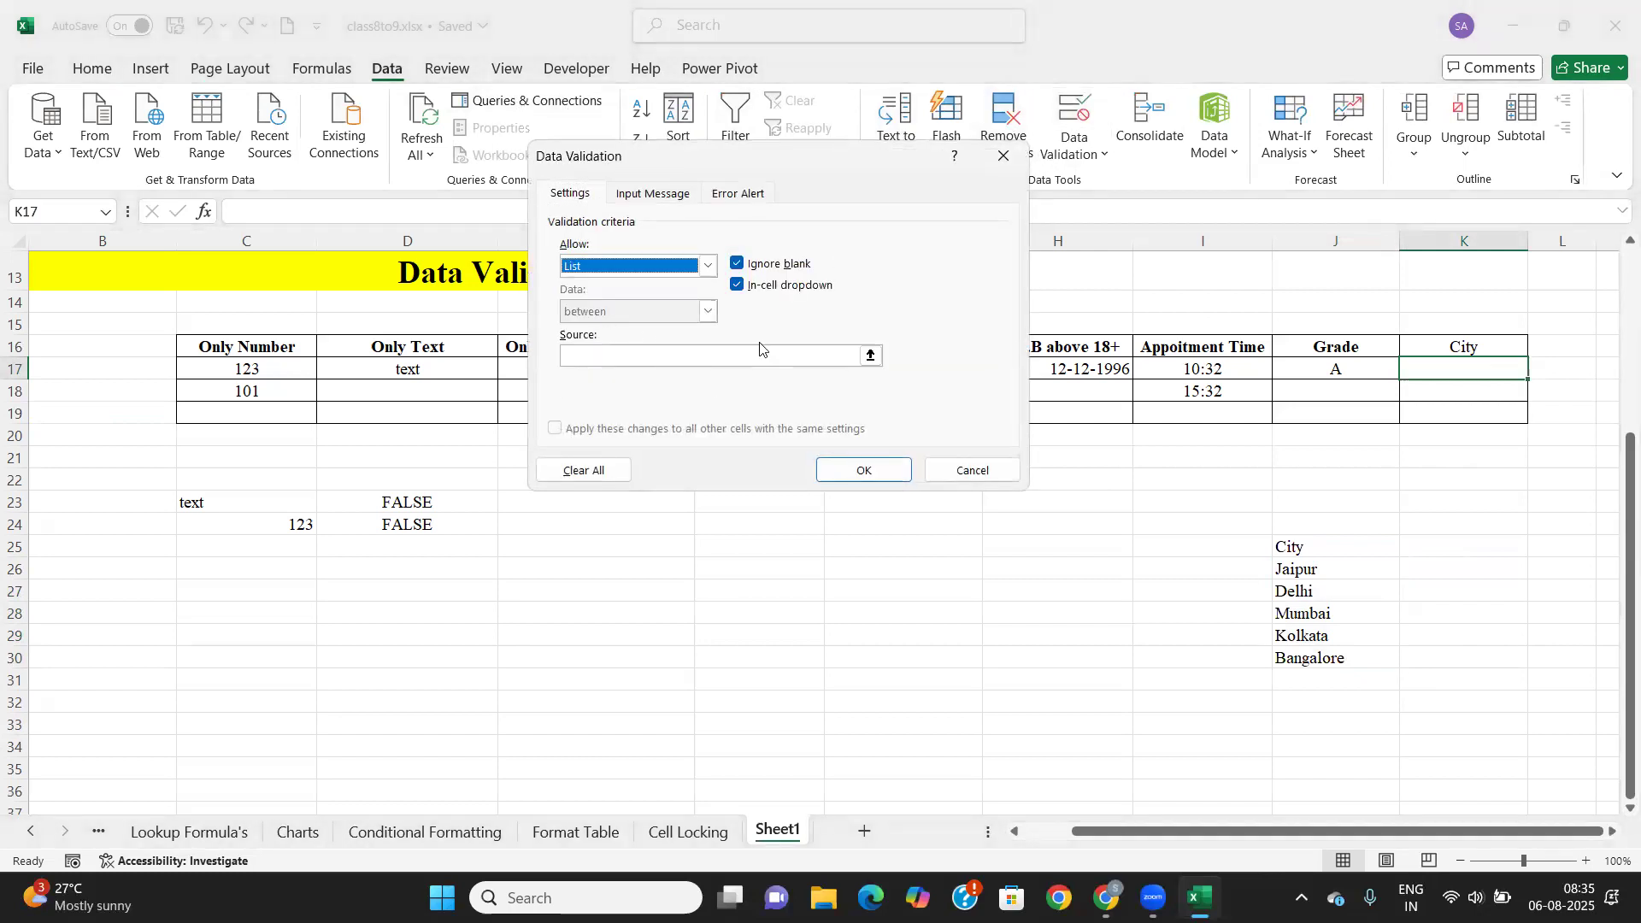
pyautogui.click(869, 355)
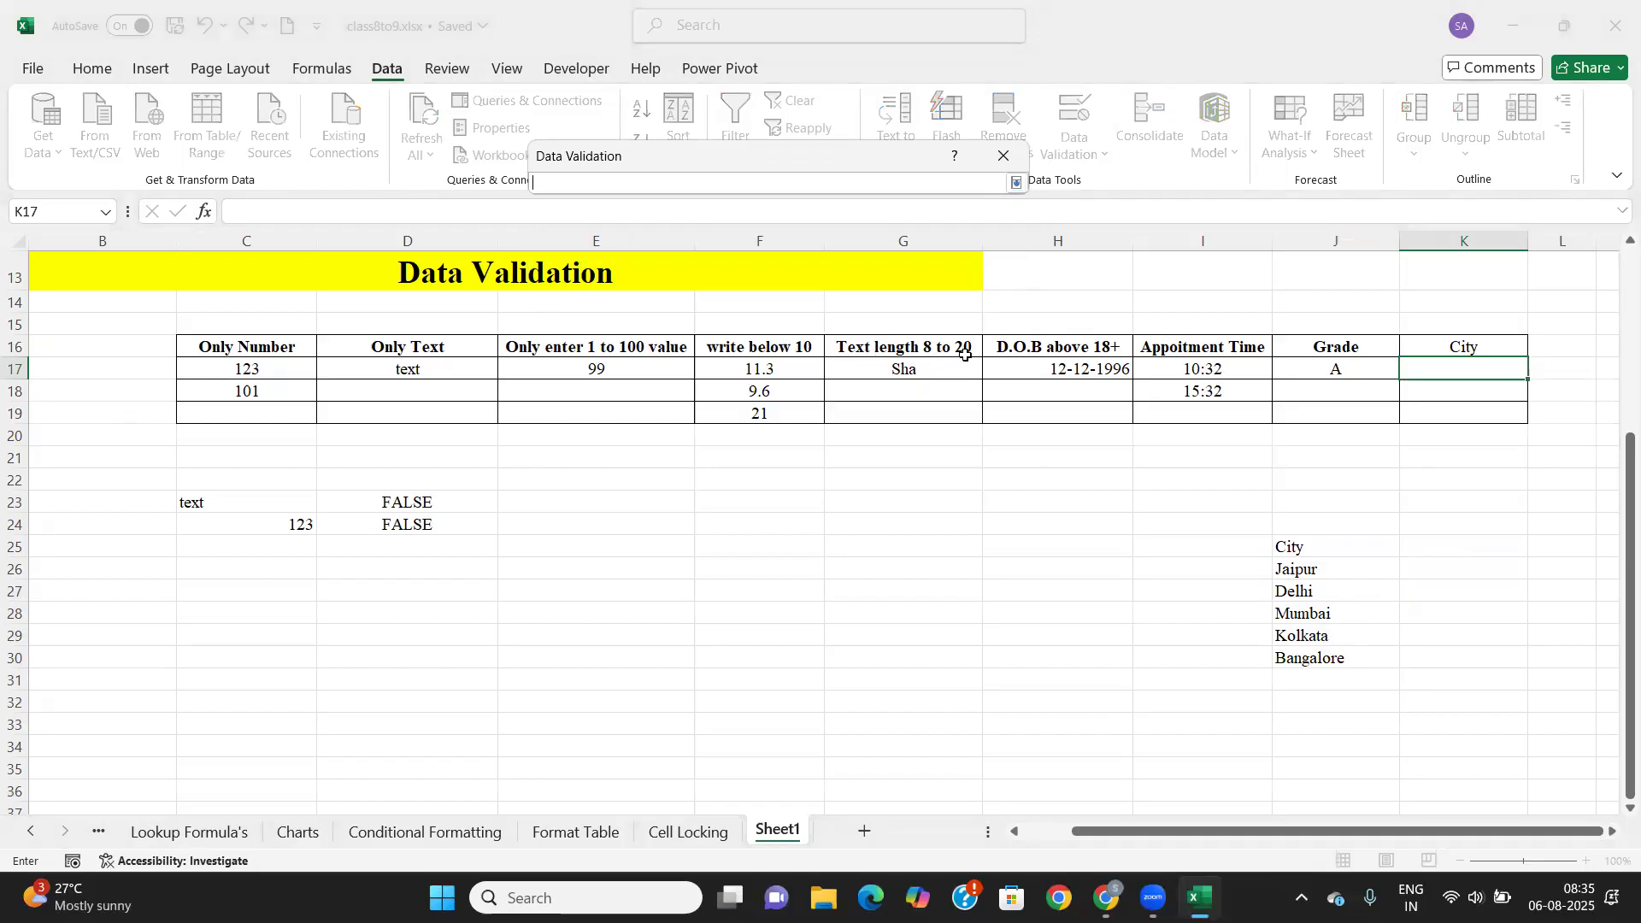
pyautogui.click(1327, 561)
pyautogui.moveTo(1327, 561); pyautogui.dragTo(1381, 655)
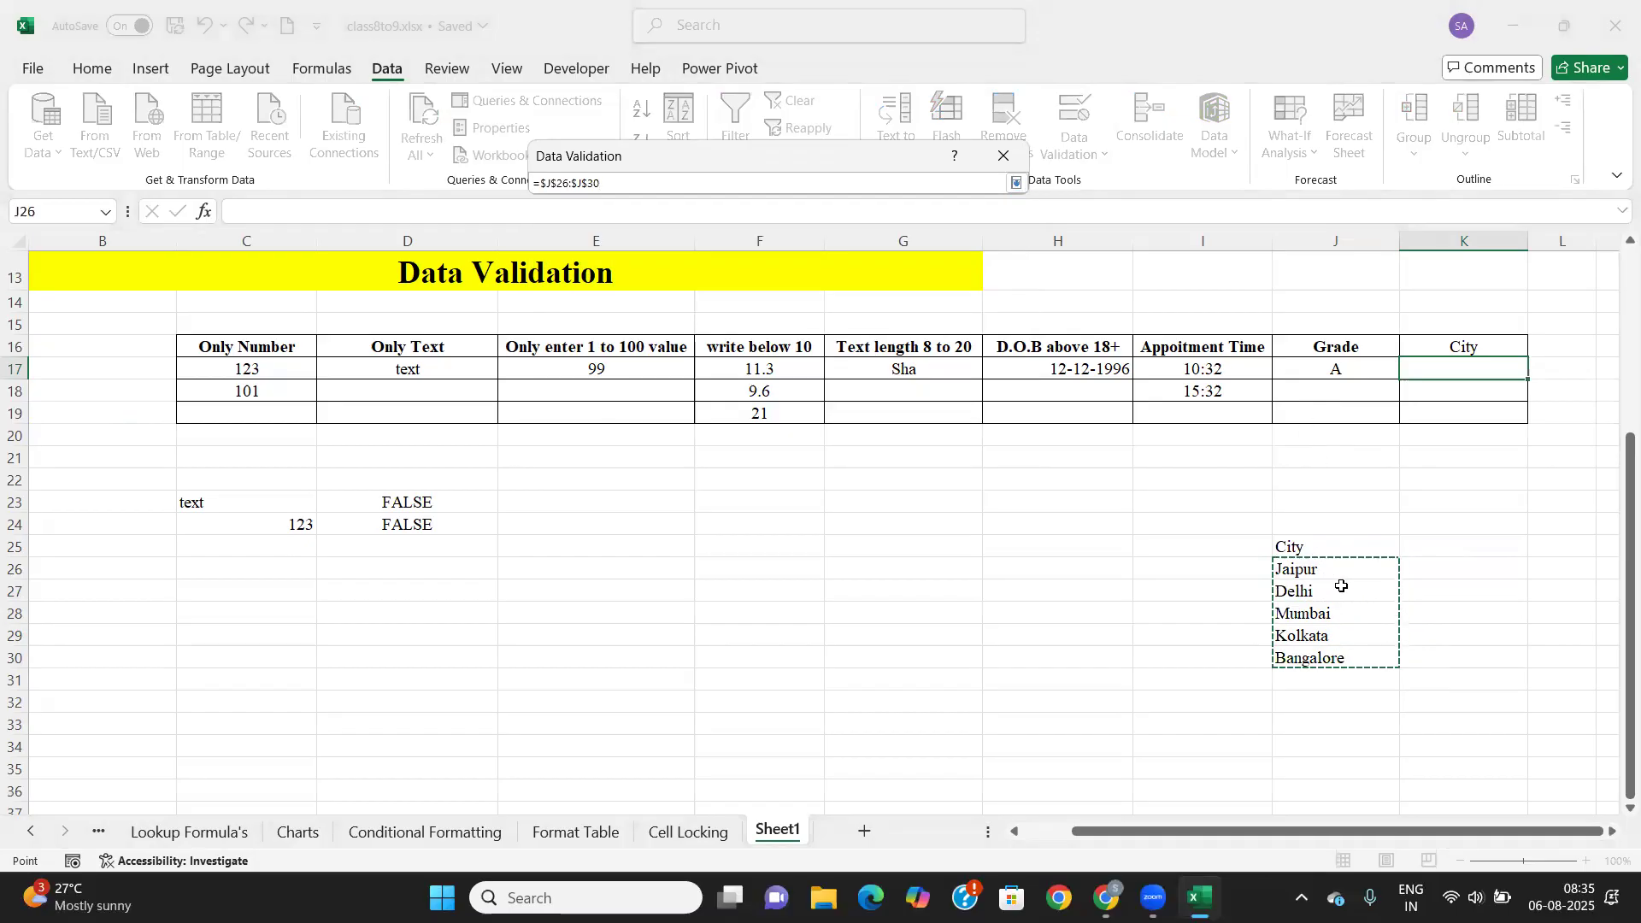
pyautogui.click(1019, 184)
pyautogui.click(883, 472)
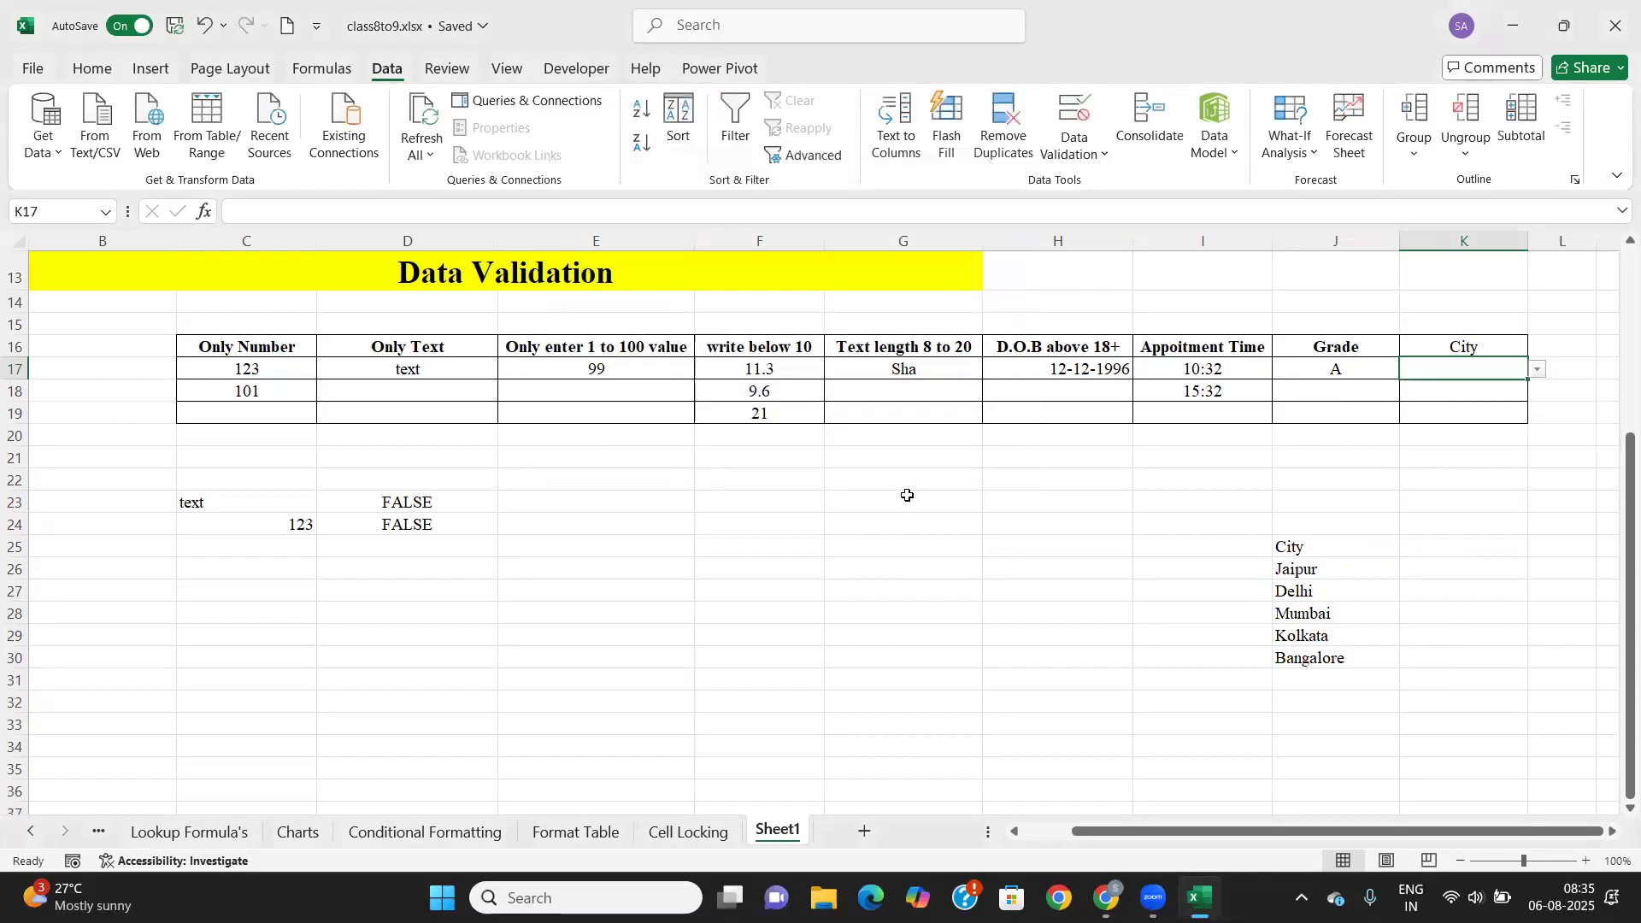
# Choose Mumbai from the dropdown list in cell K17.
pyautogui.click(1538, 370)
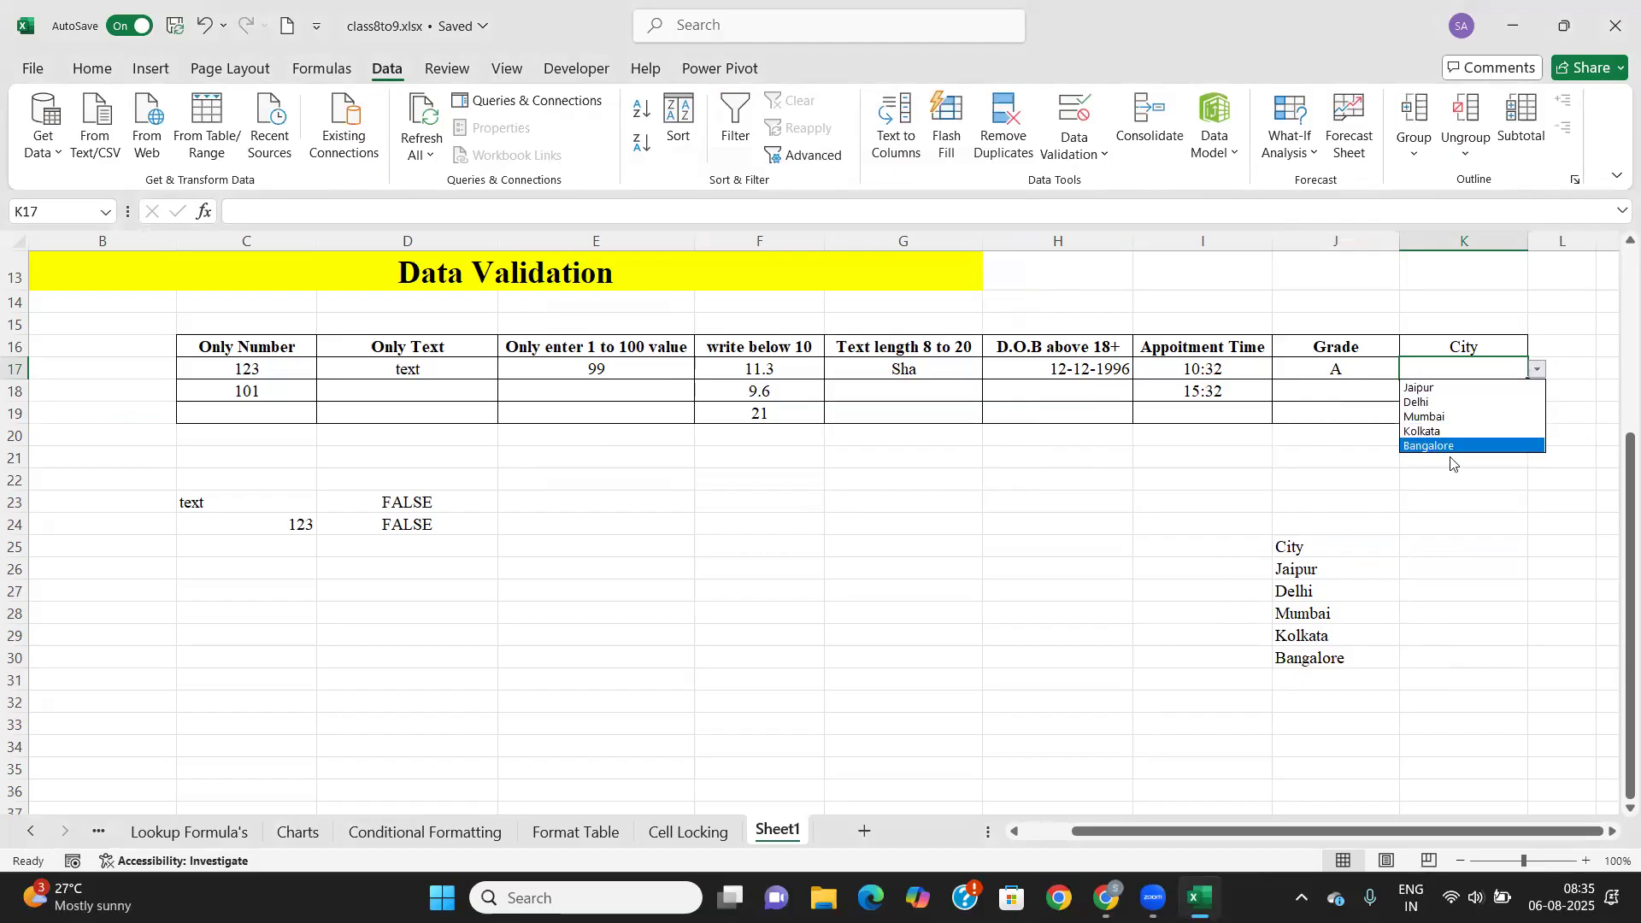
pyautogui.click(1453, 418)
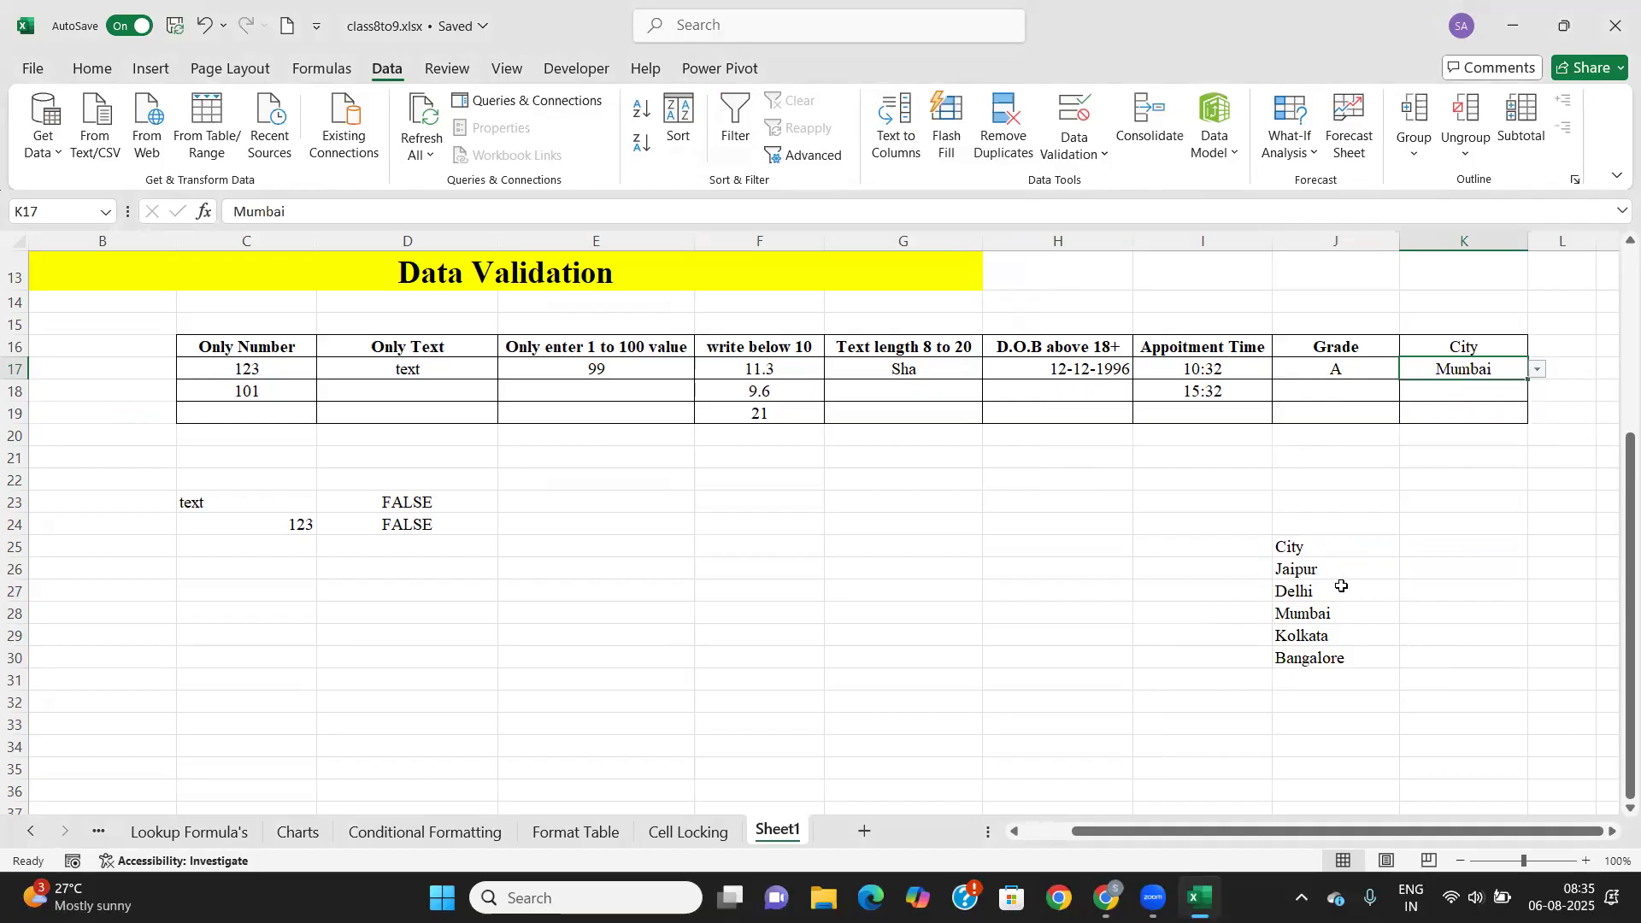
pyautogui.click(1451, 574)
# Name the city list range J26 to J30 as city.
pyautogui.moveTo(1351, 577); pyautogui.dragTo(1342, 658)
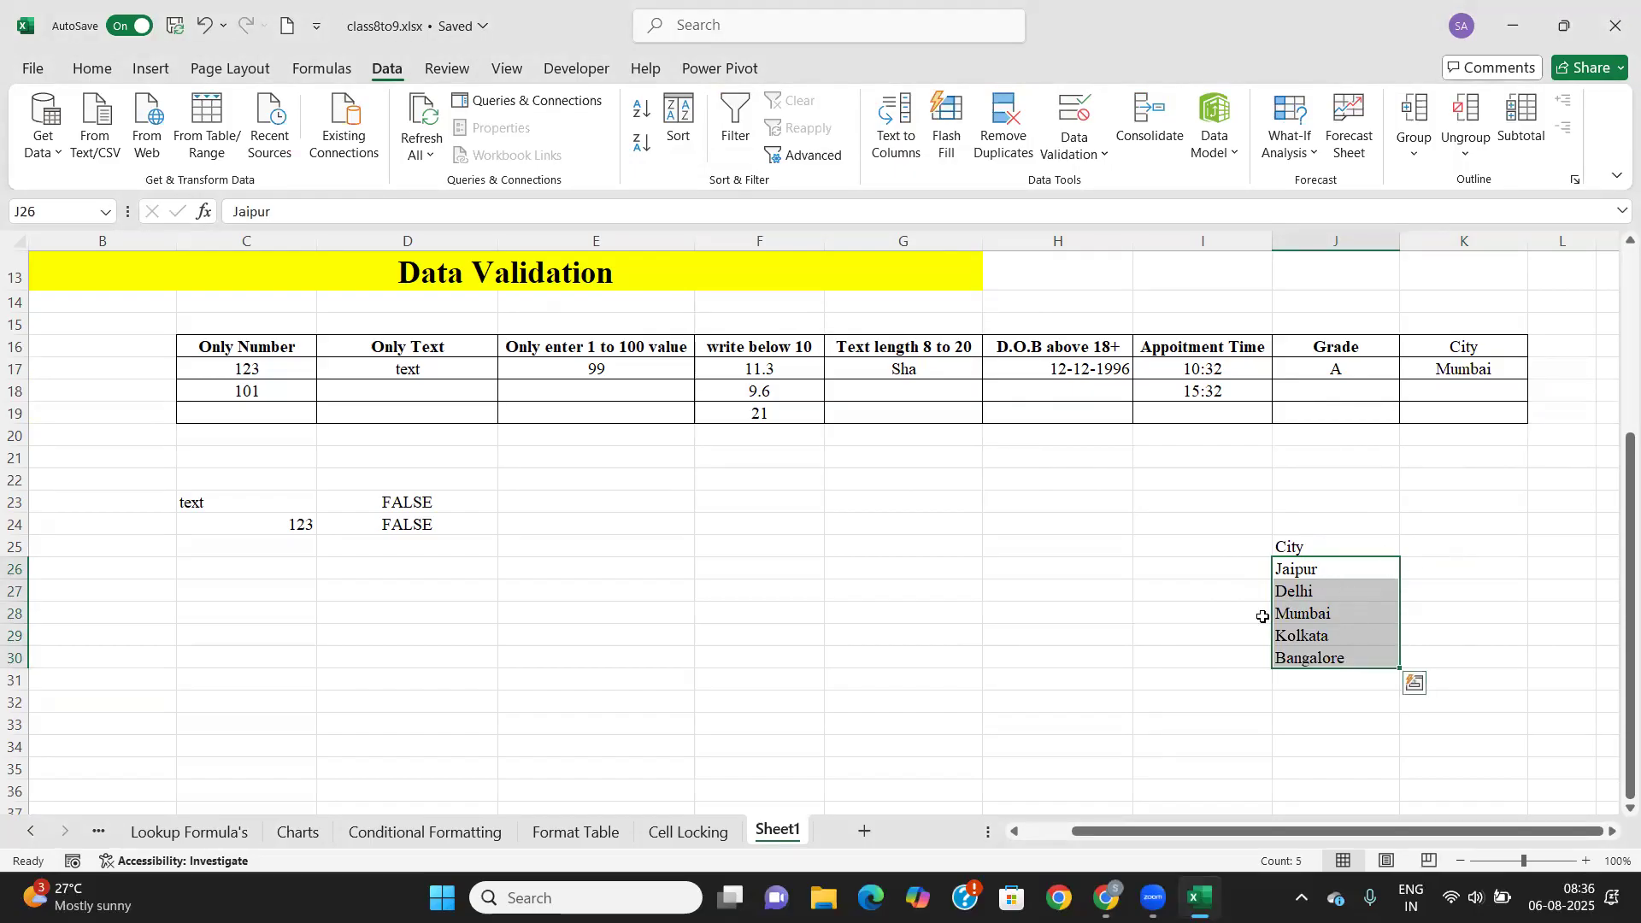
pyautogui.click(55, 215)
pyautogui.write('city')
pyautogui.press('Return')
pyautogui.click(1231, 609)
pyautogui.click(1295, 571)
pyautogui.click(1304, 611)
# Apply List data validation to cell K18 with the named range =city as the source and check its dropdown list.
pyautogui.click(1475, 383)
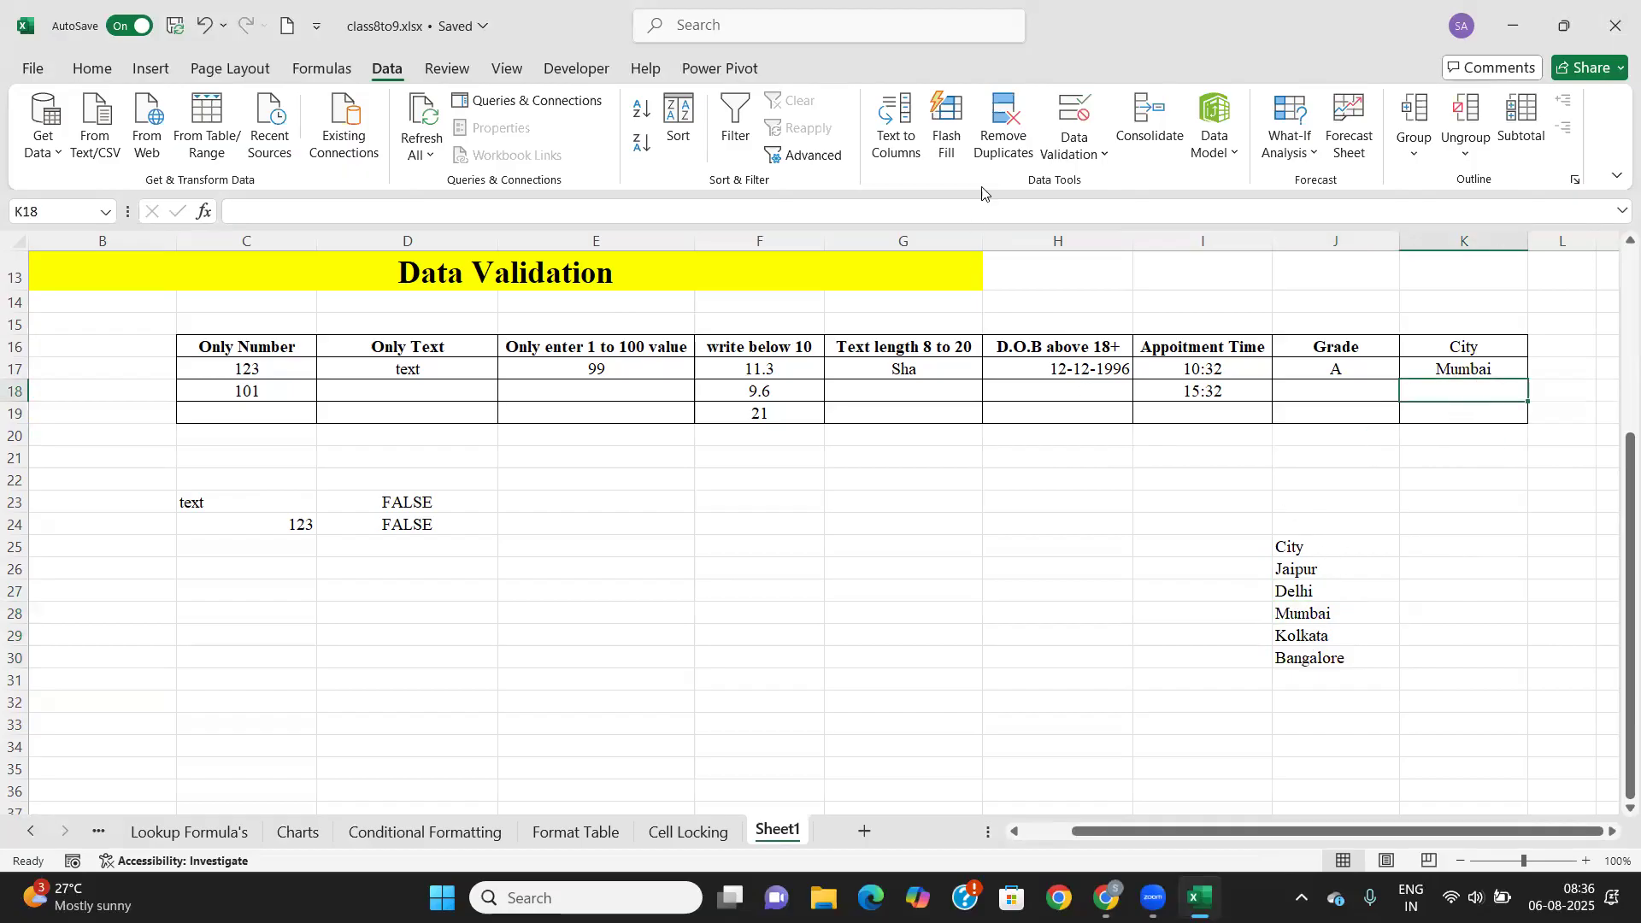
pyautogui.moveTo(1315, 571); pyautogui.dragTo(1311, 680)
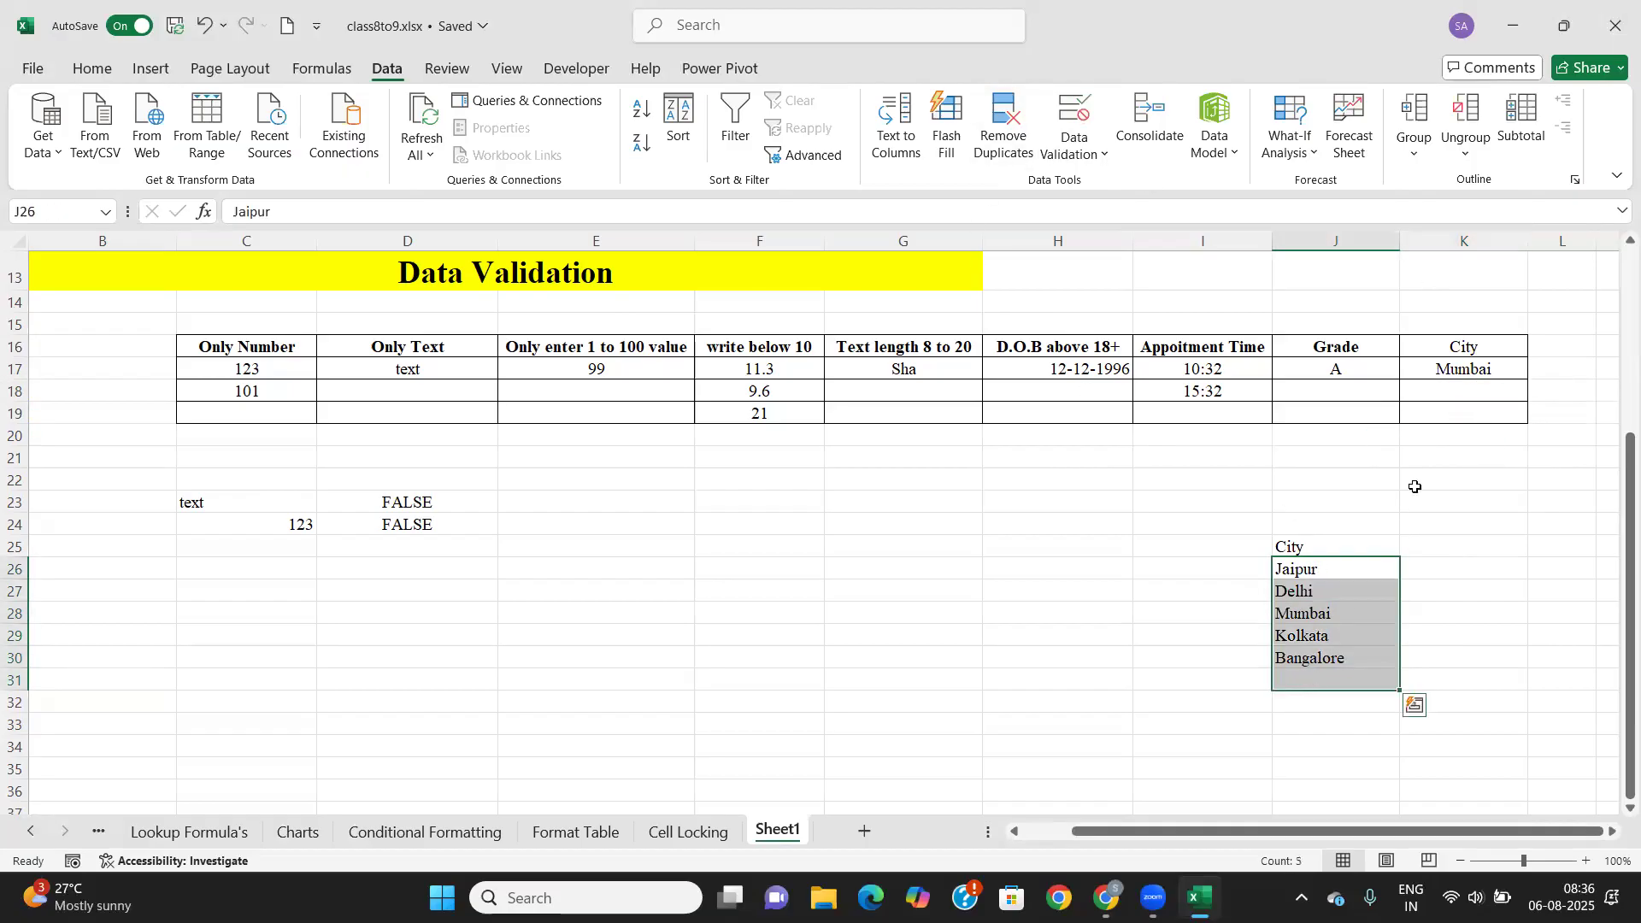
pyautogui.click(1463, 390)
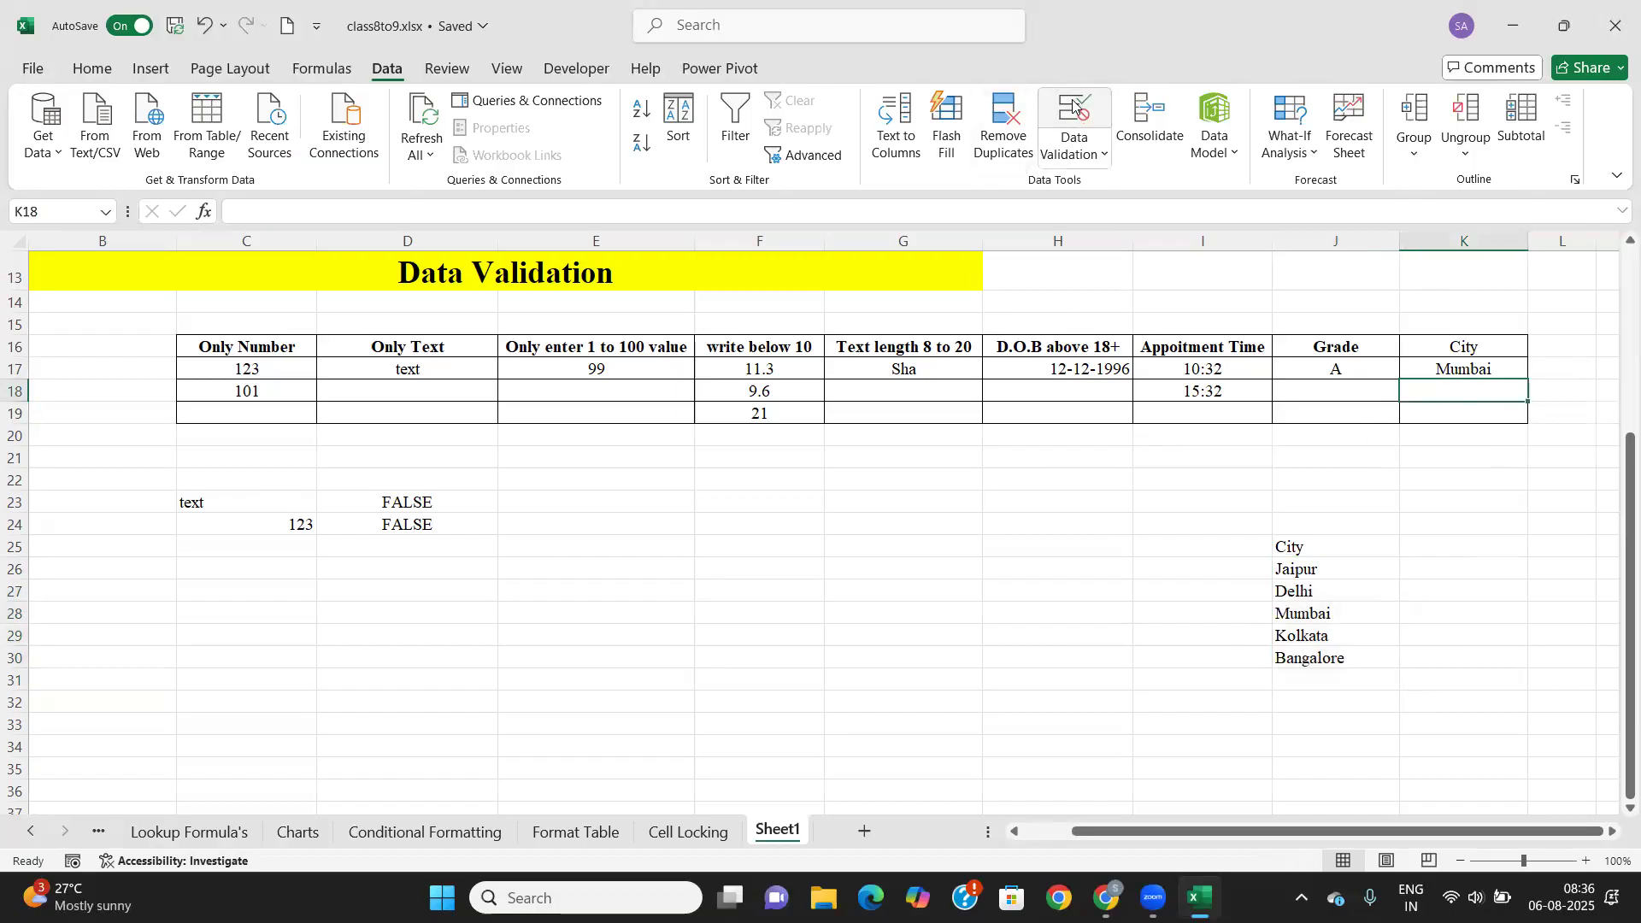
pyautogui.click(1073, 104)
pyautogui.click(708, 266)
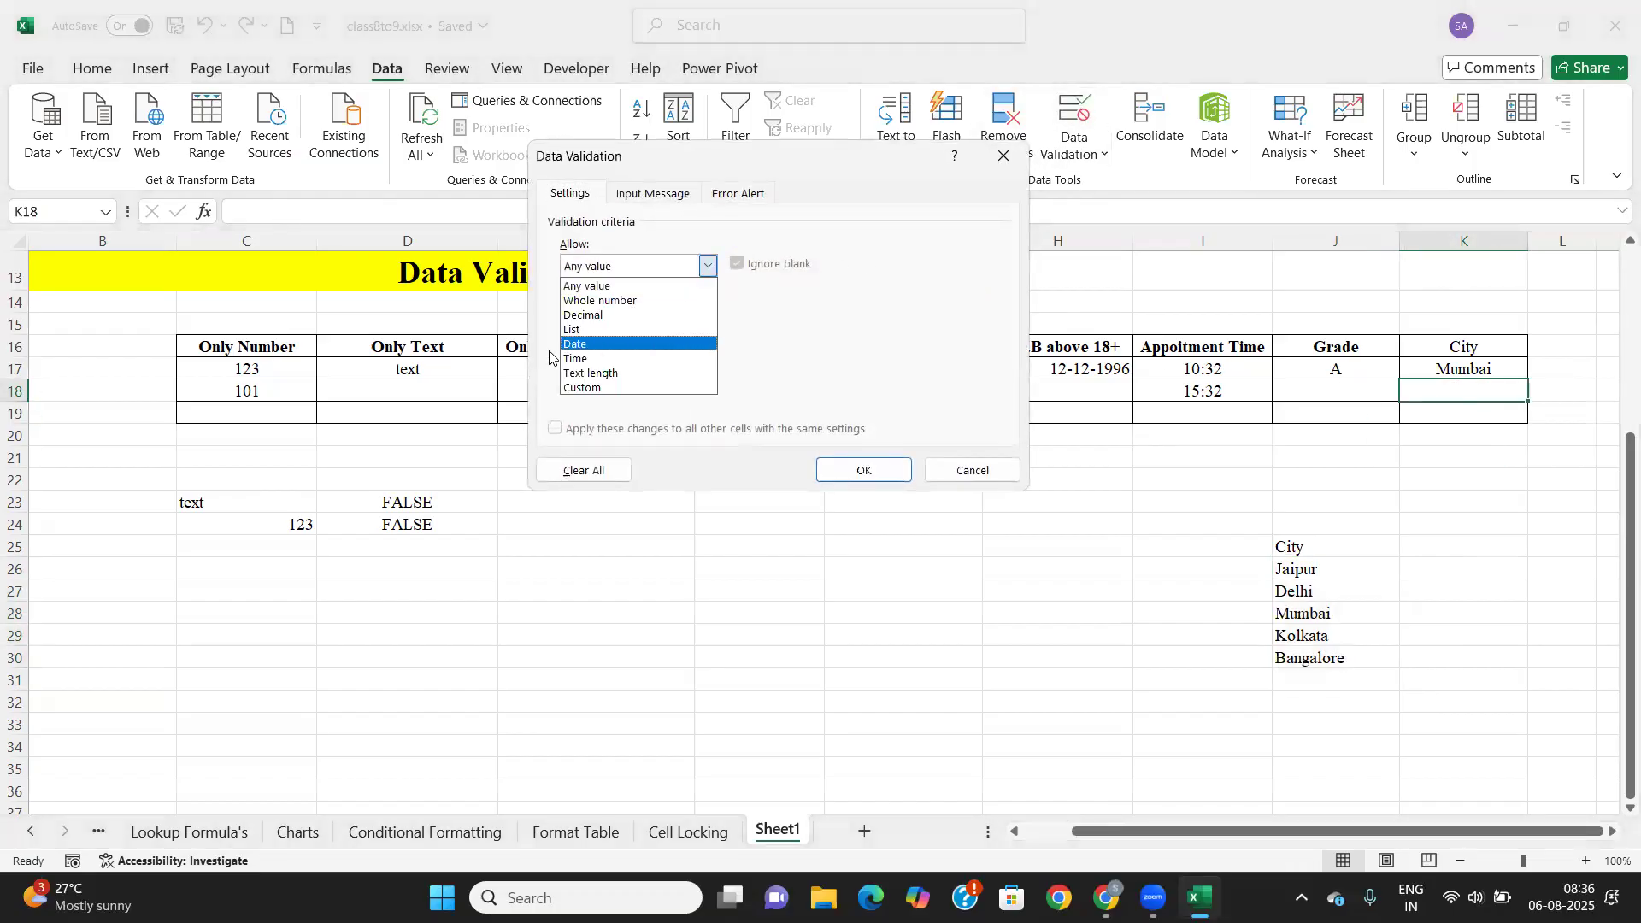
pyautogui.click(573, 329)
pyautogui.click(584, 355)
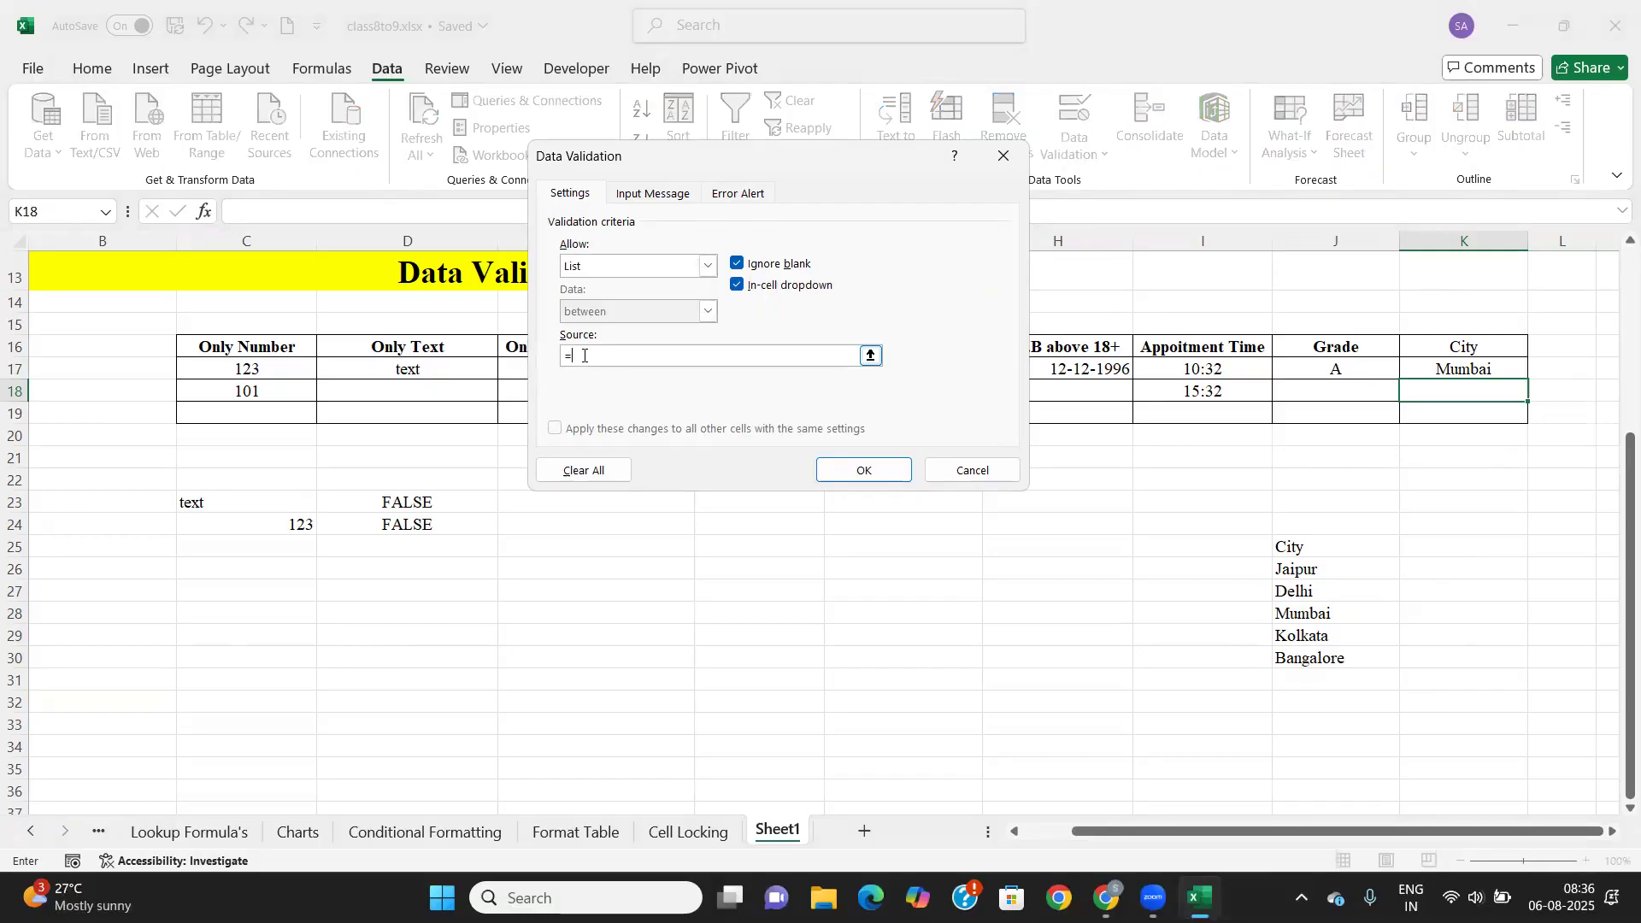
pyautogui.write('=city')
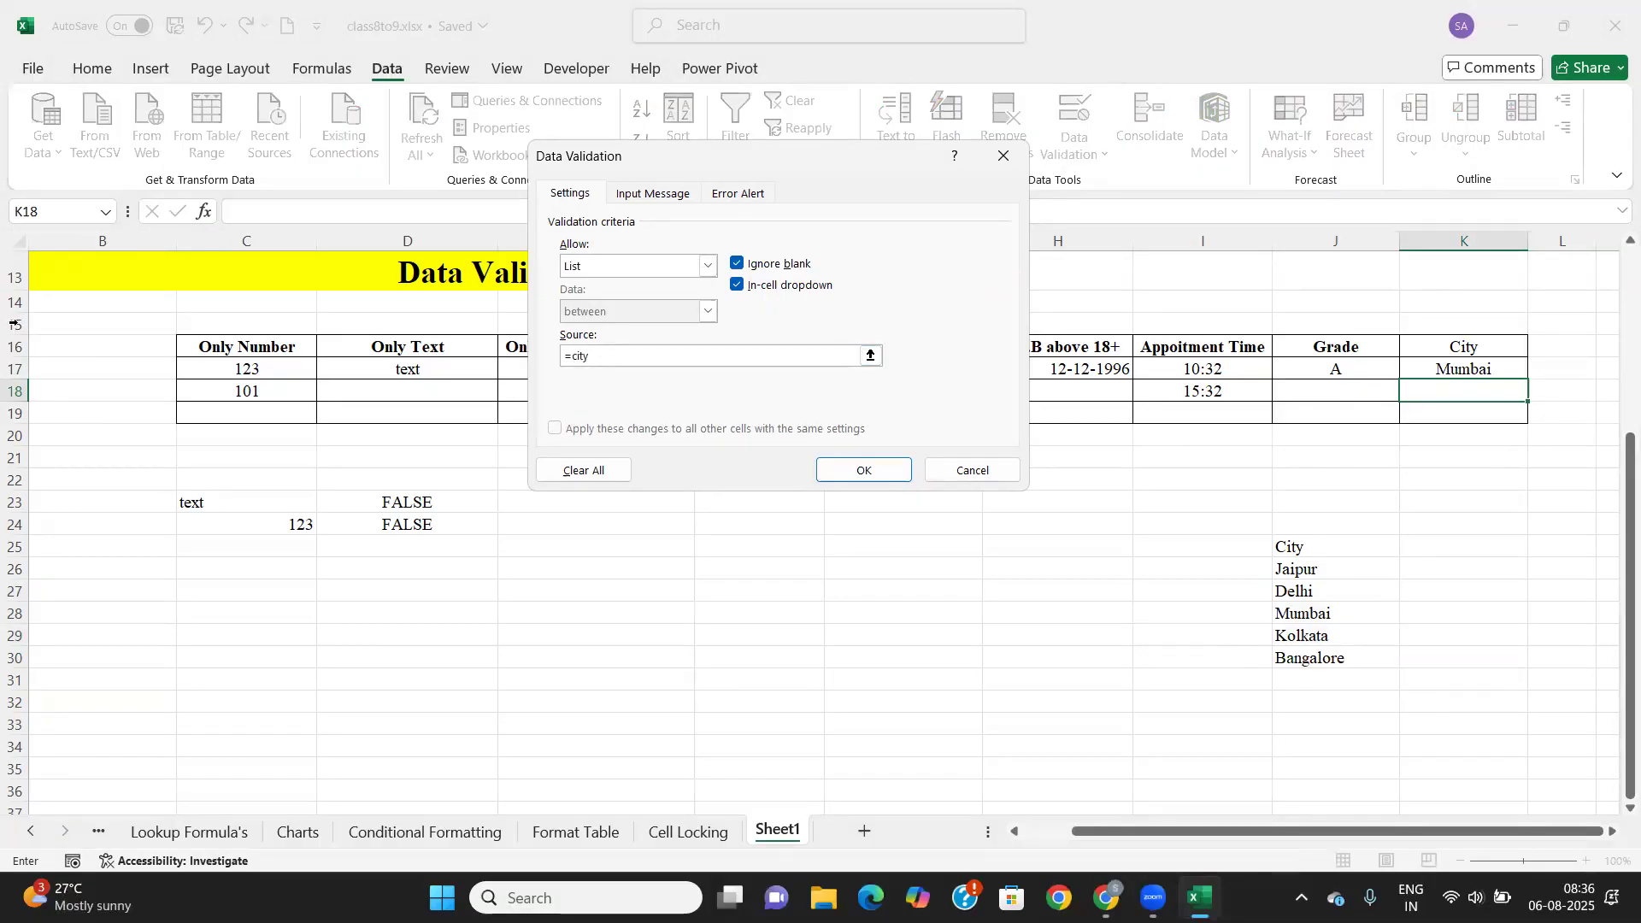
pyautogui.click(868, 471)
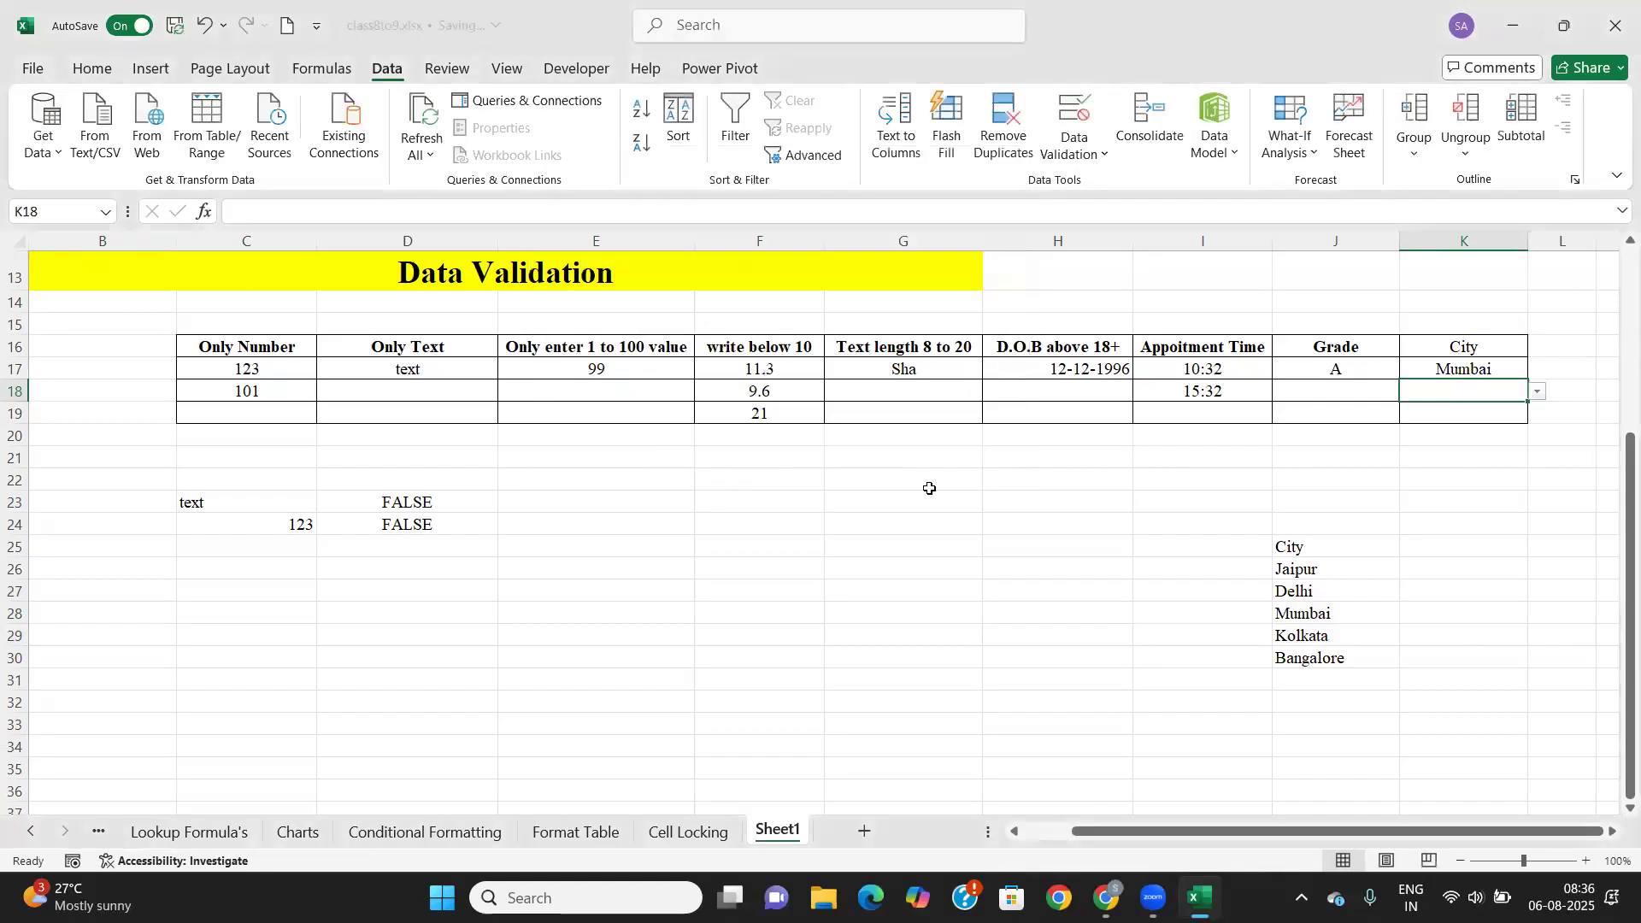
pyautogui.click(1538, 393)
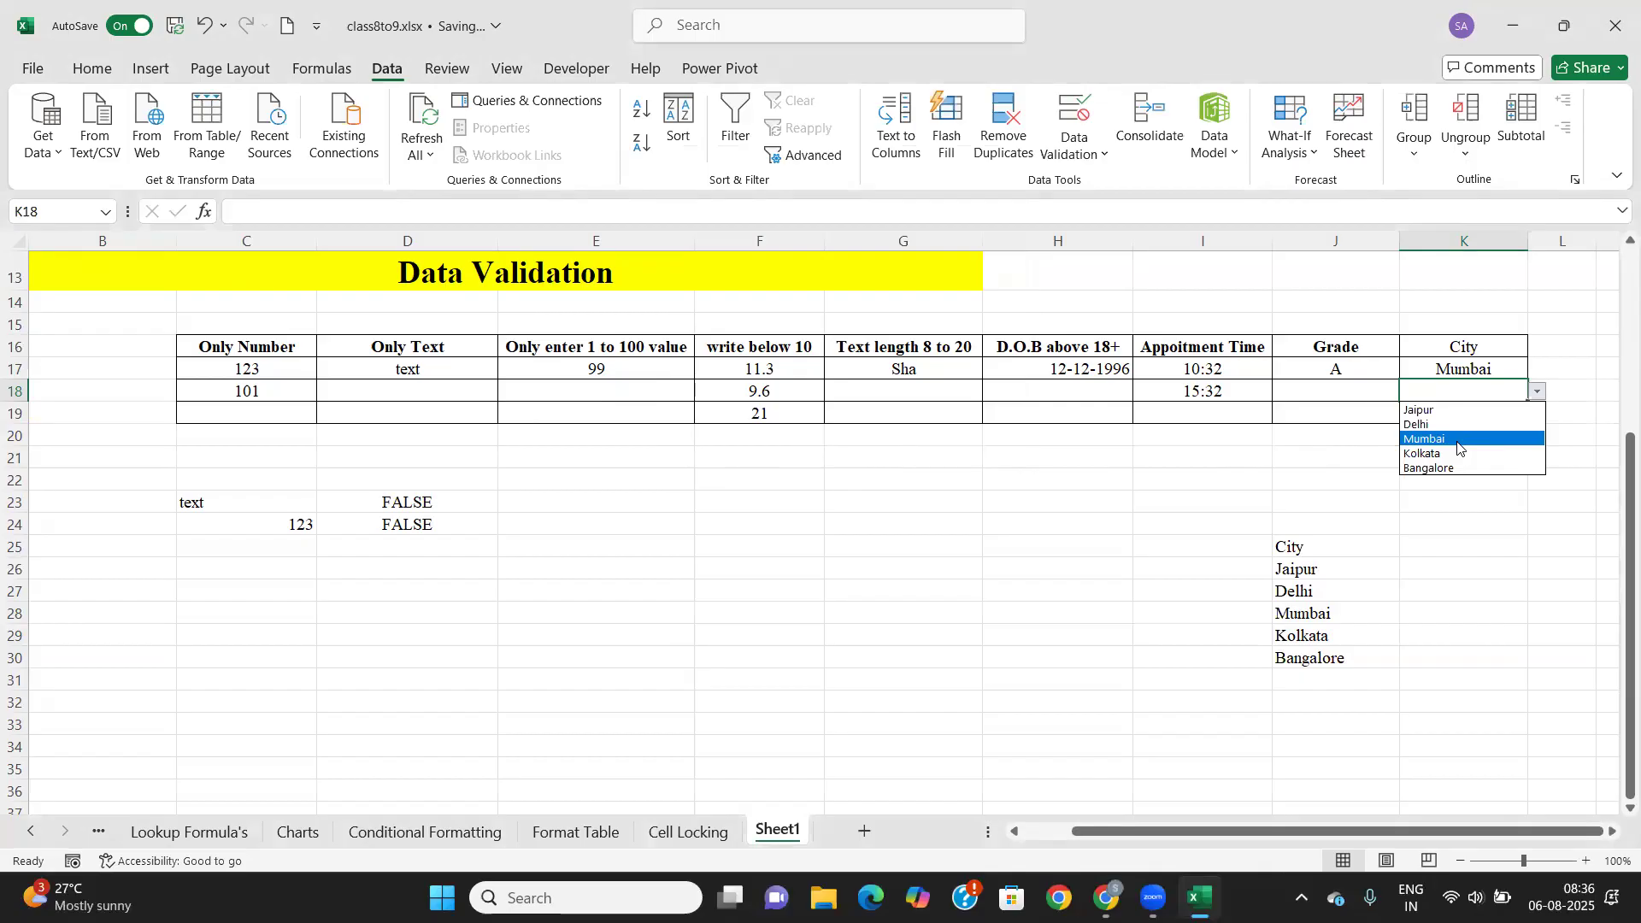
pyautogui.click(1327, 511)
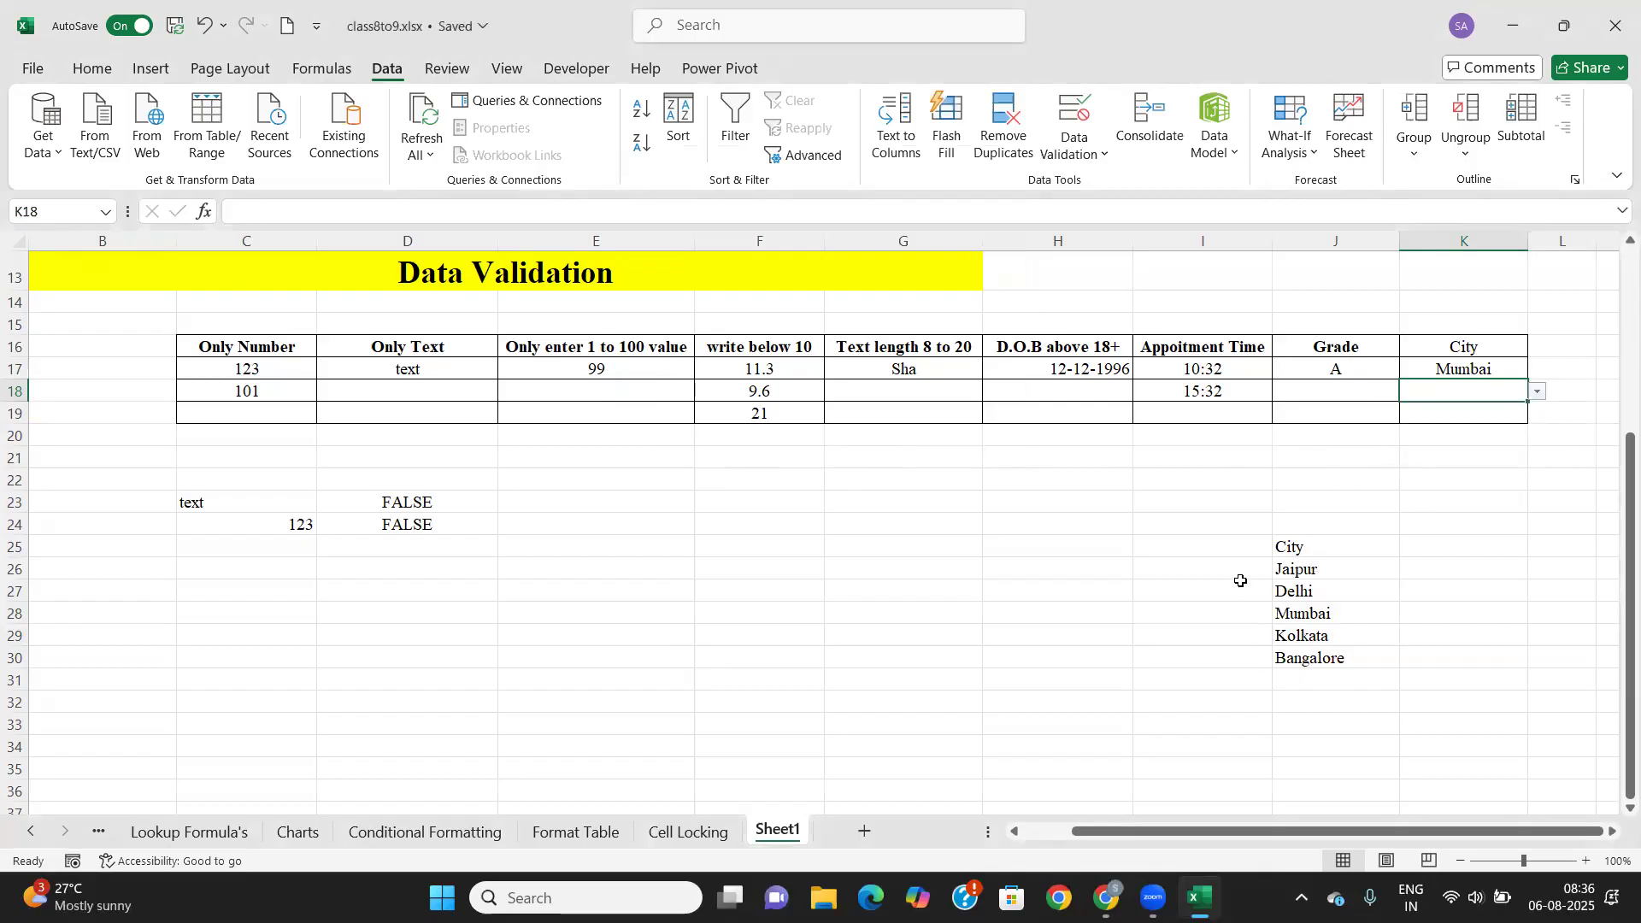
# Enter a list headed State in H25, with Rajasthan, Gujarat, Maharastra, Bihar and UP in H26 to H30.
pyautogui.click(1067, 548)
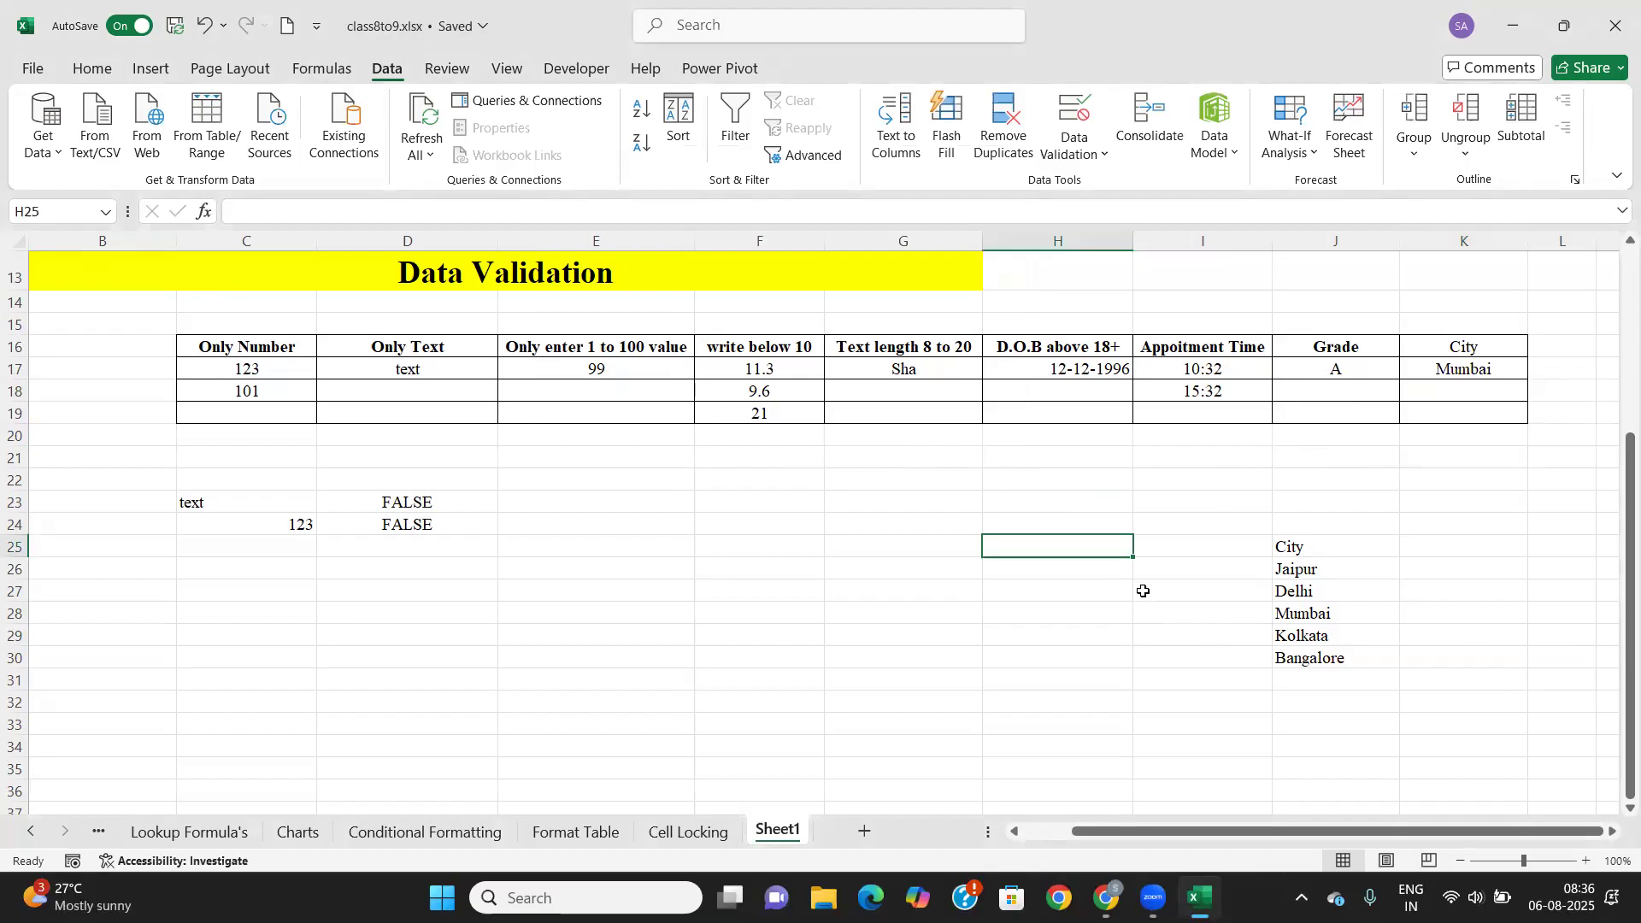
pyautogui.write('State')
pyautogui.press('Return')
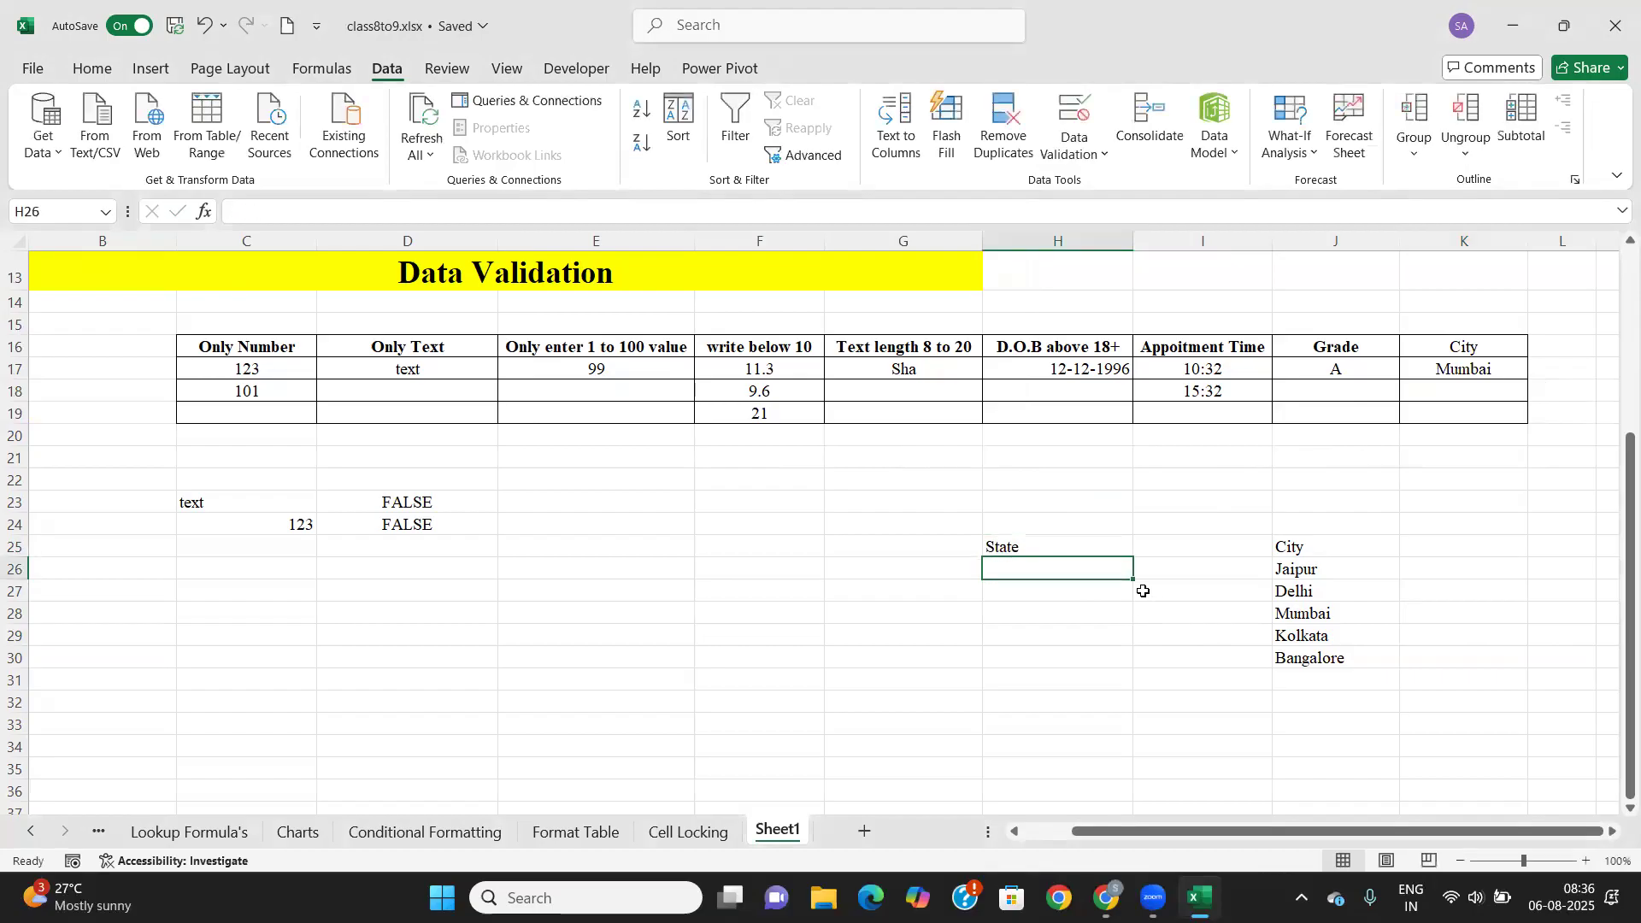
pyautogui.write('Rajasthan')
pyautogui.press('Return')
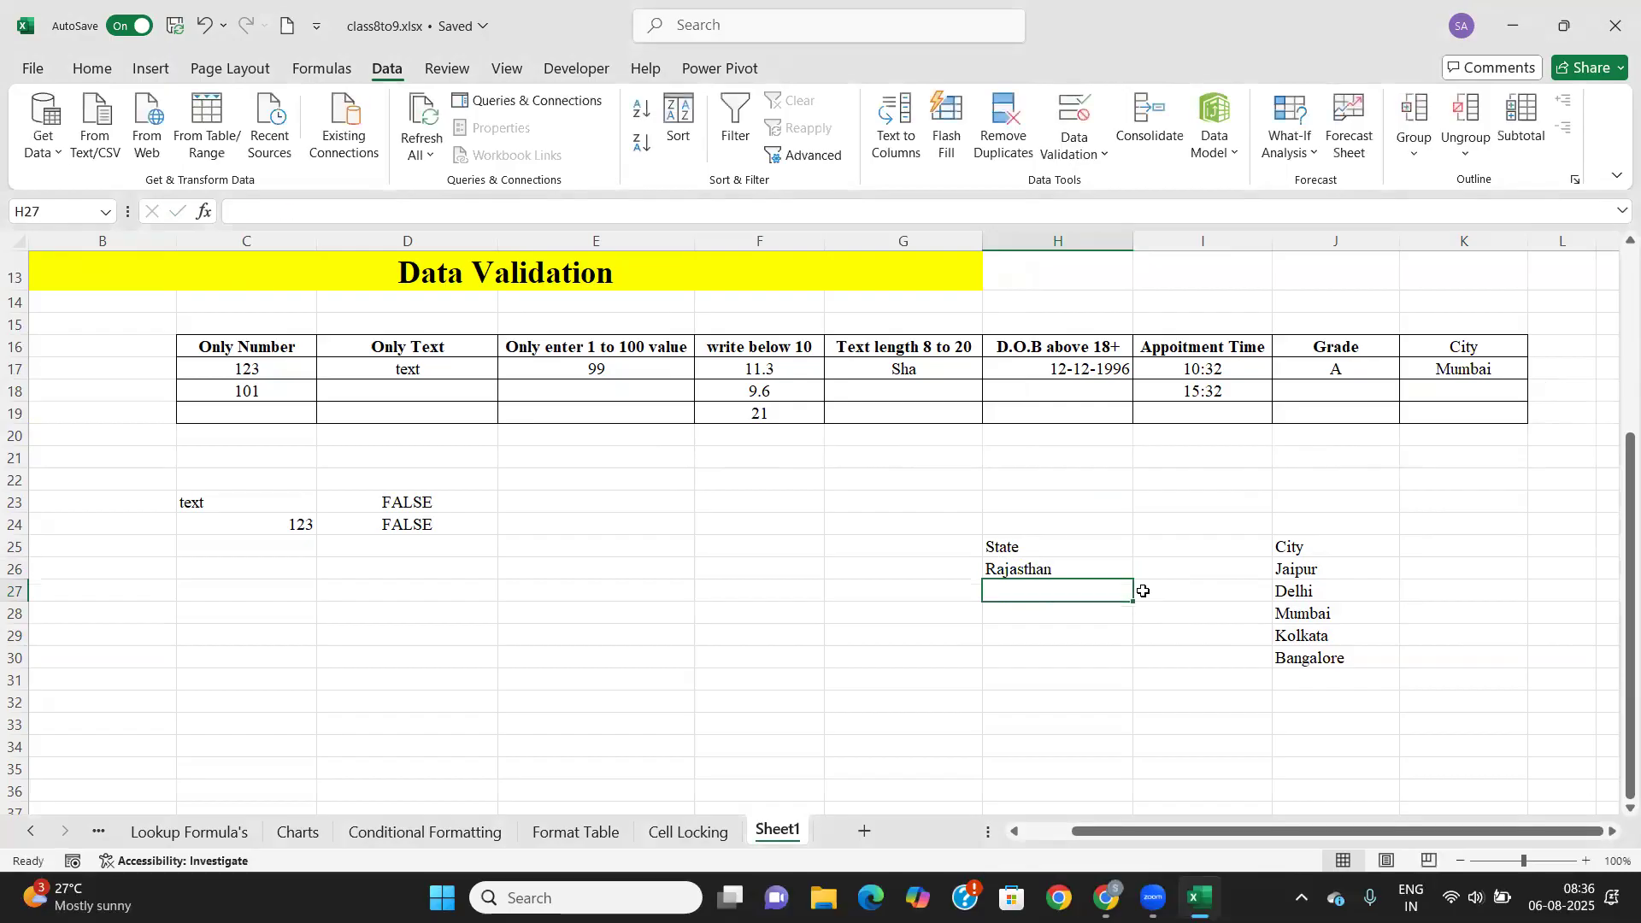
pyautogui.write('Gujarat')
pyautogui.press('Return')
pyautogui.write('Mahara')
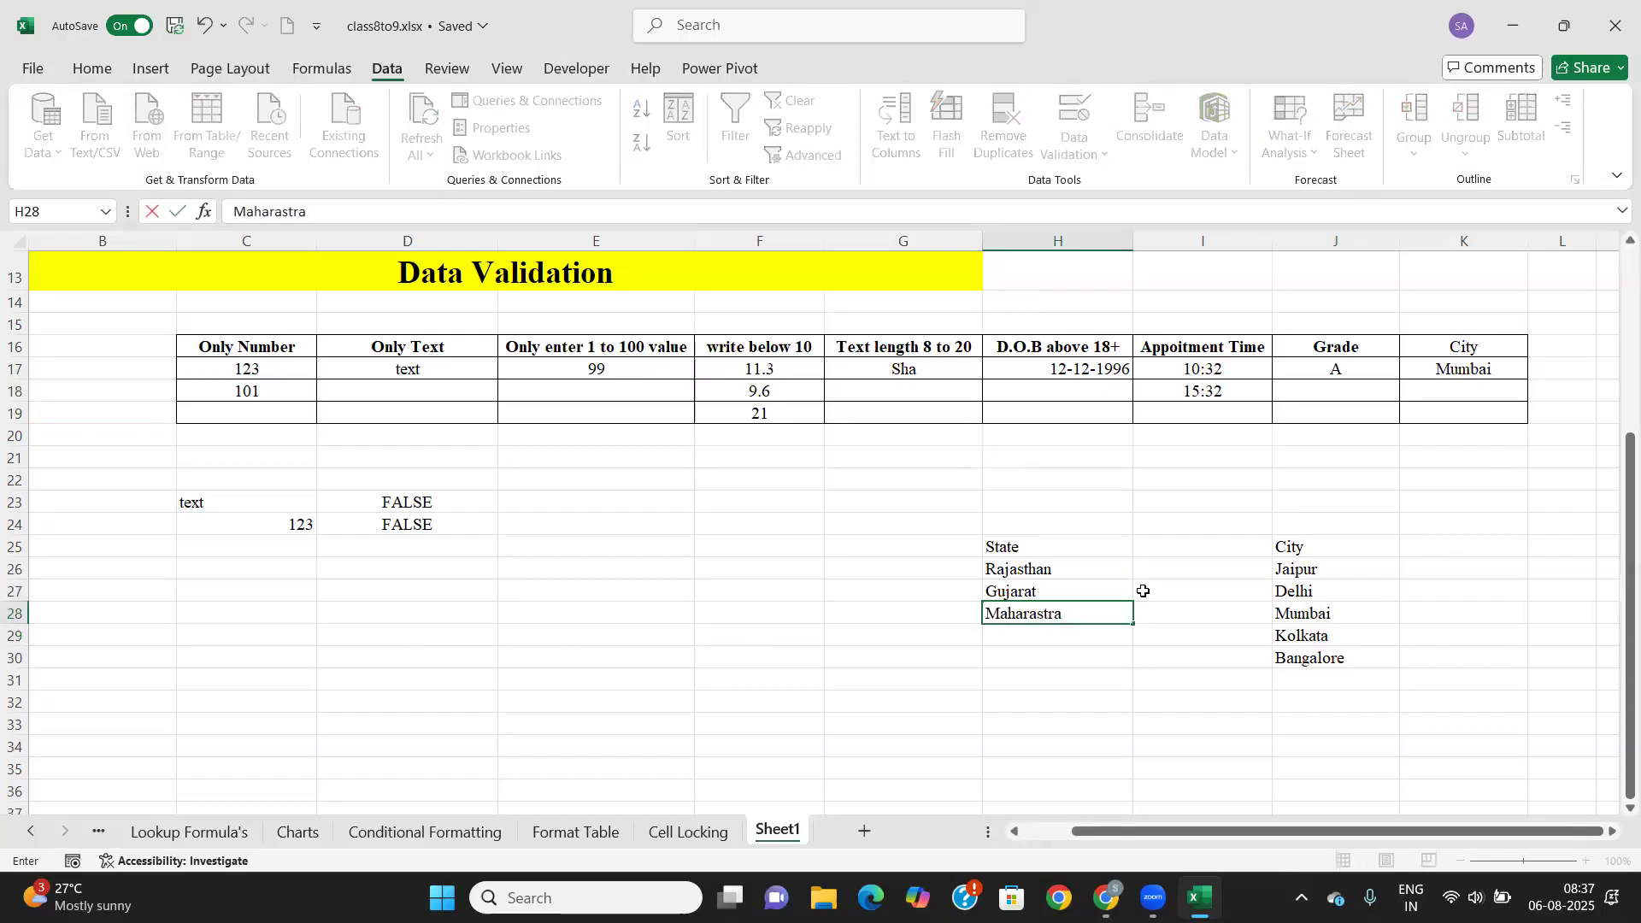
pyautogui.press('Return')
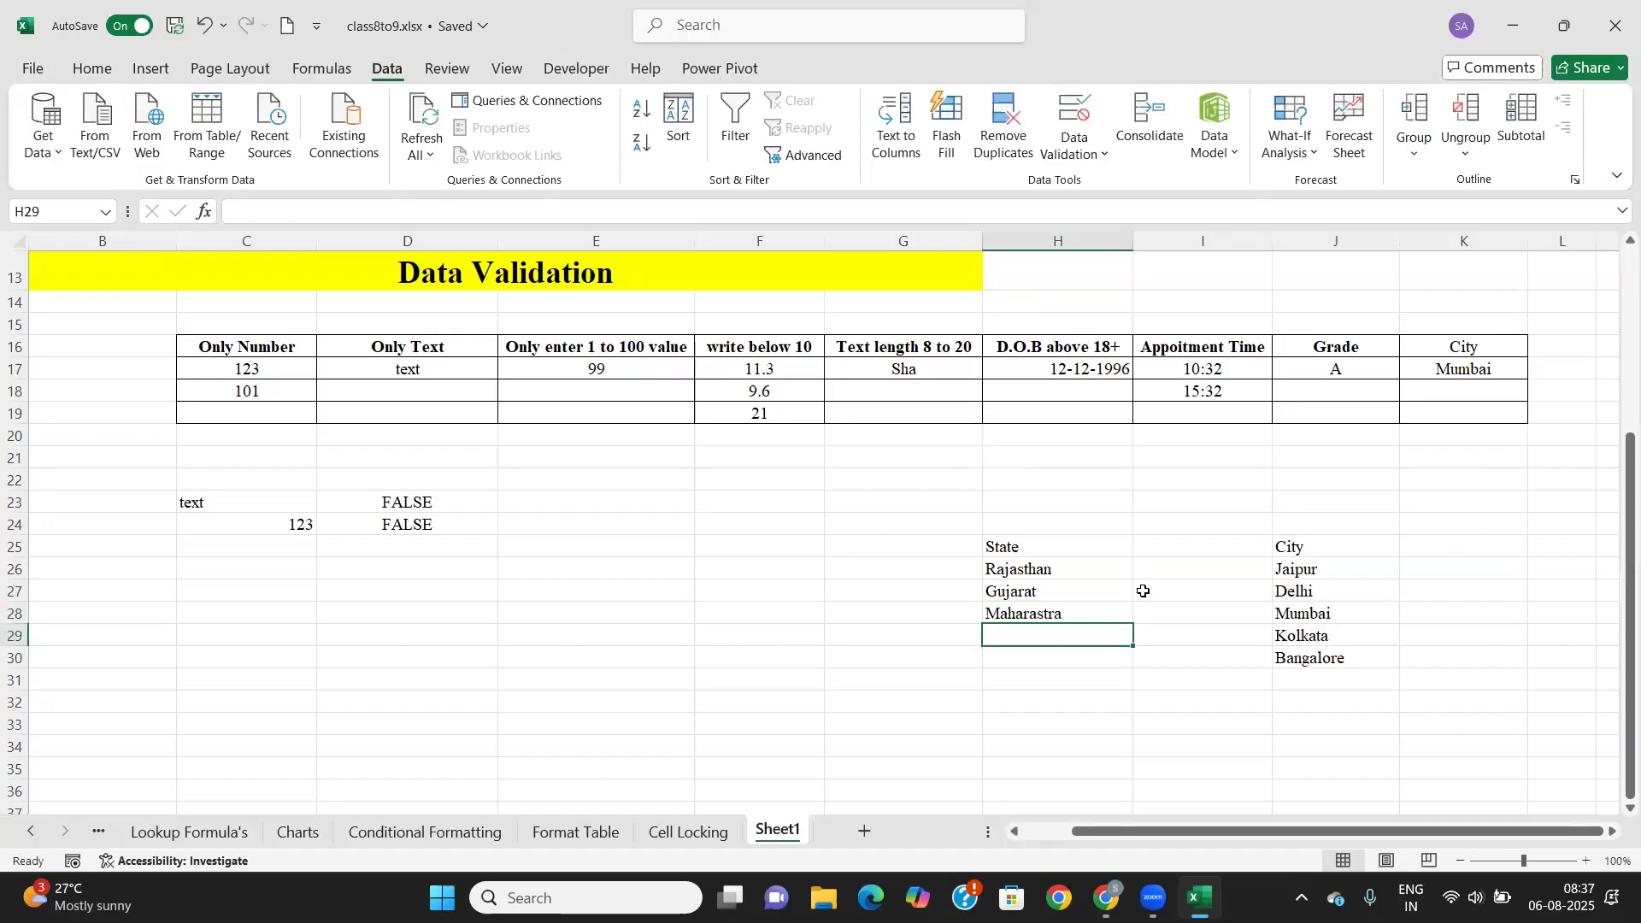
pyautogui.write('Bihar')
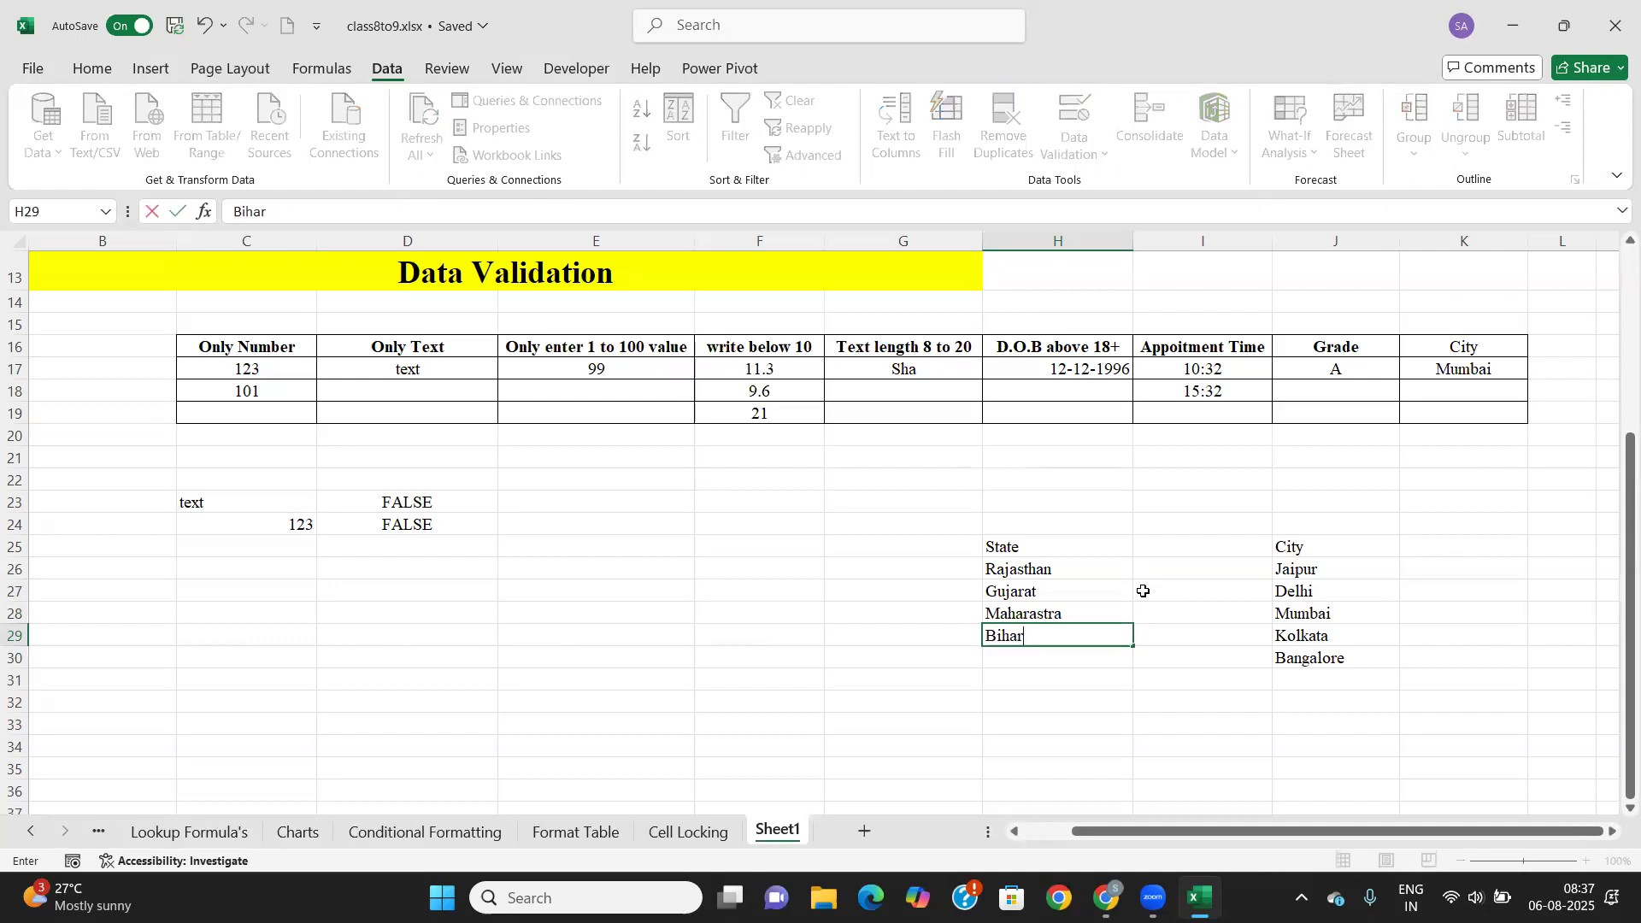
pyautogui.press('Return')
pyautogui.write('UP')
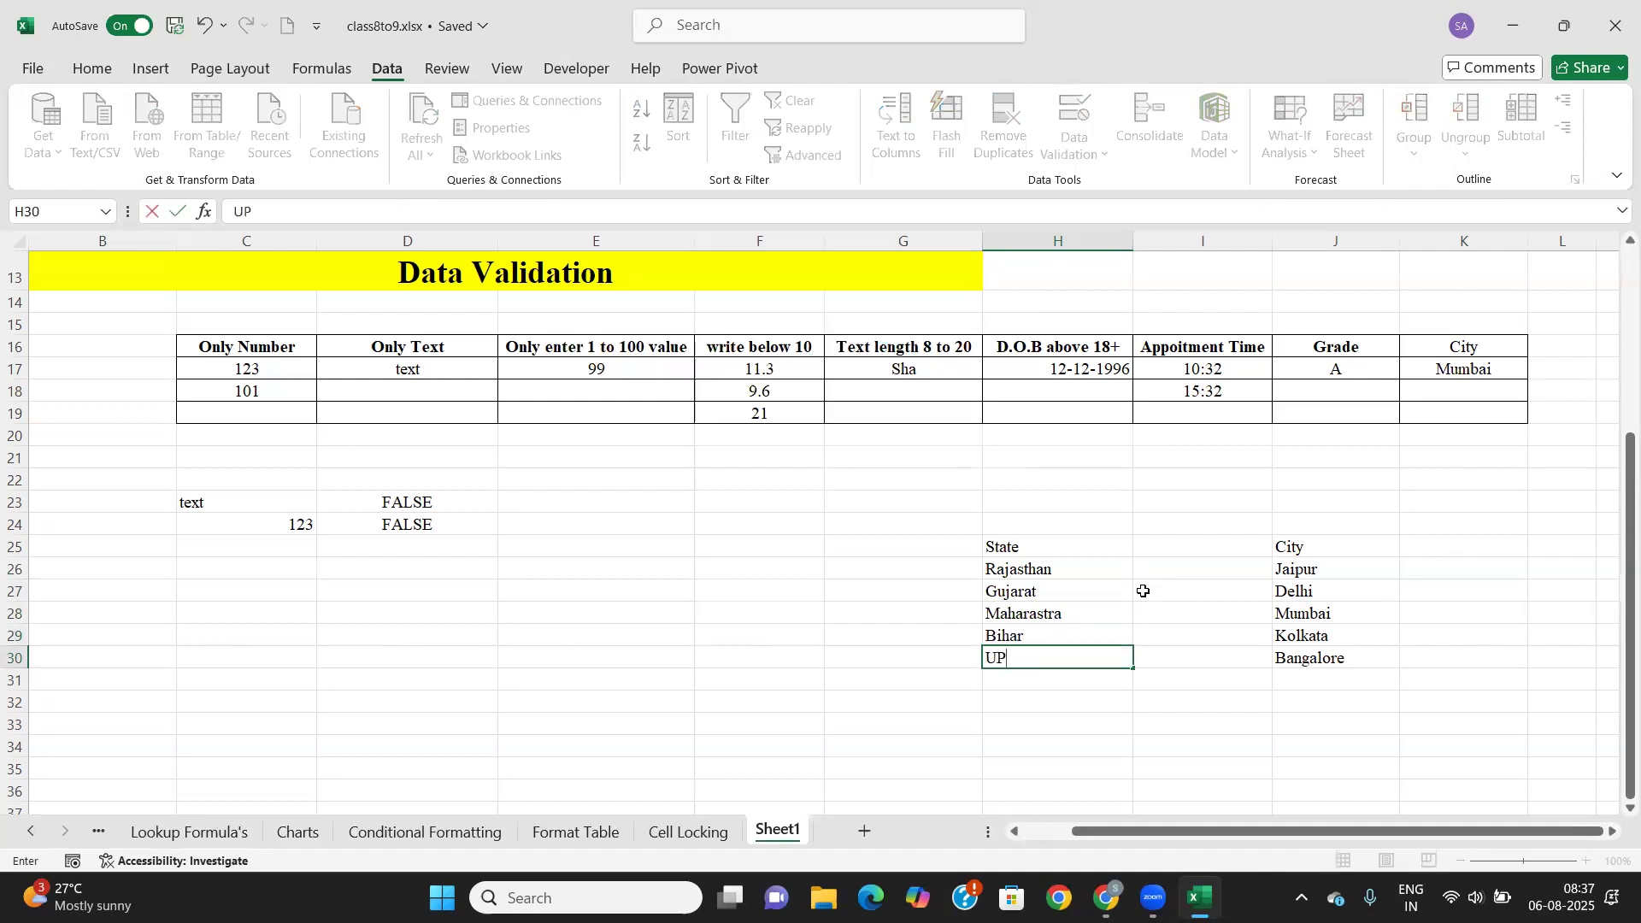
pyautogui.click(1101, 572)
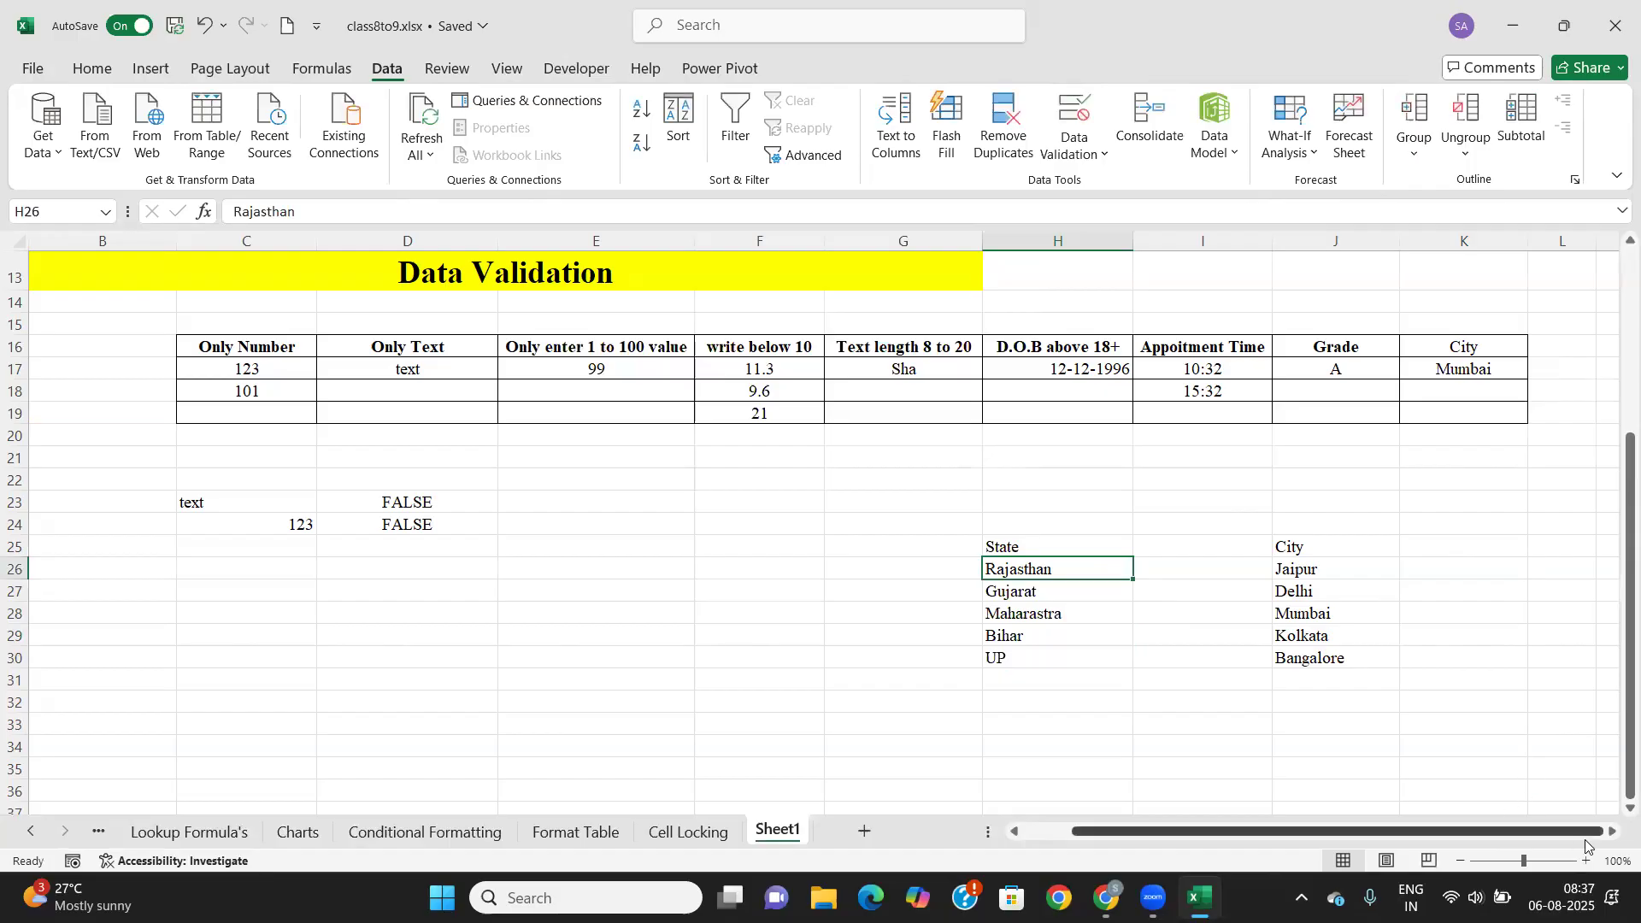
# Add the heading State in cell L16 beside the City column and widen column L.
pyautogui.hscroll(3, 1476, 499)
pyautogui.click(1103, 346)
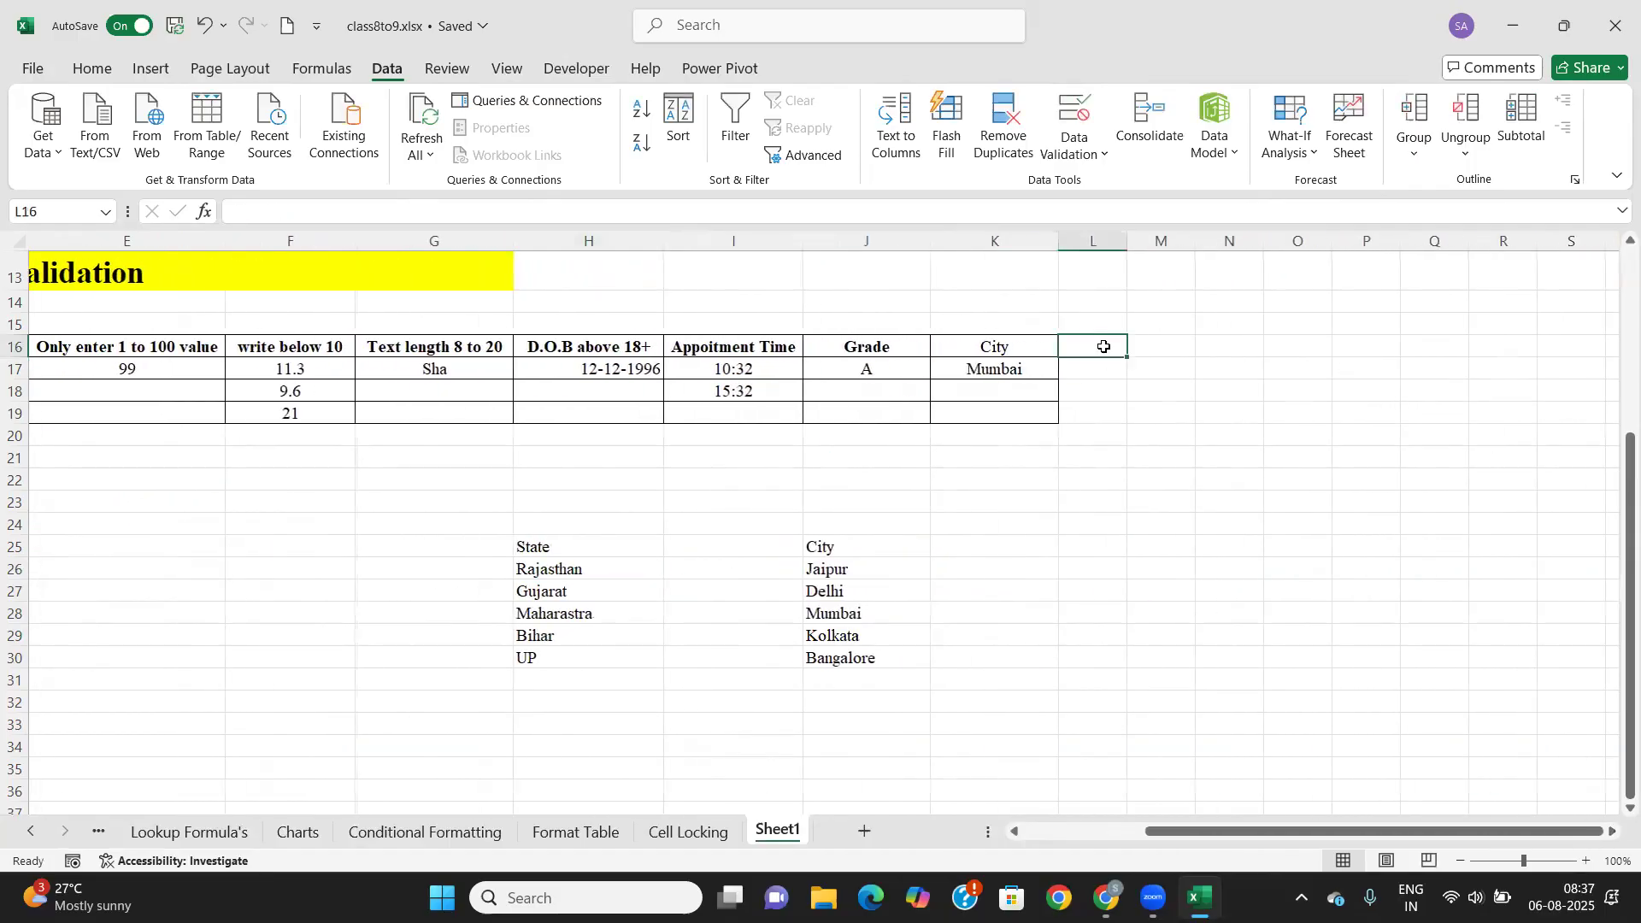
pyautogui.write('S')
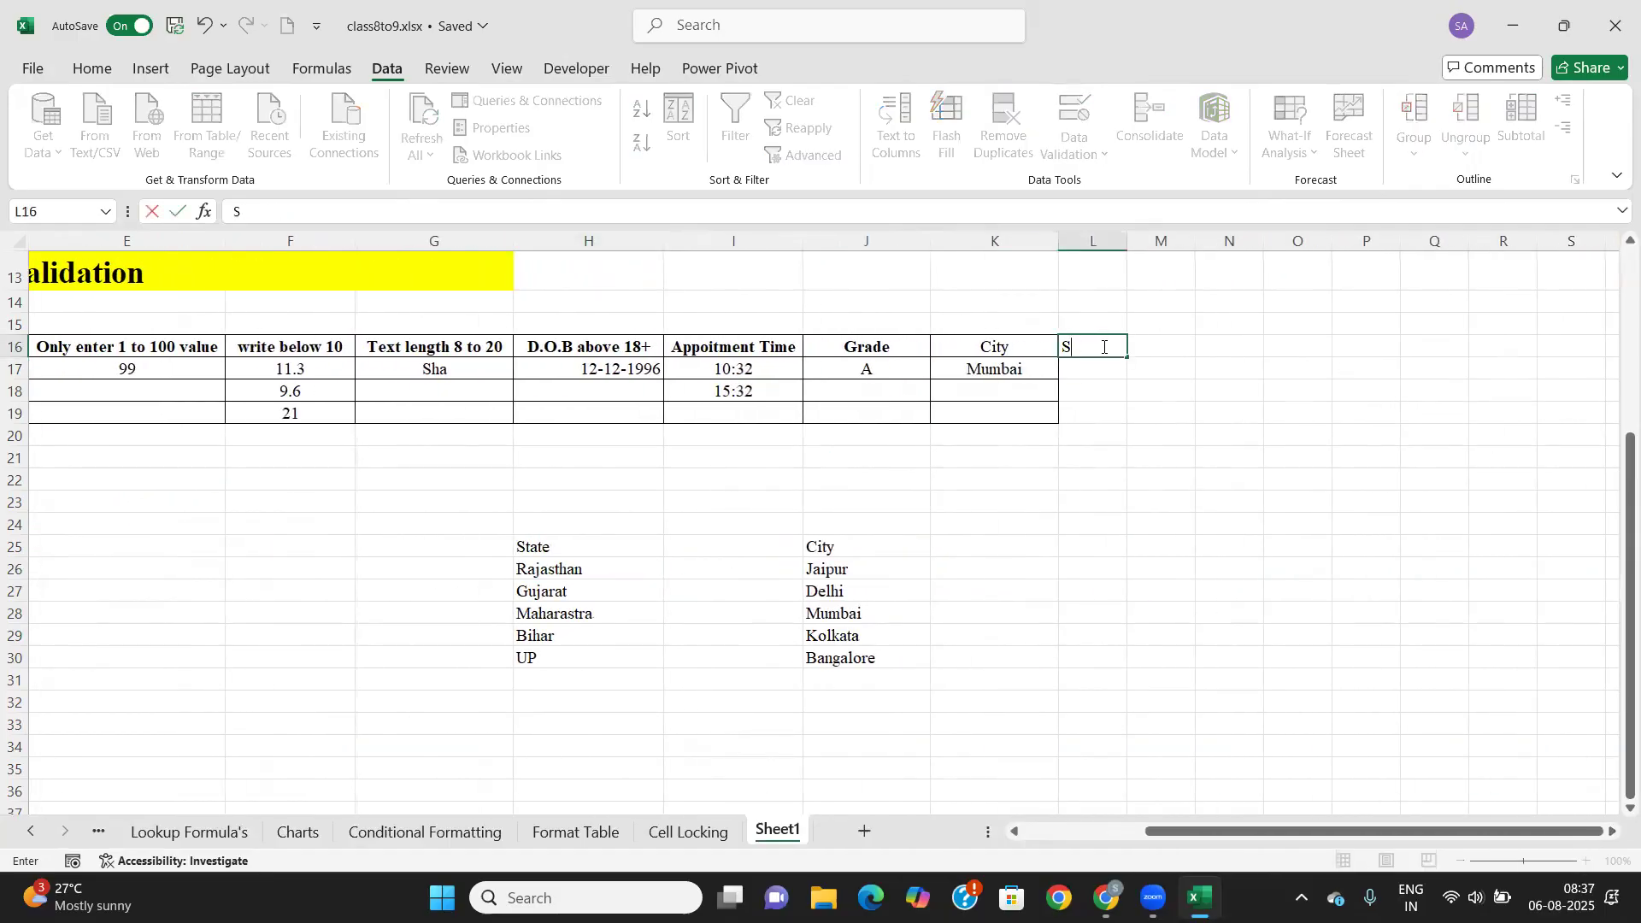
pyautogui.write('aate')
pyautogui.press('Tab')
pyautogui.click(1104, 347)
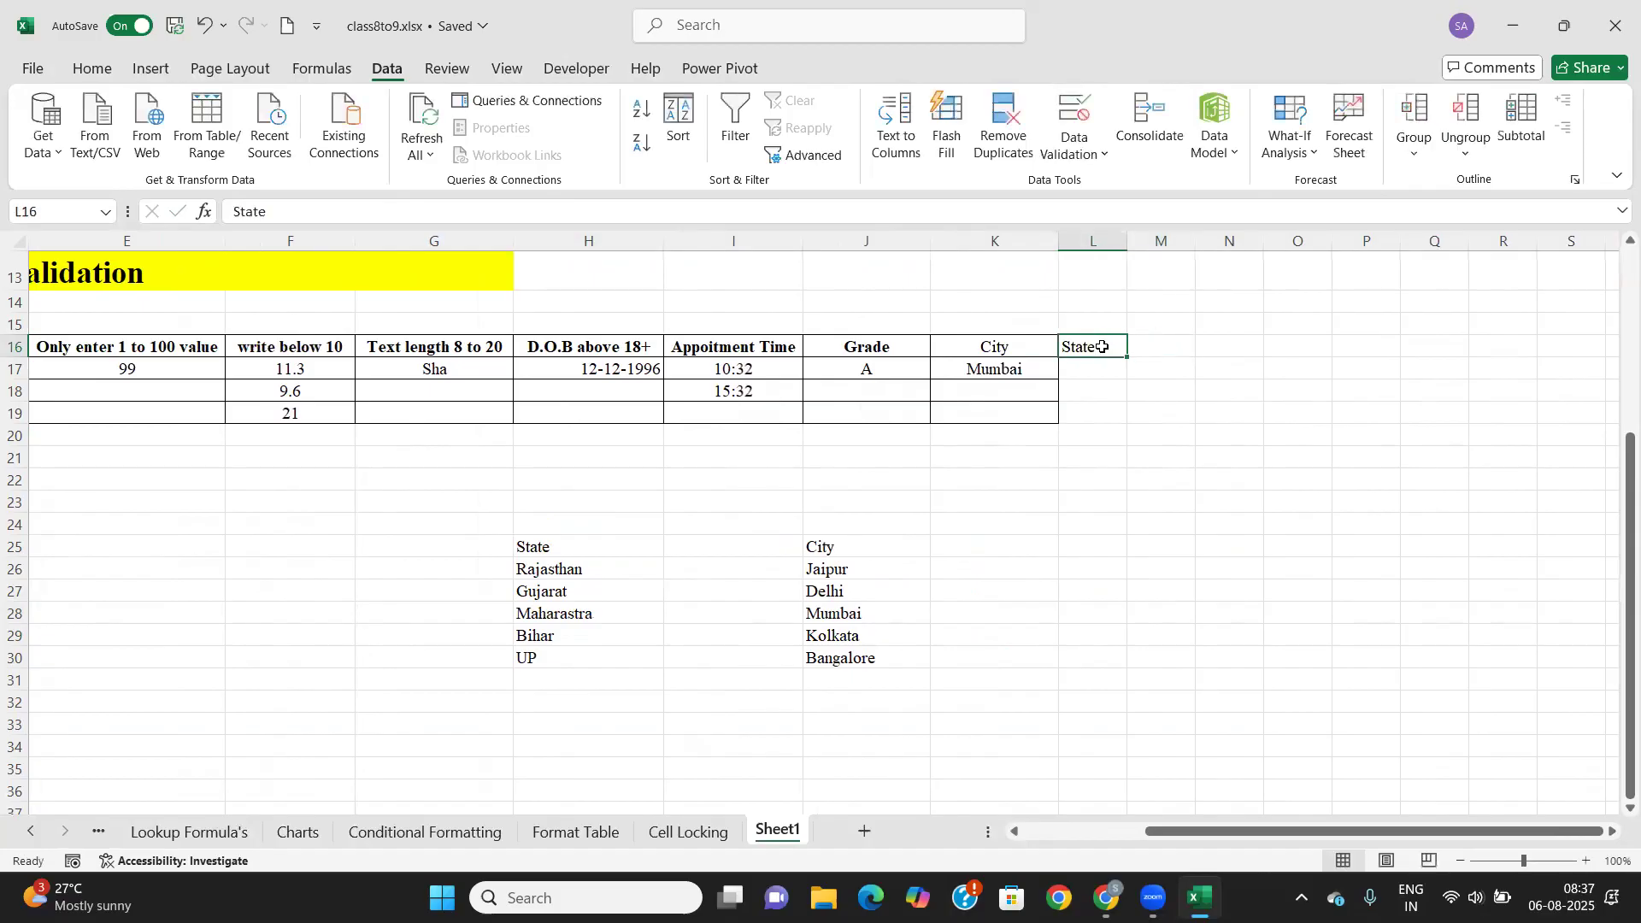
pyautogui.moveTo(1128, 242); pyautogui.dragTo(1167, 243)
# Copy the formatting of K16 to K19 onto the State column cells L16 to L19.
pyautogui.moveTo(1044, 351); pyautogui.dragTo(1051, 414)
pyautogui.click(92, 69)
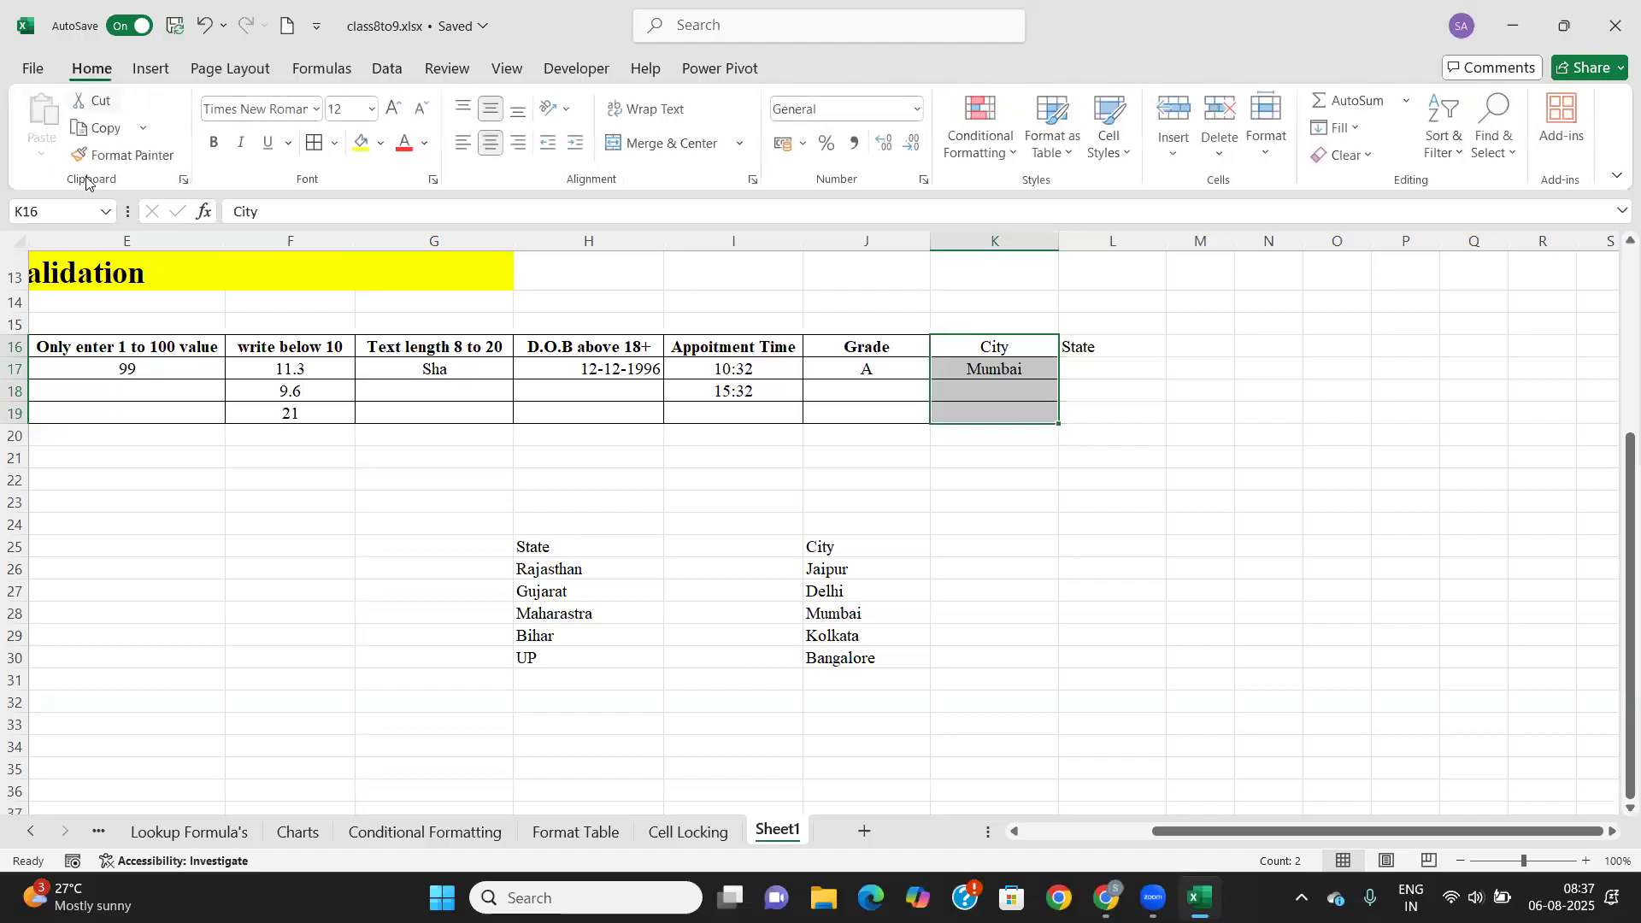
pyautogui.click(127, 154)
pyautogui.click(1085, 345)
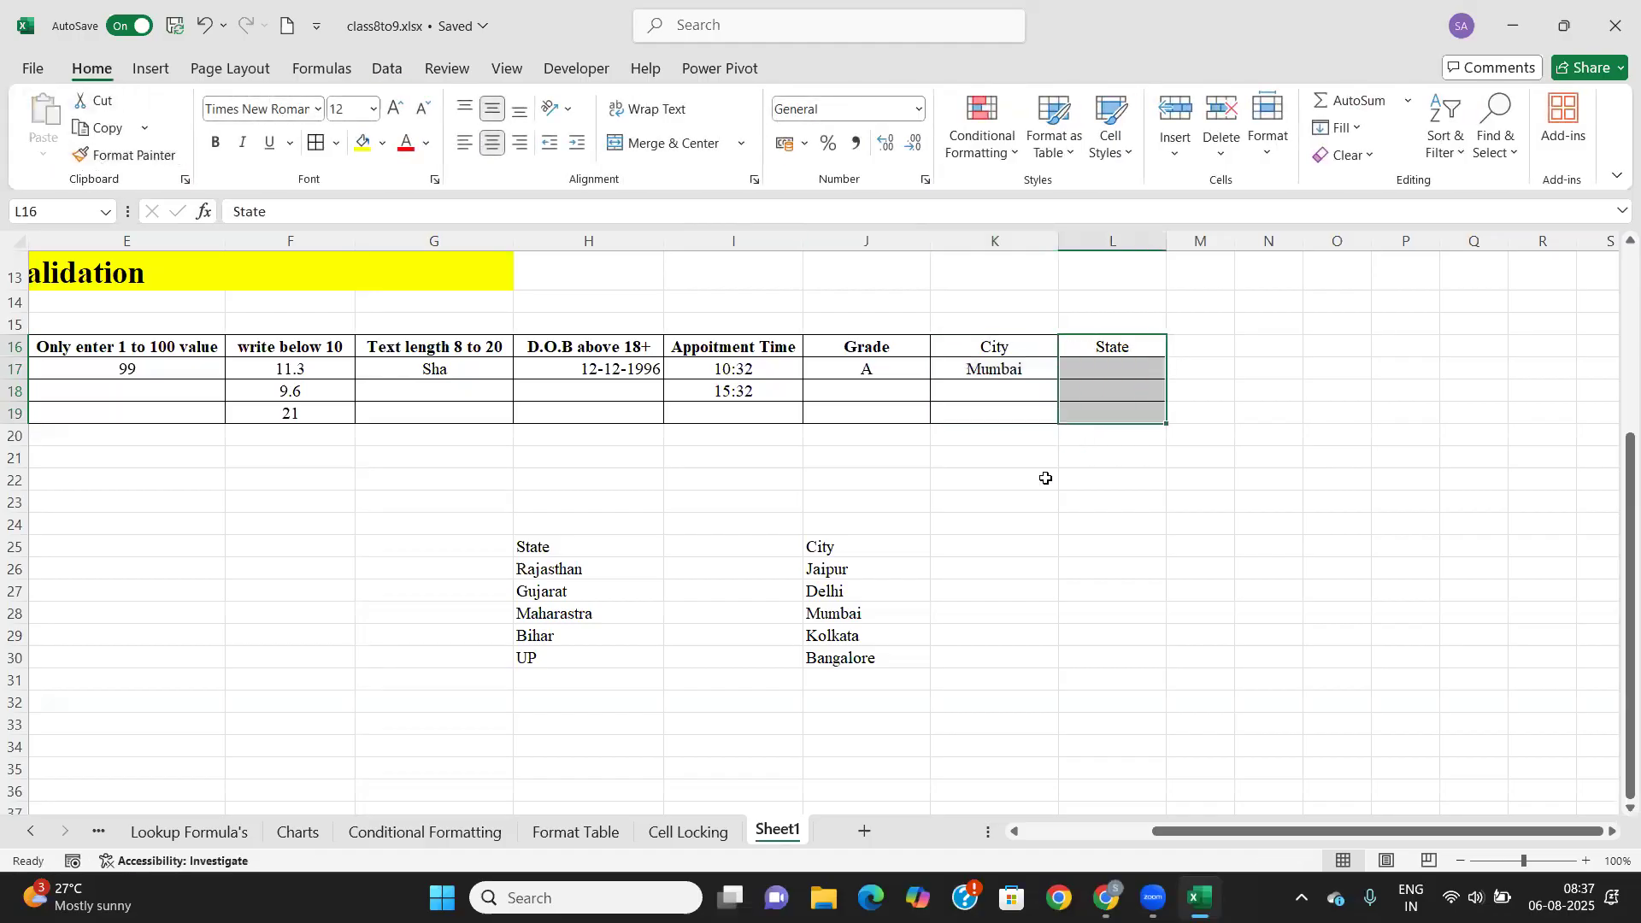
# Name the state list range H26 to H30 as state.
pyautogui.click(1112, 373)
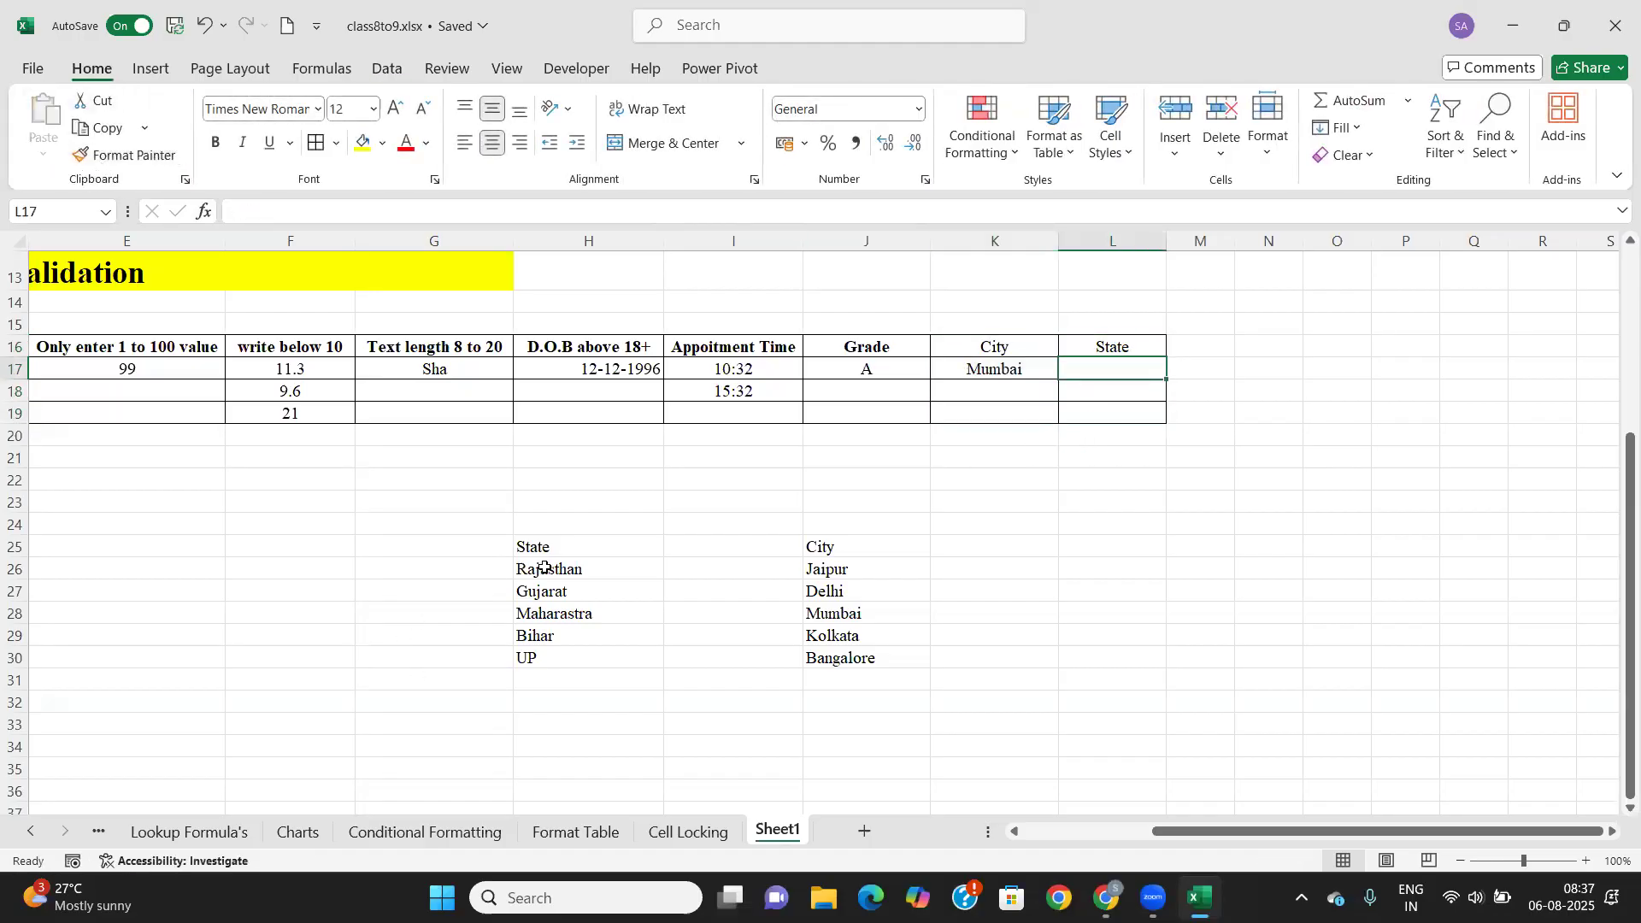
pyautogui.moveTo(558, 570); pyautogui.dragTo(574, 656)
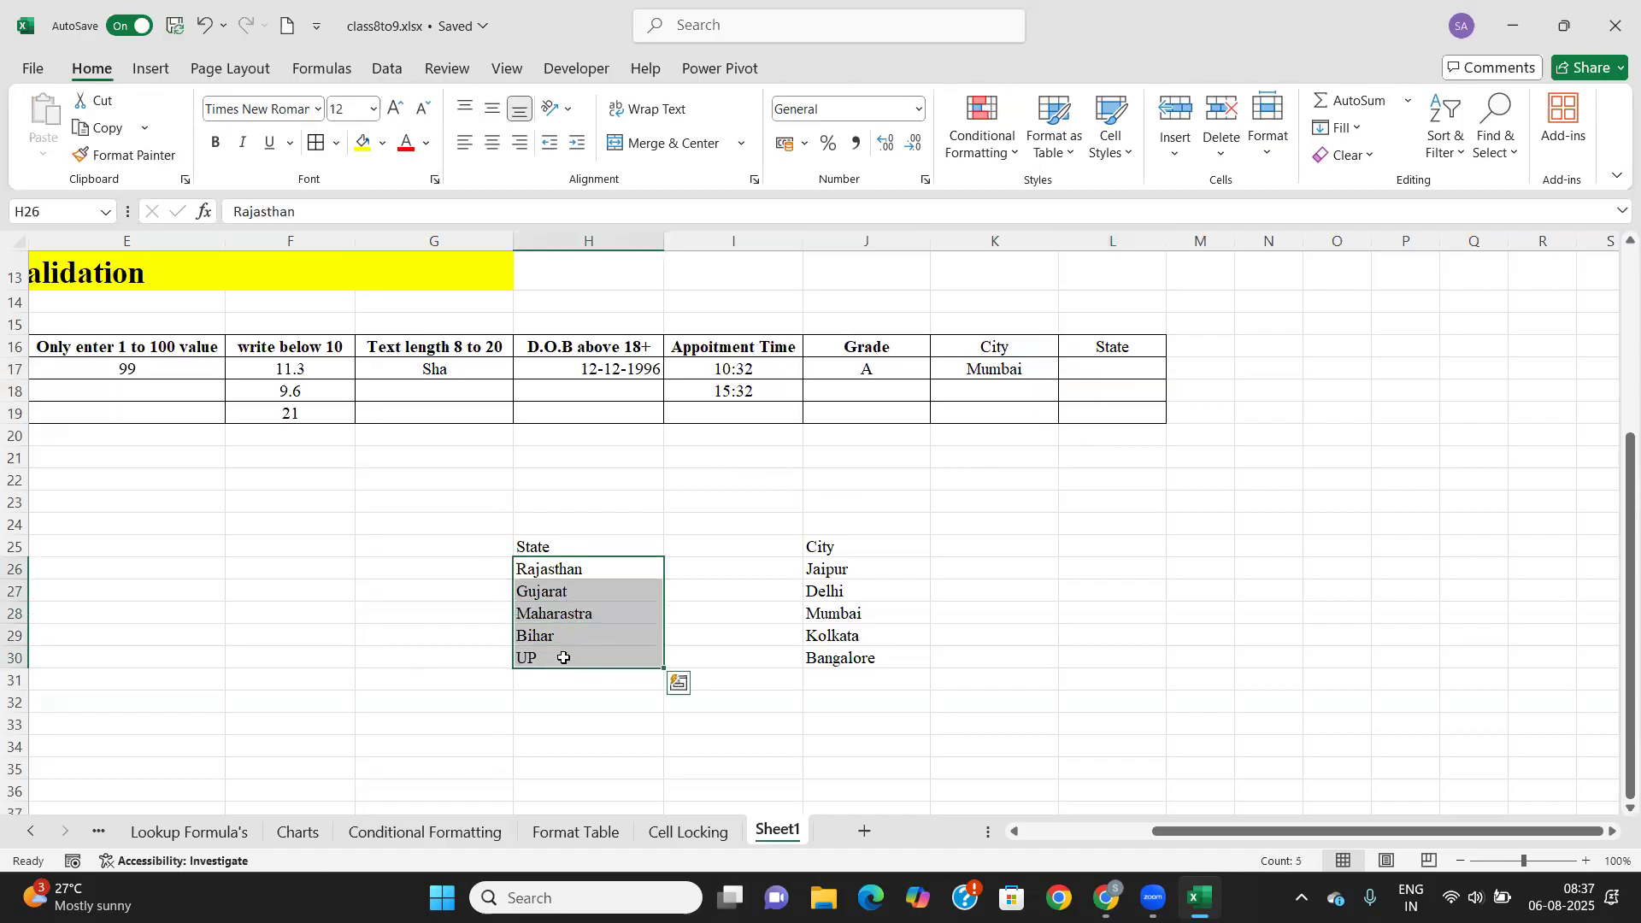
pyautogui.click(58, 213)
pyautogui.write('stat')
pyautogui.press('Return')
# Review the workbook's defined names in the Name Manager.
pyautogui.click(322, 68)
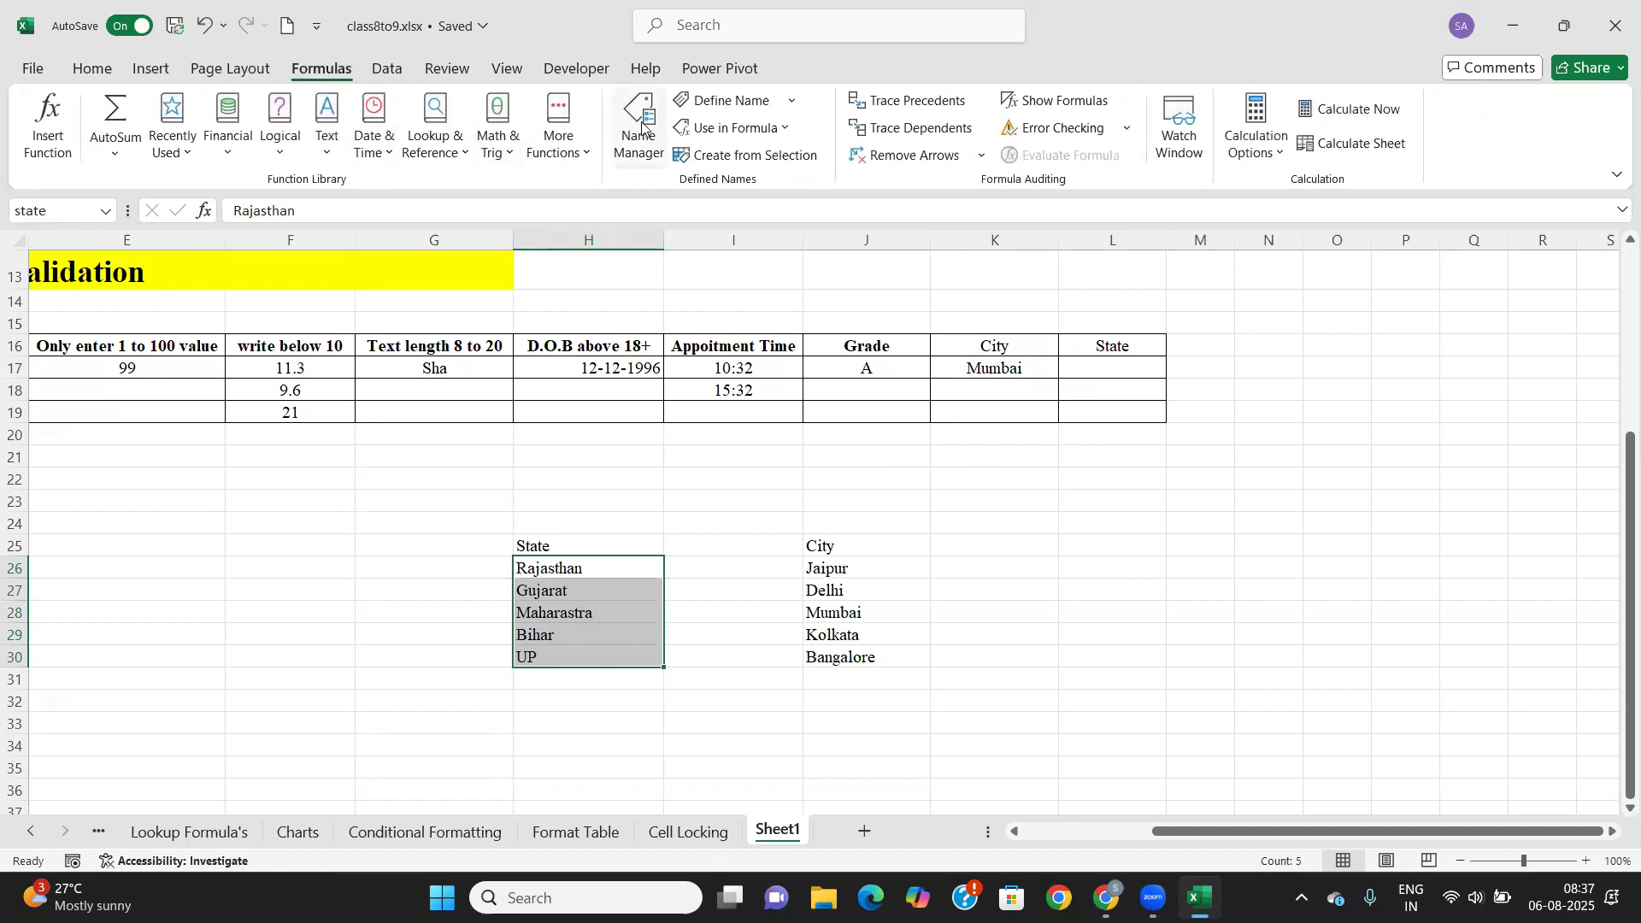
pyautogui.click(642, 128)
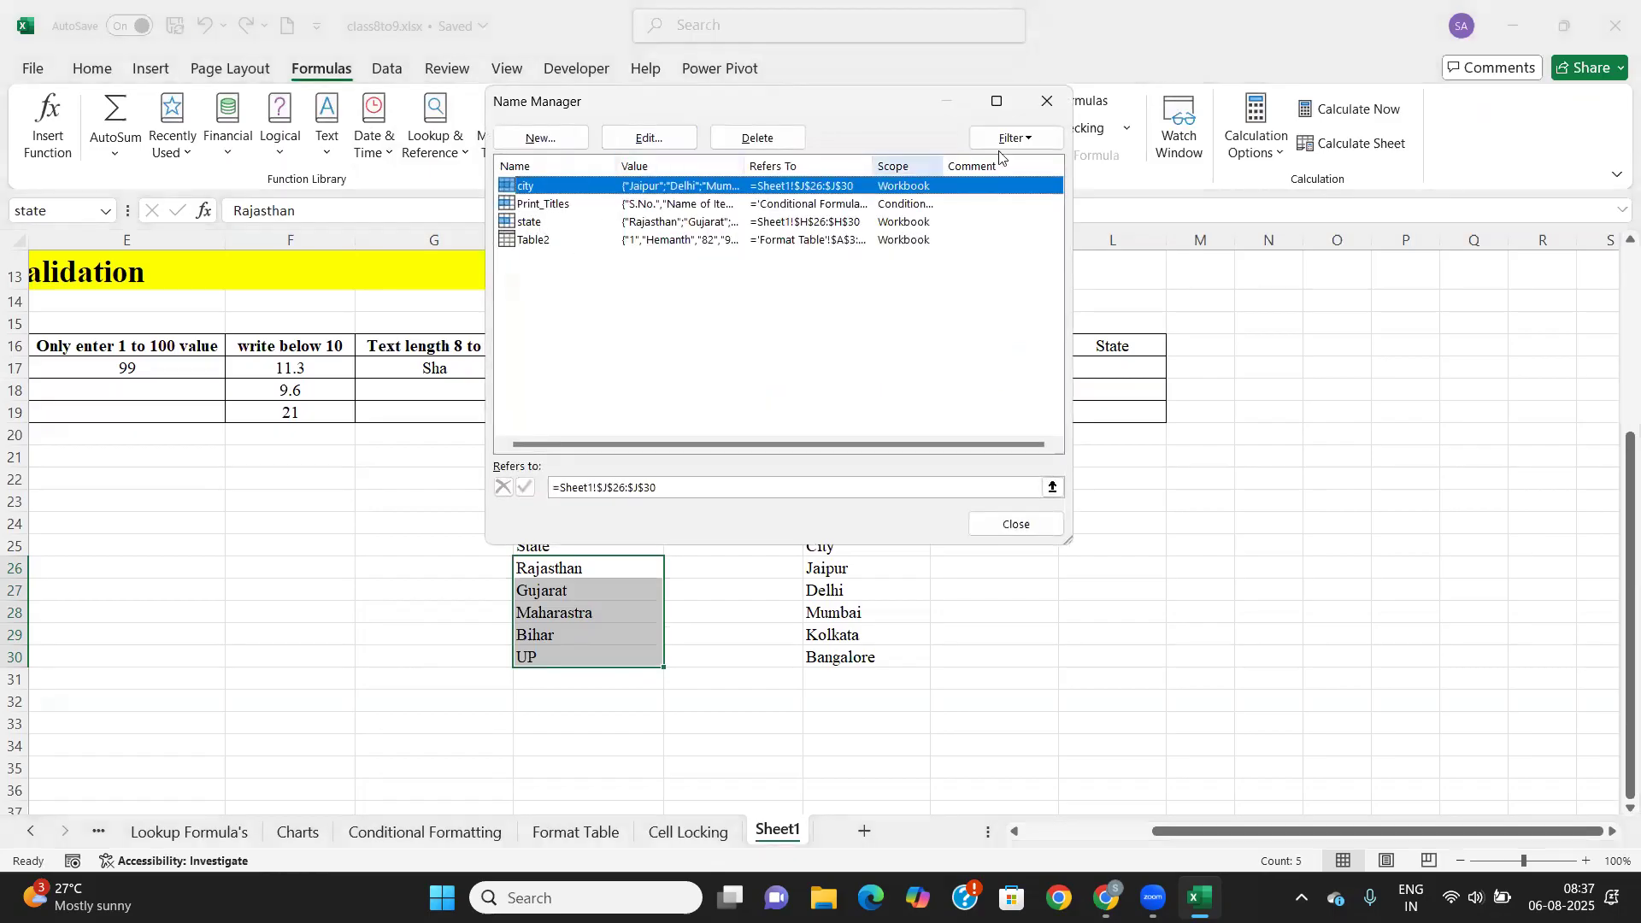
pyautogui.click(1045, 103)
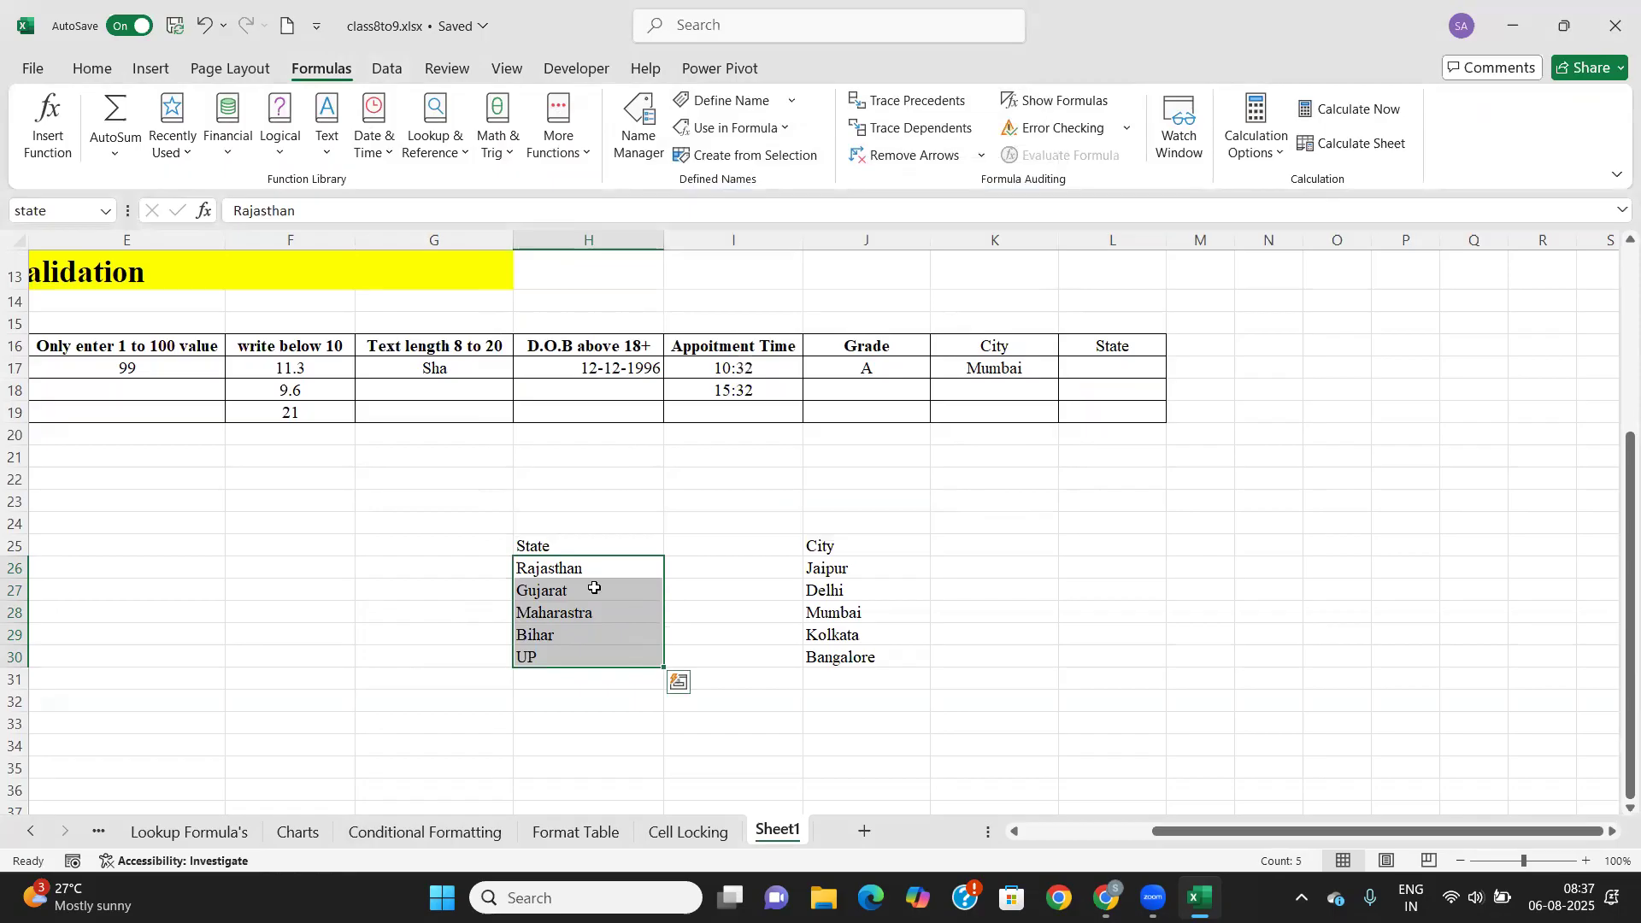
pyautogui.click(706, 536)
# Apply List data validation to cell L17 with =state as the source and choose Maharastra from its dropdown list.
pyautogui.click(1105, 367)
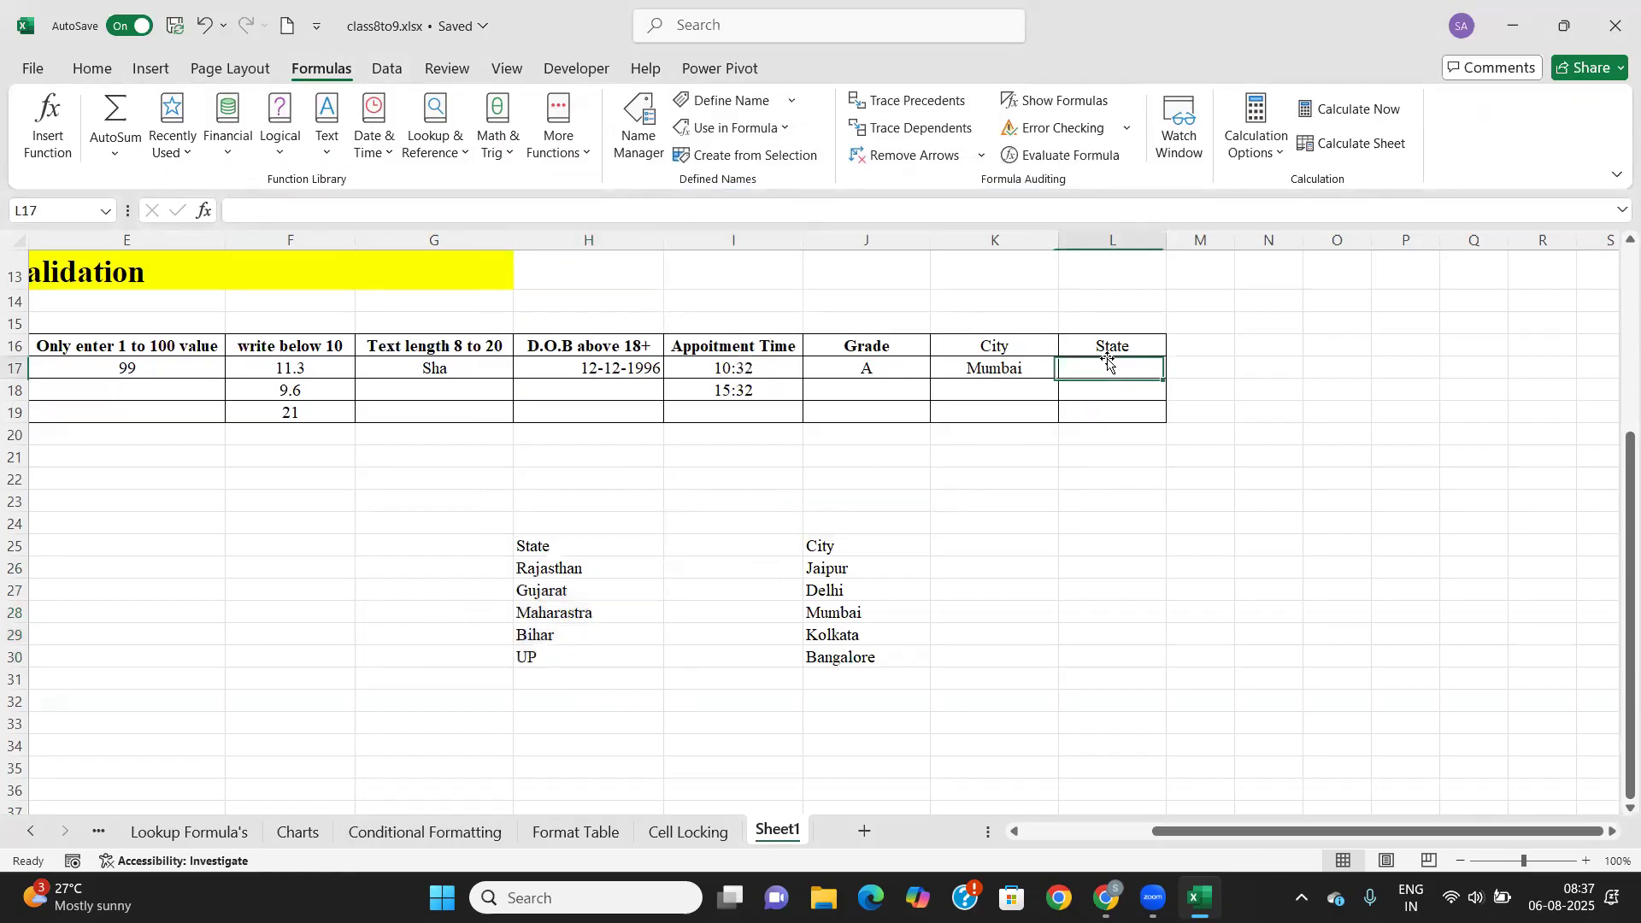
pyautogui.click(385, 69)
pyautogui.click(1077, 113)
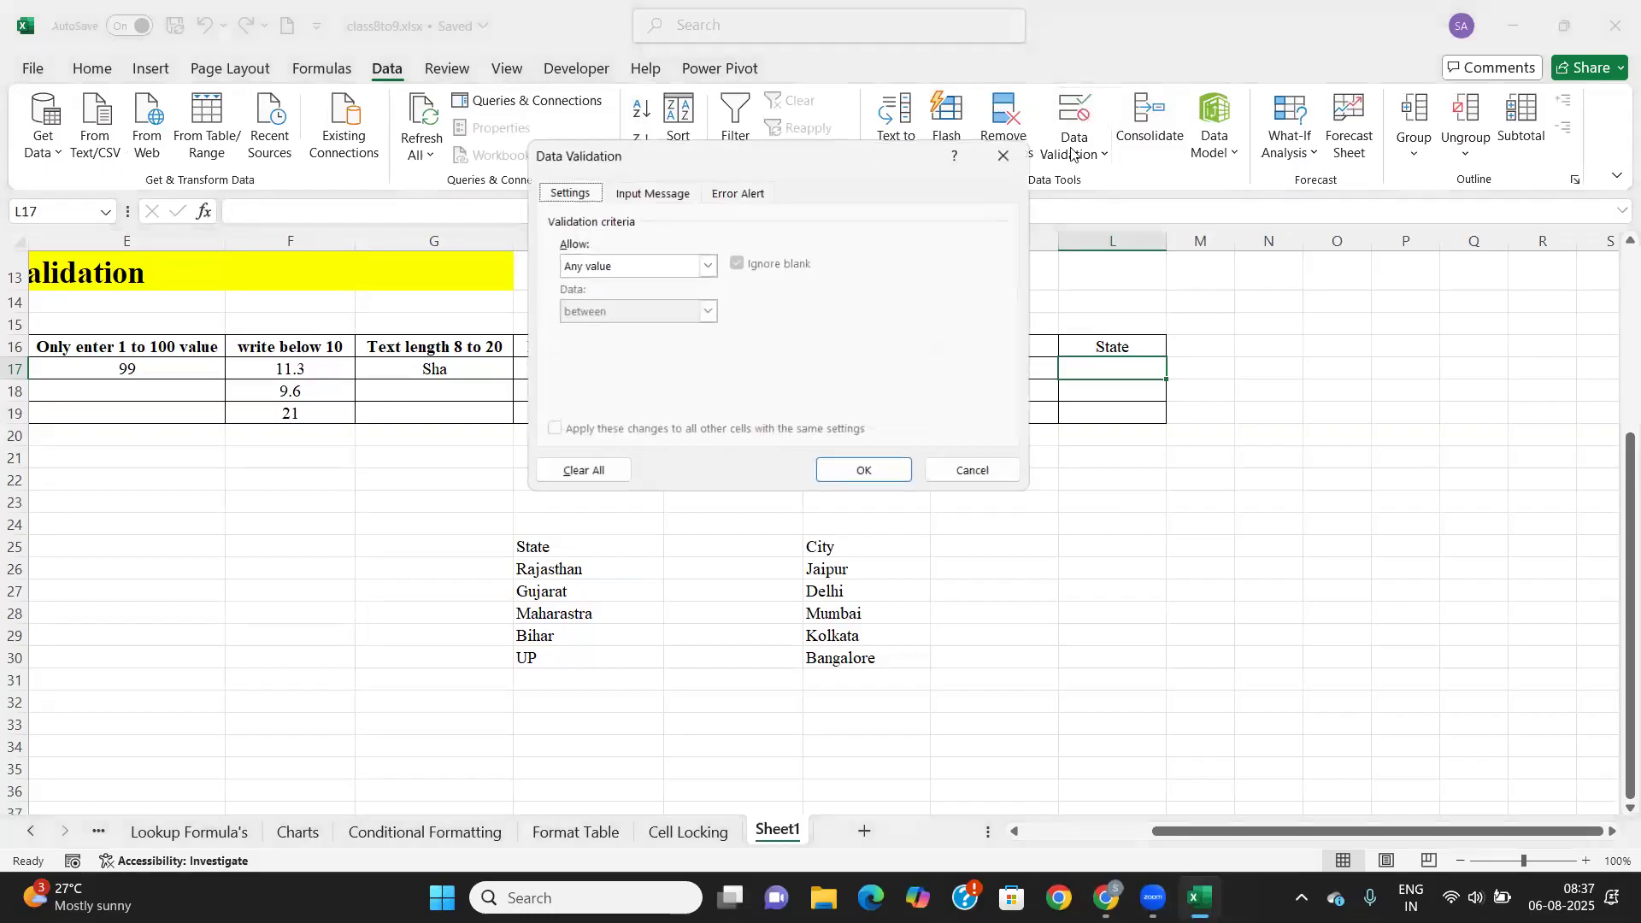
pyautogui.click(708, 266)
pyautogui.click(572, 330)
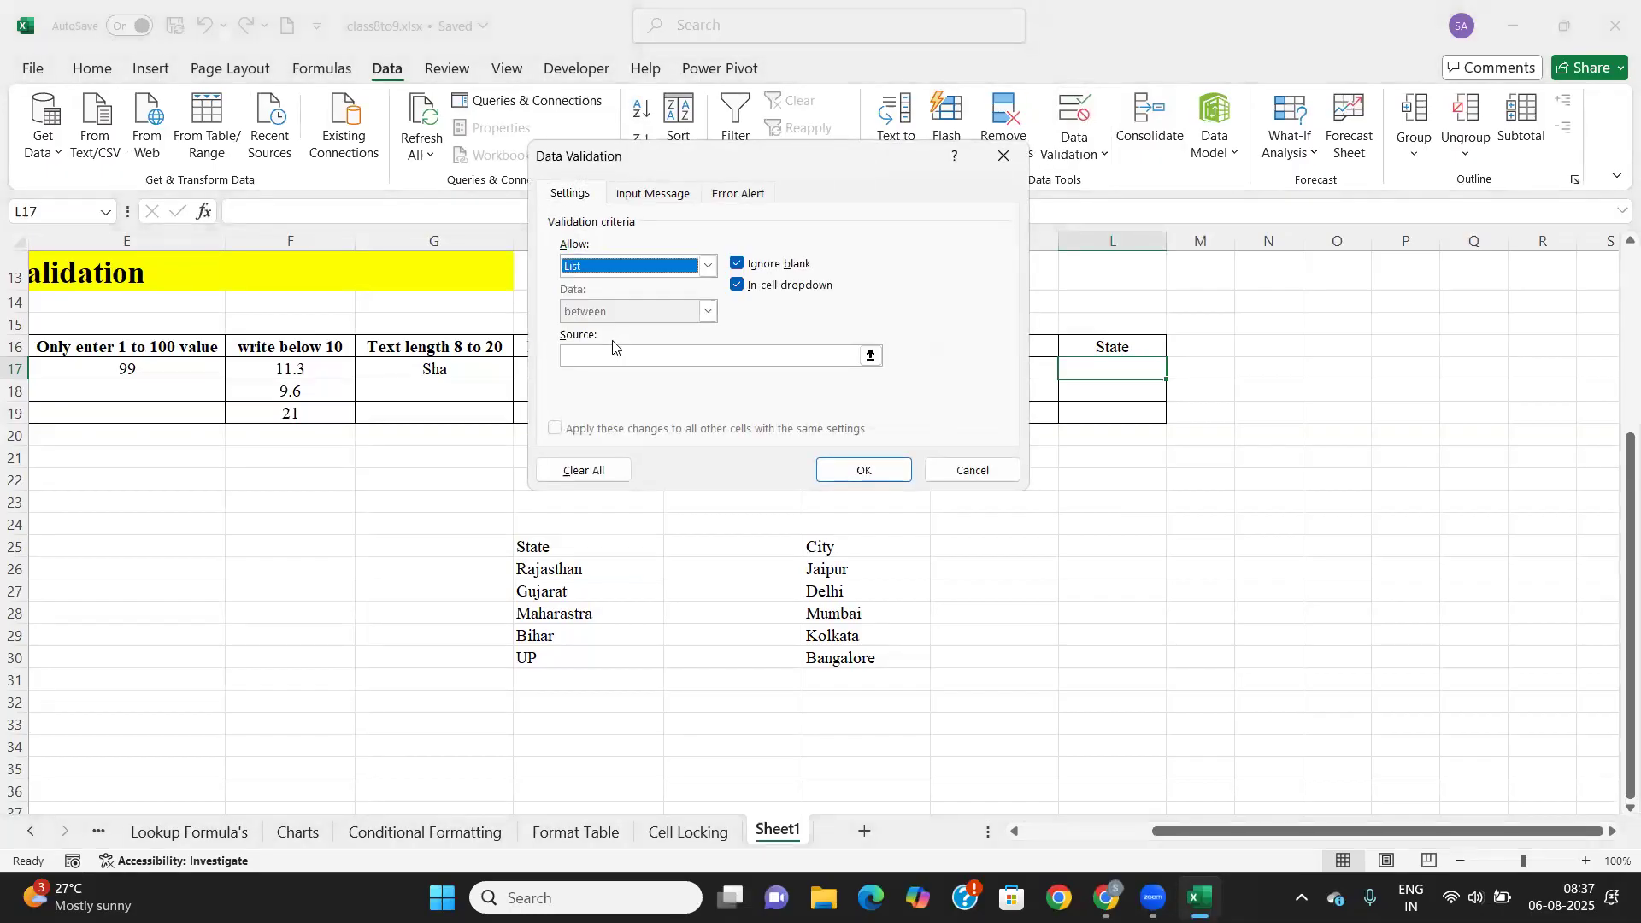
pyautogui.click(601, 352)
pyautogui.write('=state')
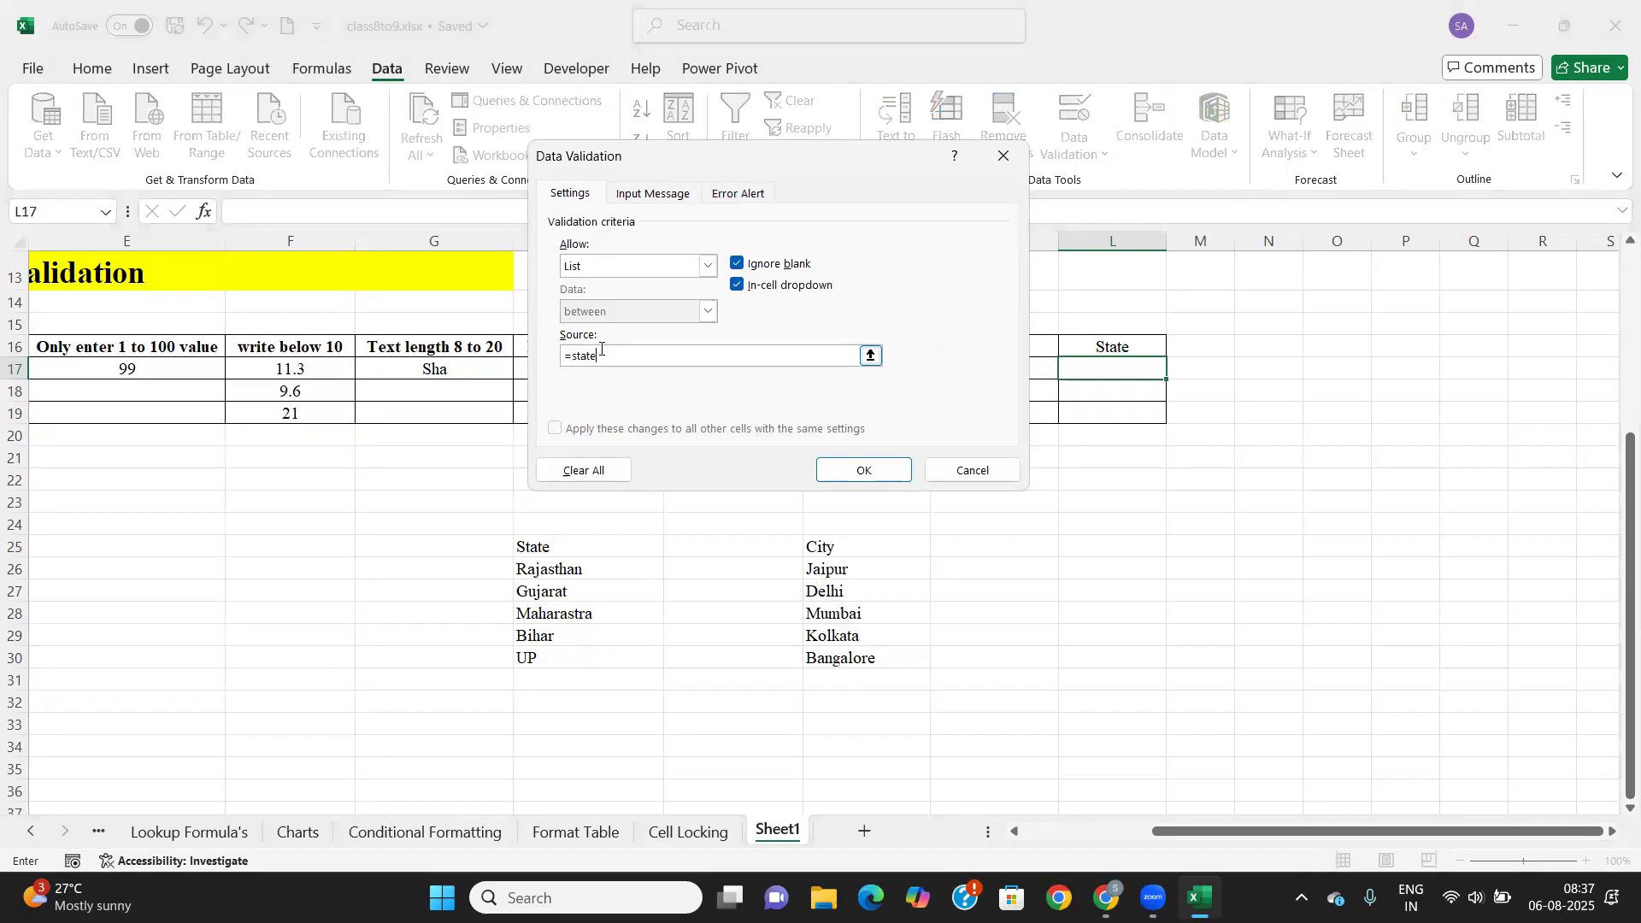
pyautogui.click(866, 484)
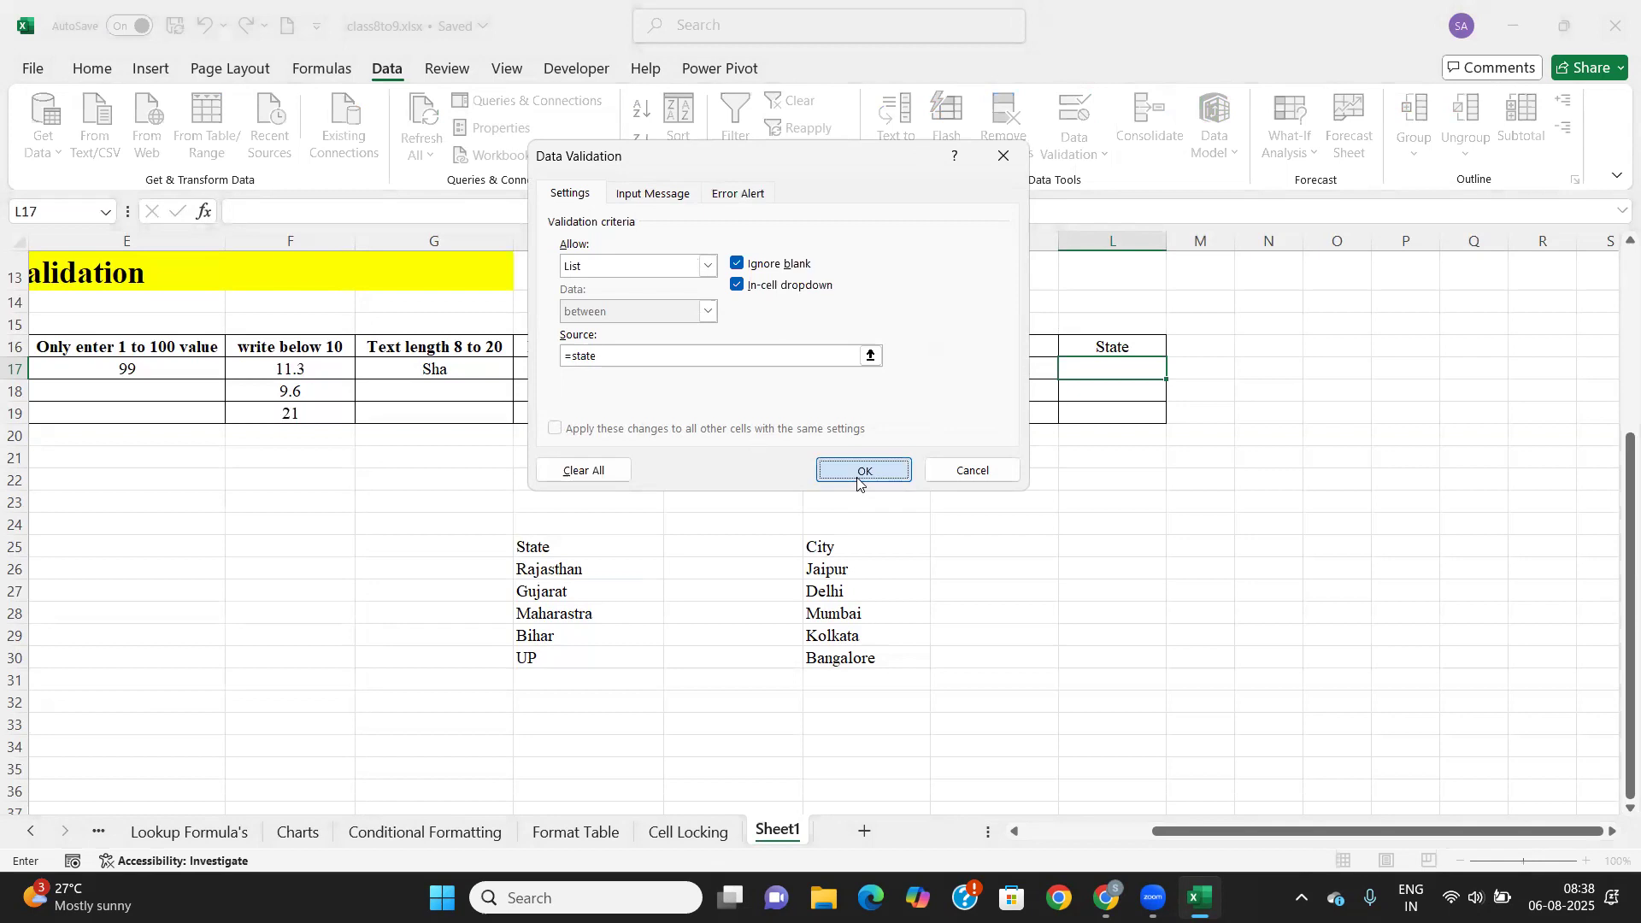
pyautogui.click(1175, 369)
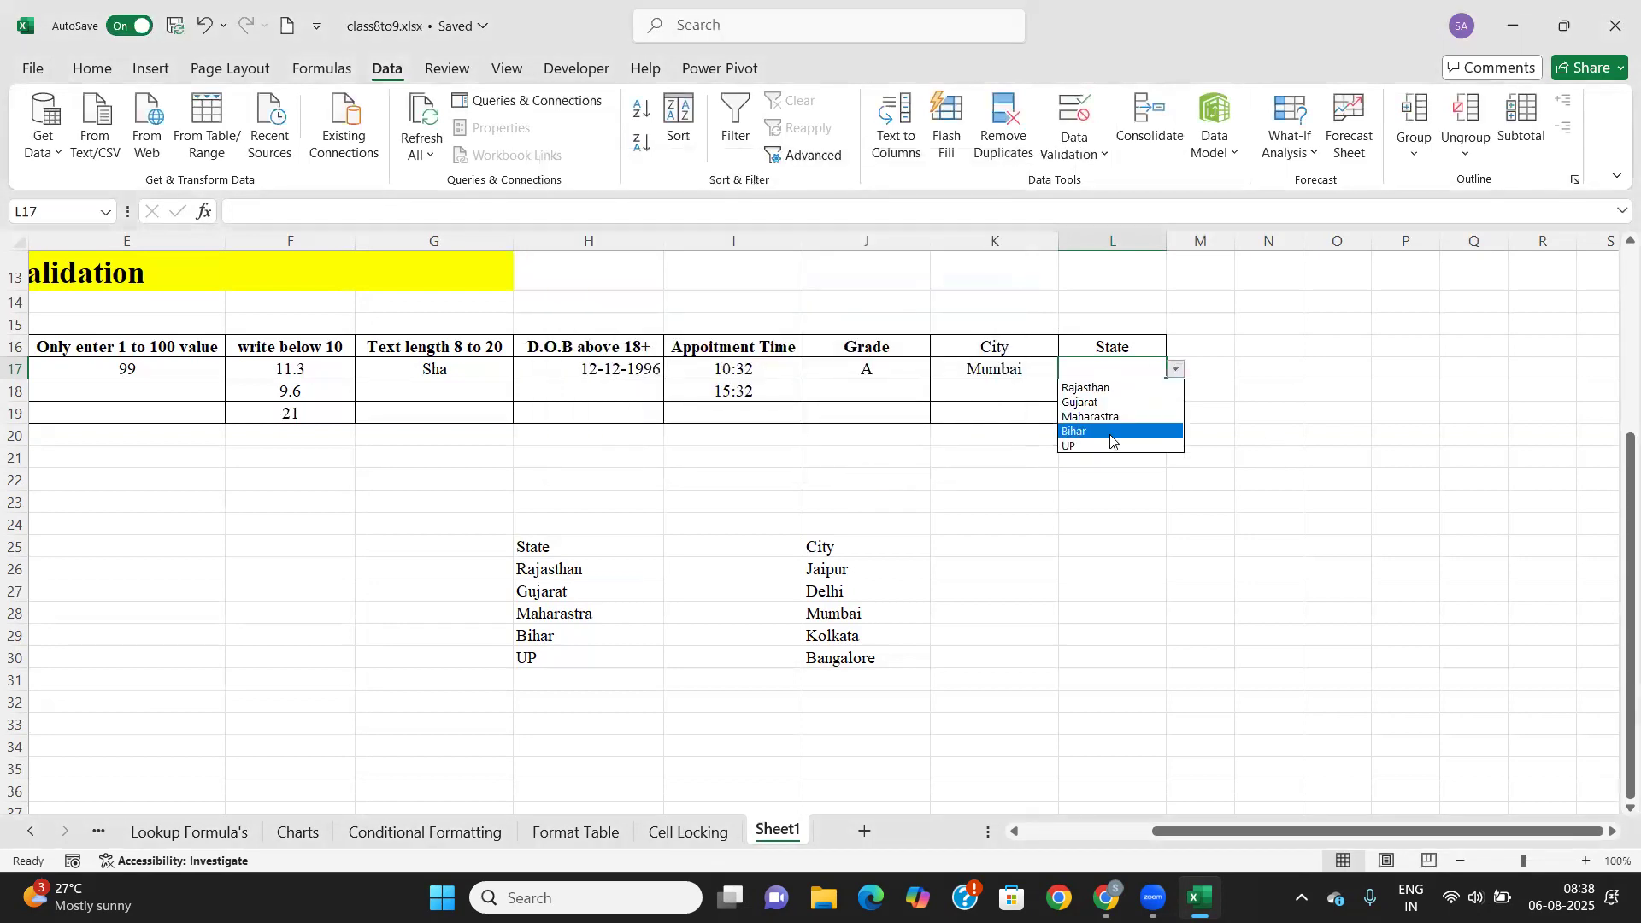
pyautogui.click(1086, 417)
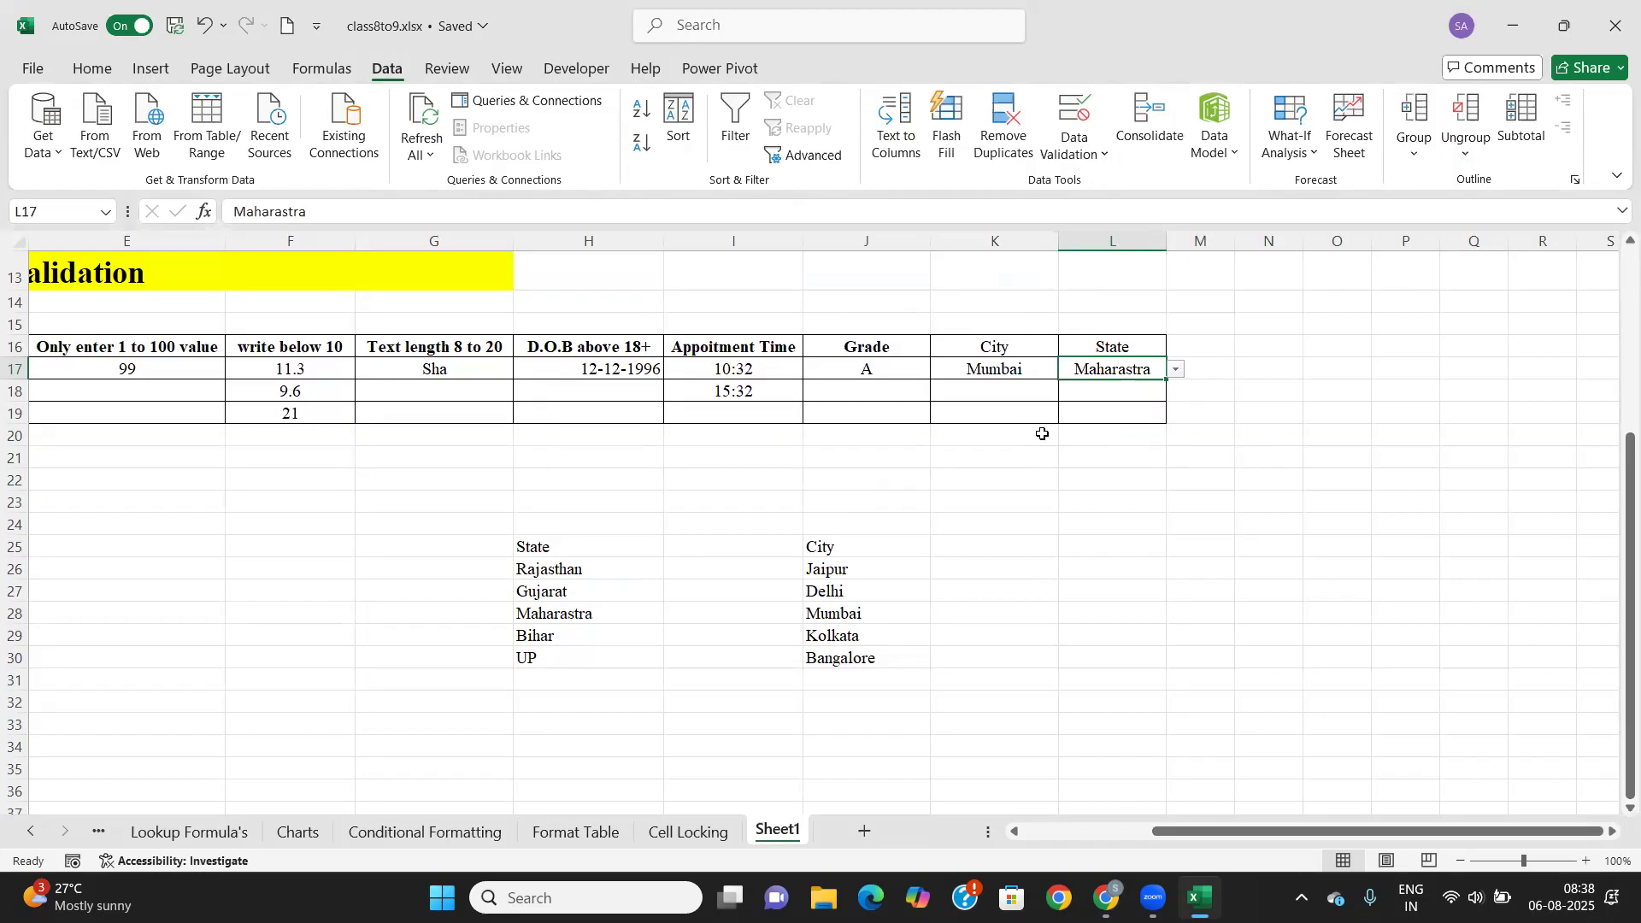
# Add an input message to L17 titled "This is input title" with the text "Select State", and reselect the cell to display it.
pyautogui.click(1070, 116)
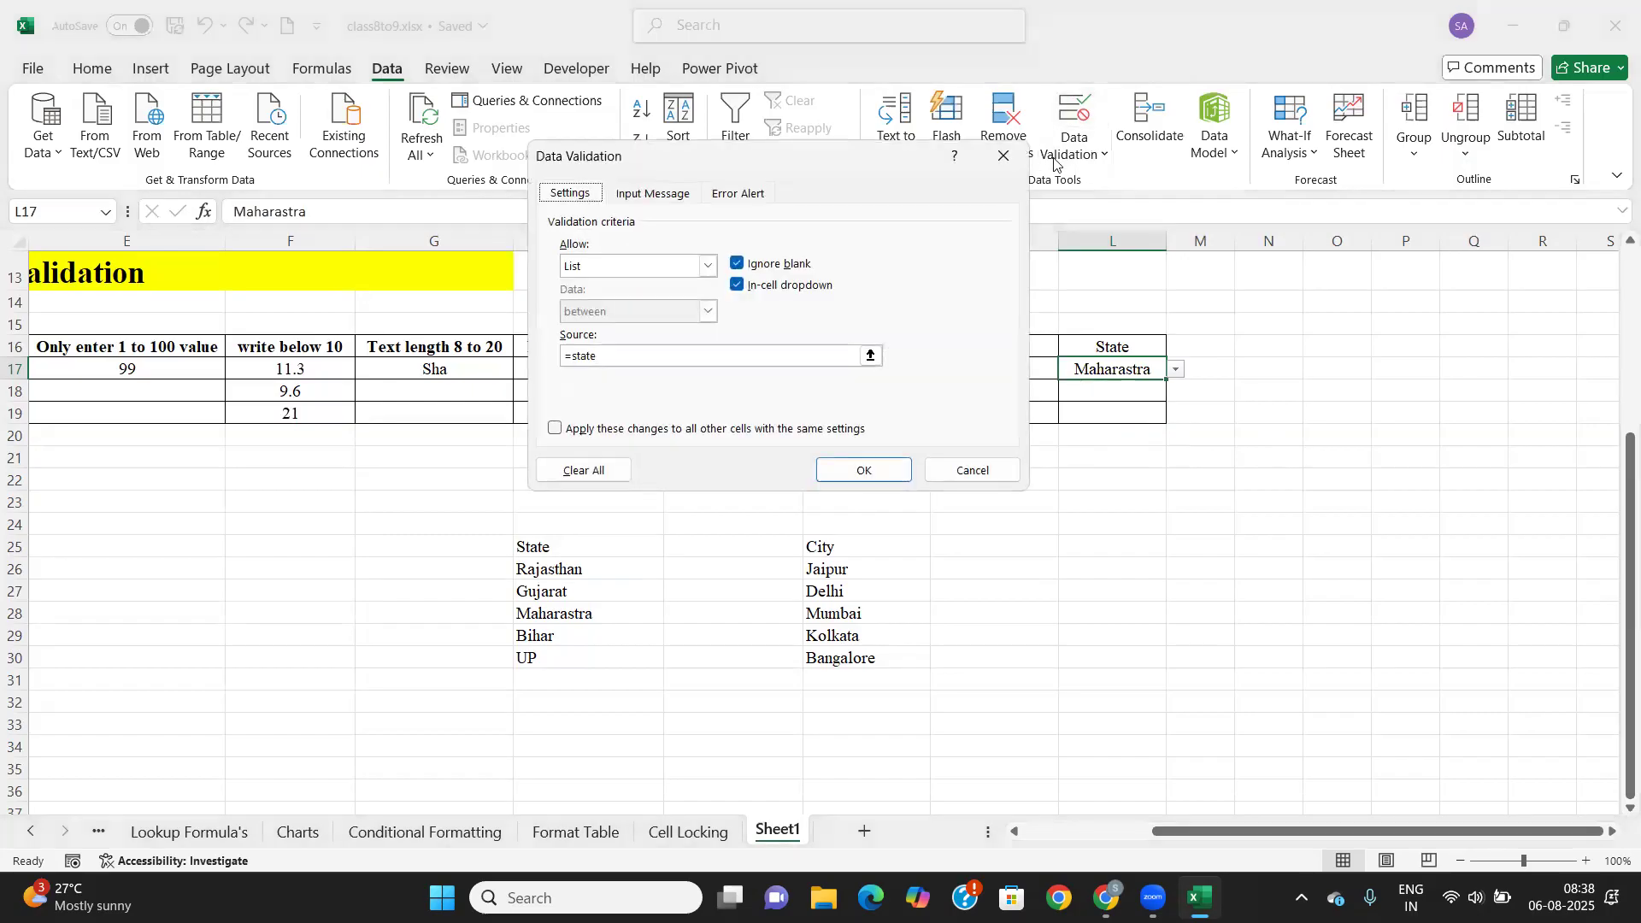
pyautogui.click(650, 195)
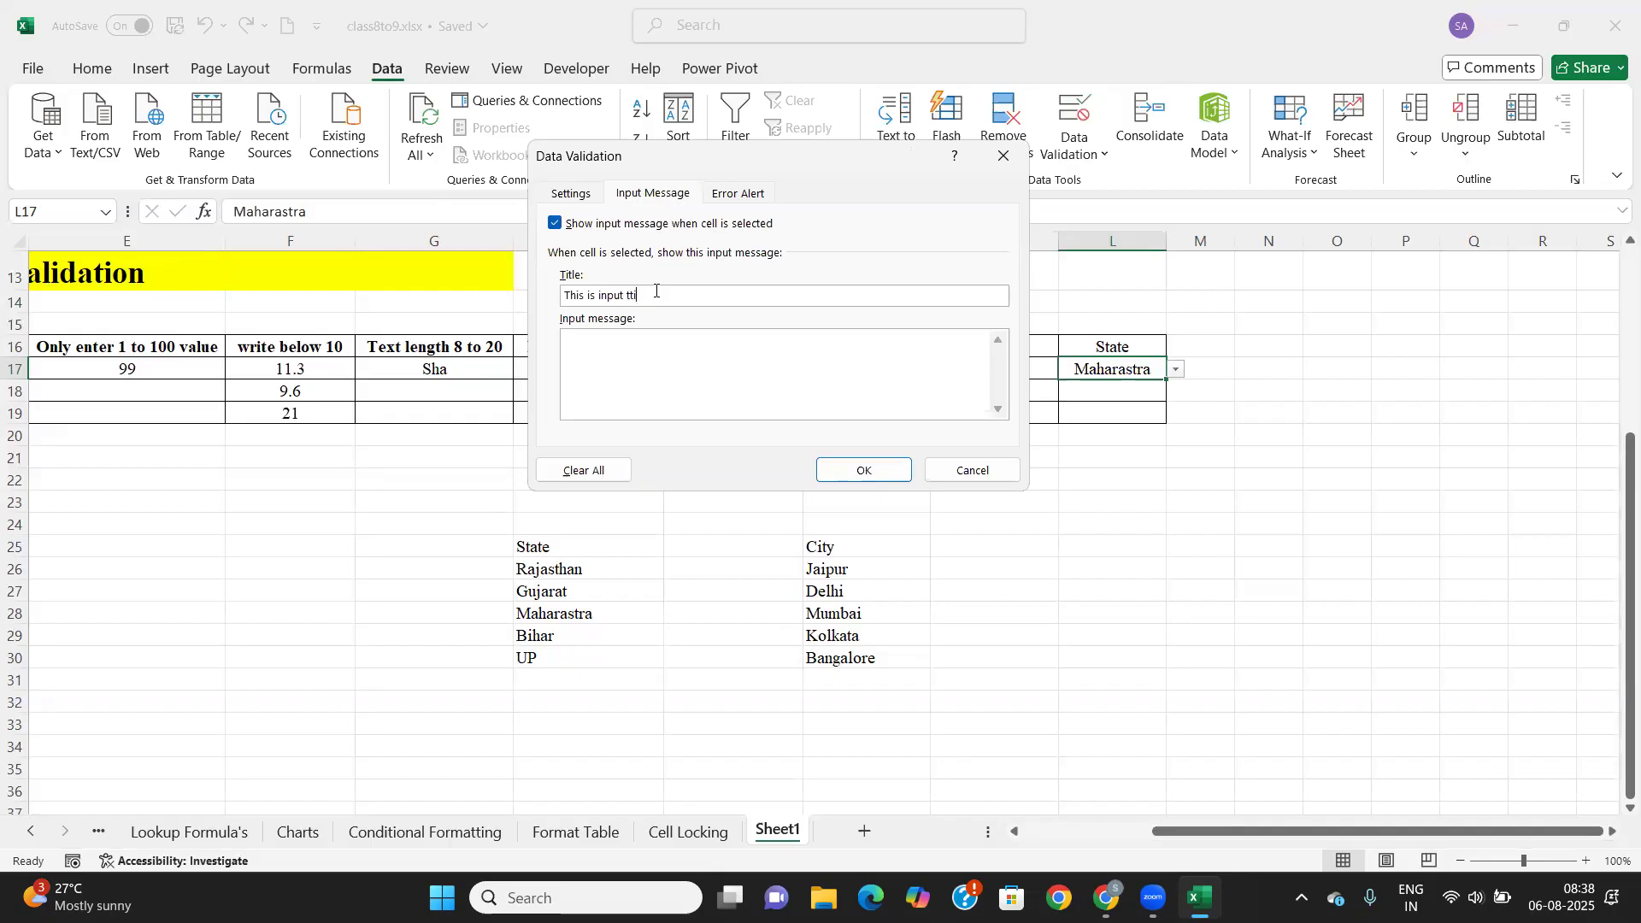
pyautogui.write('itle')
pyautogui.click(843, 469)
pyautogui.click(1024, 518)
pyautogui.click(982, 392)
pyautogui.doubleClick(1086, 367)
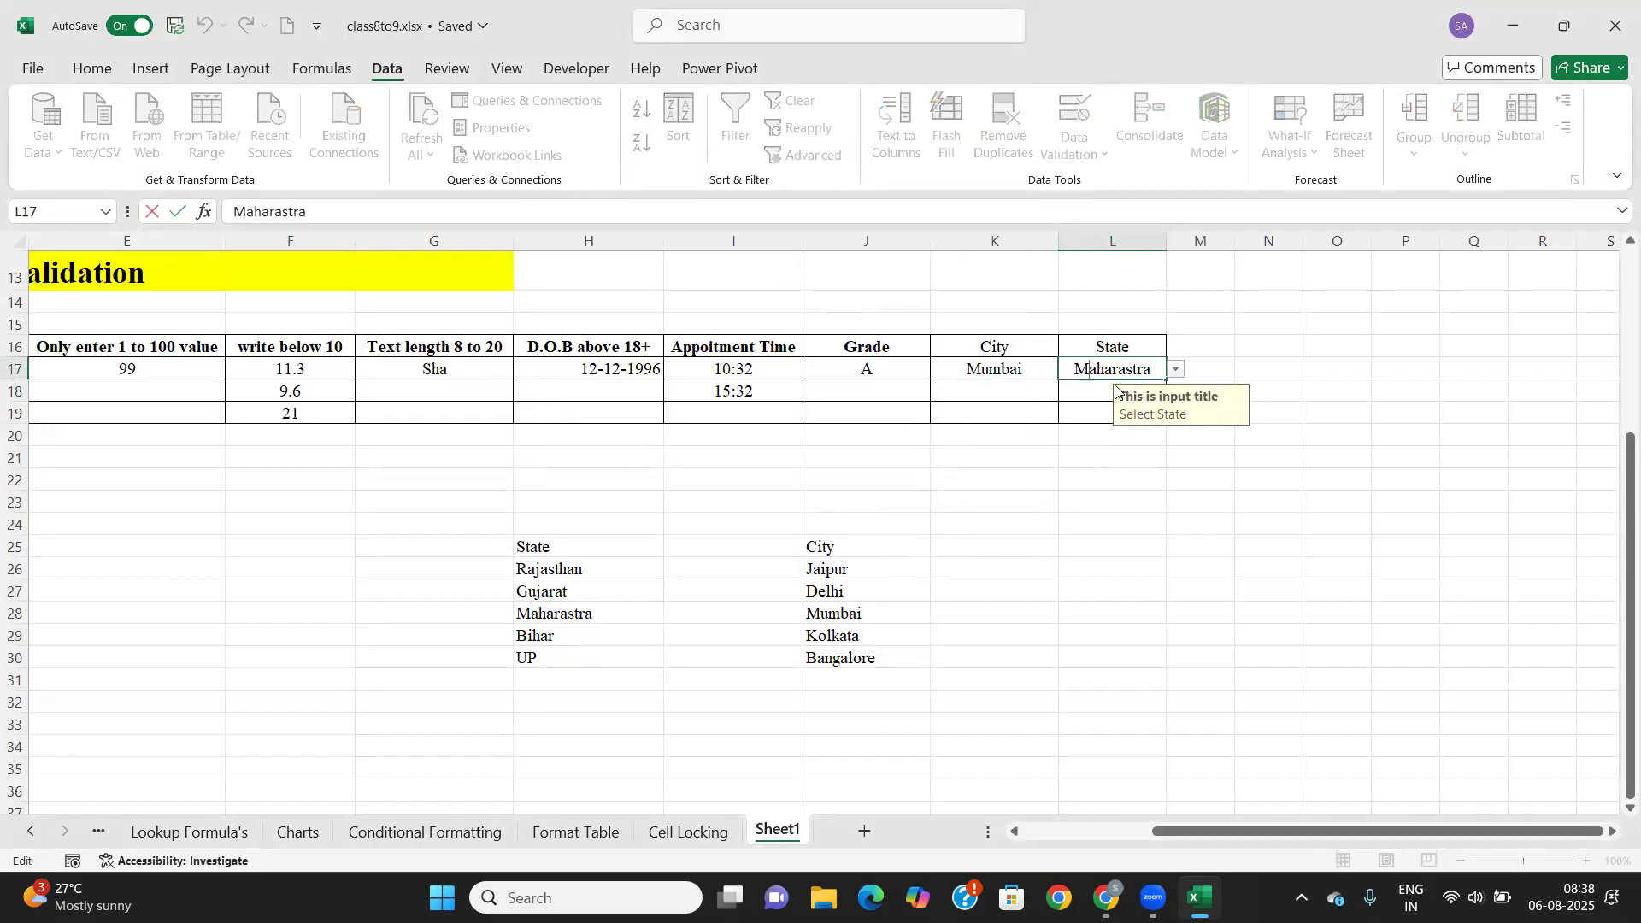
pyautogui.click(1087, 390)
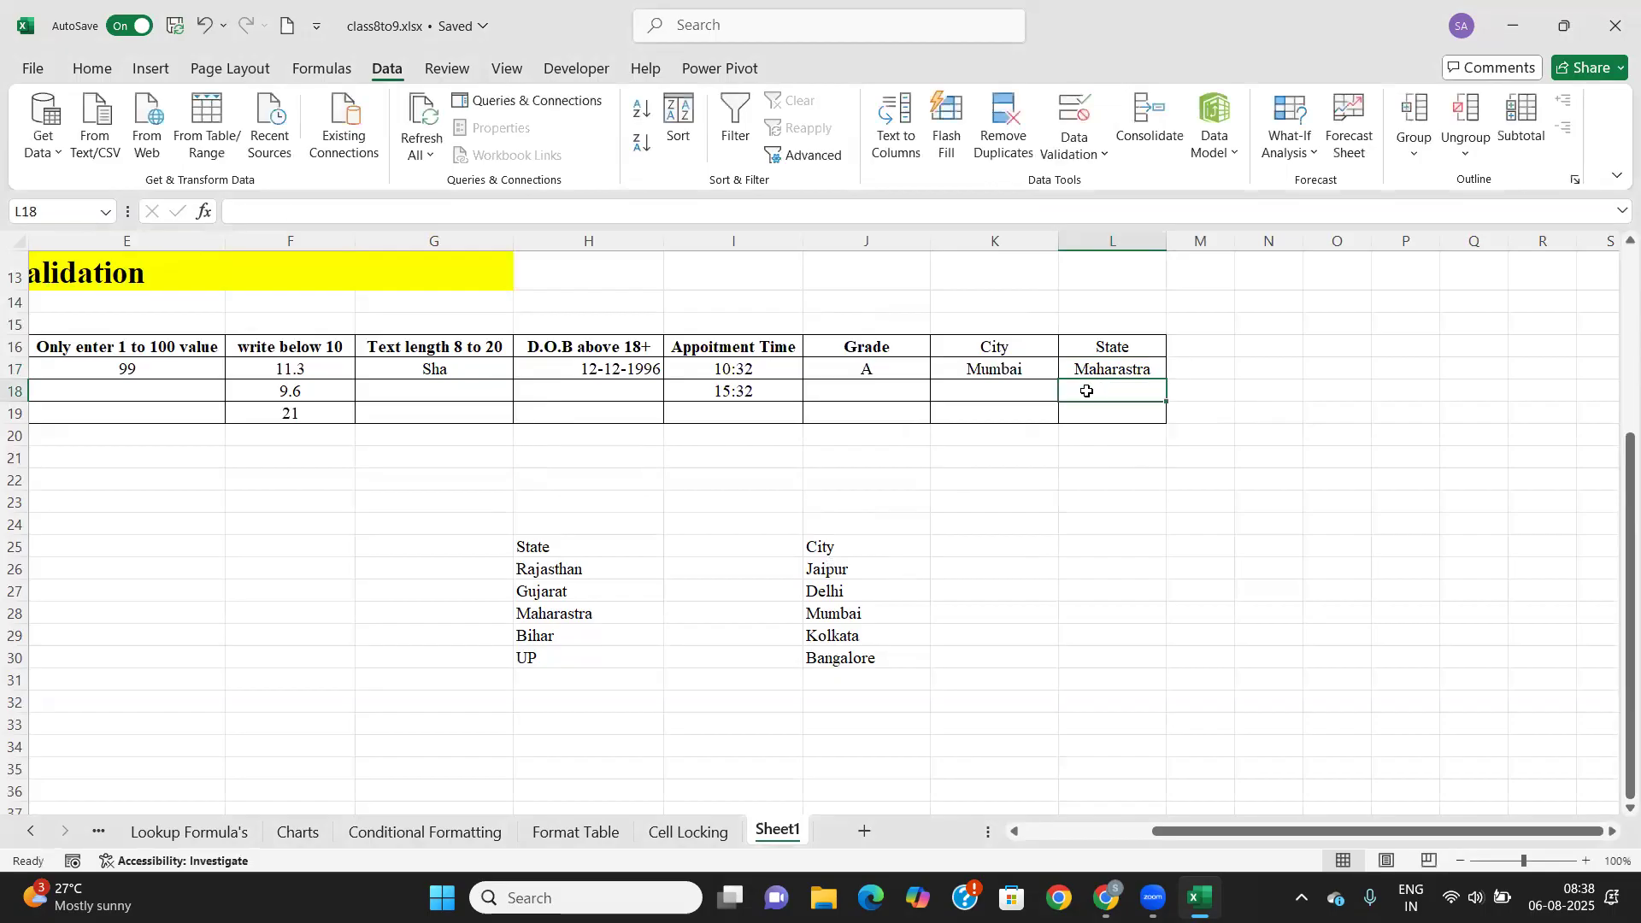
pyautogui.click(1087, 368)
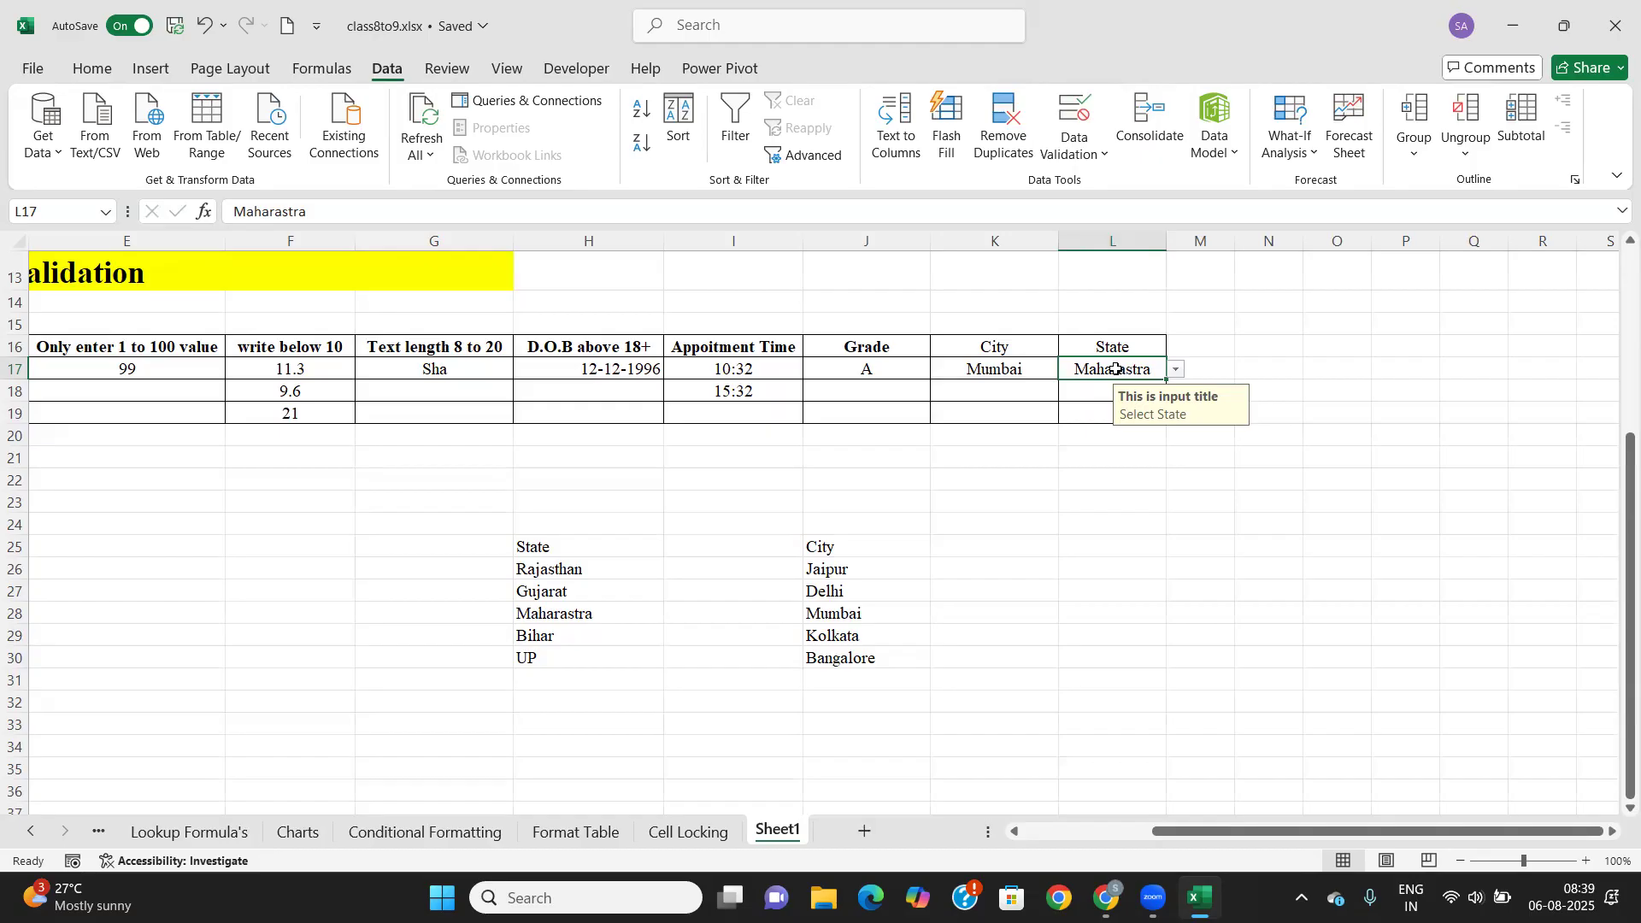
# Clear all data validation settings from cell L17 and check the cells around it.
pyautogui.click(1079, 112)
pyautogui.click(585, 468)
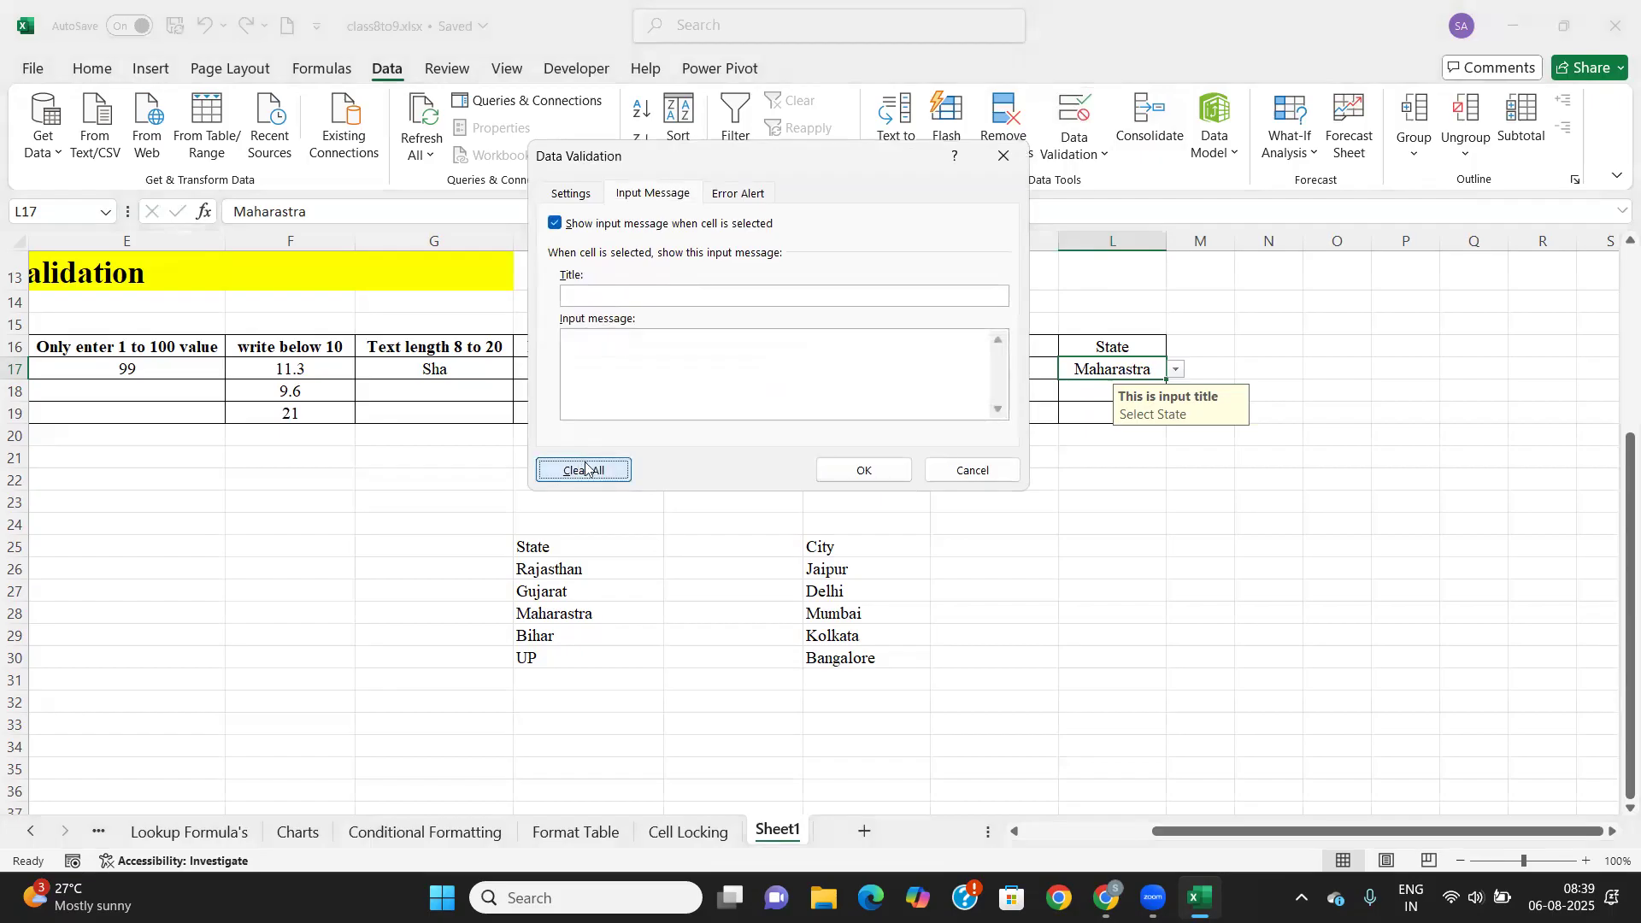
pyautogui.click(855, 470)
pyautogui.click(1123, 398)
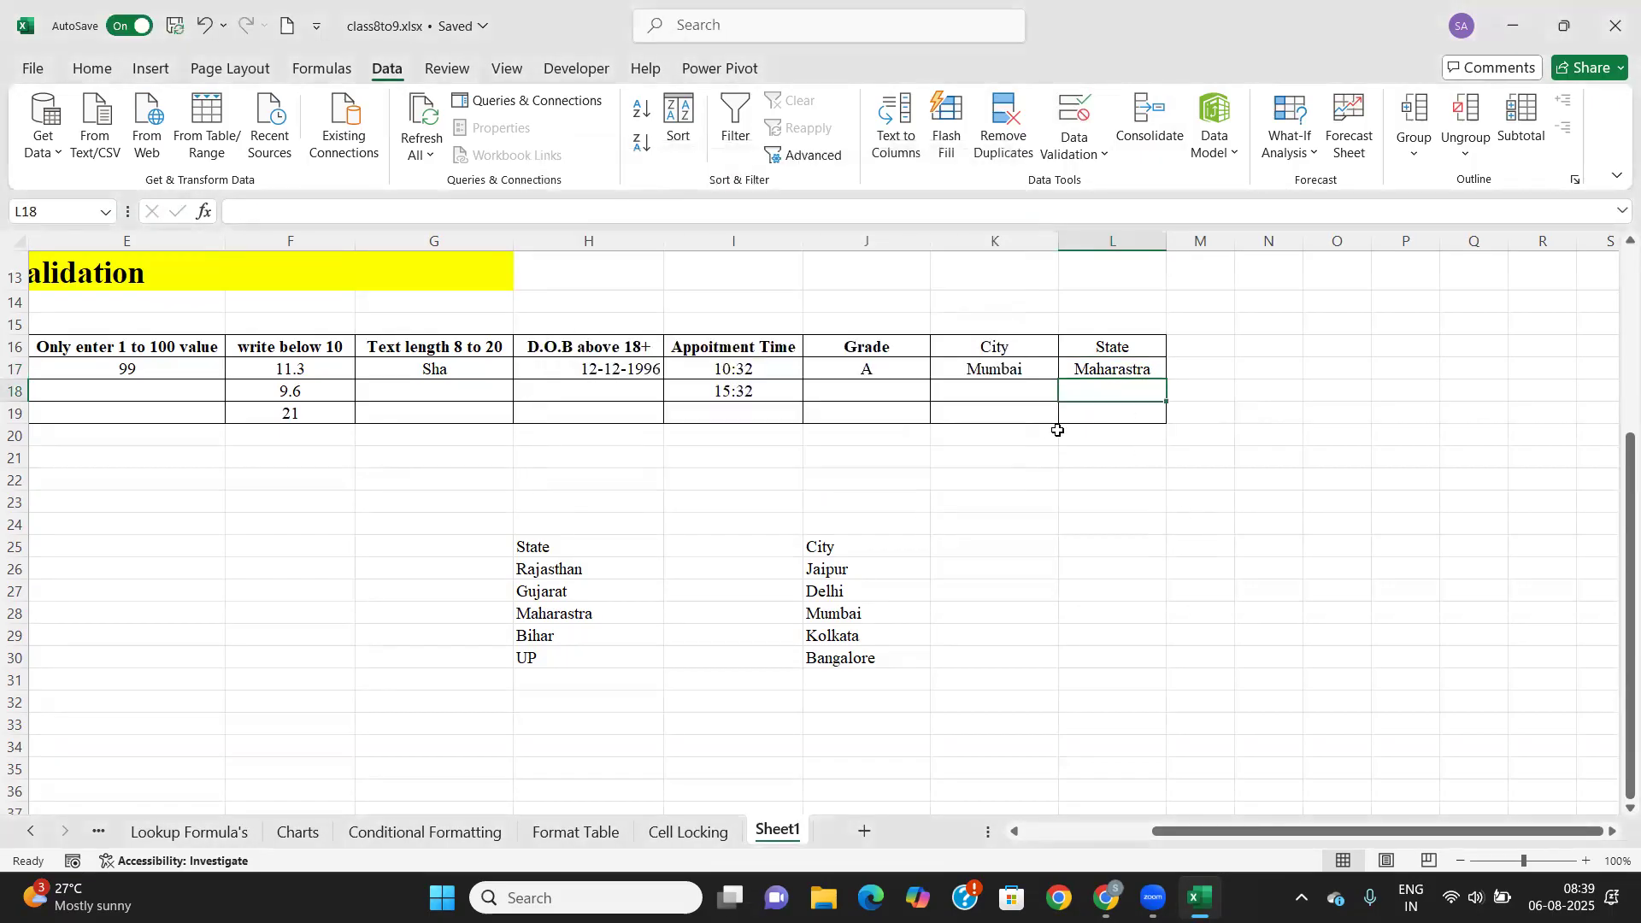
pyautogui.click(991, 395)
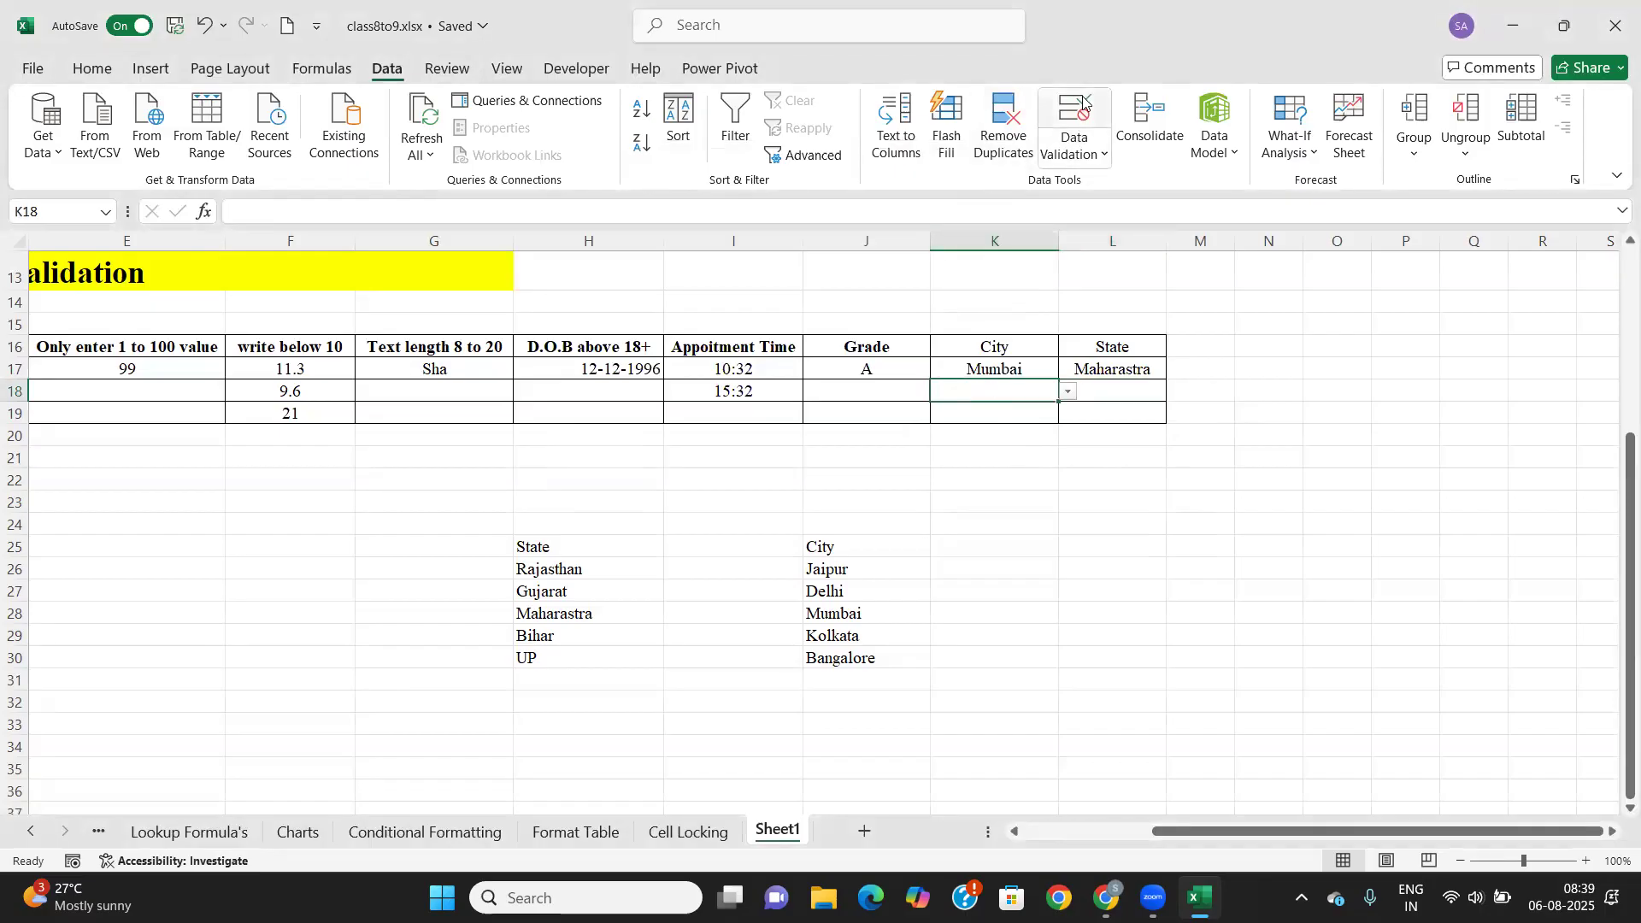
pyautogui.click(1016, 484)
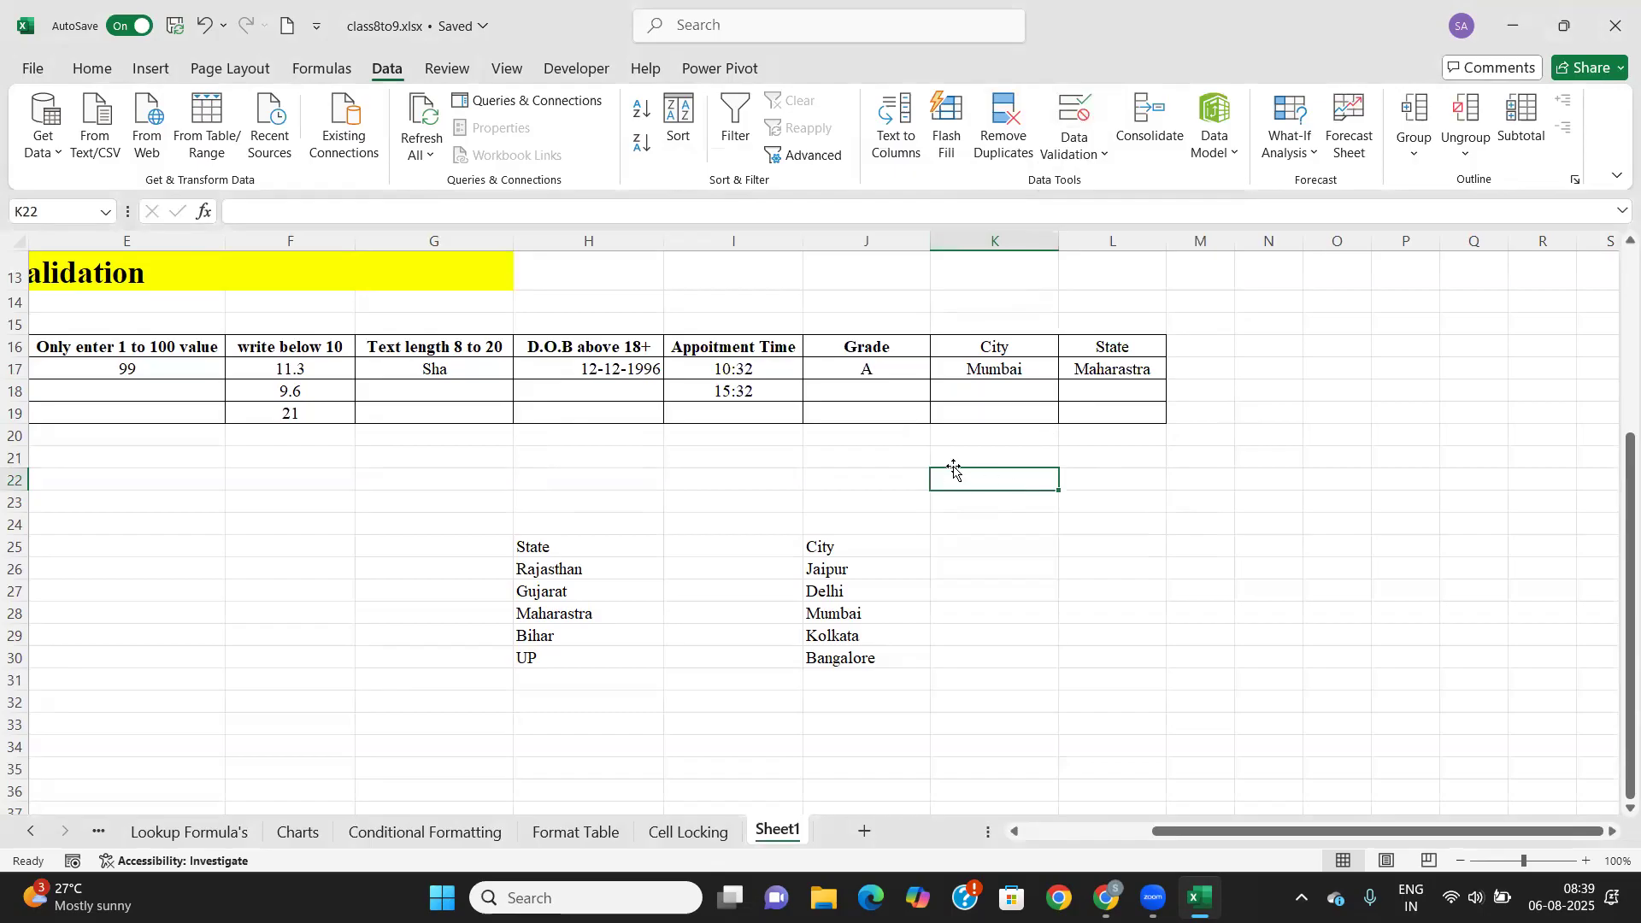
# Rename the Sheet1 worksheet as Data Tab.
pyautogui.scroll(-1, 949, 545)
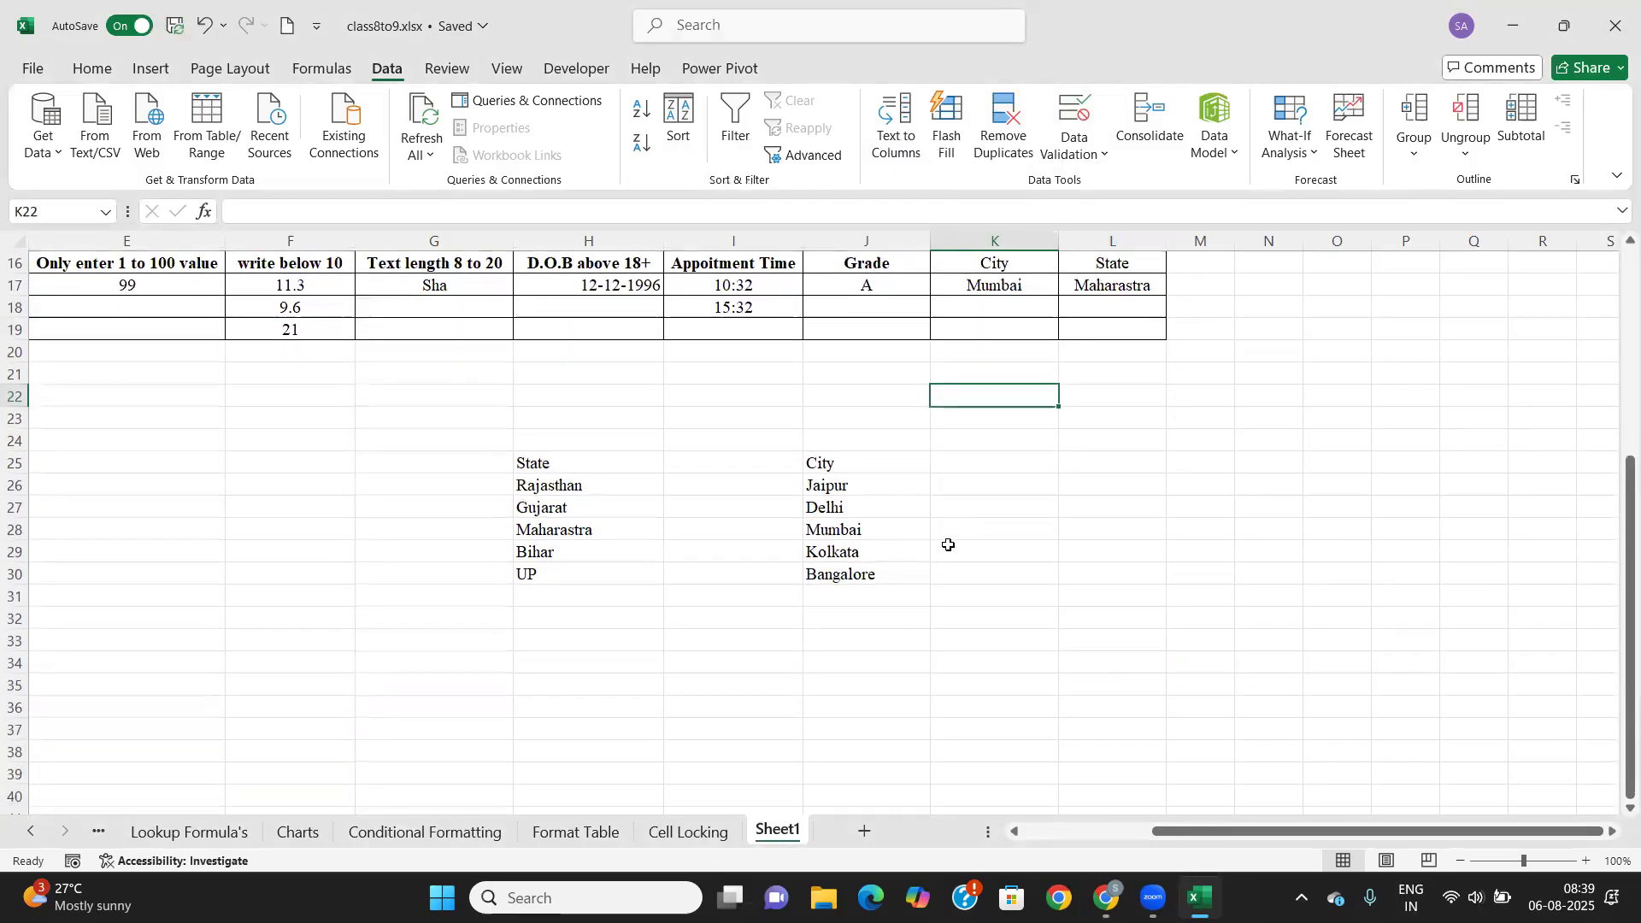
pyautogui.scroll(2, 949, 544)
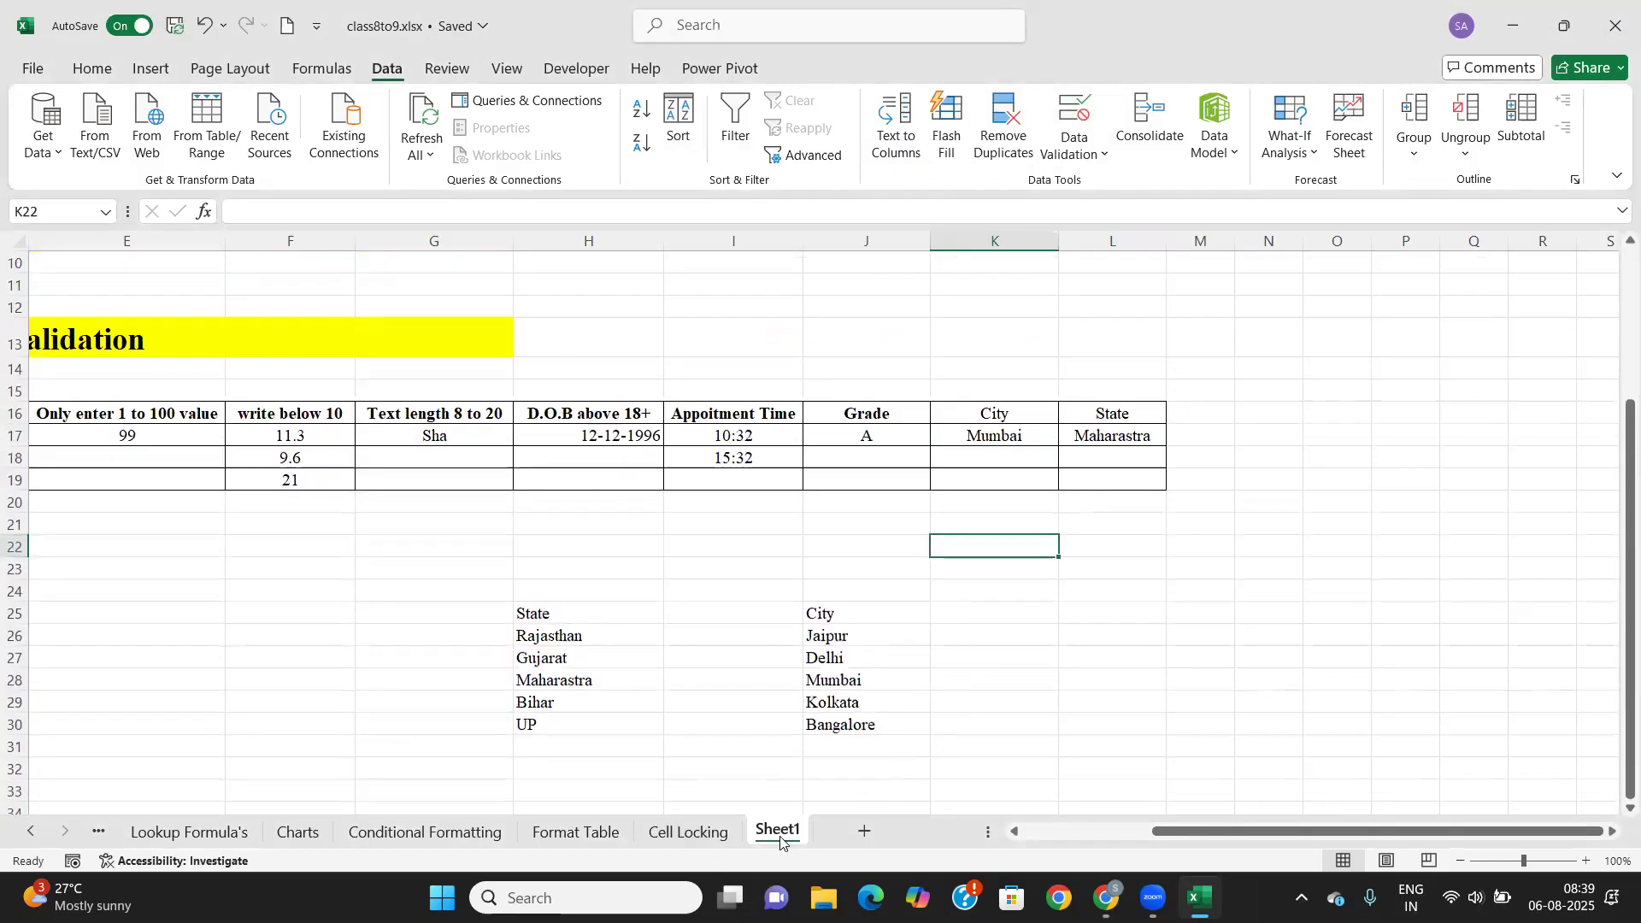
pyautogui.doubleClick(778, 831)
pyautogui.write('Data')
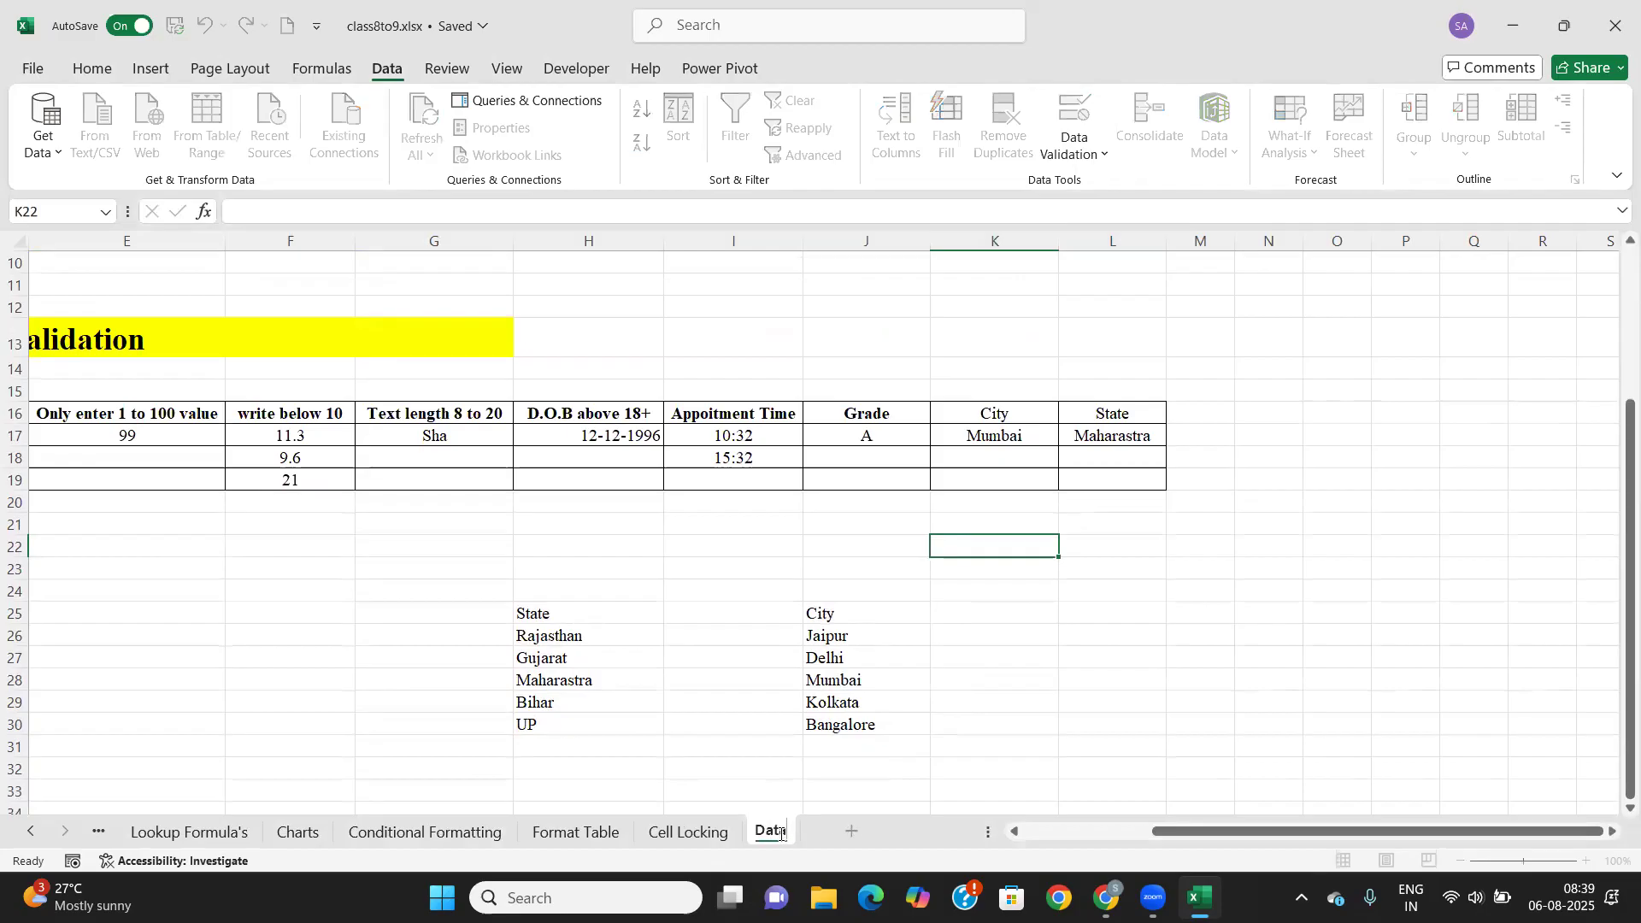
pyautogui.write(' Tab')
pyautogui.press('Return')
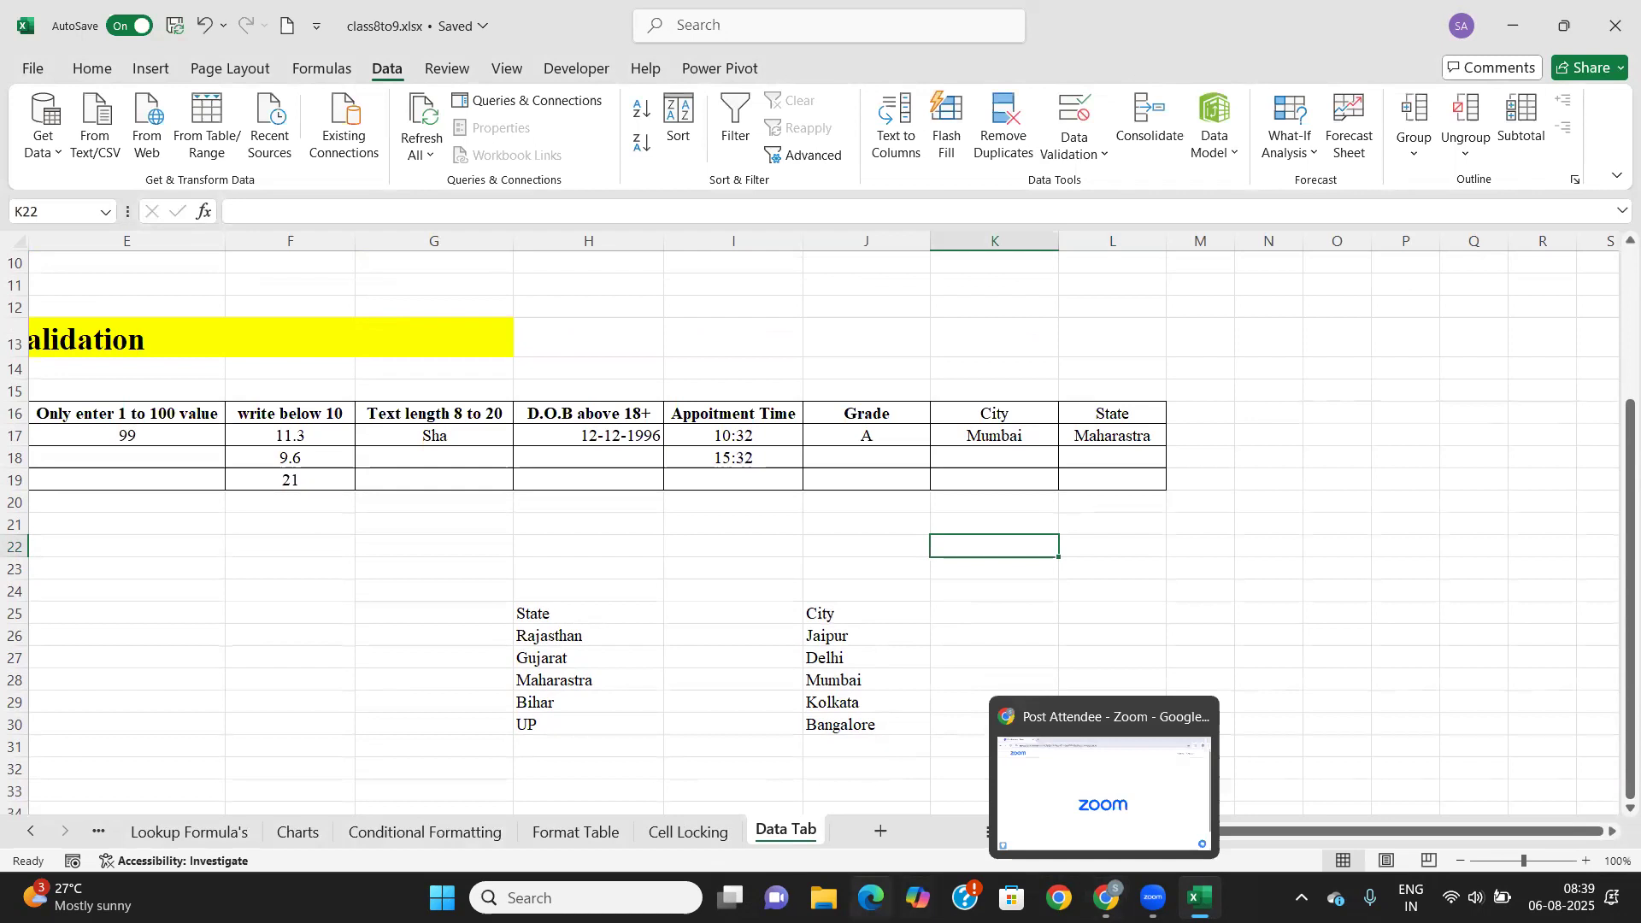
# Switch to File Explorer, search the Downloads folder for "state", and clear the search.
pyautogui.click(824, 898)
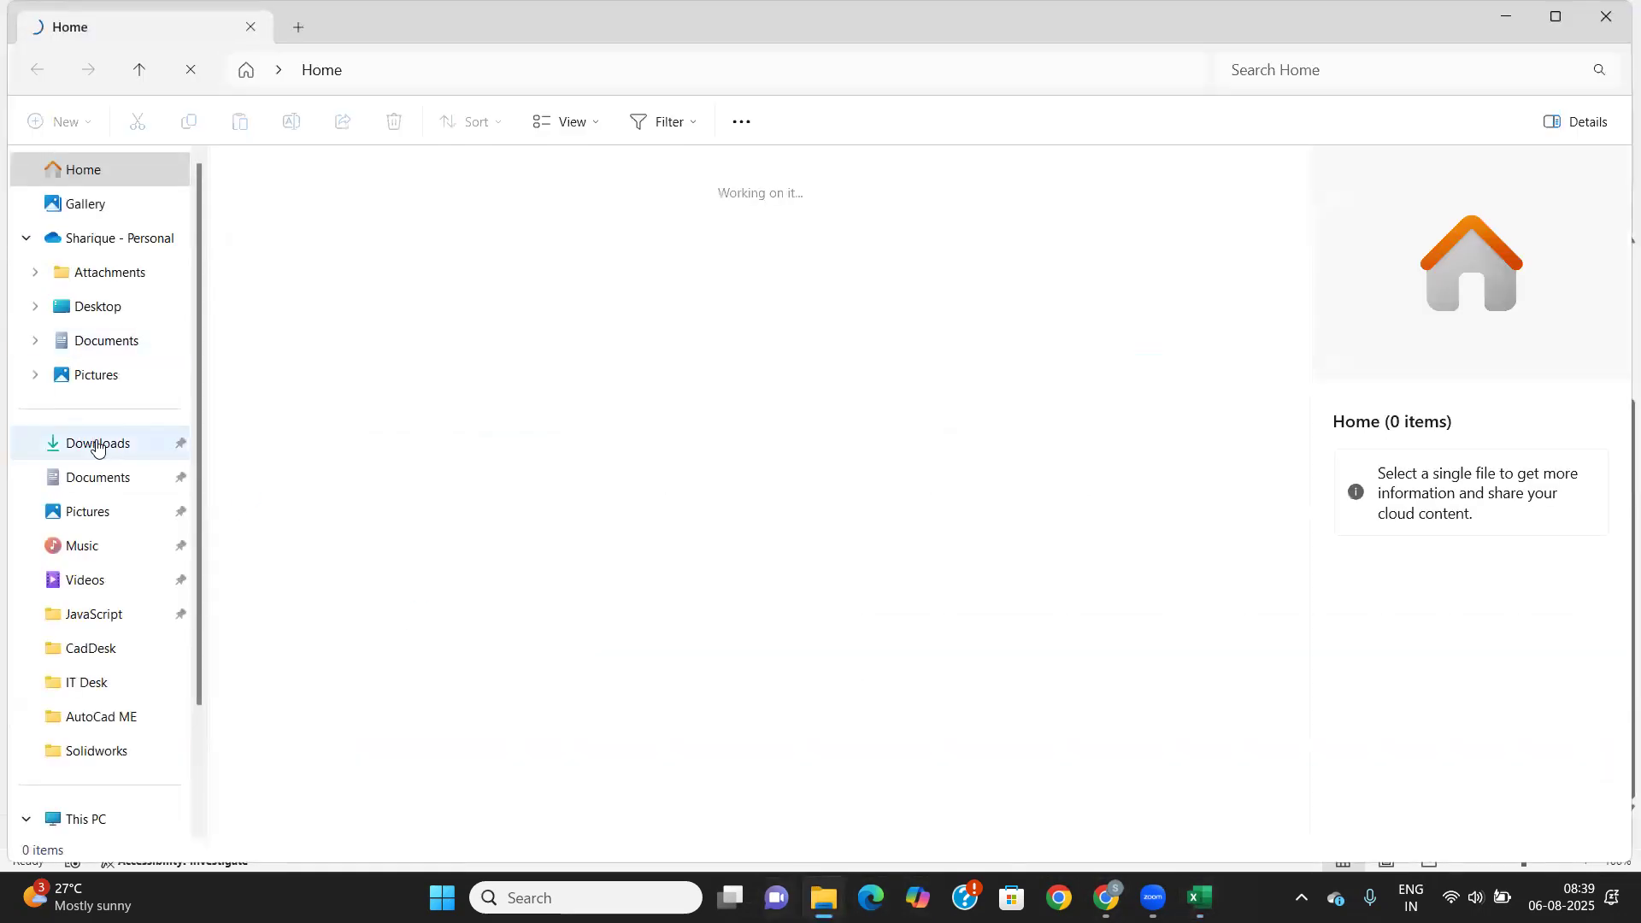
pyautogui.click(97, 445)
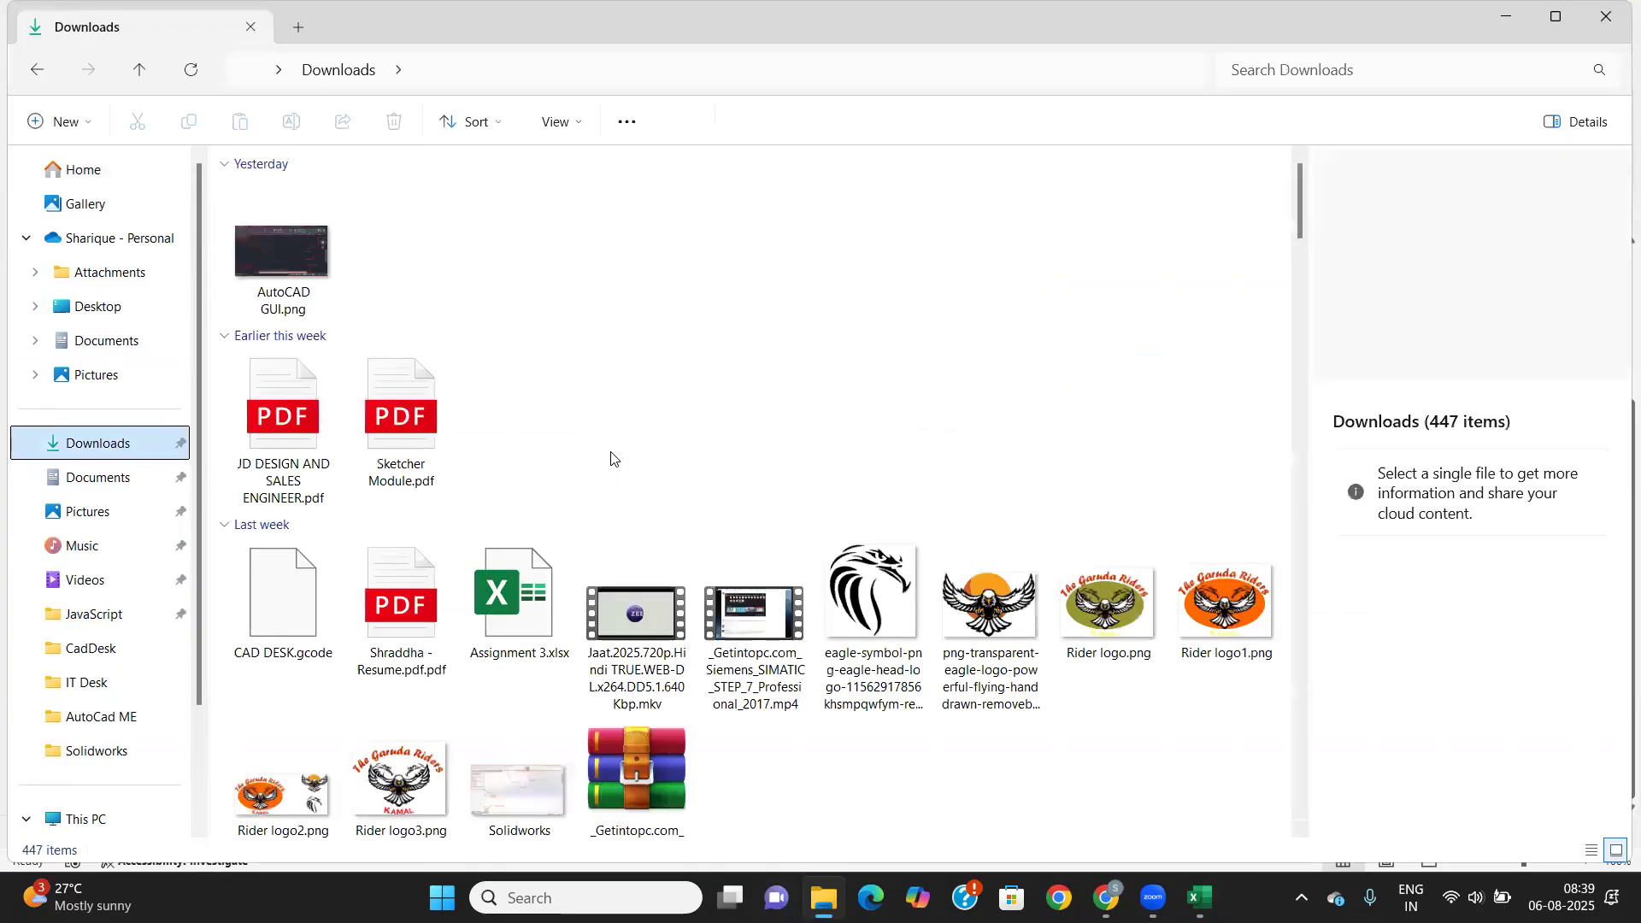
pyautogui.scroll(-5, 612, 459)
pyautogui.scroll(5, 612, 459)
pyautogui.click(1422, 65)
pyautogui.write('dtat')
pyautogui.press('BackSpace')
pyautogui.press('BackSpace')
pyautogui.press('BackSpace')
pyautogui.press('BackSpace')
pyautogui.write('state')
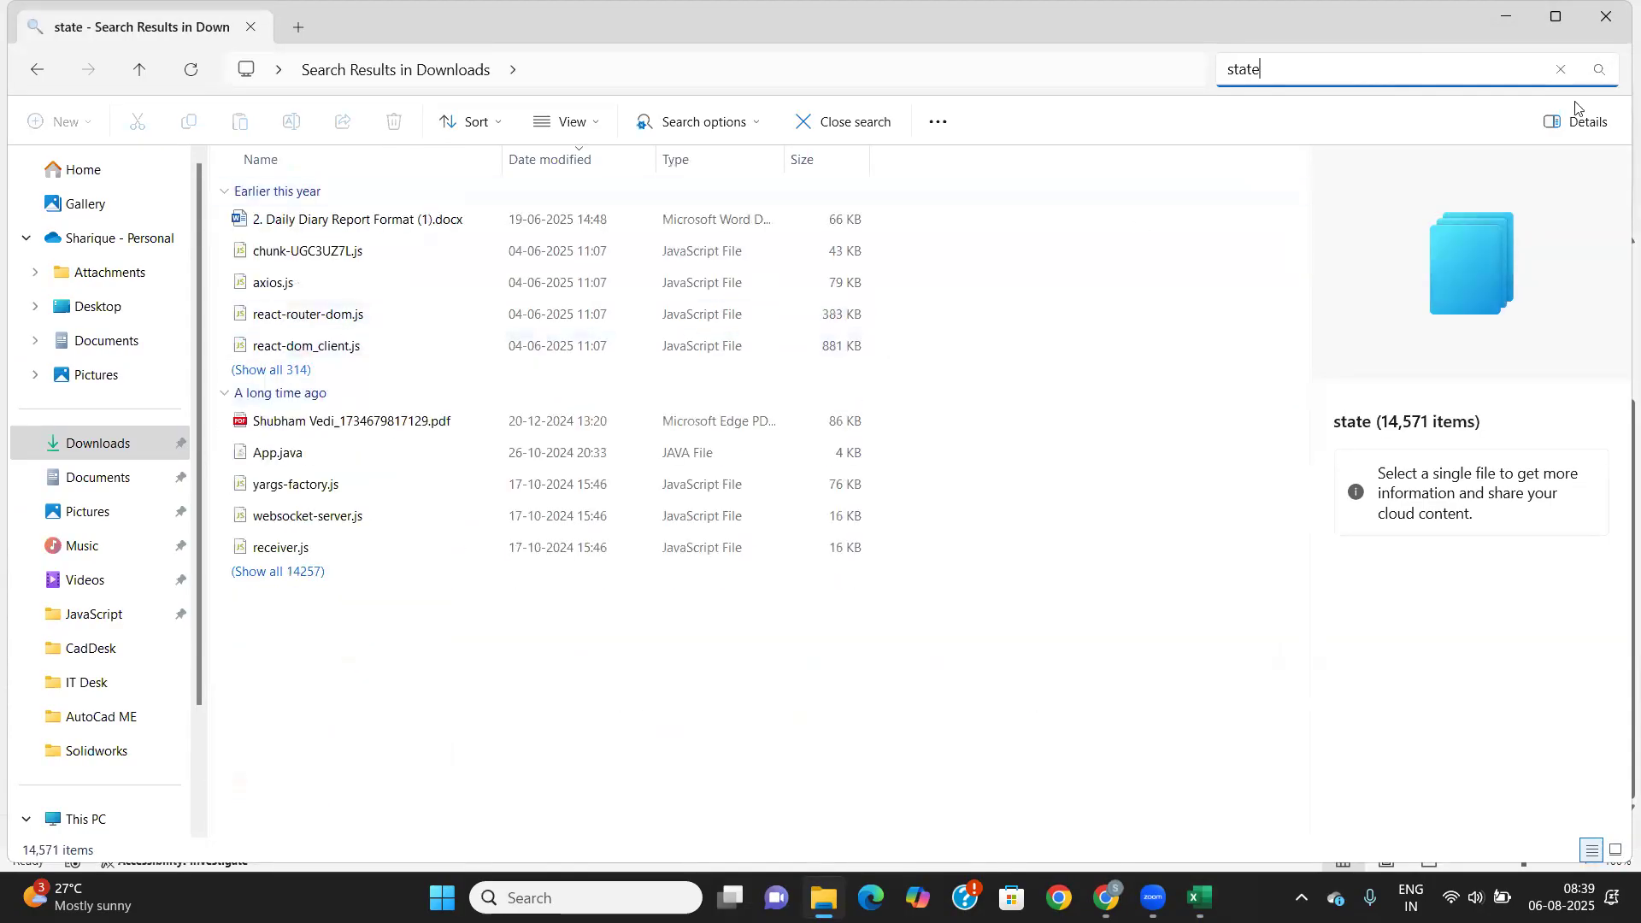
pyautogui.click(1562, 69)
# Switch back to Excel, start a data import from an Excel workbook, accept the external data source notice, and browse to the Downloads folder.
pyautogui.click(1200, 898)
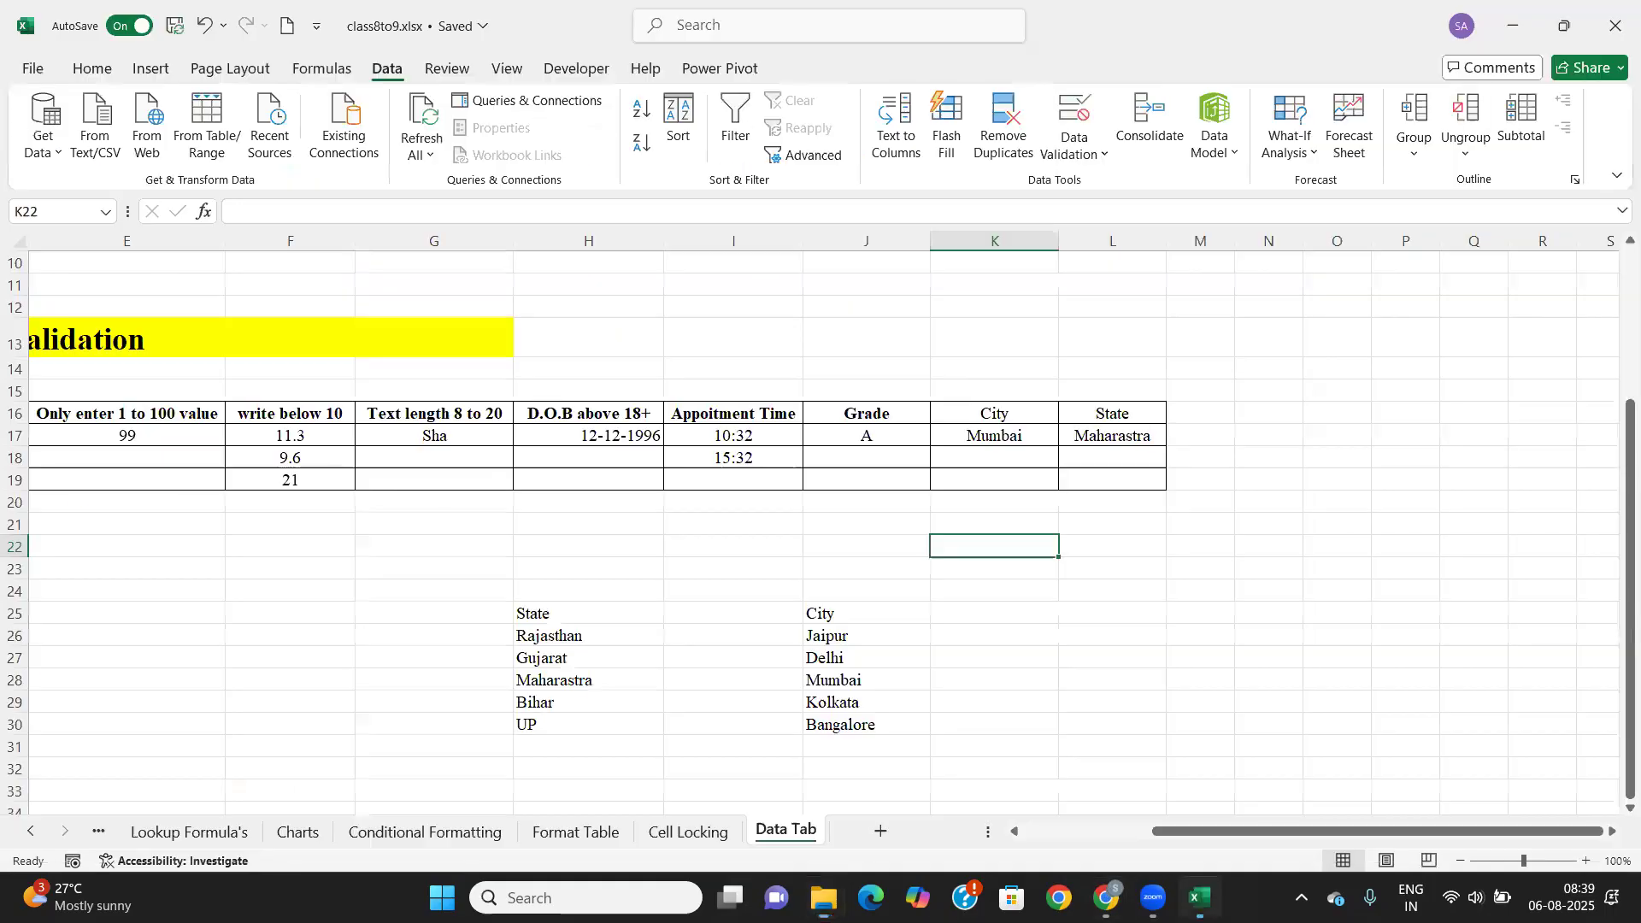
pyautogui.click(47, 147)
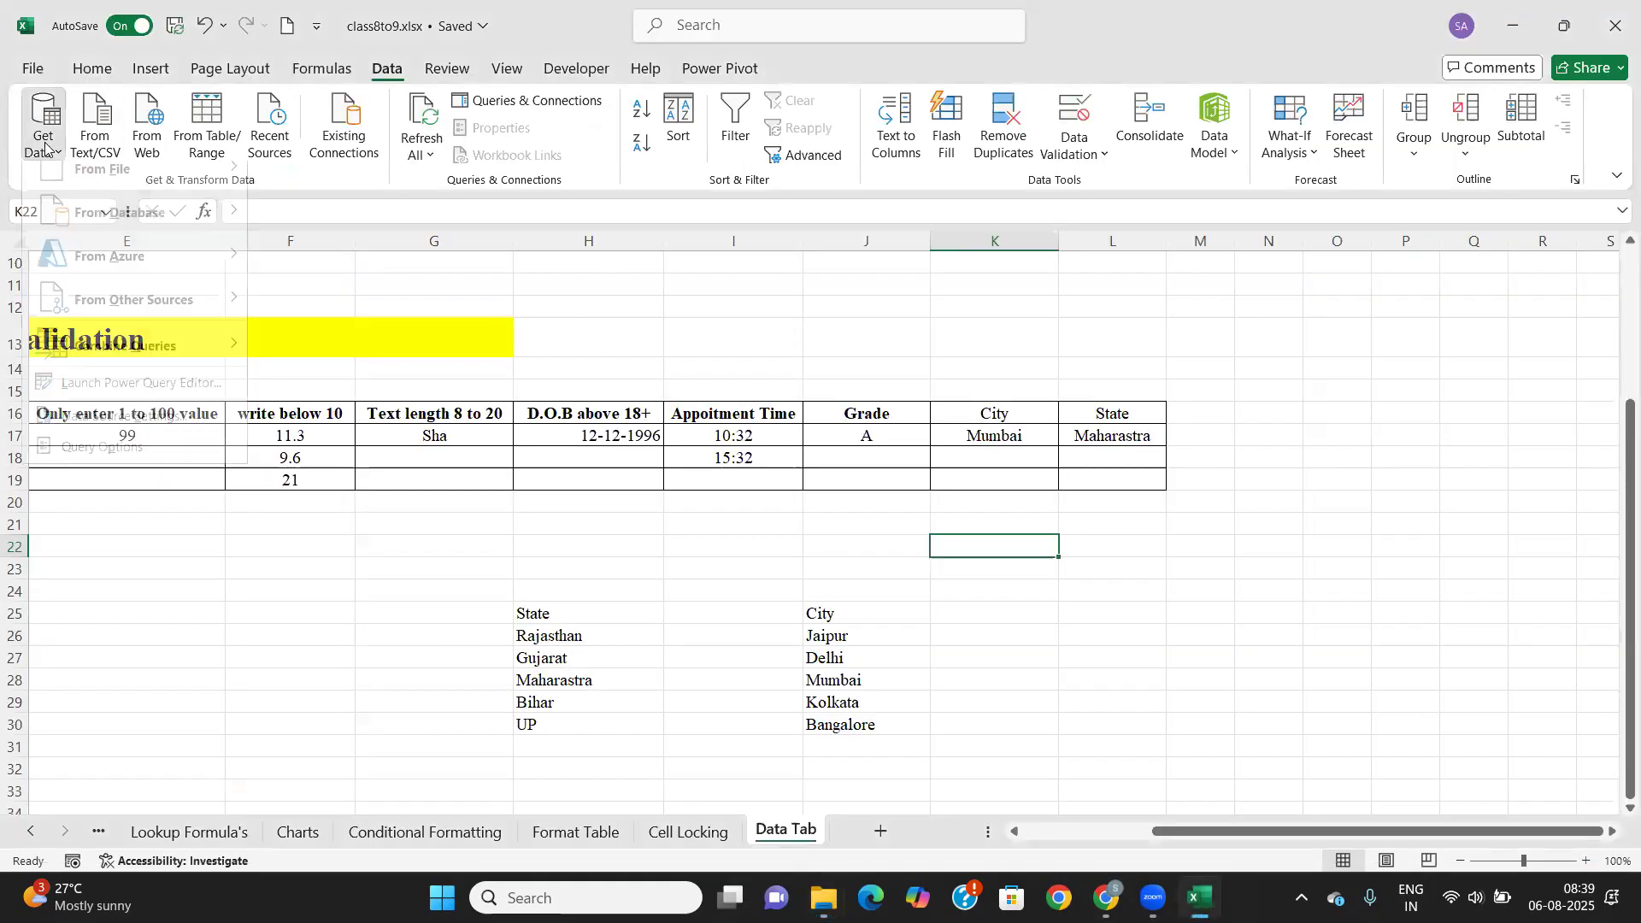
pyautogui.moveTo(129, 169)
pyautogui.click(316, 191)
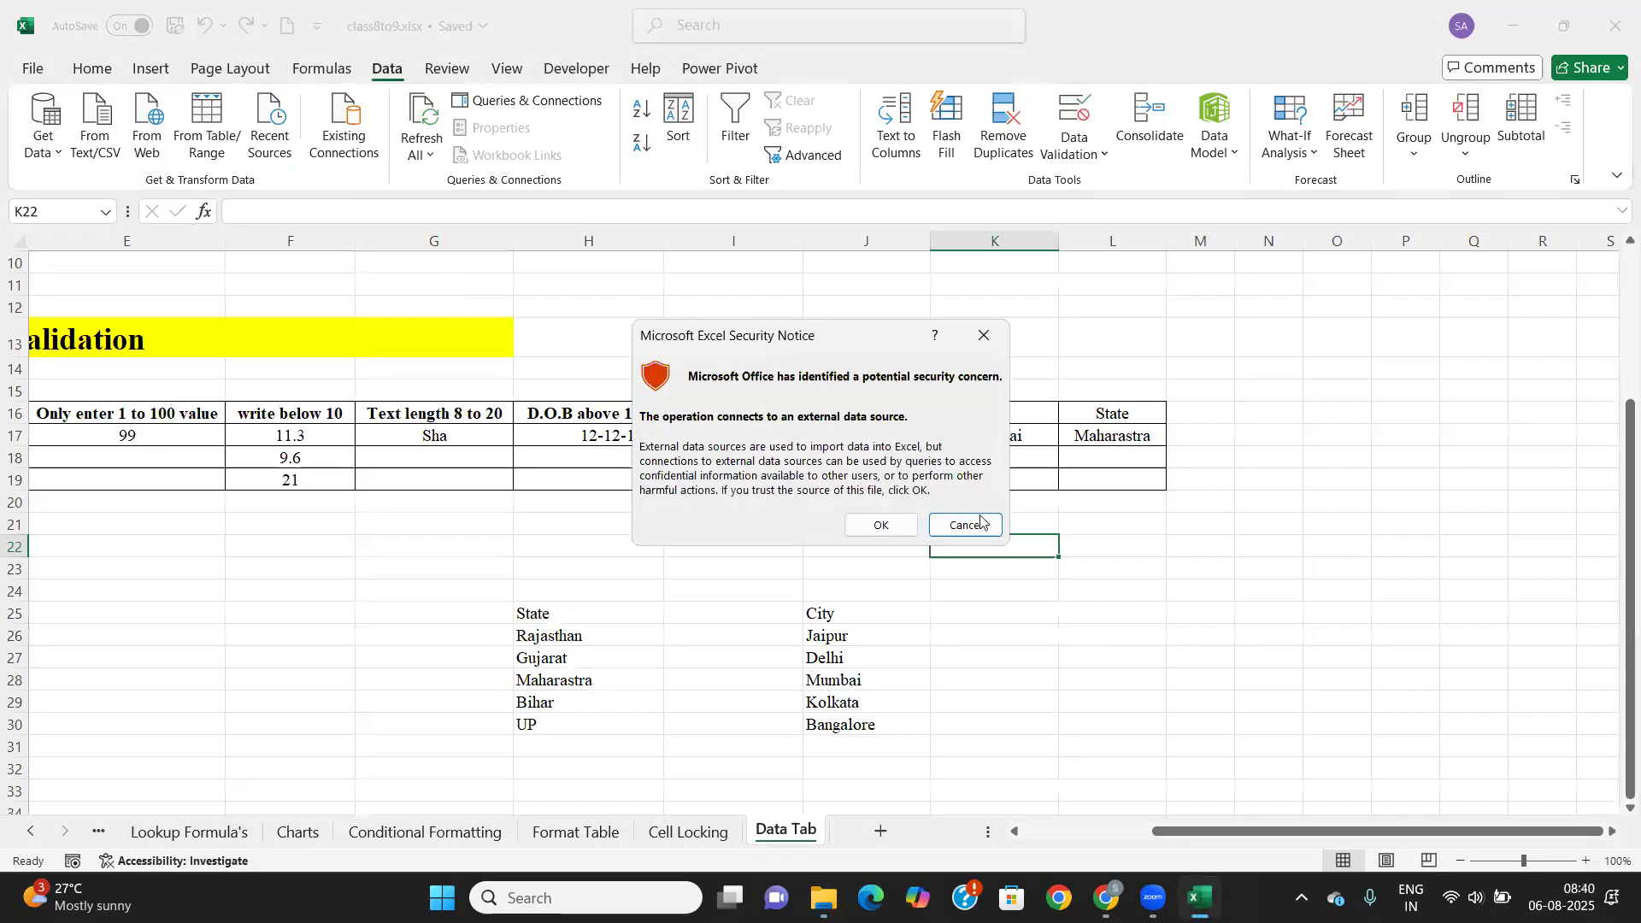
pyautogui.click(880, 522)
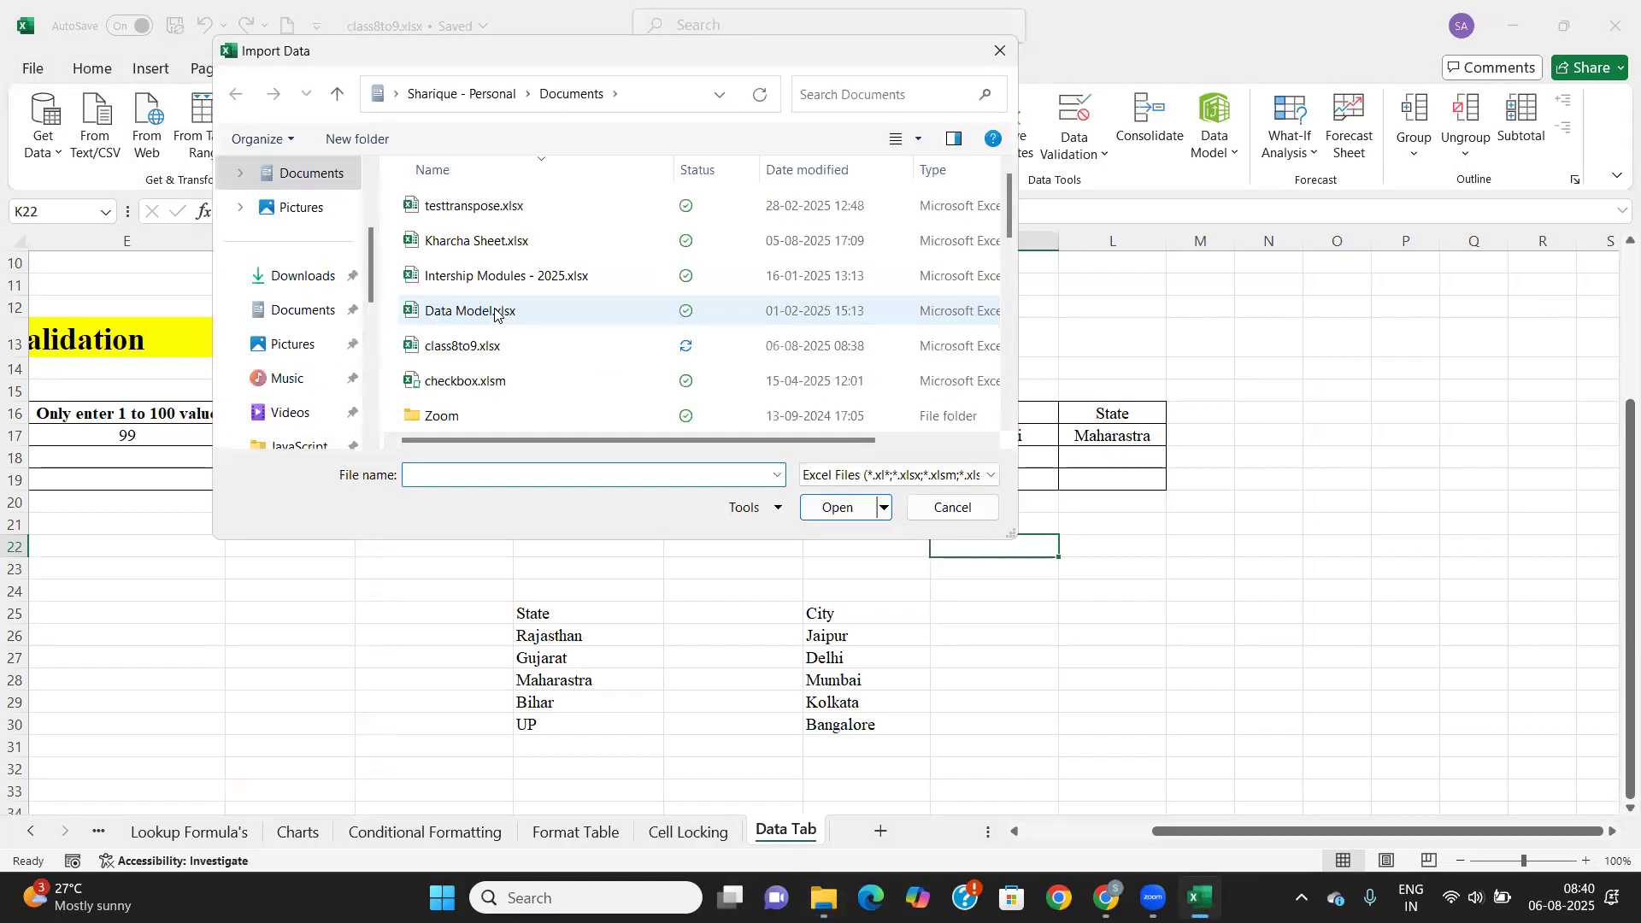
pyautogui.scroll(-4, 483, 334)
pyautogui.scroll(-5, 479, 350)
pyautogui.click(277, 276)
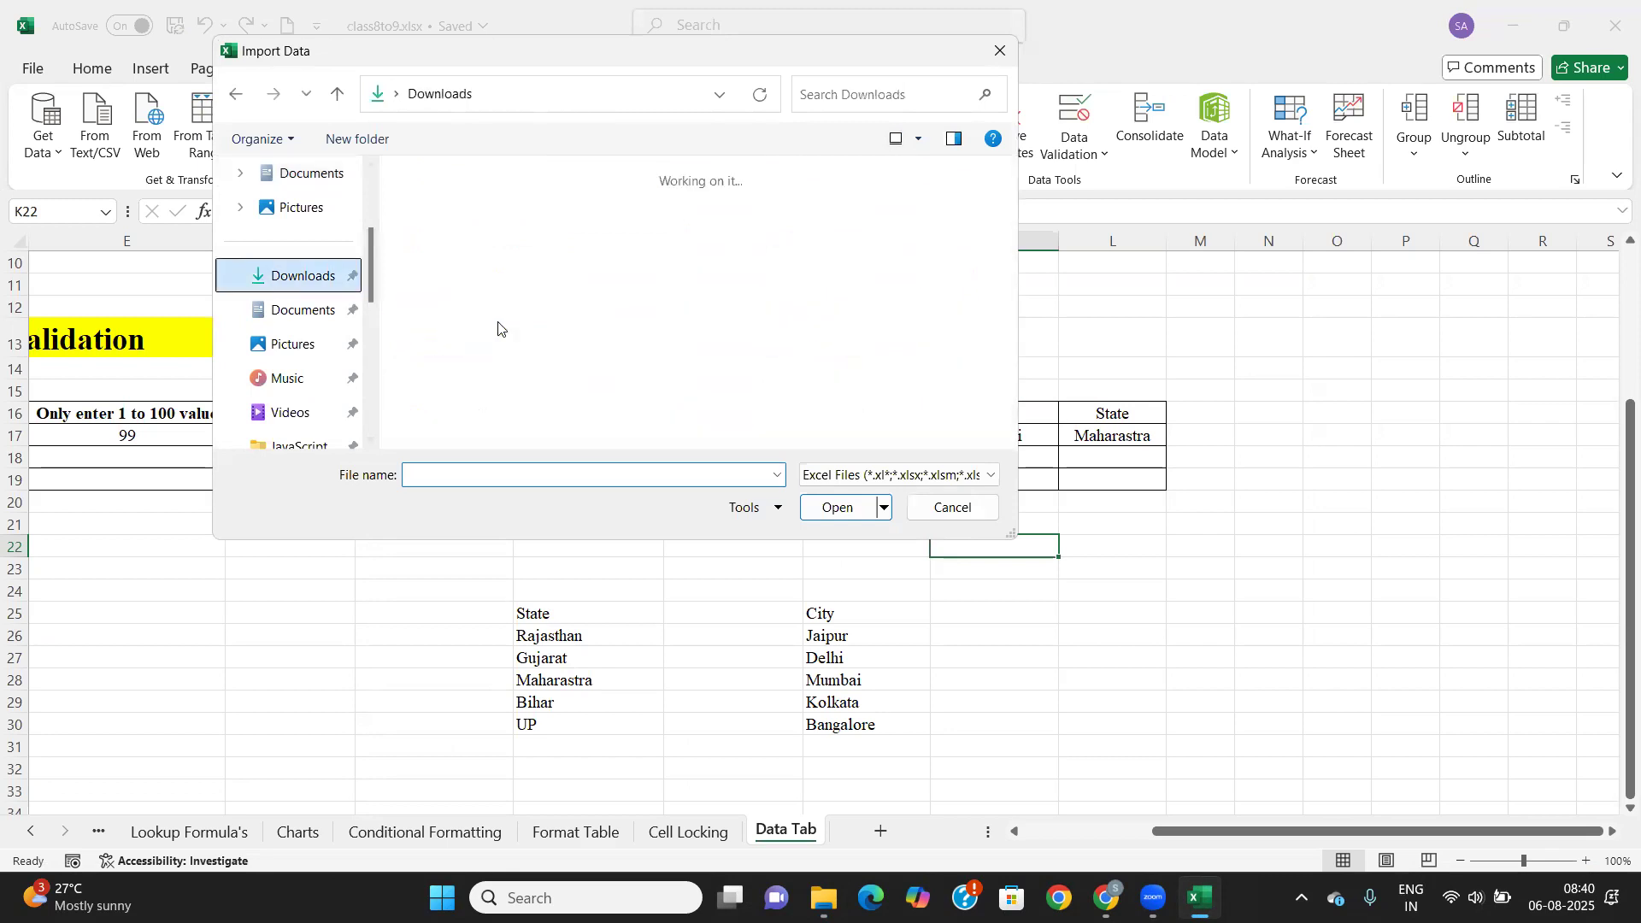
# Preview the List Of Cities And Towns In Ind sheet from list_of_cities_and_towns_in_india-834j.xls and close the import without loading it.
pyautogui.scroll(-1, 530, 320)
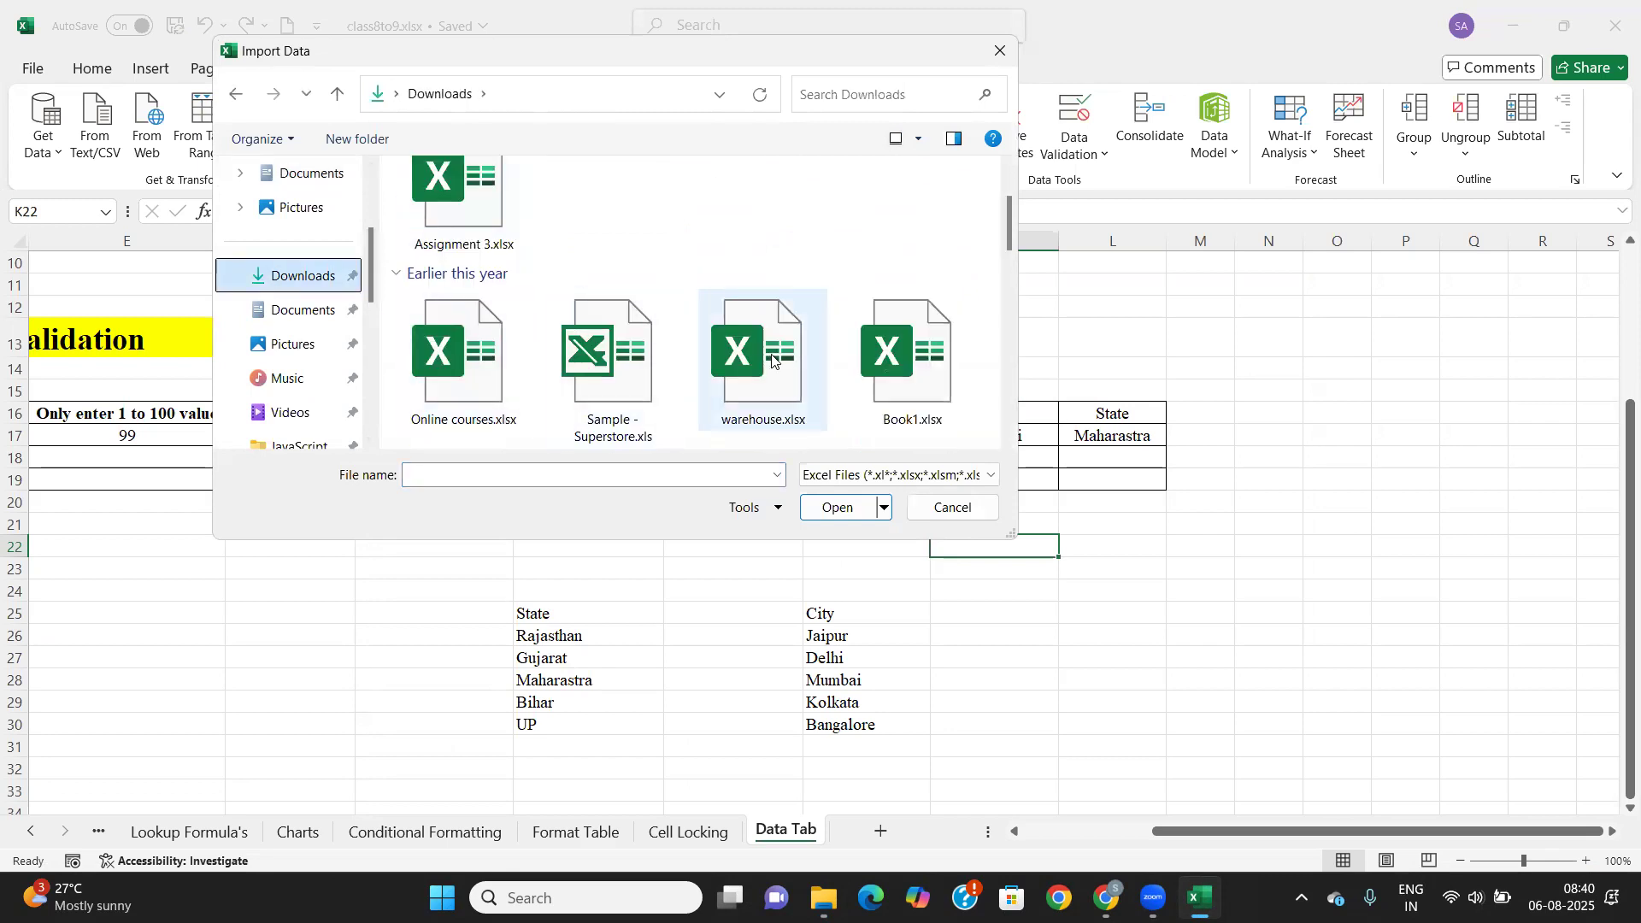
pyautogui.scroll(-1, 772, 359)
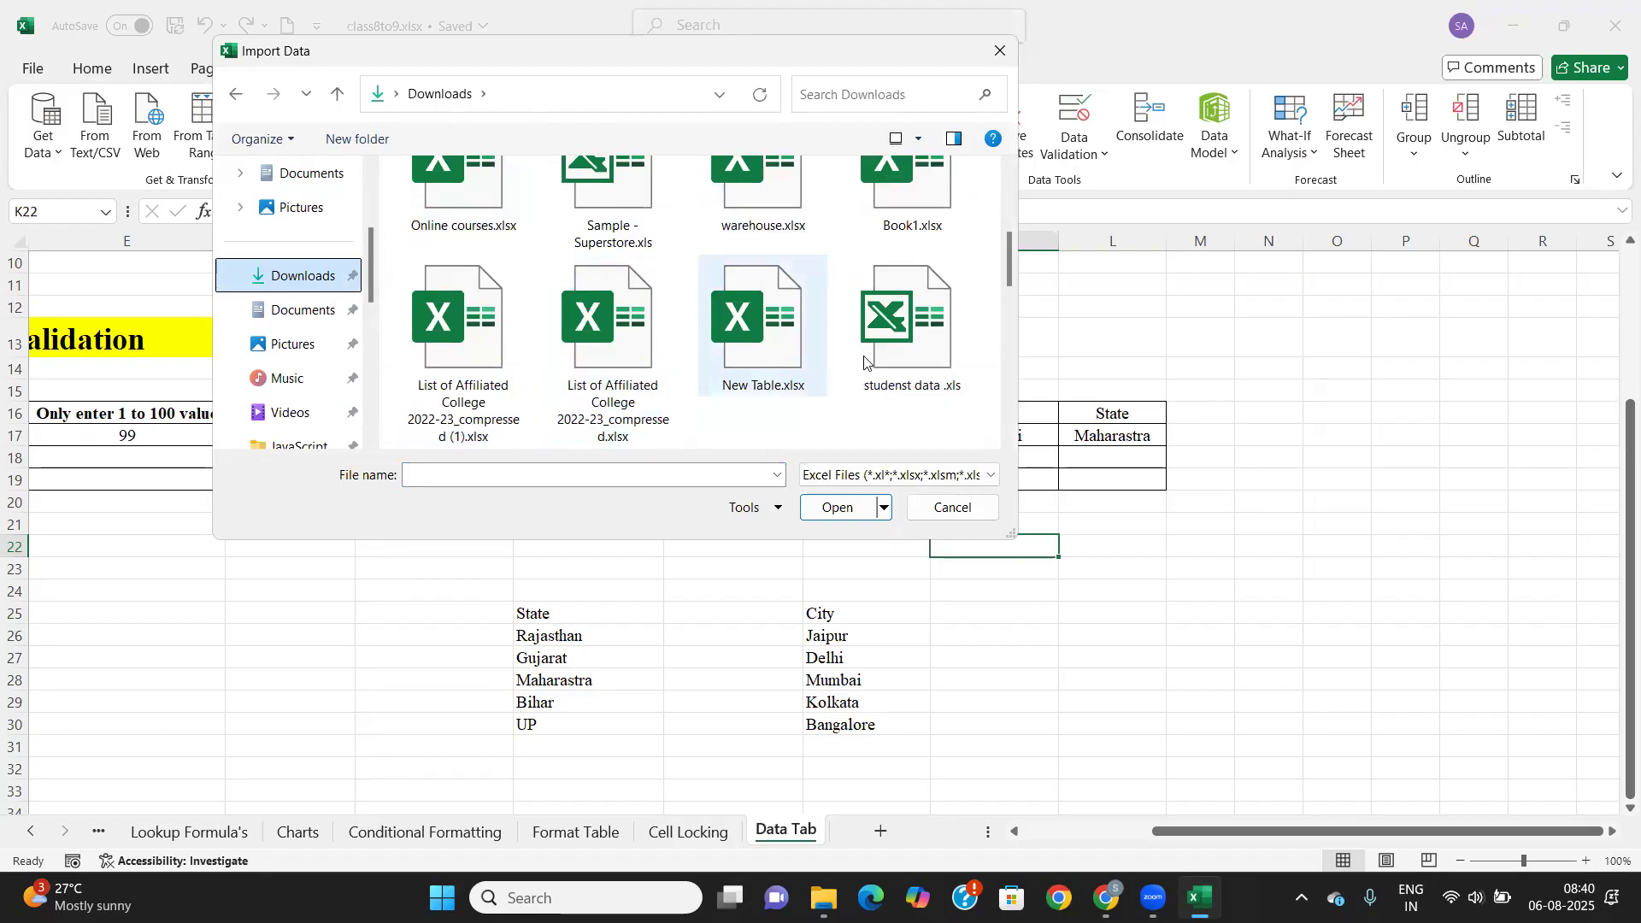
pyautogui.scroll(-1, 812, 368)
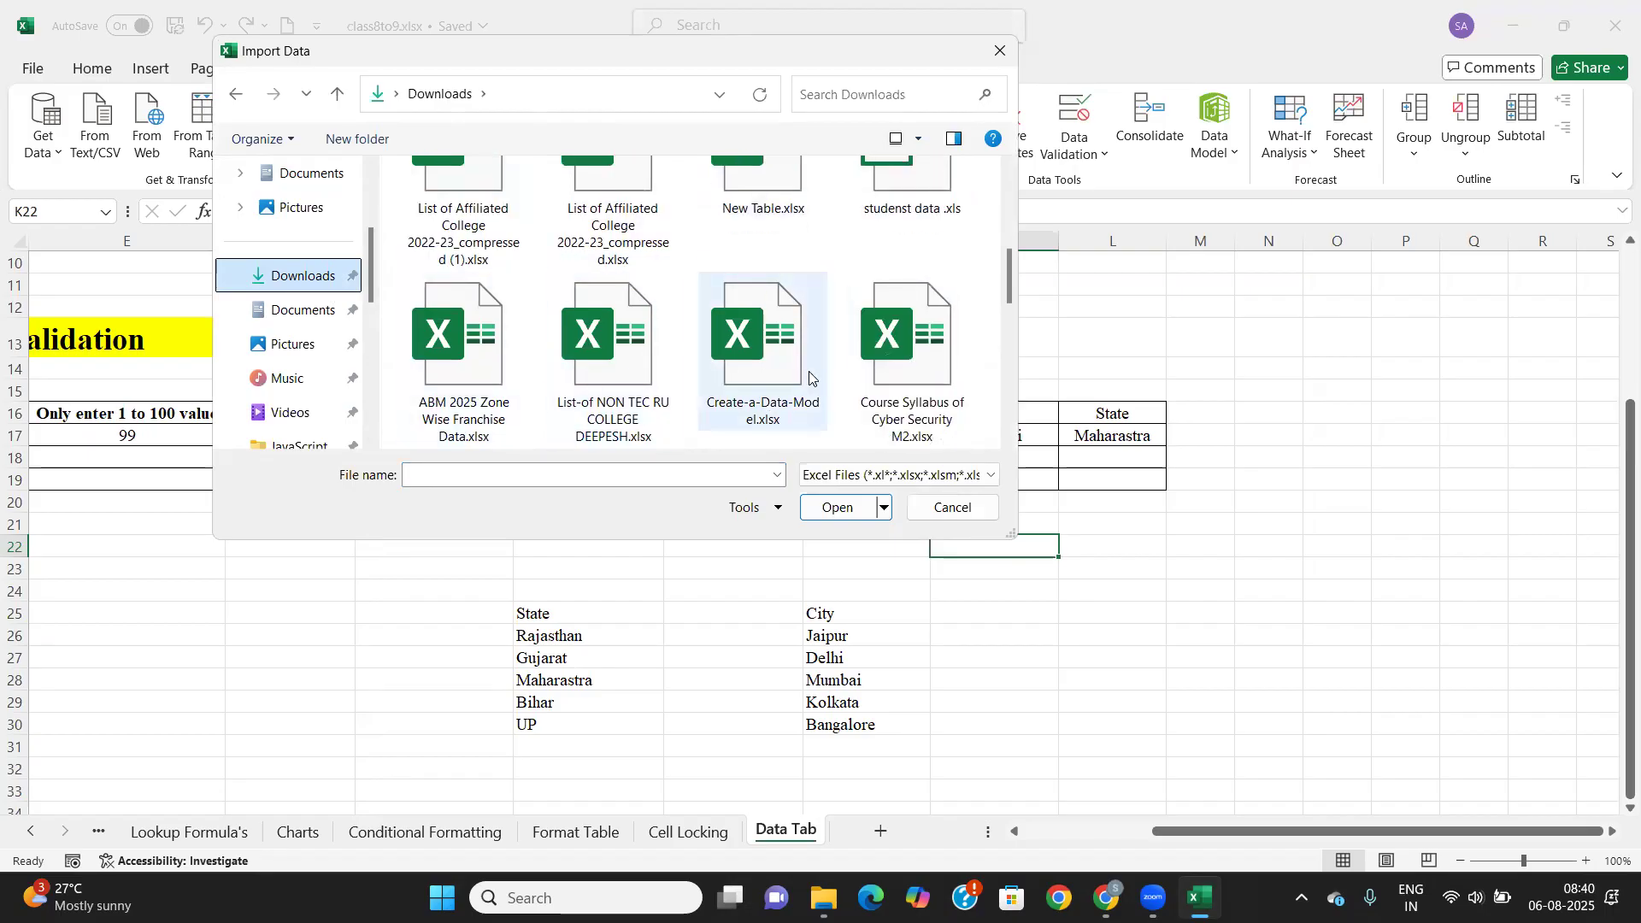
pyautogui.scroll(-1, 620, 376)
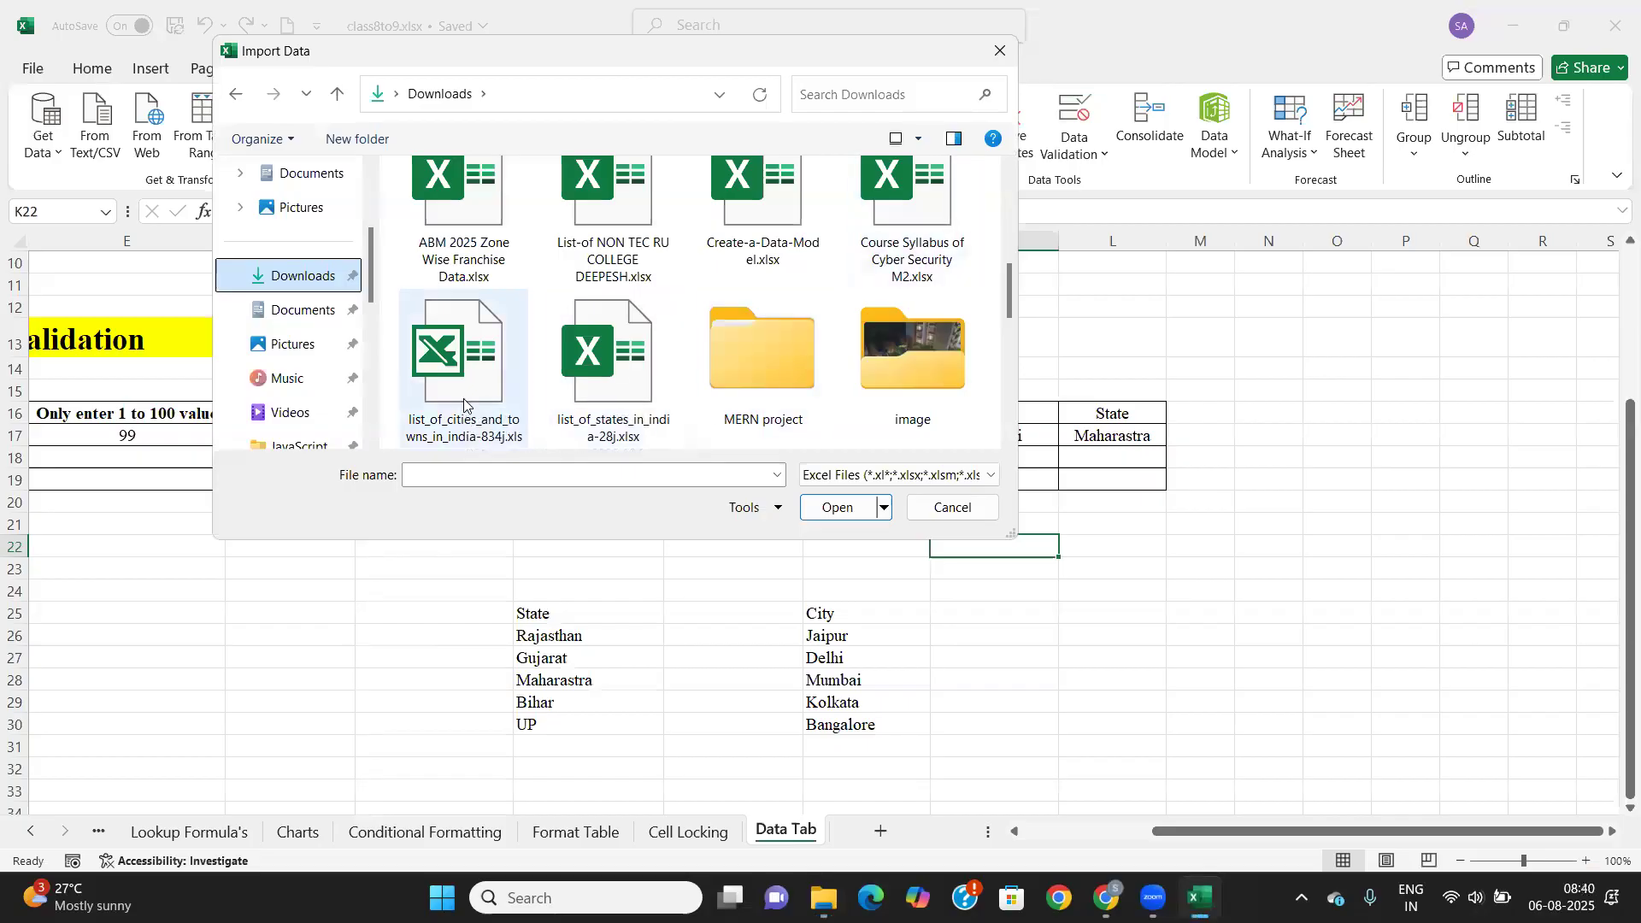
pyautogui.click(601, 399)
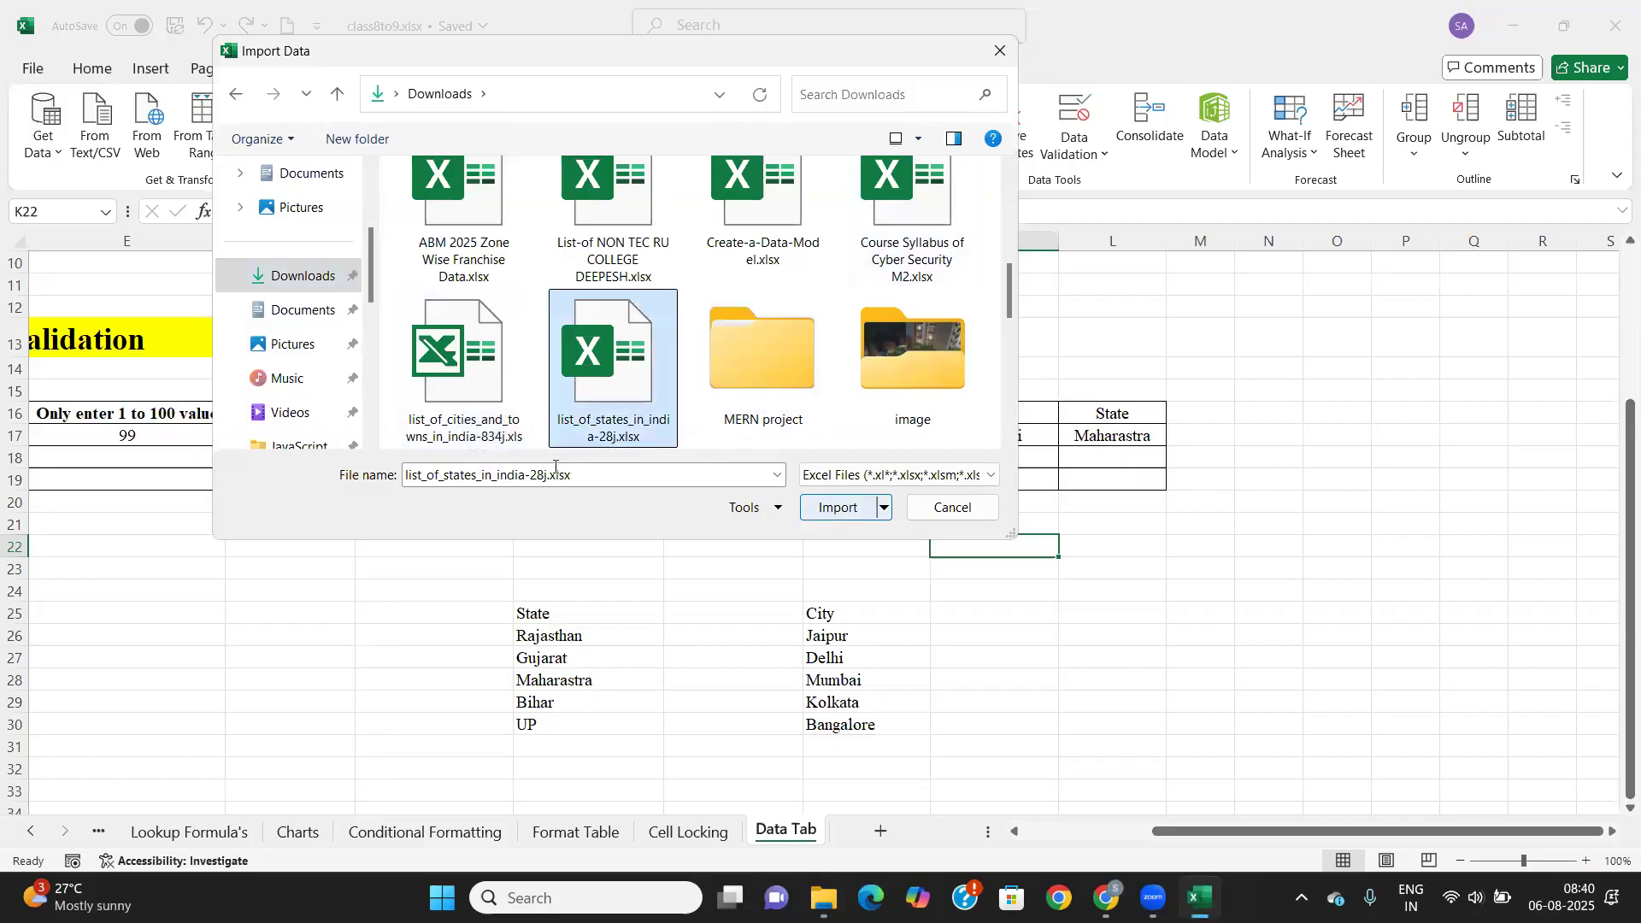
pyautogui.click(461, 367)
pyautogui.click(834, 507)
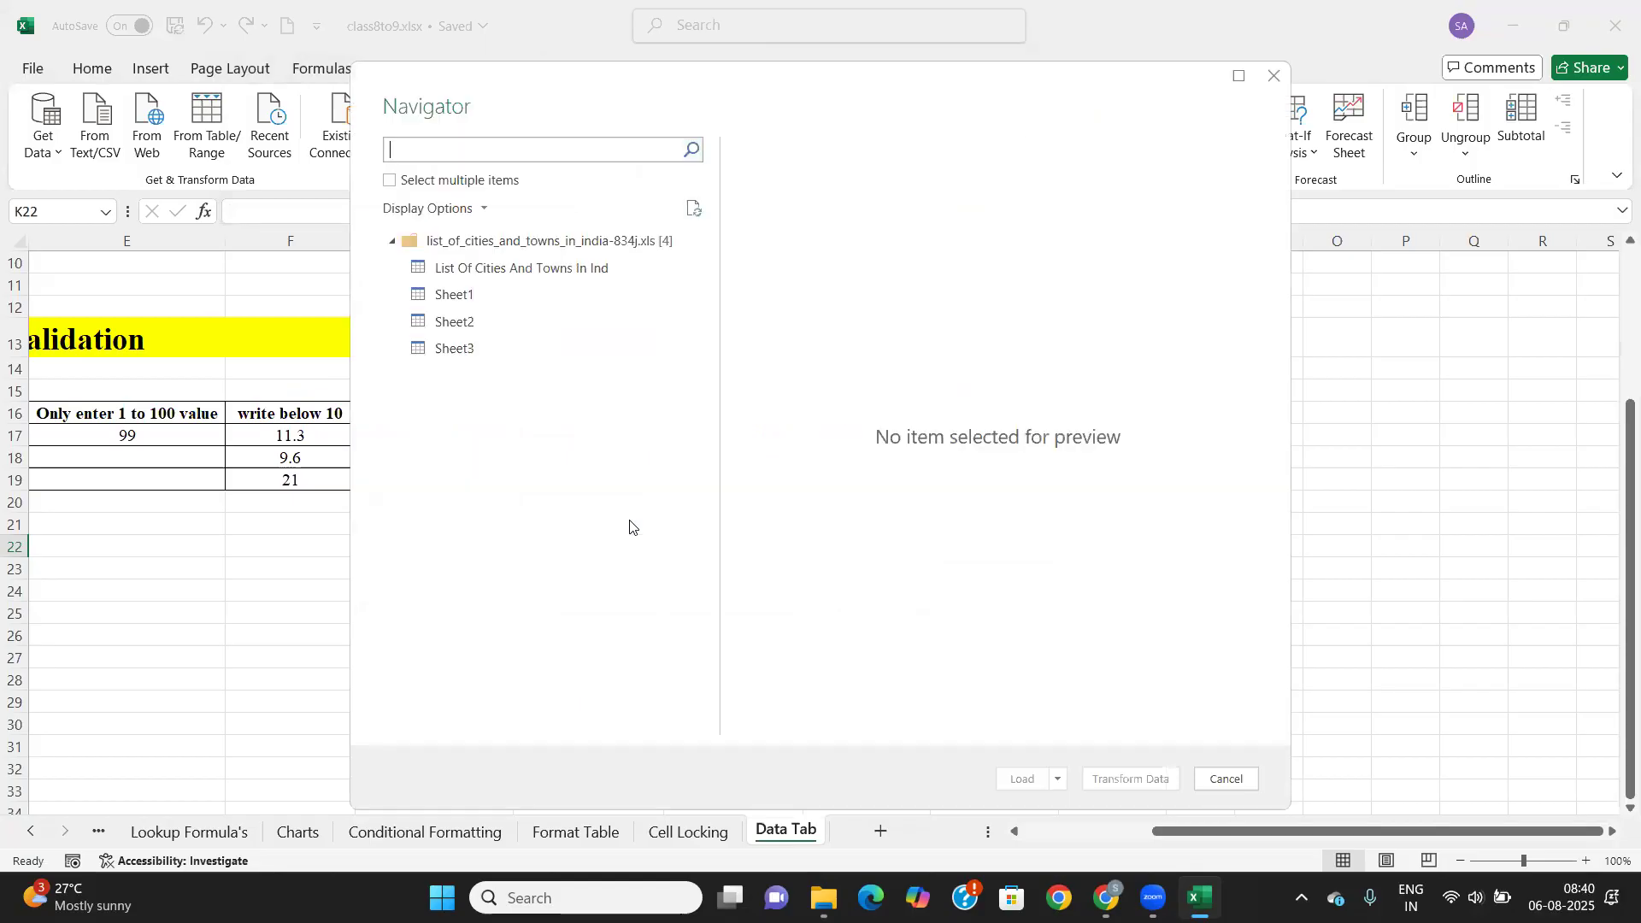
pyautogui.click(535, 270)
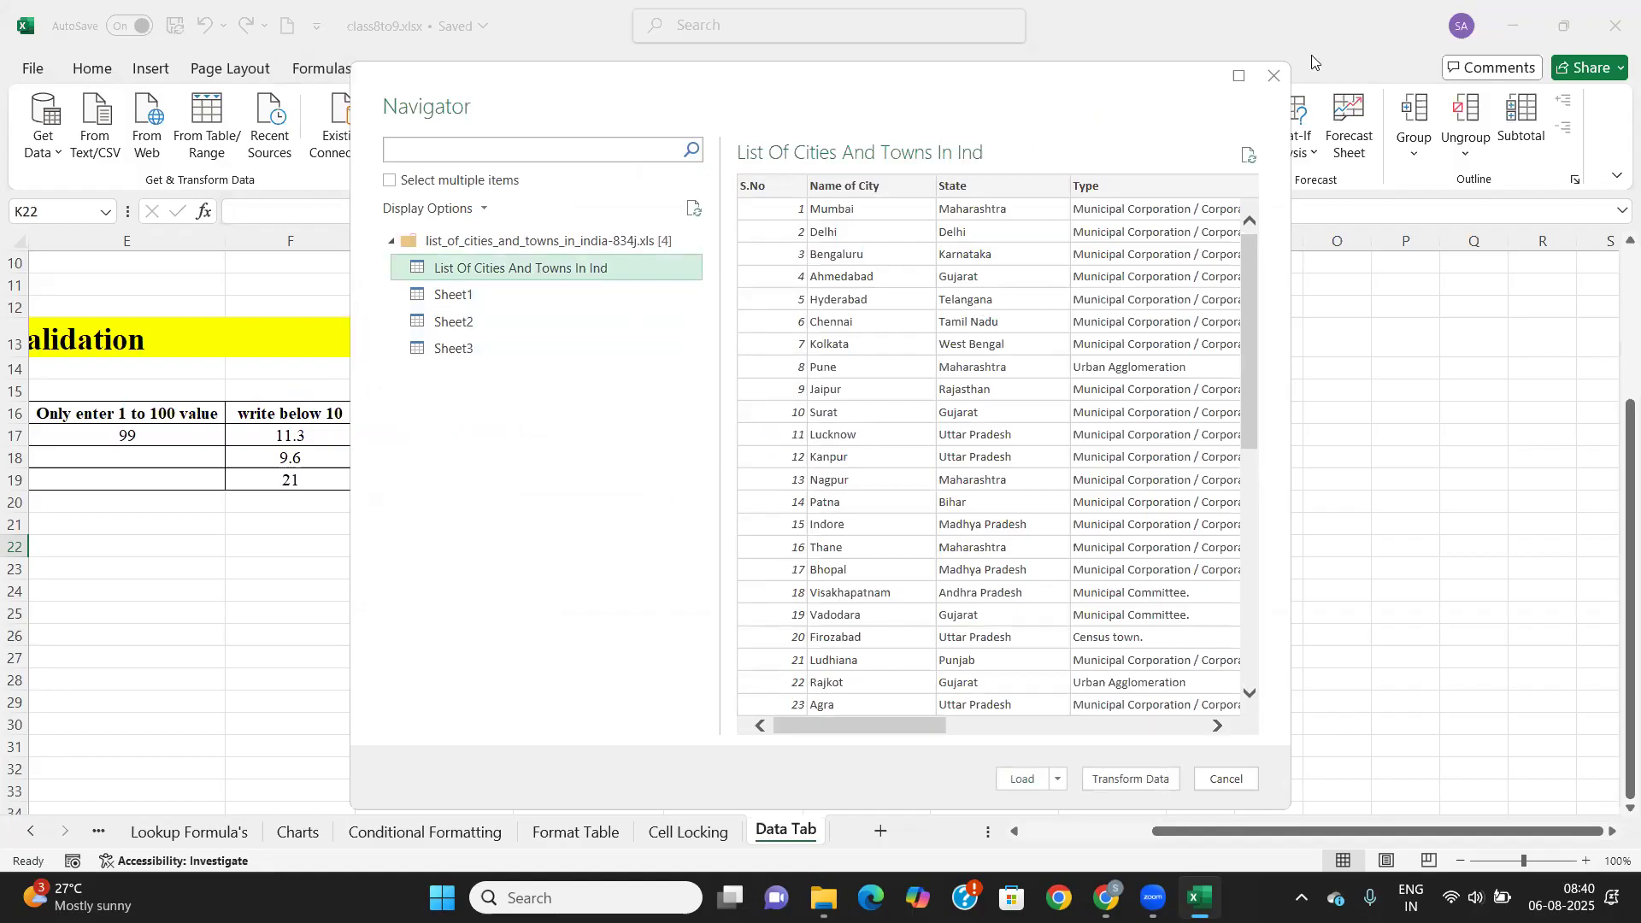
pyautogui.click(1273, 75)
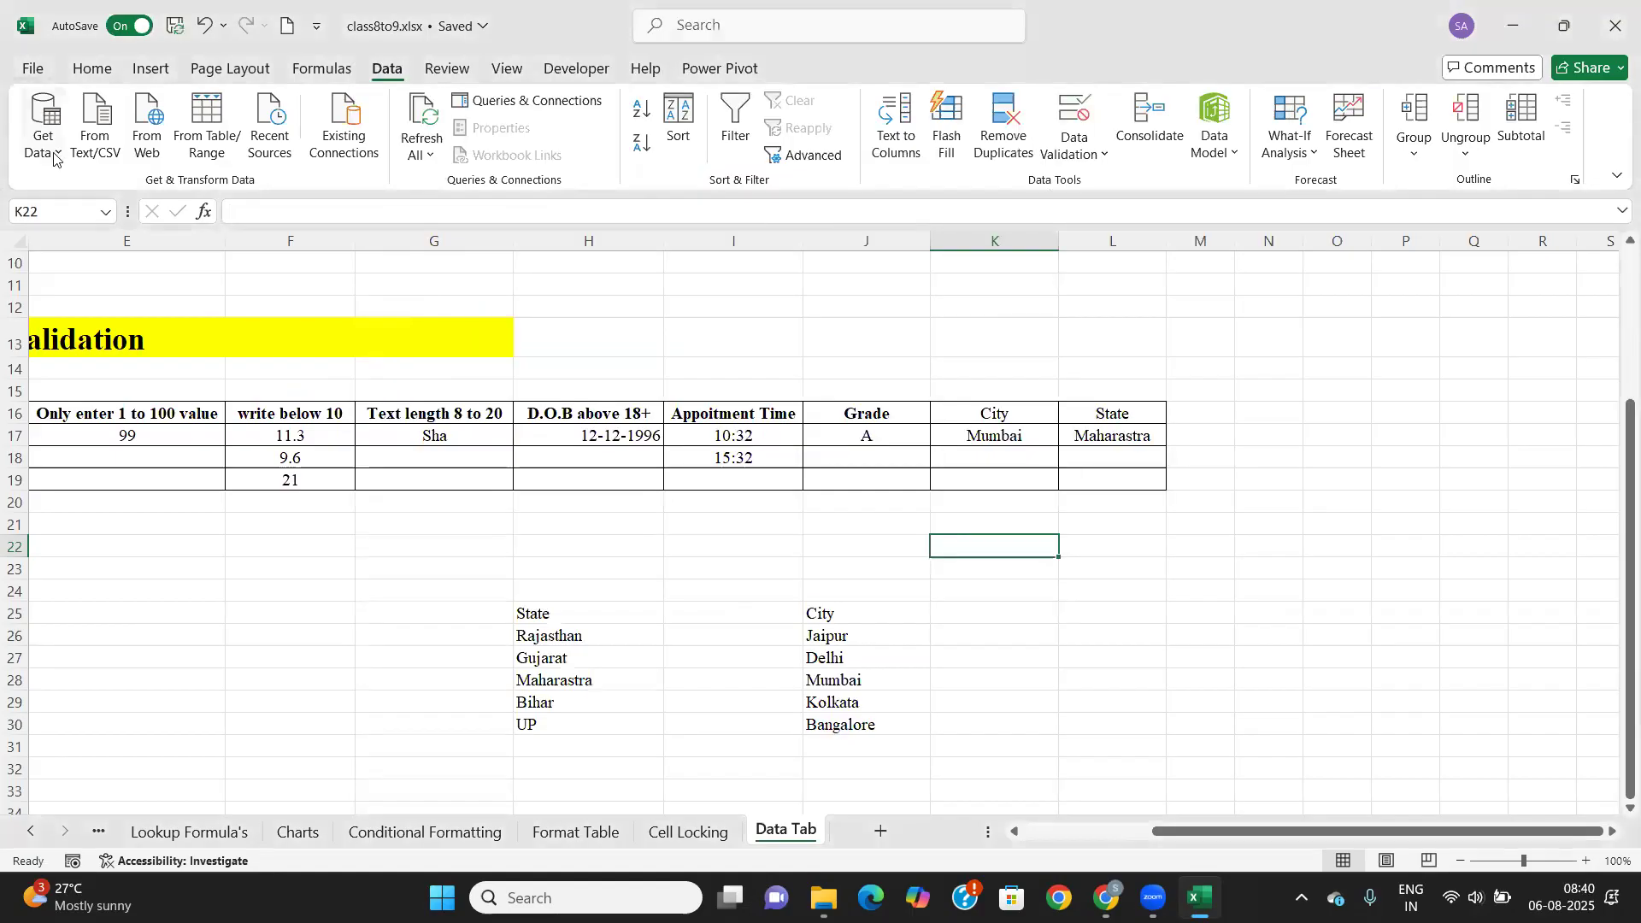
# Preview Table_3 from the list_of_states_in_india-28j.xlsx workbook in Downloads and close the import without loading it.
pyautogui.click(45, 129)
pyautogui.moveTo(171, 187)
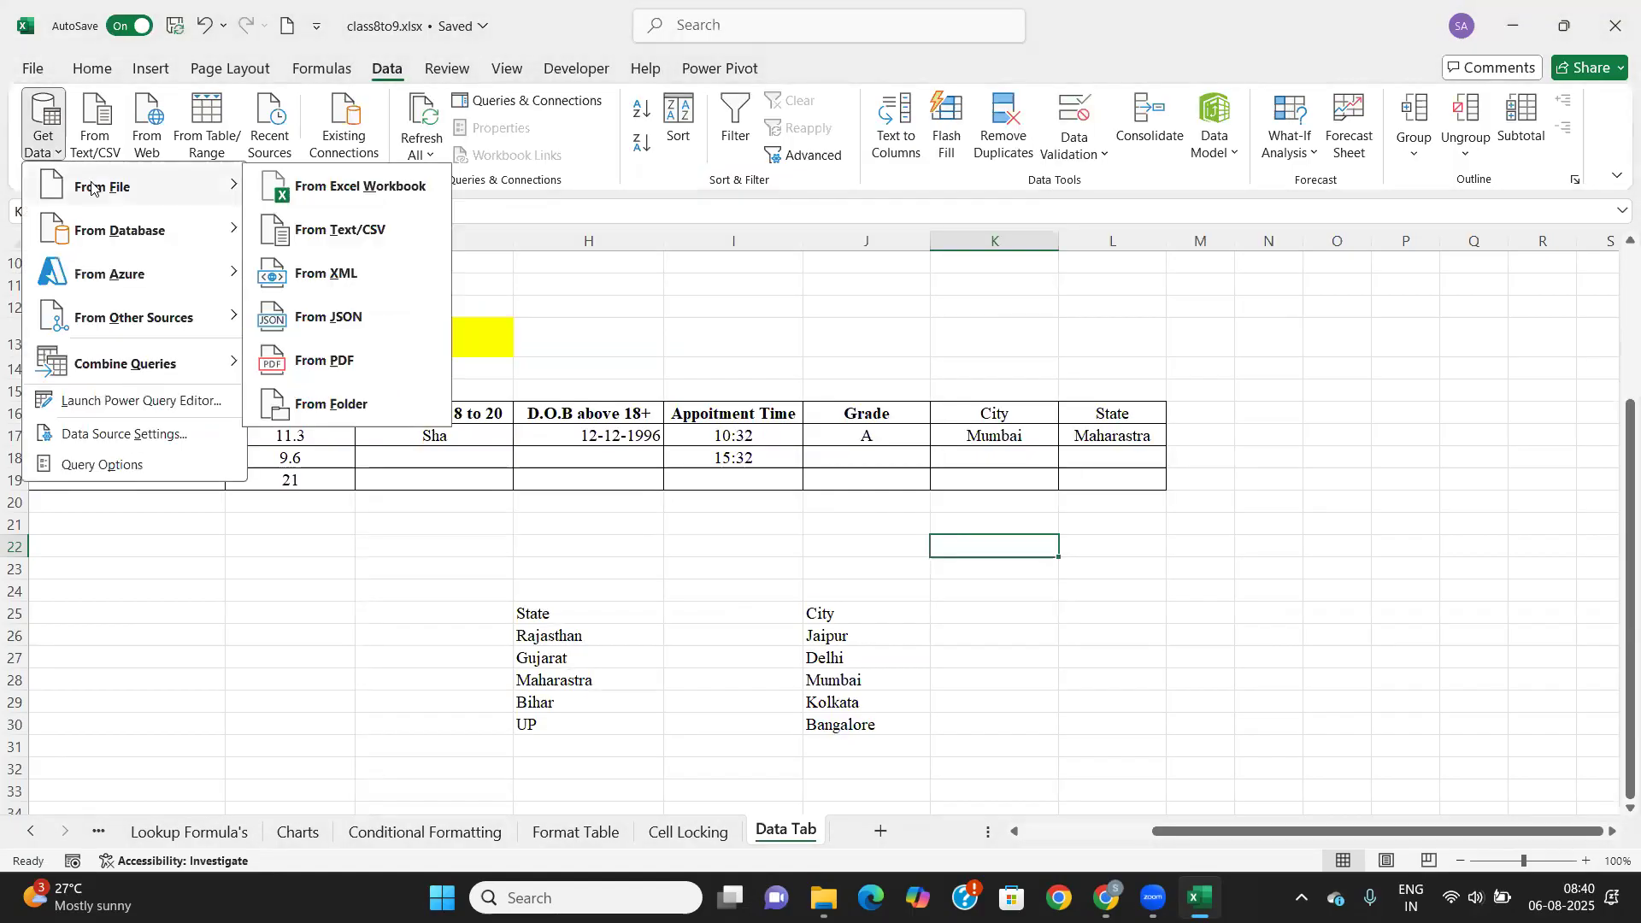
pyautogui.click(360, 189)
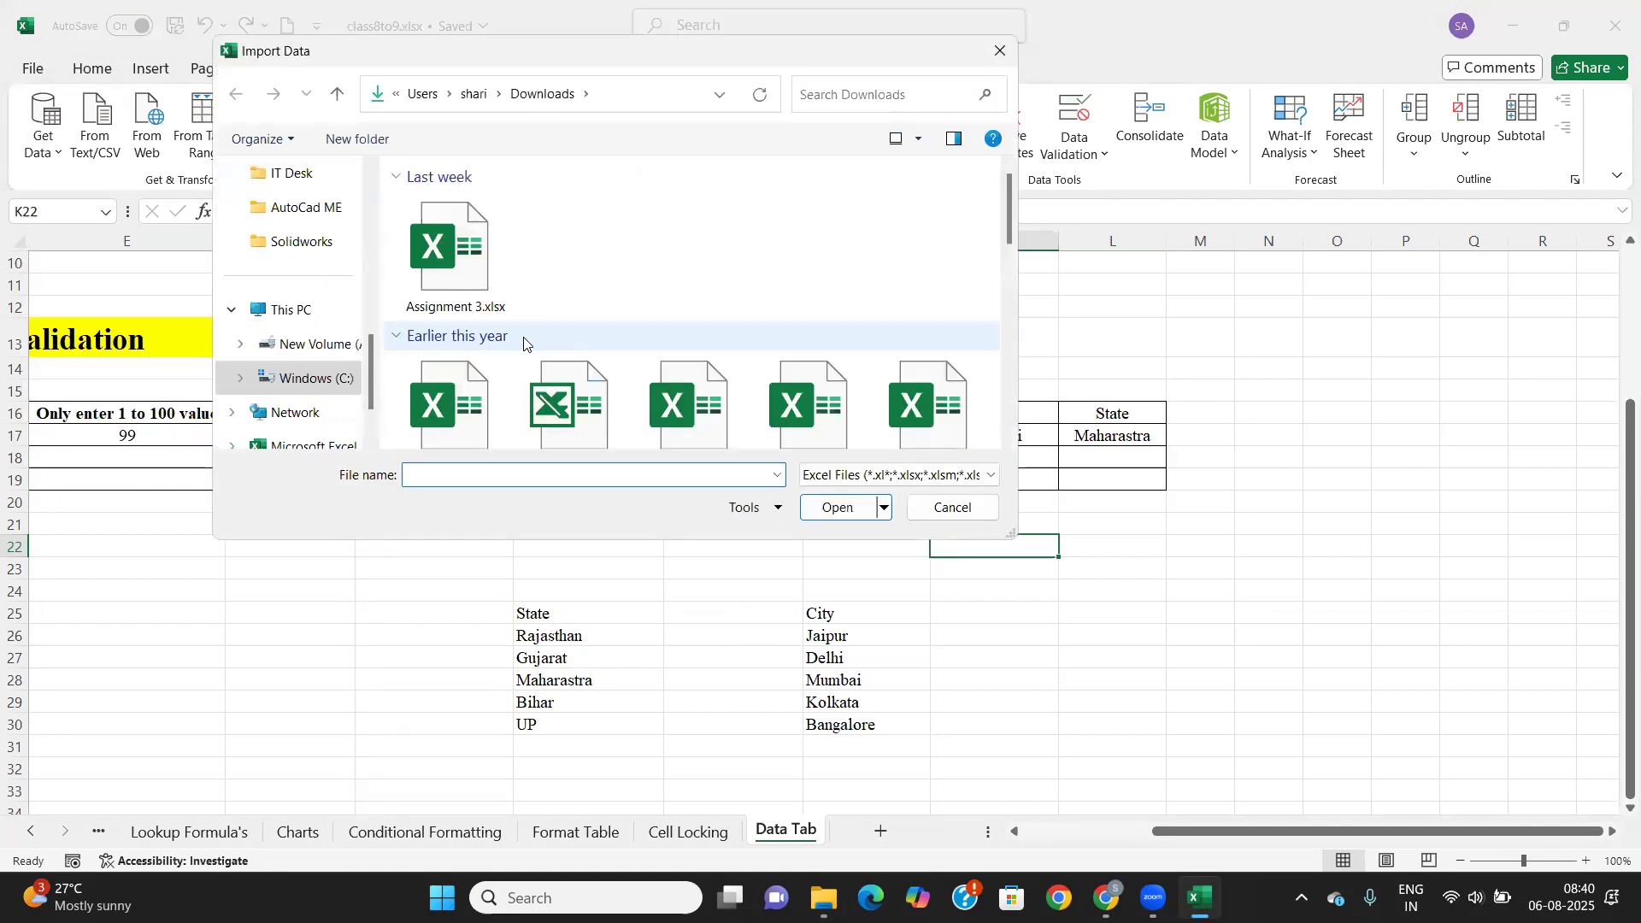
pyautogui.scroll(-5, 524, 343)
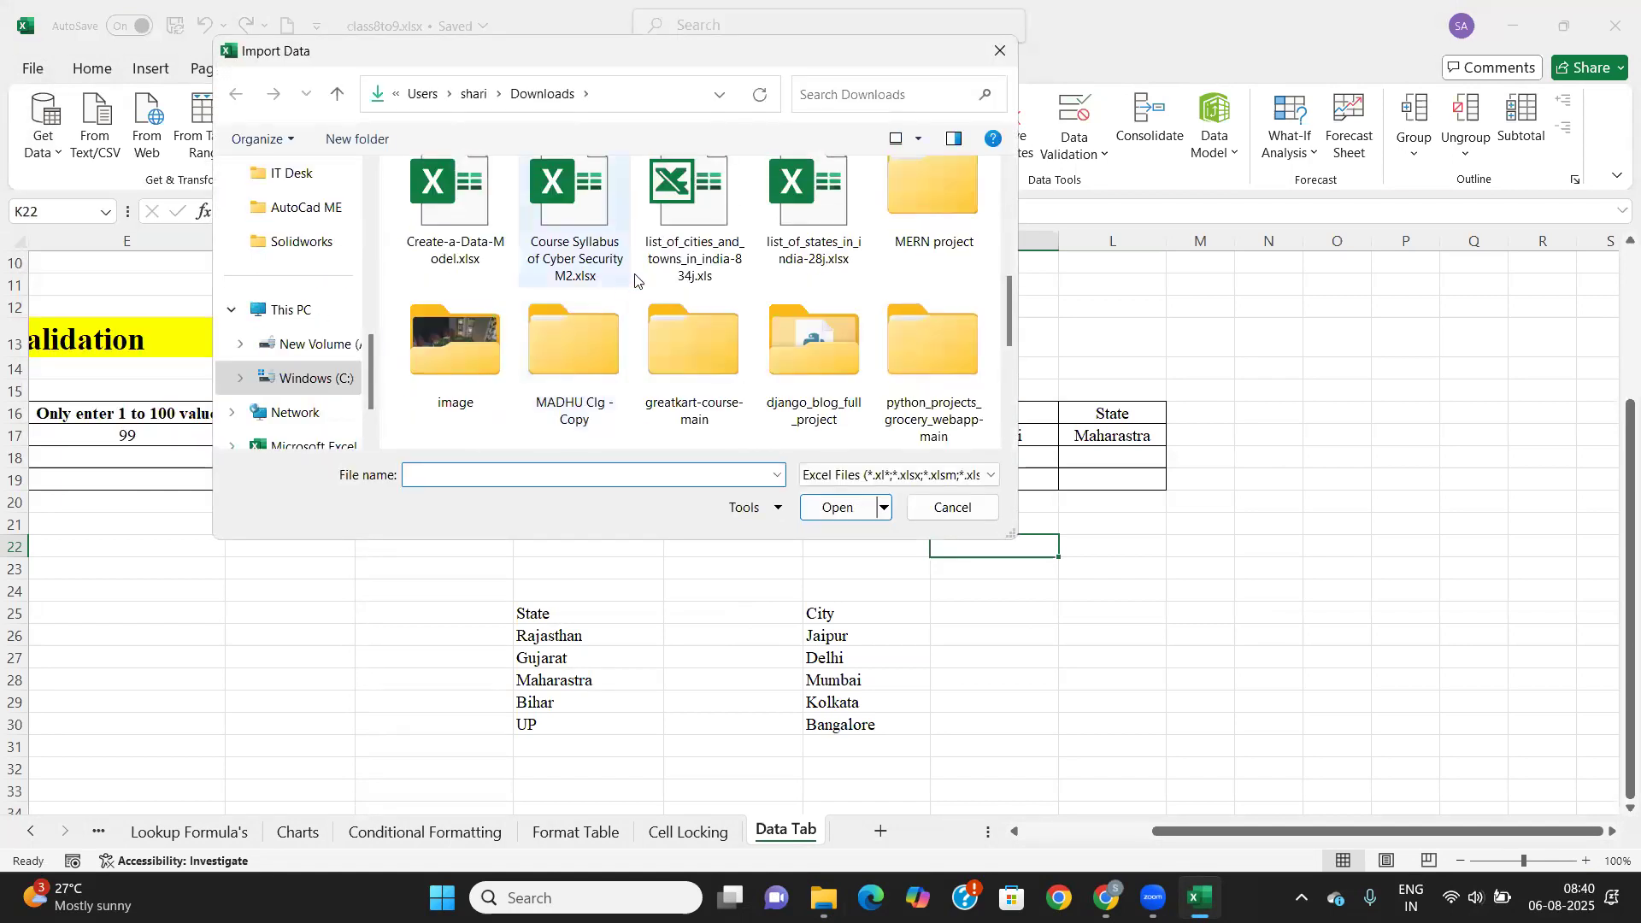
pyautogui.click(812, 218)
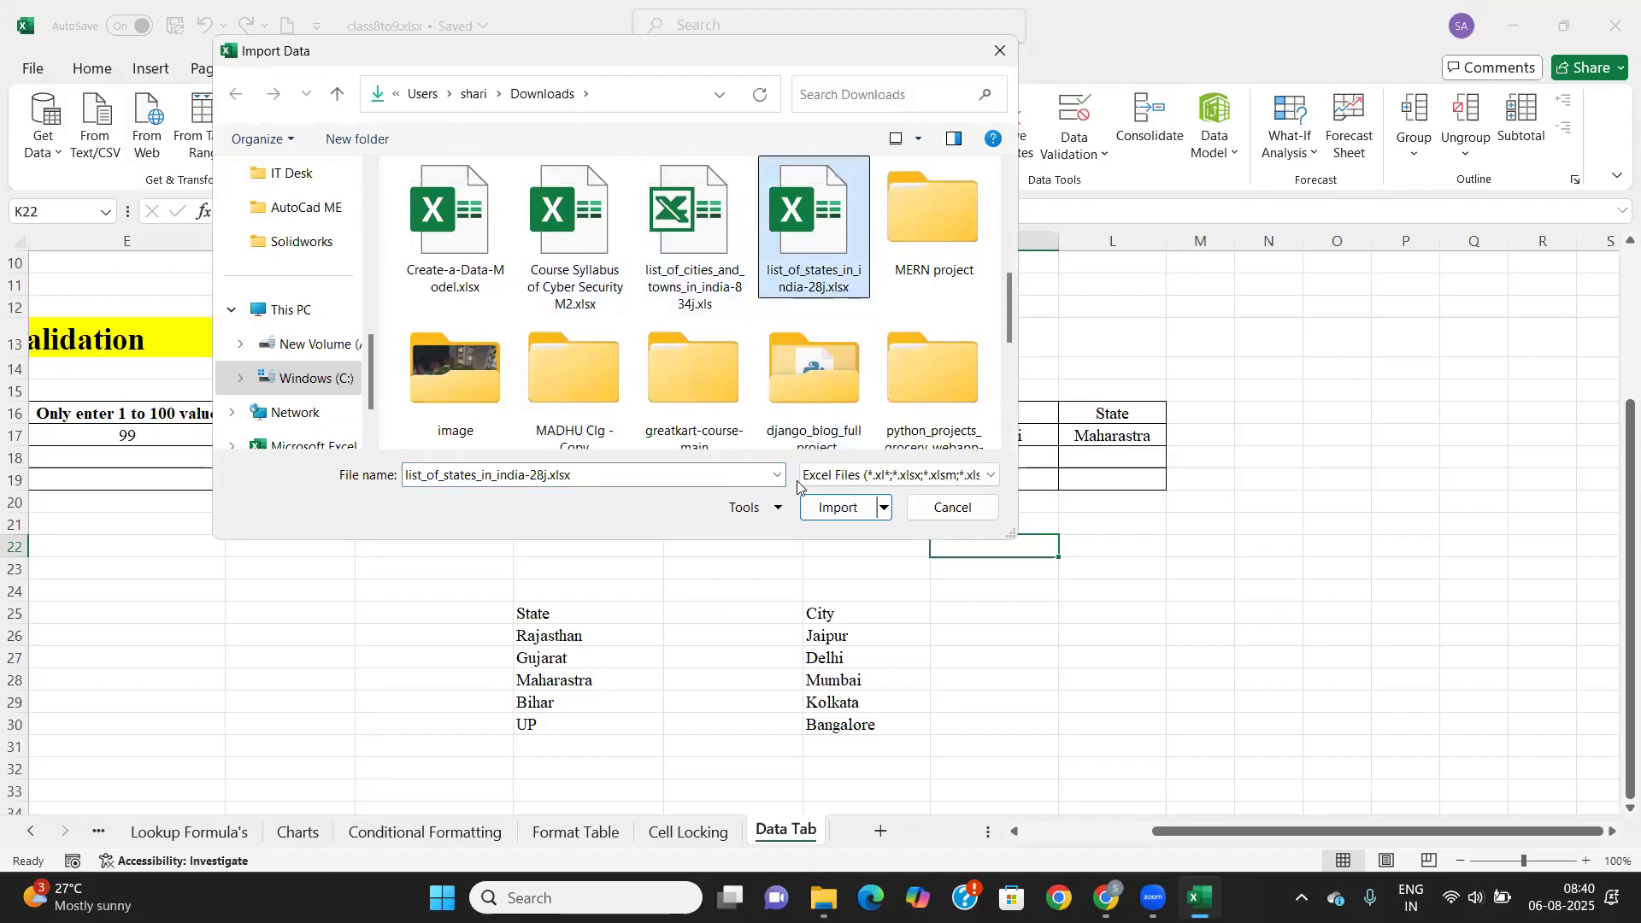
pyautogui.click(838, 508)
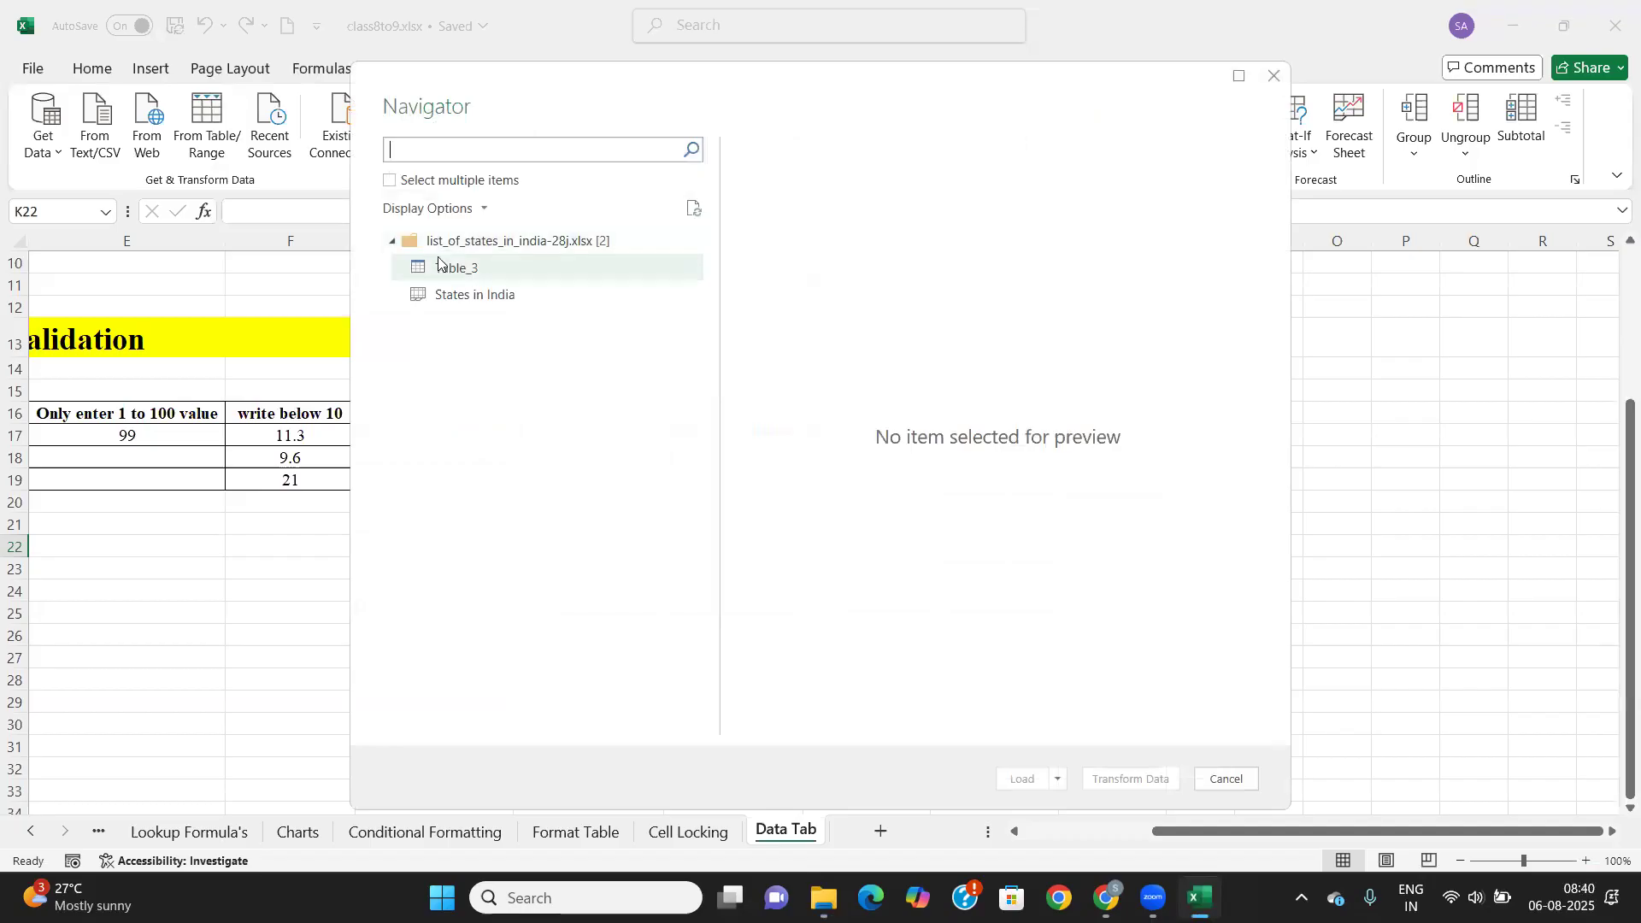
pyautogui.click(466, 272)
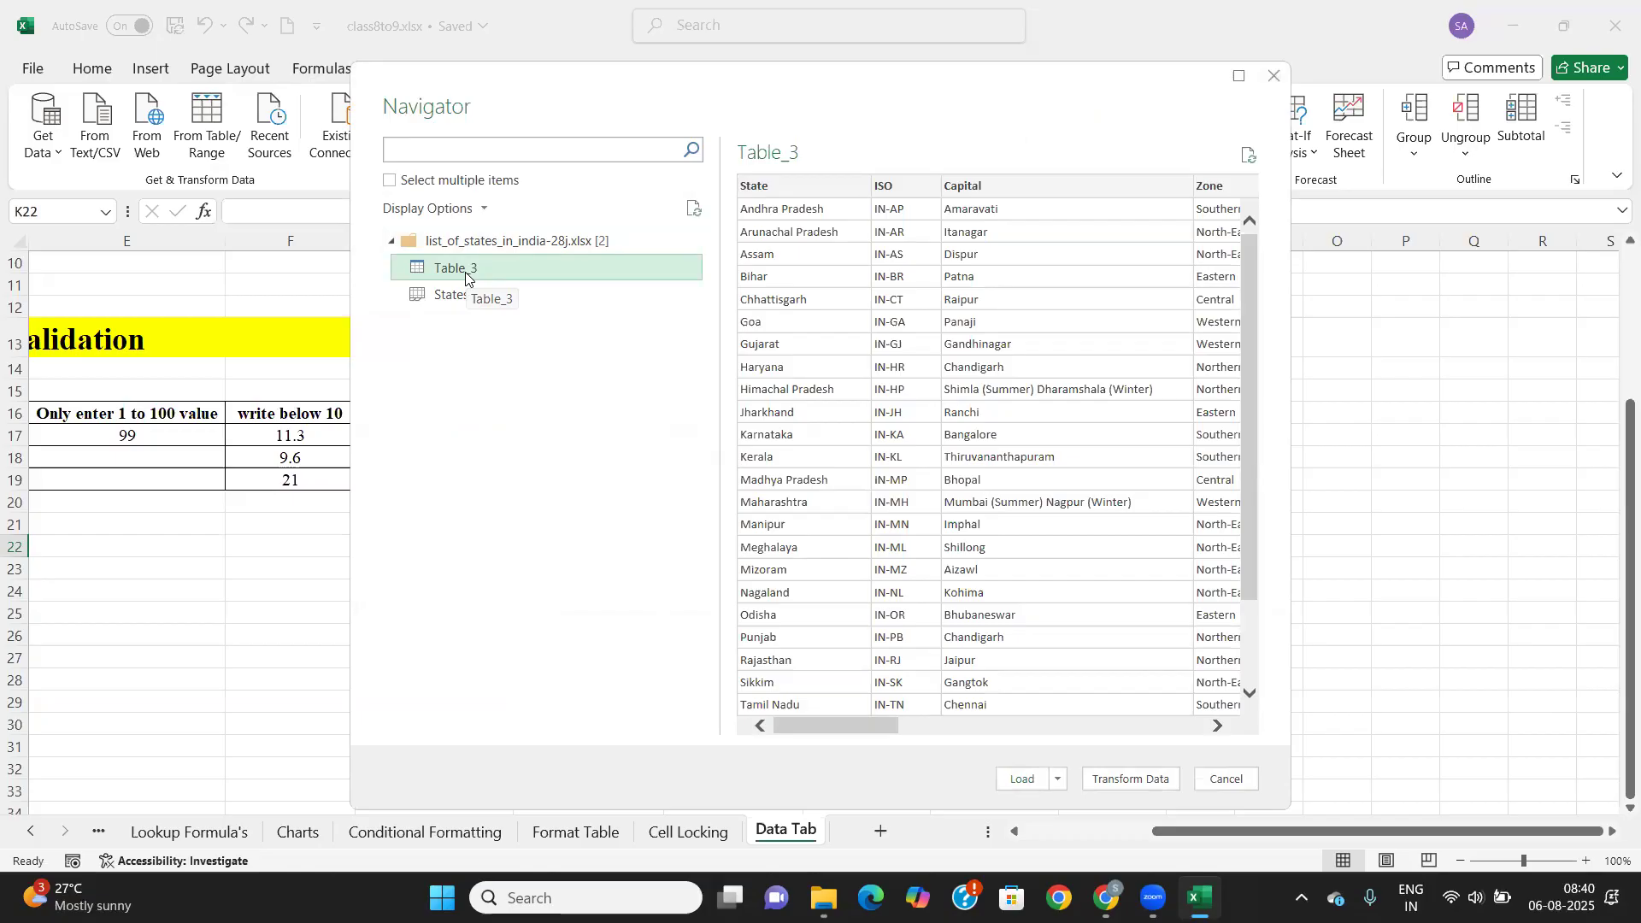
pyautogui.click(1273, 75)
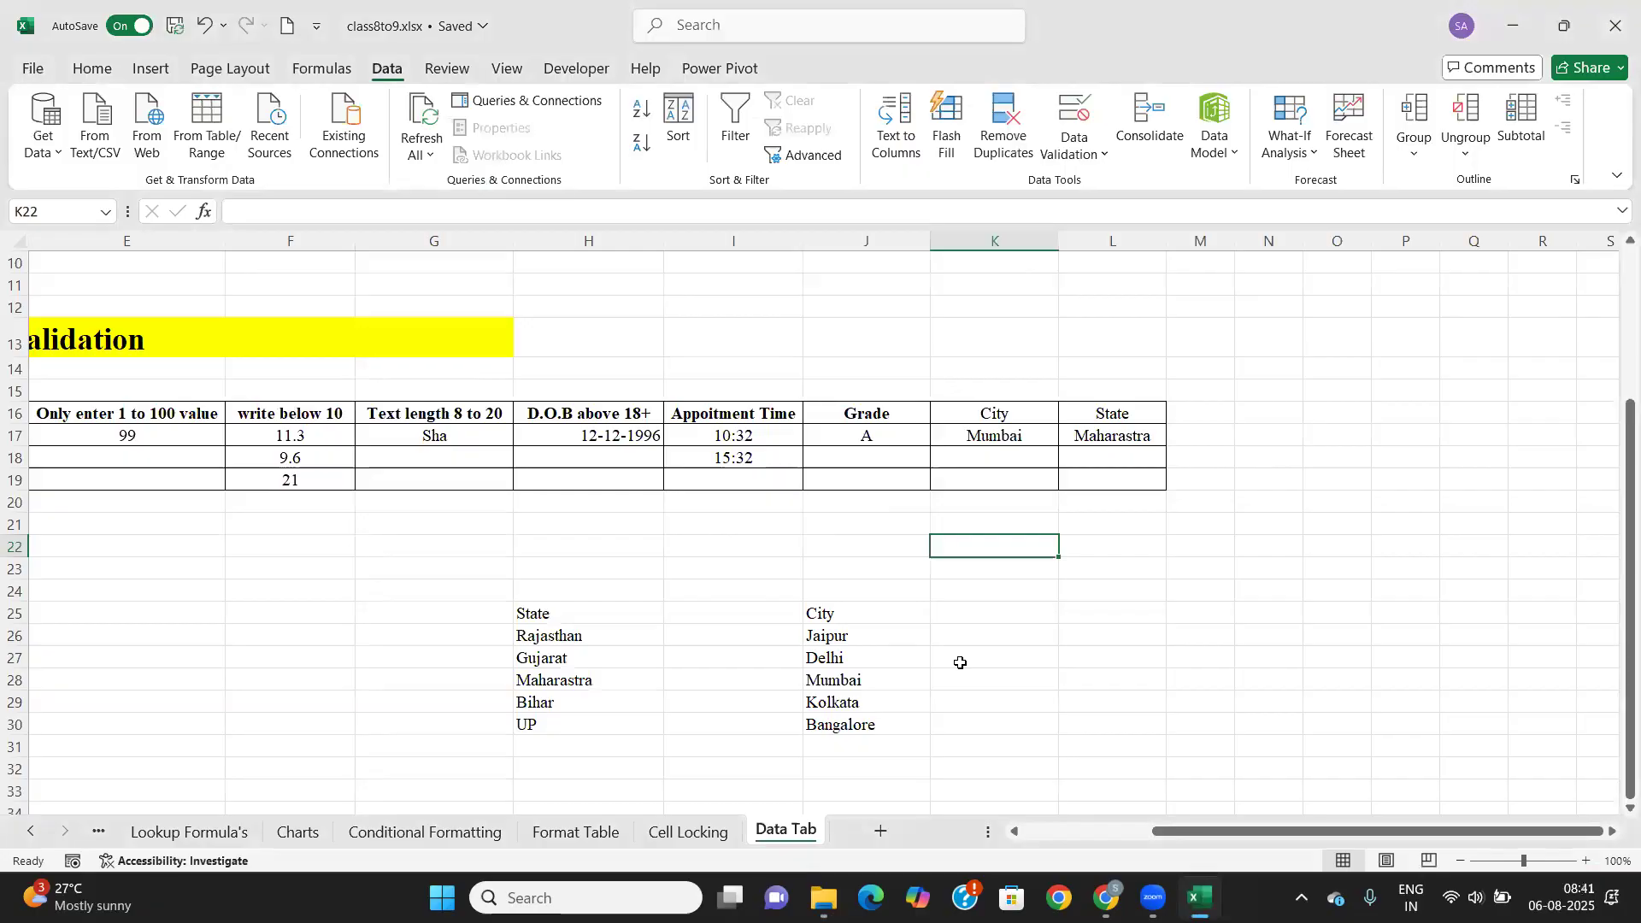
# Enter the state headers Rajasthan, Maharastha and Gujarat across cells H35 to J35, below the State and City lists.
pyautogui.scroll(-1, 961, 663)
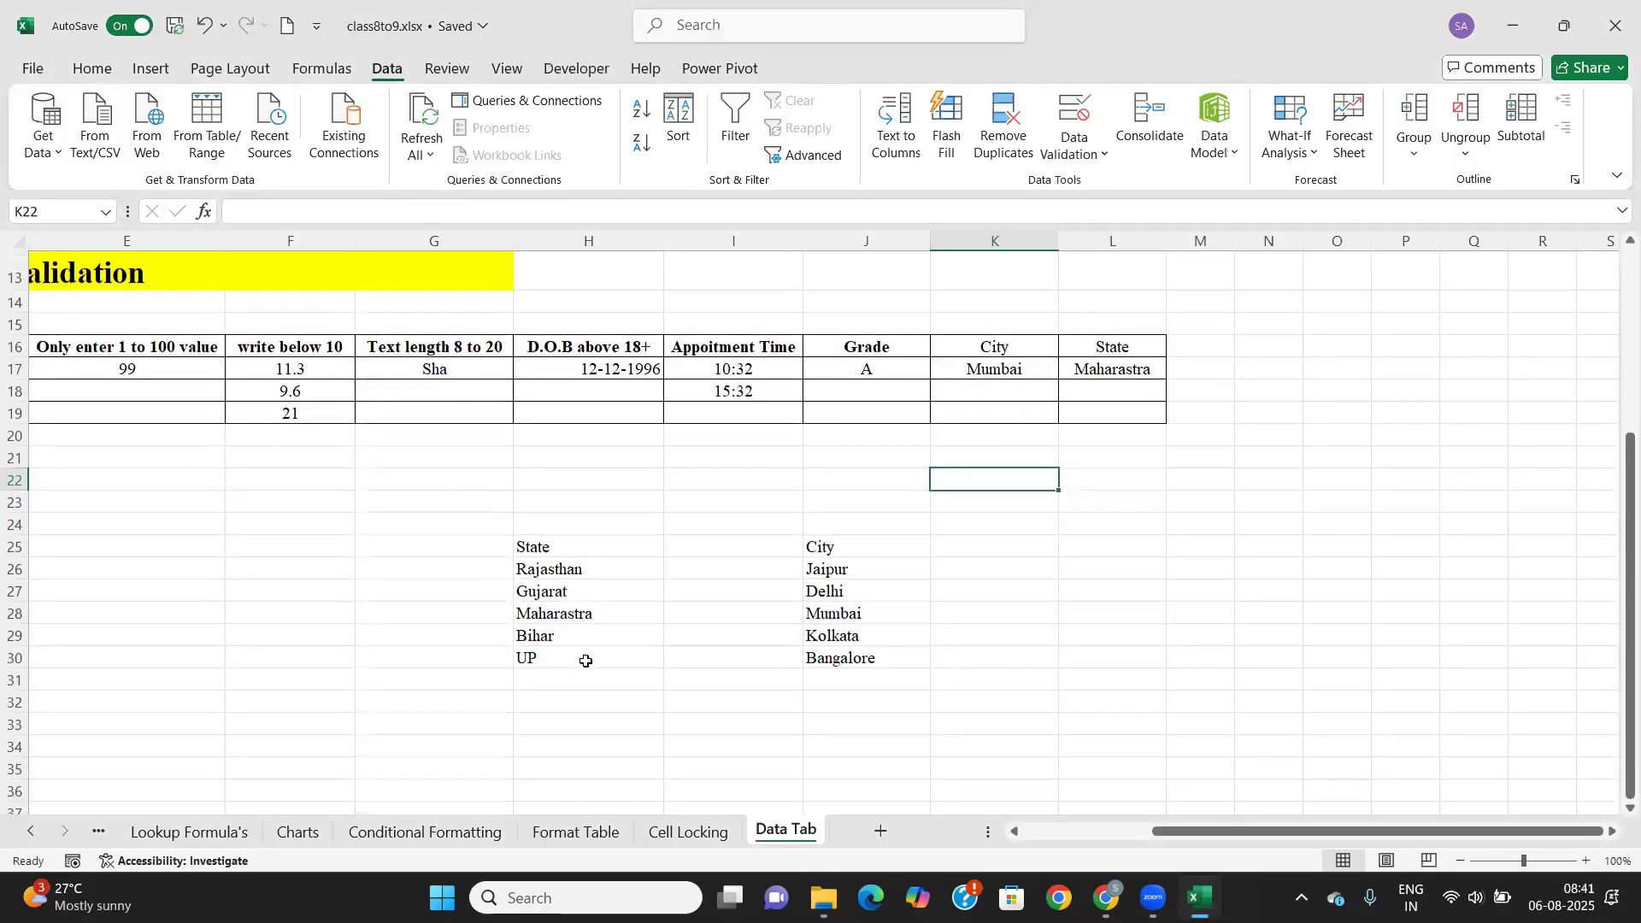
pyautogui.scroll(-1, 793, 682)
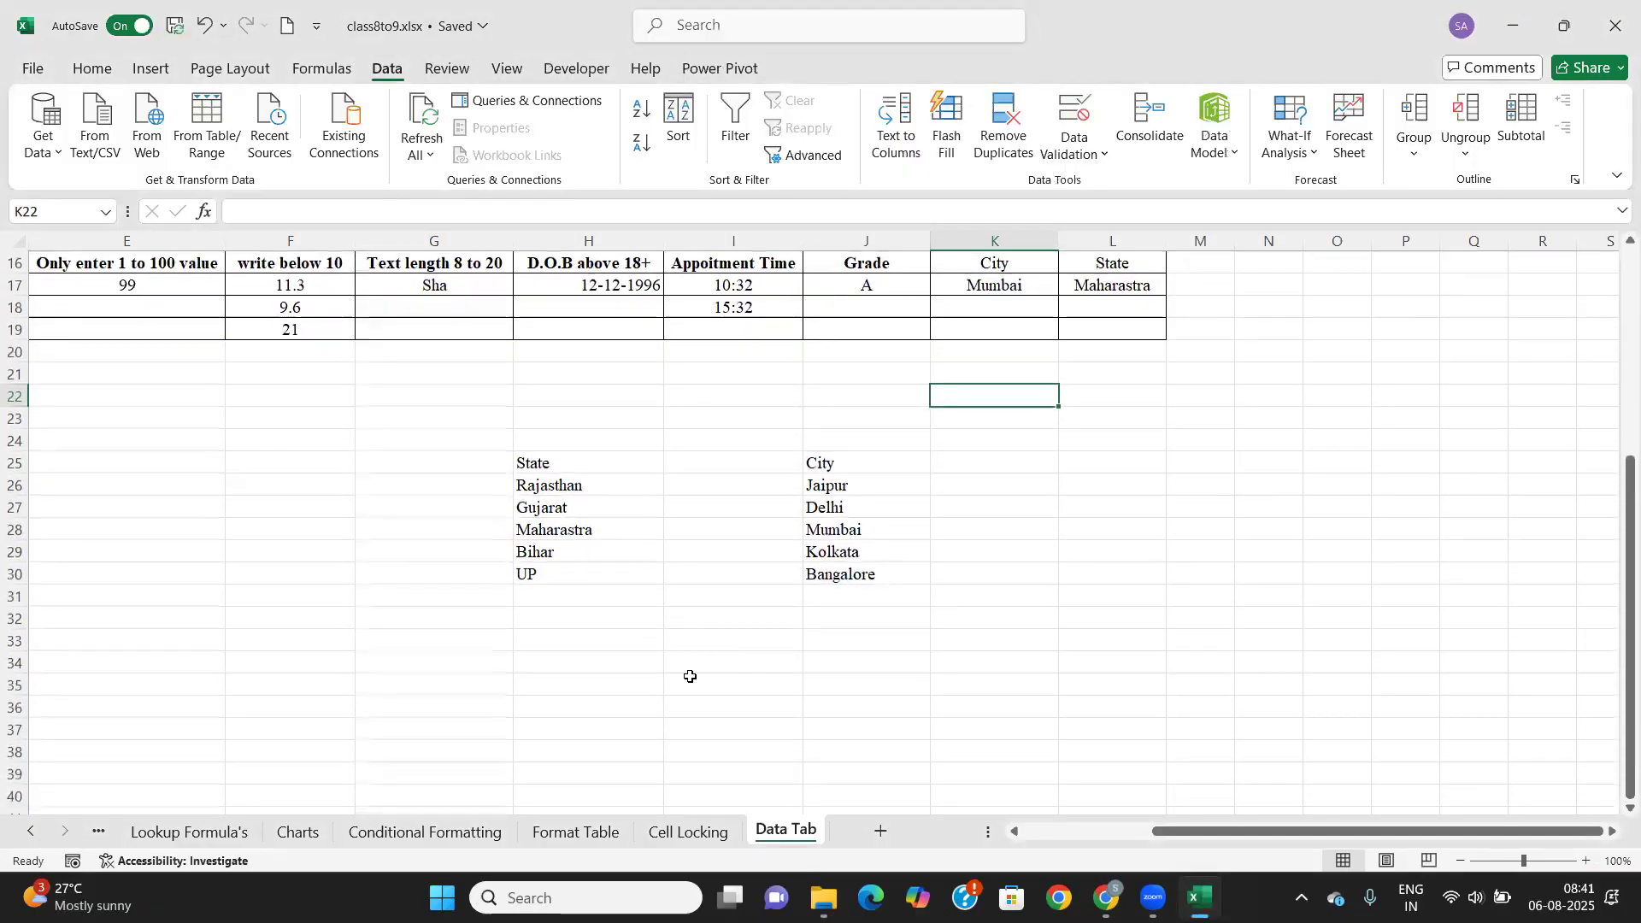
pyautogui.scroll(-1, 544, 684)
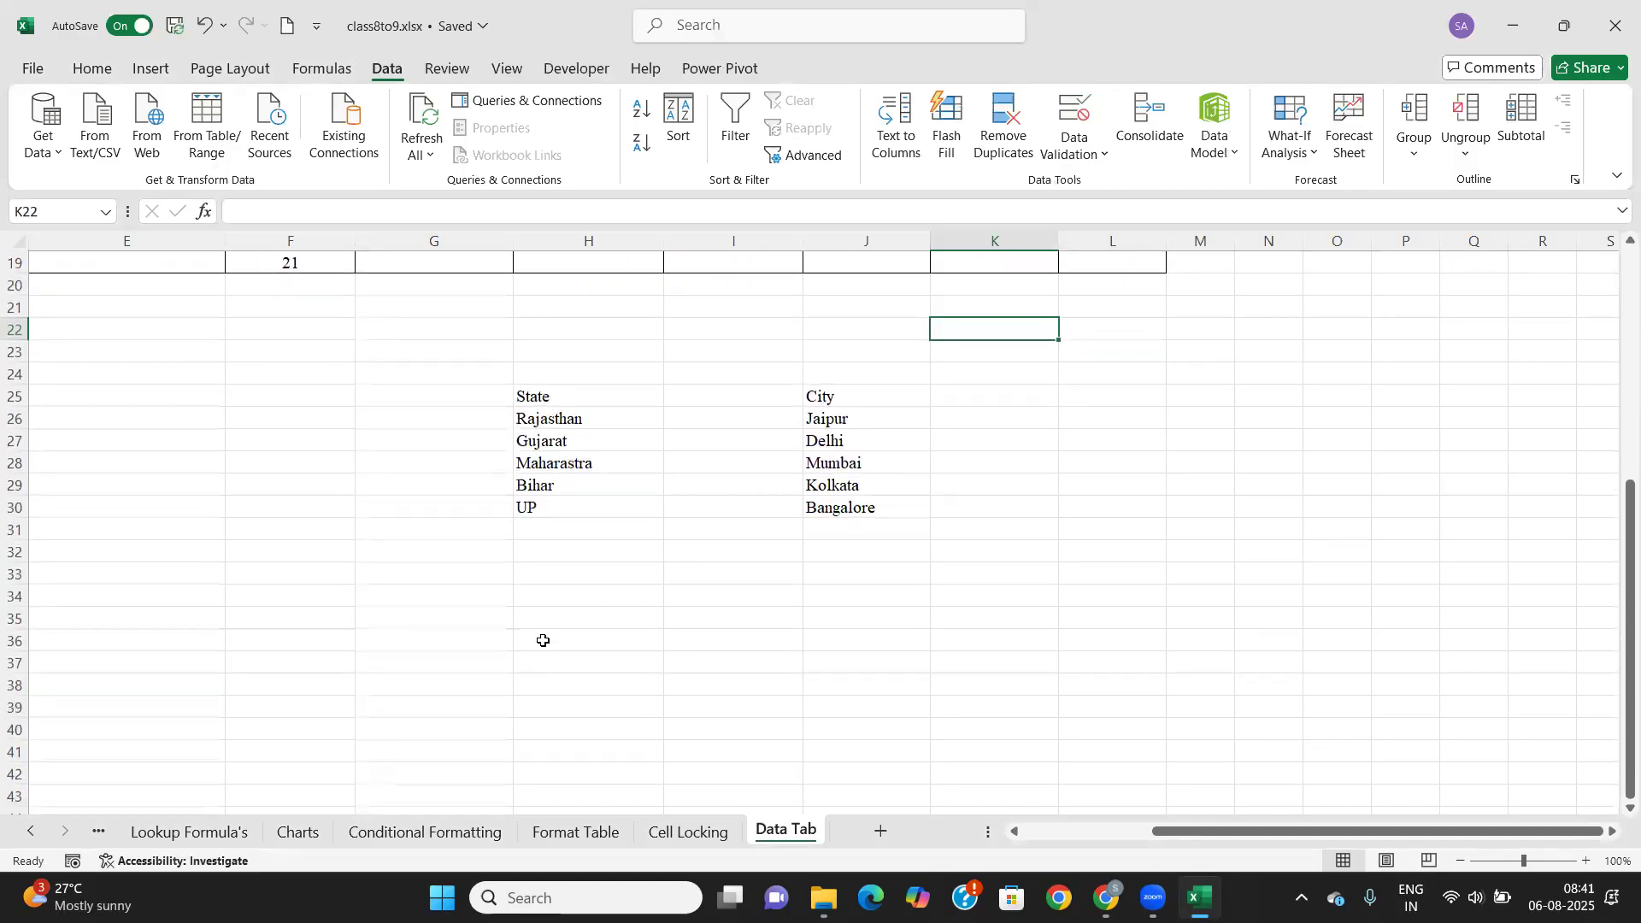
pyautogui.click(596, 630)
pyautogui.moveTo(596, 630)
pyautogui.mouseDown()
pyautogui.moveTo(832, 664)
pyautogui.moveTo(567, 630)
pyautogui.mouseUp()
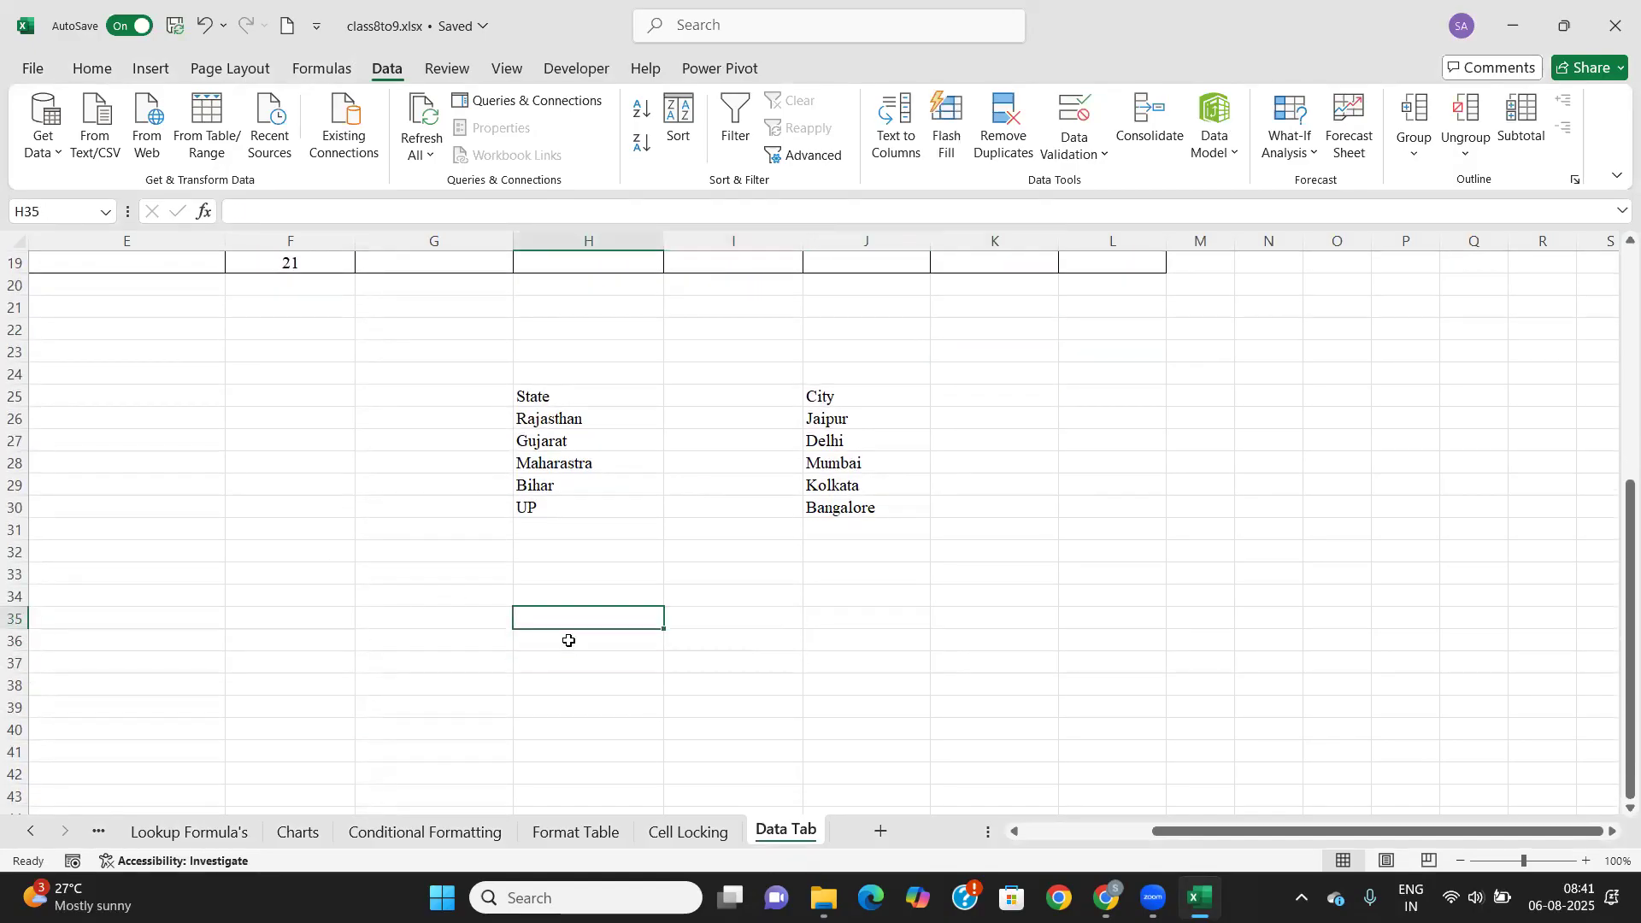
pyautogui.write('Rajastha')
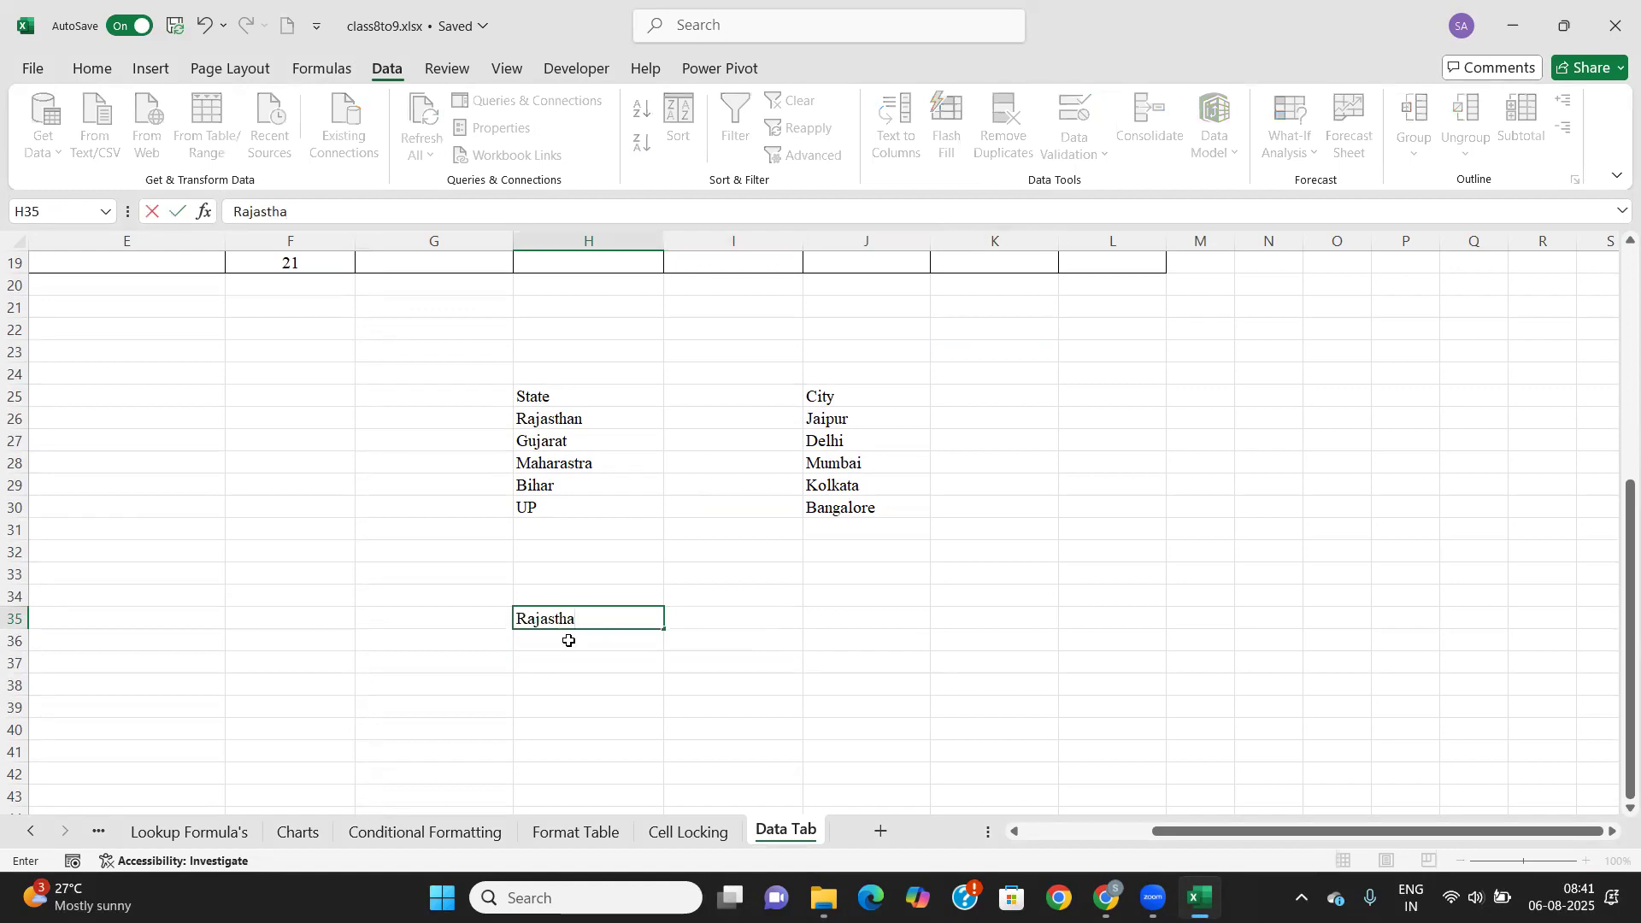
pyautogui.write('n')
pyautogui.press('Tab')
pyautogui.write('Maharastha')
pyautogui.press('Tab')
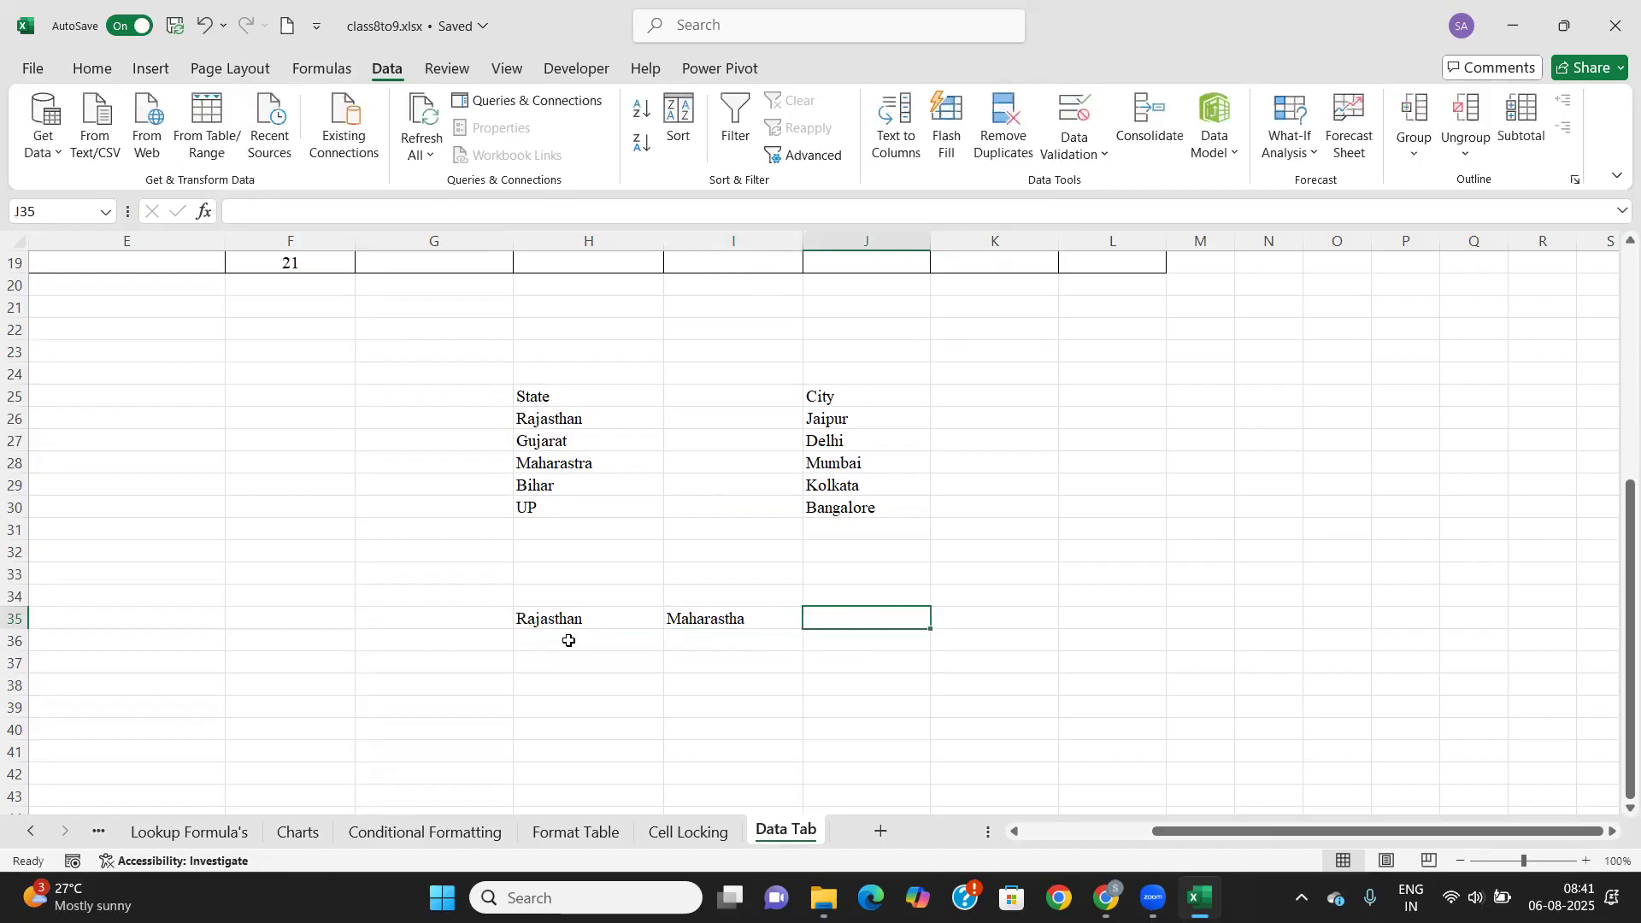
pyautogui.write('Gujarat')
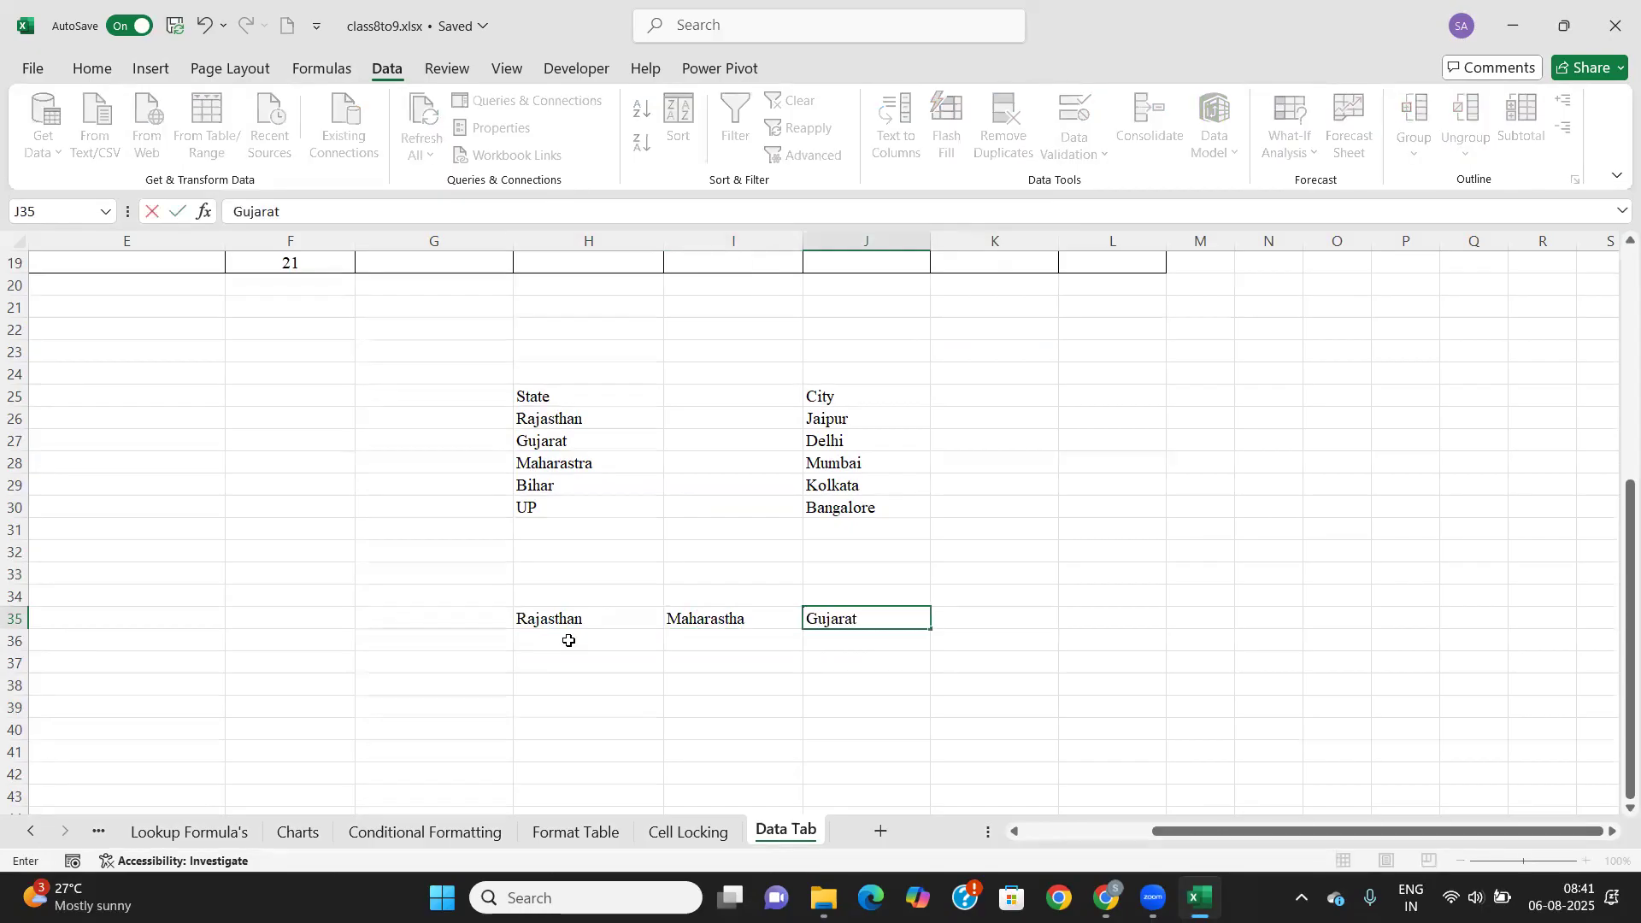
pyautogui.press('Return')
# List the cities Jaipur, Jodhpur and Kota under the Rajasthan header in H36:H38.
pyautogui.click(568, 641)
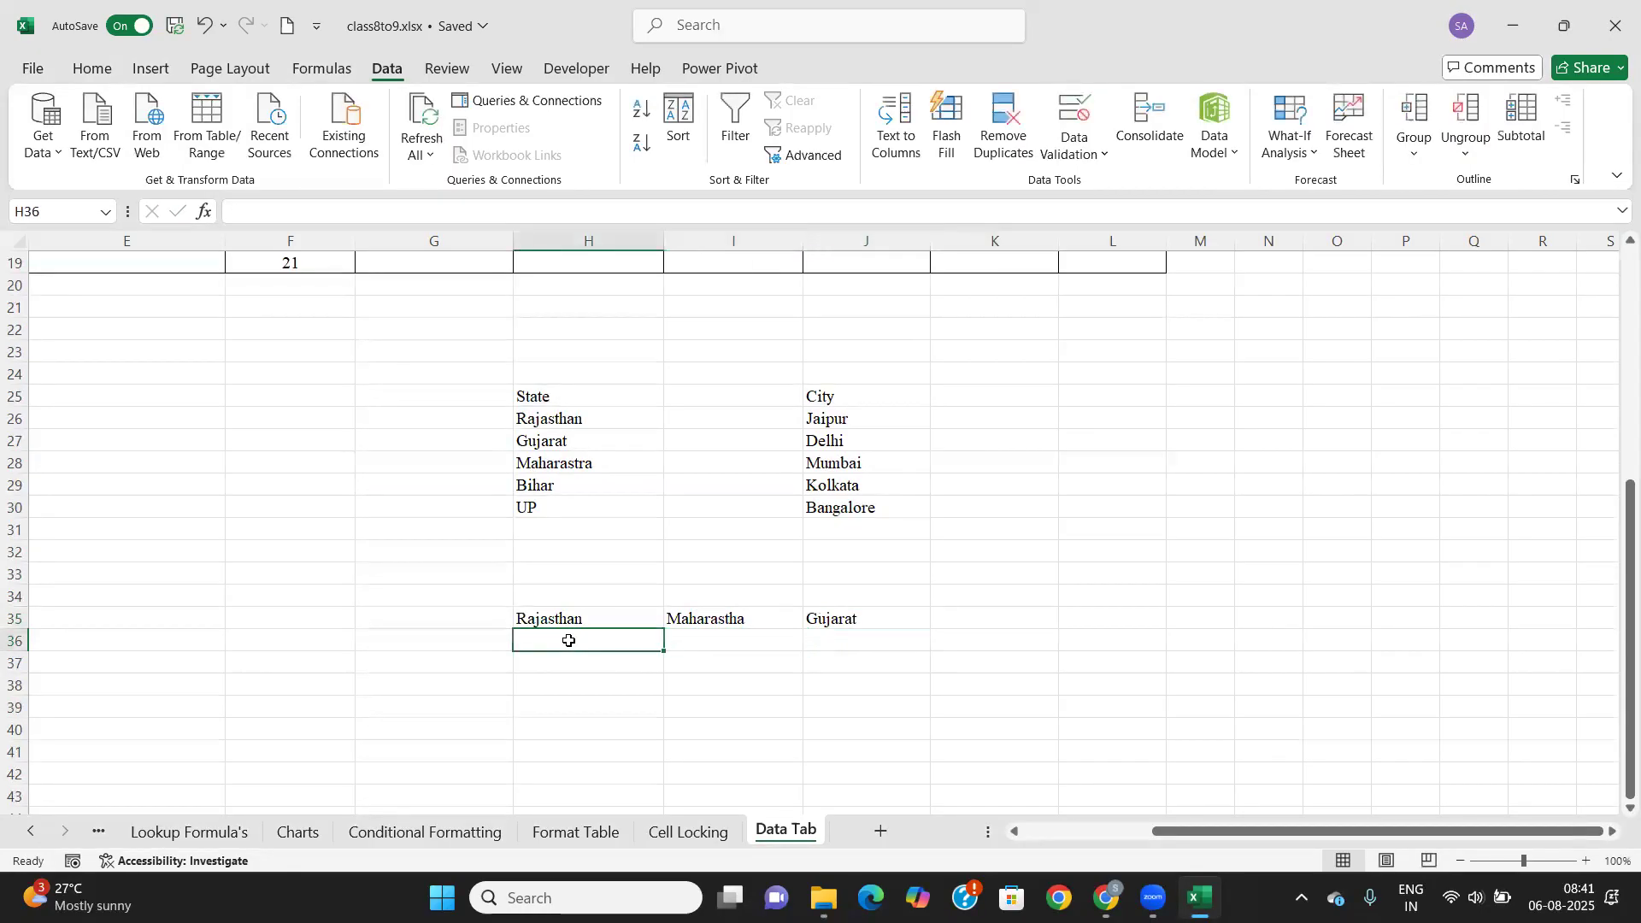
pyautogui.write('Jaipur')
pyautogui.press('Return')
pyautogui.write('Jodhpur')
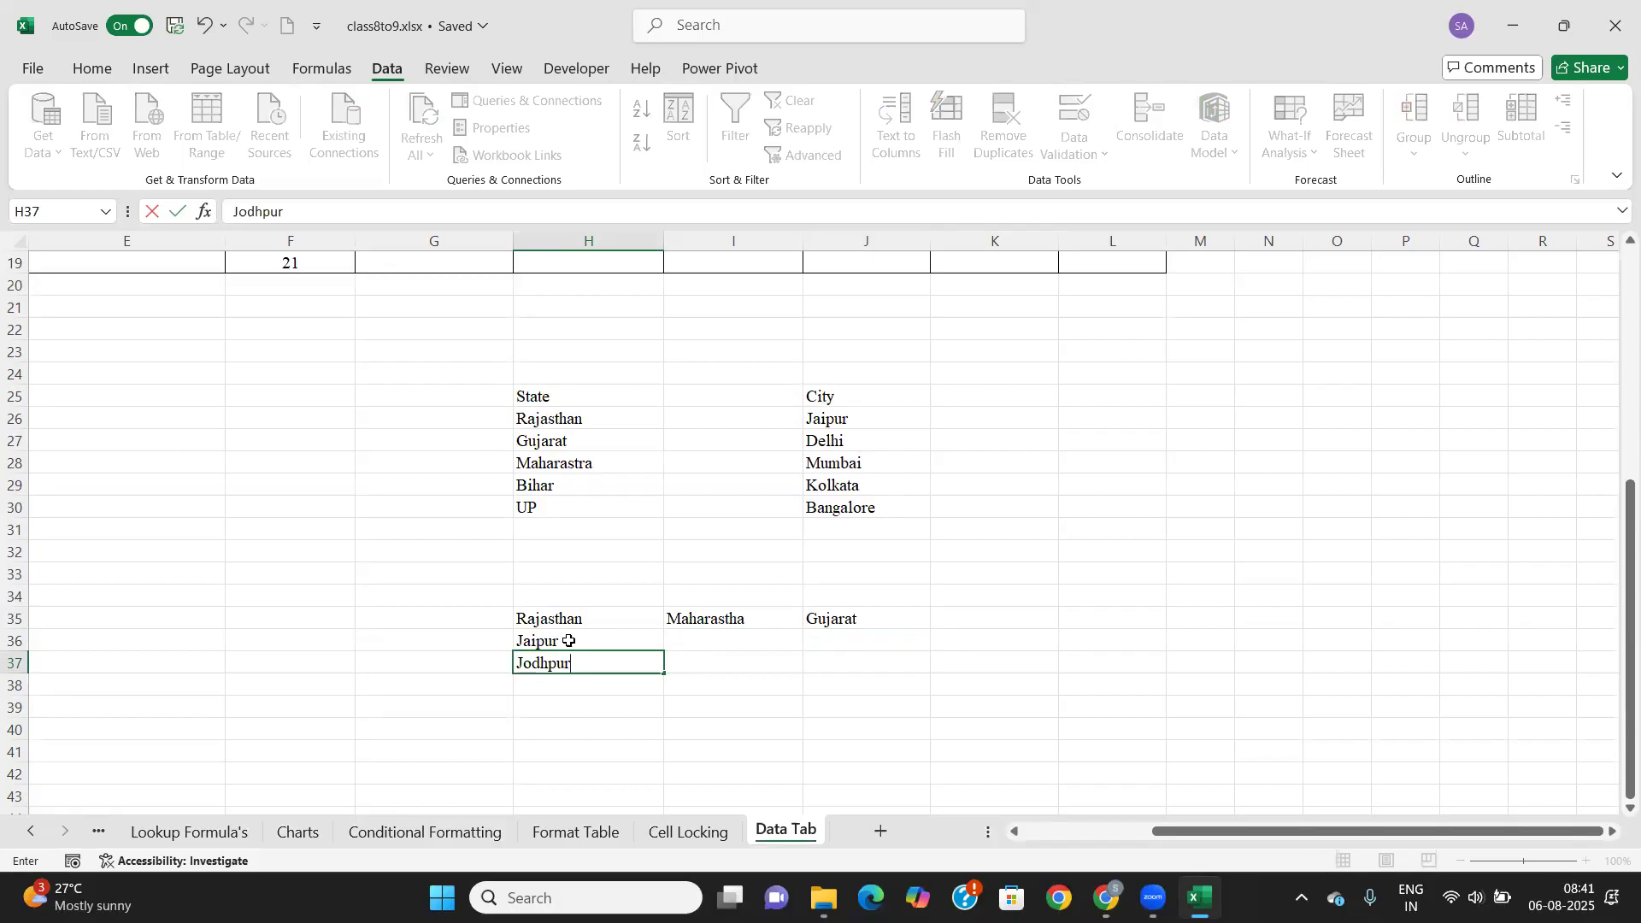
pyautogui.press('Return')
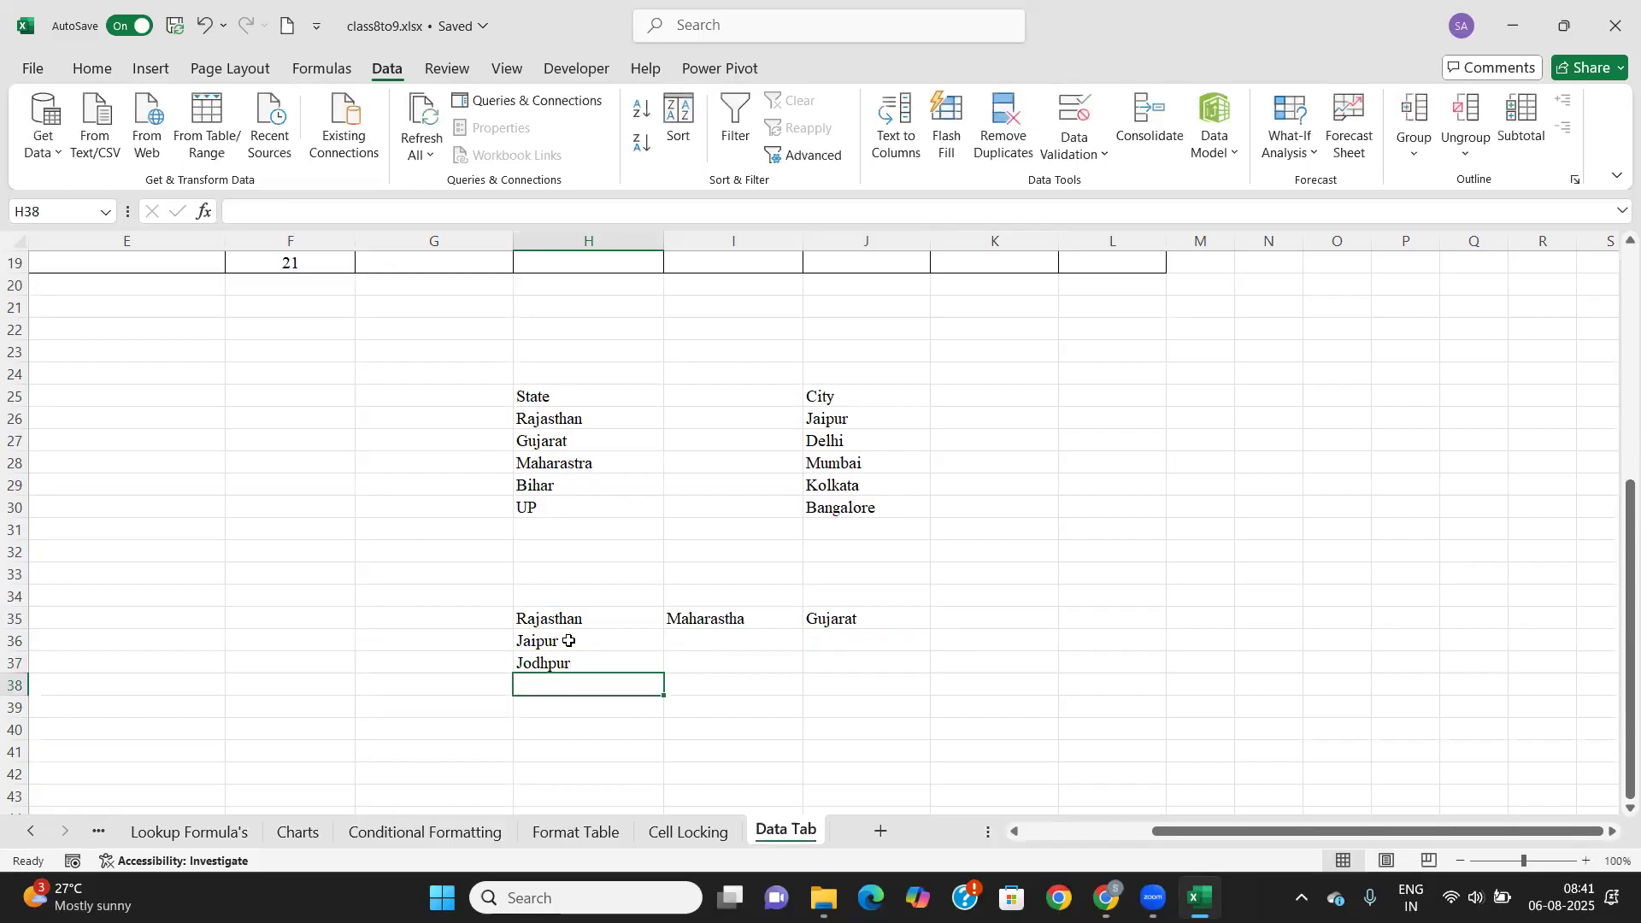
pyautogui.write('Kota')
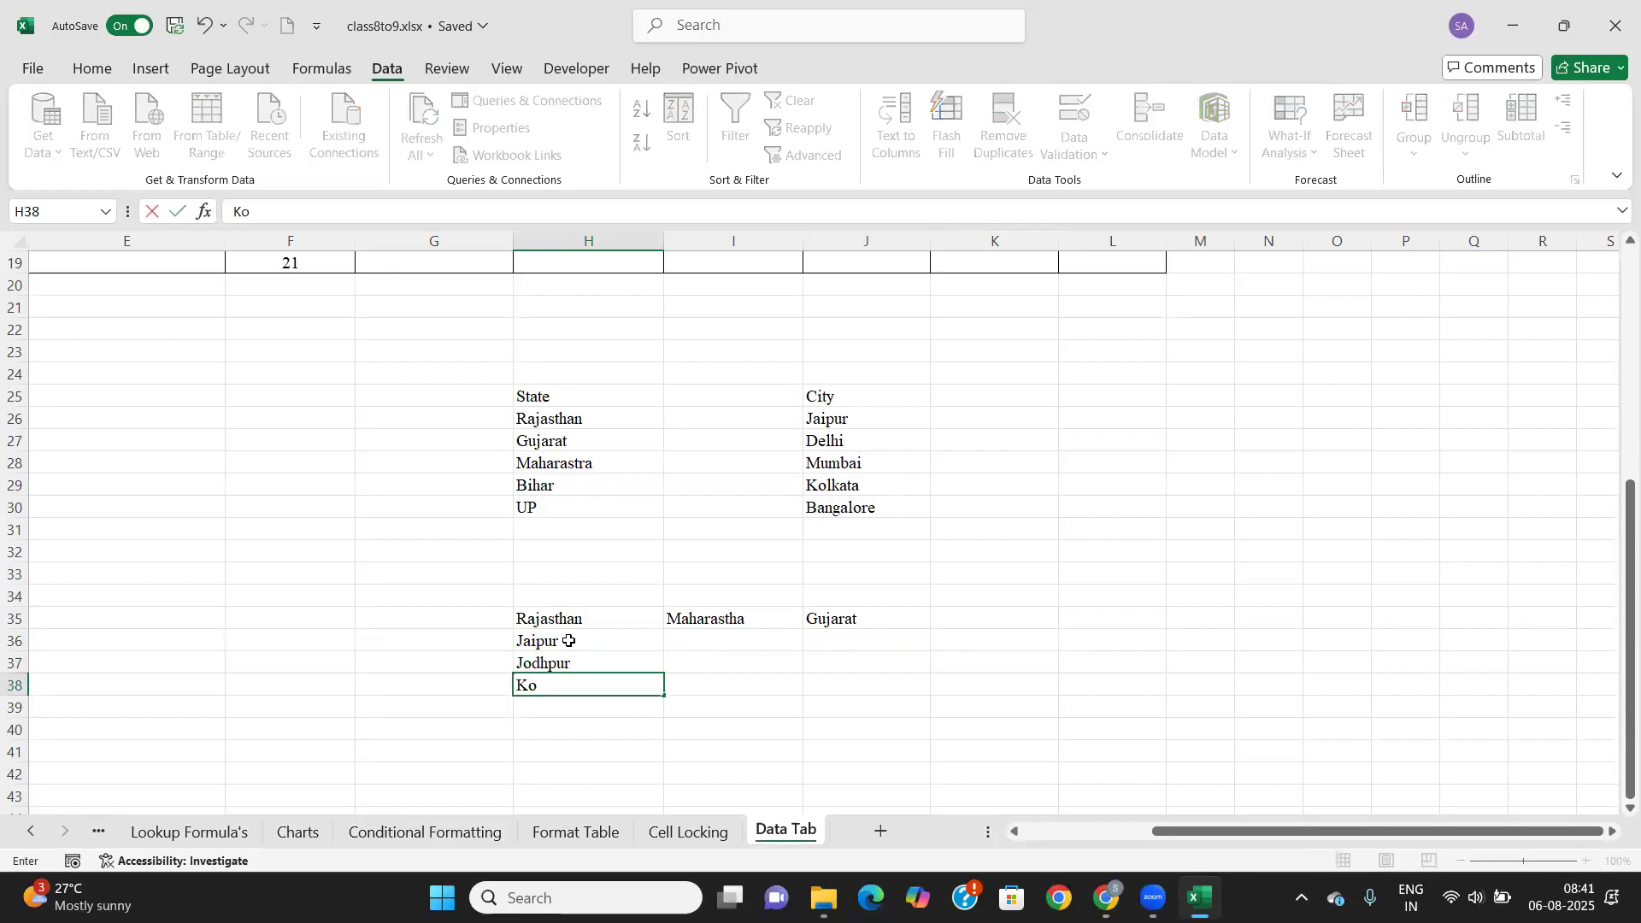
pyautogui.press('Tab')
# List the cities Mumbai, Nagpur and Pune under the Maharastha header in I36:I38.
pyautogui.press('Up')
pyautogui.press('Up')
pyautogui.write('Mumba')
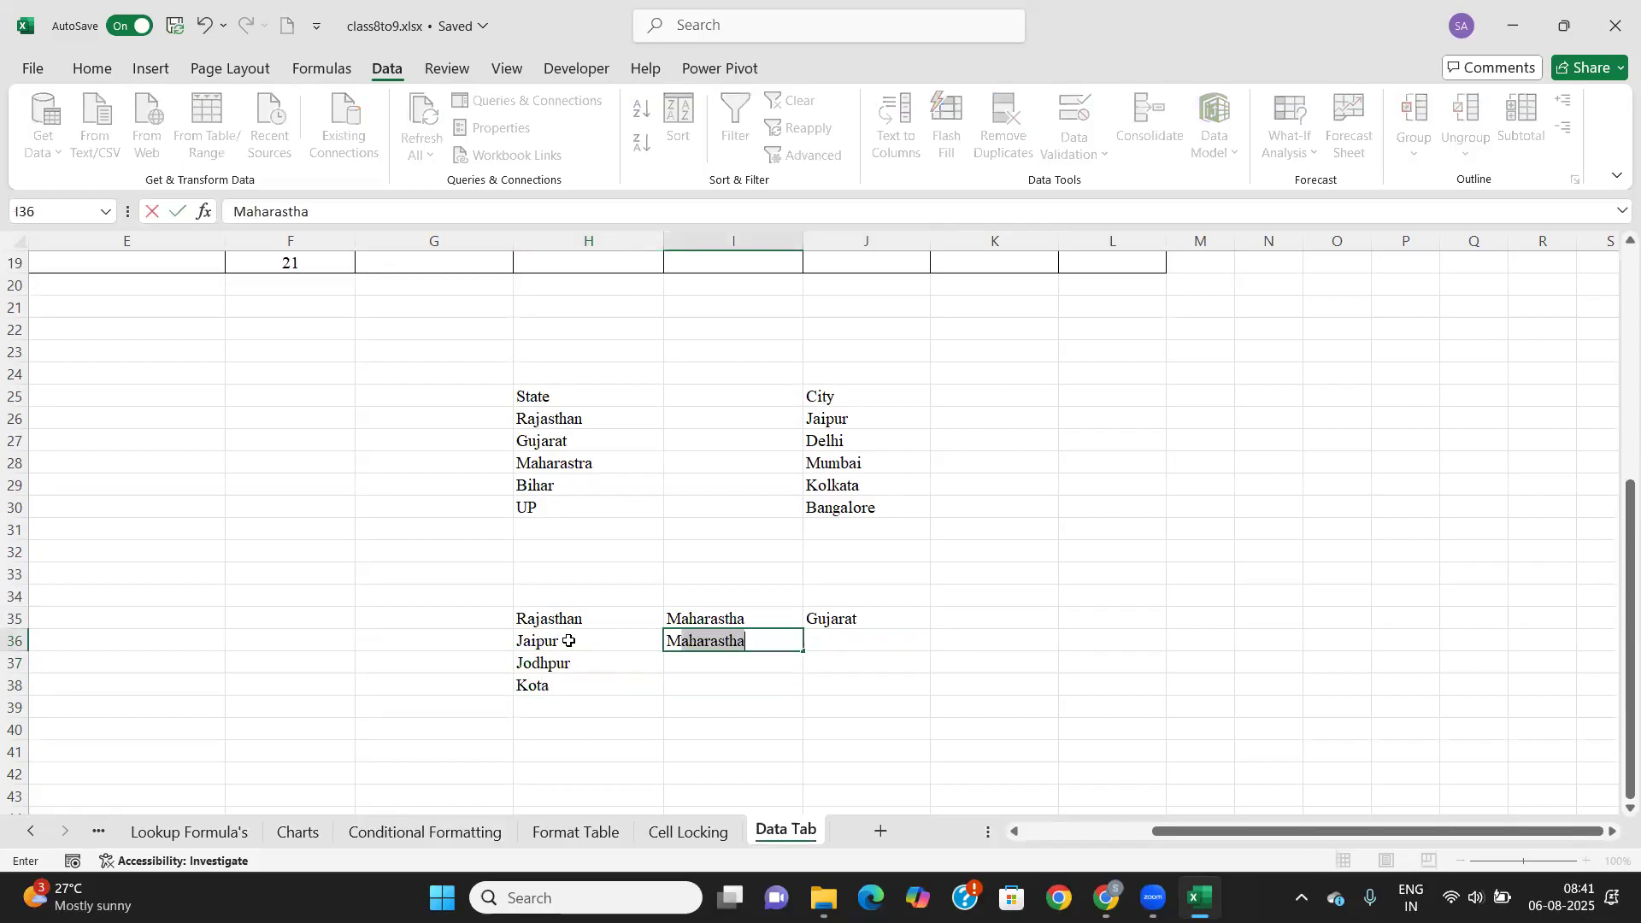
pyautogui.press('Return')
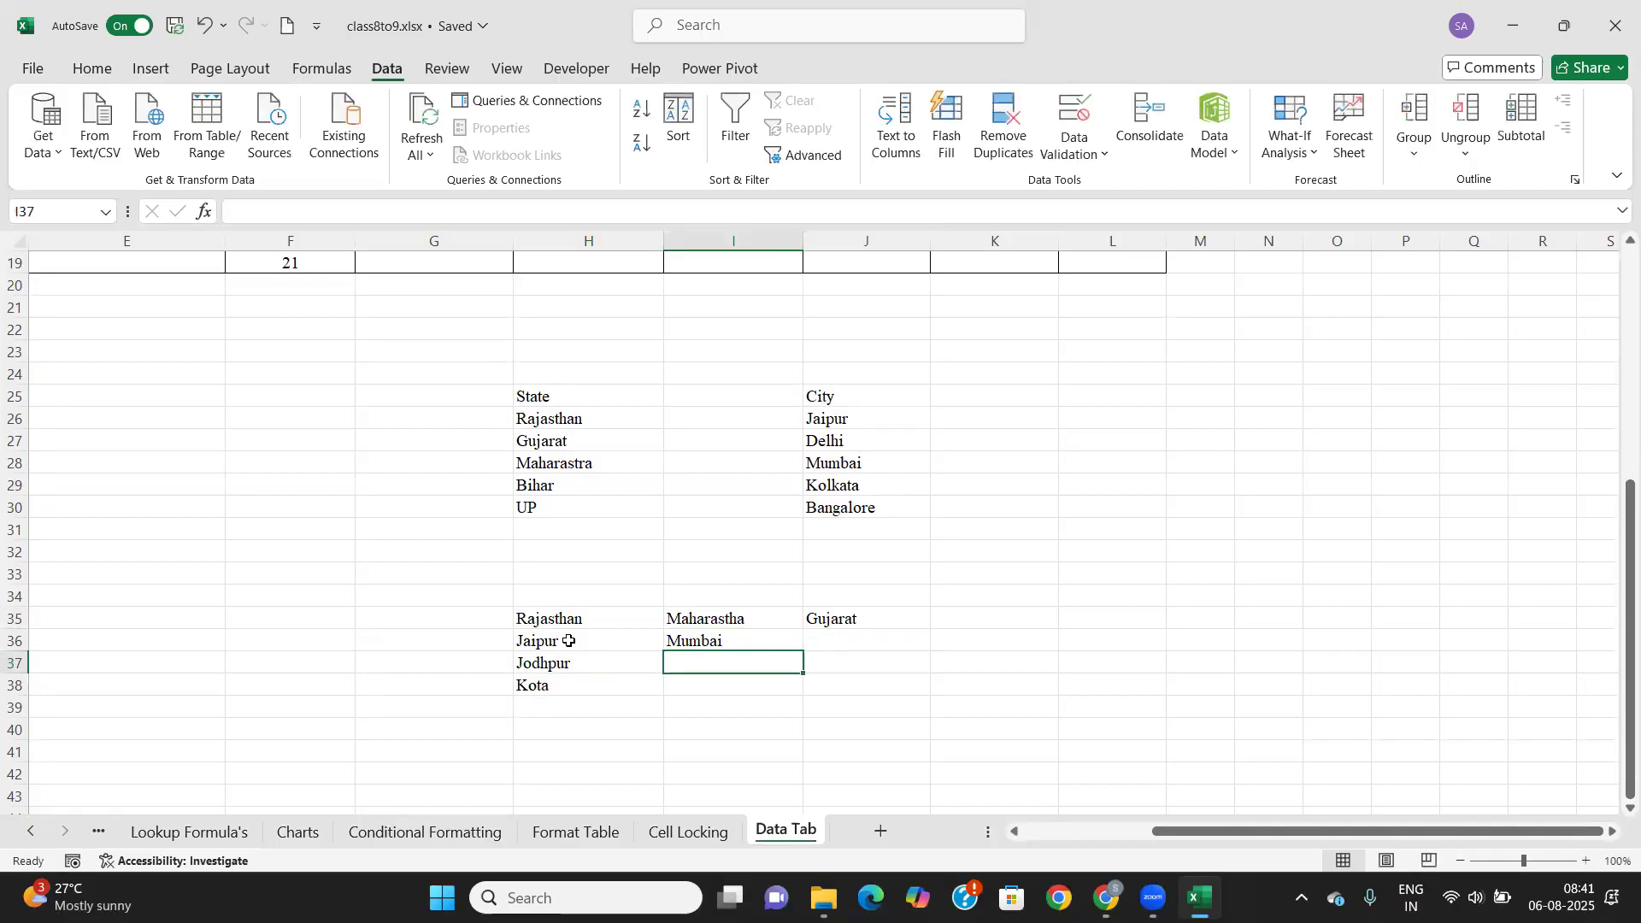
pyautogui.write('Nagour')
pyautogui.press('BackSpace')
pyautogui.press('BackSpace')
pyautogui.press('BackSpace')
pyautogui.write('pur')
pyautogui.press('Return')
pyautogui.write('Pune')
pyautogui.press('Up')
# List the cities Surat, Valsad and Ahmedabad under the Gujarat header in J36:J38.
pyautogui.press('Right')
pyautogui.press('Right')
pyautogui.press('Up')
pyautogui.press('Left')
pyautogui.write('S')
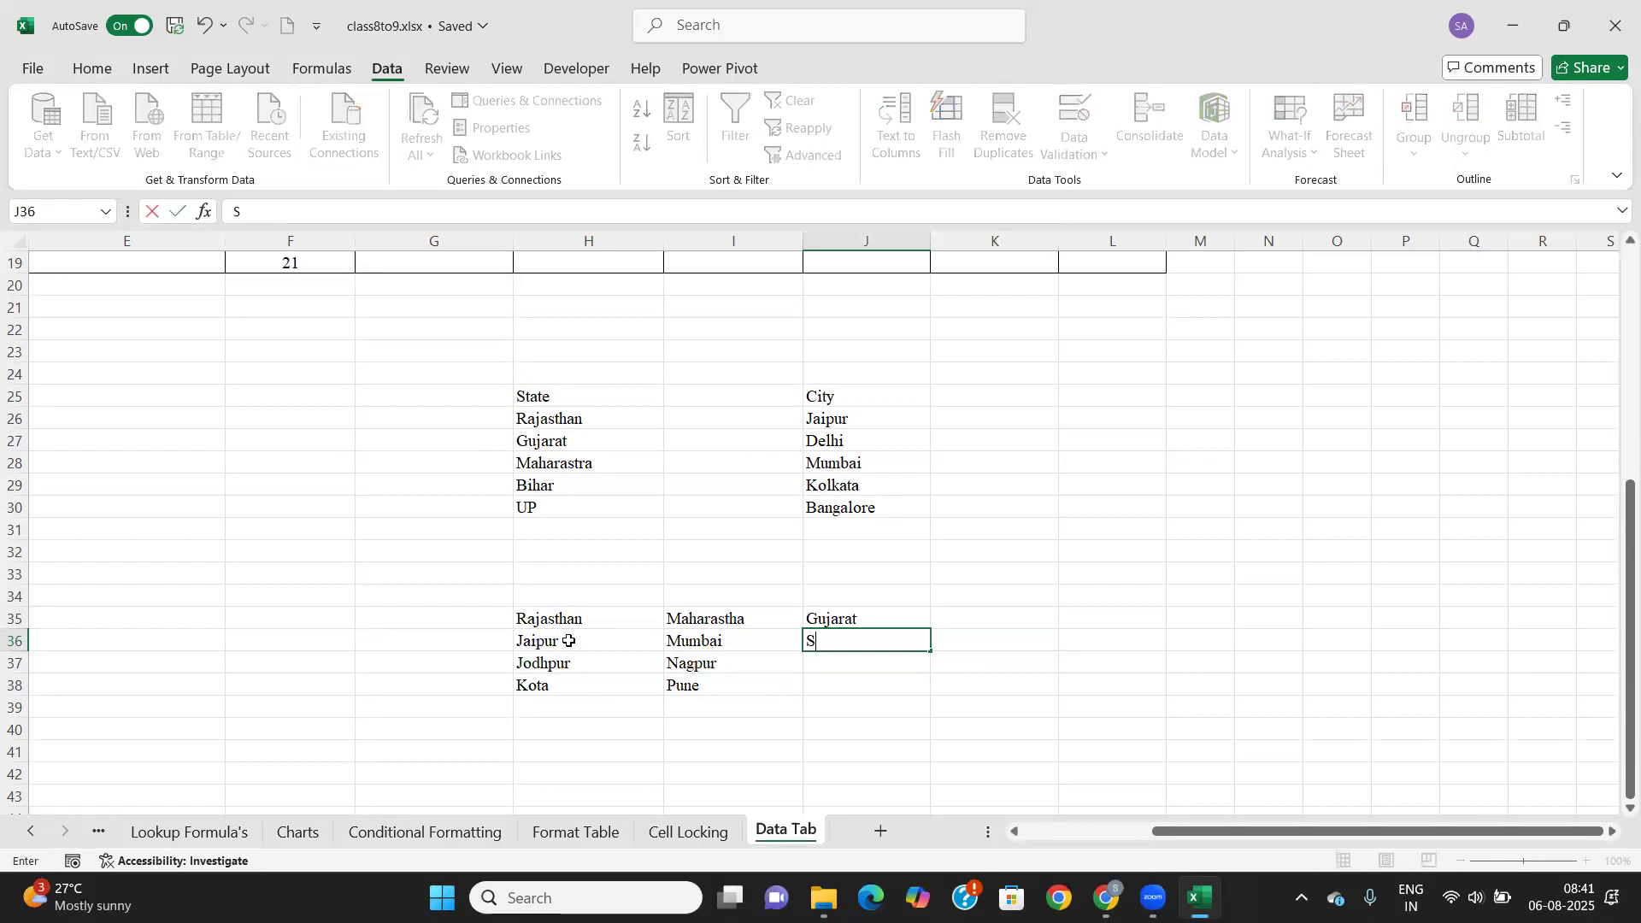
pyautogui.press('Return')
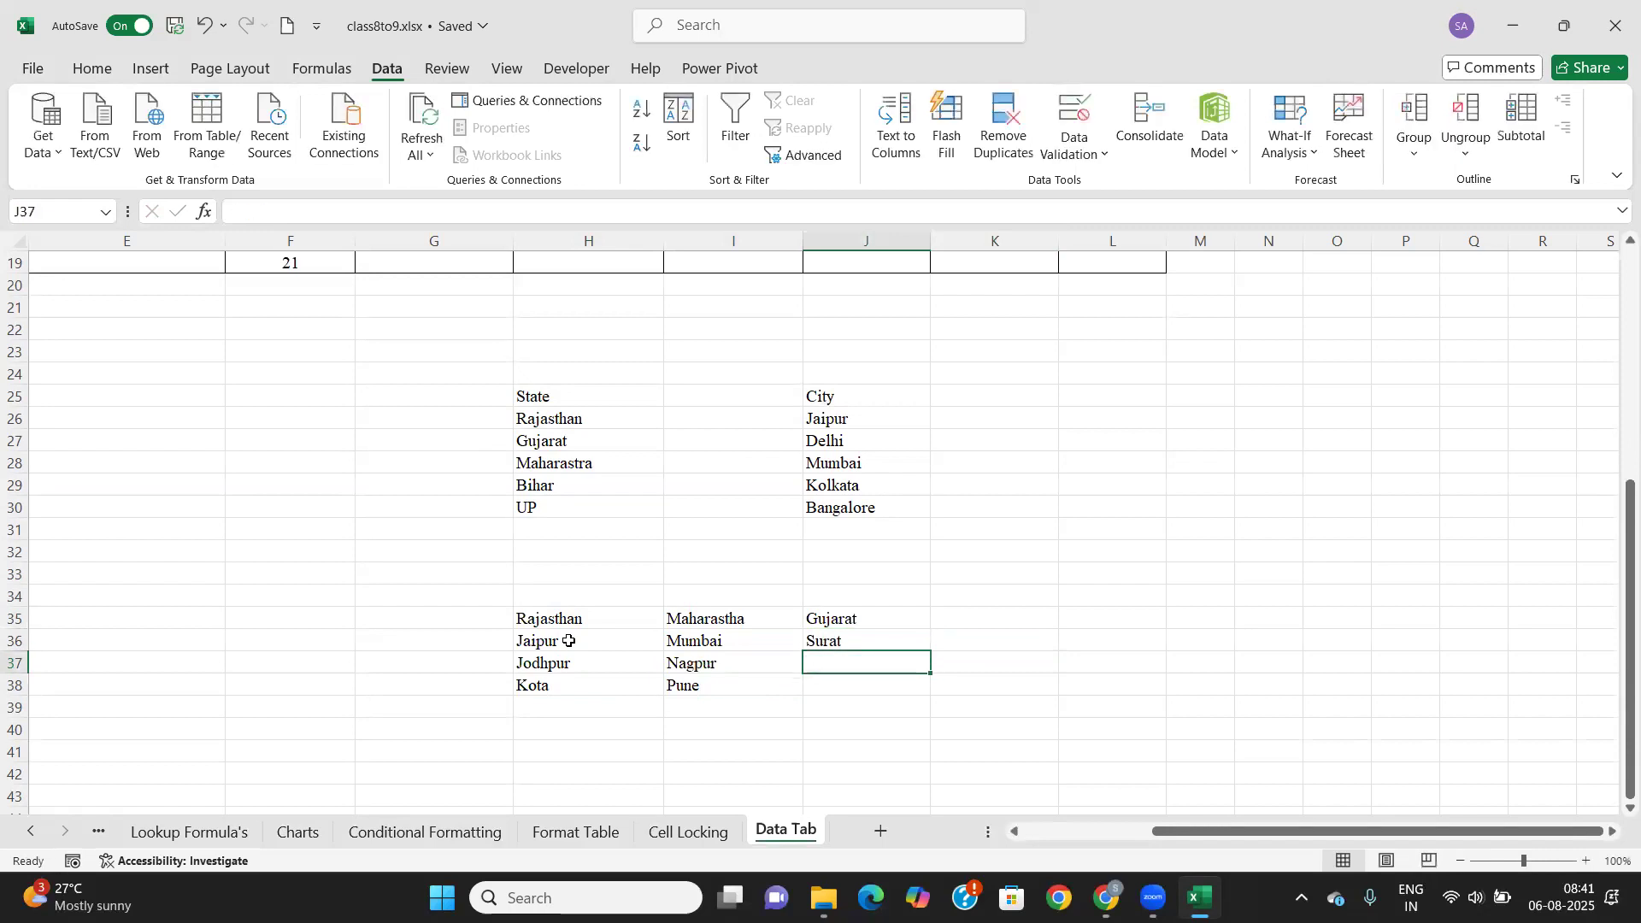
pyautogui.write('Valsad')
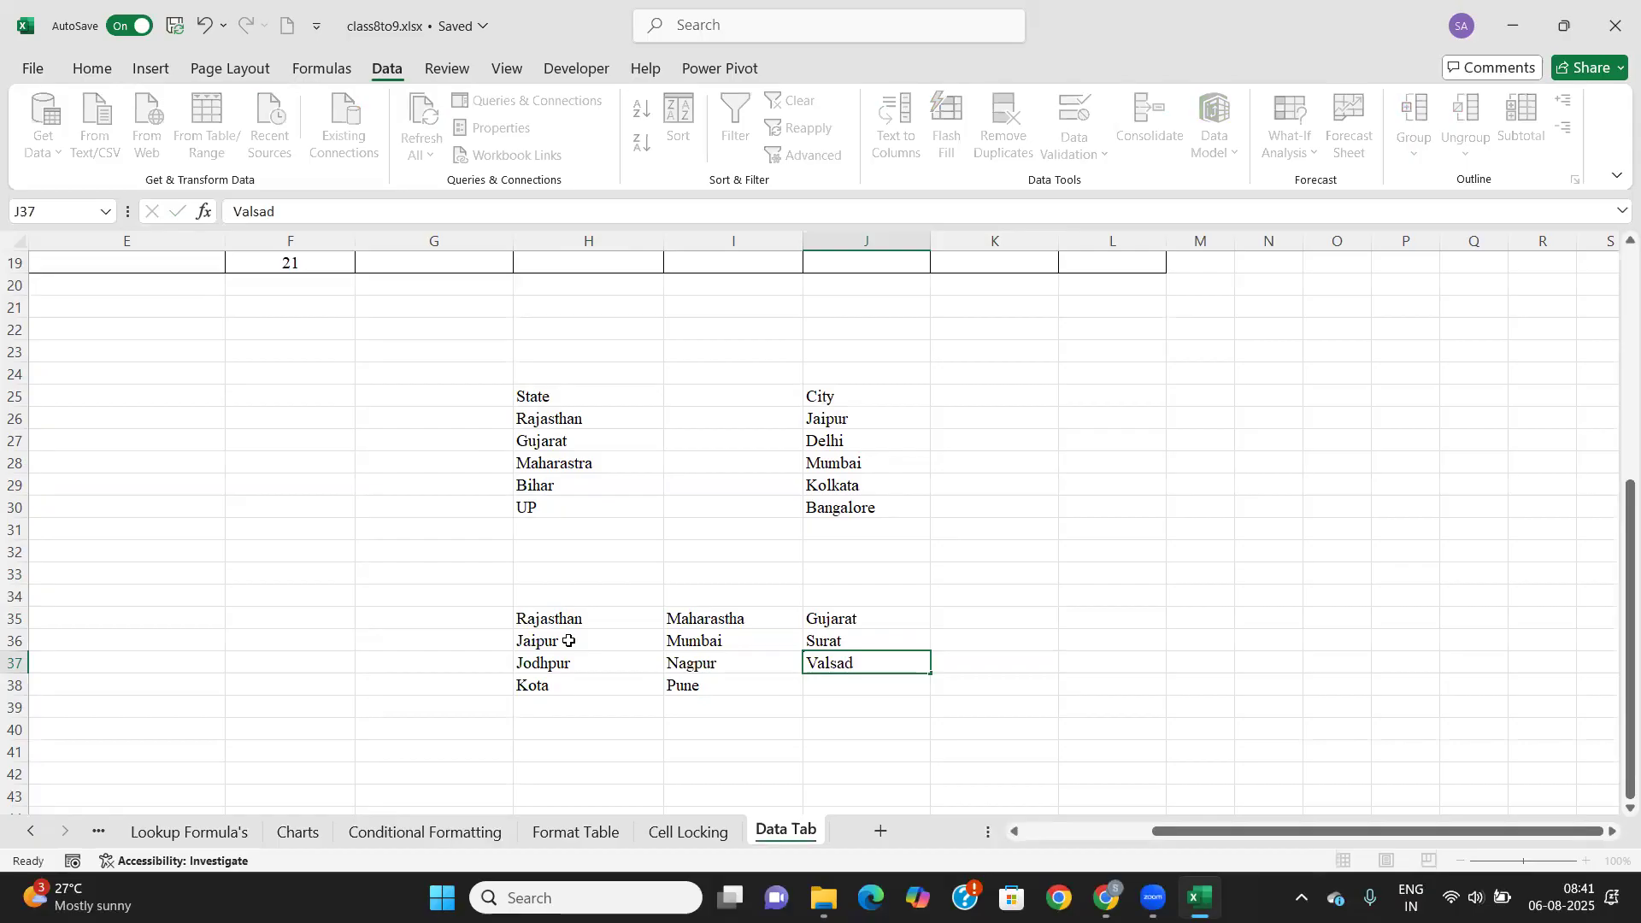
pyautogui.press('Return')
pyautogui.write('A')
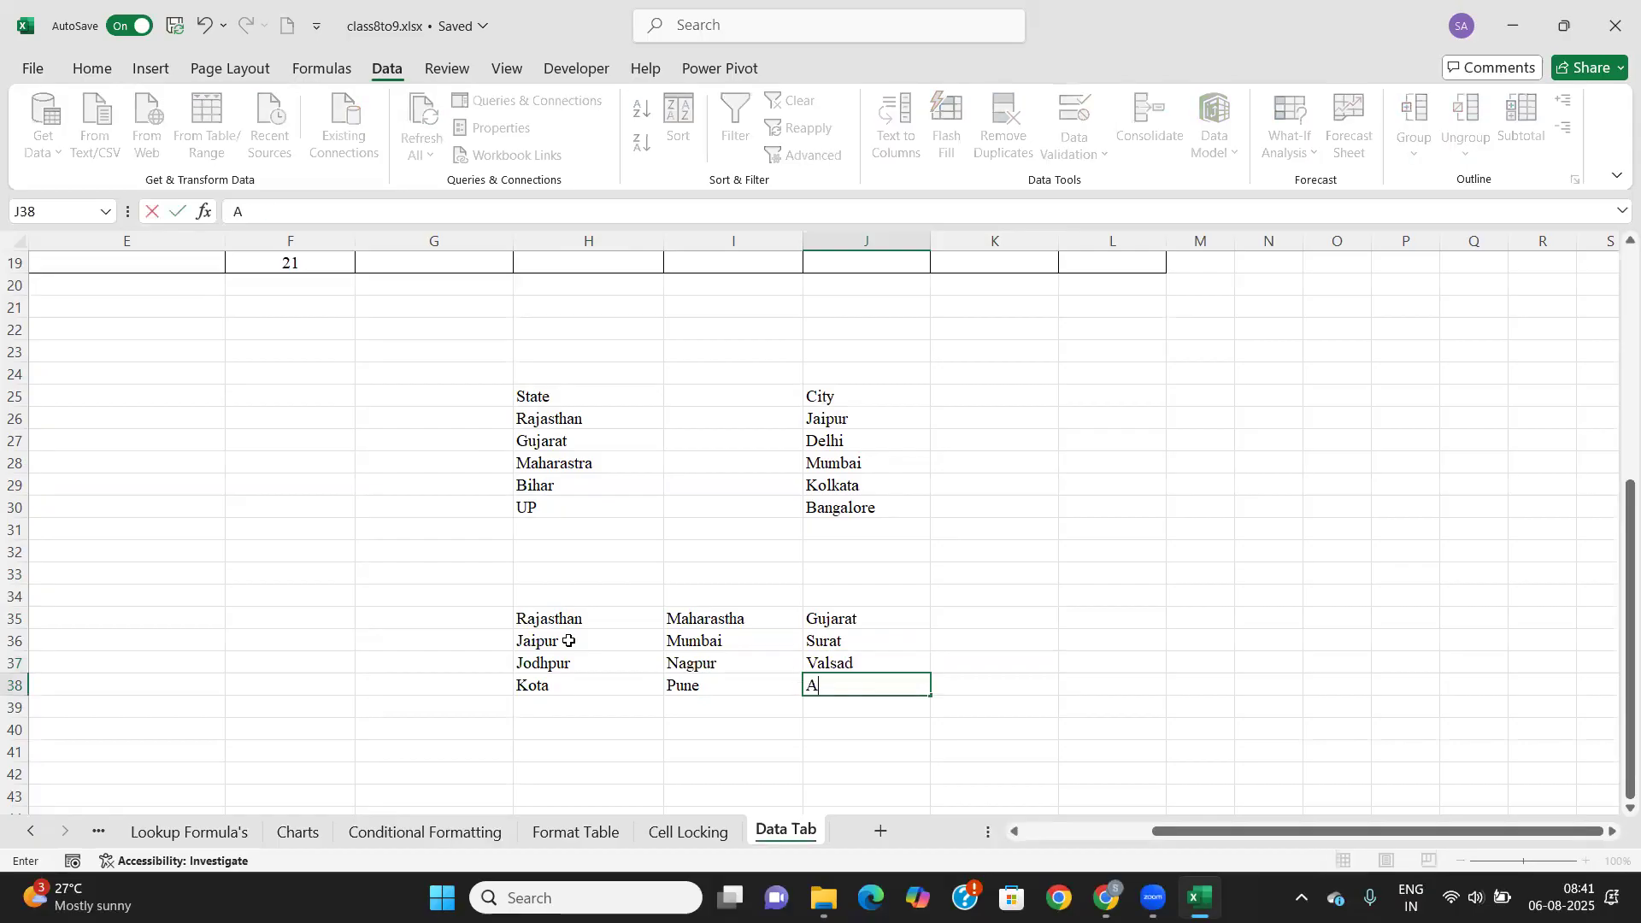
pyautogui.write('hmedabad')
pyautogui.press('Tab')
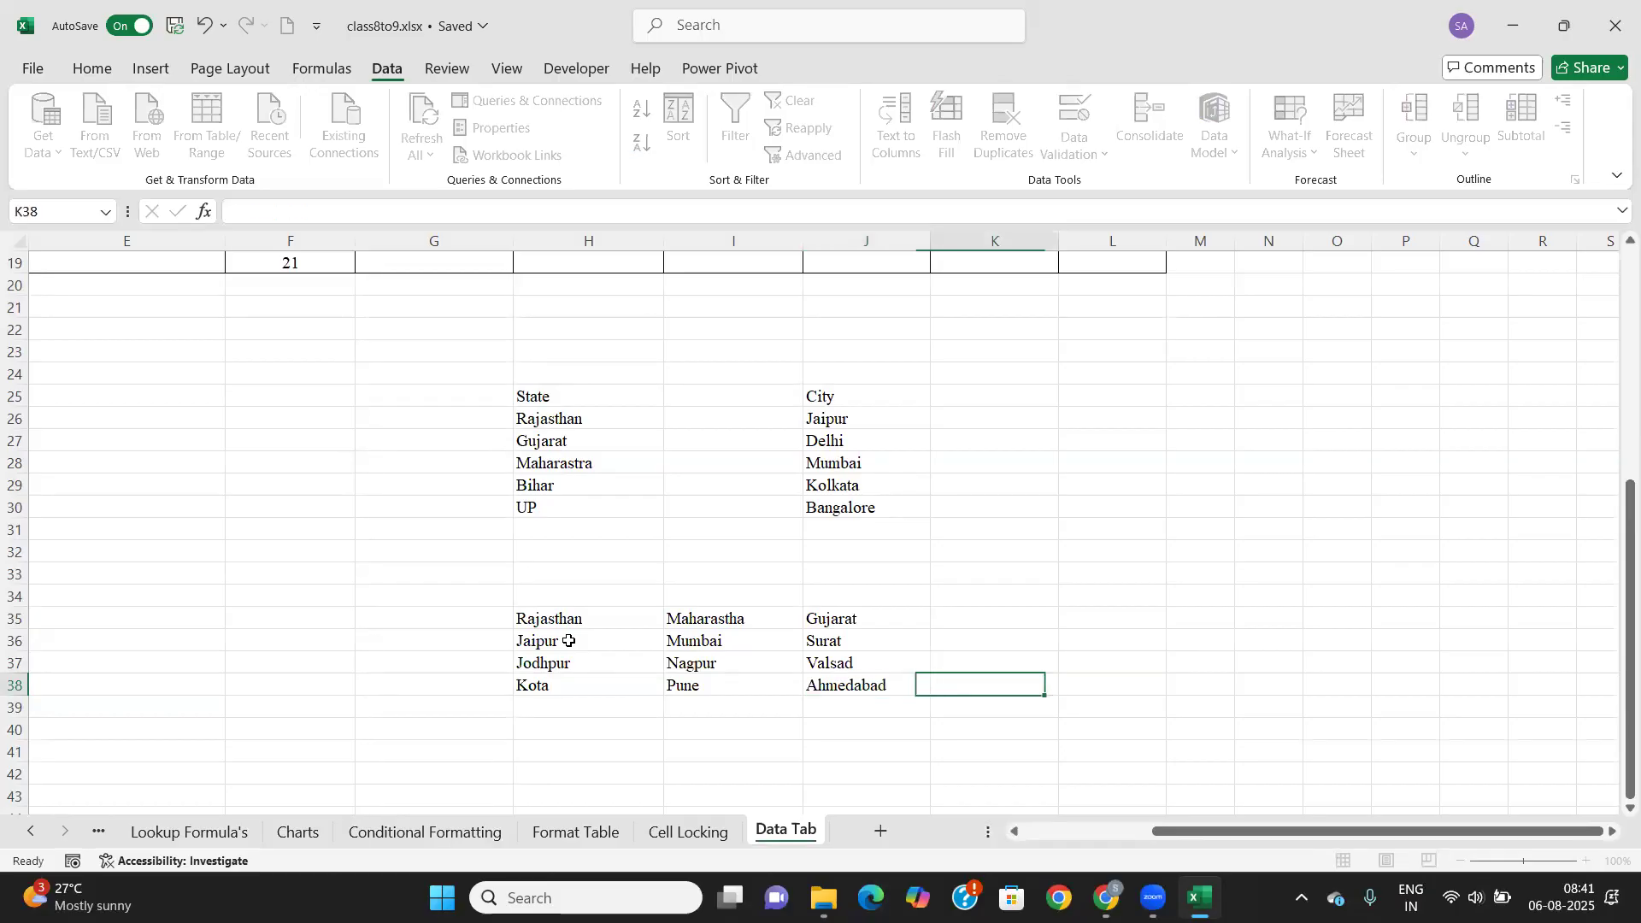
# Add borders to all cells of the state and city table H35:J38 and center its text horizontally and vertically.
pyautogui.click(598, 624)
pyautogui.moveTo(616, 633); pyautogui.dragTo(859, 686)
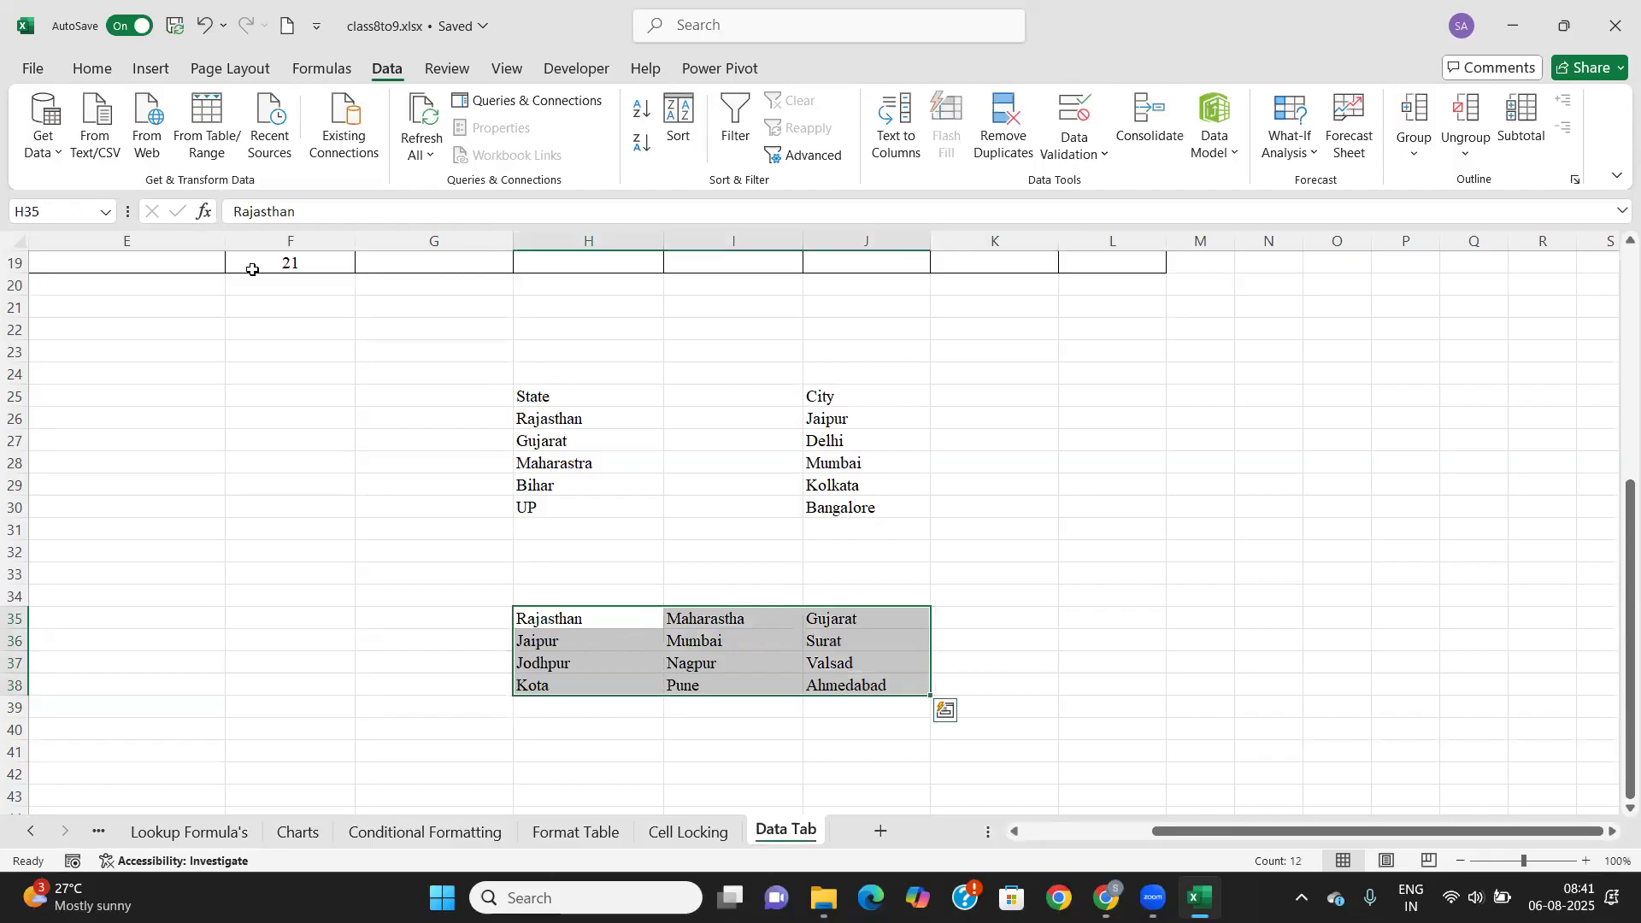
pyautogui.click(94, 69)
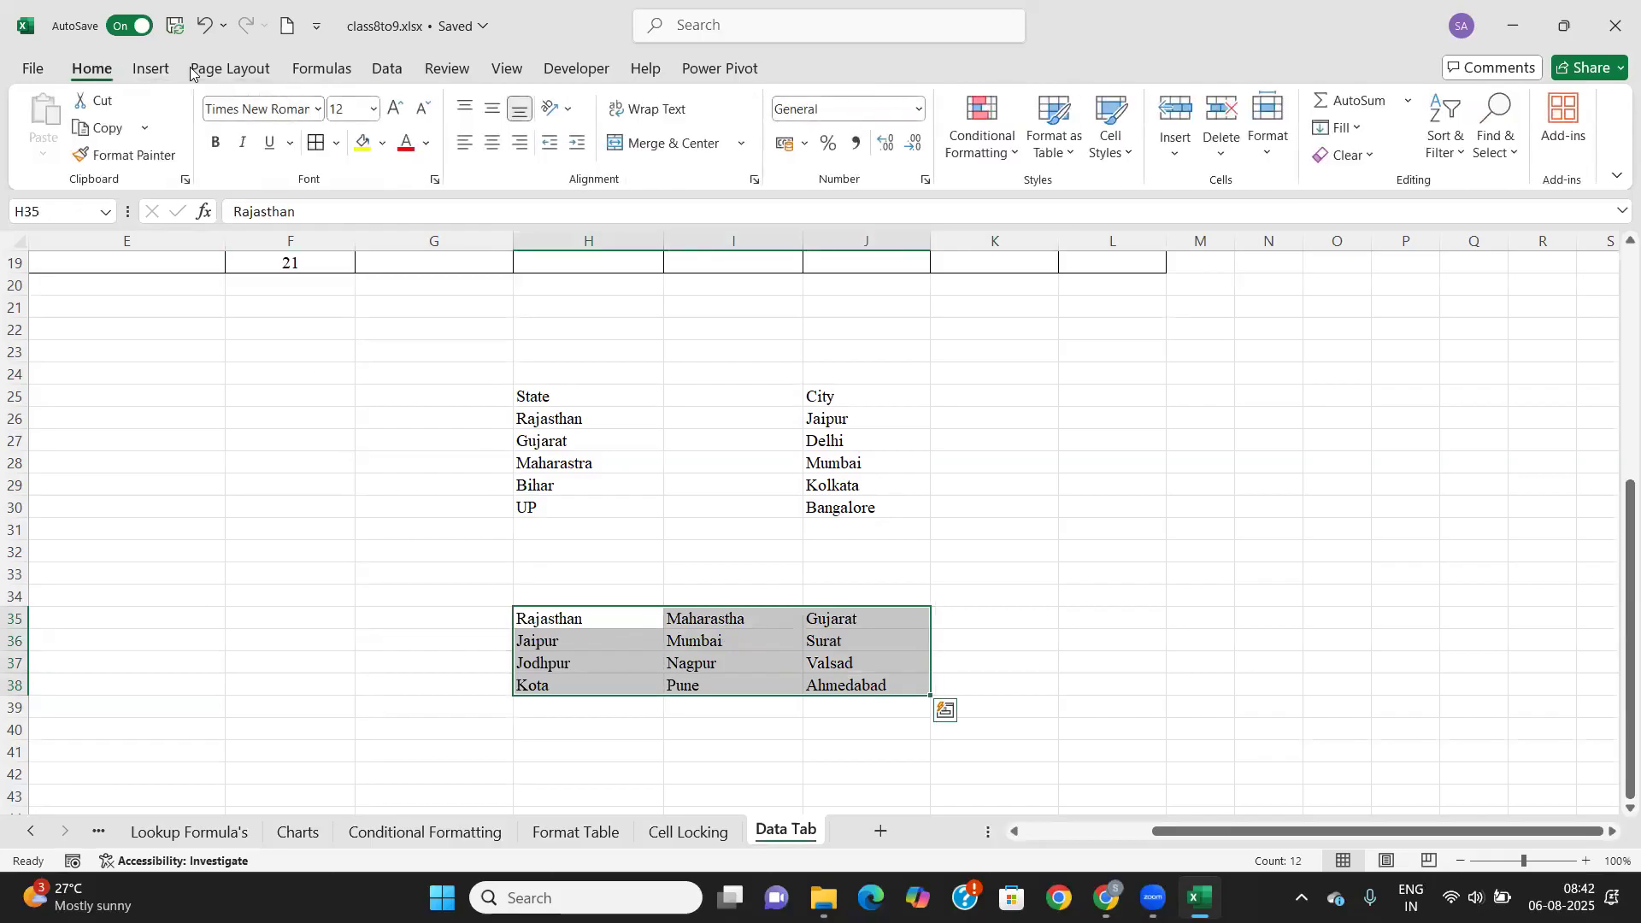
pyautogui.click(142, 70)
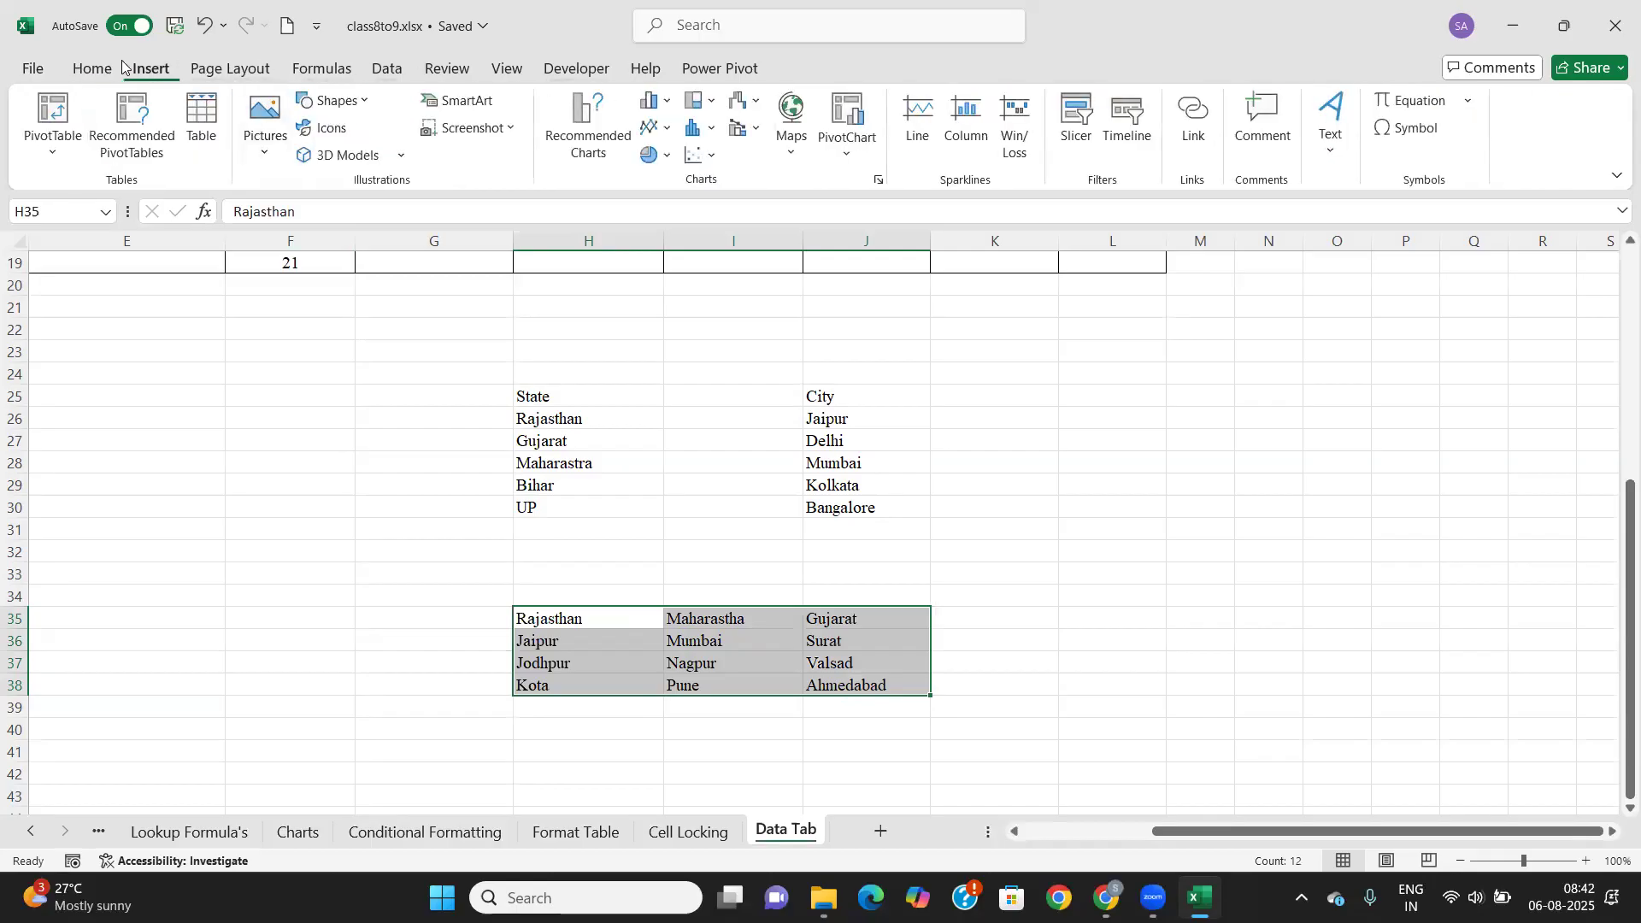
pyautogui.click(95, 68)
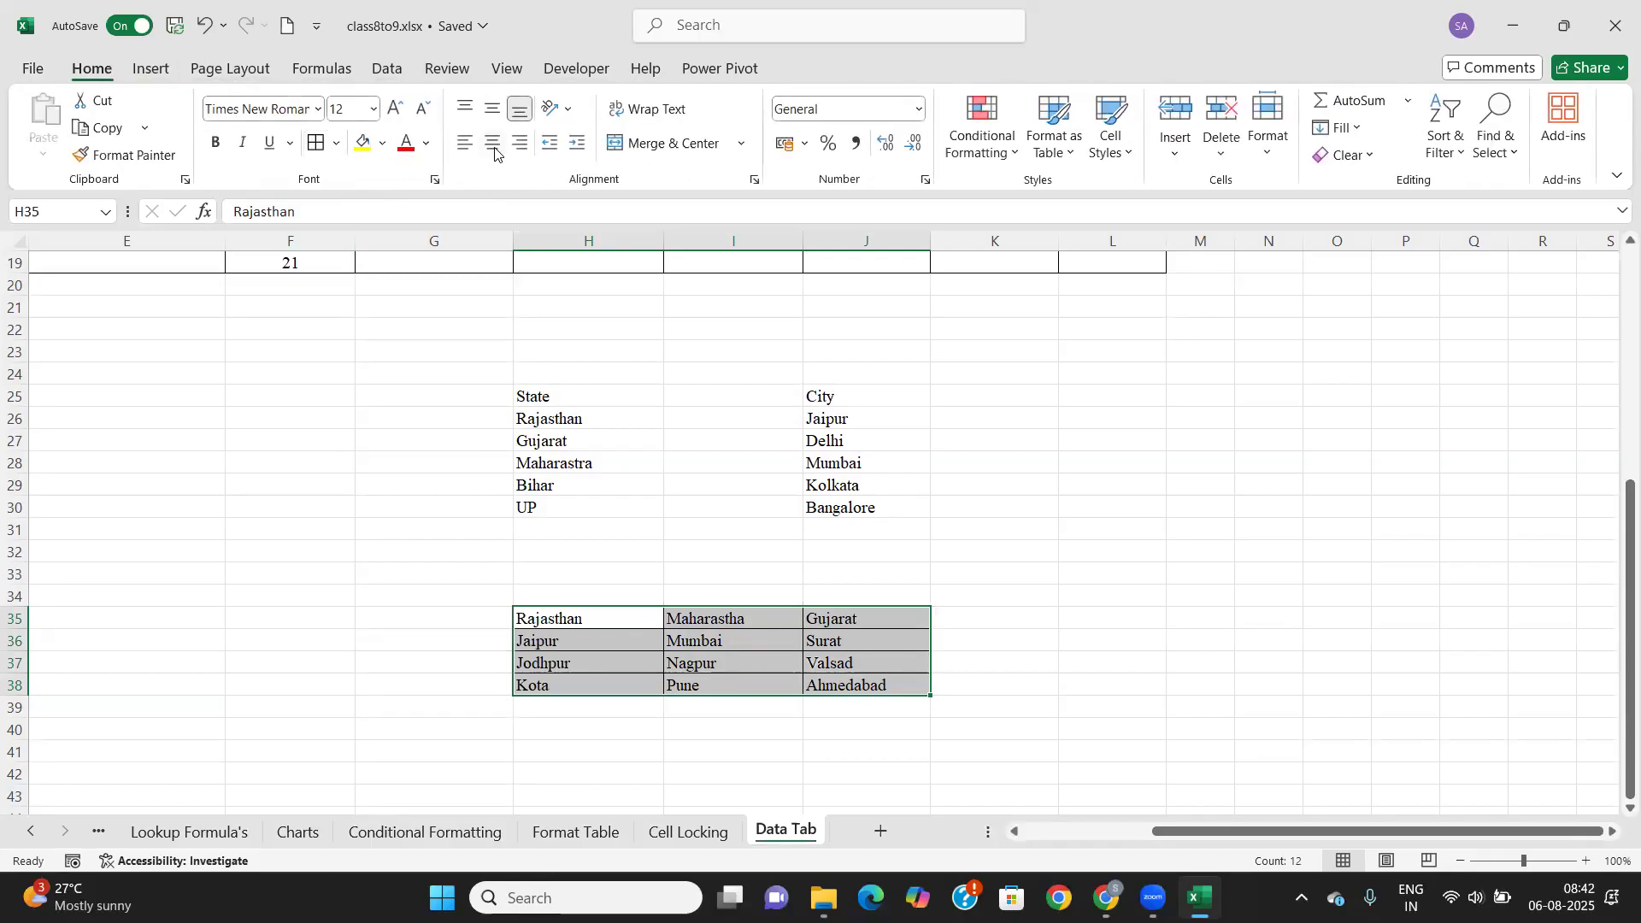
pyautogui.click(493, 143)
pyautogui.click(492, 109)
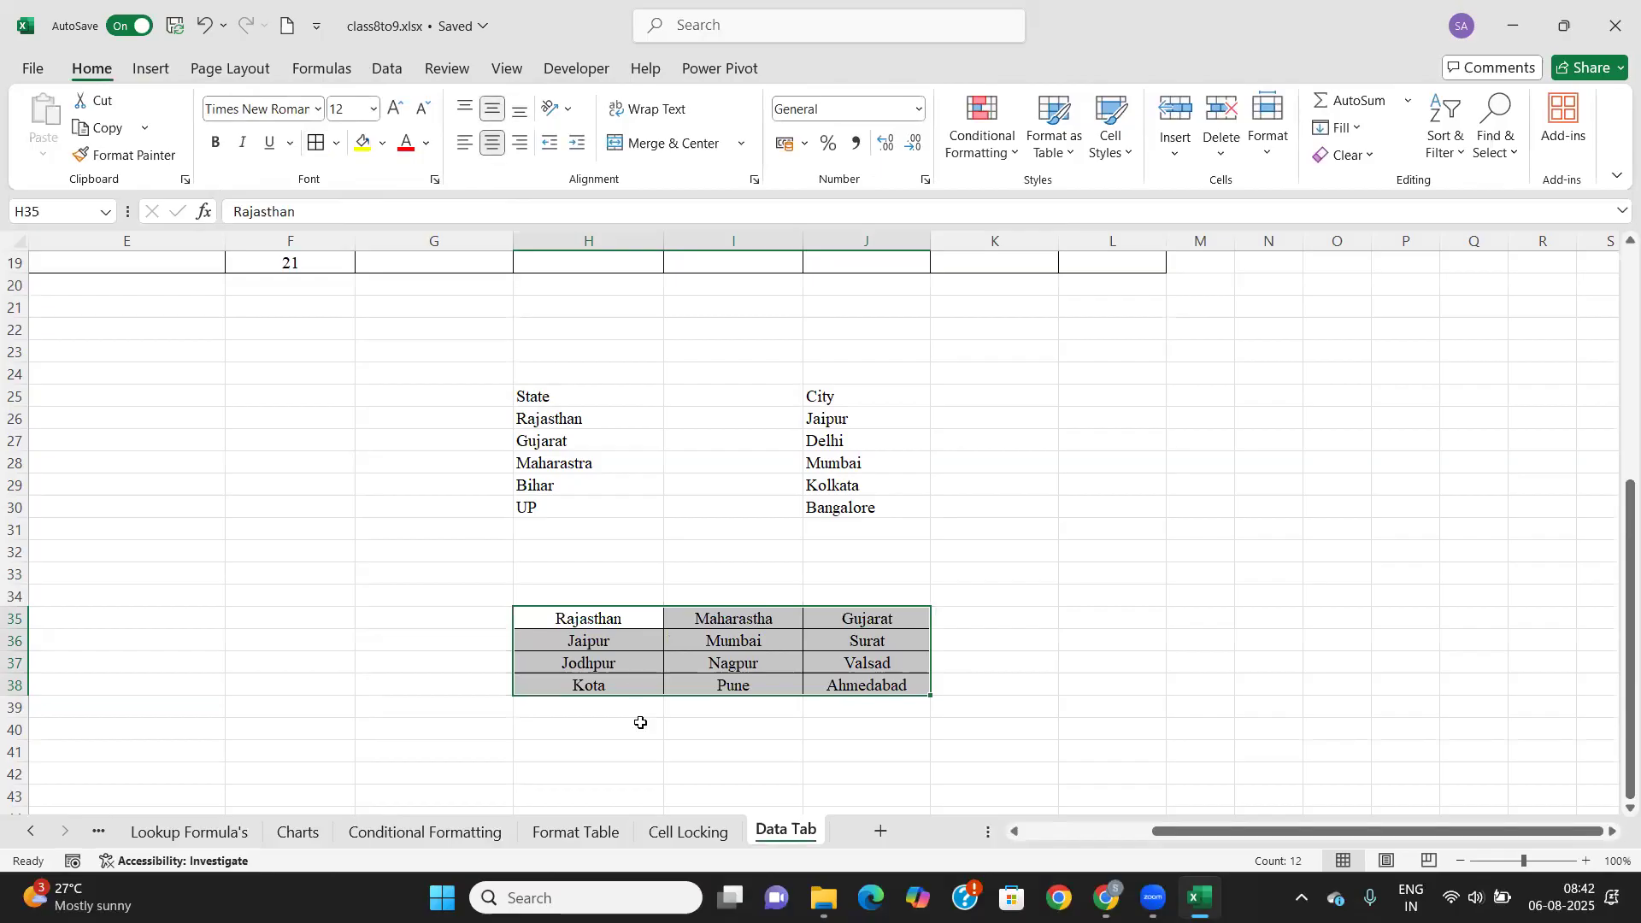
# Make the state headers in H35:J35 bold.
pyautogui.click(585, 614)
pyautogui.click(749, 660)
pyautogui.moveTo(586, 614); pyautogui.dragTo(863, 617)
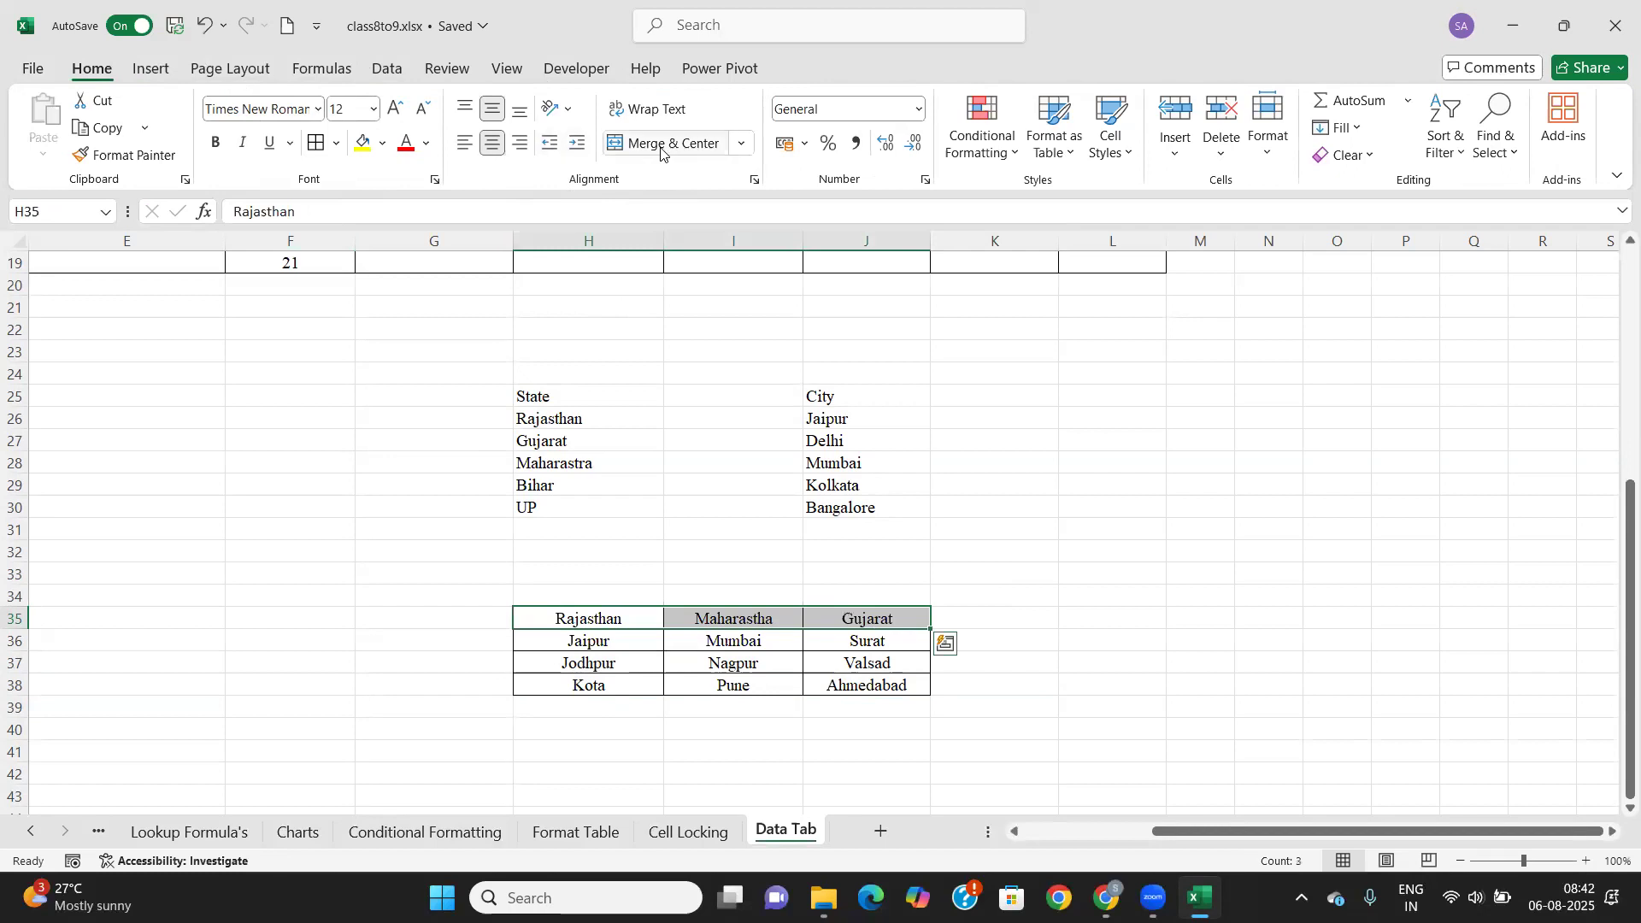
pyautogui.click(216, 143)
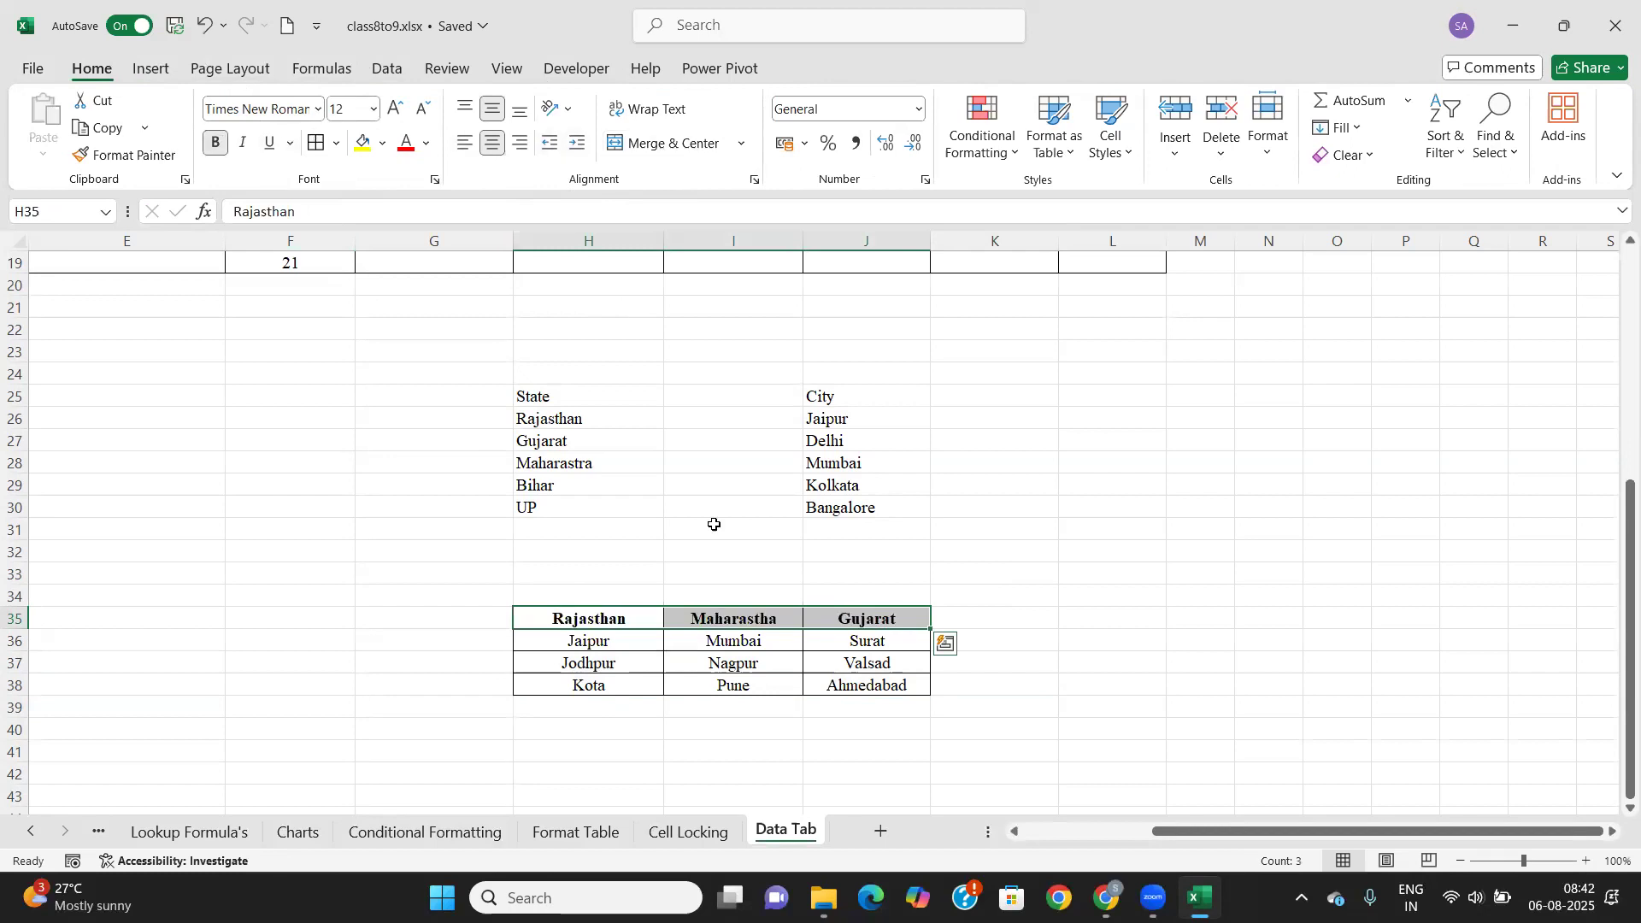
pyautogui.click(756, 721)
# Name the range of Rajasthan cities in H36:H38 "Rajasthan".
pyautogui.click(598, 640)
pyautogui.scroll(-1, 585, 658)
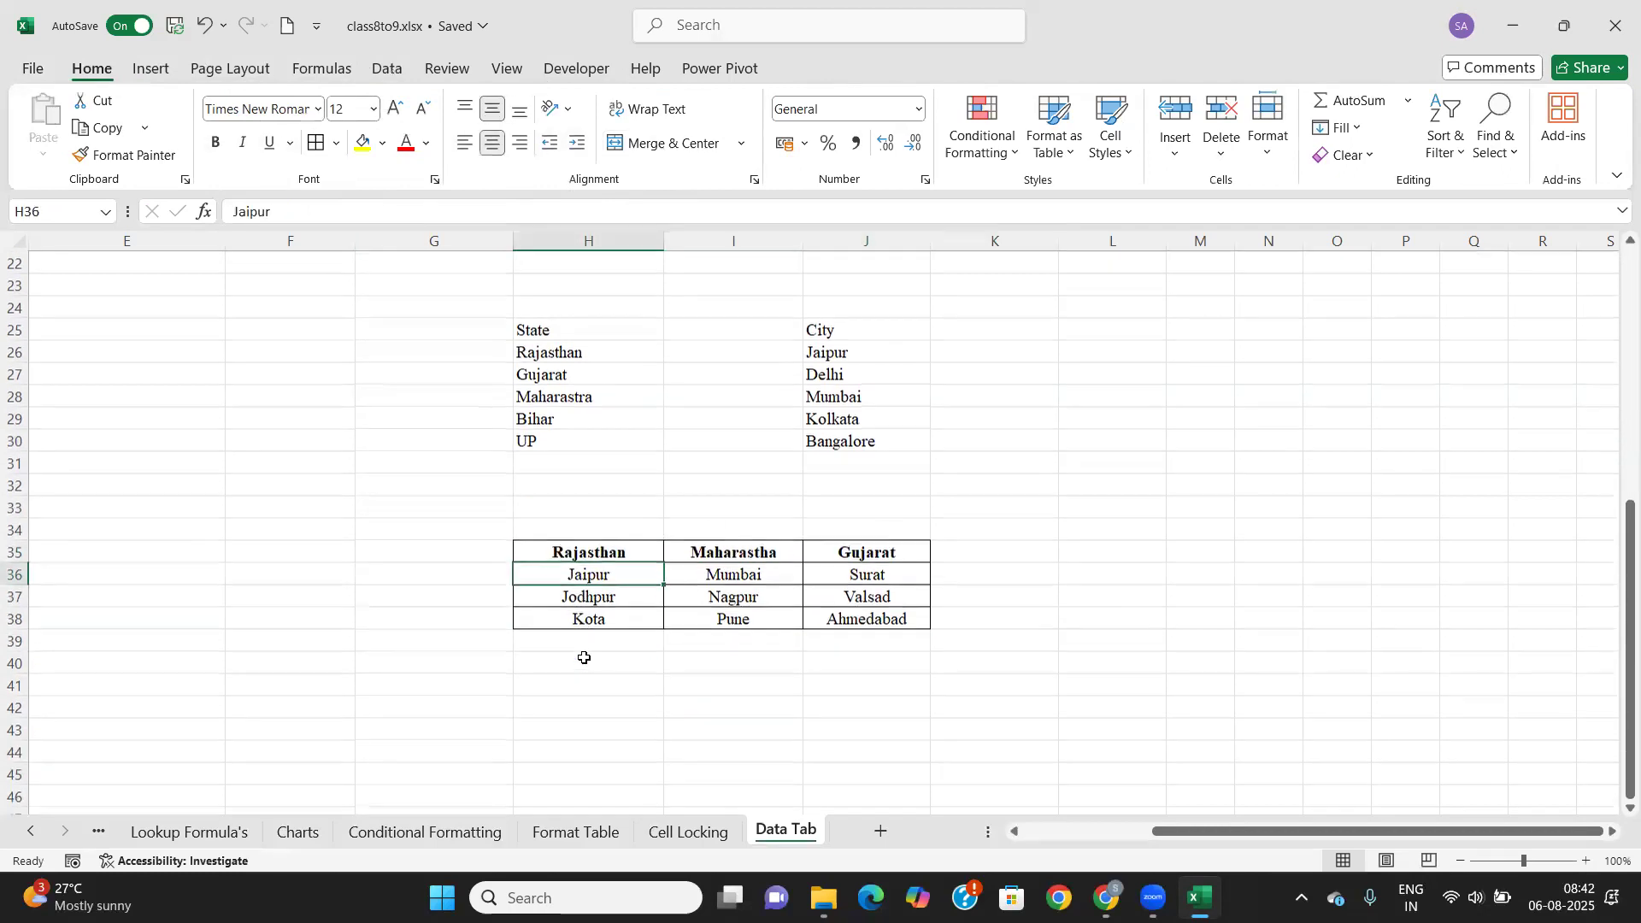
pyautogui.moveTo(617, 573); pyautogui.dragTo(615, 620)
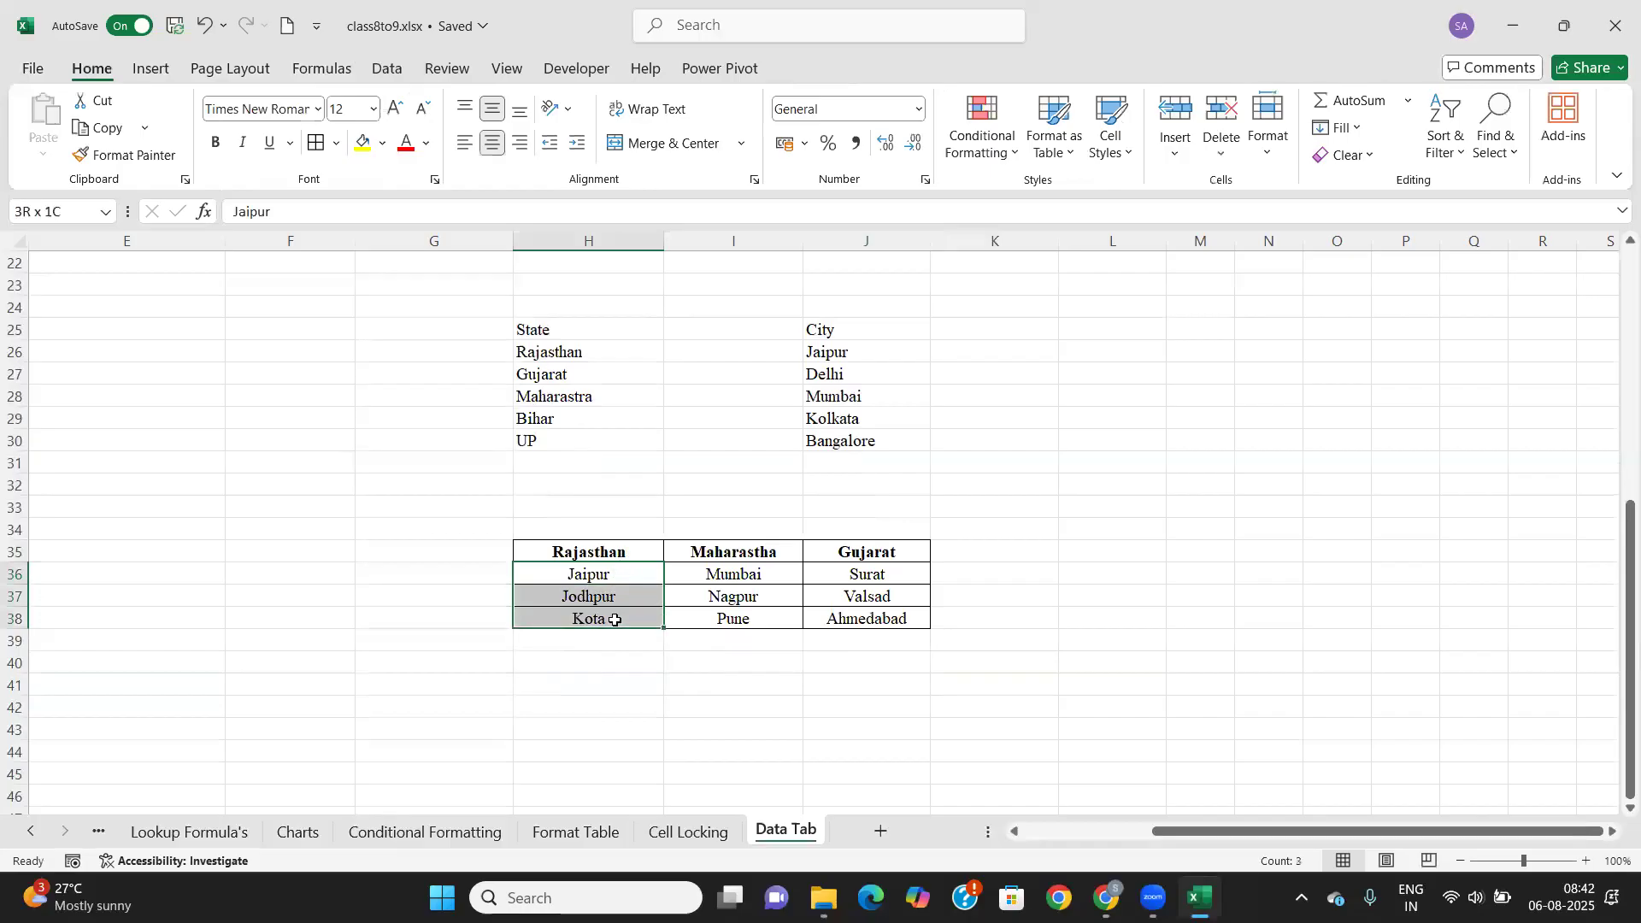
pyautogui.click(55, 211)
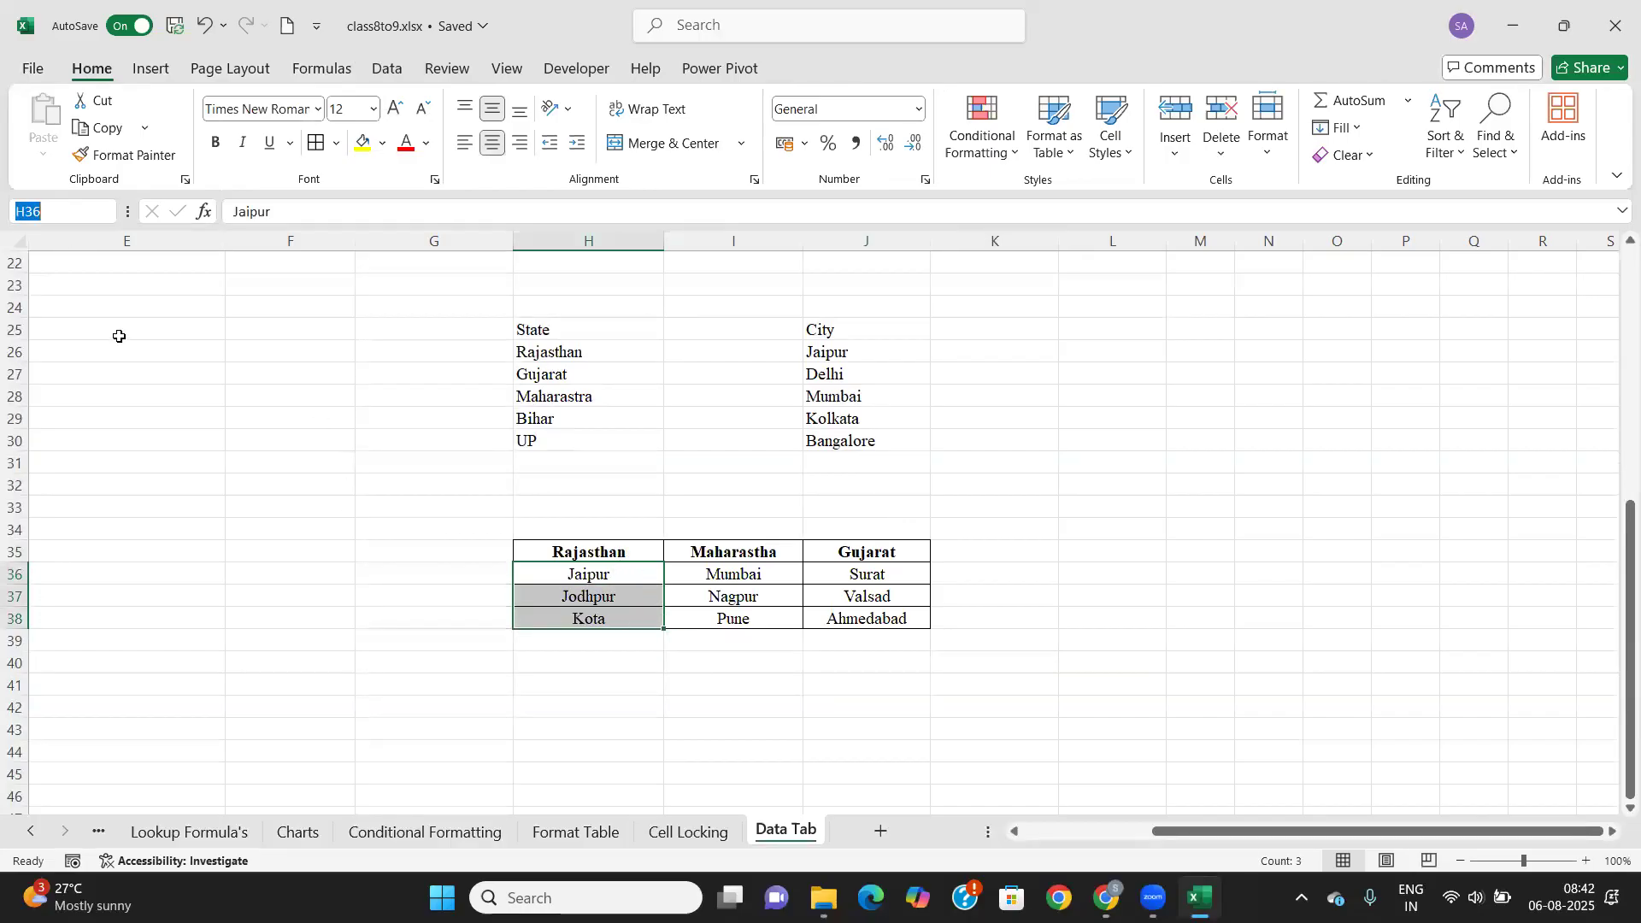
pyautogui.write('Rajasthan')
pyautogui.press('Return')
# Name the range of Maharastha cities in I36:I38 "Maharastra".
pyautogui.moveTo(696, 572); pyautogui.dragTo(694, 620)
pyautogui.click(41, 210)
pyautogui.write('Mahar')
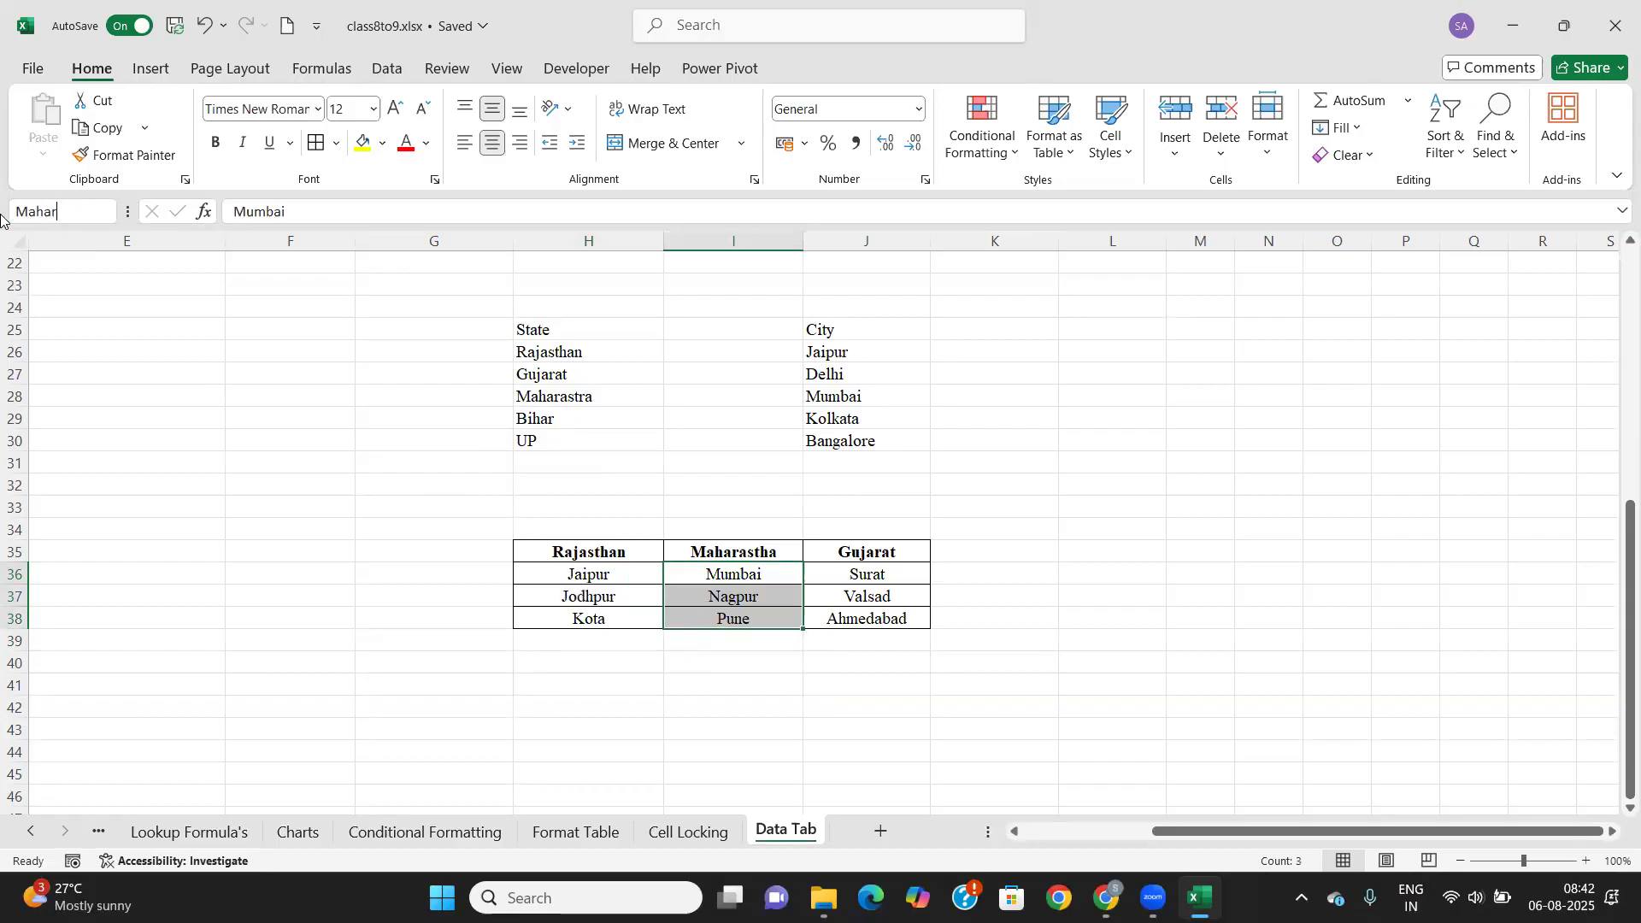
pyautogui.write('astra')
pyautogui.press('Return')
# Name the range of Gujarat cities in J36:J38 "Gujarat".
pyautogui.moveTo(833, 583); pyautogui.dragTo(863, 619)
pyautogui.click(12, 212)
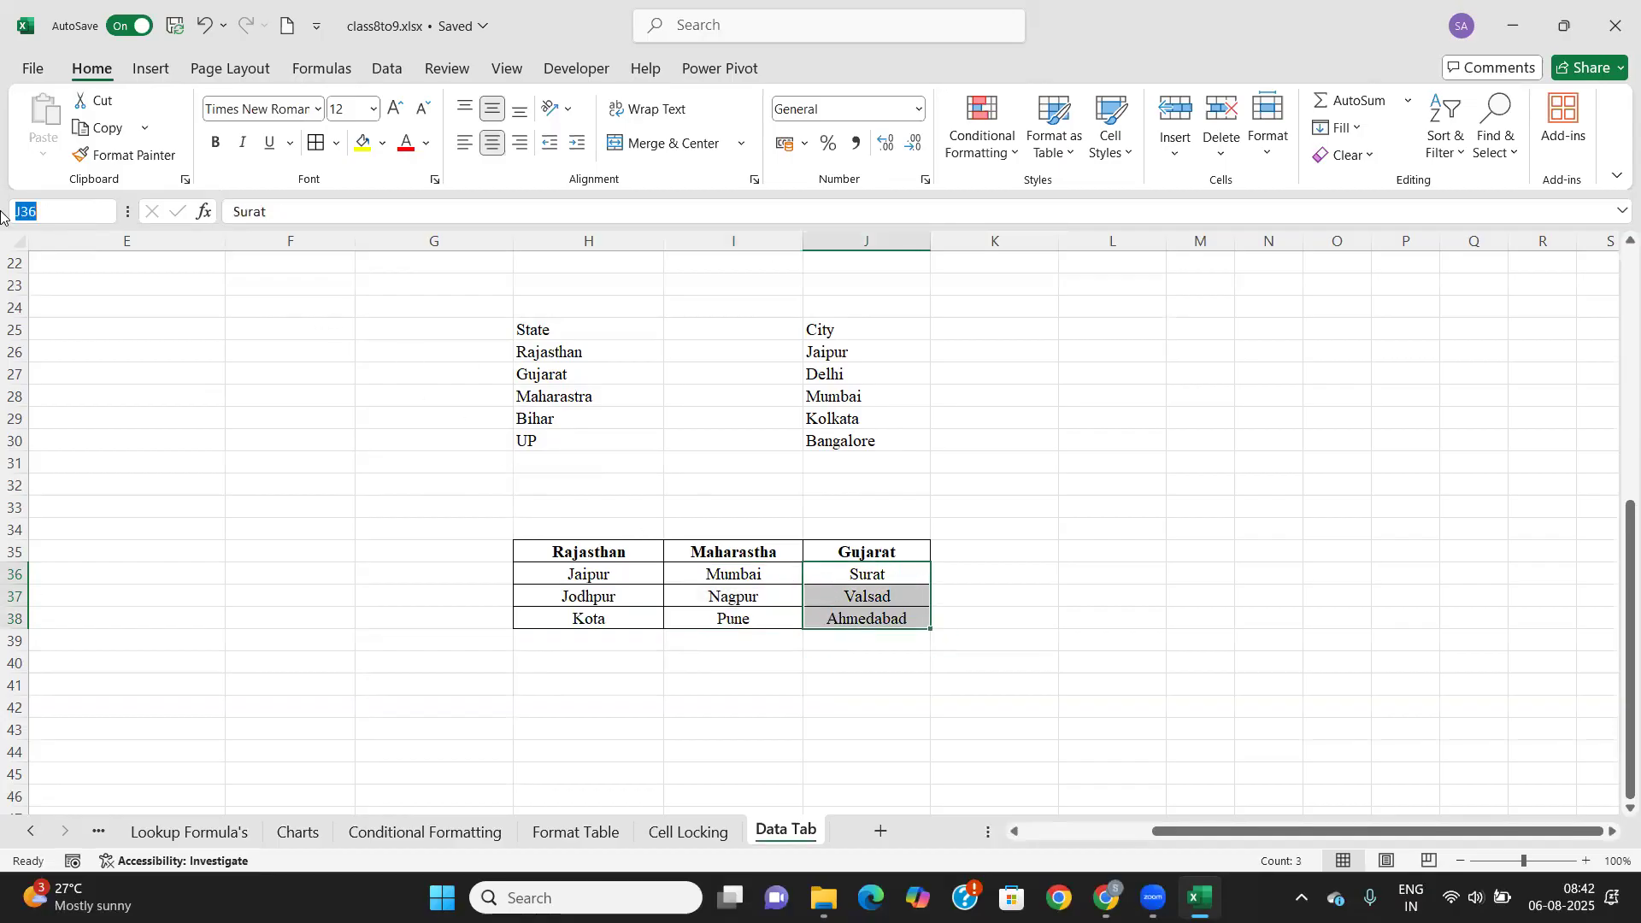
pyautogui.write('Gujarat')
pyautogui.press('Return')
# Enter the headers State in L23 and City in M23.
pyautogui.click(1042, 486)
pyautogui.scroll(2, 1141, 464)
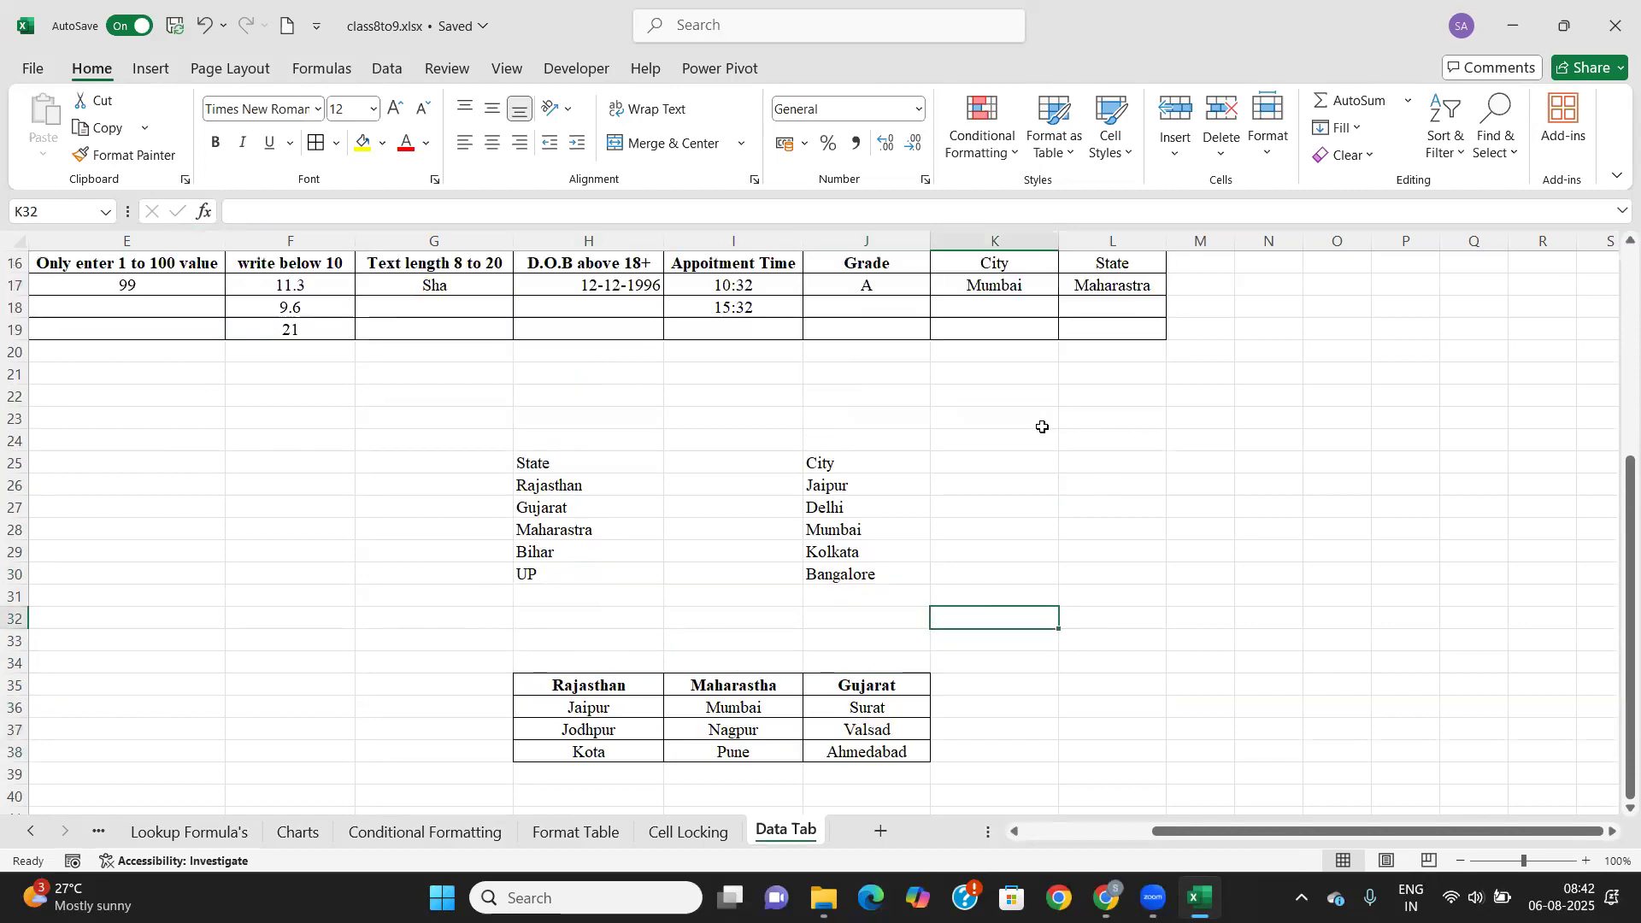
pyautogui.click(1108, 420)
pyautogui.write('State')
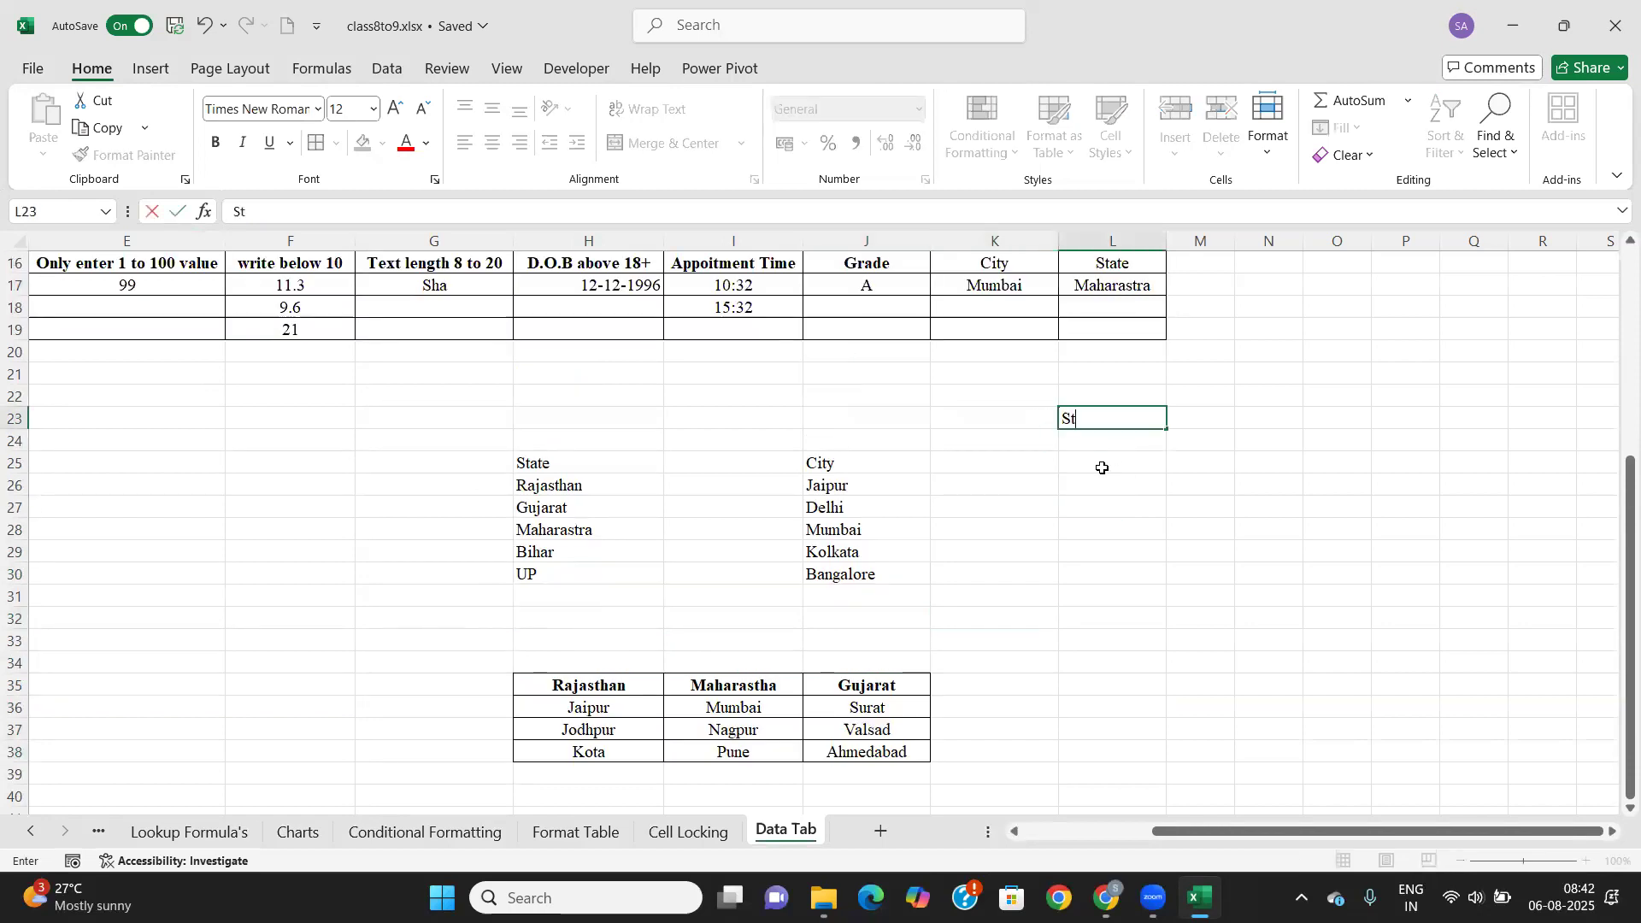
pyautogui.press('Tab')
pyautogui.write('City')
pyautogui.press('Tab')
# Center L23:M25 horizontally and vertically with borders on all cells, and widen column M.
pyautogui.moveTo(1108, 420); pyautogui.dragTo(1198, 462)
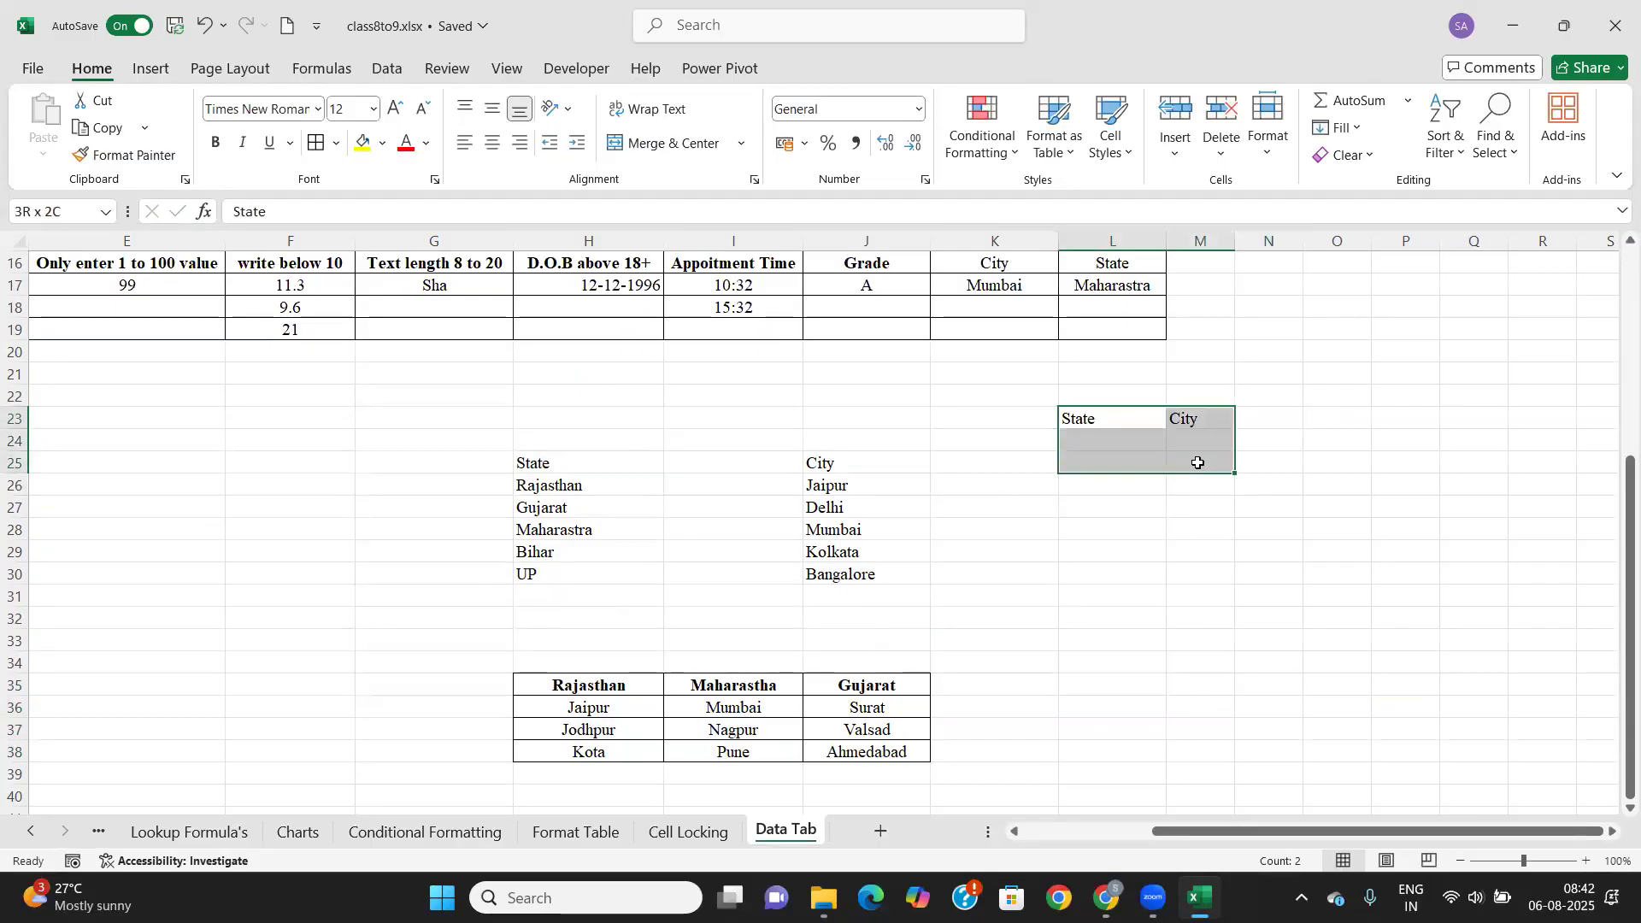
pyautogui.click(492, 141)
pyautogui.click(492, 108)
pyautogui.click(317, 142)
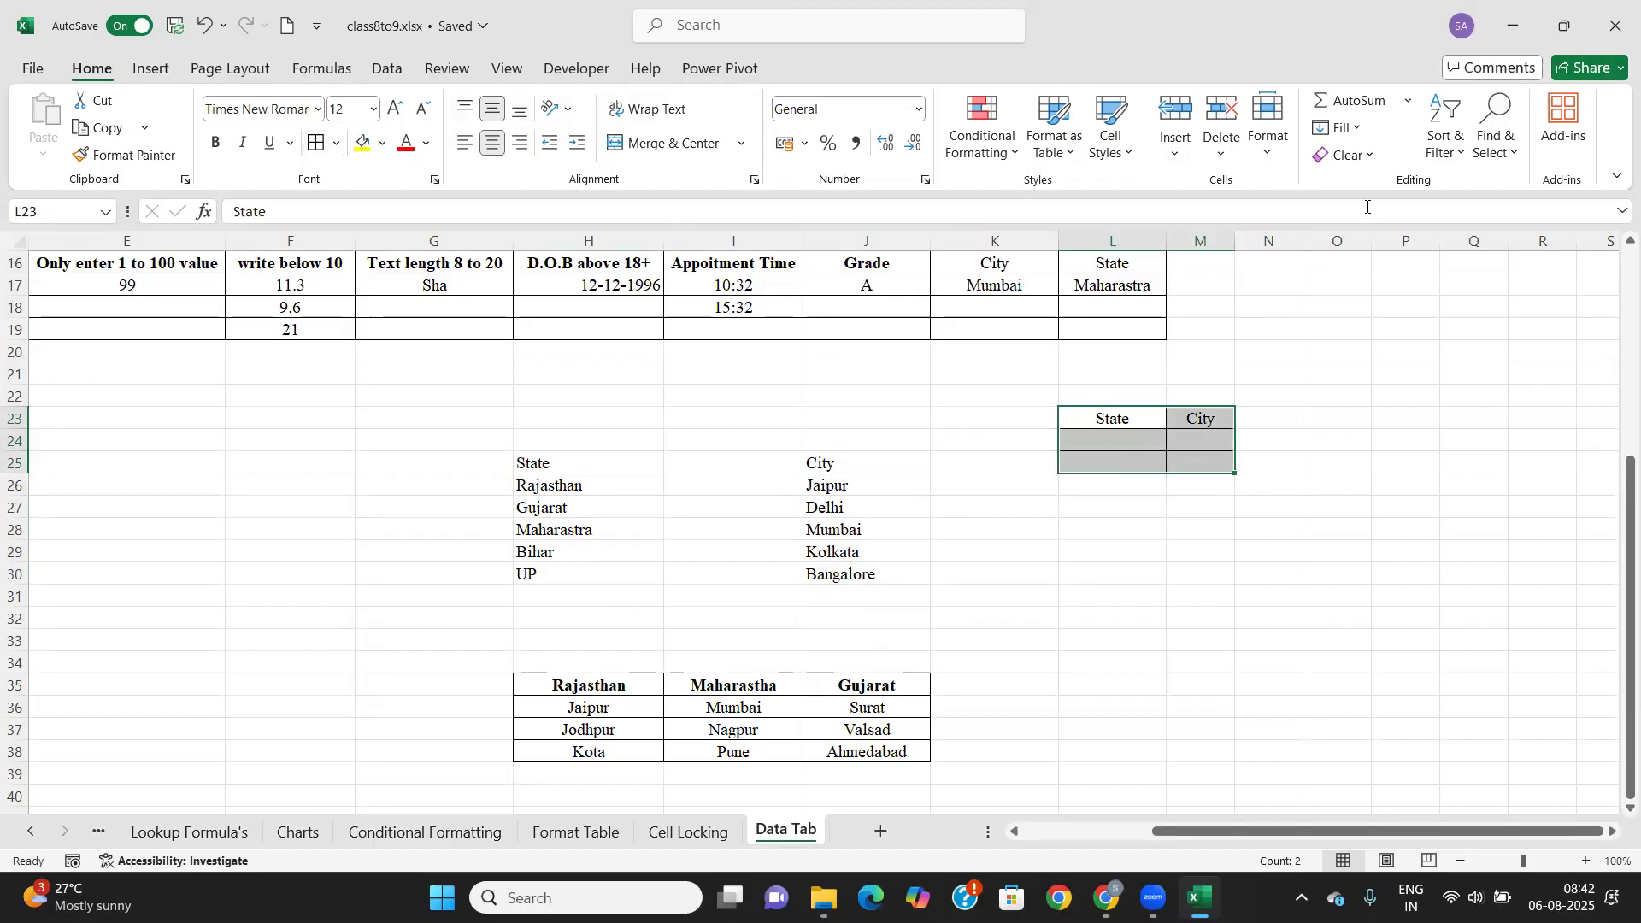
pyautogui.moveTo(1231, 241); pyautogui.dragTo(1271, 241)
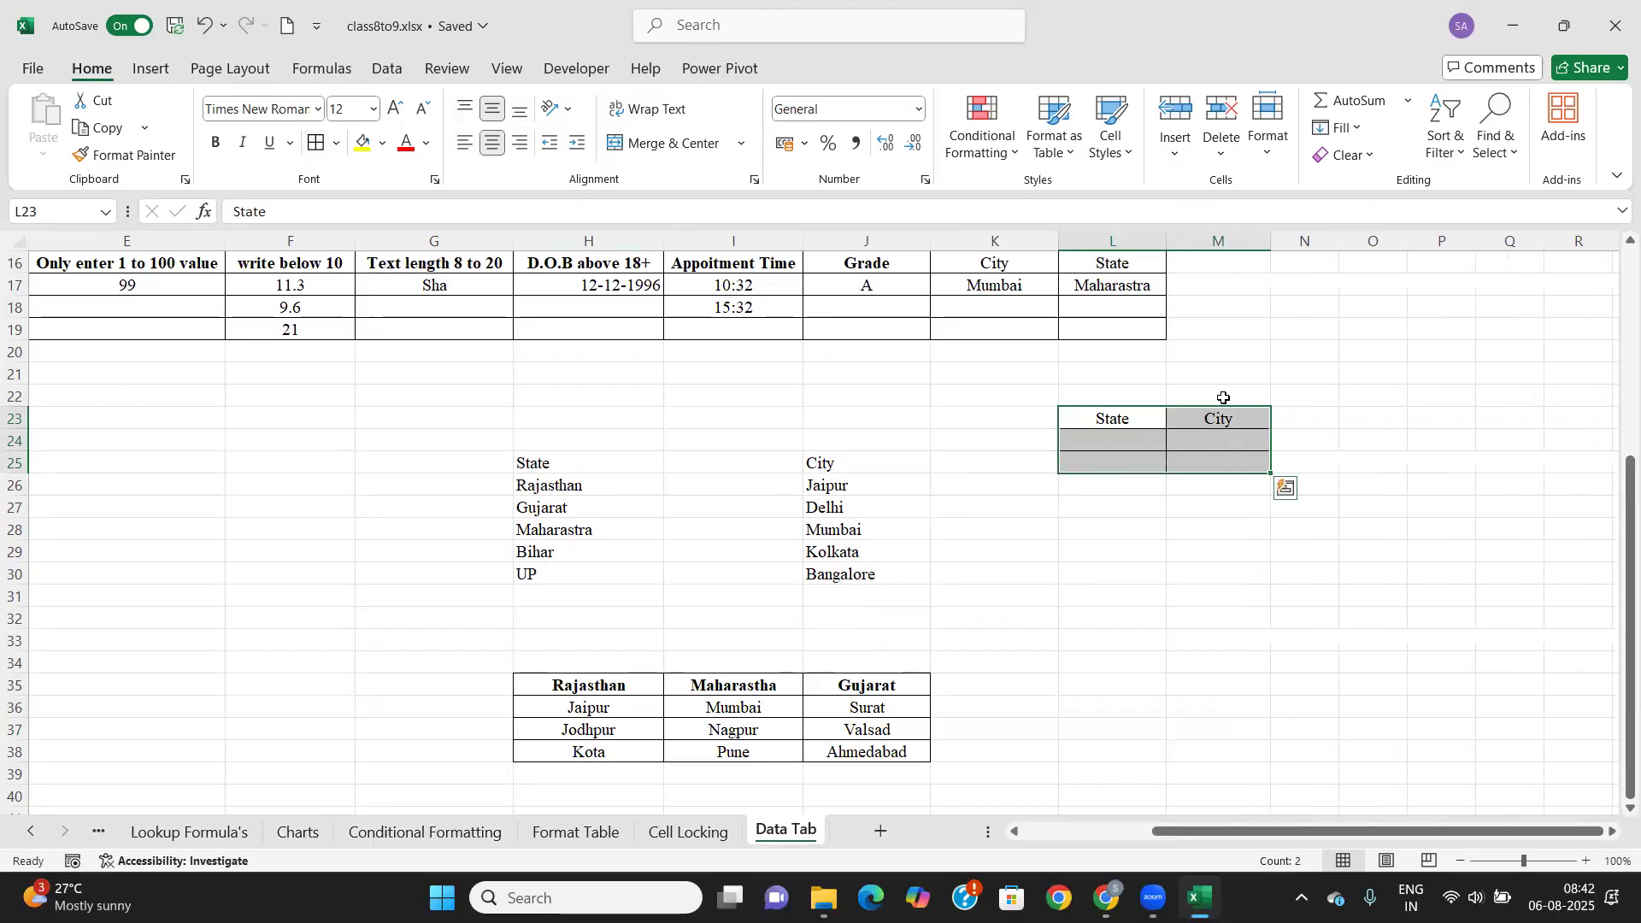
pyautogui.click(1121, 441)
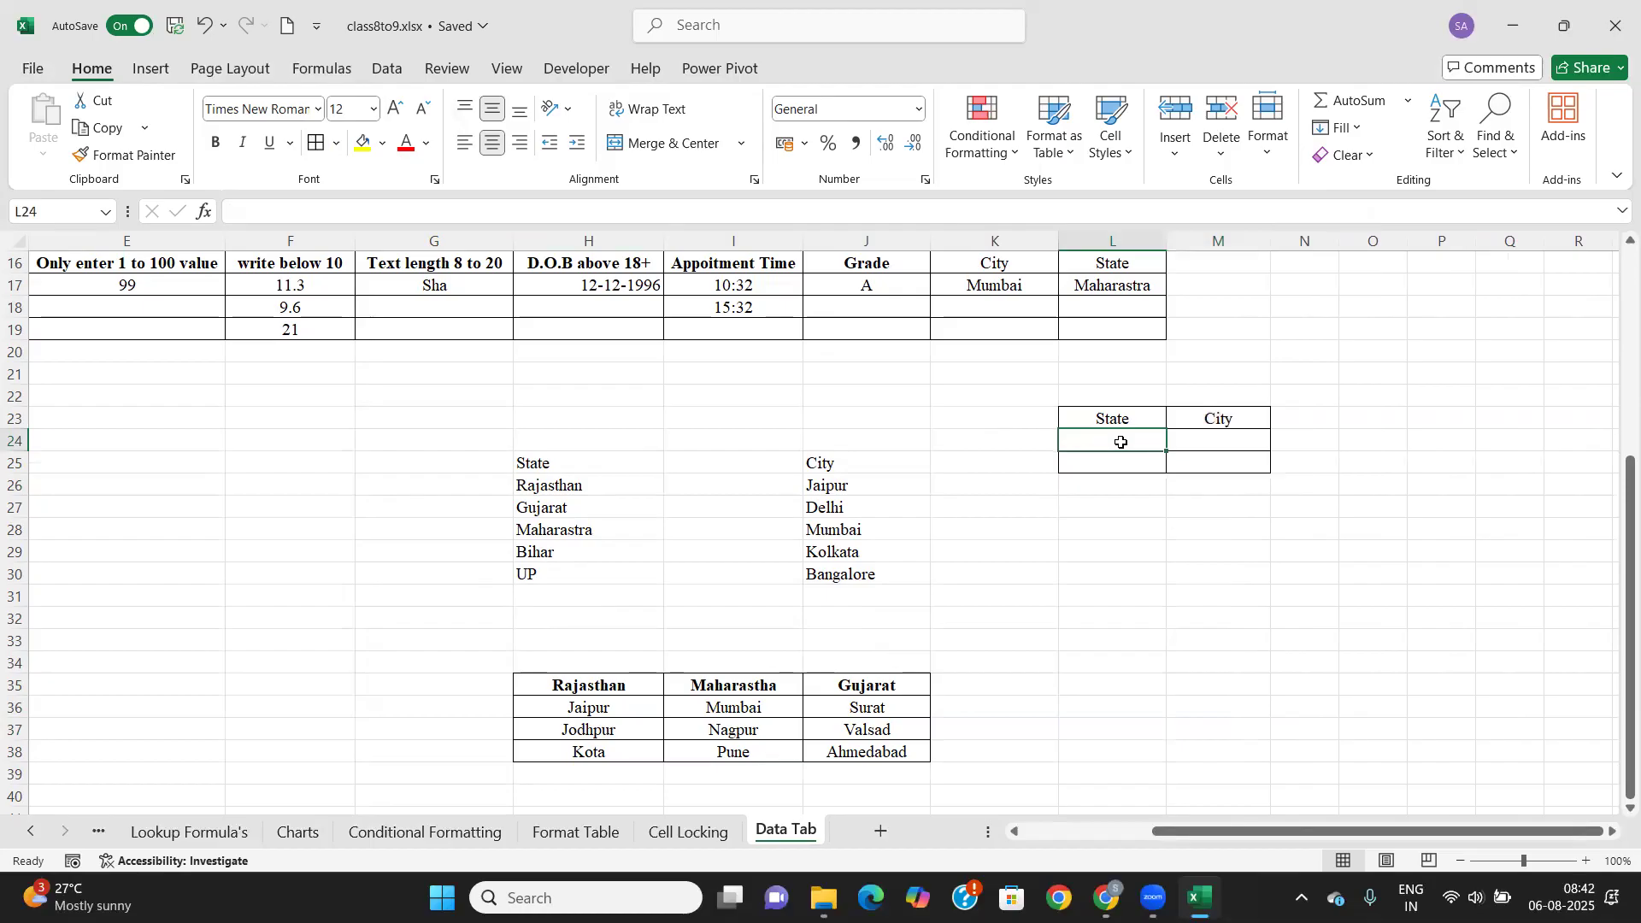
pyautogui.write('=')
pyautogui.press('BackSpace')
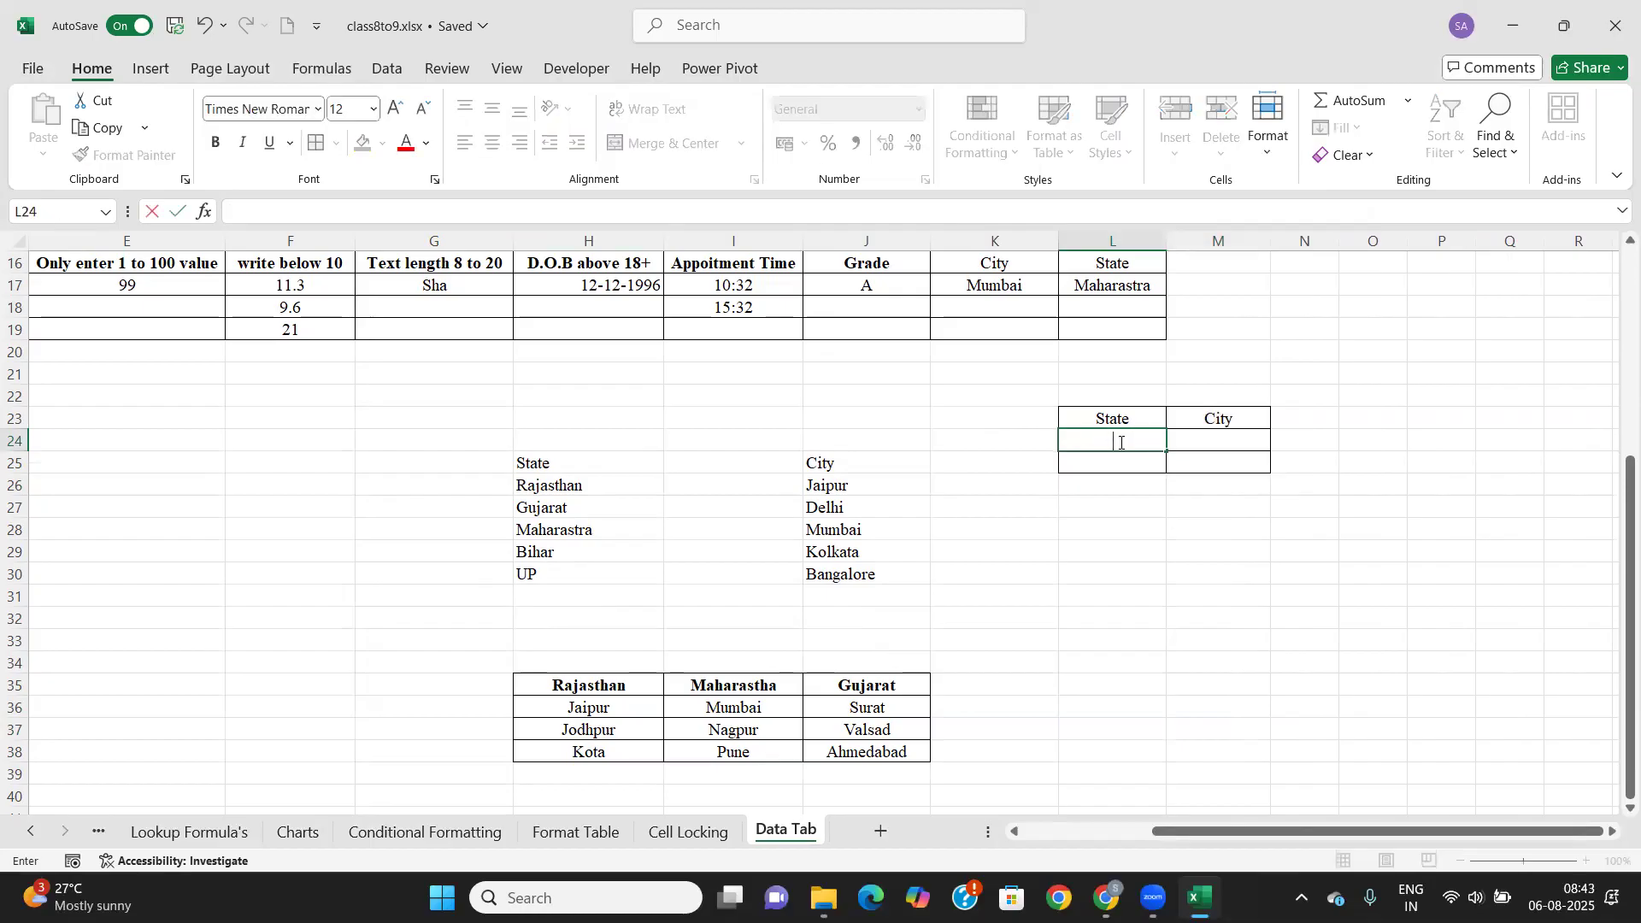
pyautogui.click(1112, 541)
# Add a list data validation to the state cells L24:L25 using the state headers =$H$35:$J$35 as the source.
pyautogui.moveTo(1113, 439); pyautogui.dragTo(1120, 457)
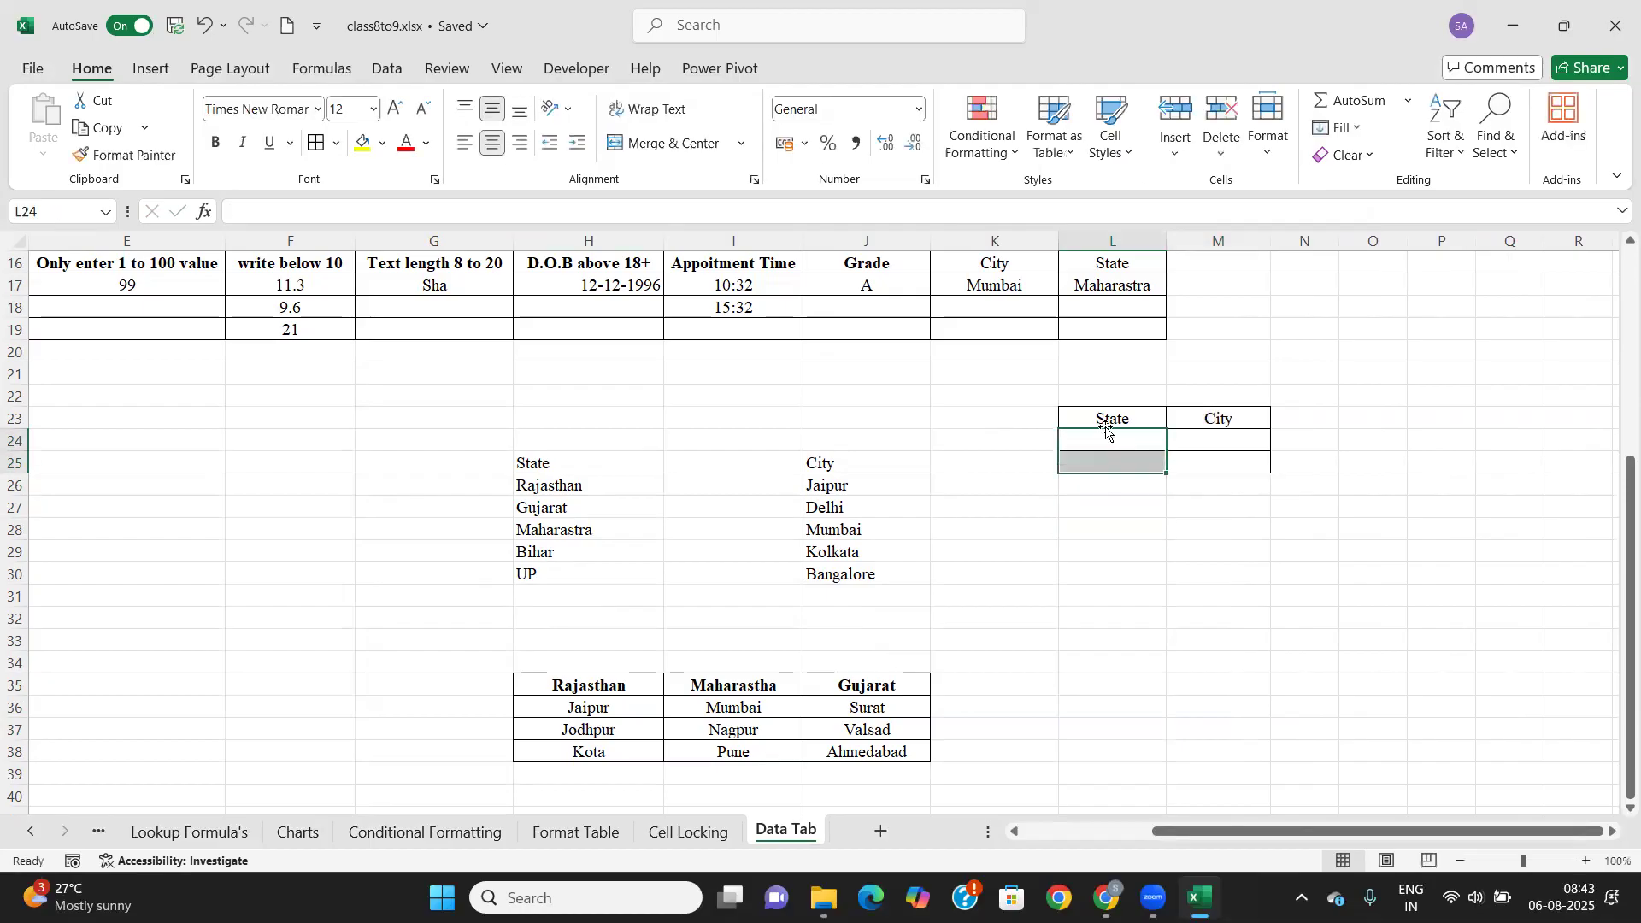
pyautogui.click(384, 69)
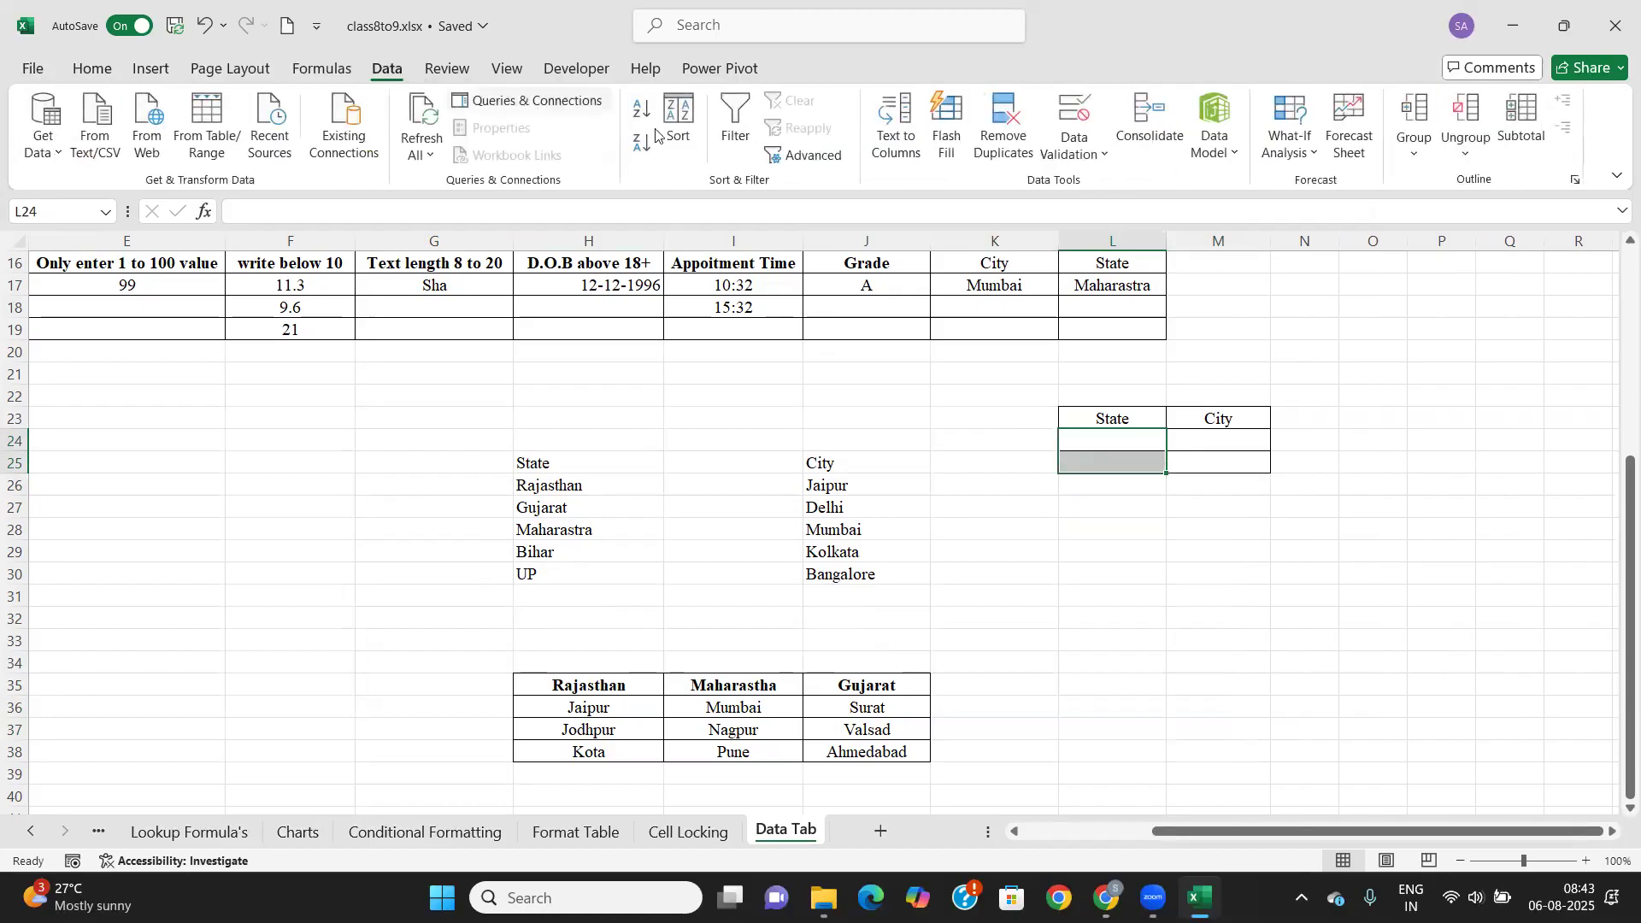
pyautogui.click(1068, 117)
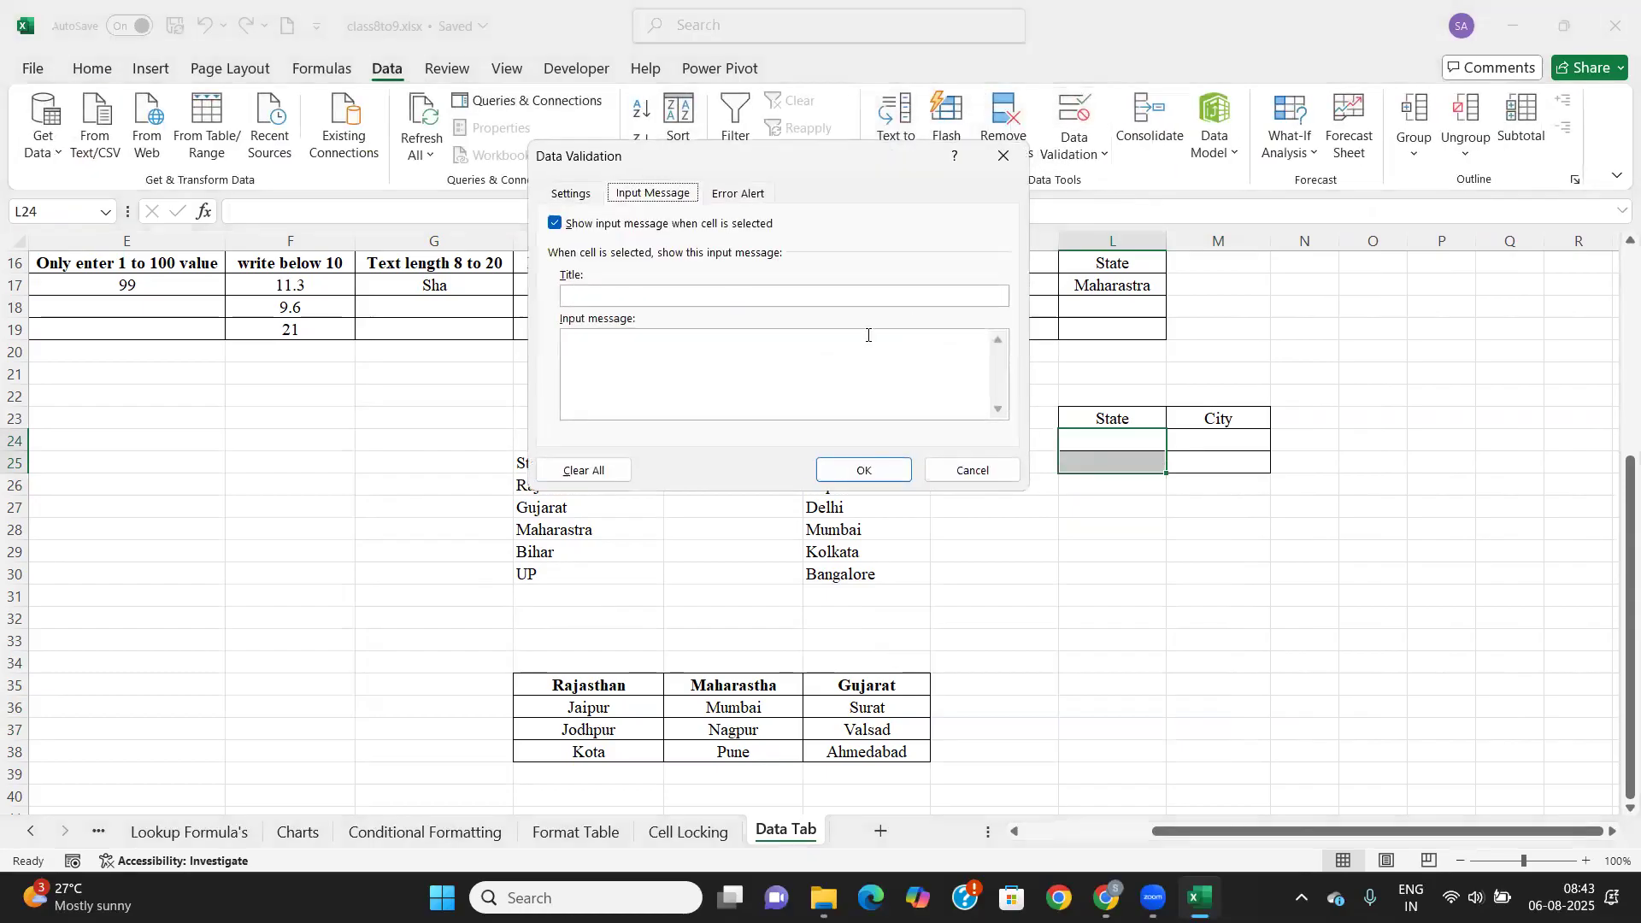
pyautogui.click(571, 193)
pyautogui.click(708, 265)
pyautogui.click(599, 315)
pyautogui.click(707, 266)
pyautogui.click(602, 332)
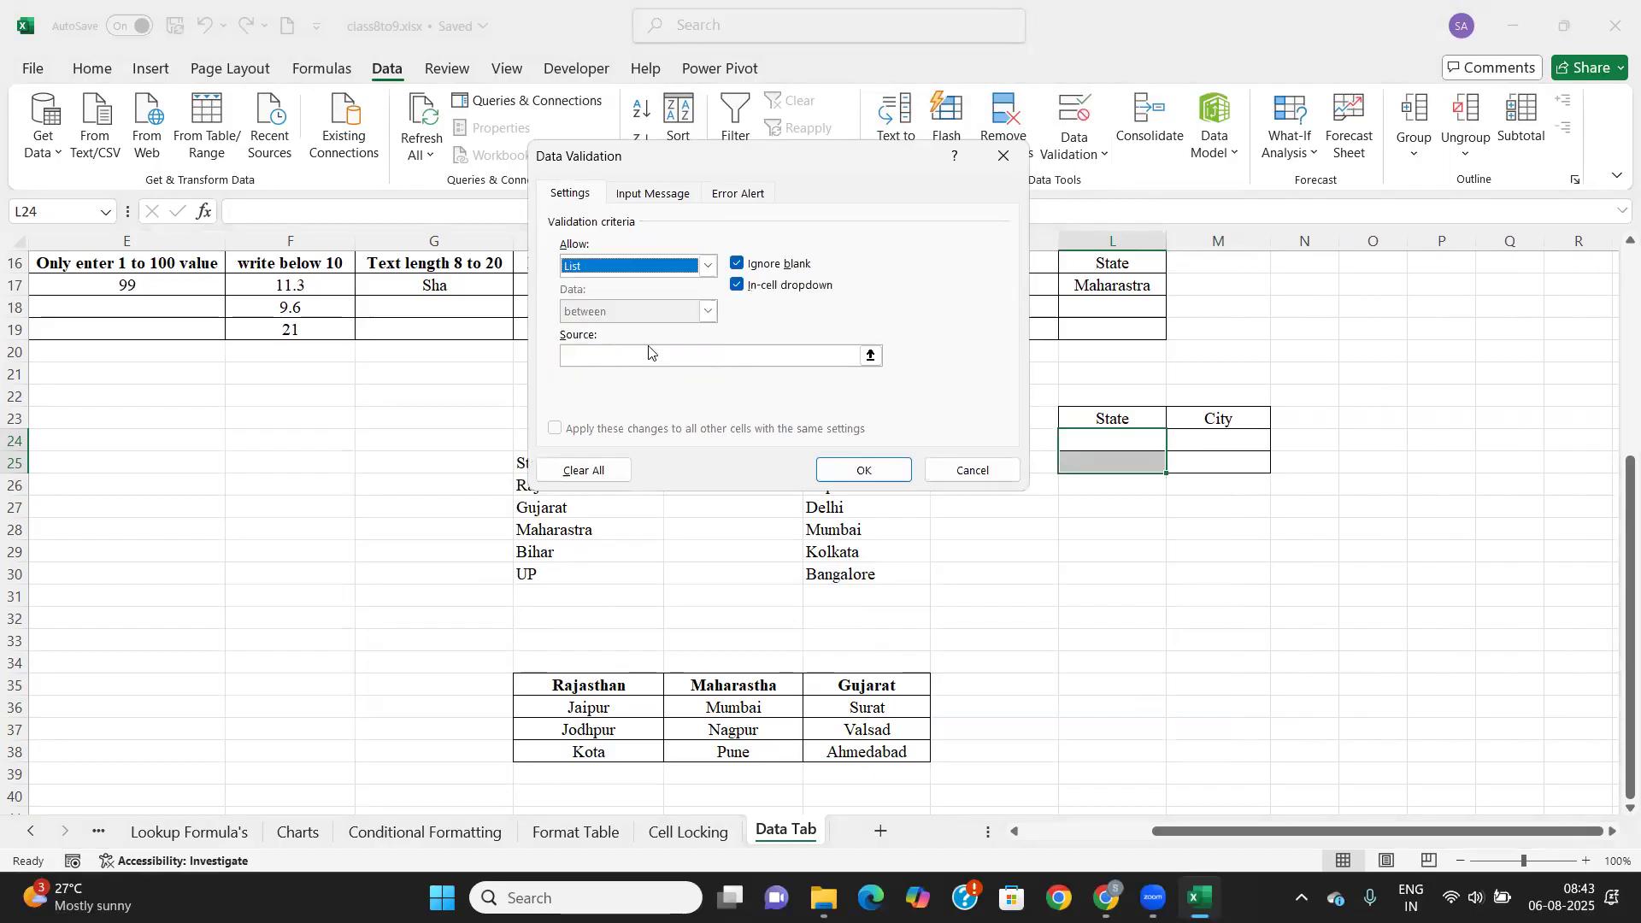
pyautogui.click(871, 355)
pyautogui.moveTo(620, 684); pyautogui.dragTo(859, 685)
pyautogui.click(1015, 182)
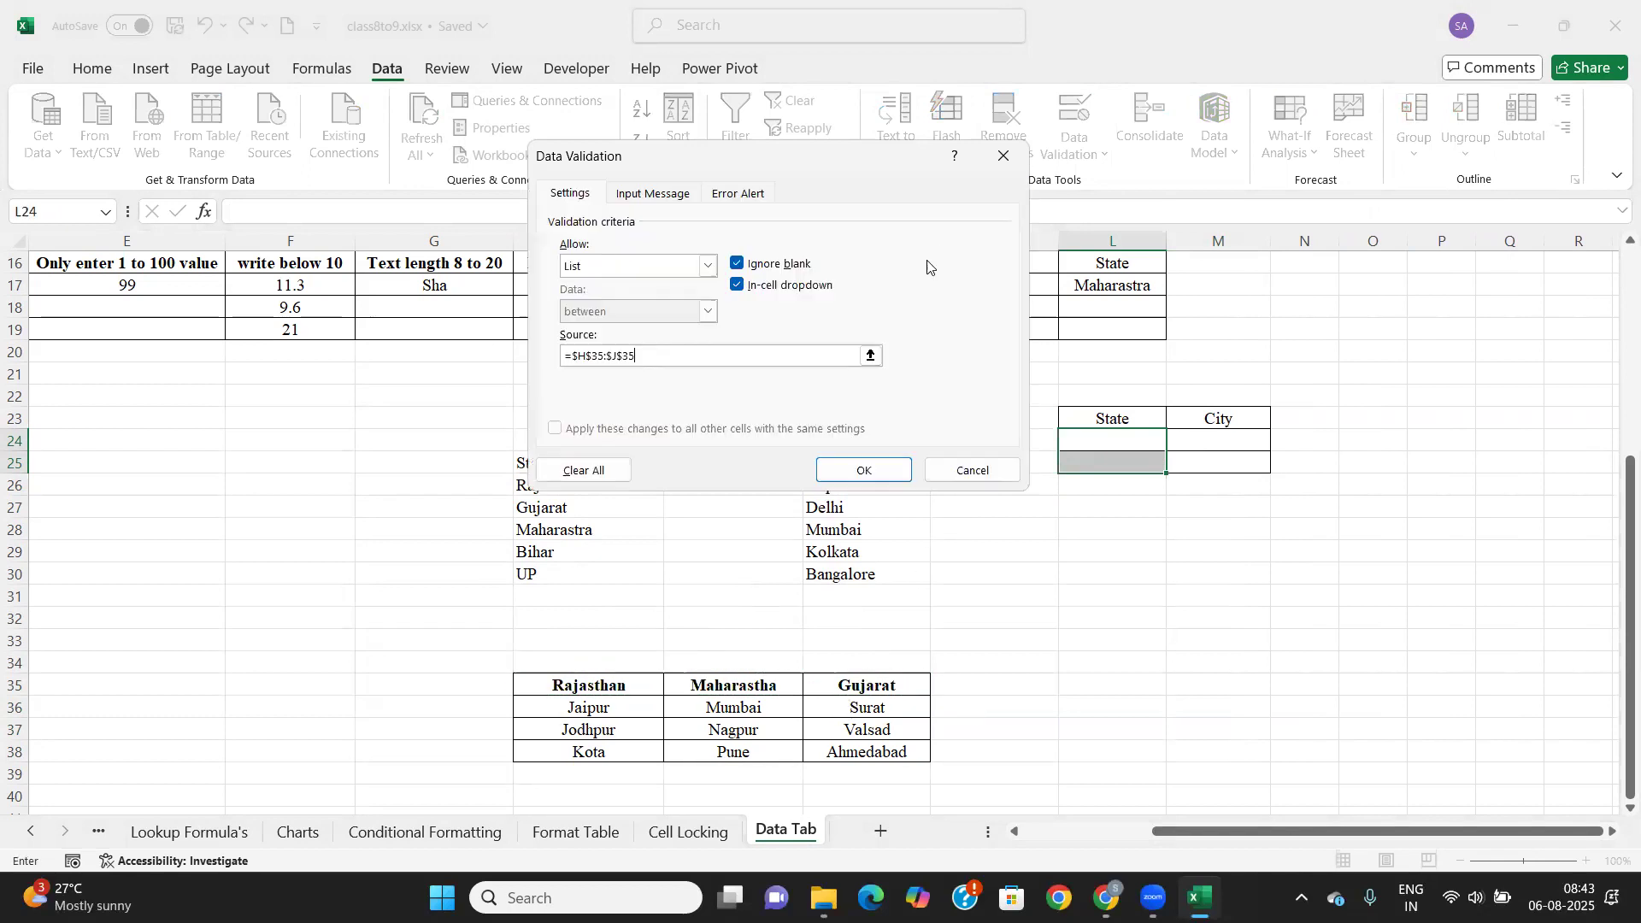
pyautogui.click(855, 469)
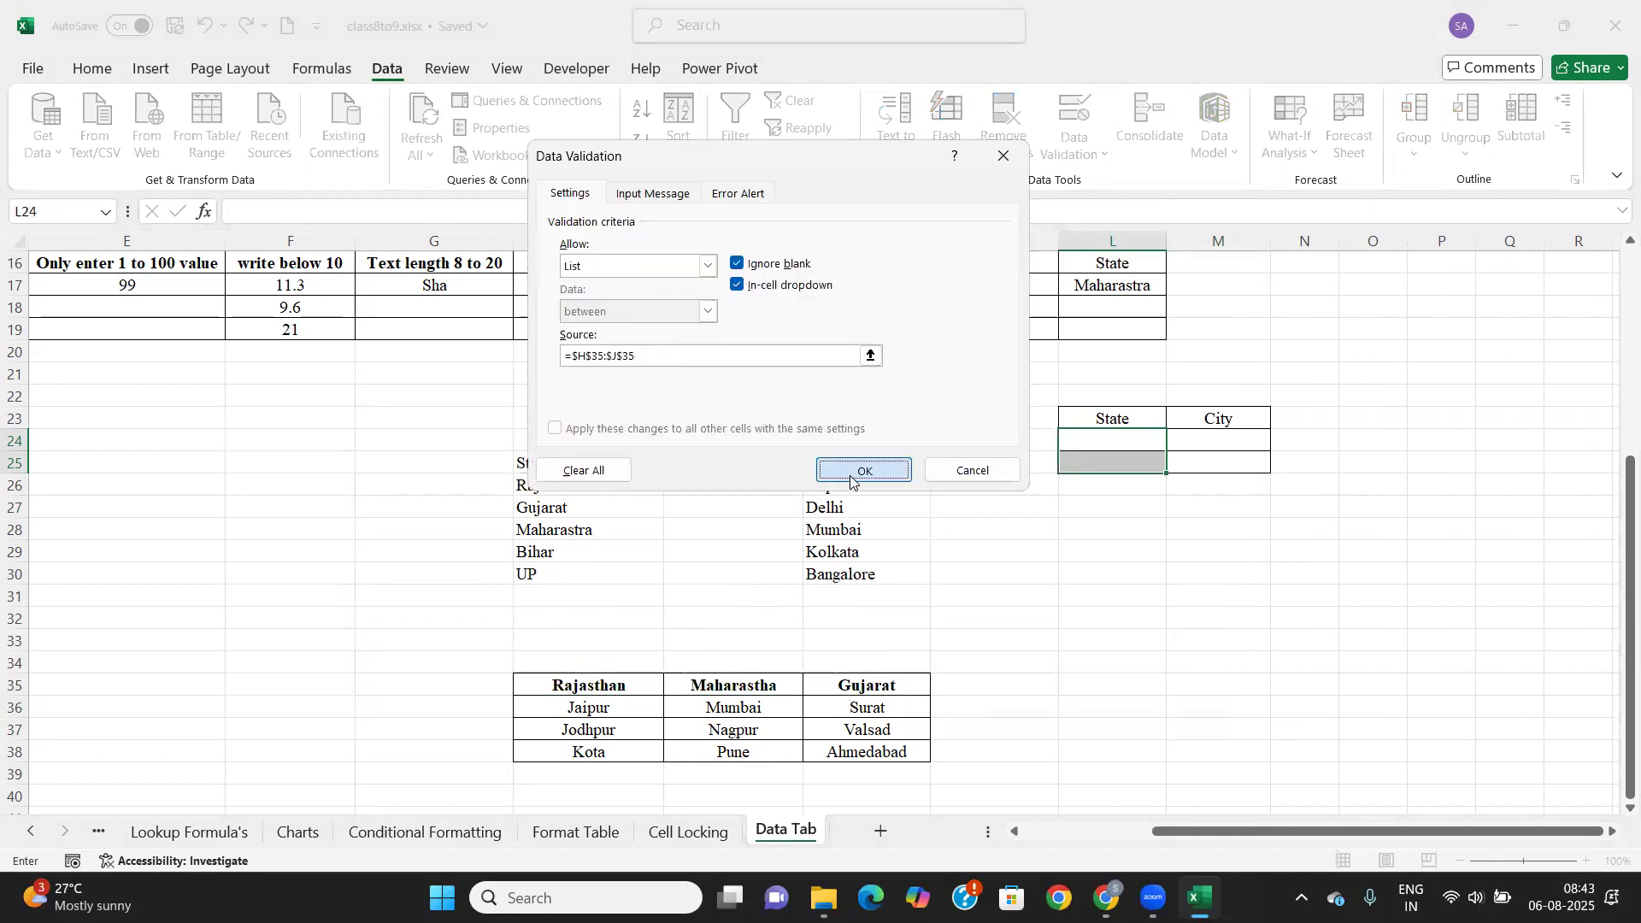
# Test the state dropdown in L24 by choosing Rajasthan and Maharastha, and finally set it to Gujarat.
pyautogui.click(1154, 443)
pyautogui.click(1179, 443)
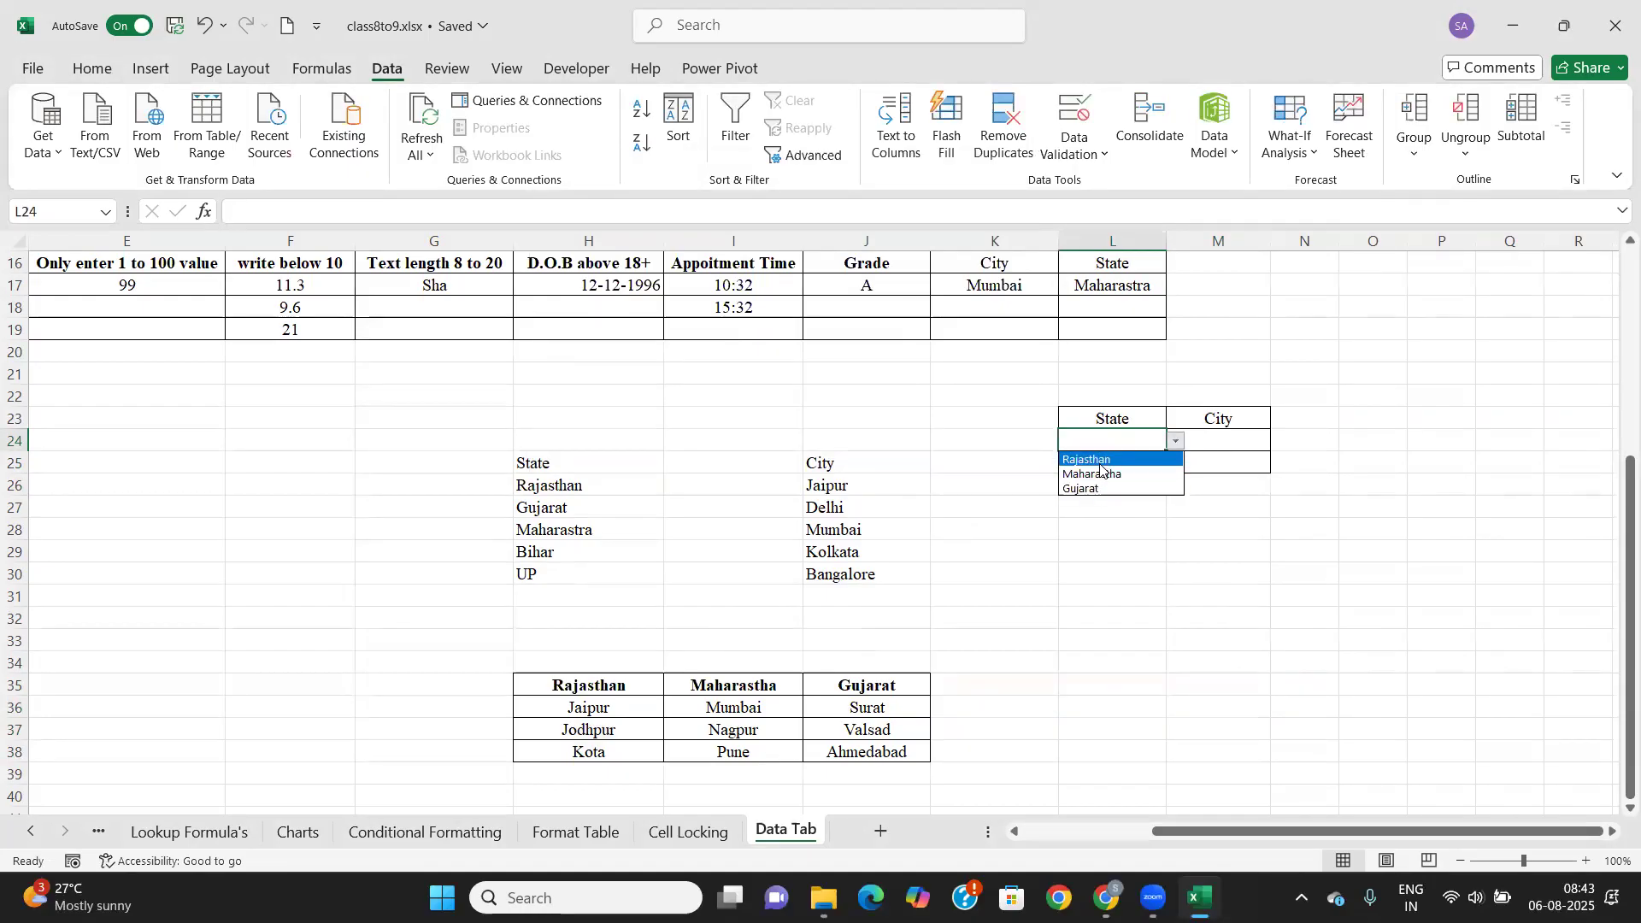
pyautogui.click(1093, 464)
pyautogui.click(1201, 436)
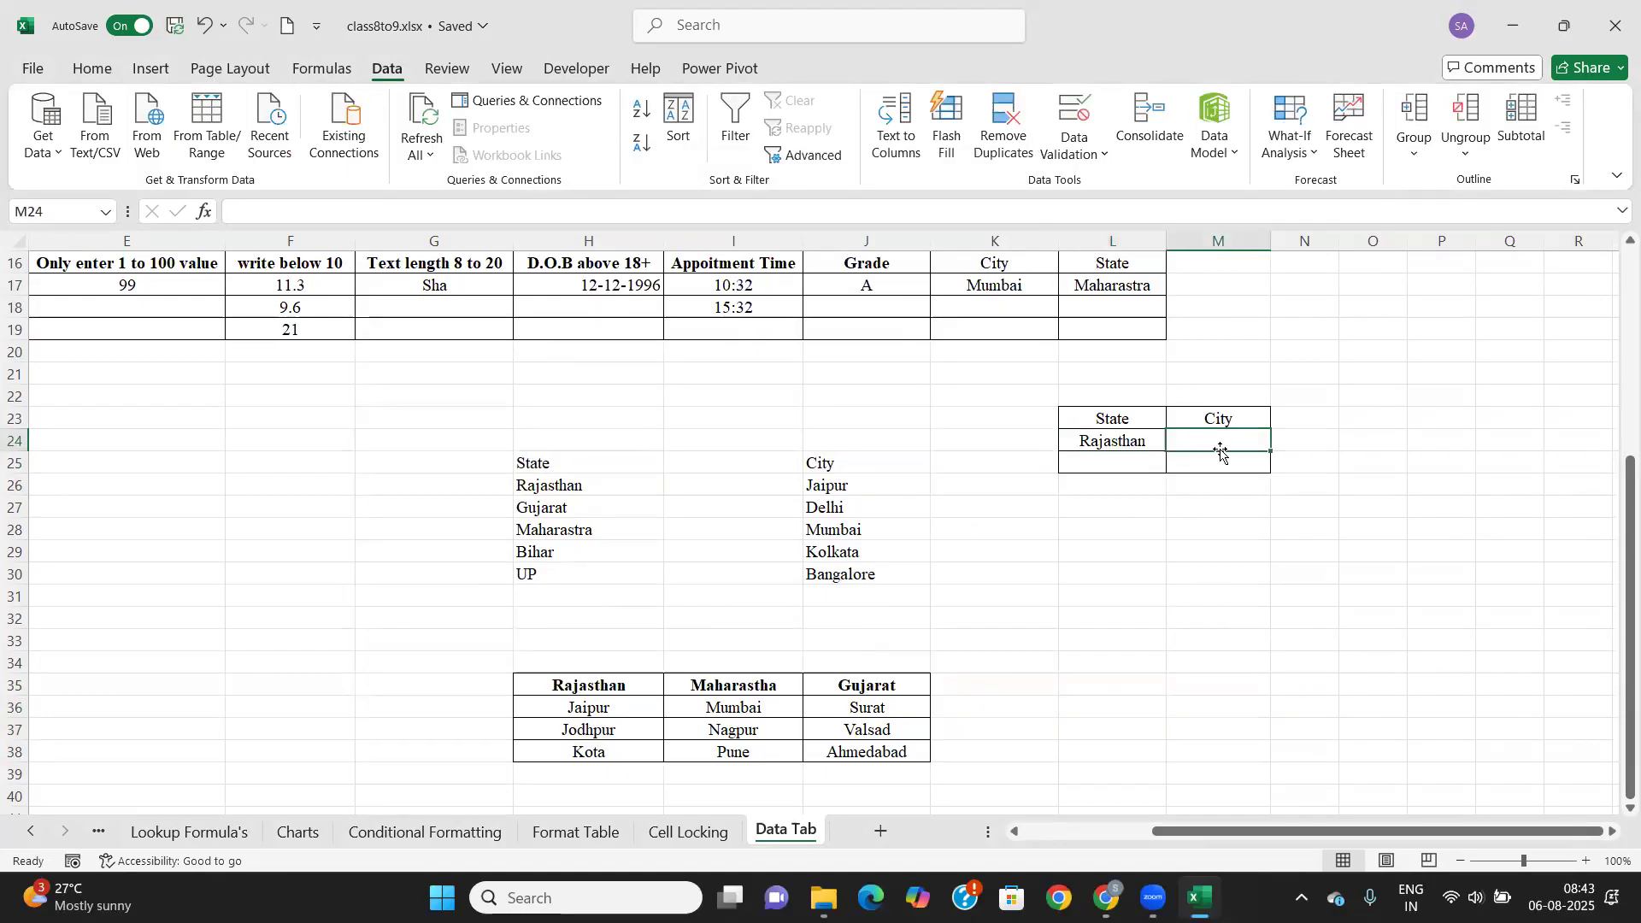
pyautogui.click(1130, 441)
pyautogui.click(1178, 442)
pyautogui.click(1107, 474)
pyautogui.click(1177, 441)
pyautogui.click(1120, 484)
# Add a list data validation to the city cell M24 using the INDIRECT function on $L$24 as the source.
pyautogui.click(1247, 441)
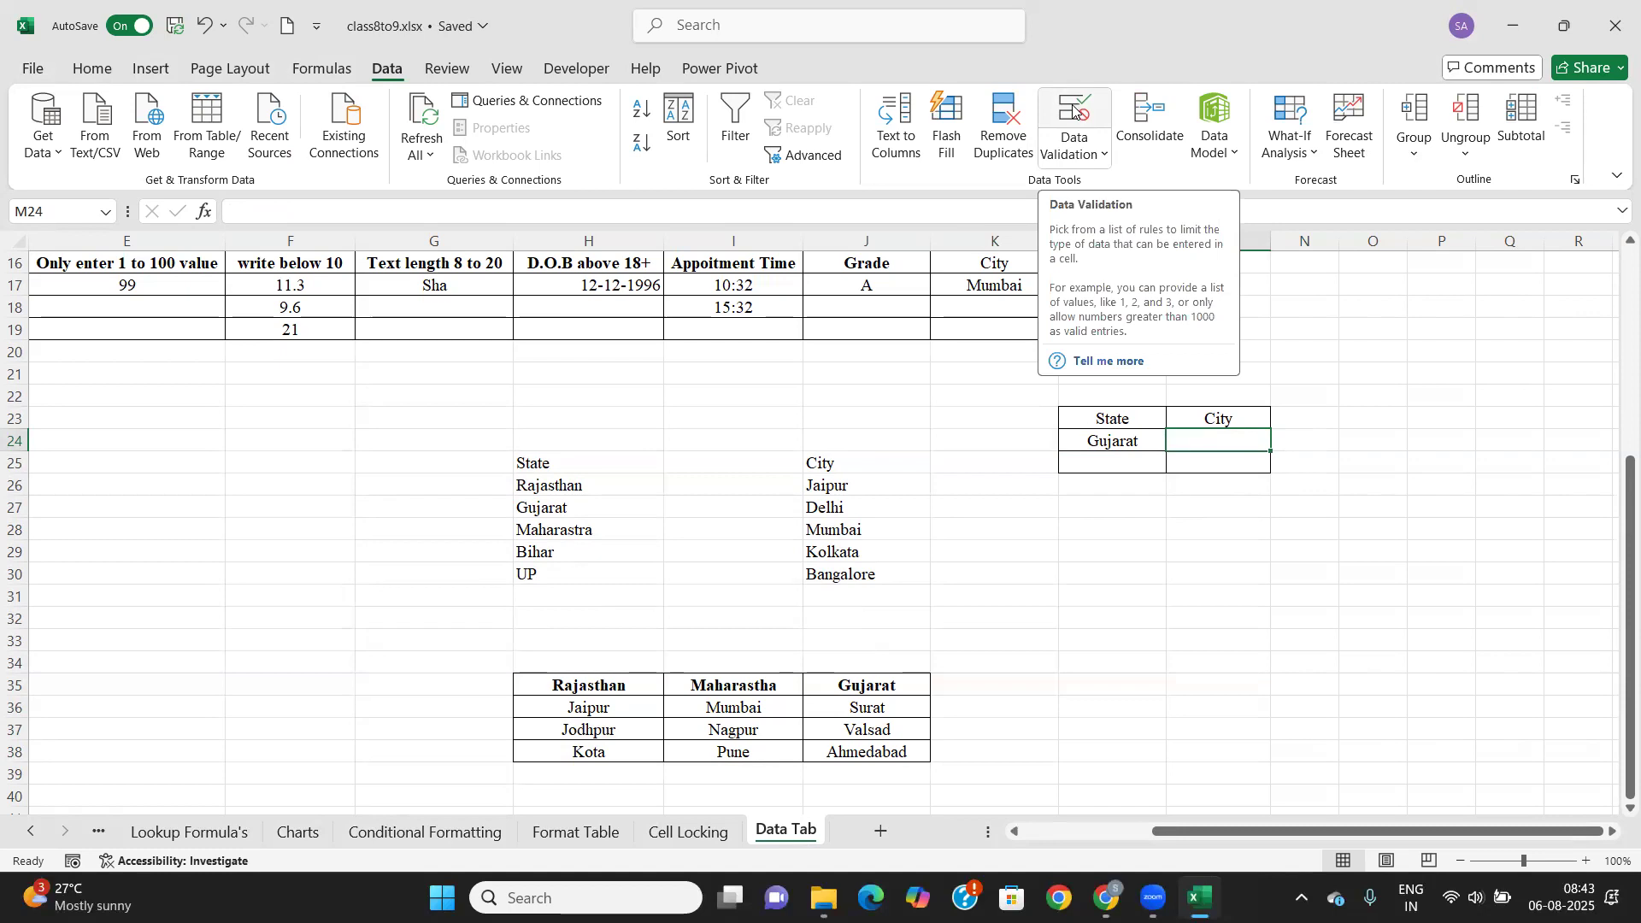
pyautogui.click(1074, 110)
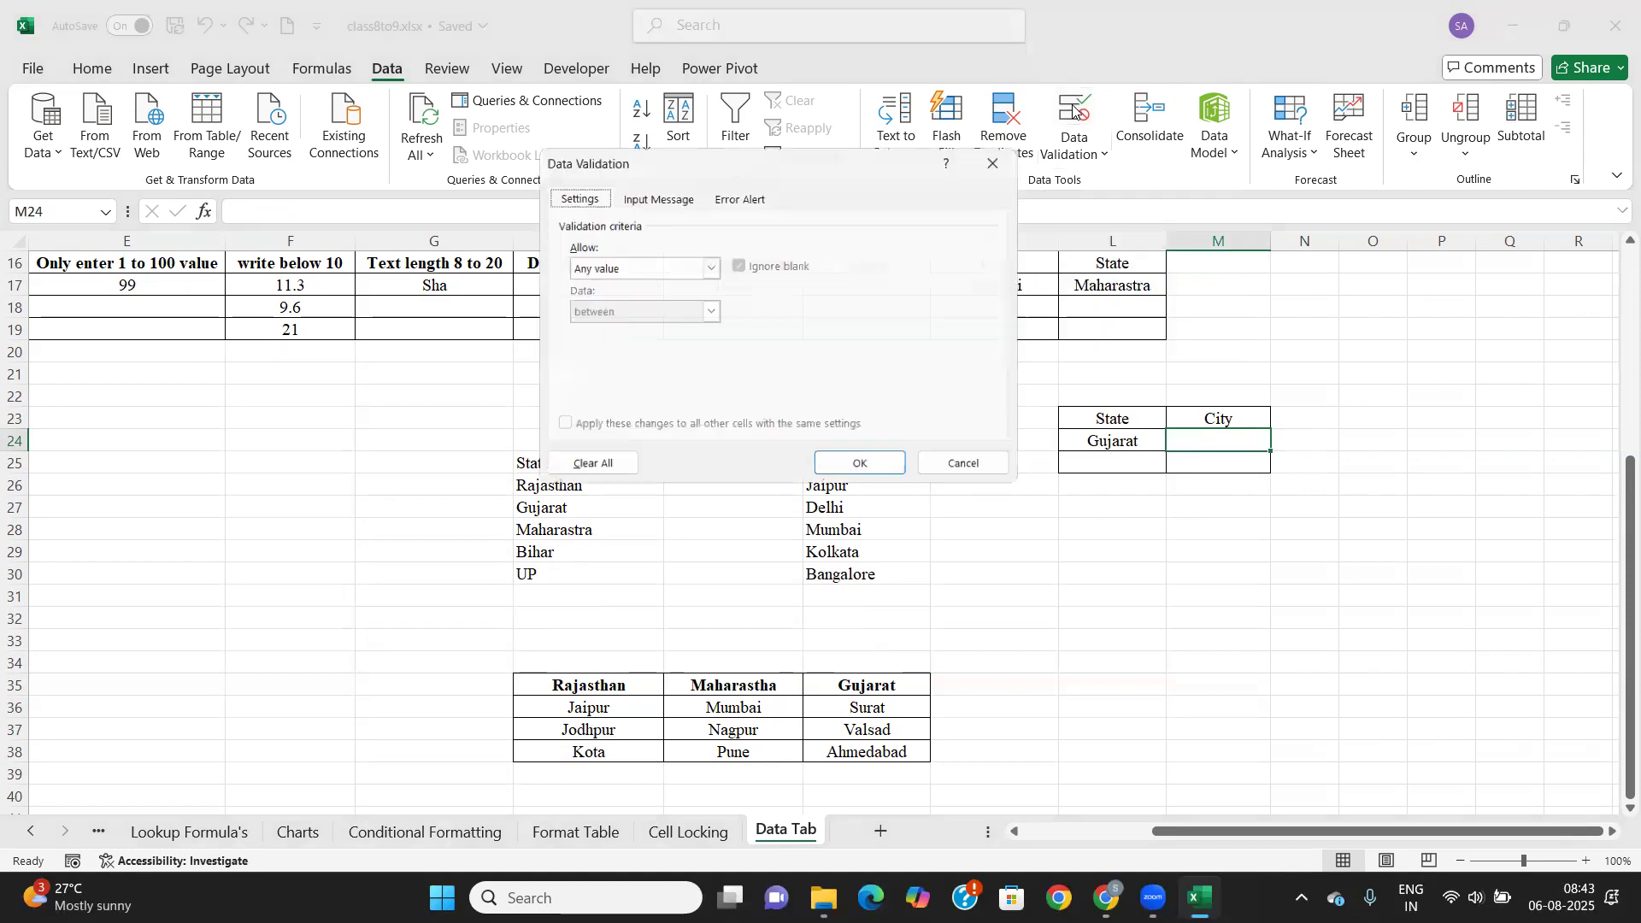
pyautogui.click(708, 267)
pyautogui.click(590, 325)
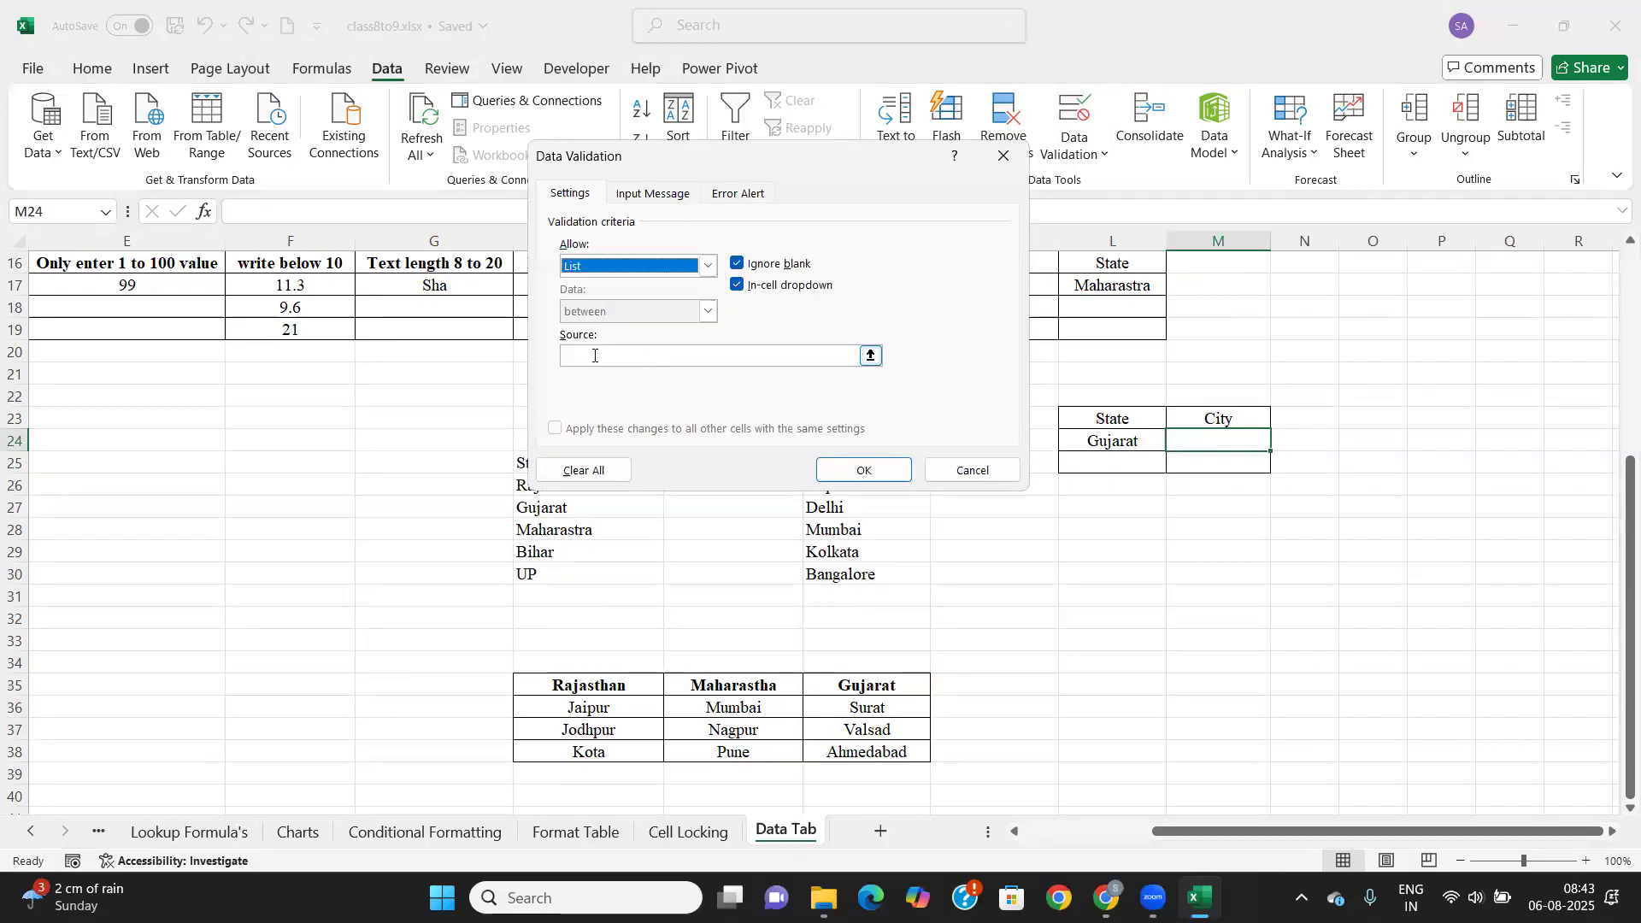
pyautogui.click(594, 355)
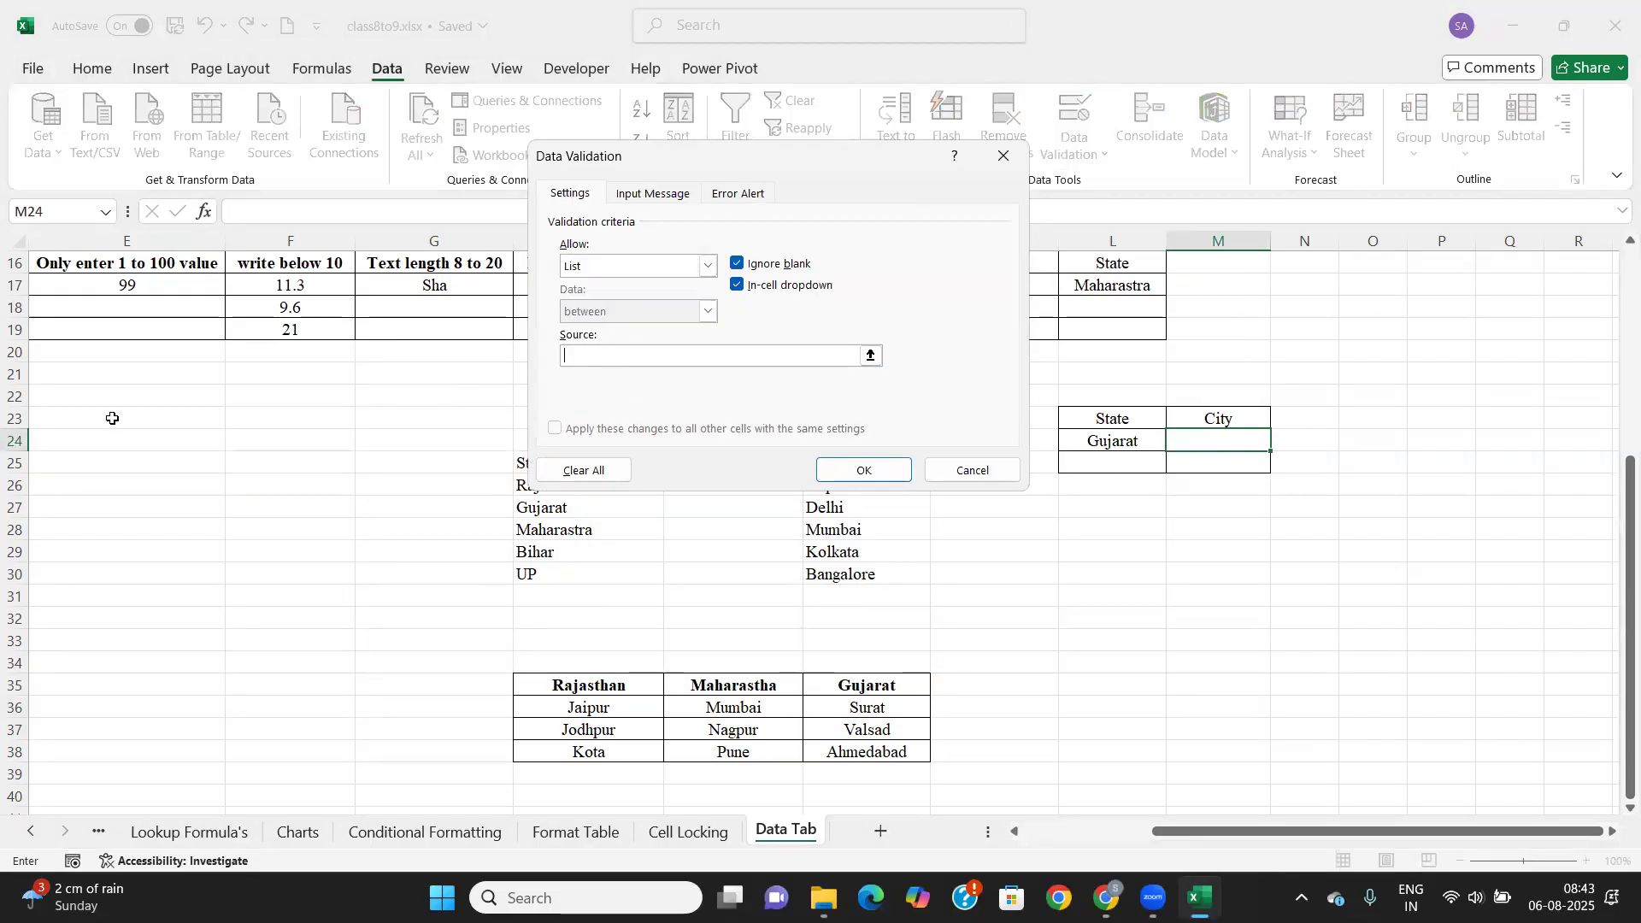
pyautogui.write('=indirect(')
pyautogui.click(871, 356)
pyautogui.click(1109, 441)
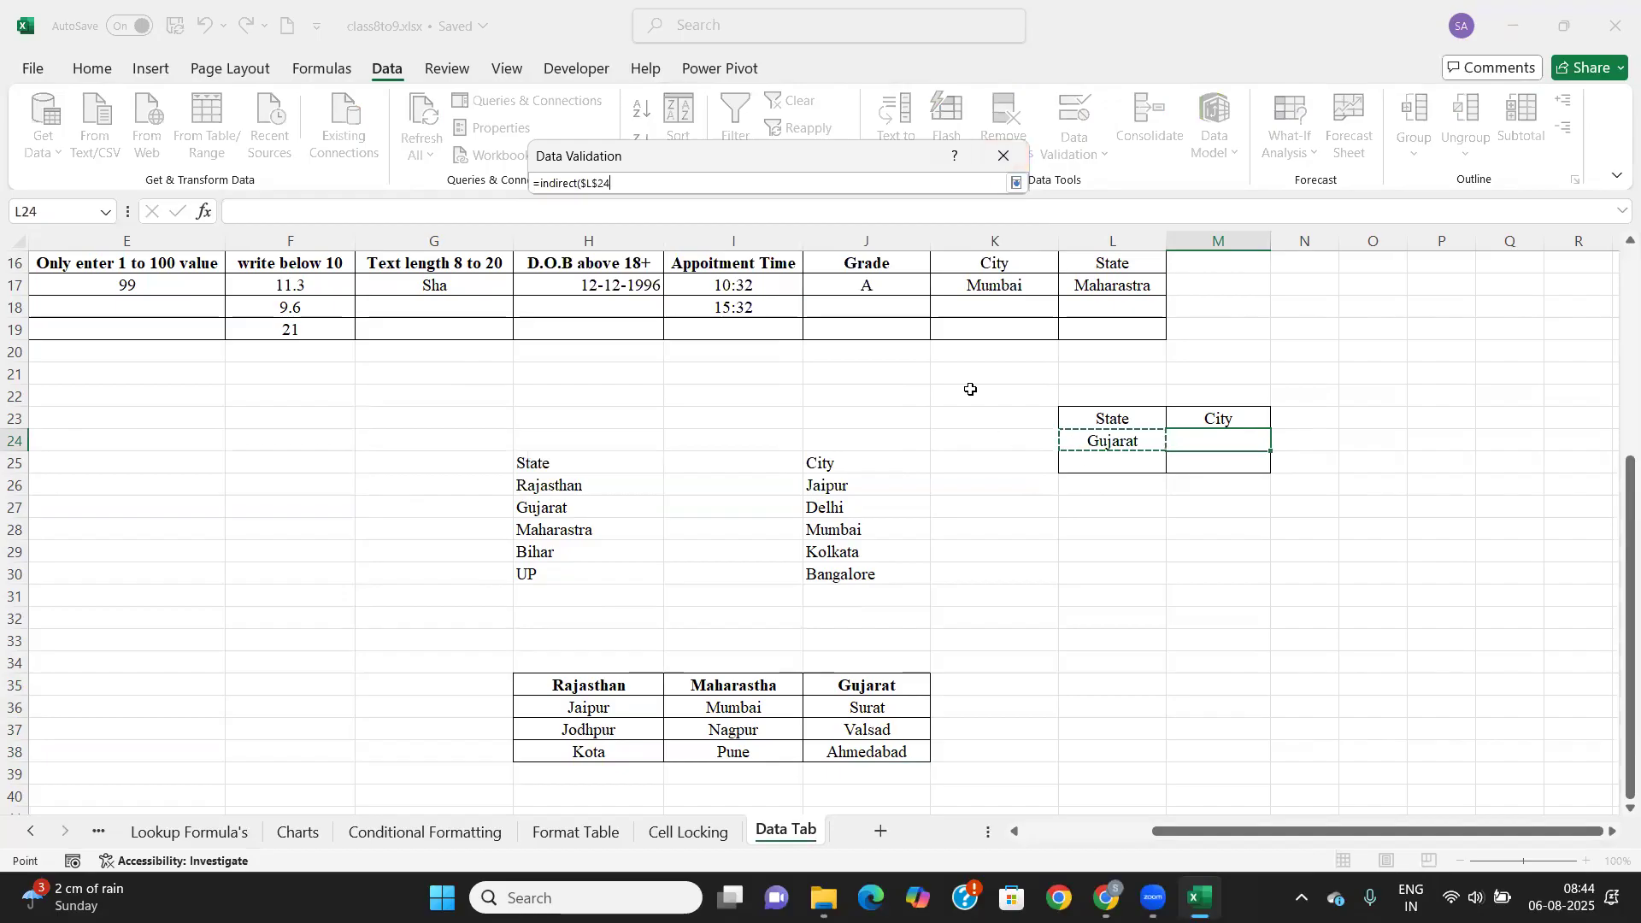
pyautogui.click(1017, 184)
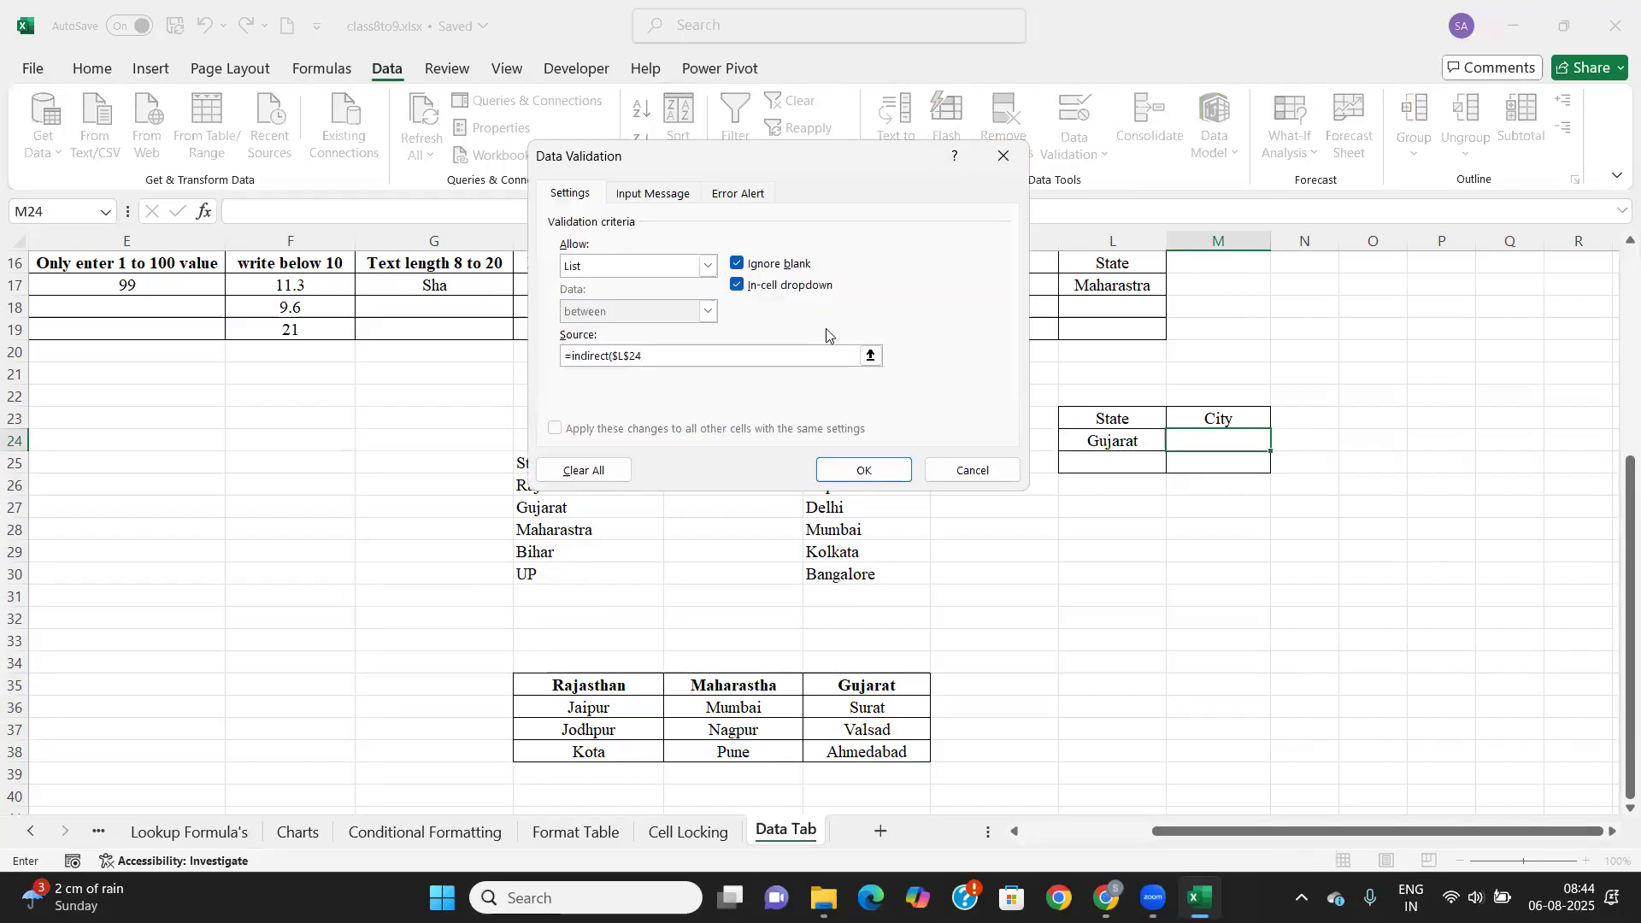
pyautogui.click(855, 469)
# Test the dependent city dropdown in M24 by picking Valsad for Gujarat, and Jodhpur with the L24 state set to Rajasthan.
pyautogui.click(1279, 441)
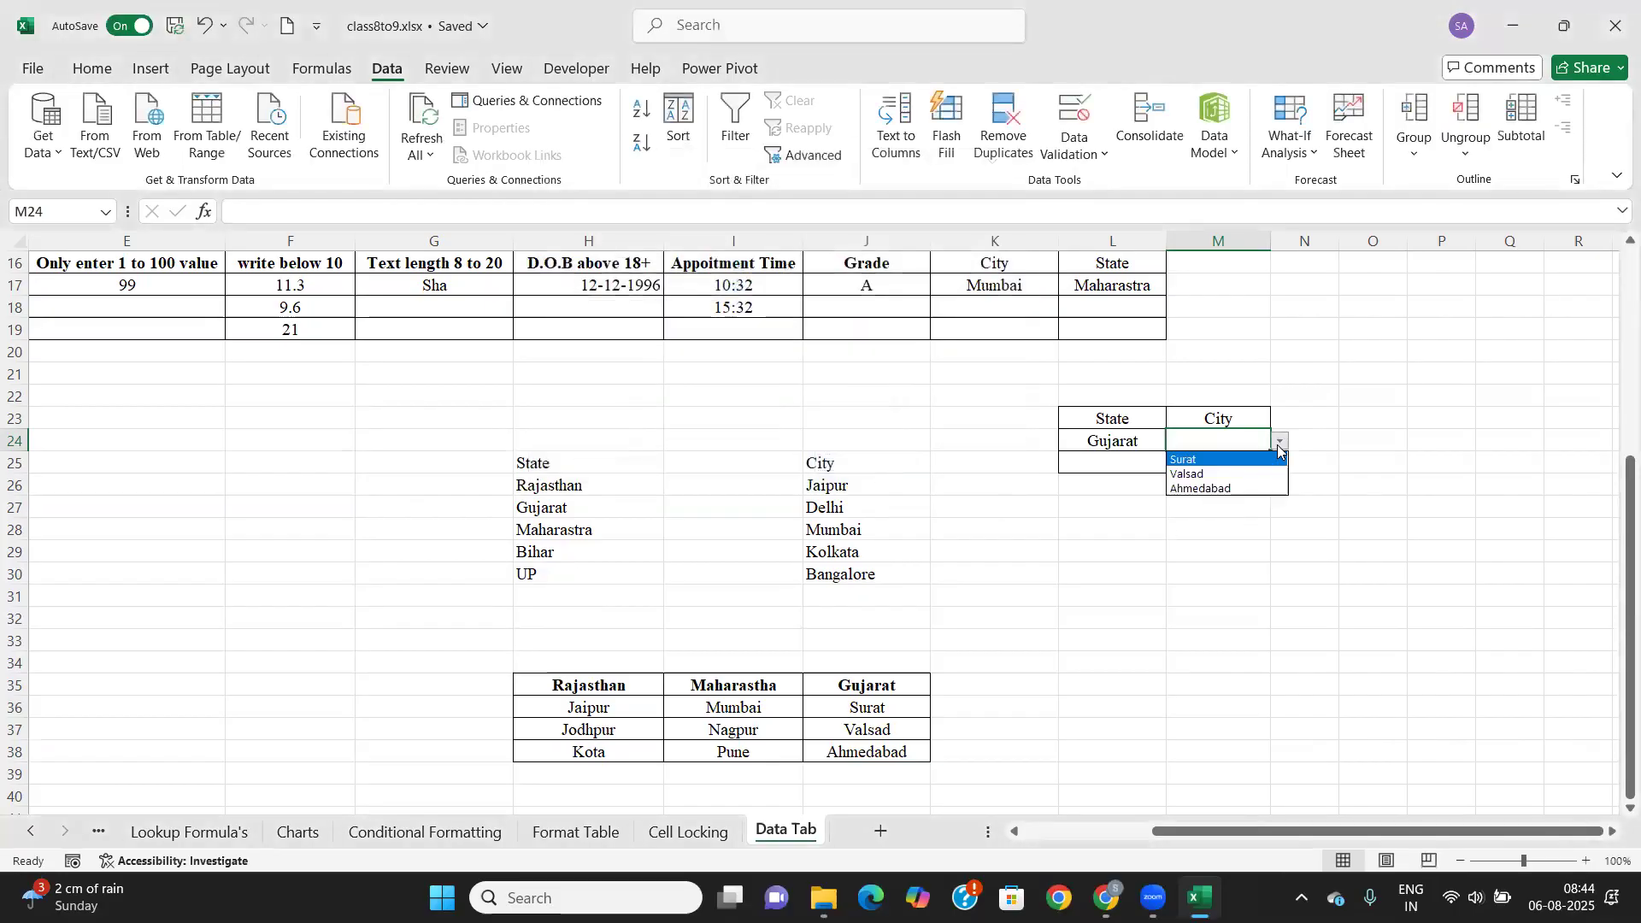
pyautogui.click(1222, 475)
pyautogui.click(1154, 441)
pyautogui.click(1178, 441)
pyautogui.click(1137, 465)
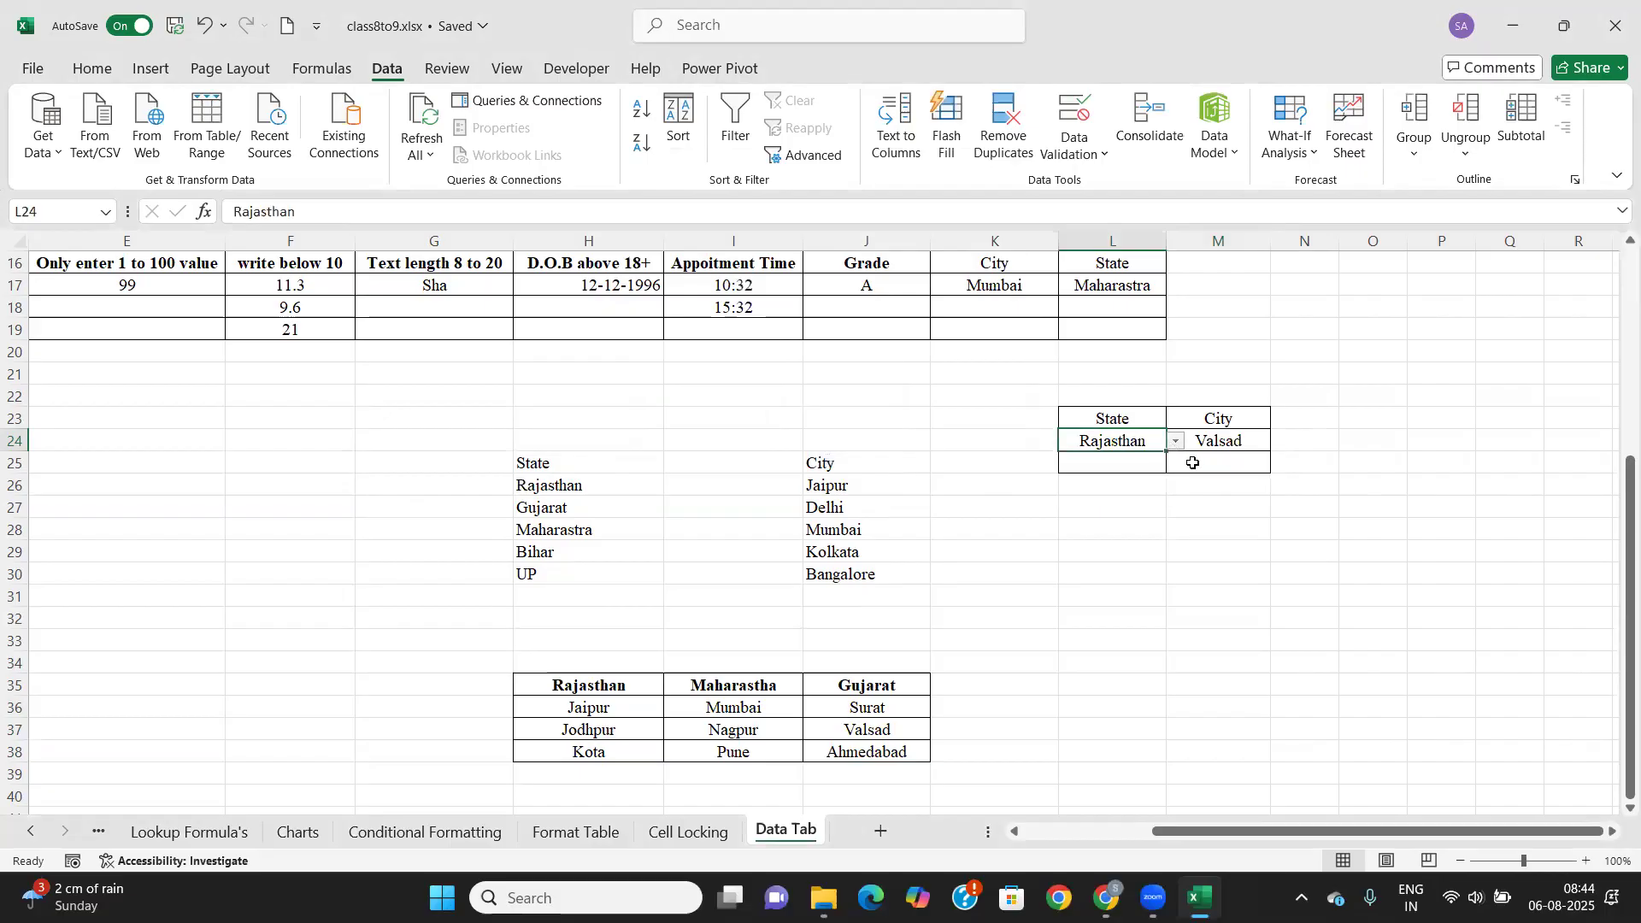
pyautogui.click(1262, 442)
pyautogui.click(1282, 441)
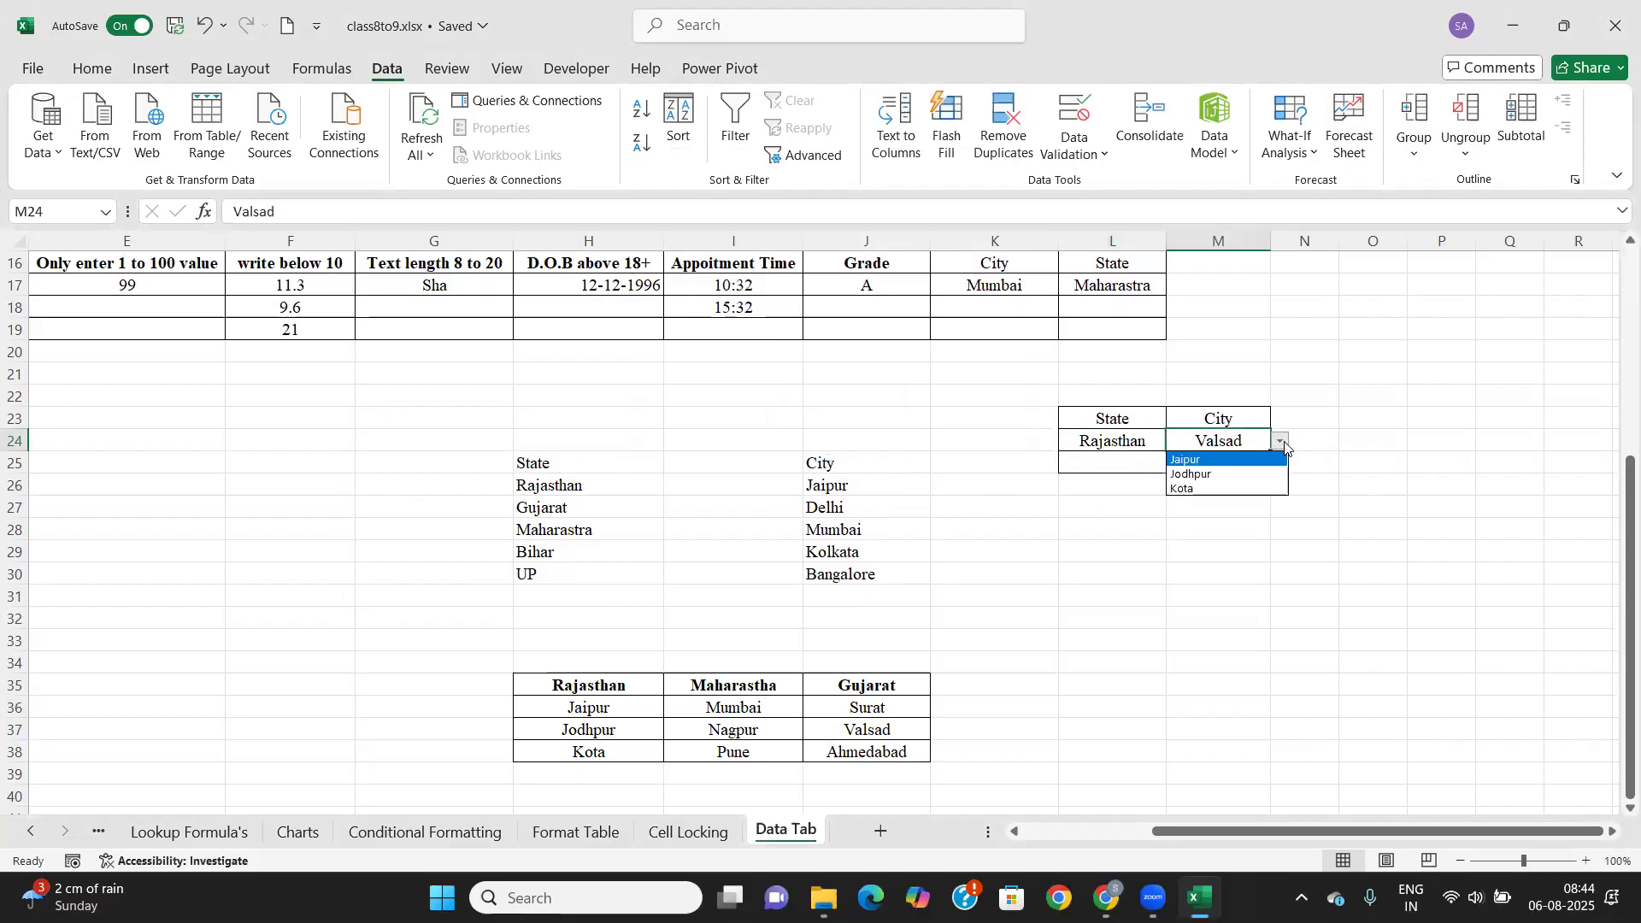
pyautogui.click(1217, 465)
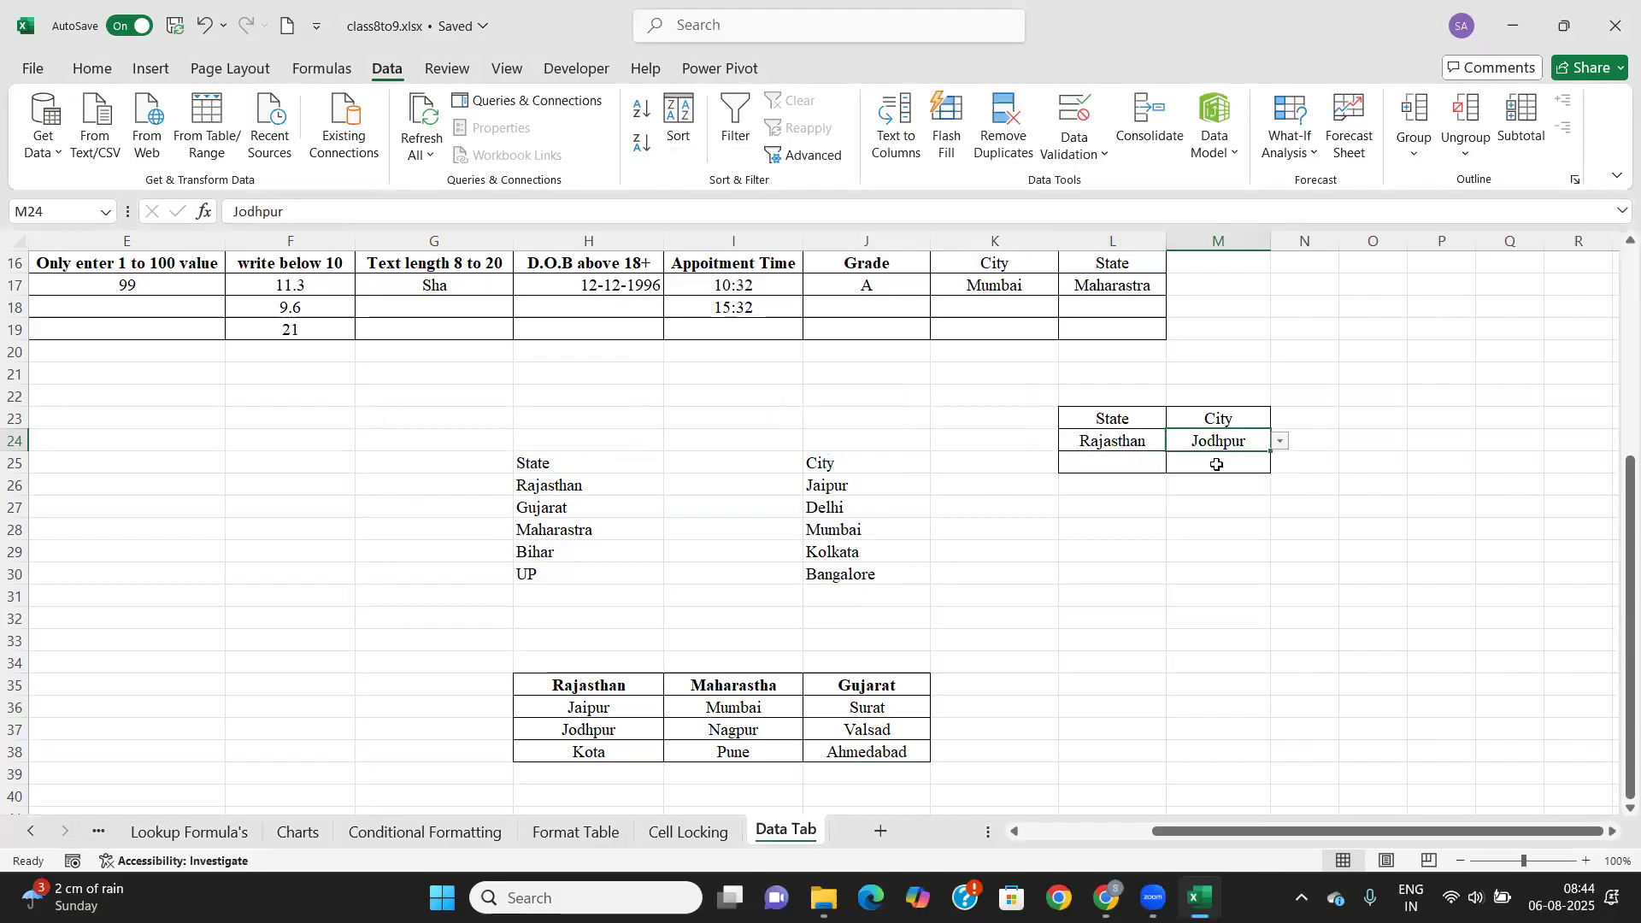
# Set the state in L24 to Gujarat and select the city cell M24.
pyautogui.click(1154, 441)
pyautogui.click(1178, 443)
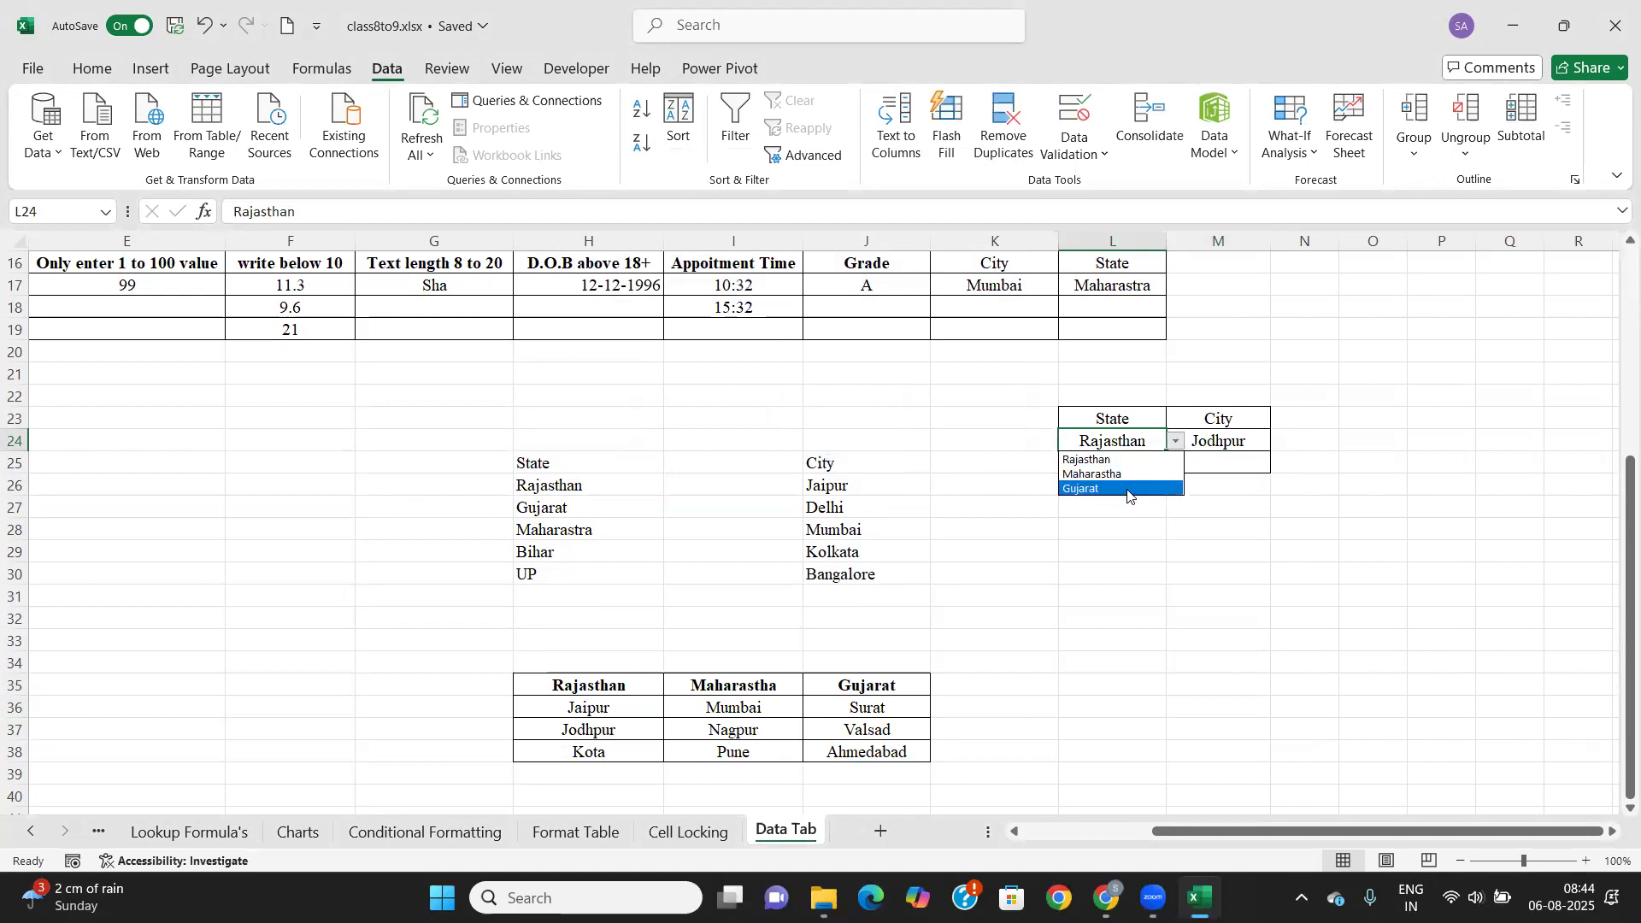
pyautogui.click(1127, 487)
pyautogui.click(1220, 439)
pyautogui.click(1291, 444)
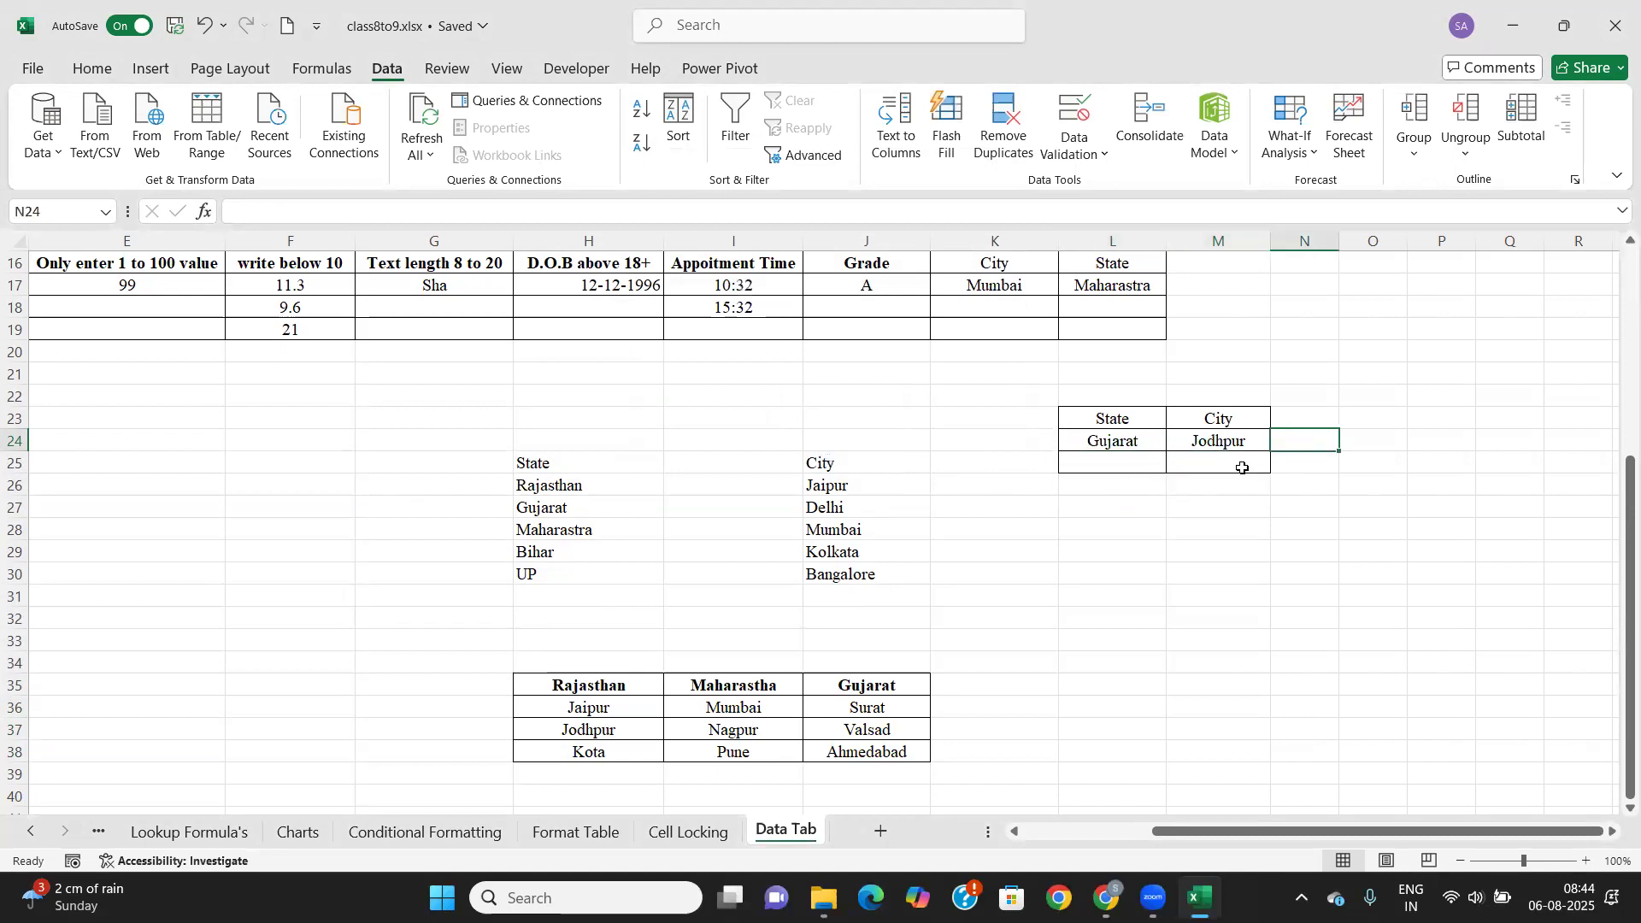
pyautogui.click(1262, 457)
pyautogui.click(1264, 446)
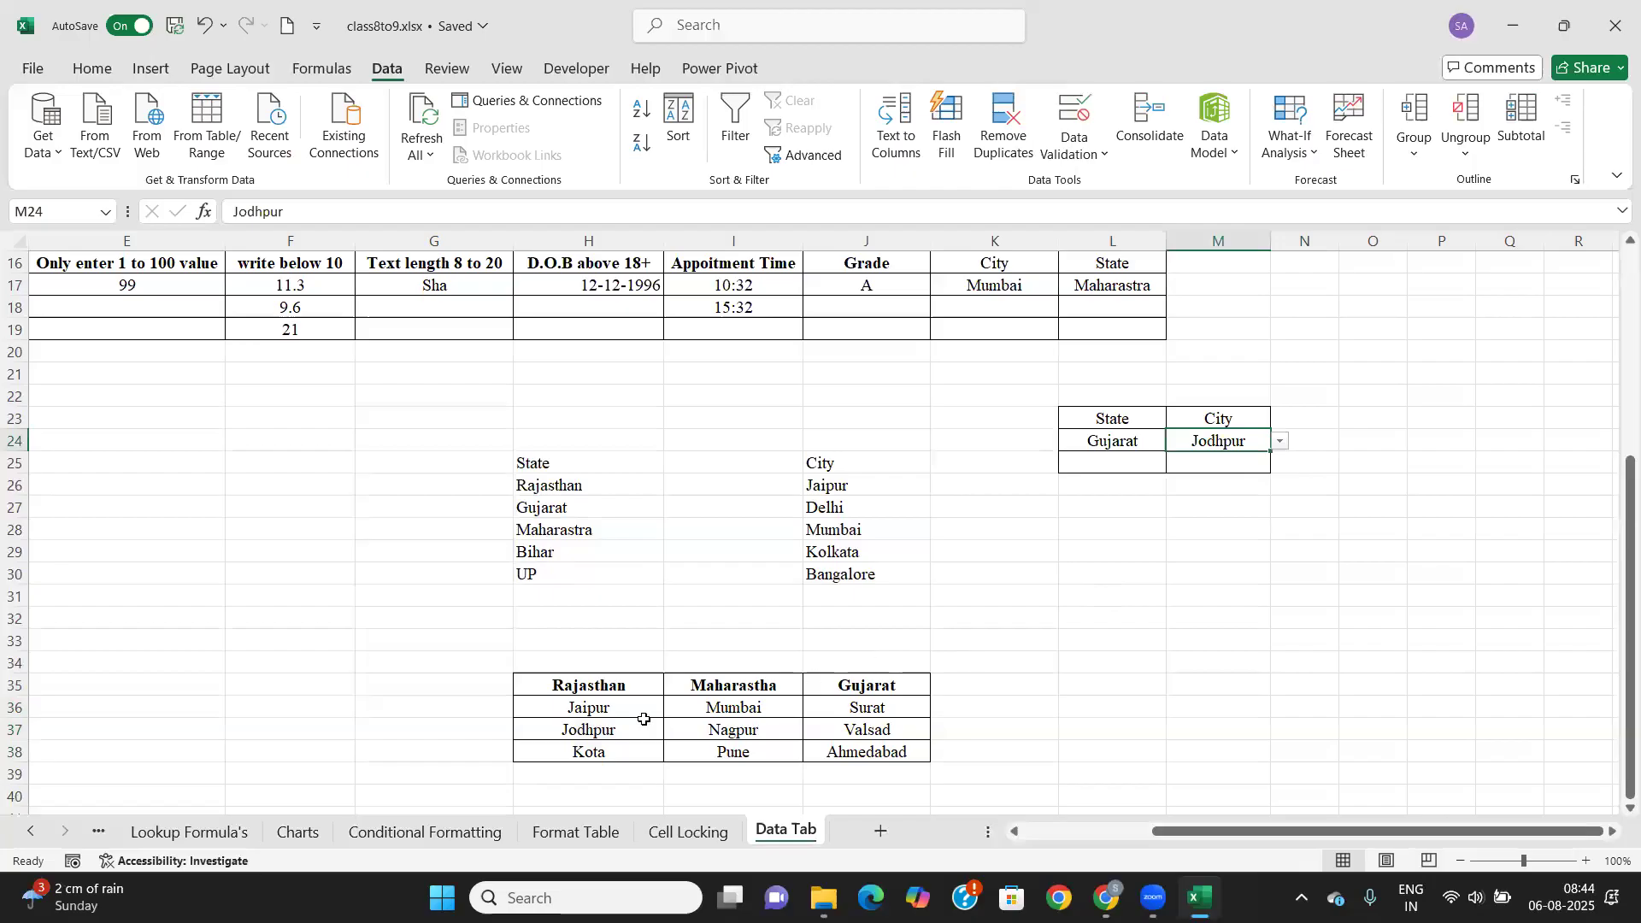
# Check the range names of the city lists in H36:H38 and I36:I38, and select the state cell L24.
pyautogui.scroll(-2, 637, 713)
pyautogui.moveTo(641, 578); pyautogui.dragTo(633, 612)
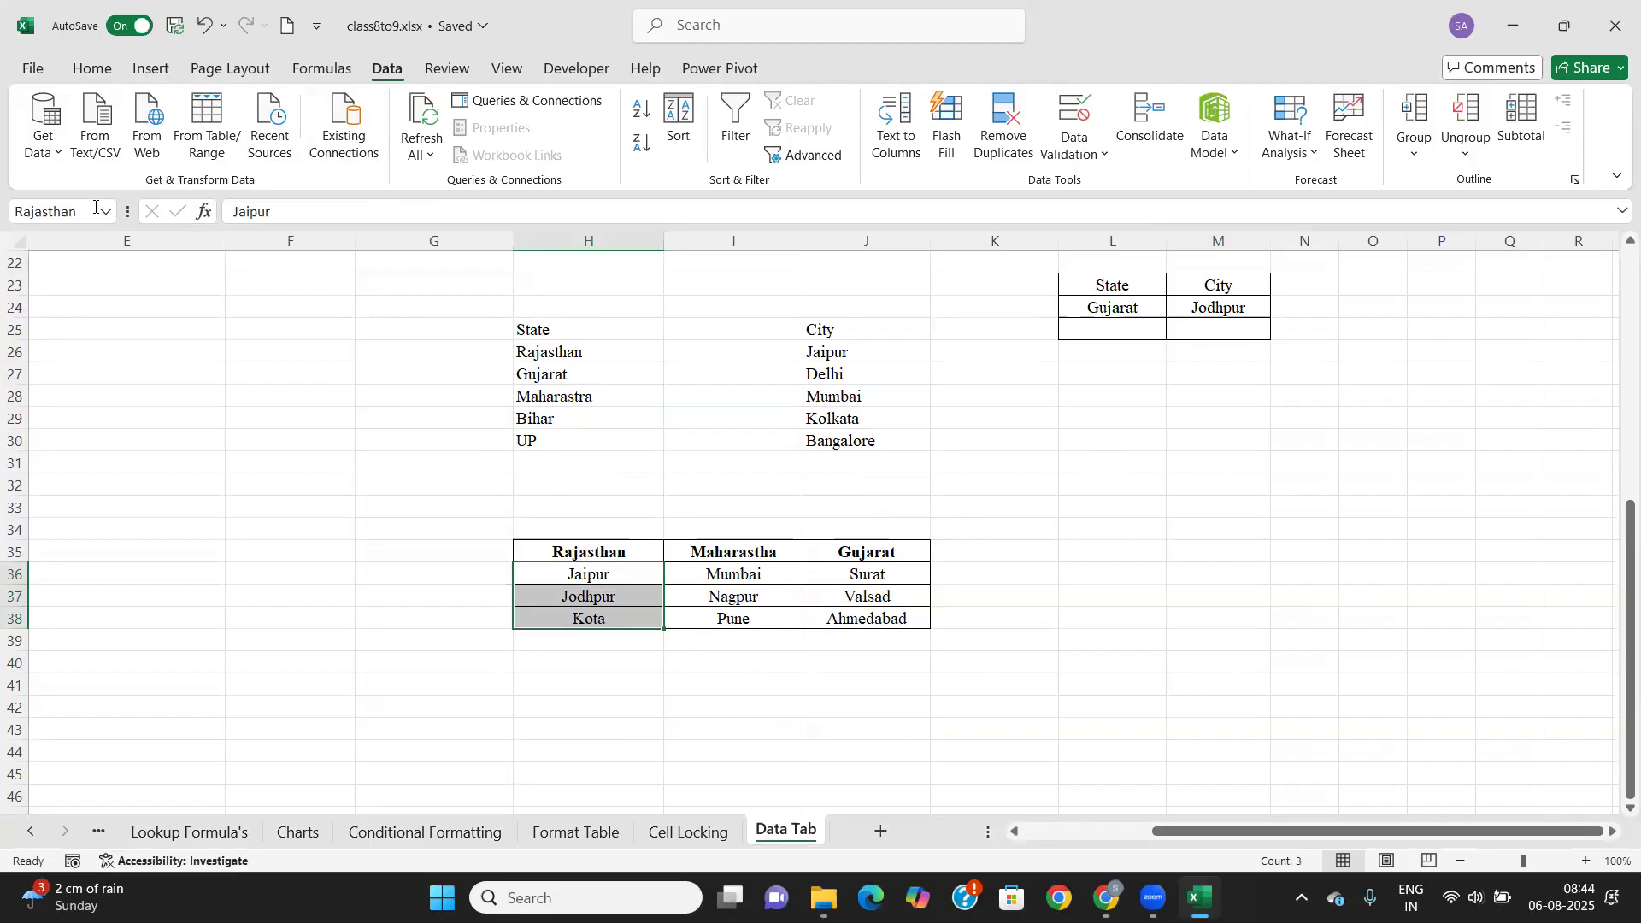
pyautogui.moveTo(691, 573); pyautogui.dragTo(703, 612)
pyautogui.click(1125, 309)
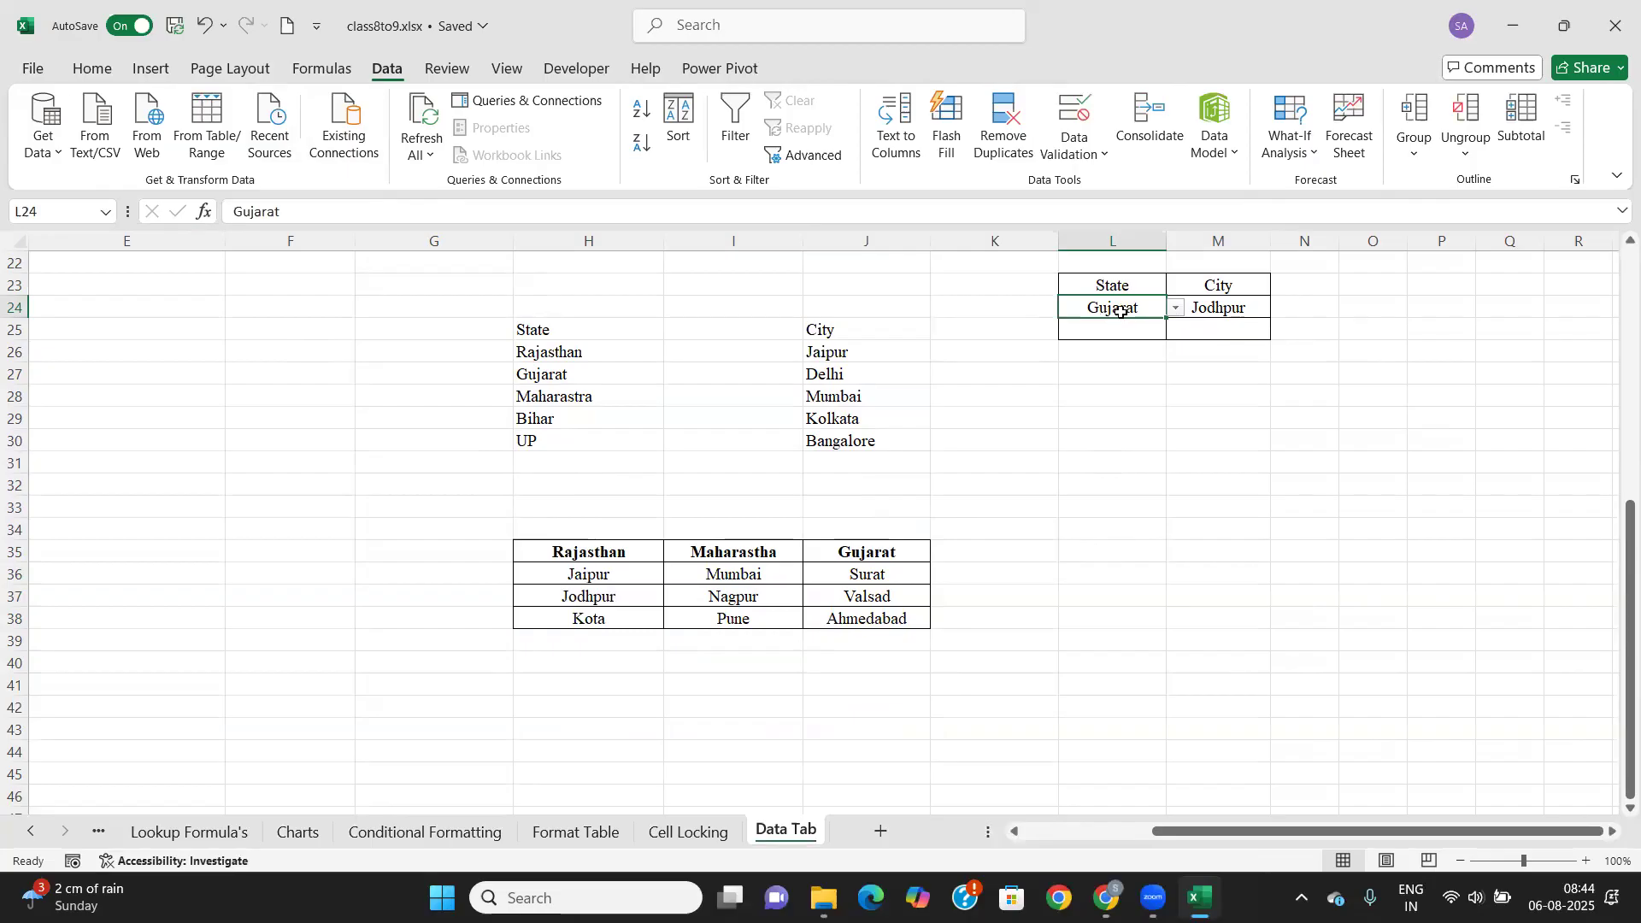
# Set the state in L24 to Maharastha and select the city cell M24.
pyautogui.click(1232, 306)
pyautogui.click(1147, 305)
pyautogui.click(1177, 308)
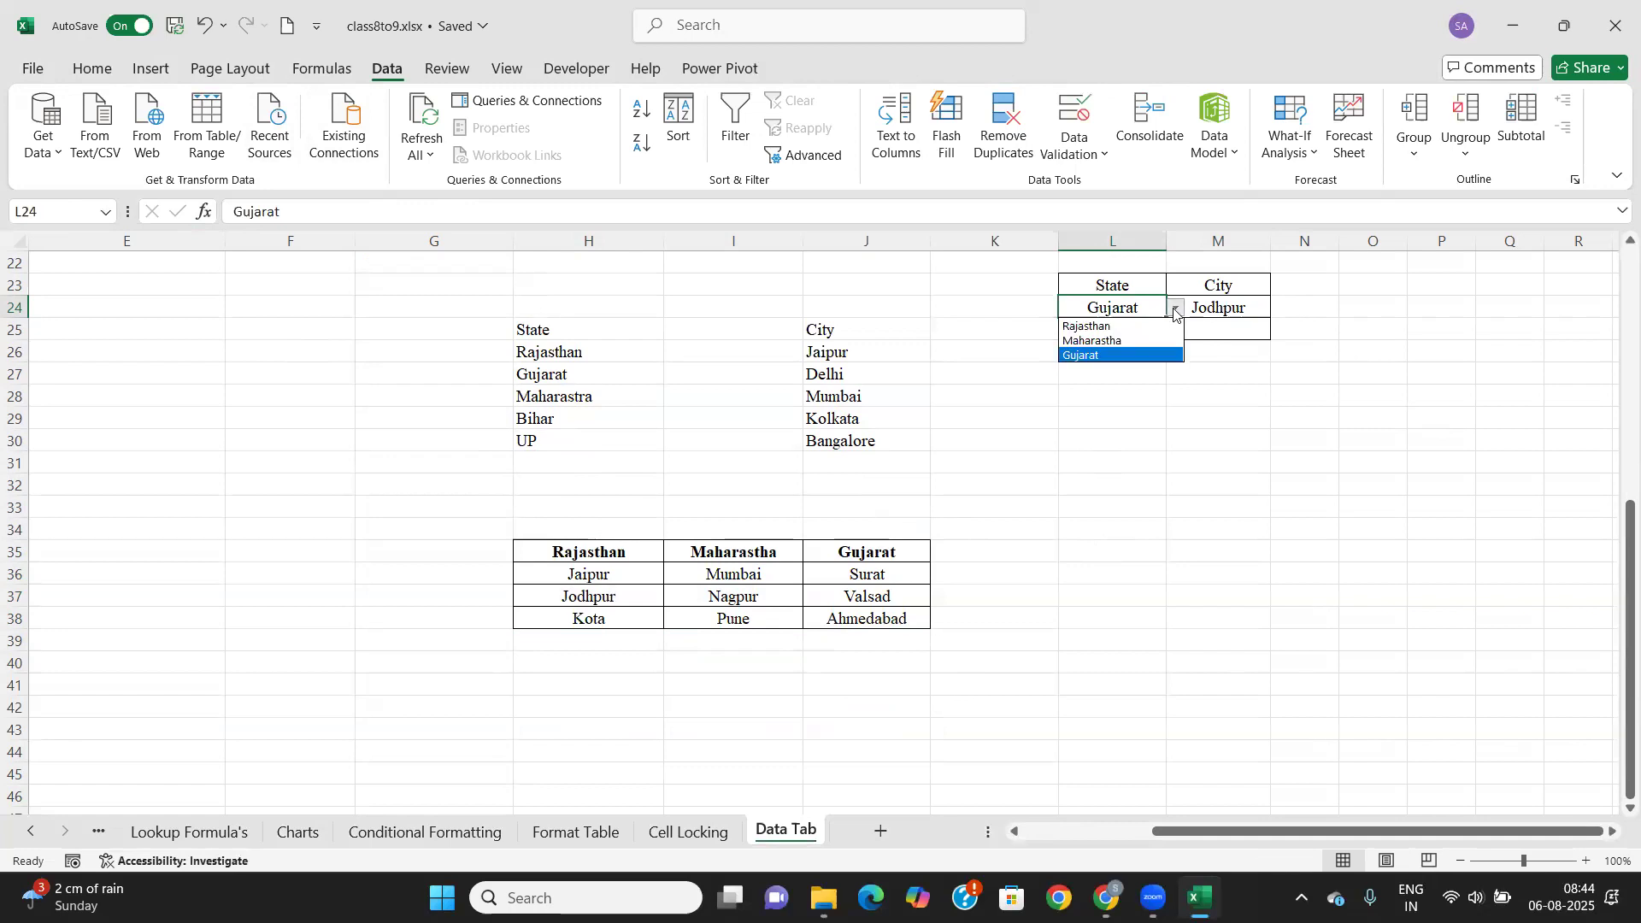
pyautogui.click(1094, 341)
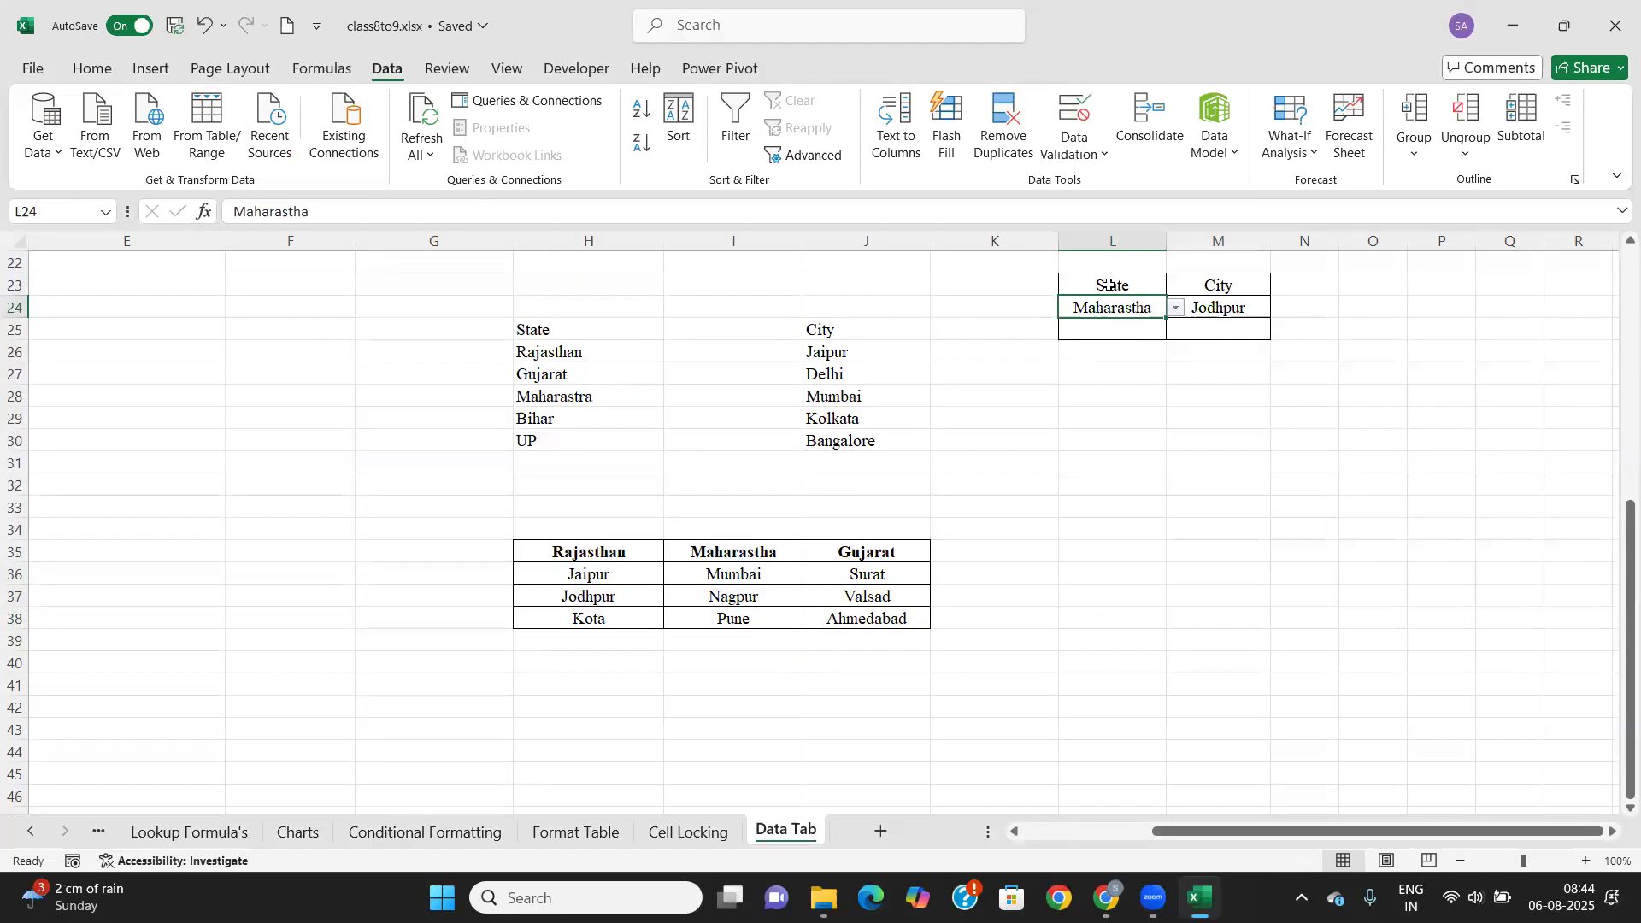
pyautogui.click(1224, 306)
pyautogui.click(1124, 308)
pyautogui.click(1218, 308)
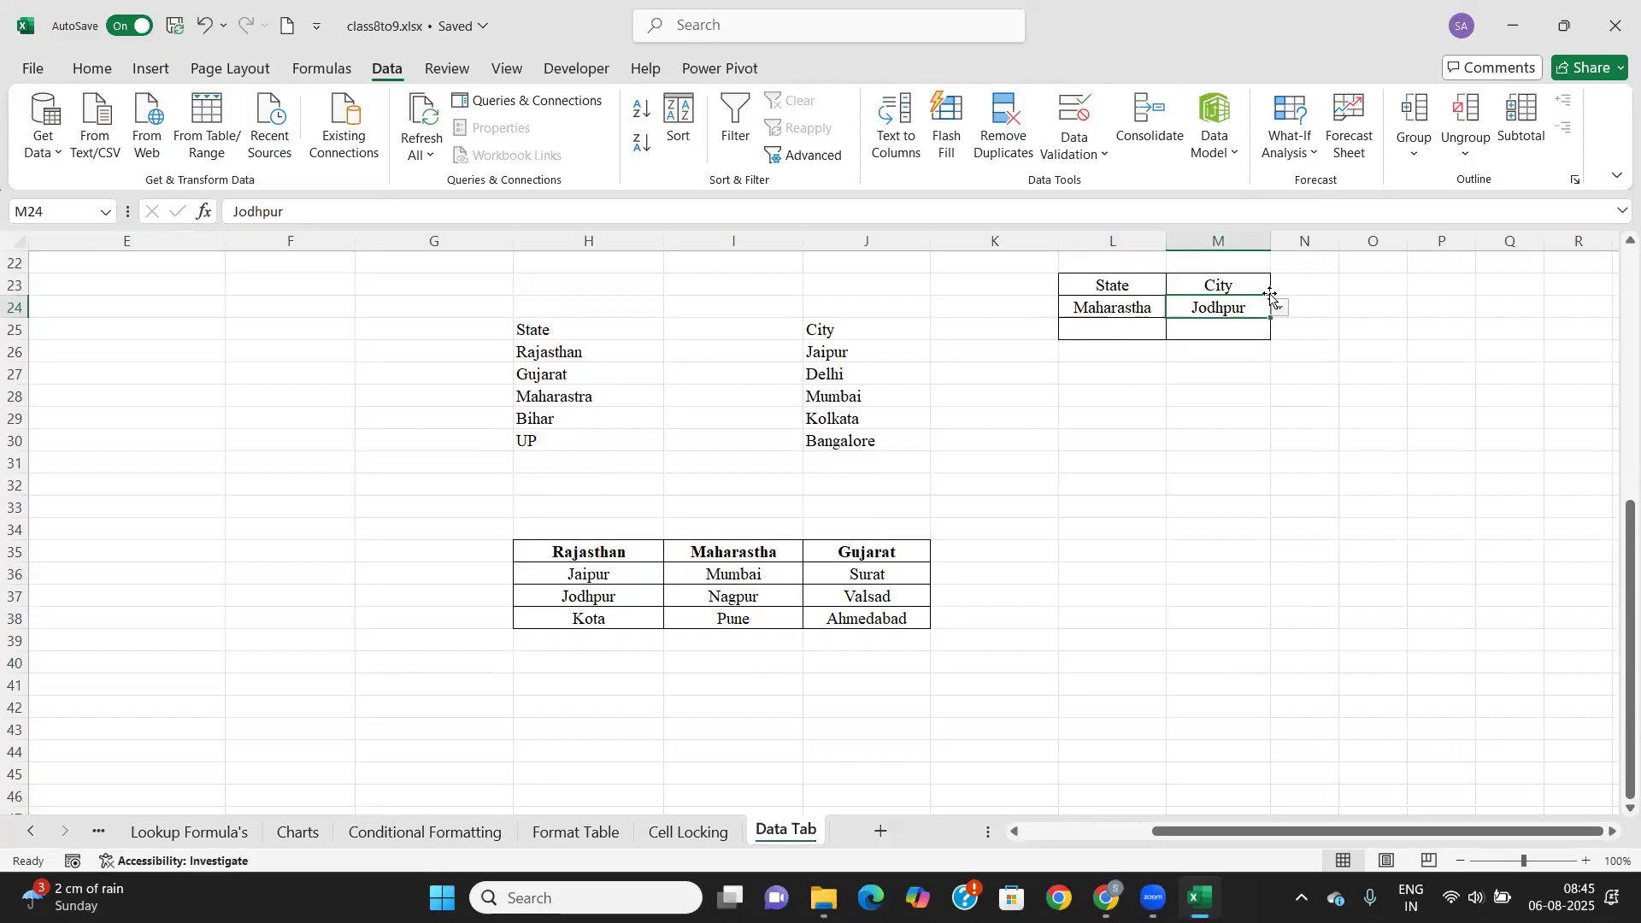
# Set the state in L24 to Rajasthan and choose Kota as the city in M24.
pyautogui.click(1141, 310)
pyautogui.click(1177, 312)
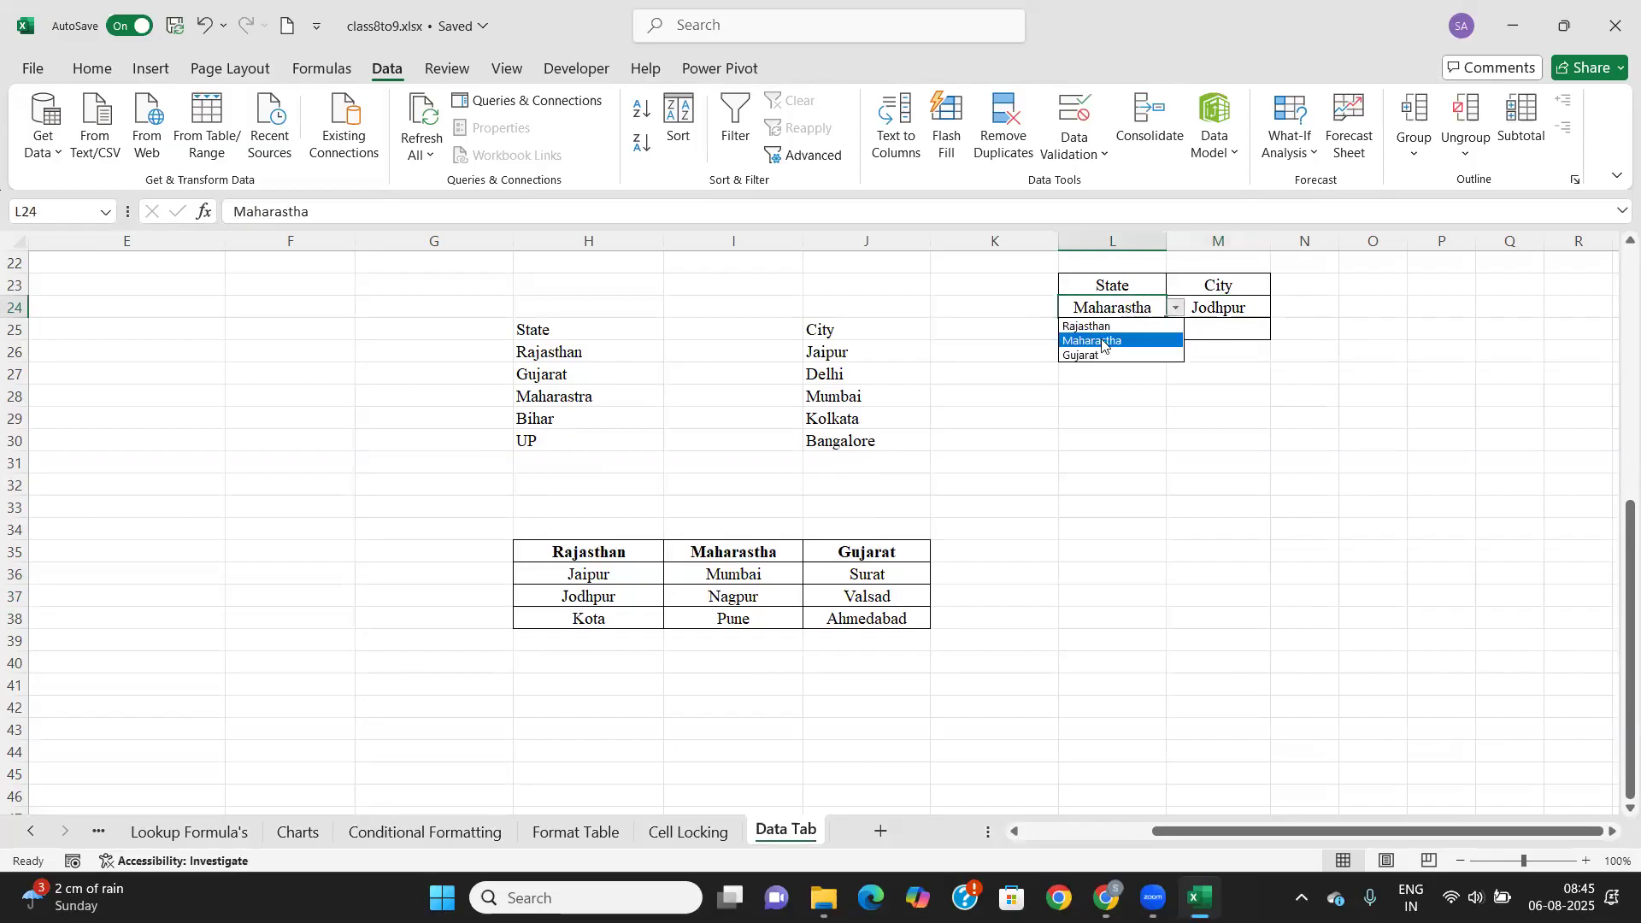
pyautogui.click(1093, 329)
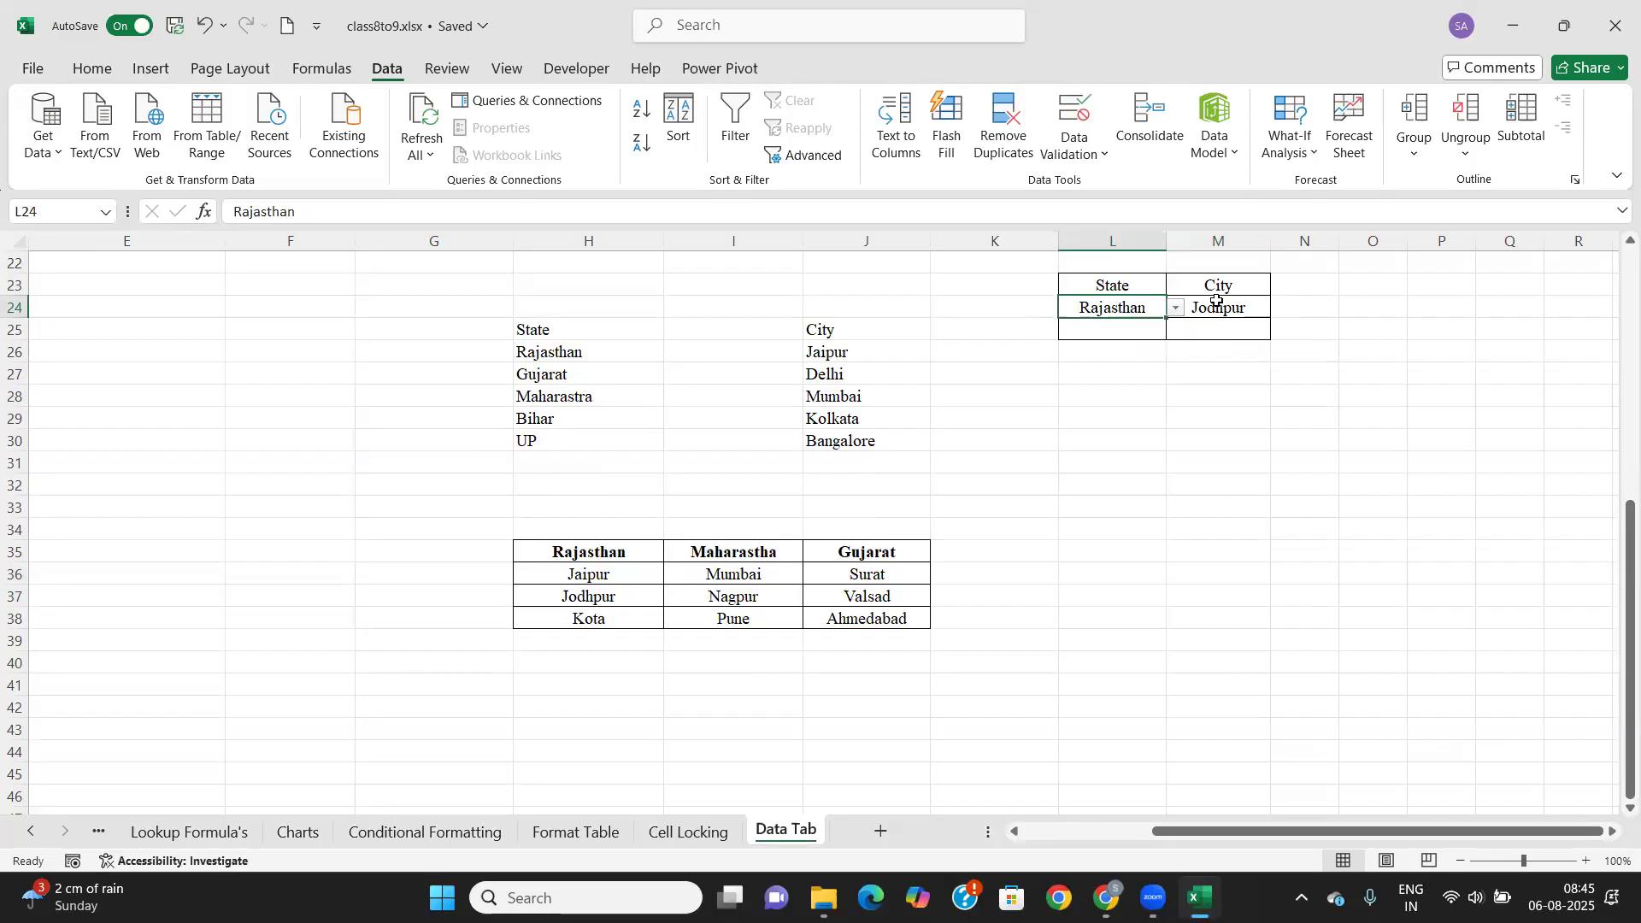
pyautogui.click(1213, 301)
pyautogui.click(1279, 309)
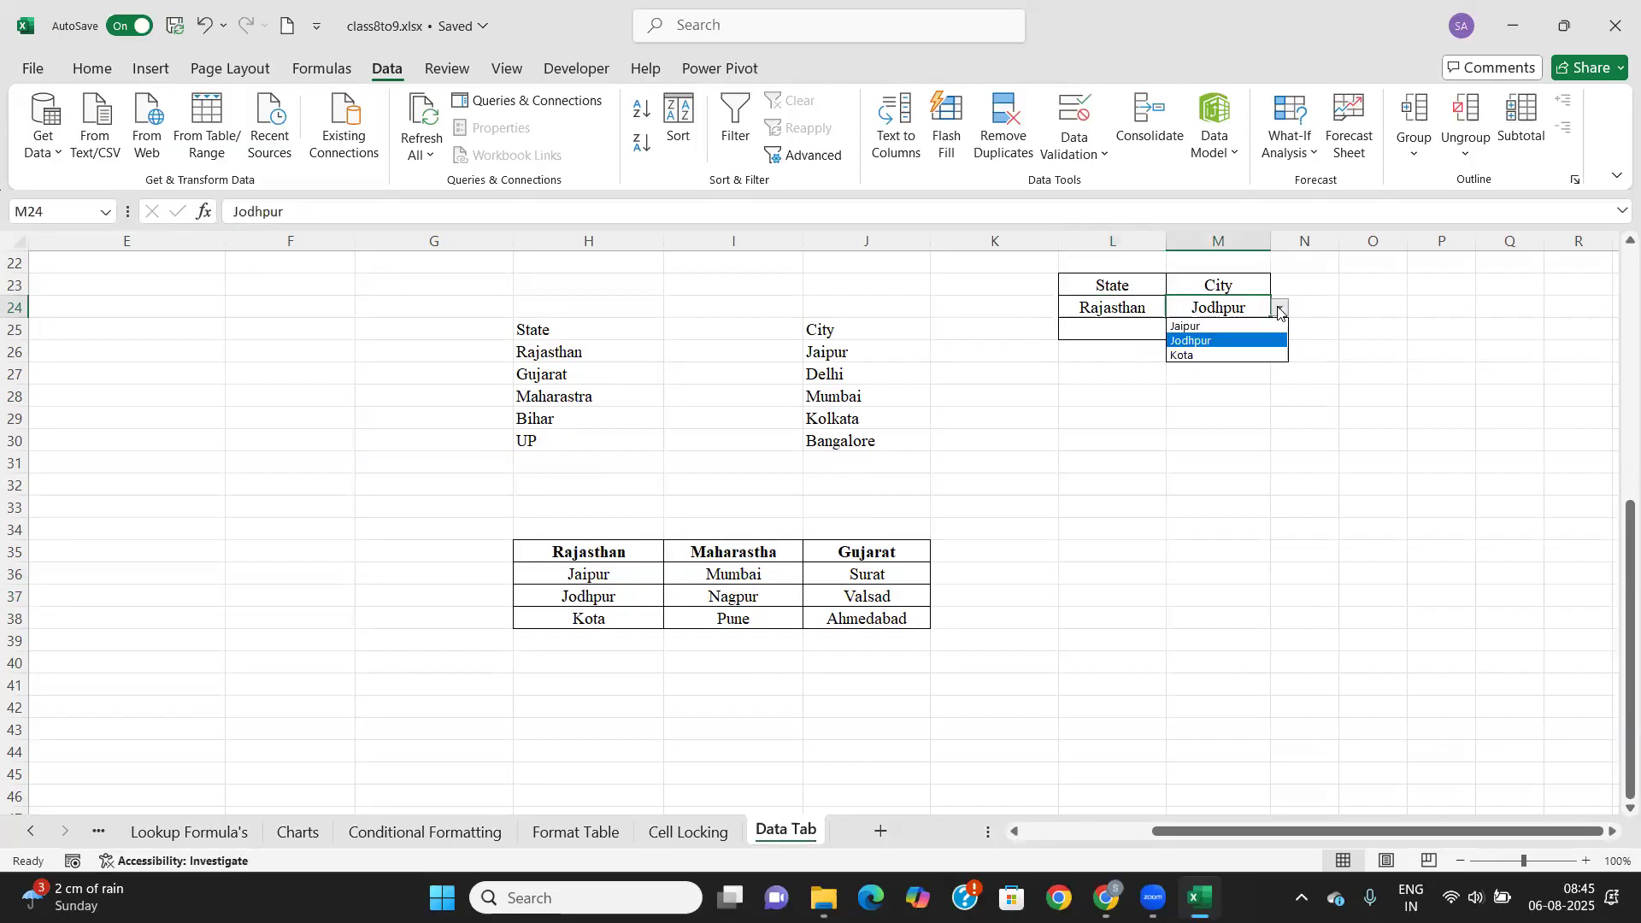
pyautogui.click(1190, 353)
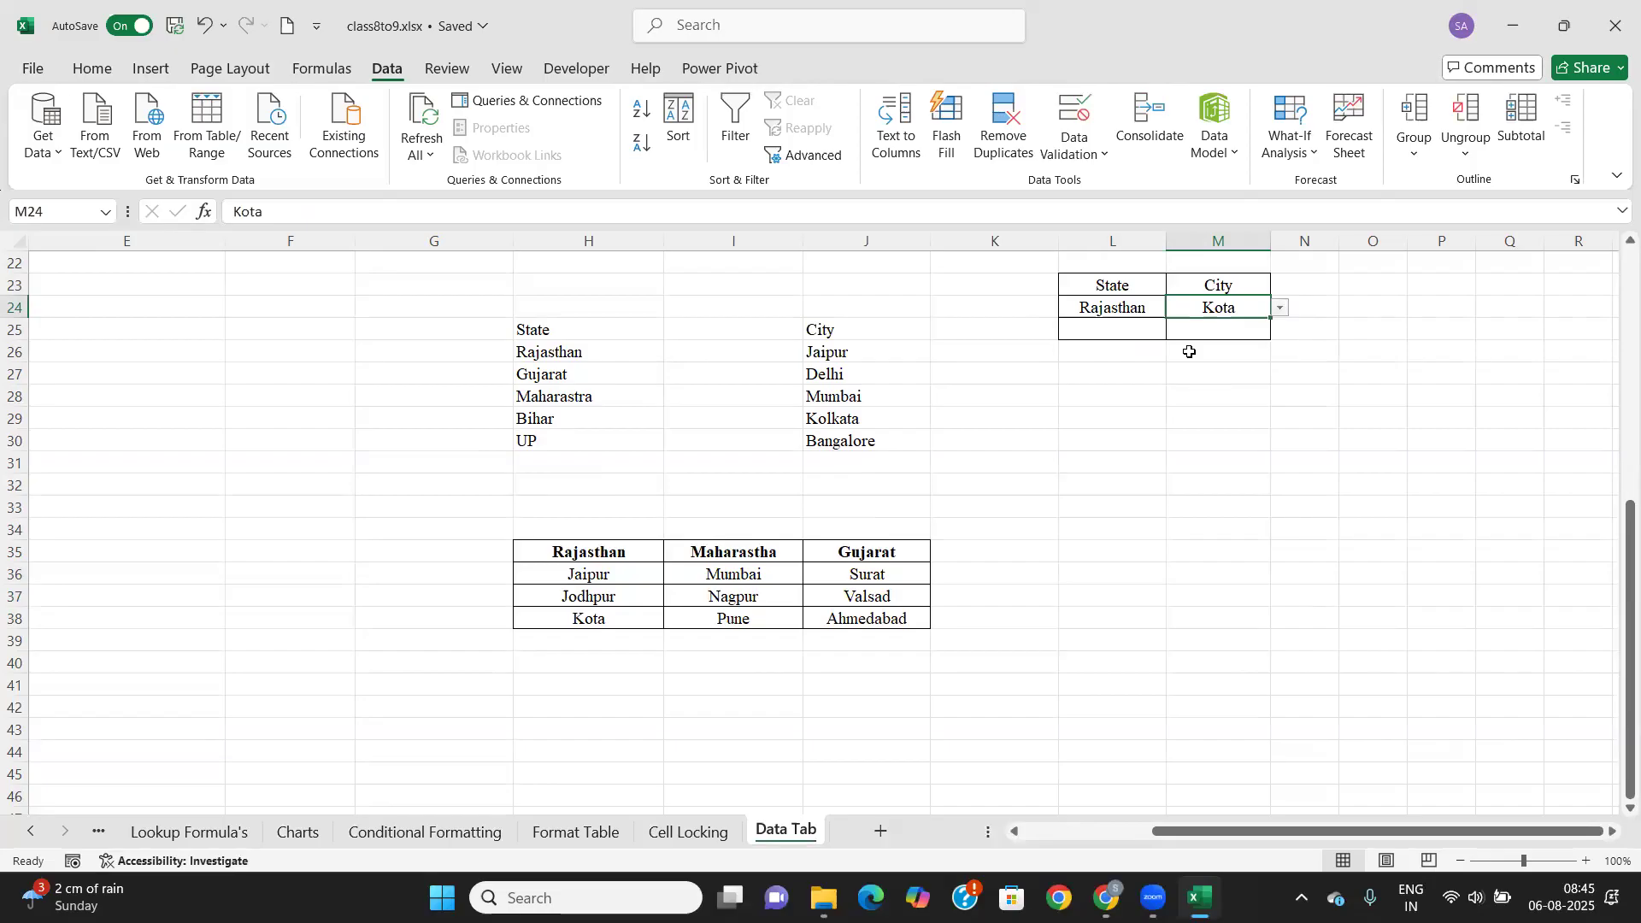
# Choose Maharastha as the state in L25.
pyautogui.click(1188, 329)
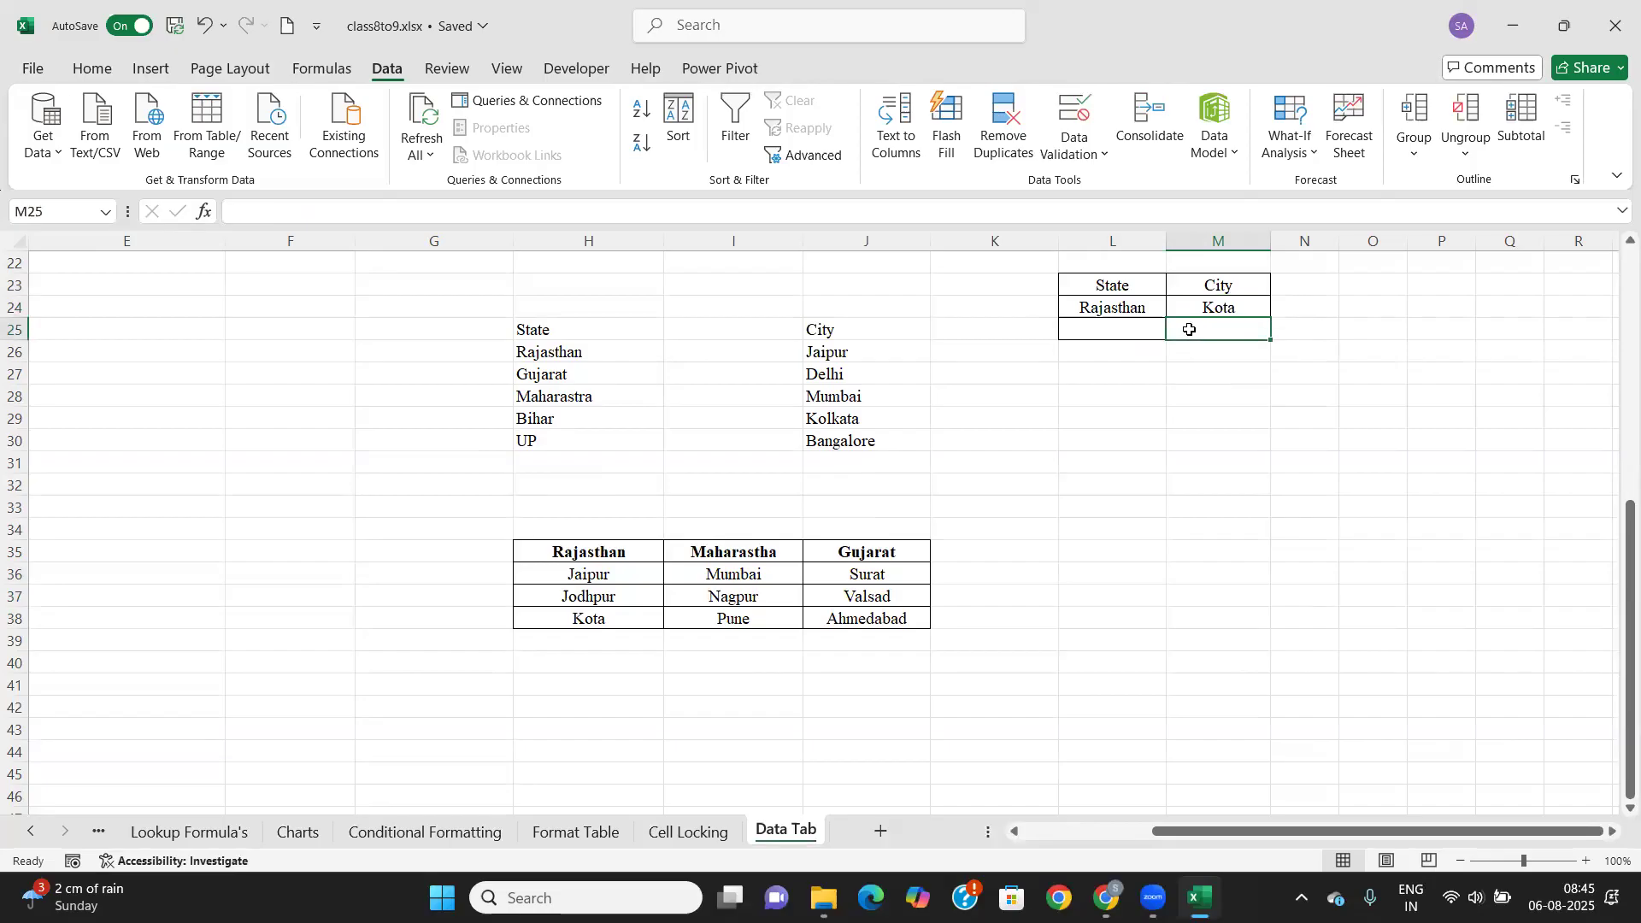
pyautogui.click(1142, 331)
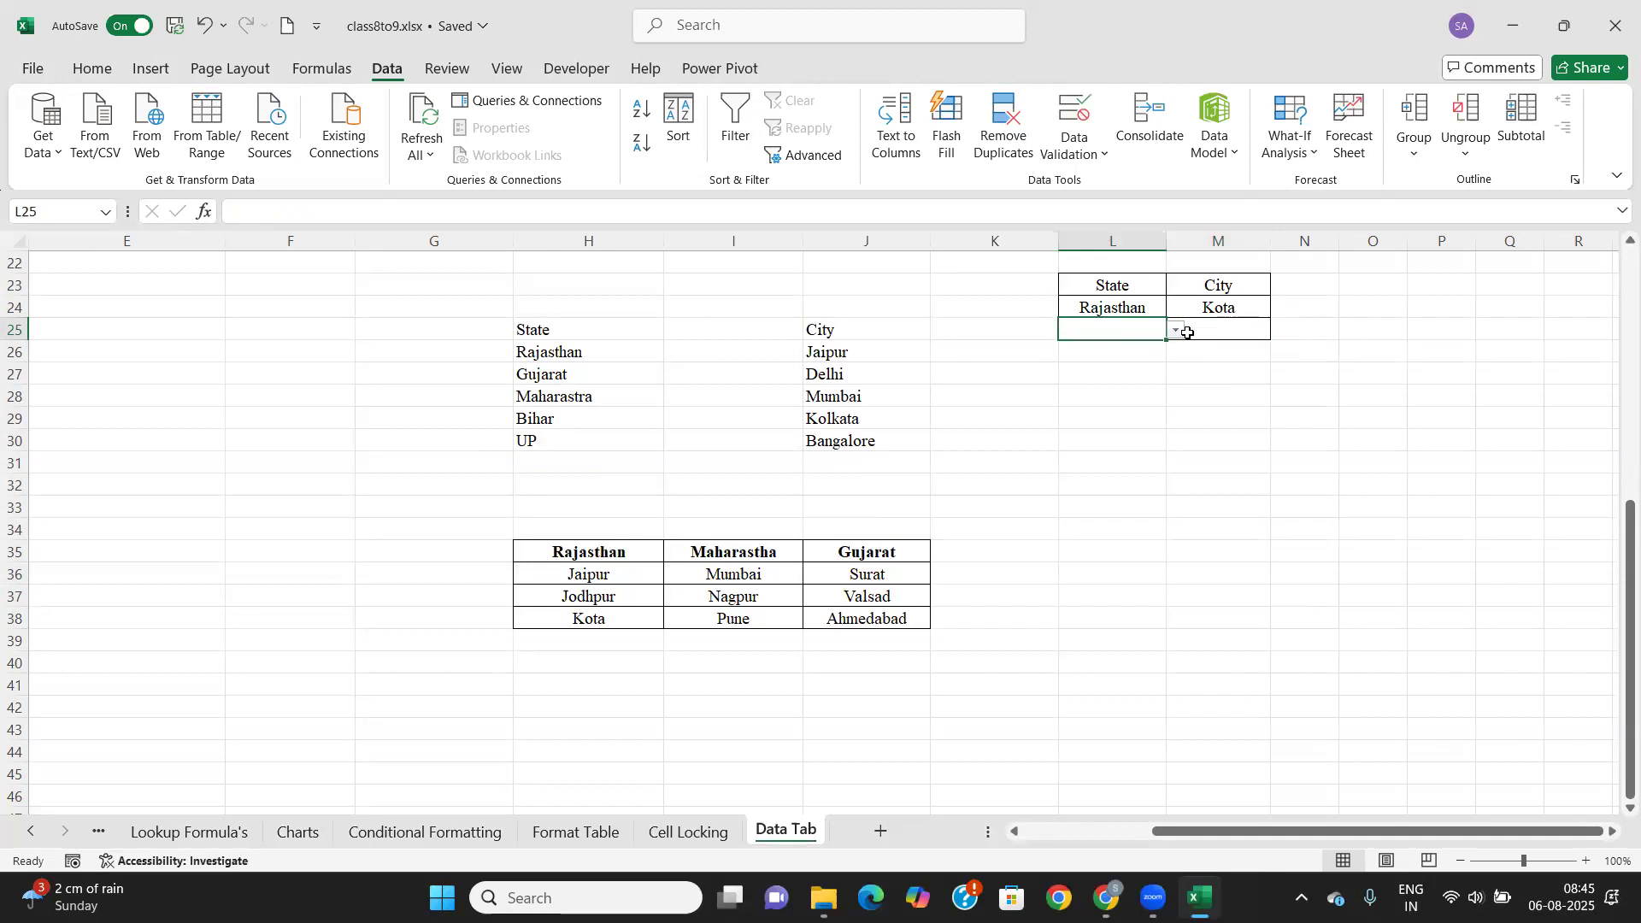
pyautogui.click(1177, 330)
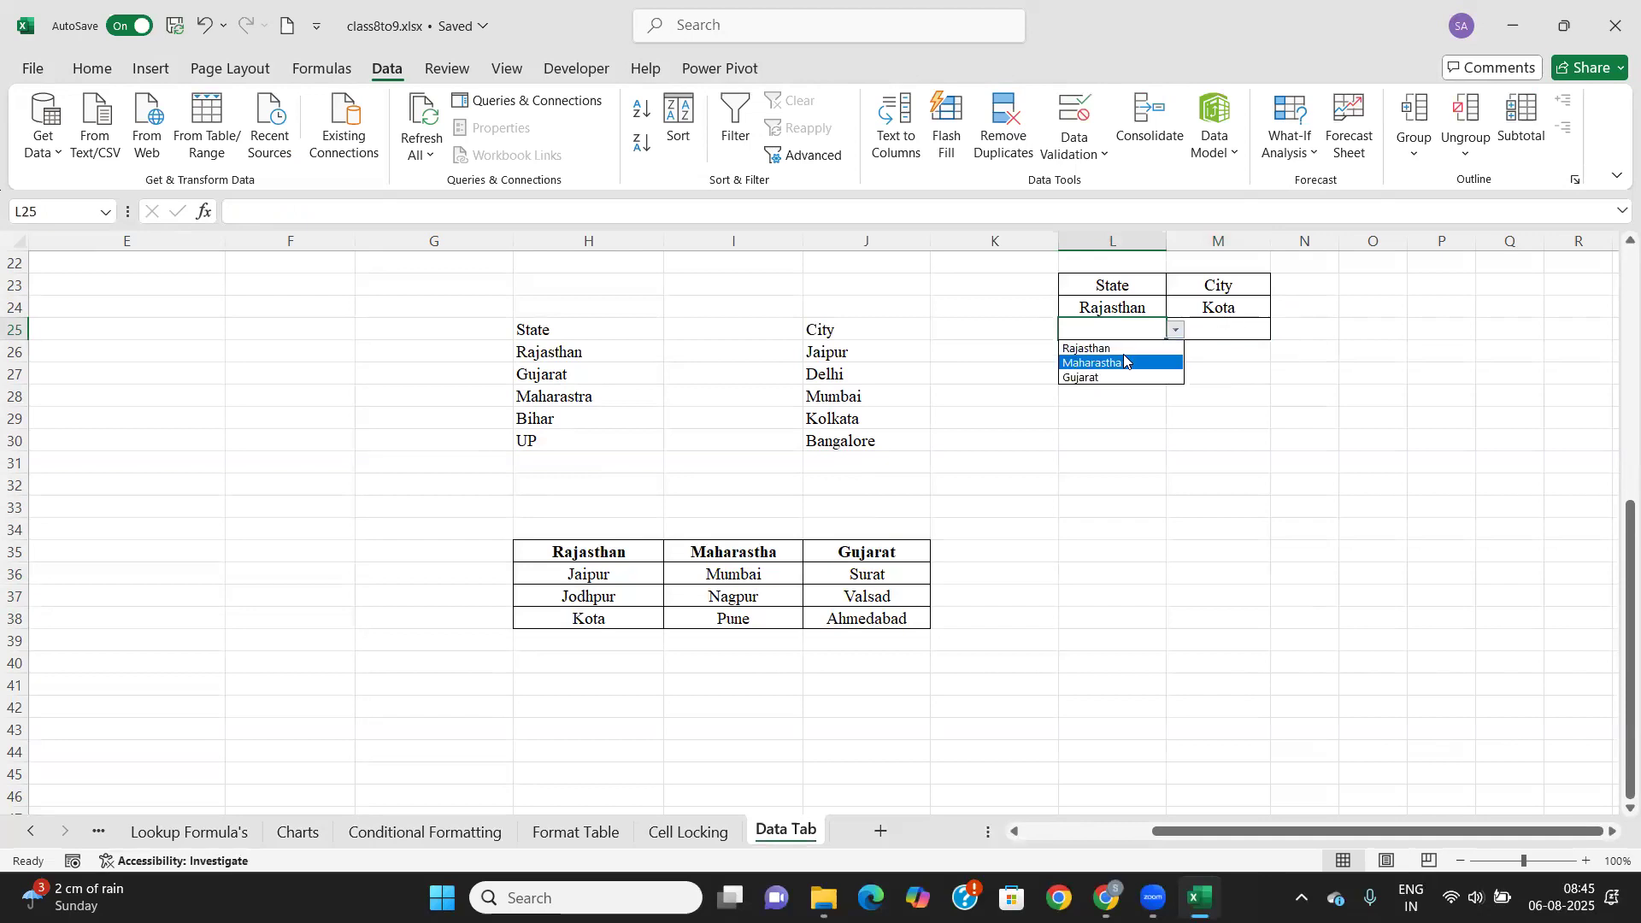
pyautogui.click(1121, 362)
# Add a list data validation to the city cell M25 with =indirect($L$25) as the source.
pyautogui.click(1205, 328)
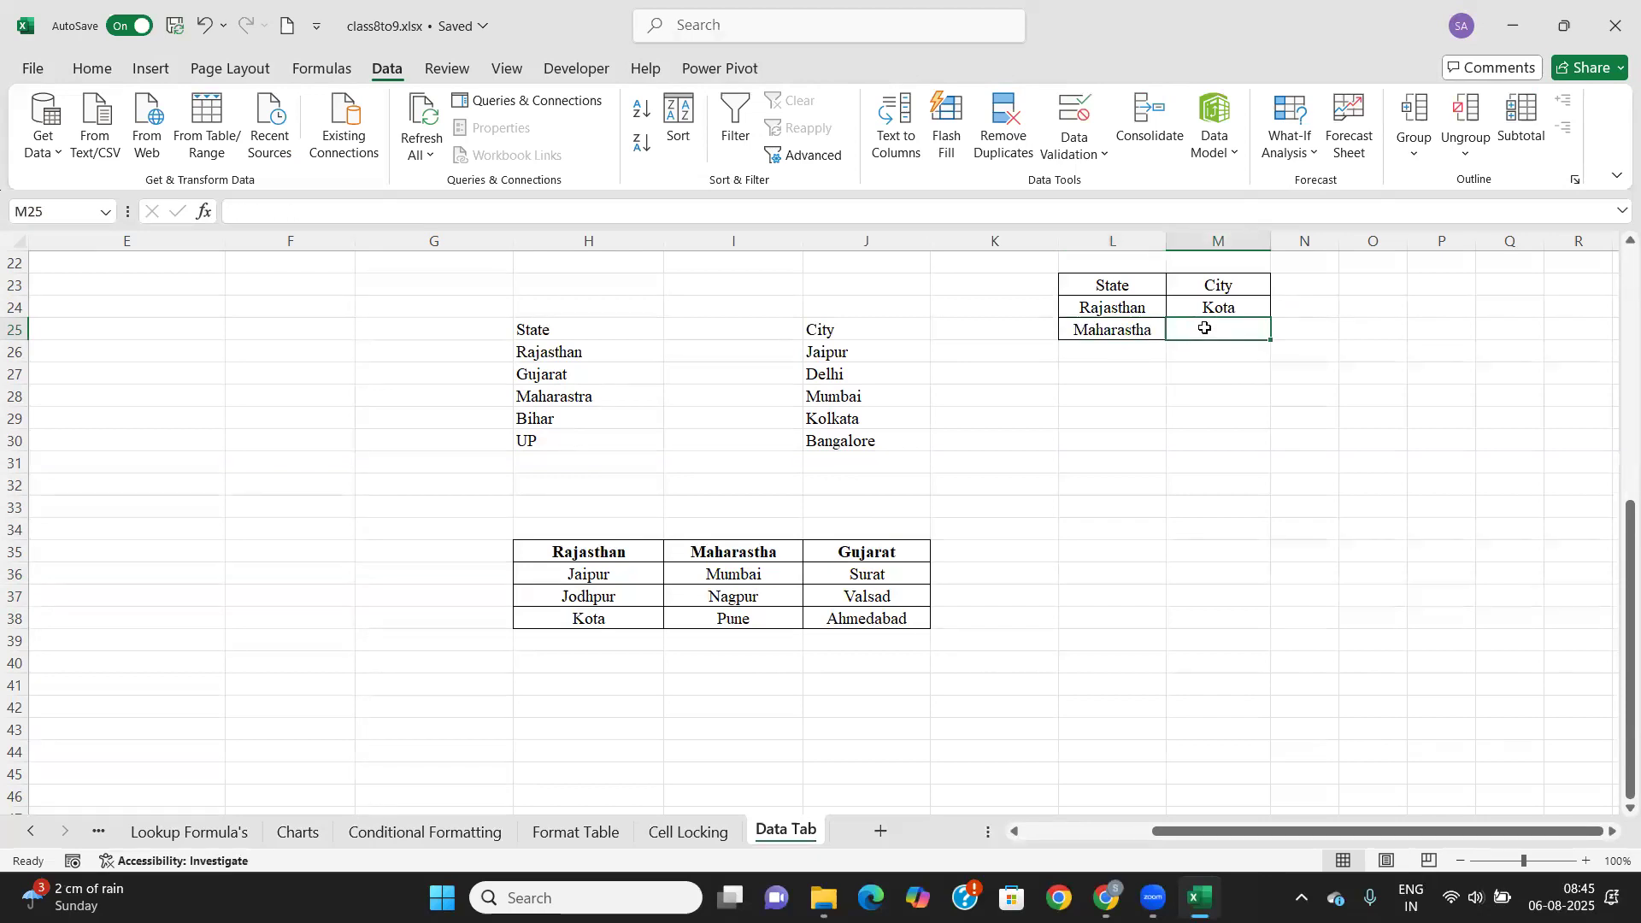
pyautogui.click(1068, 104)
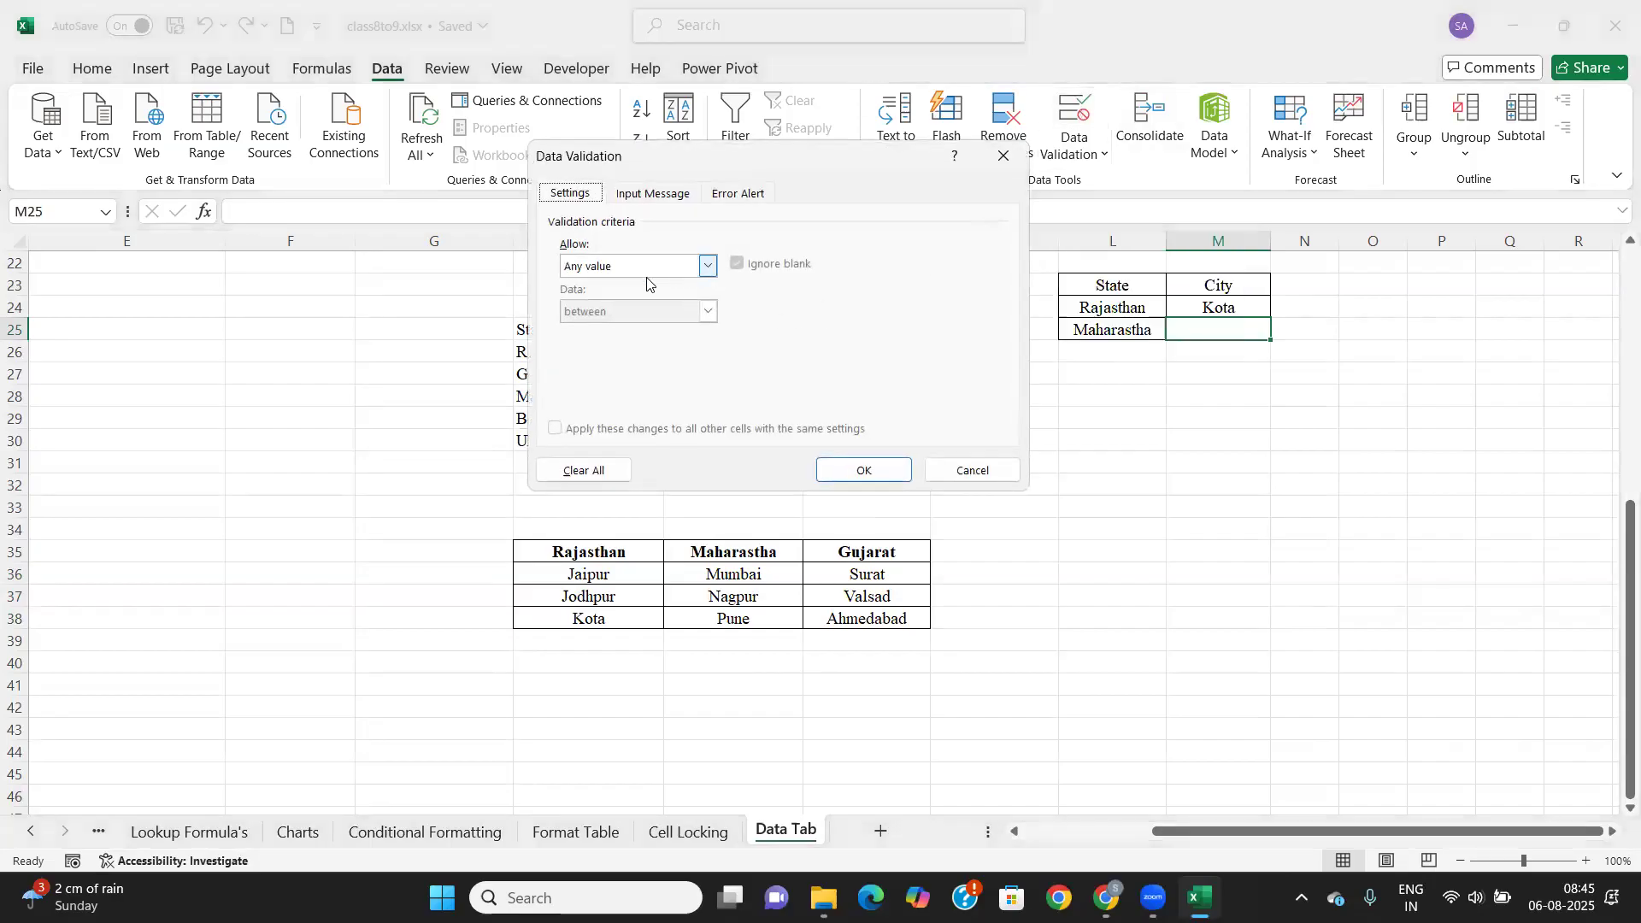
pyautogui.click(647, 267)
pyautogui.click(593, 331)
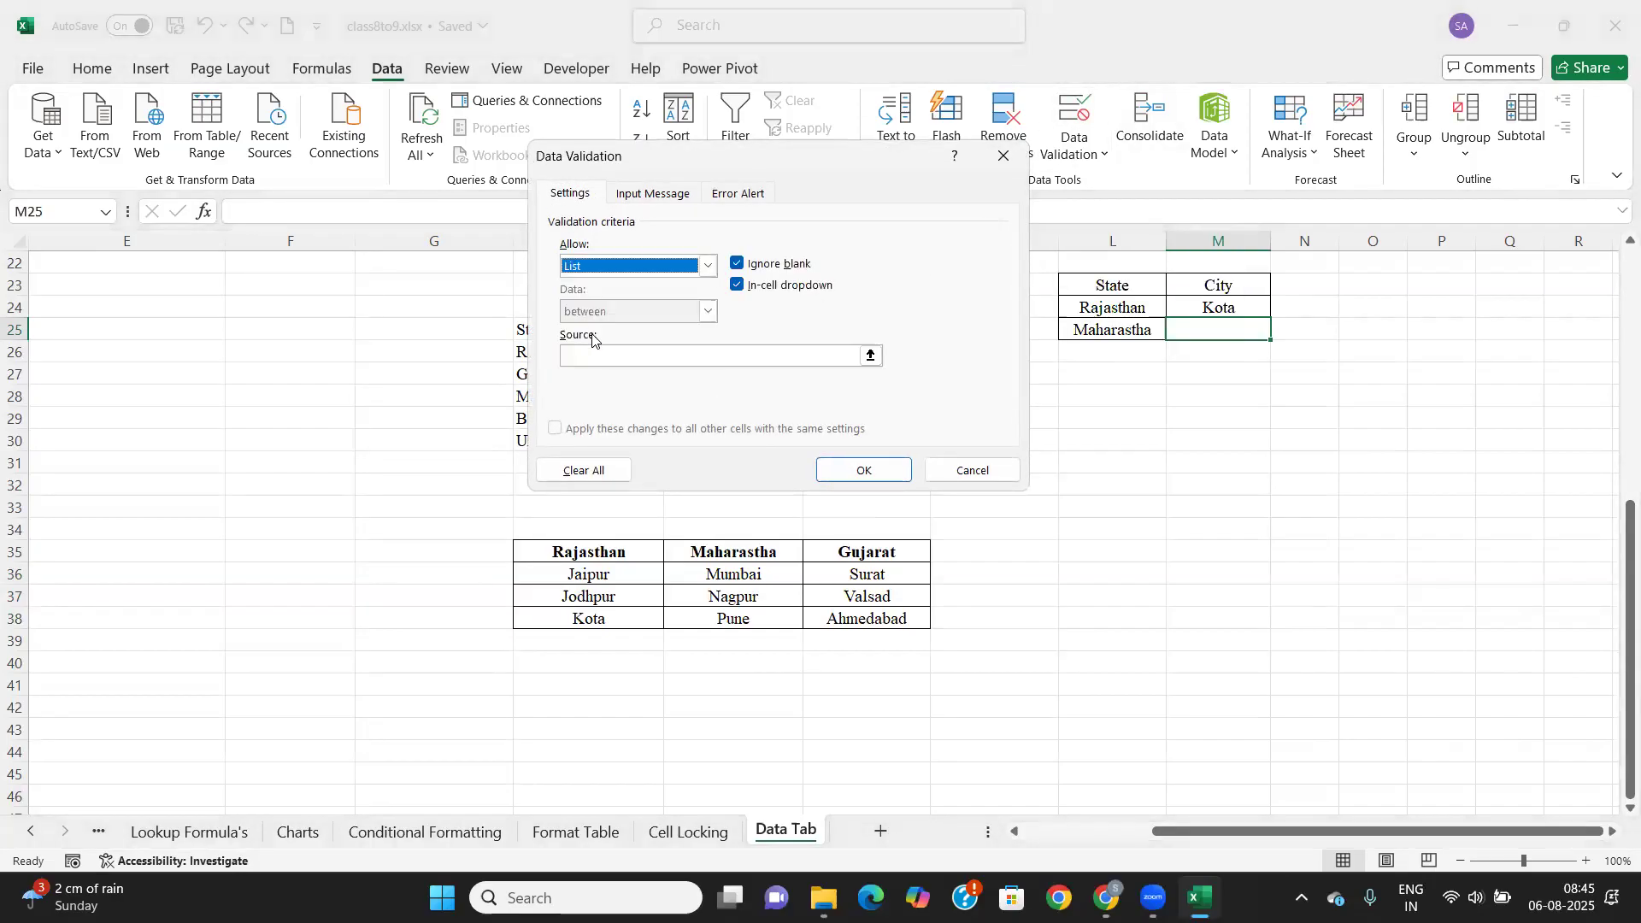
pyautogui.click(606, 353)
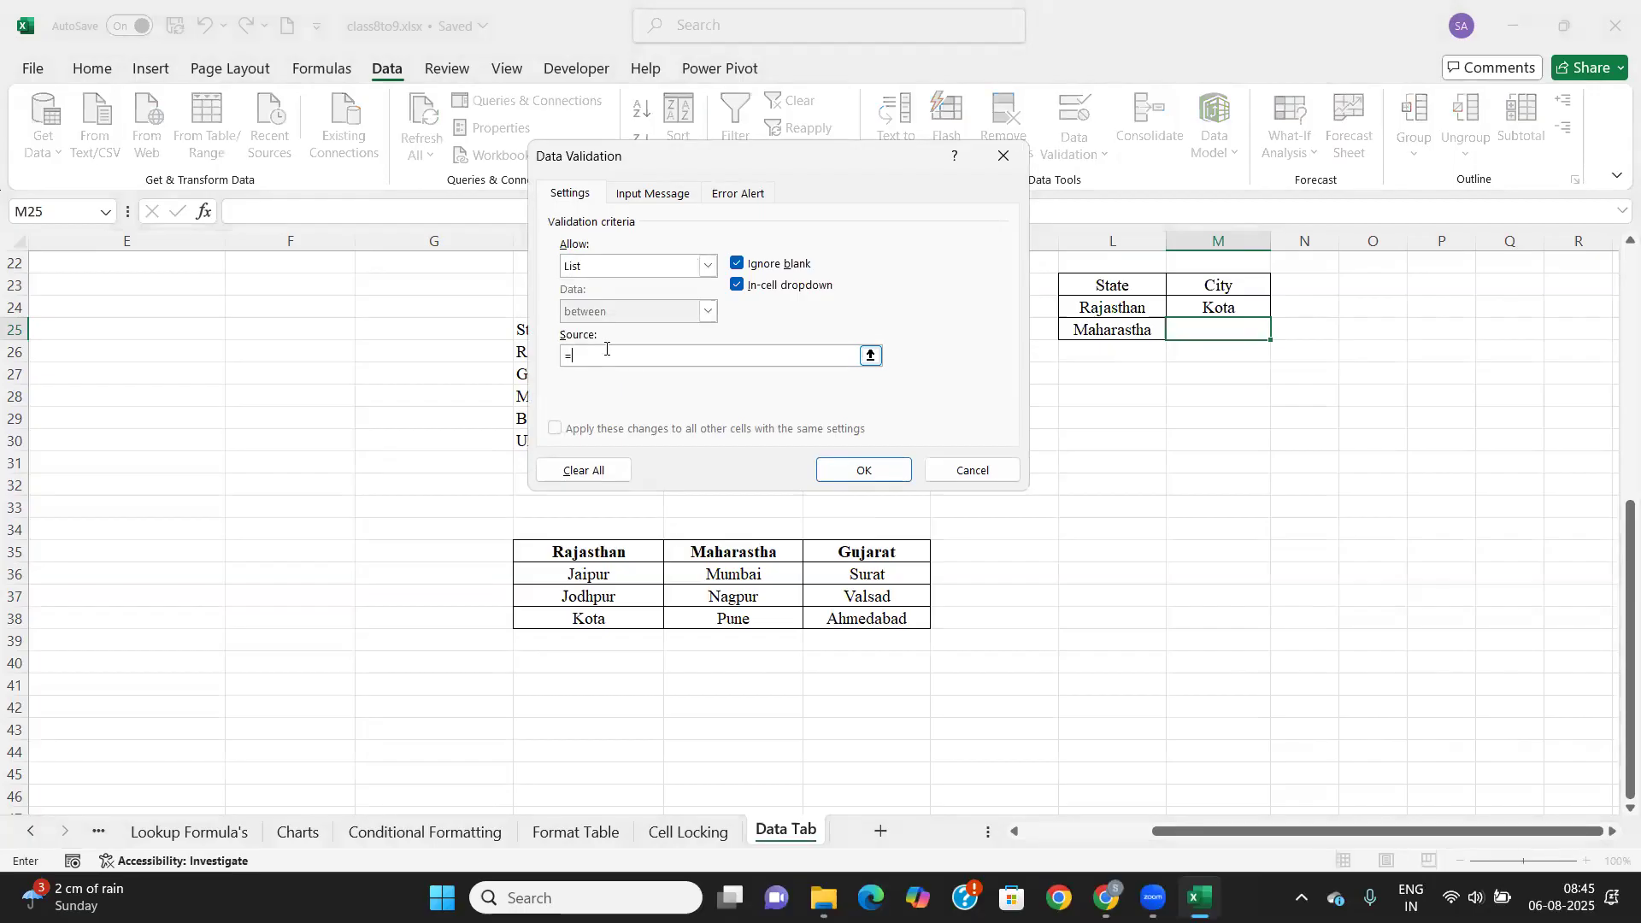
pyautogui.write('=indirect(')
pyautogui.click(870, 355)
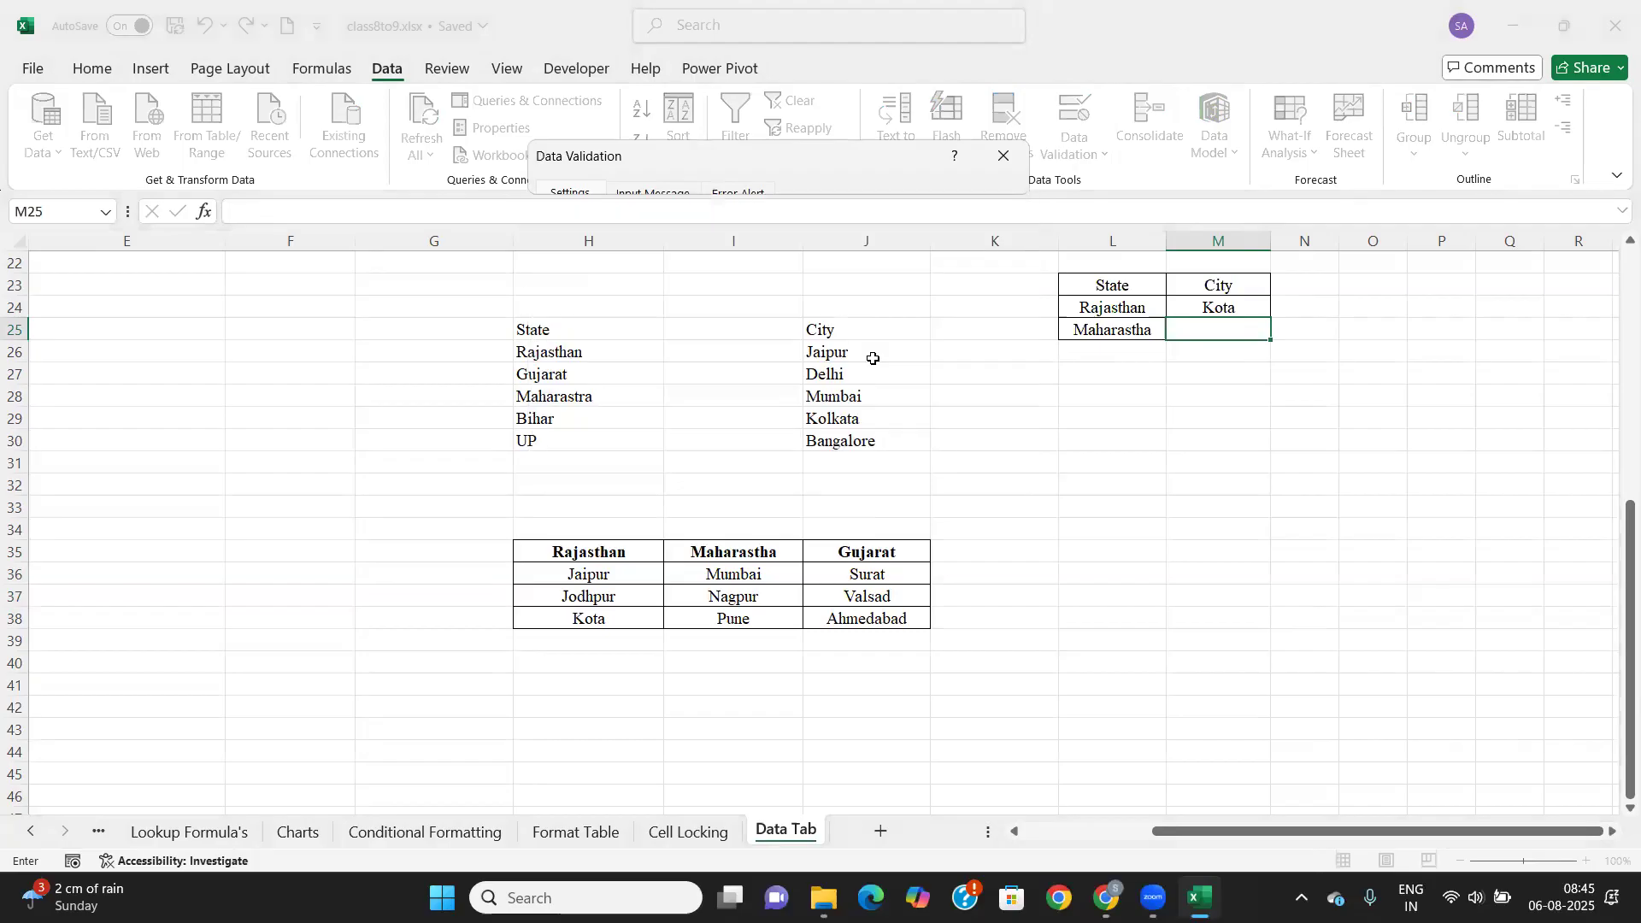
pyautogui.click(1089, 331)
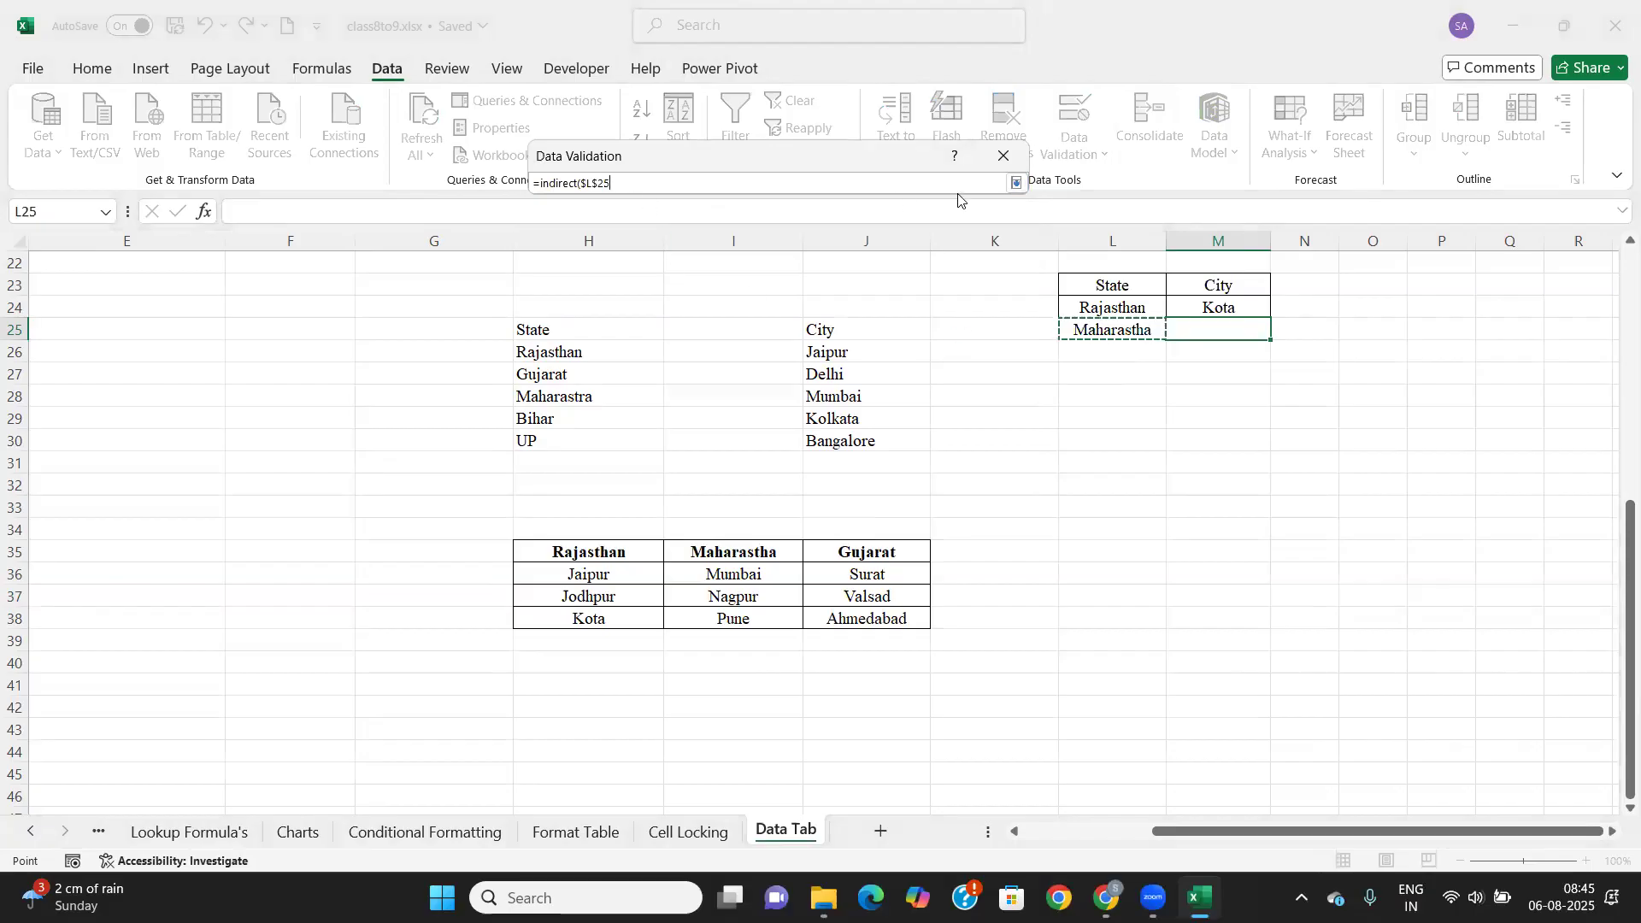
pyautogui.click(1018, 182)
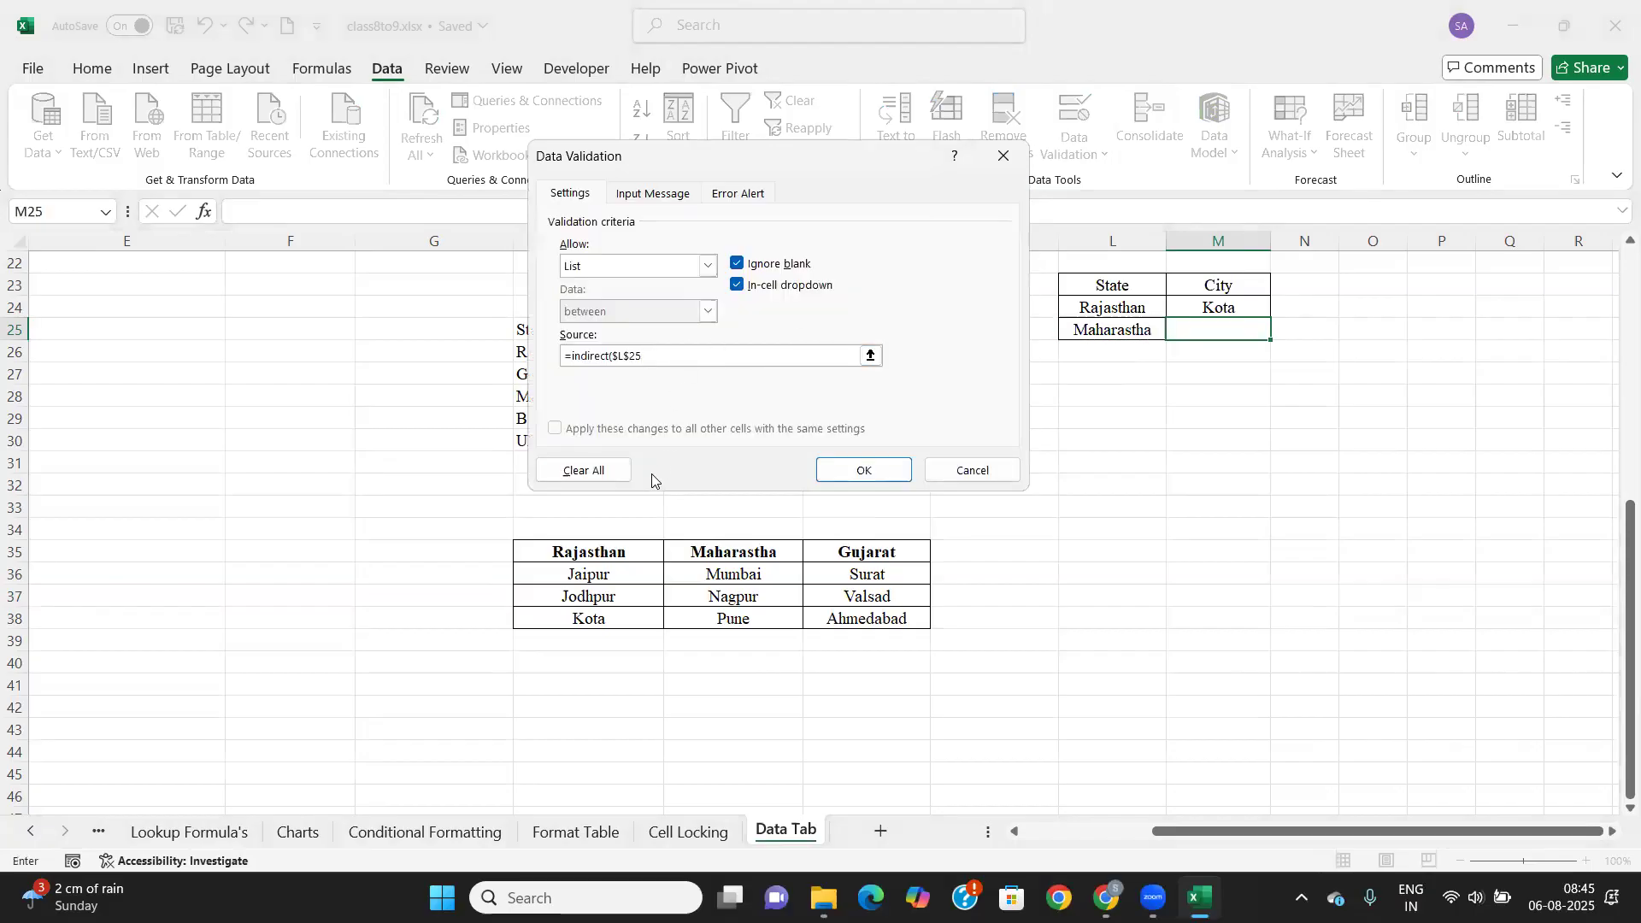
pyautogui.write(')')
pyautogui.click(865, 470)
pyautogui.click(775, 502)
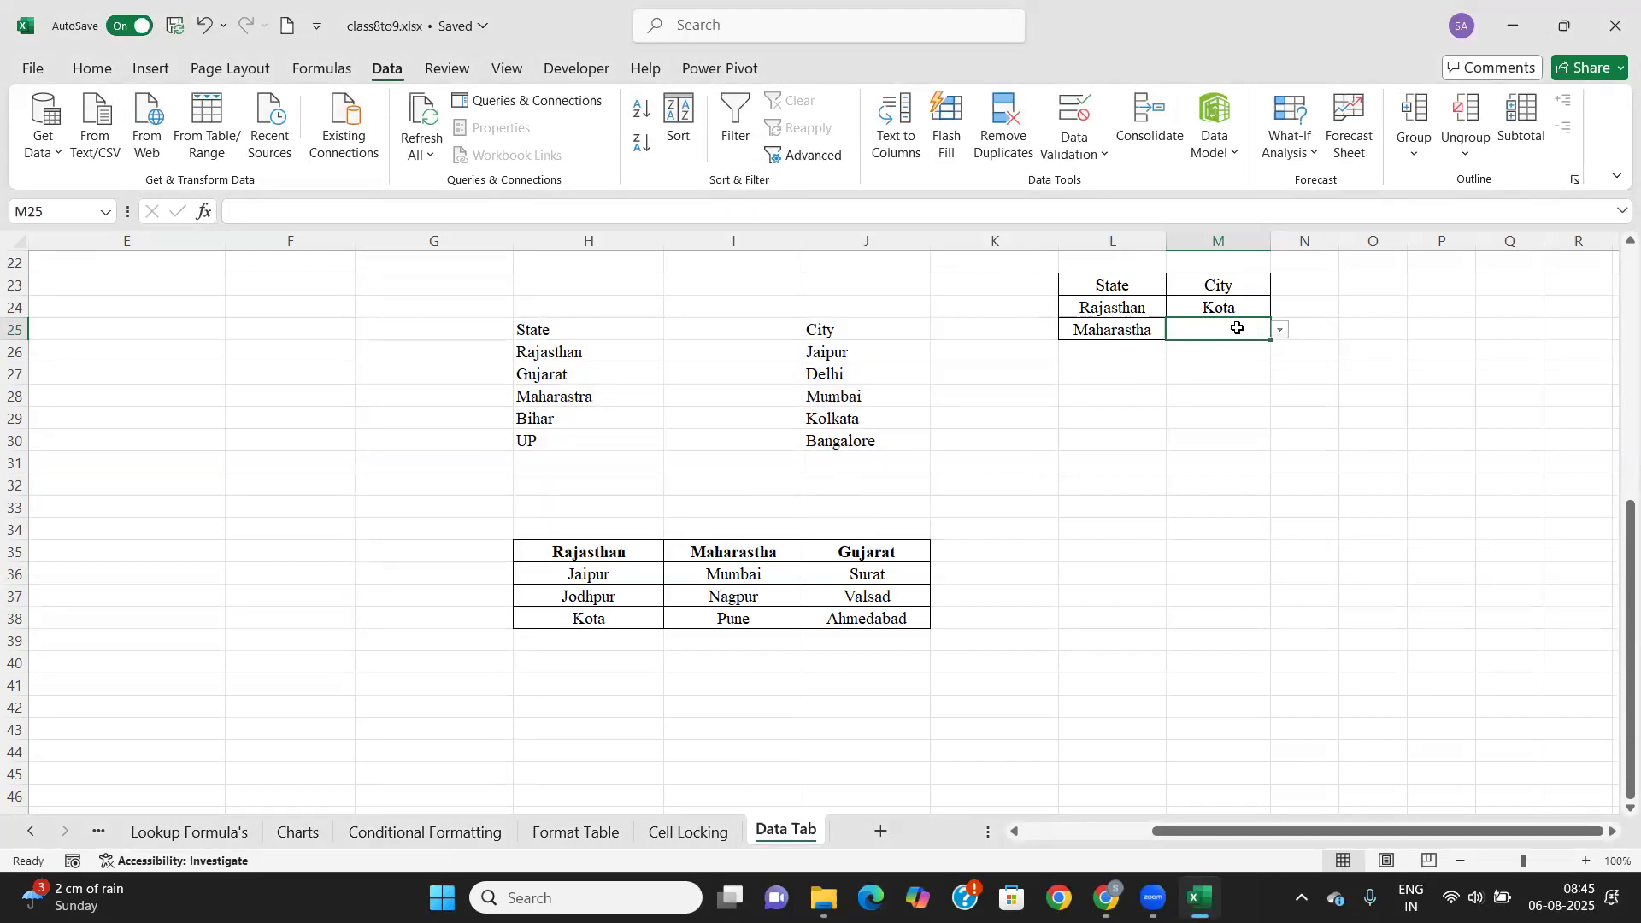
# Set the state in L25 to Gujarat and choose Valsad as the city in M25.
pyautogui.click(1125, 332)
pyautogui.click(1177, 330)
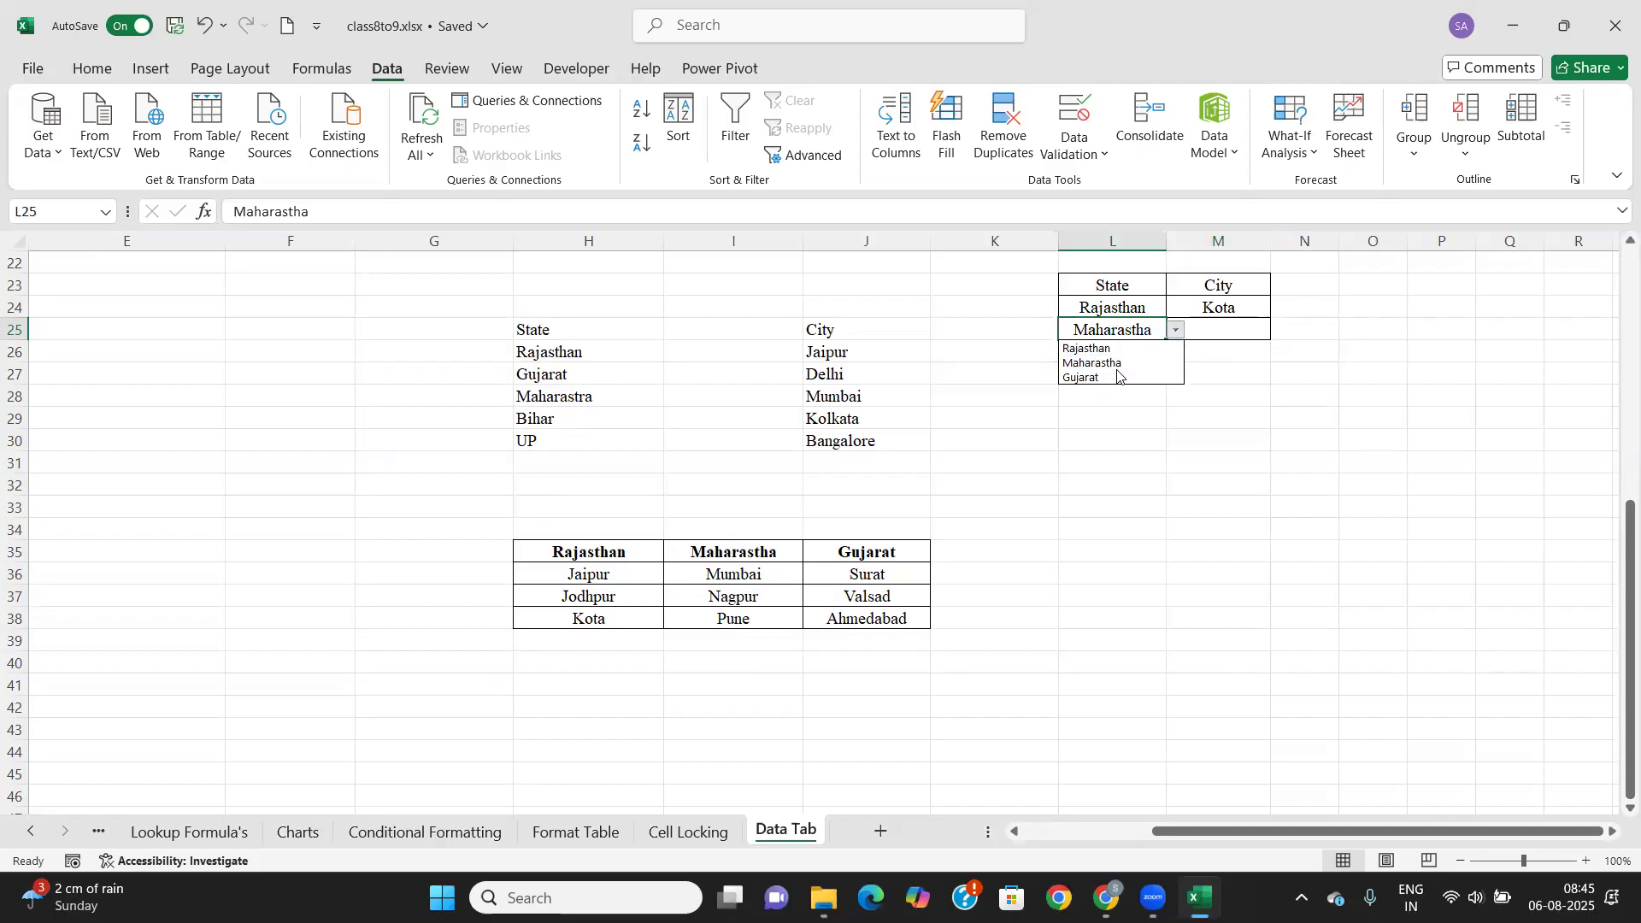
pyautogui.click(1118, 376)
pyautogui.click(1214, 331)
pyautogui.click(1279, 330)
pyautogui.click(1210, 365)
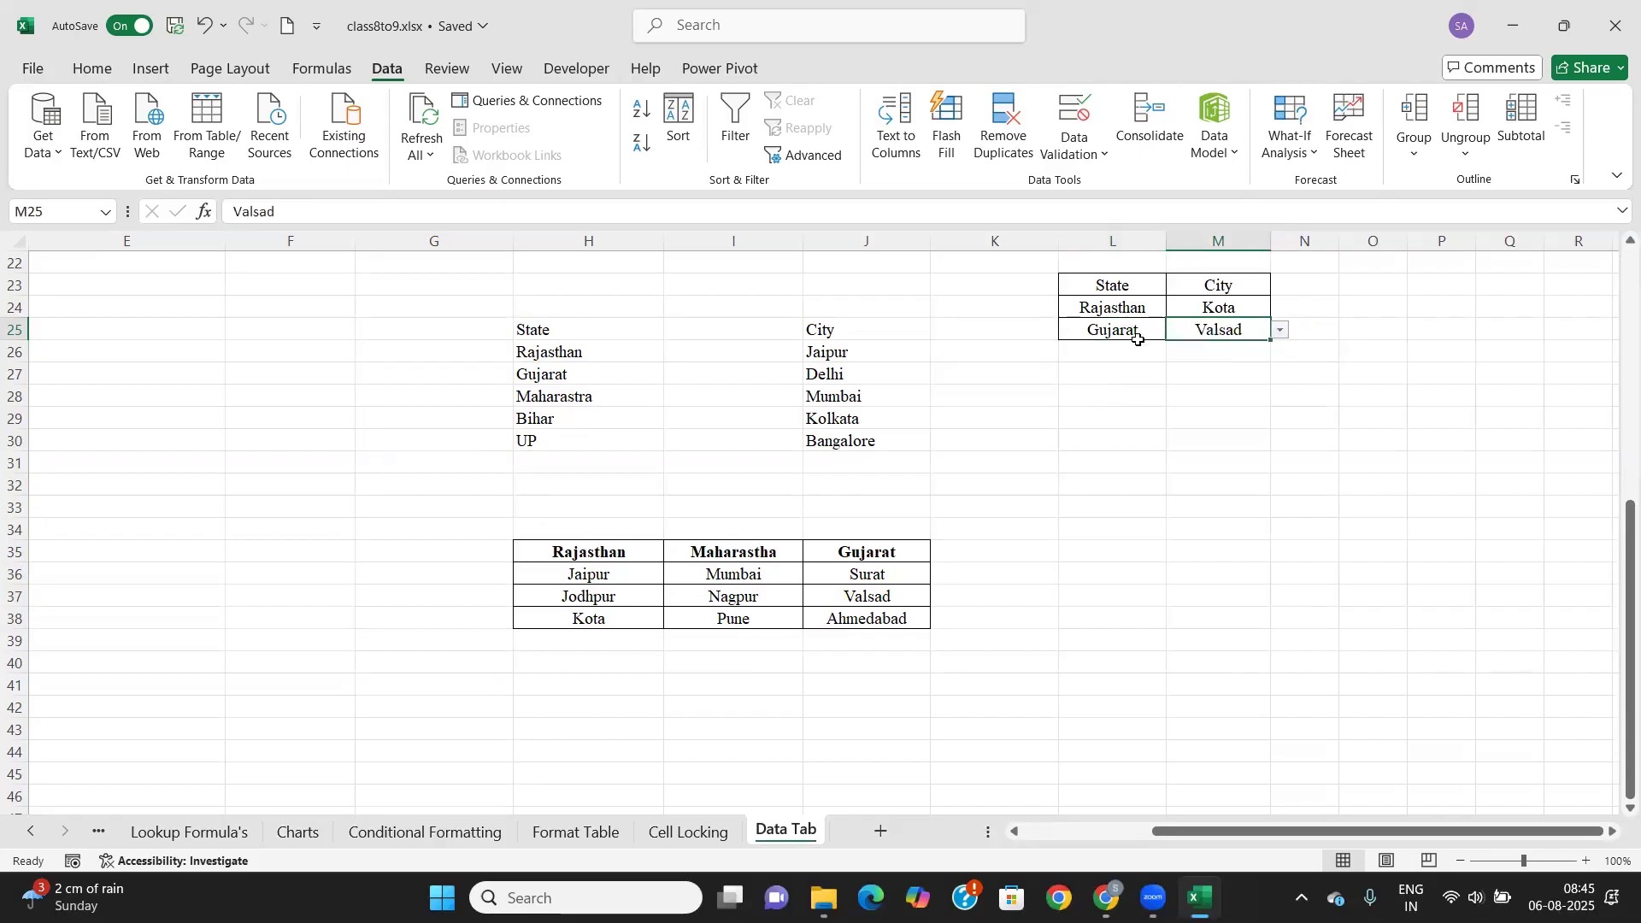
# Check the range name of the city list in I36:I38 and return to the Data Validation examples table.
pyautogui.moveTo(743, 571); pyautogui.dragTo(757, 609)
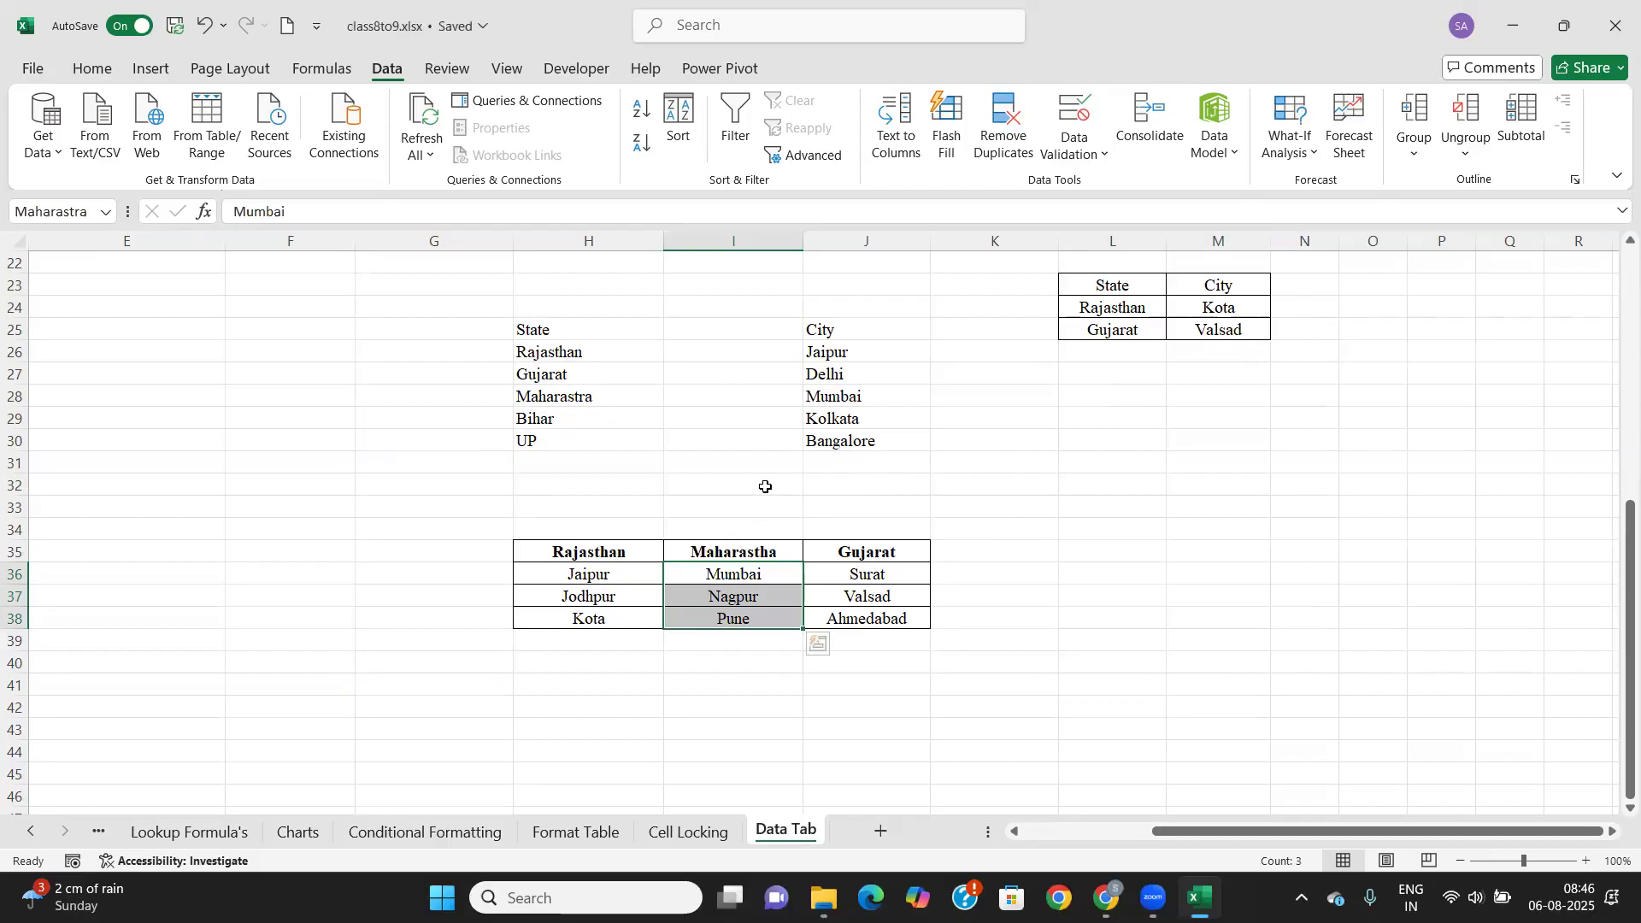
pyautogui.scroll(4, 750, 479)
pyautogui.scroll(-2, 752, 481)
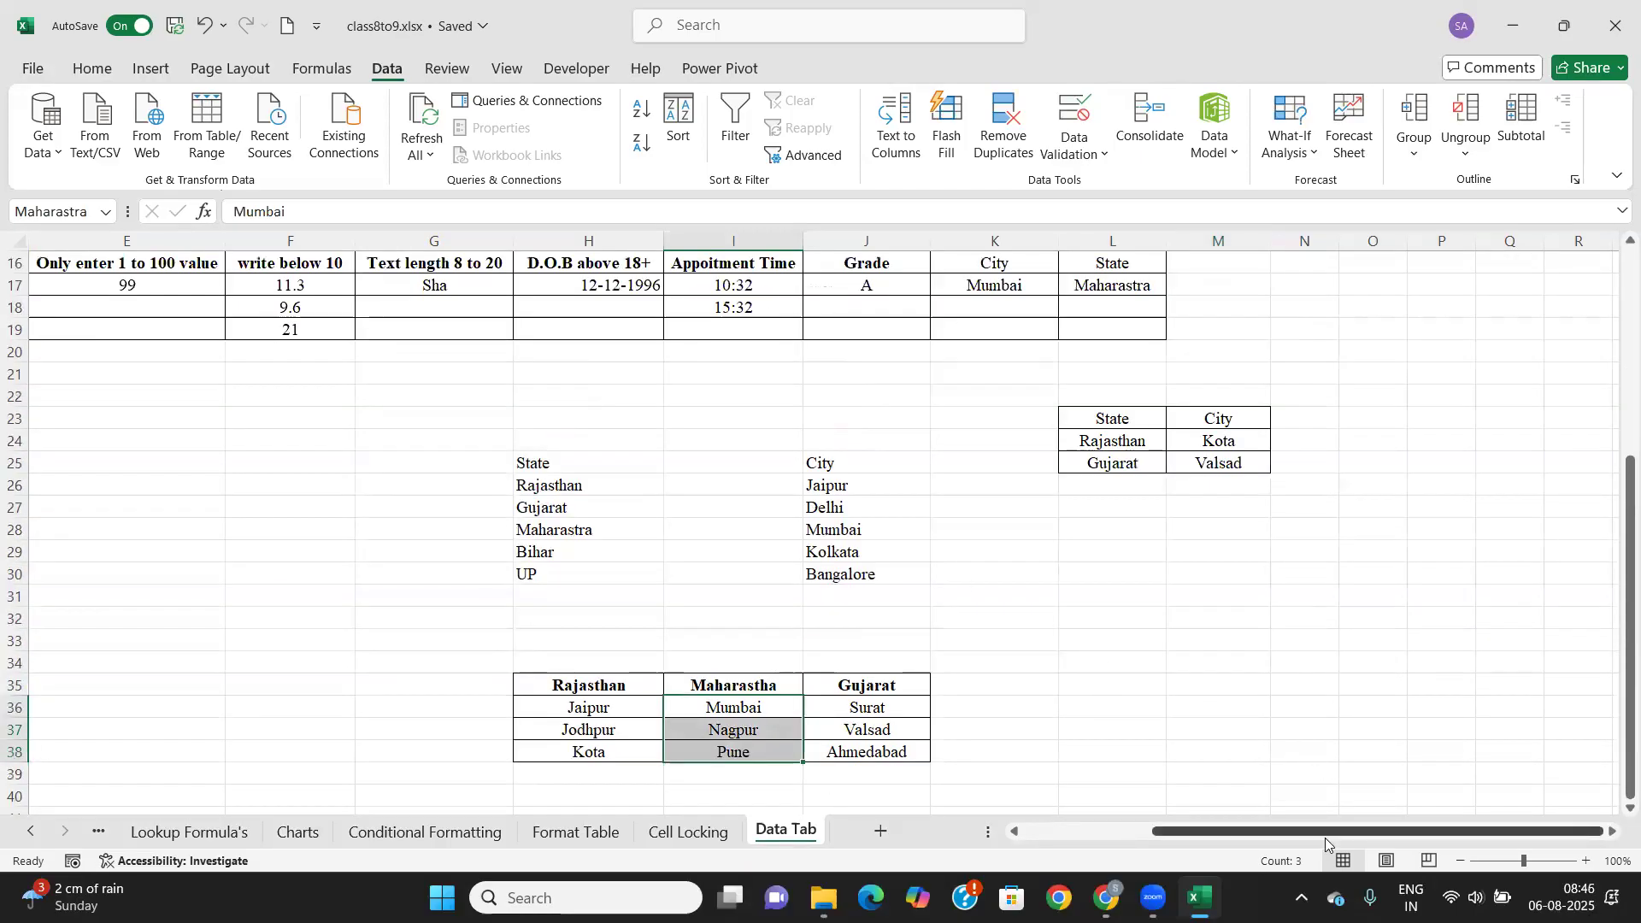
pyautogui.moveTo(1324, 834); pyautogui.dragTo(1282, 841)
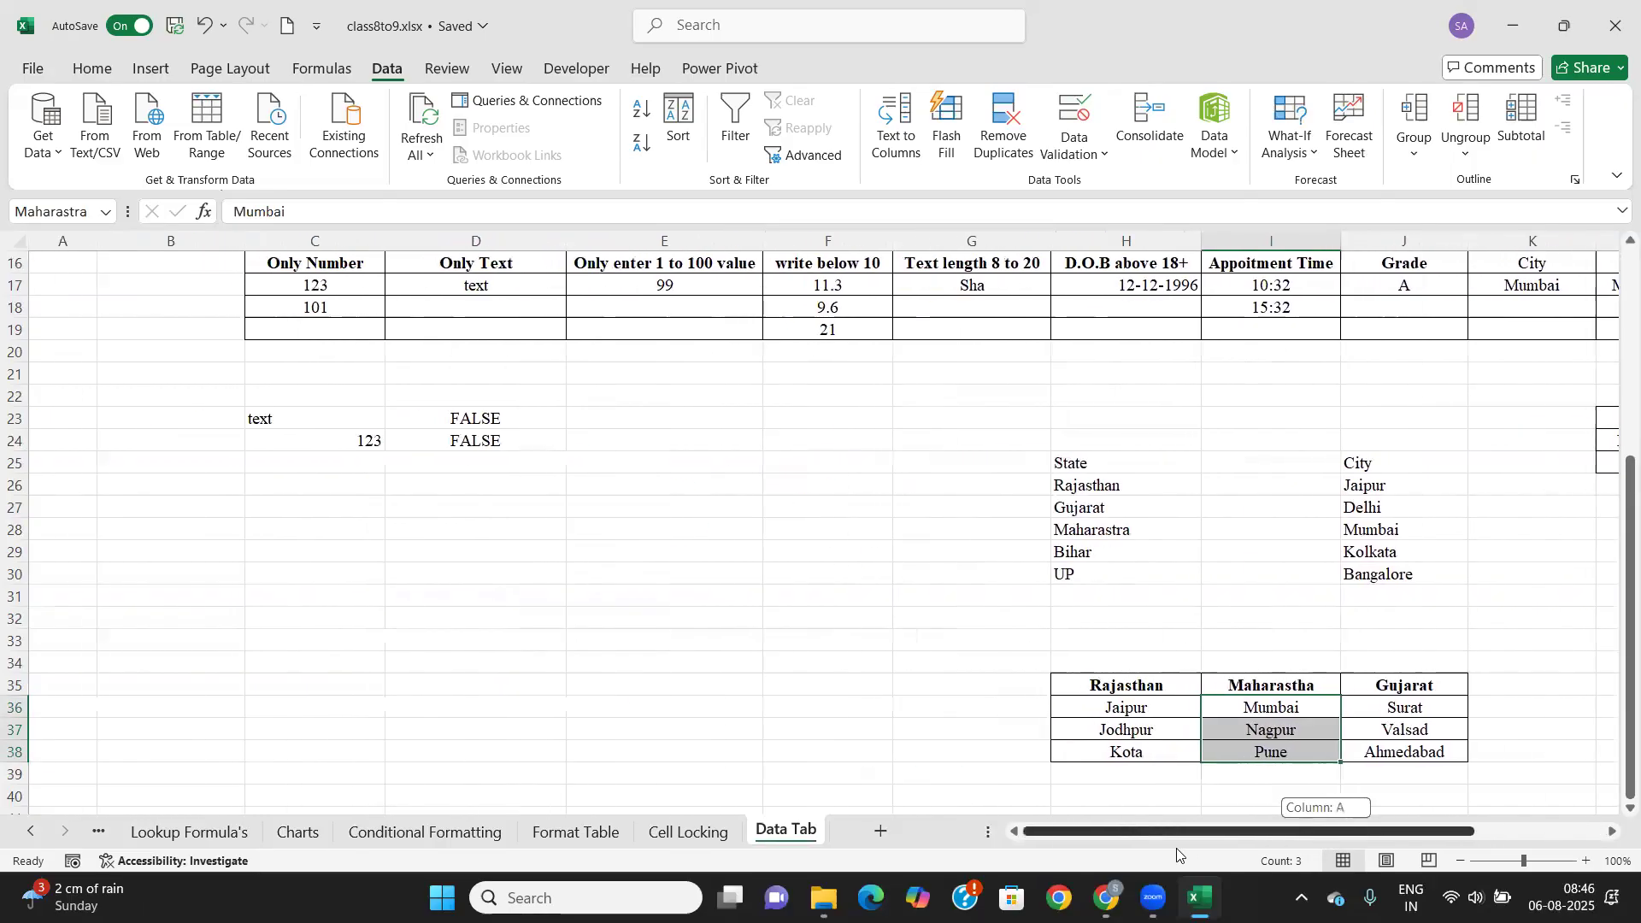
pyautogui.scroll(2, 925, 643)
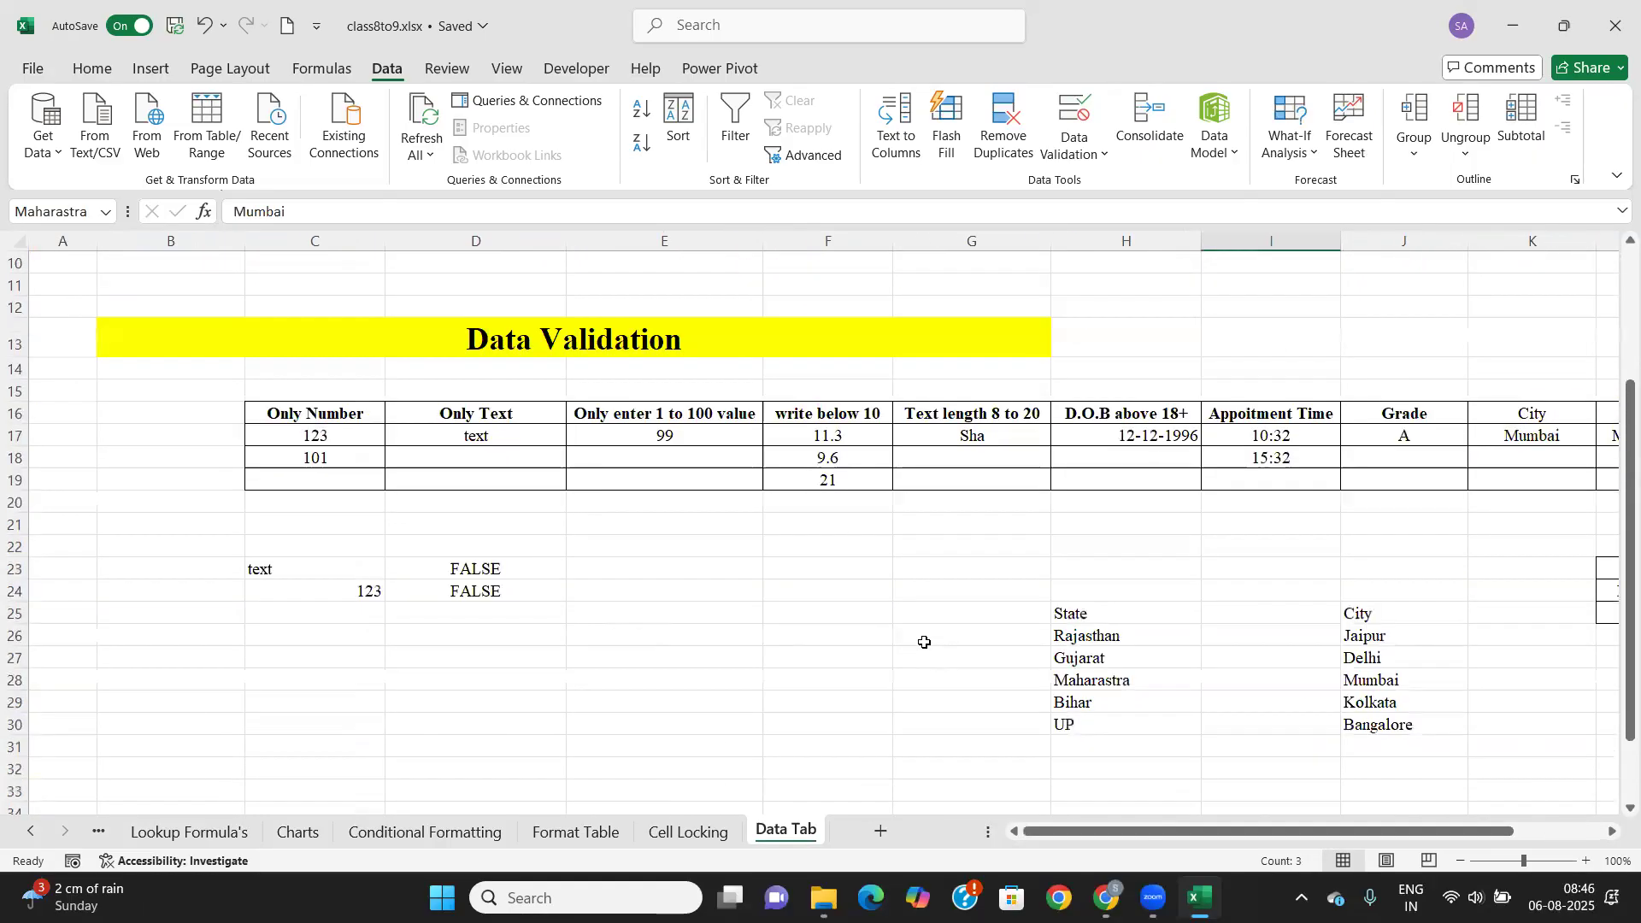